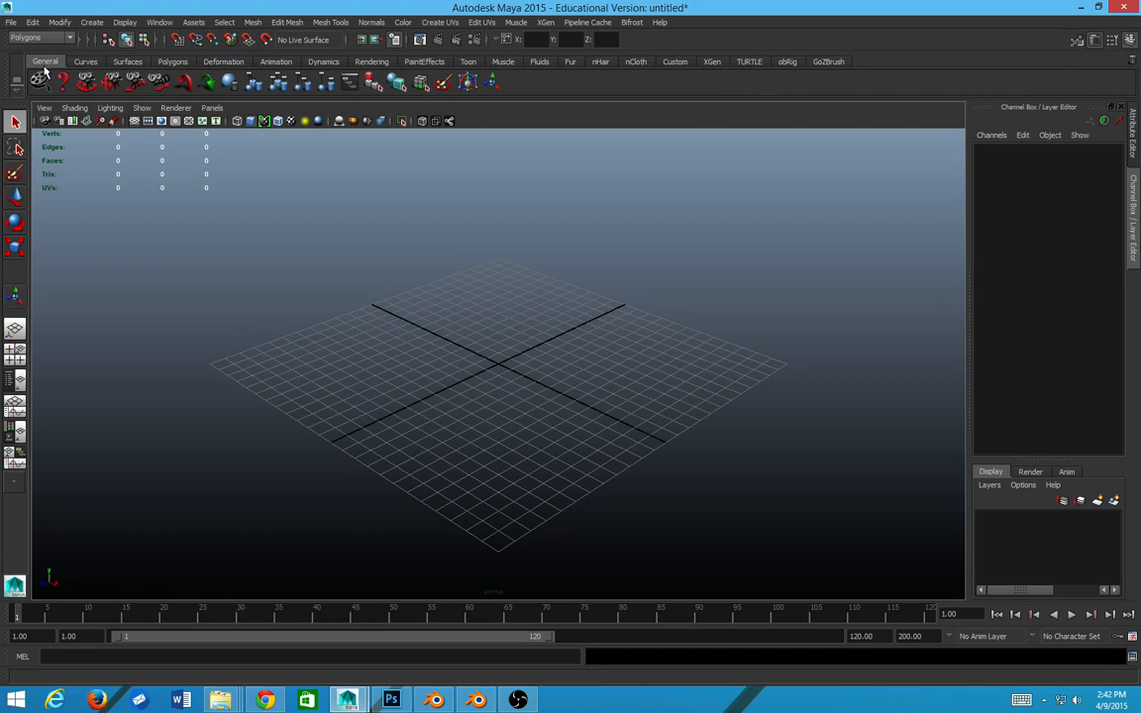
- Show the polygon modeling tools and review the current project's folder locations in the Project Window
{"action": "left_click", "coordinate": [174, 62]}
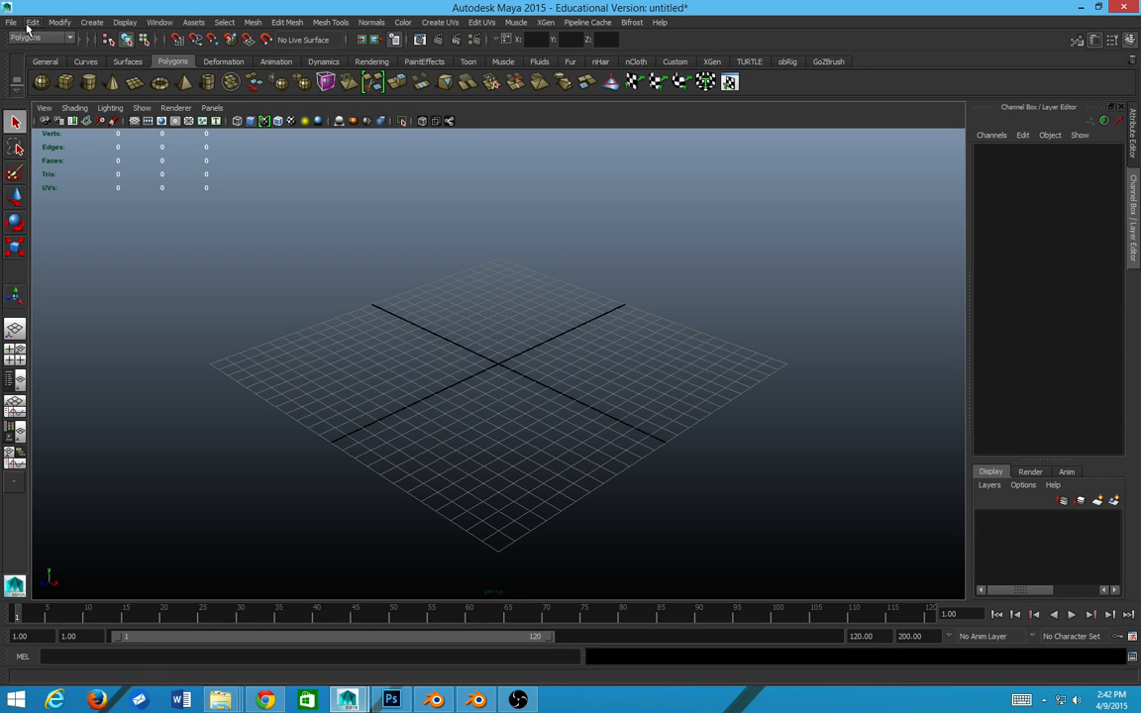
{"action": "left_click", "coordinate": [11, 22]}
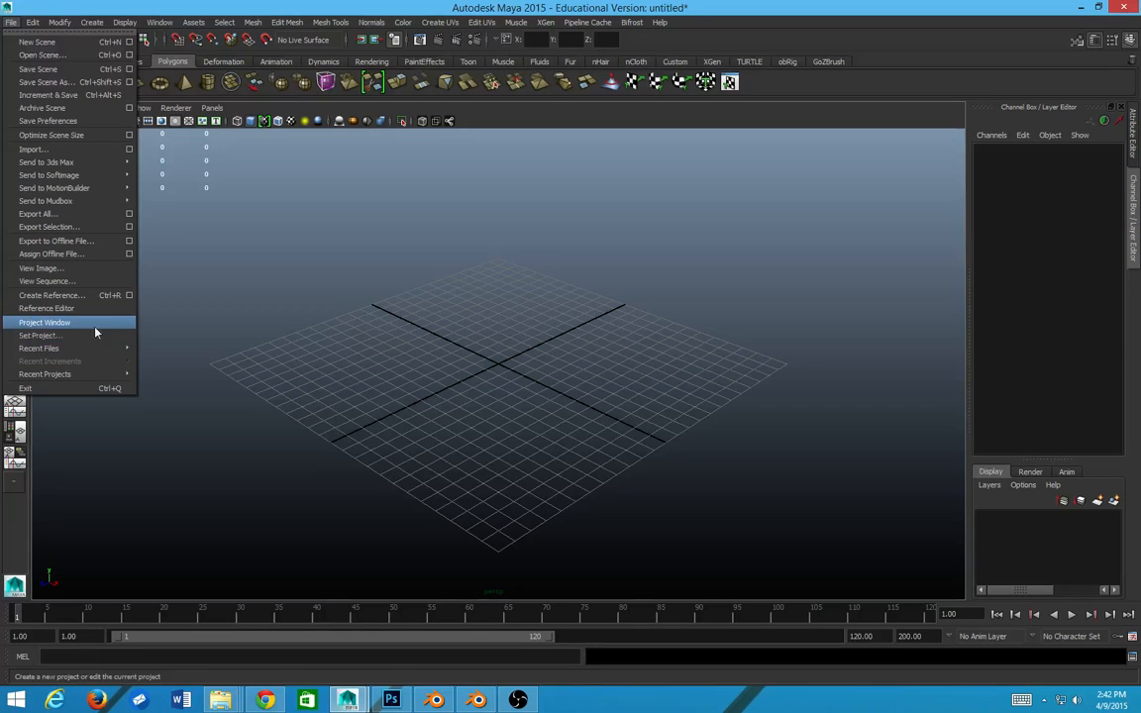
{"action": "left_click", "coordinate": [68, 332]}
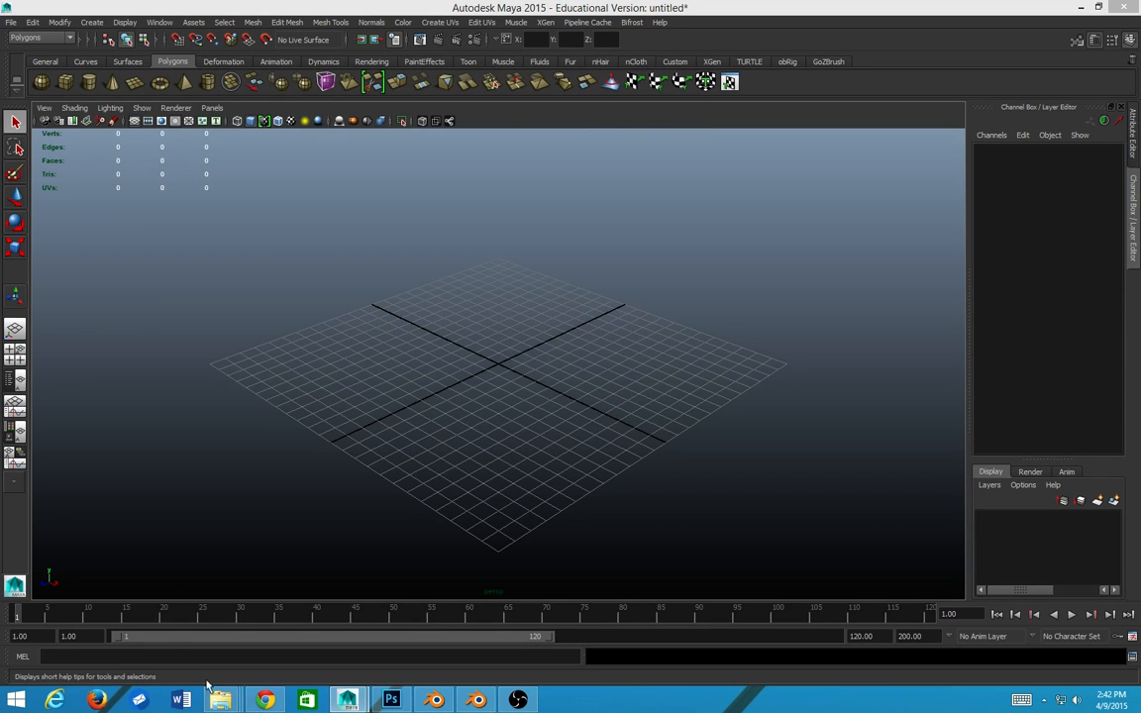
{"action": "mouse_move", "coordinate": [350, 704]}
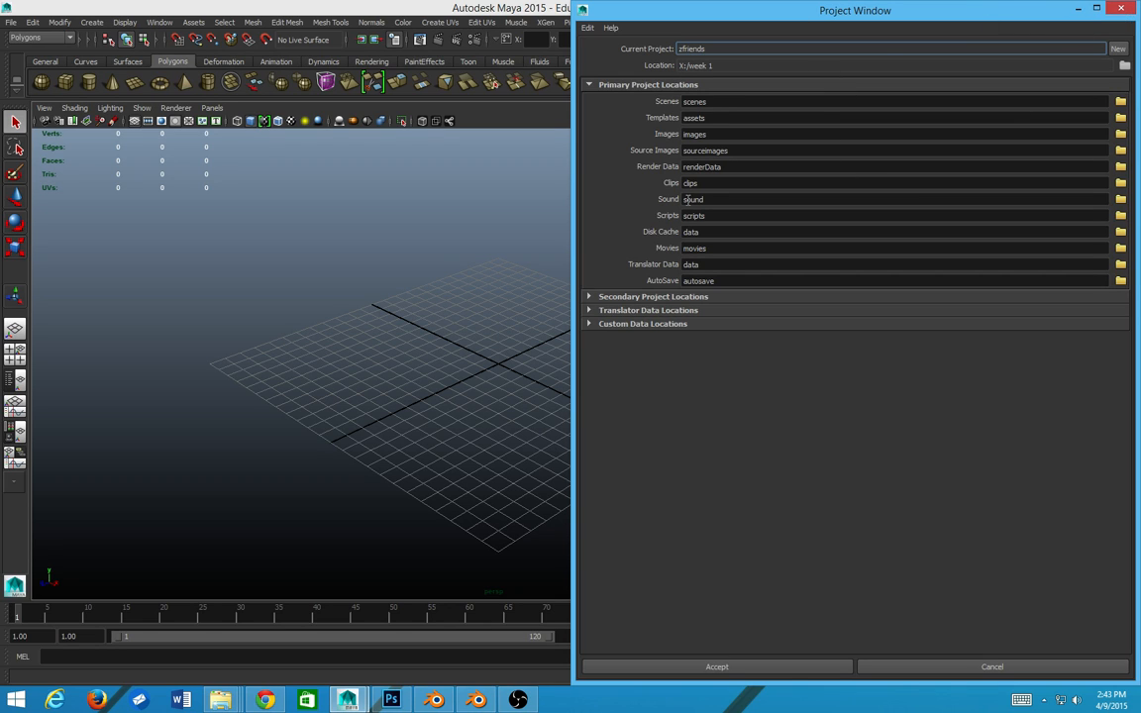
{"action": "left_click", "coordinate": [1121, 8]}
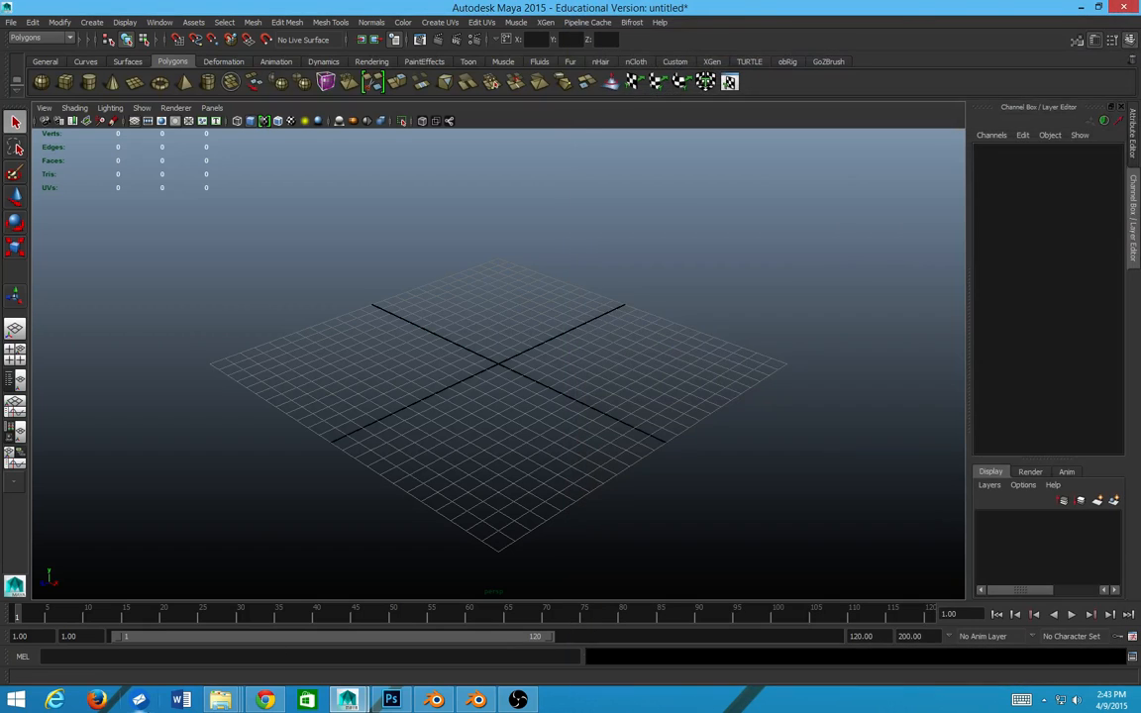
- Switch to File Explorer and open the zfriends project folder inside week 1 on the X: drive
{"action": "mouse_move", "coordinate": [220, 698]}
{"action": "left_click", "coordinate": [226, 634]}
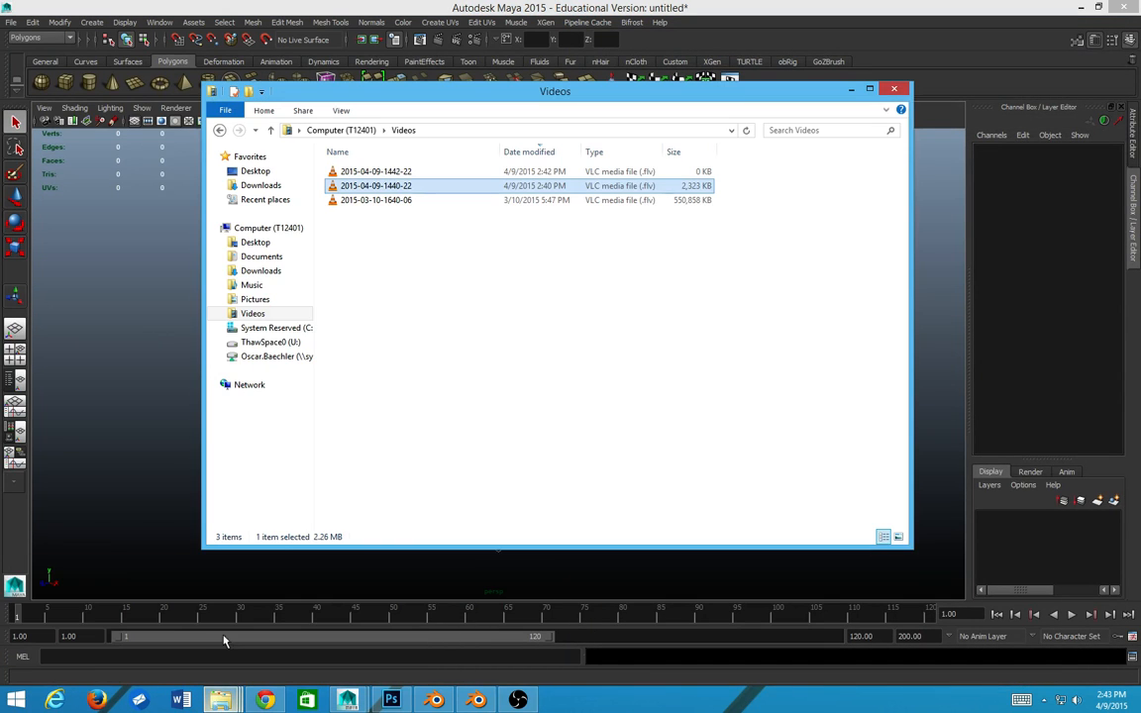
{"action": "left_click", "coordinate": [226, 357]}
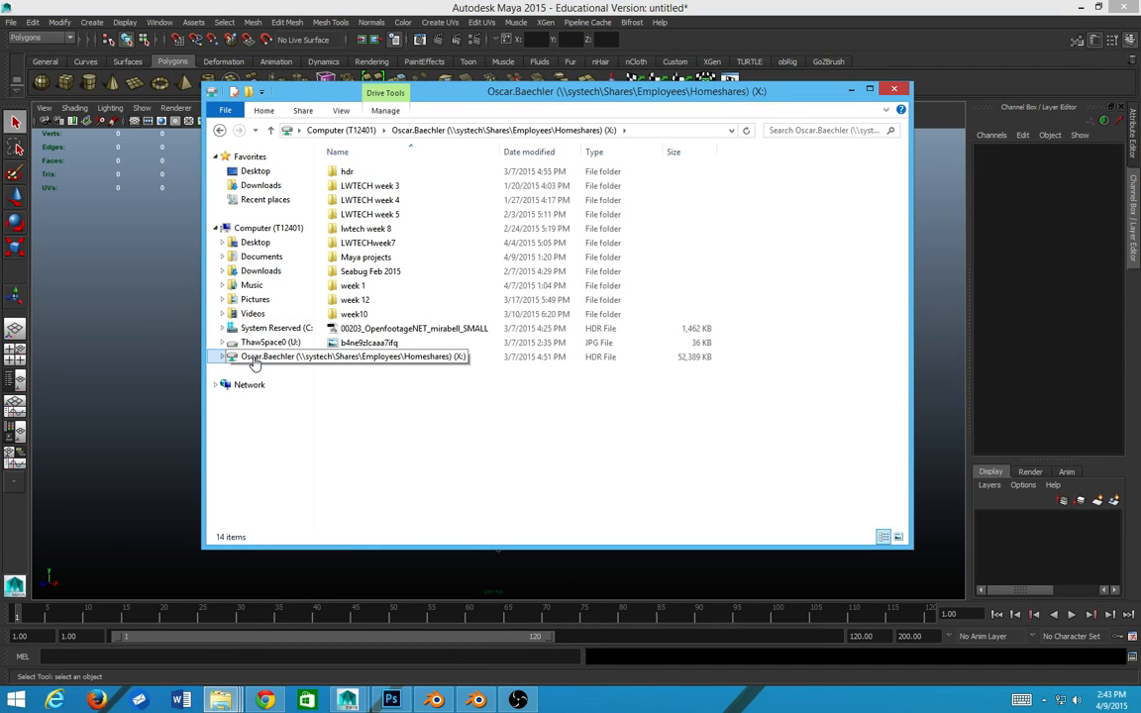
{"action": "double_click", "coordinate": [363, 257]}
{"action": "key", "text": "BackSpace"}
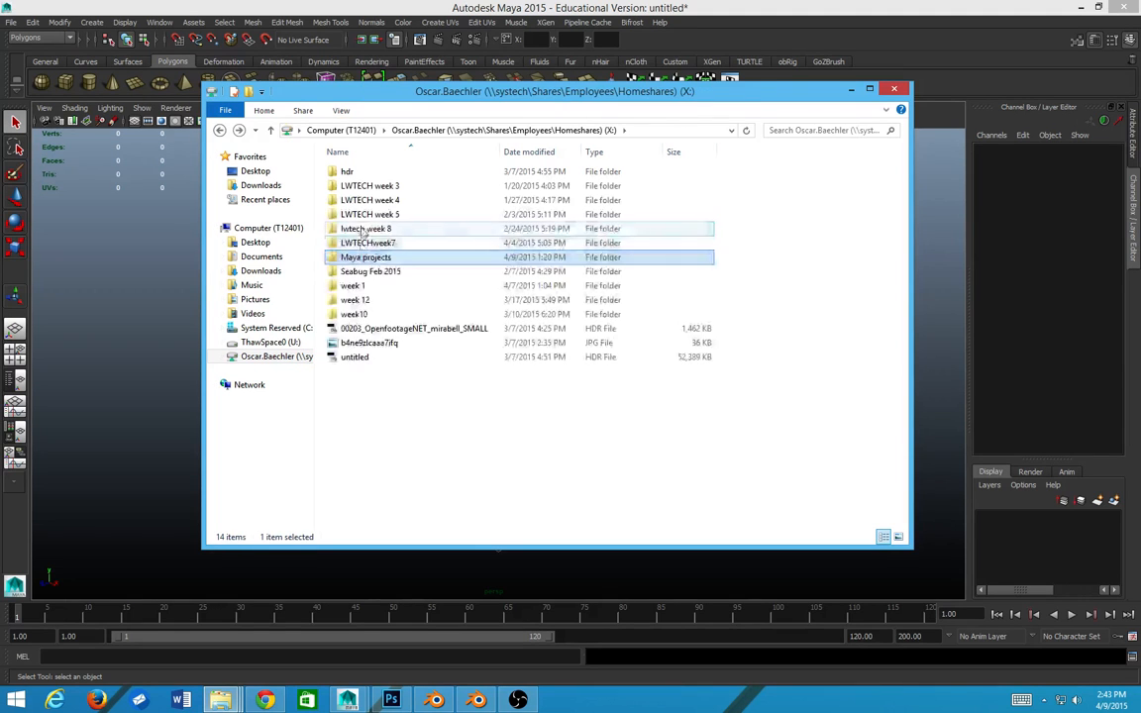
{"action": "double_click", "coordinate": [360, 285]}
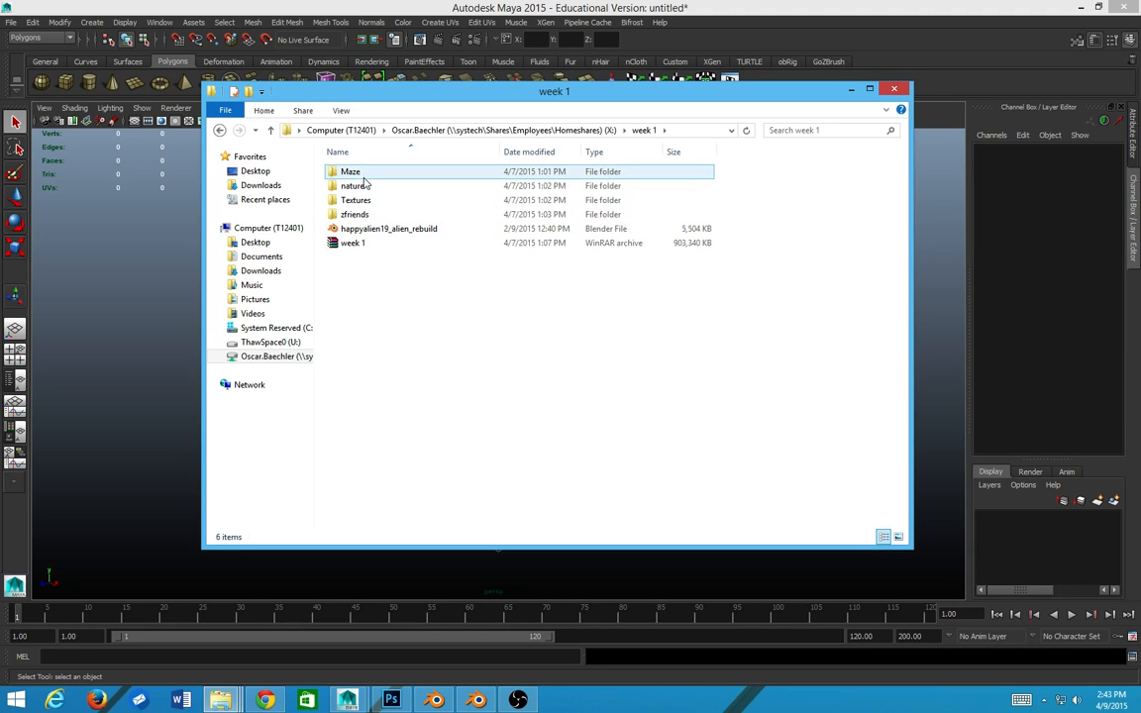
{"action": "left_click", "coordinate": [359, 202]}
{"action": "double_click", "coordinate": [354, 215]}
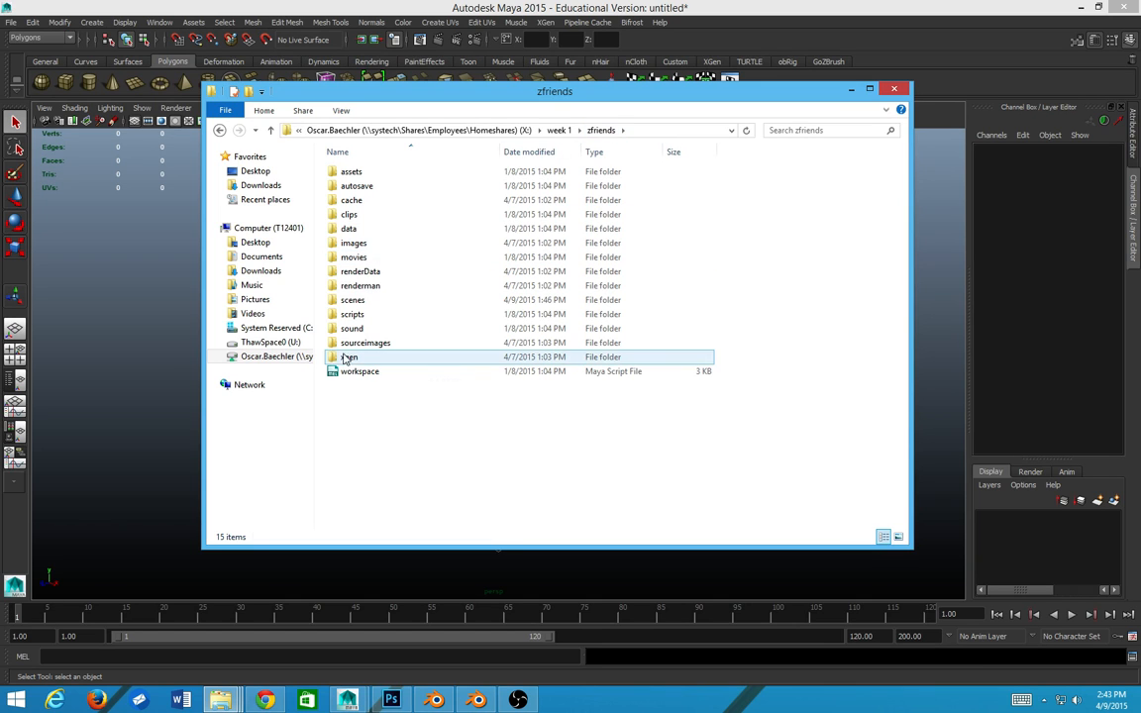
- Look through the zfriends project's subfolders, including scenes, renderData and sourceimages
{"action": "left_click", "coordinate": [344, 317]}
{"action": "key", "text": "Up"}
{"action": "key", "text": "Up"}
{"action": "key", "text": "Up"}
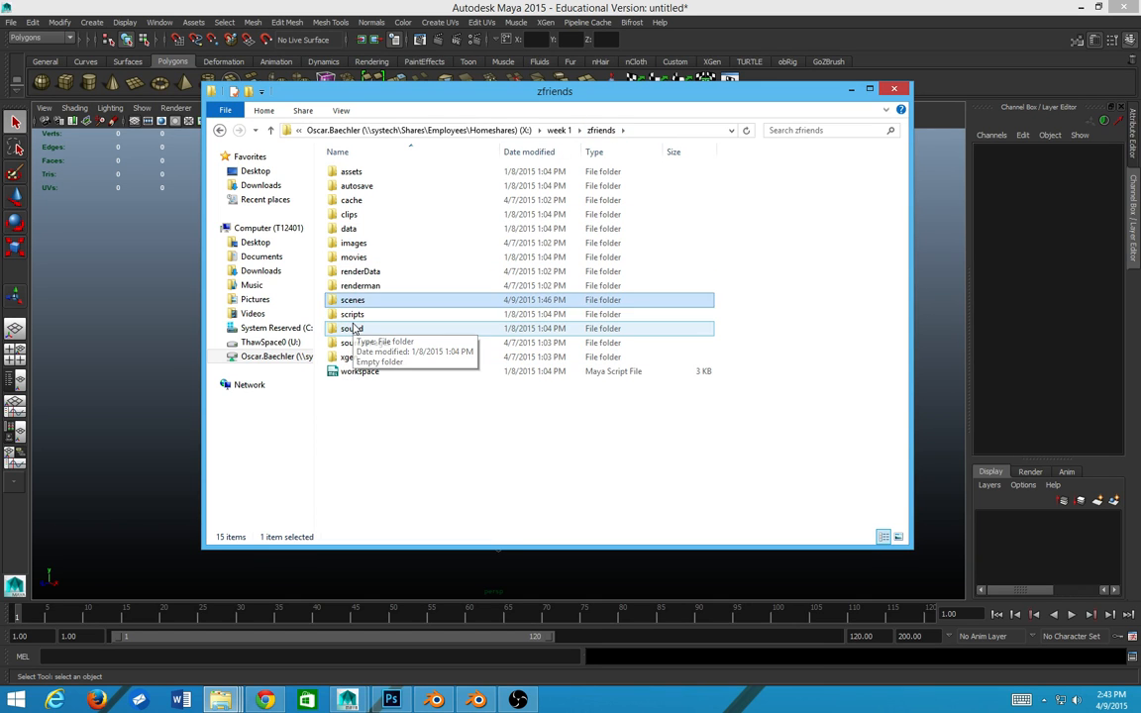
{"action": "key", "text": "Up"}
{"action": "key", "text": "Up"}
{"action": "key", "text": "Down"}
{"action": "key", "text": "Down"}
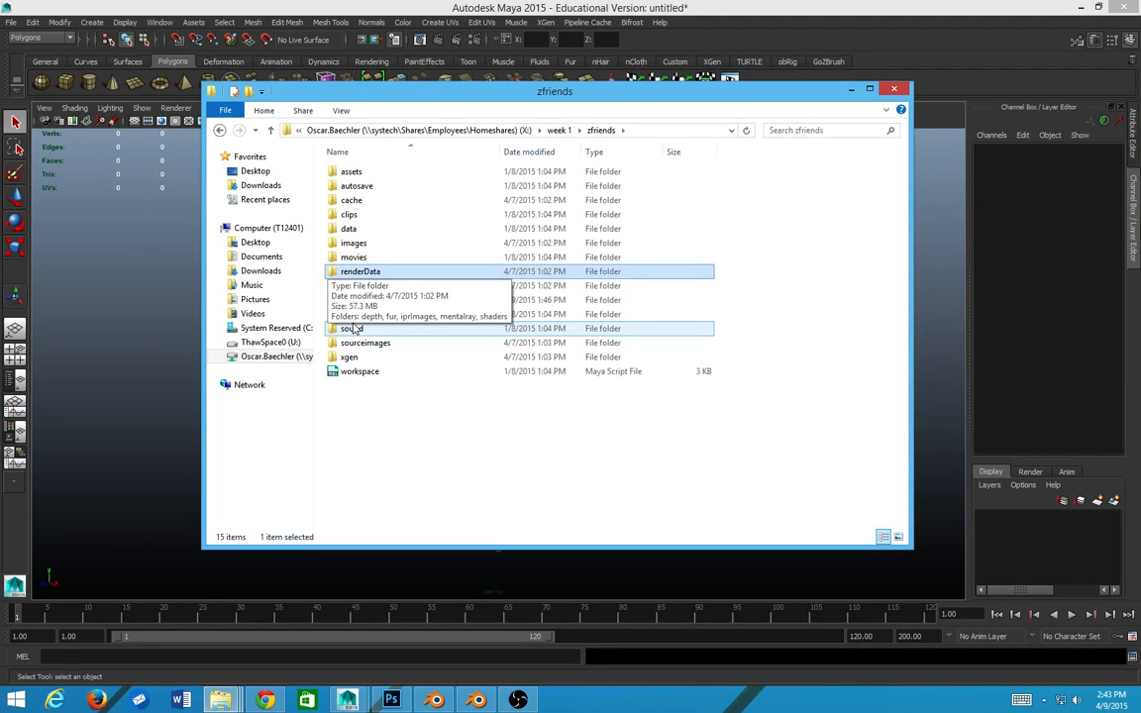
{"action": "key", "text": "Down"}
{"action": "key", "text": "Down"}
{"action": "key", "text": "Down"}
{"action": "key", "text": "Down"}
{"action": "key", "text": "Down"}
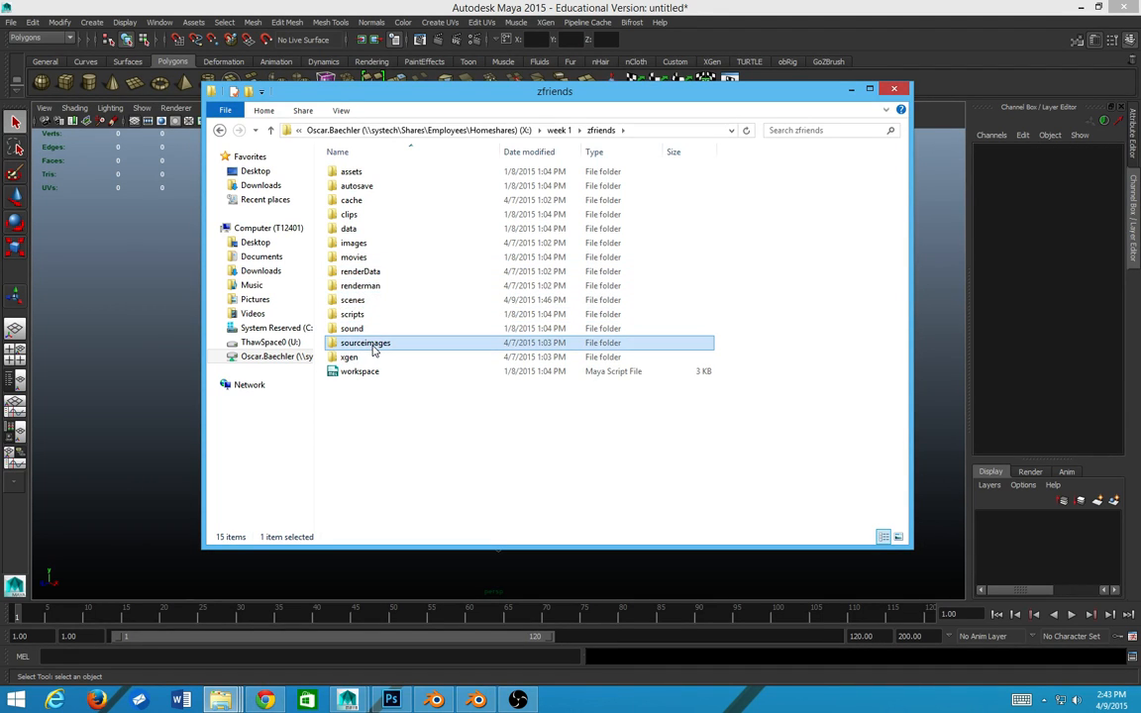
- Inspect the contents of the zfriends images folder and return to the week 1 folder
{"action": "left_click", "coordinate": [366, 246]}
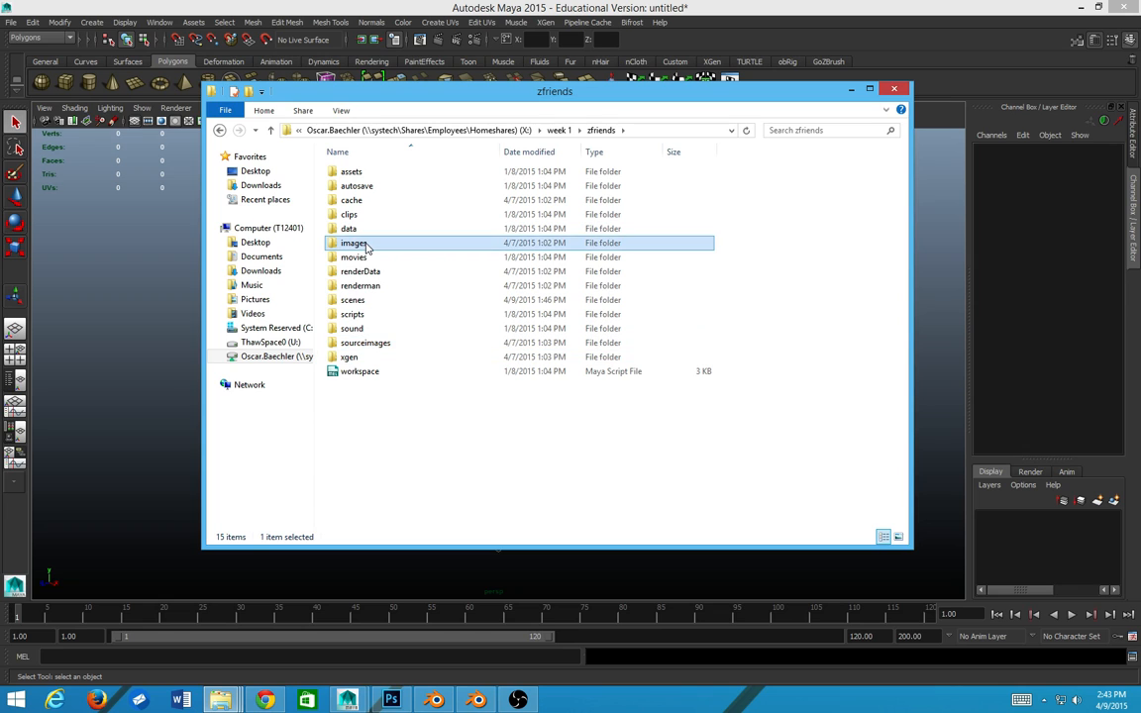
{"action": "double_click", "coordinate": [366, 246]}
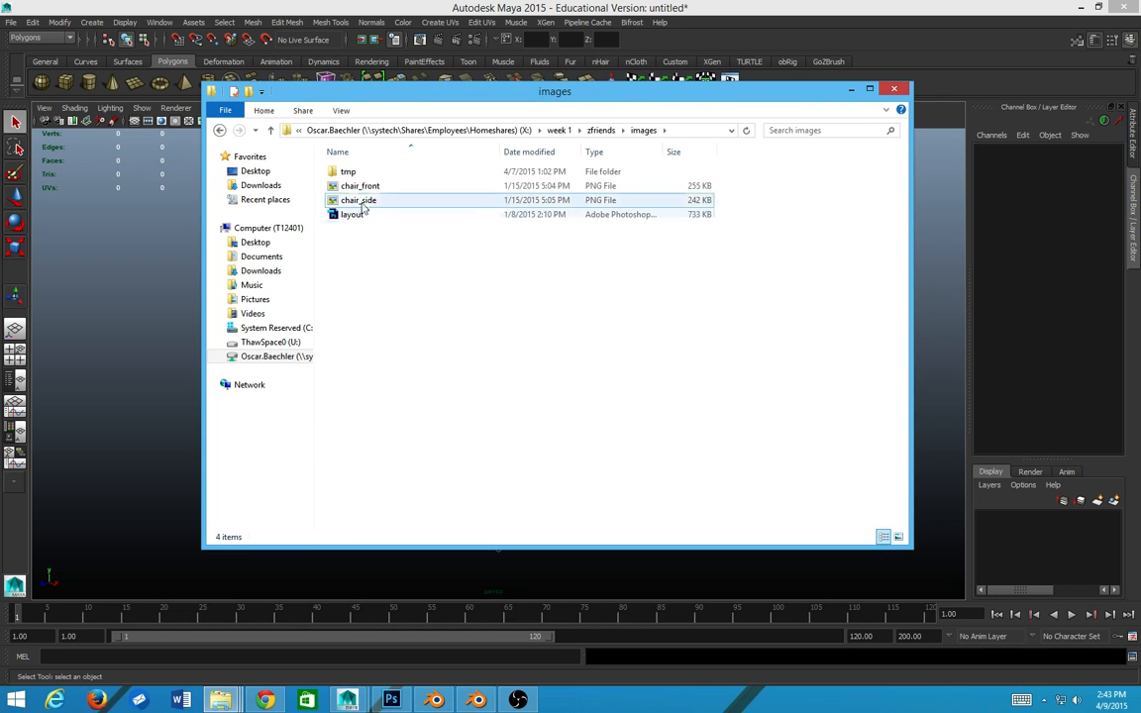
{"action": "left_click", "coordinate": [361, 201]}
{"action": "key", "text": "BackSpace"}
{"action": "key", "text": "BackSpace"}
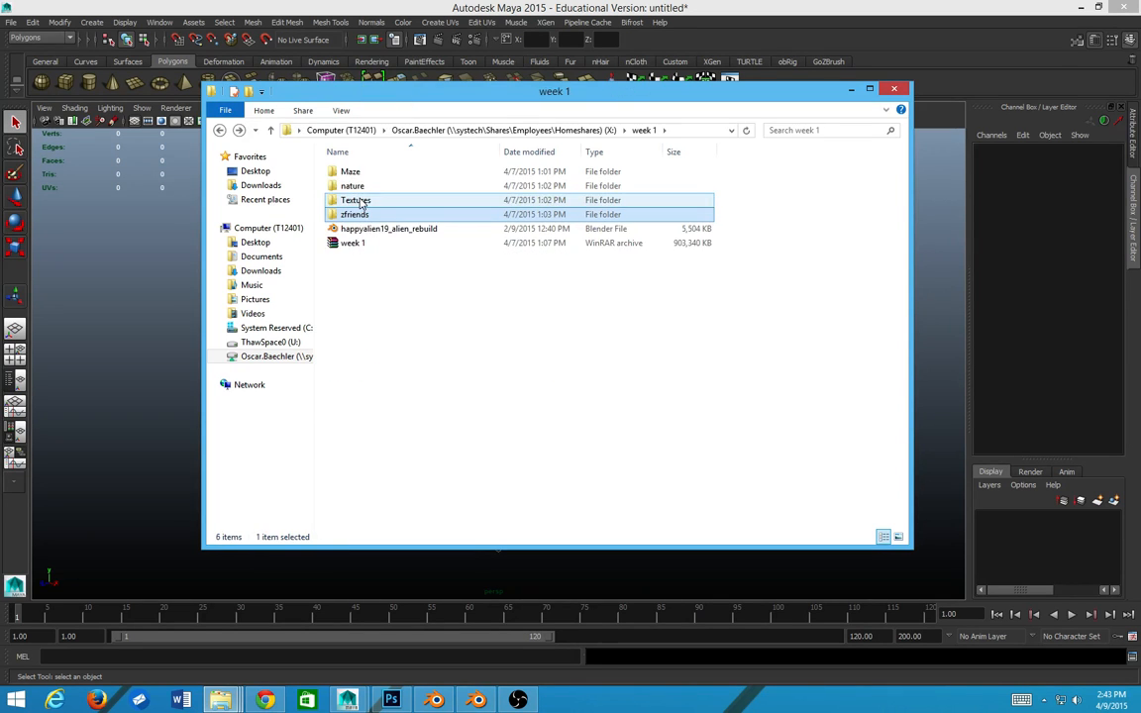
- Inspect the sourceimages folder of the nature project and return to the project folder
{"action": "double_click", "coordinate": [346, 190]}
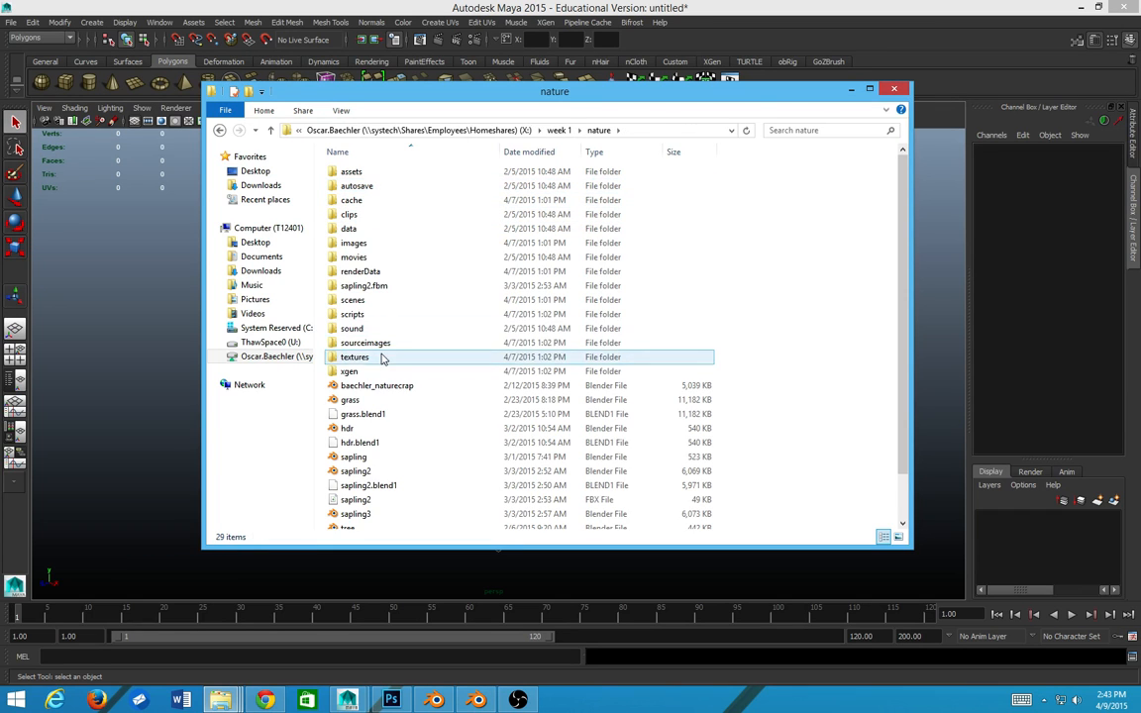
{"action": "double_click", "coordinate": [382, 335]}
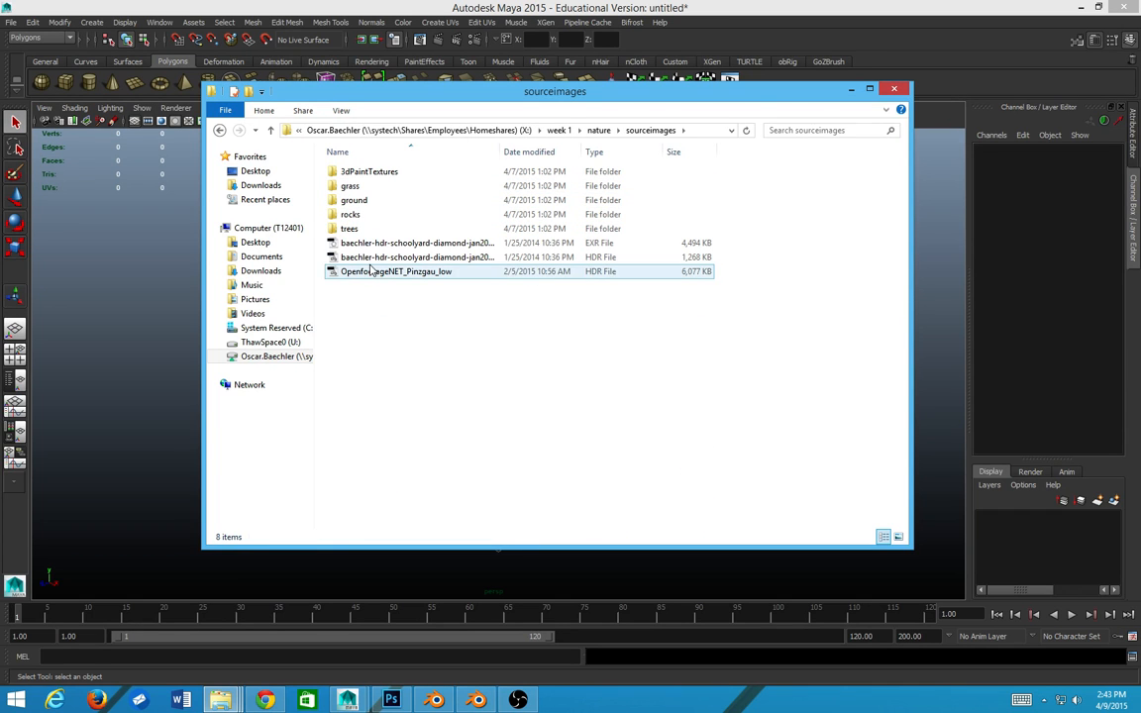
{"action": "key", "text": "BackSpace"}
- View the tree04 image in the nature project's images folder, and close the image and File Explorer
{"action": "key", "text": "Up"}
{"action": "key", "text": "Up"}
{"action": "key", "text": "Up"}
{"action": "key", "text": "Up"}
{"action": "key", "text": "Up"}
{"action": "key", "text": "Up"}
{"action": "key", "text": "Up"}
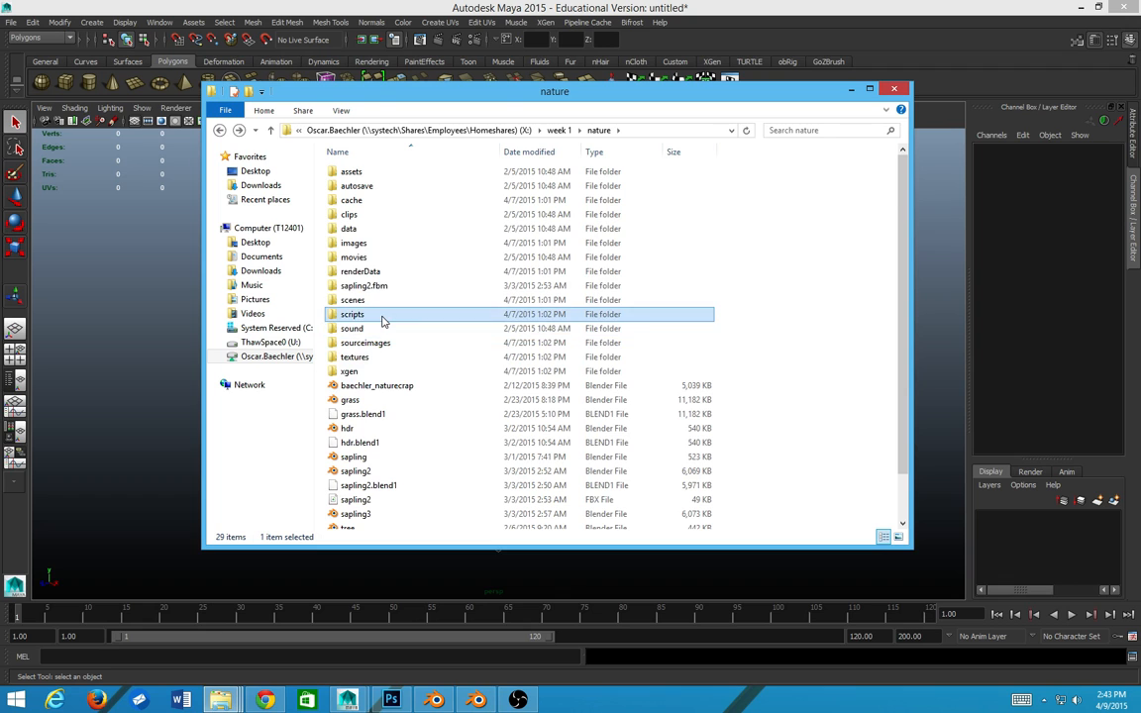
{"action": "key", "text": "Down"}
{"action": "key", "text": "Return"}
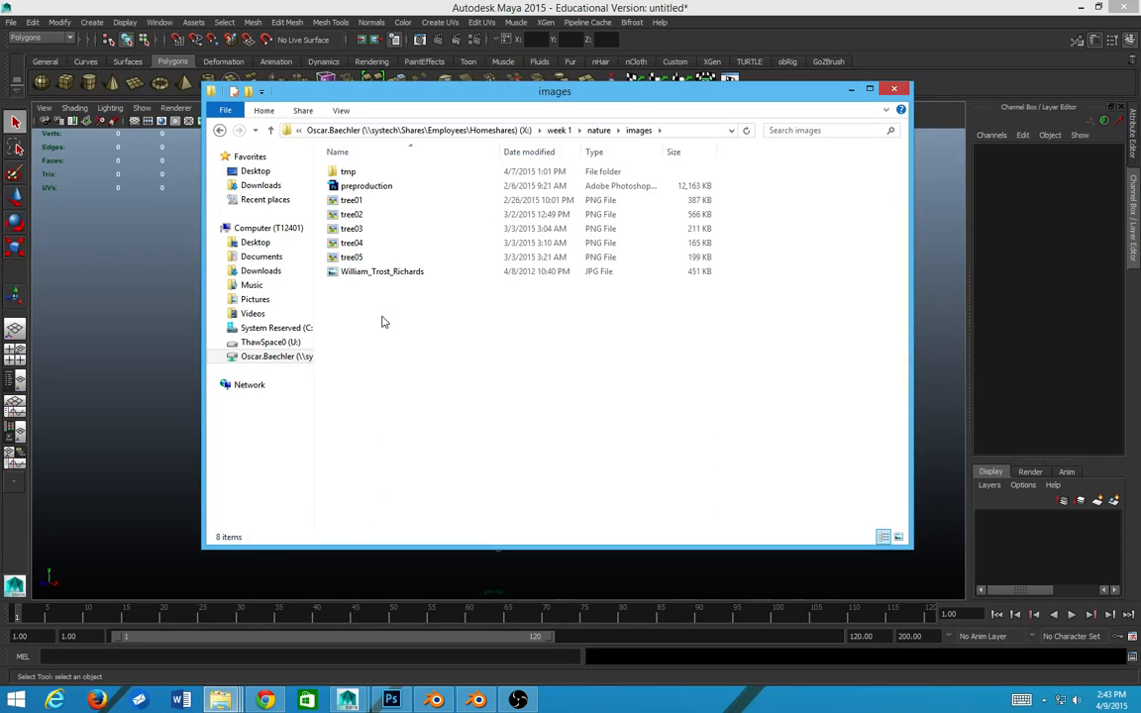
{"action": "left_click", "coordinate": [351, 256]}
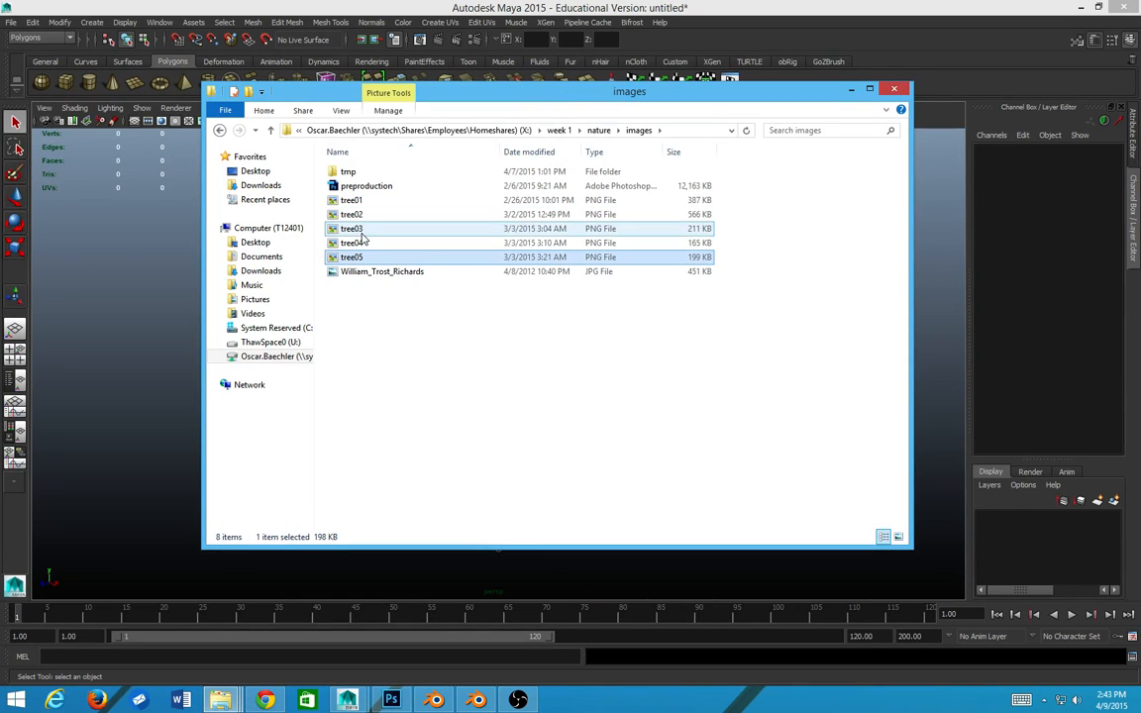
{"action": "double_click", "coordinate": [359, 244]}
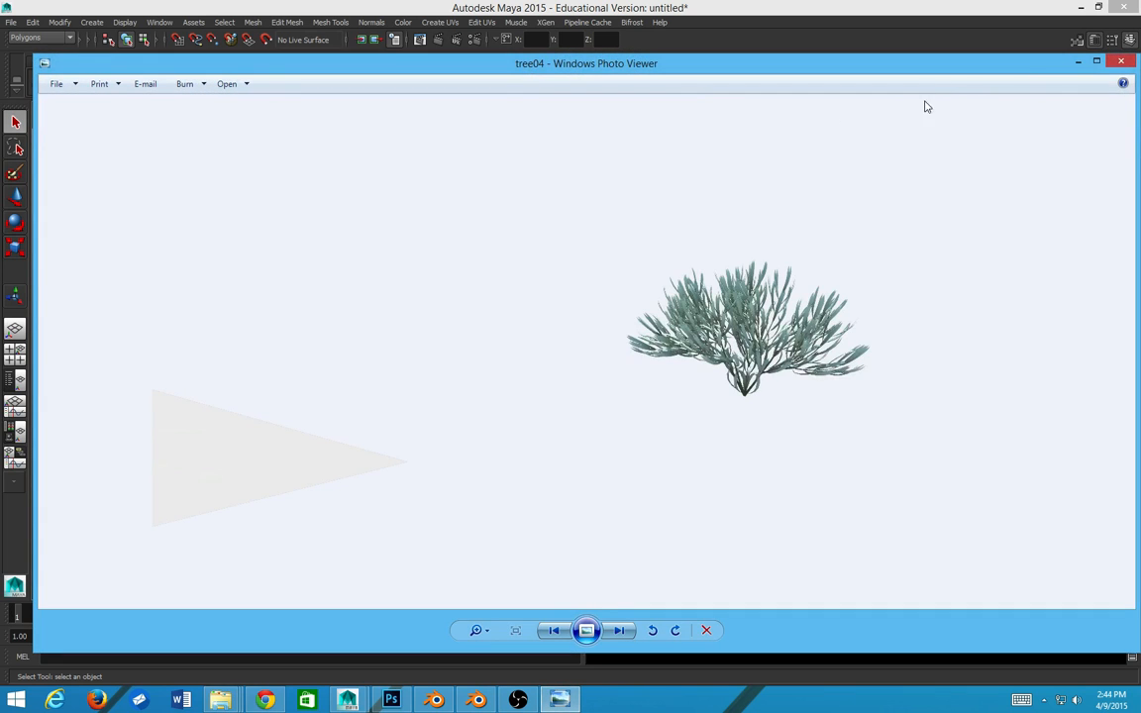
{"action": "left_click", "coordinate": [1121, 61]}
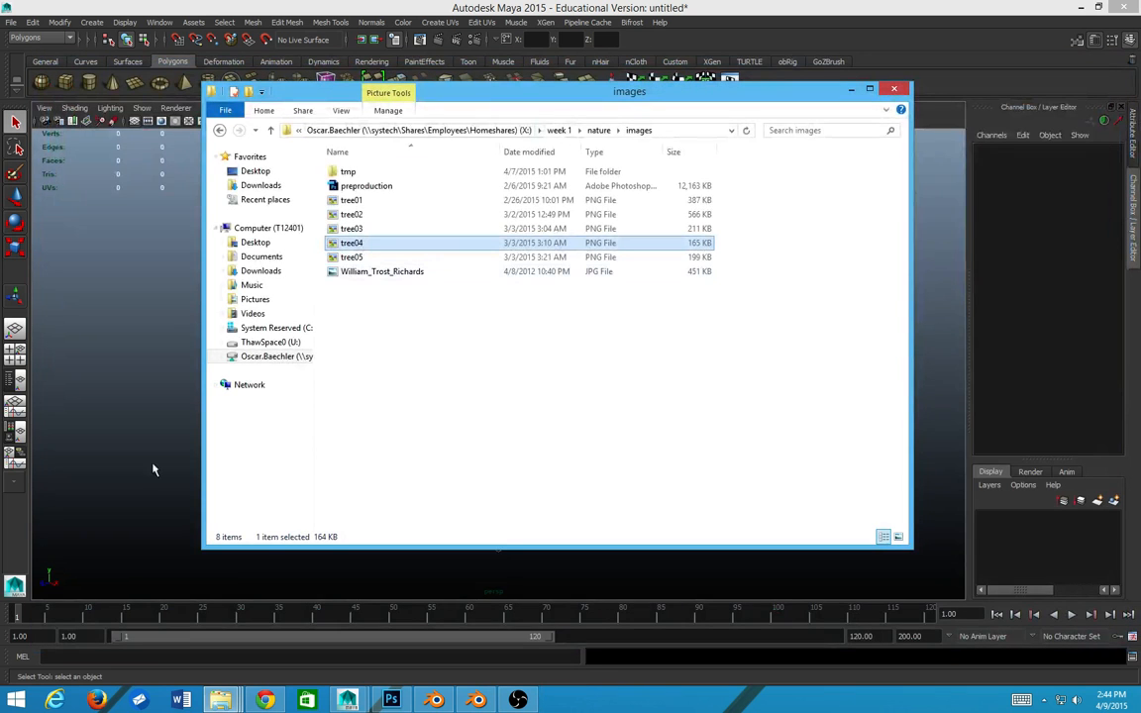
{"action": "left_click", "coordinate": [559, 131]}
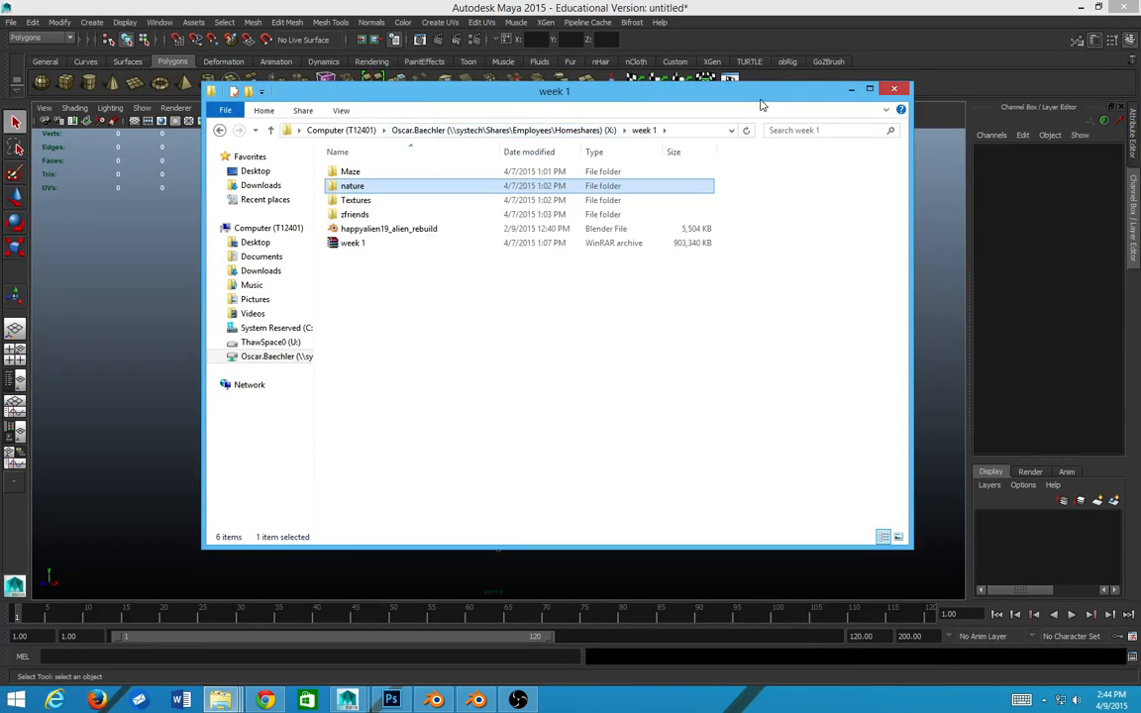
{"action": "left_click", "coordinate": [895, 91]}
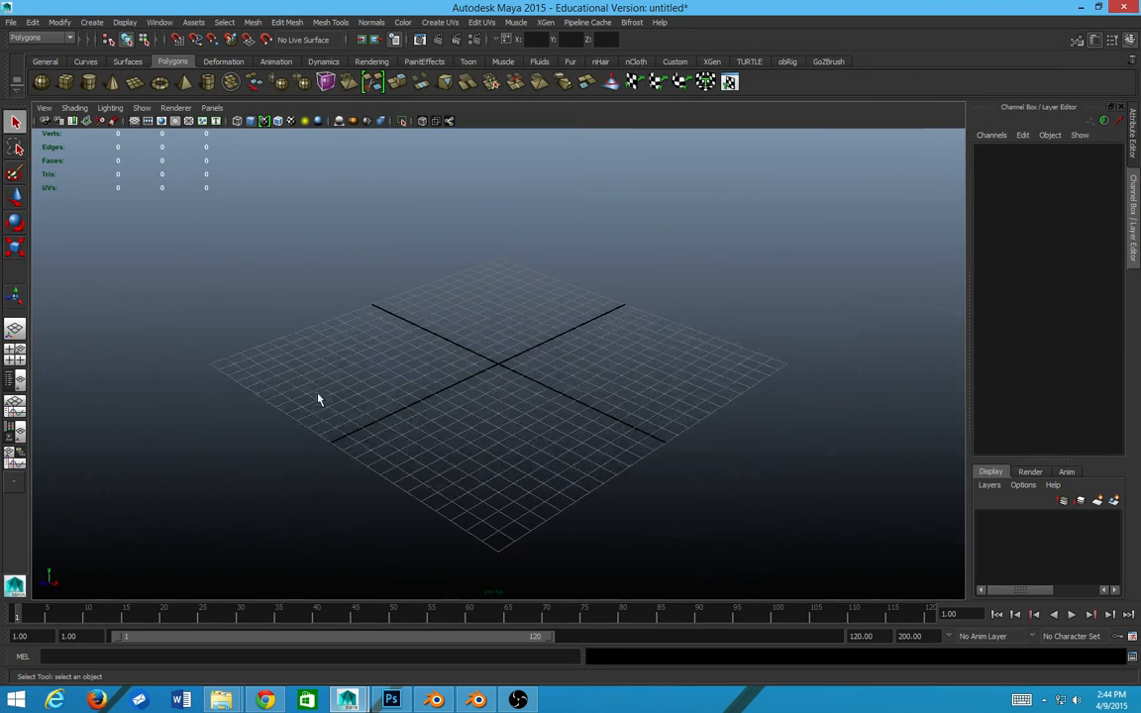
- In Maya's general application preferences, choose centimeter as the linear working unit and close the preferences
{"action": "scroll", "coordinate": [707, 416], "scroll_direction": "up", "scroll_amount": 4}
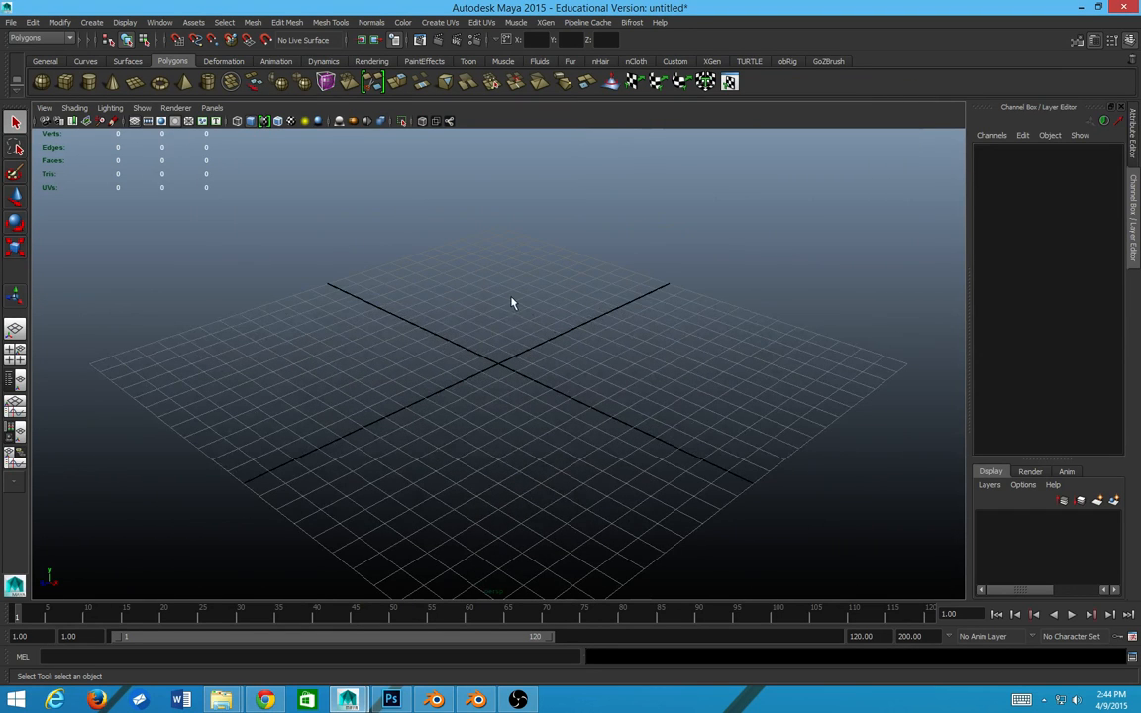
{"action": "left_click", "coordinate": [162, 22]}
{"action": "mouse_move", "coordinate": [154, 57]}
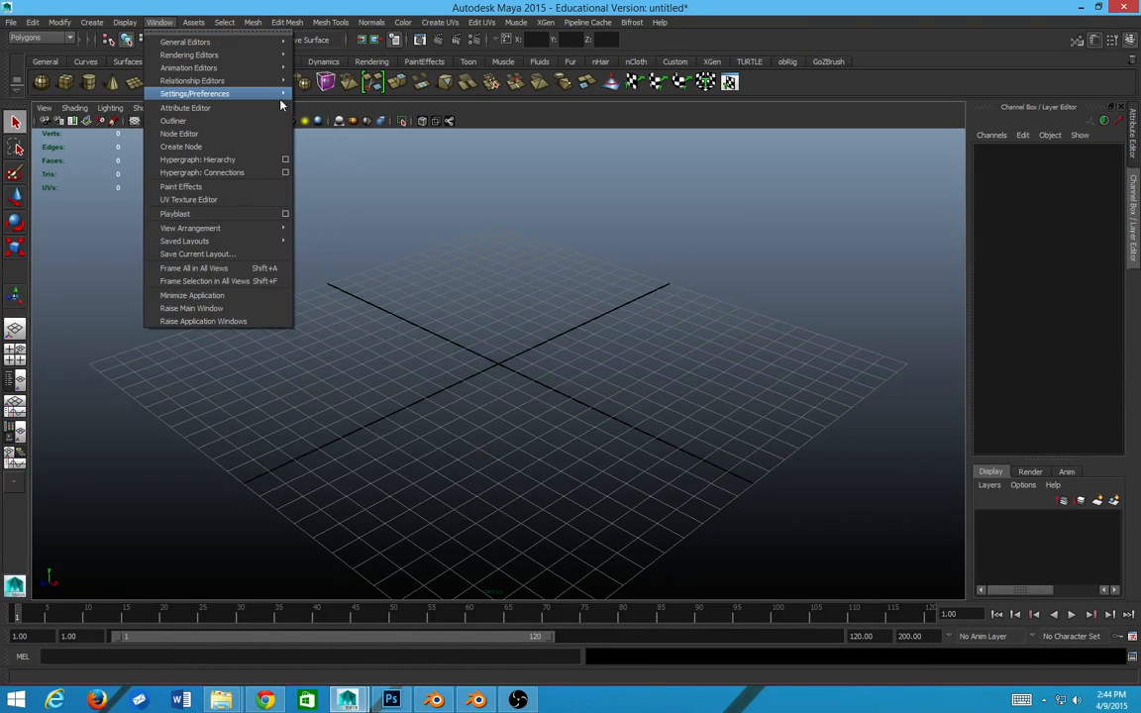
{"action": "mouse_move", "coordinate": [282, 94]}
{"action": "left_click", "coordinate": [315, 99]}
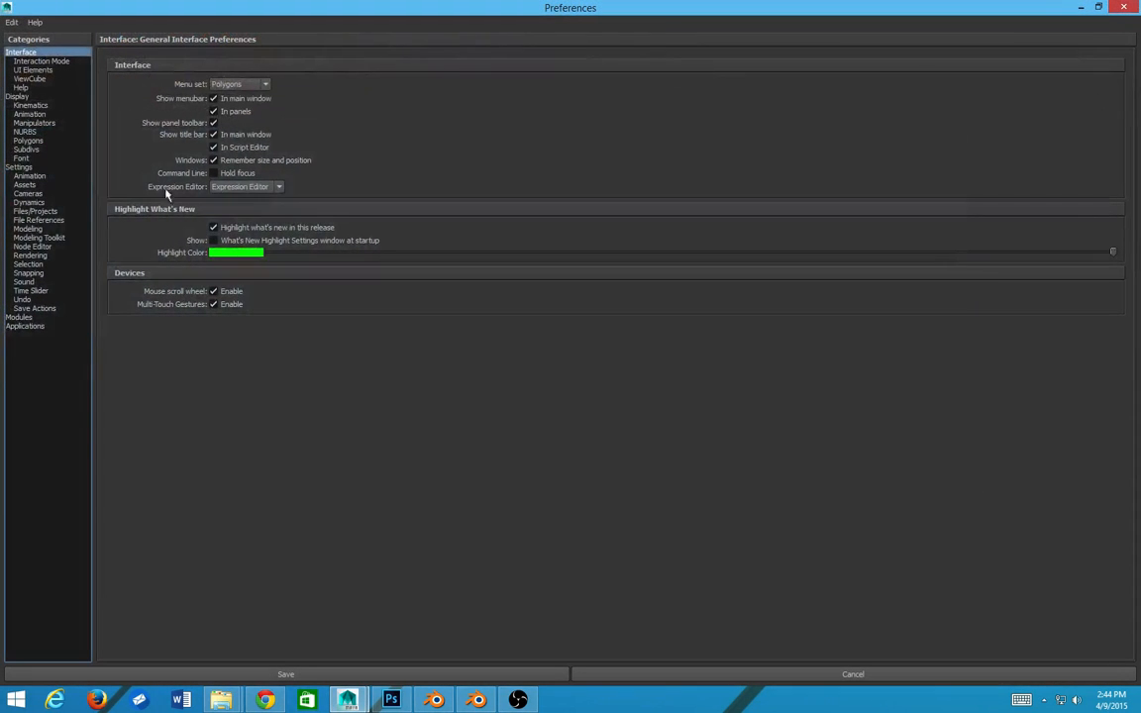
{"action": "left_click", "coordinate": [19, 168]}
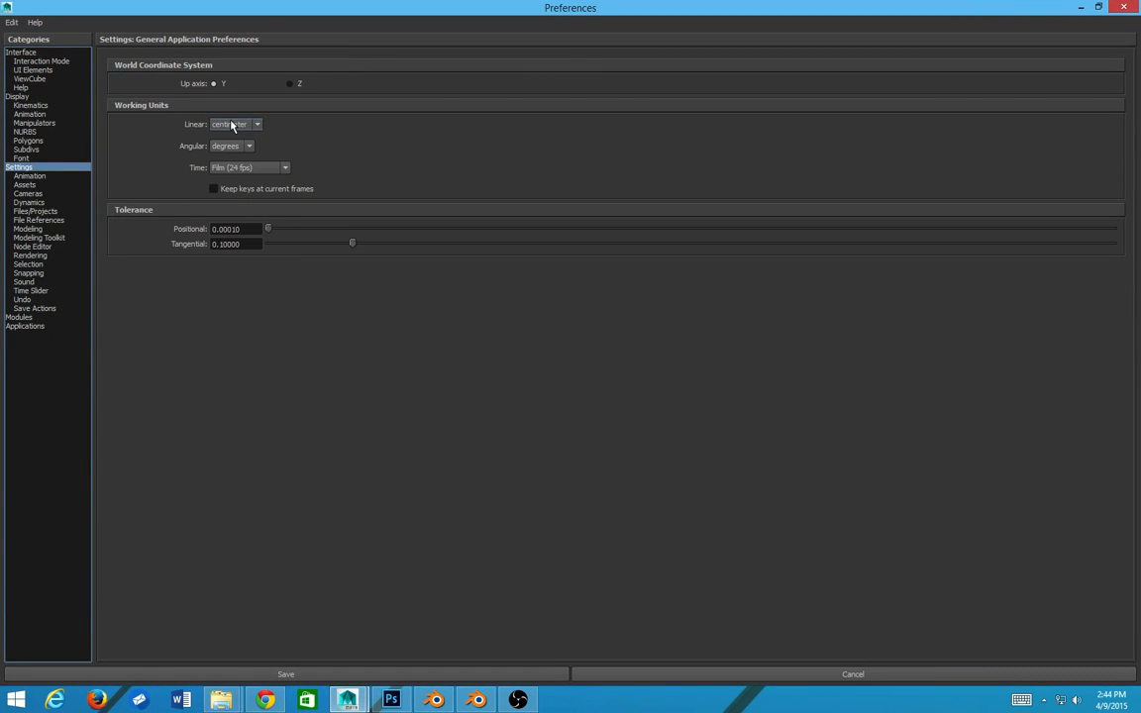
{"action": "left_click", "coordinate": [248, 129]}
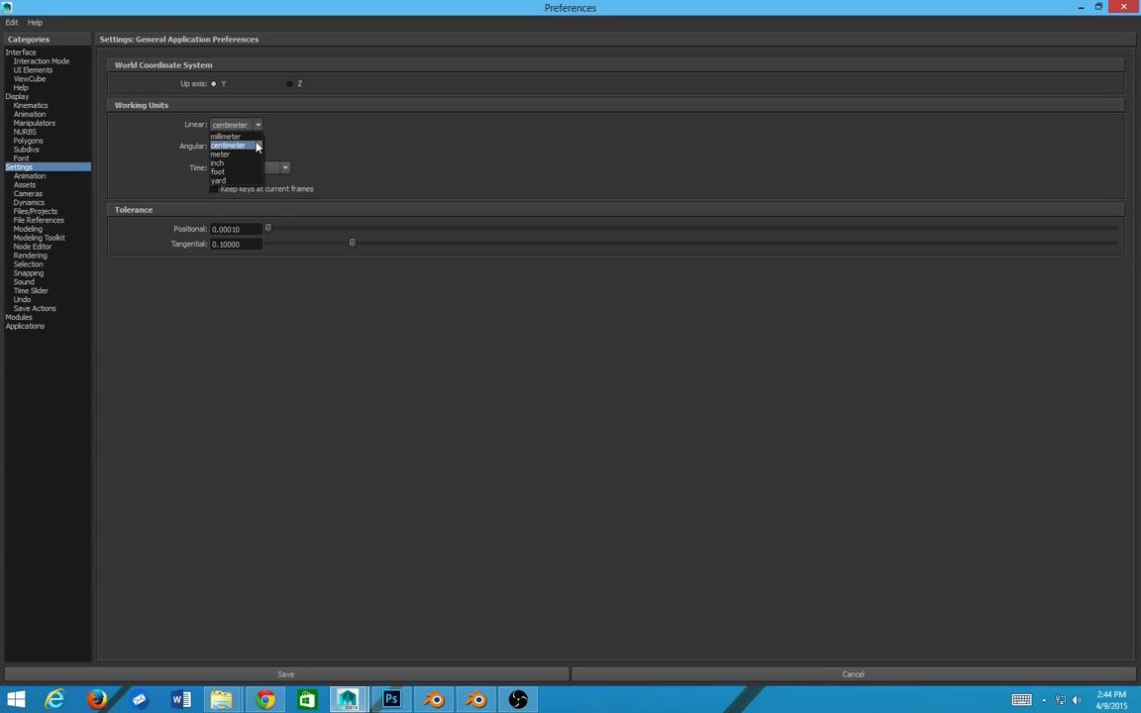
{"action": "left_click", "coordinate": [245, 148]}
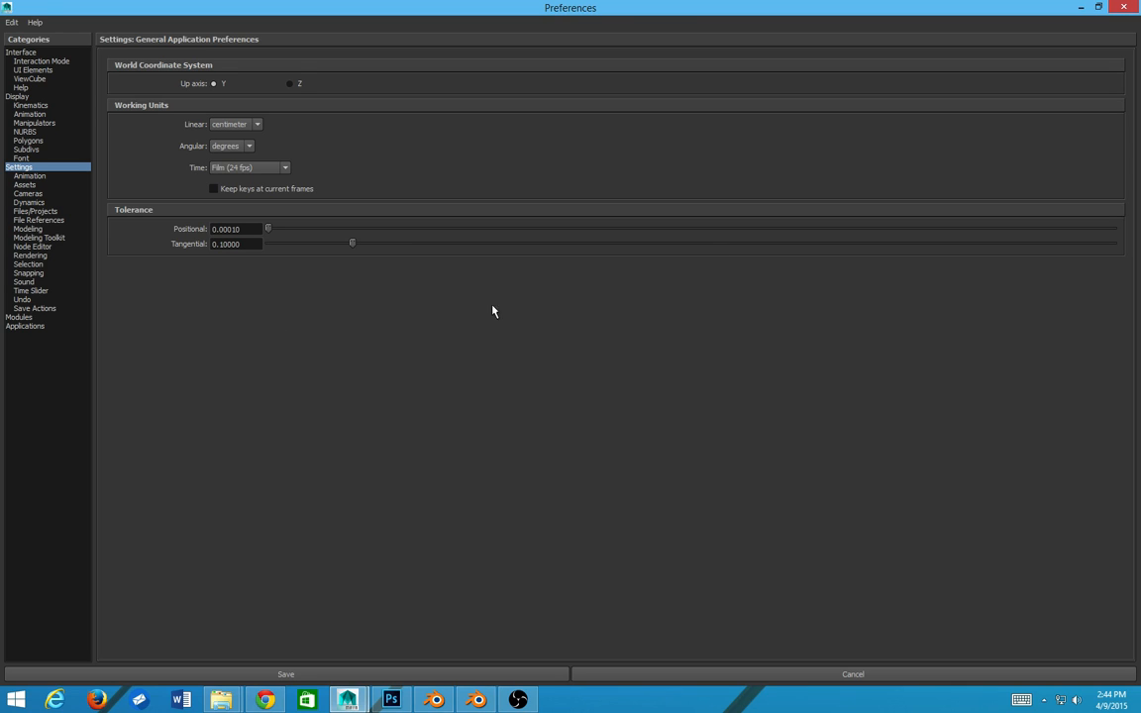
{"action": "left_click", "coordinate": [1116, 10]}
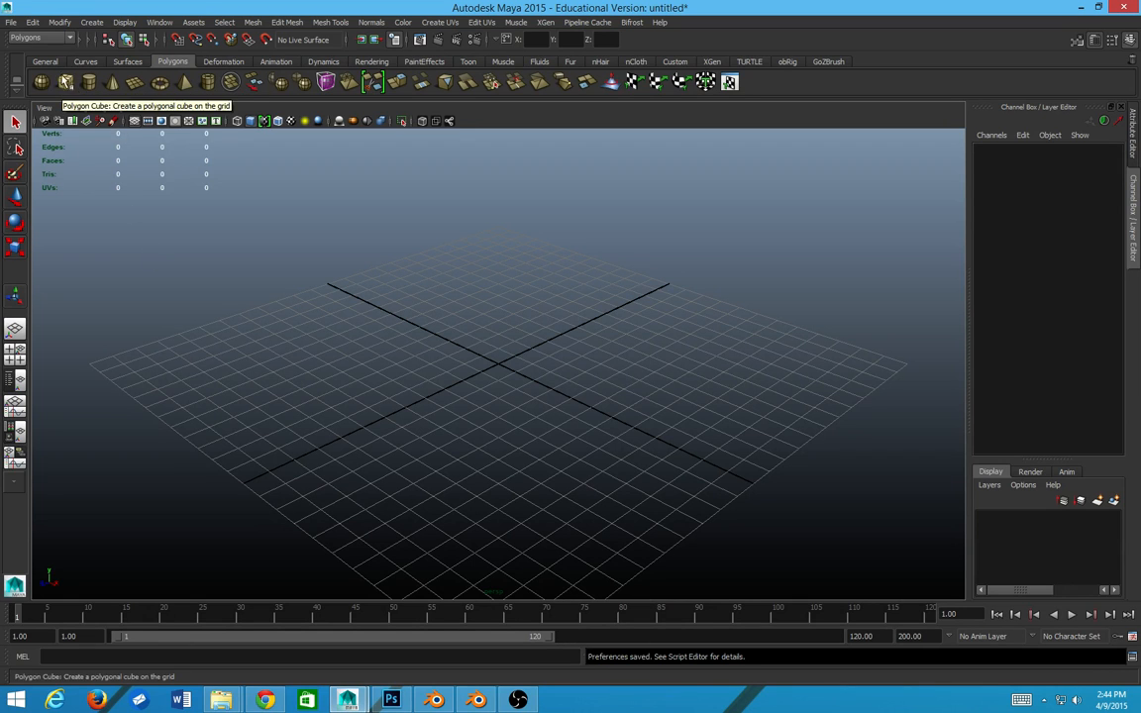
- Check the Interactive Creation option for polygon primitives and create a polygon cube at the center of the grid
{"action": "left_click", "coordinate": [93, 22]}
{"action": "mouse_move", "coordinate": [104, 55]}
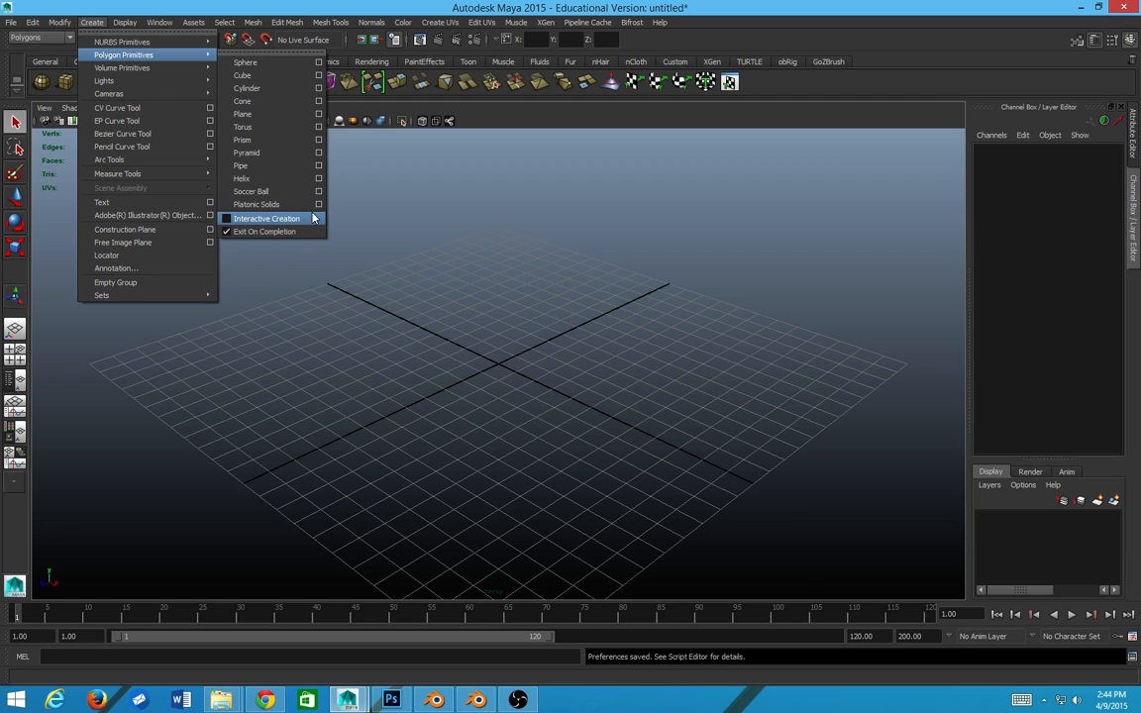
{"action": "left_click", "coordinate": [91, 25]}
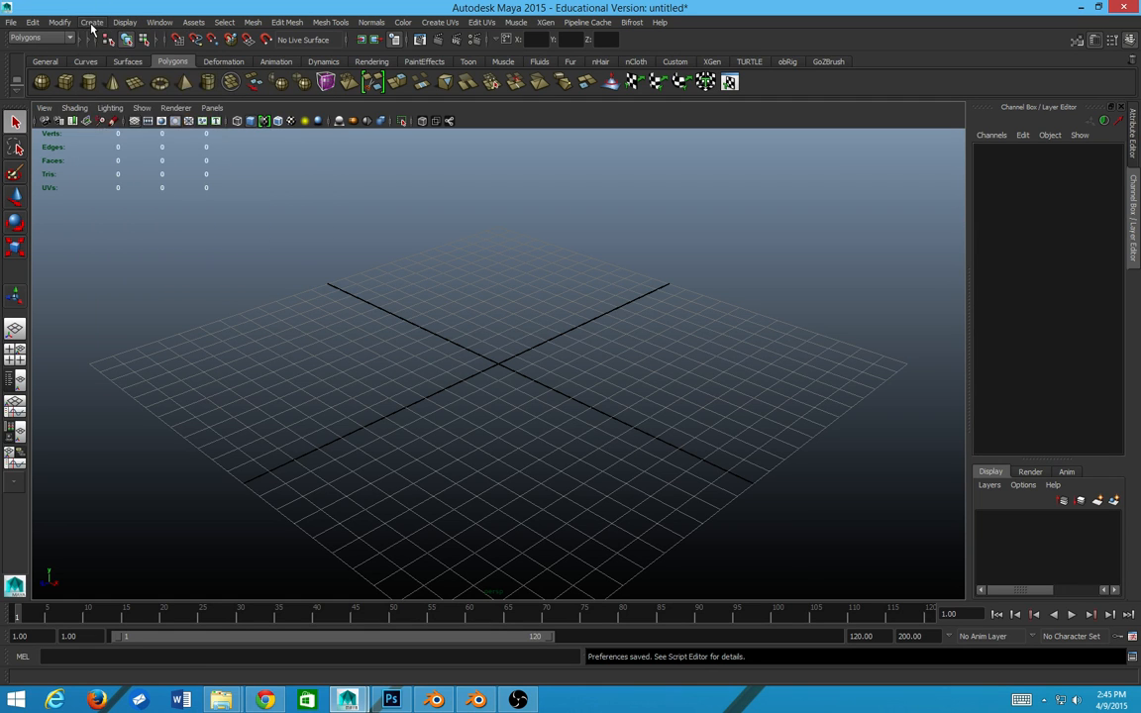
{"action": "left_click", "coordinate": [66, 83]}
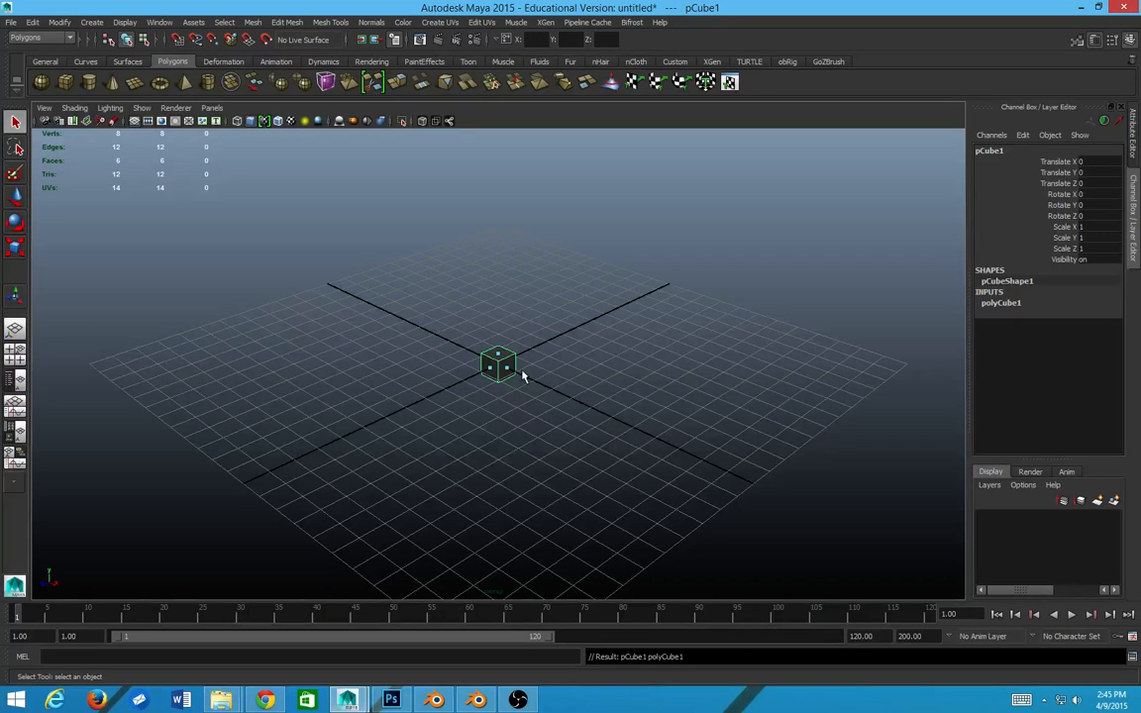
- Rename the polygon cube to person
{"action": "scroll", "coordinate": [522, 372], "scroll_direction": "up", "scroll_amount": 2}
{"action": "scroll", "coordinate": [522, 372], "scroll_direction": "up", "scroll_amount": 3}
{"action": "left_click_drag", "start_coordinate": [496, 400], "coordinate": [443, 441], "text": "alt"}
{"action": "middle_click_drag", "start_coordinate": [442, 441], "coordinate": [419, 465], "text": "alt"}
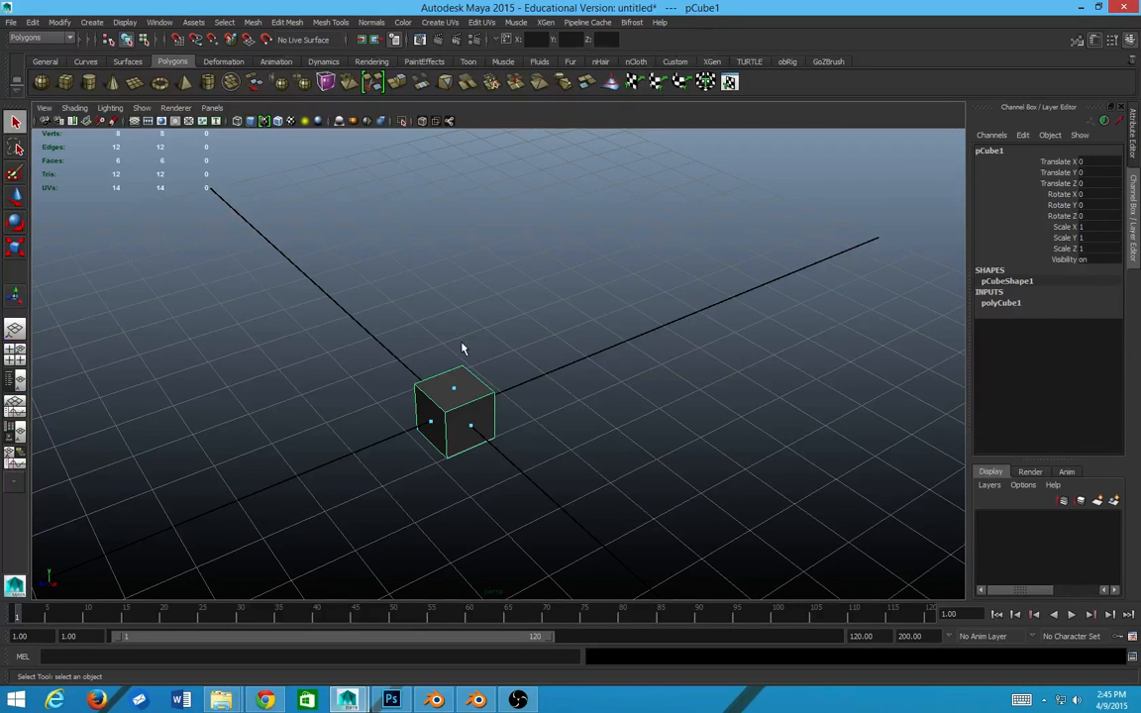
{"action": "right_click_drag", "start_coordinate": [274, 407], "coordinate": [581, 452], "text": "alt"}
{"action": "left_click_drag", "start_coordinate": [426, 453], "coordinate": [526, 439], "text": "alt"}
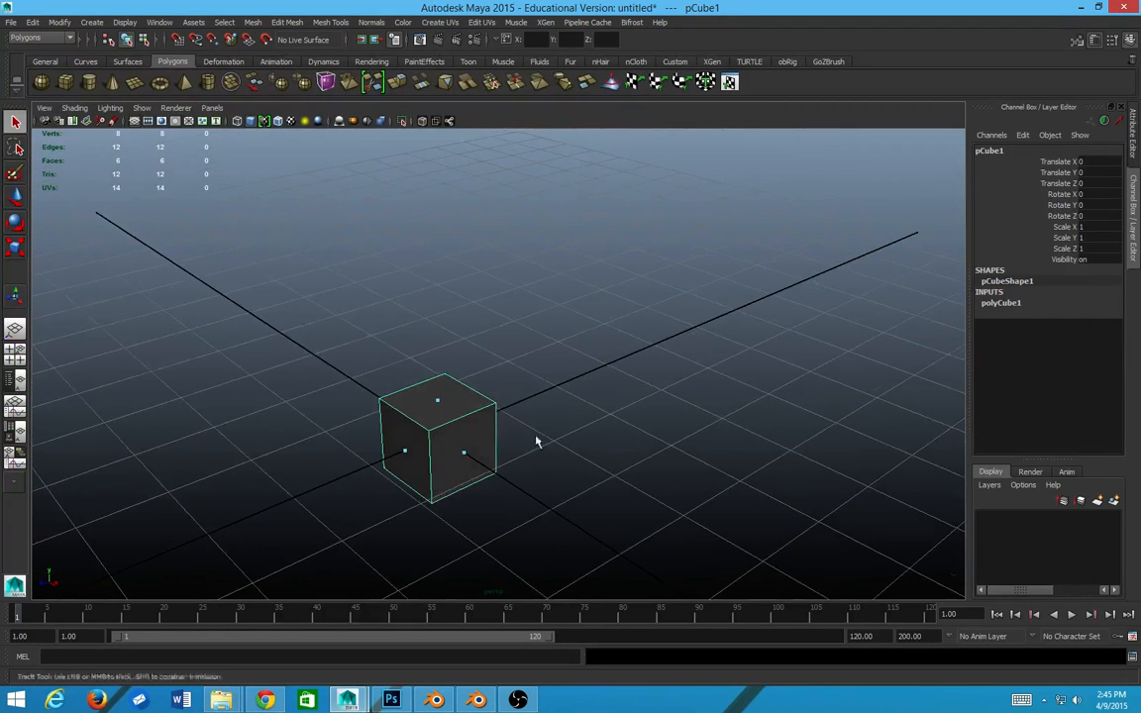
{"action": "middle_click_drag", "start_coordinate": [500, 454], "coordinate": [600, 418], "text": "alt"}
{"action": "left_click_drag", "start_coordinate": [600, 420], "coordinate": [601, 397], "text": "alt"}
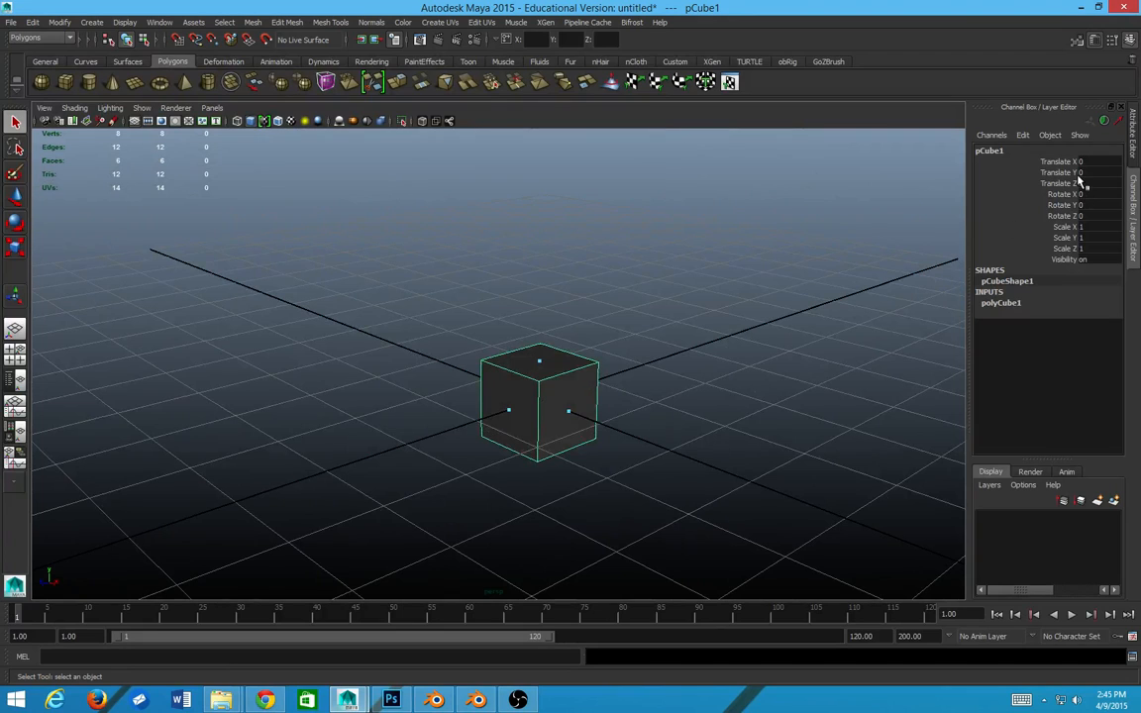
{"action": "double_click", "coordinate": [1001, 150]}
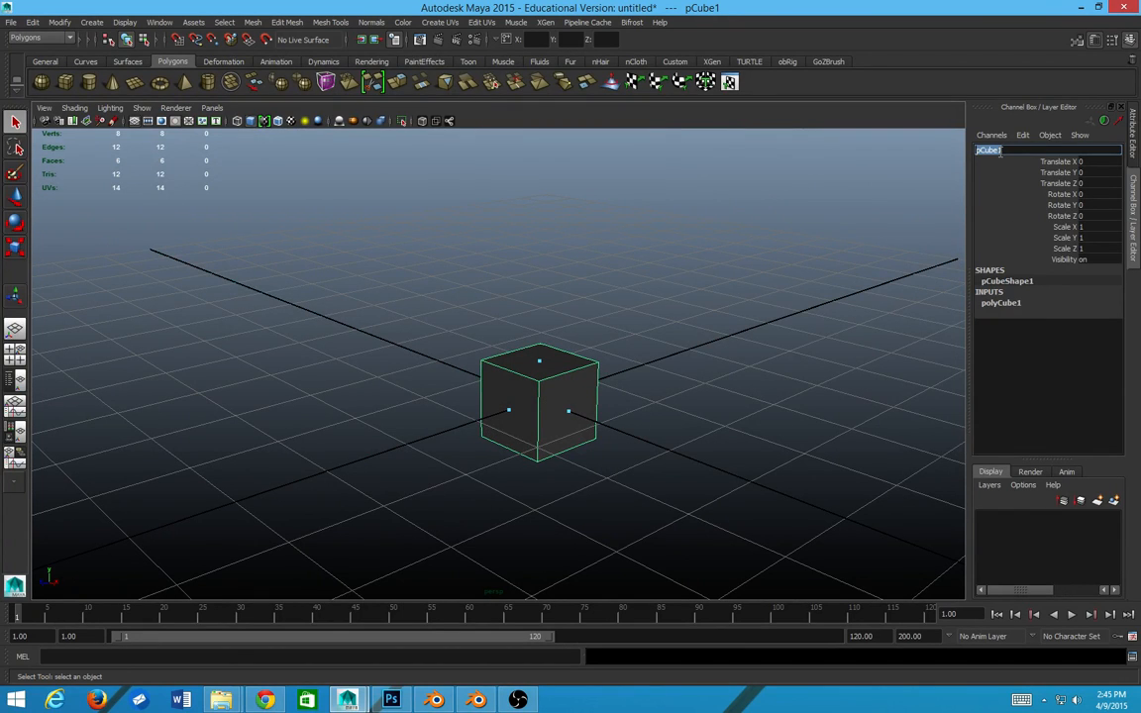
{"action": "type", "text": "person"}
{"action": "key", "text": "Return"}
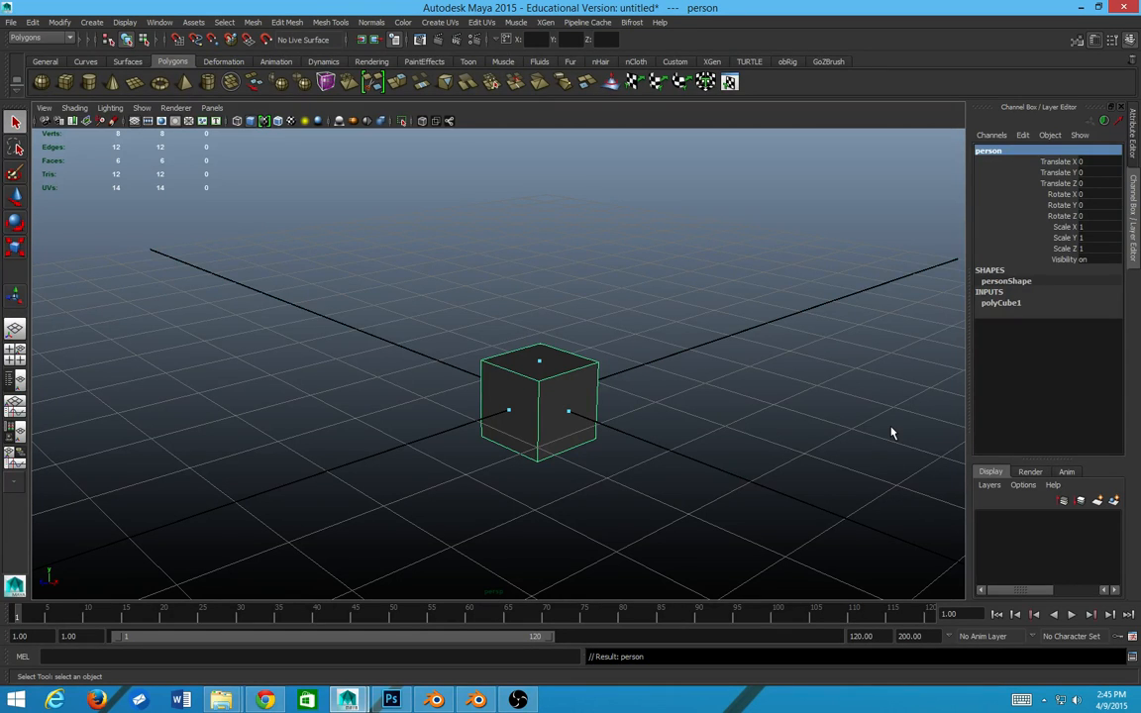
- Show the Outliner beside the perspective view and select the person object in it
{"action": "left_click", "coordinate": [12, 381]}
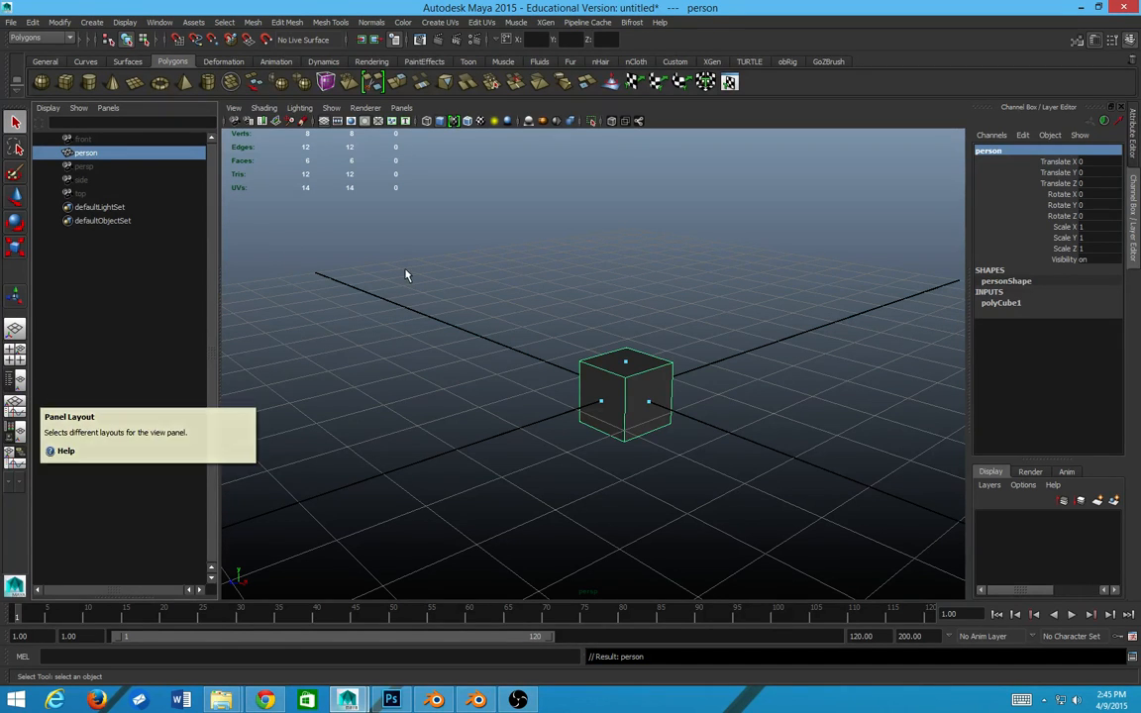
{"action": "left_click", "coordinate": [78, 181]}
{"action": "left_click", "coordinate": [81, 157]}
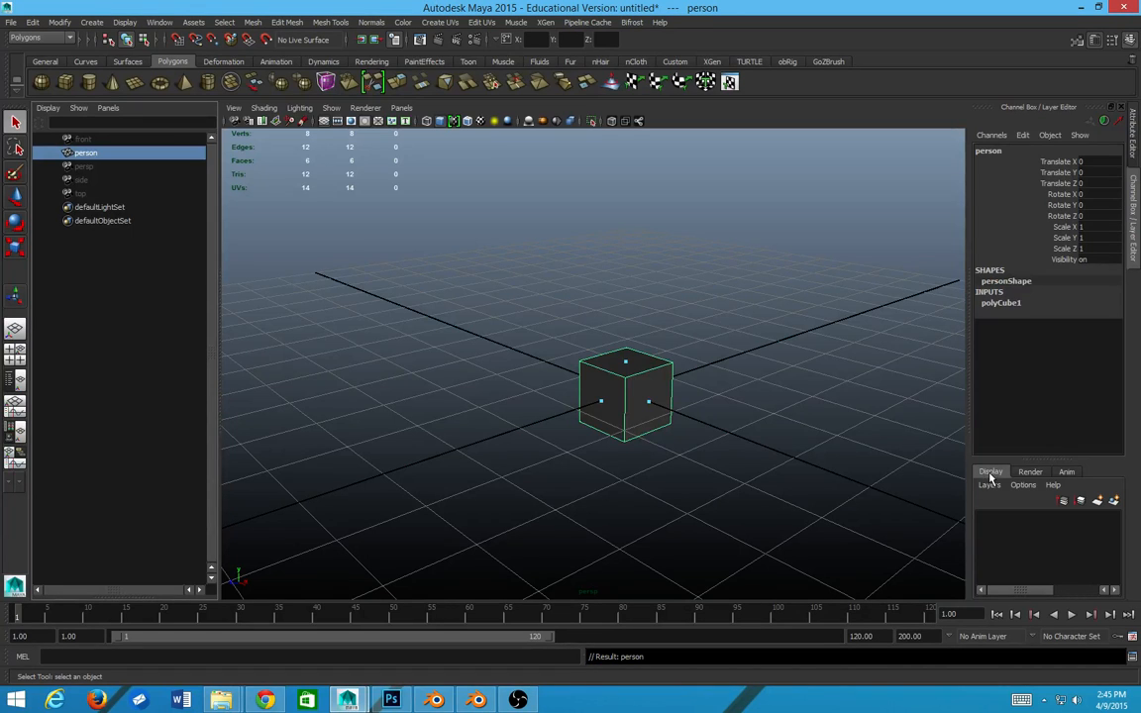
- Create a display layer from the selected person object and name it people
{"action": "left_click", "coordinate": [1114, 501]}
{"action": "left_click", "coordinate": [1037, 523]}
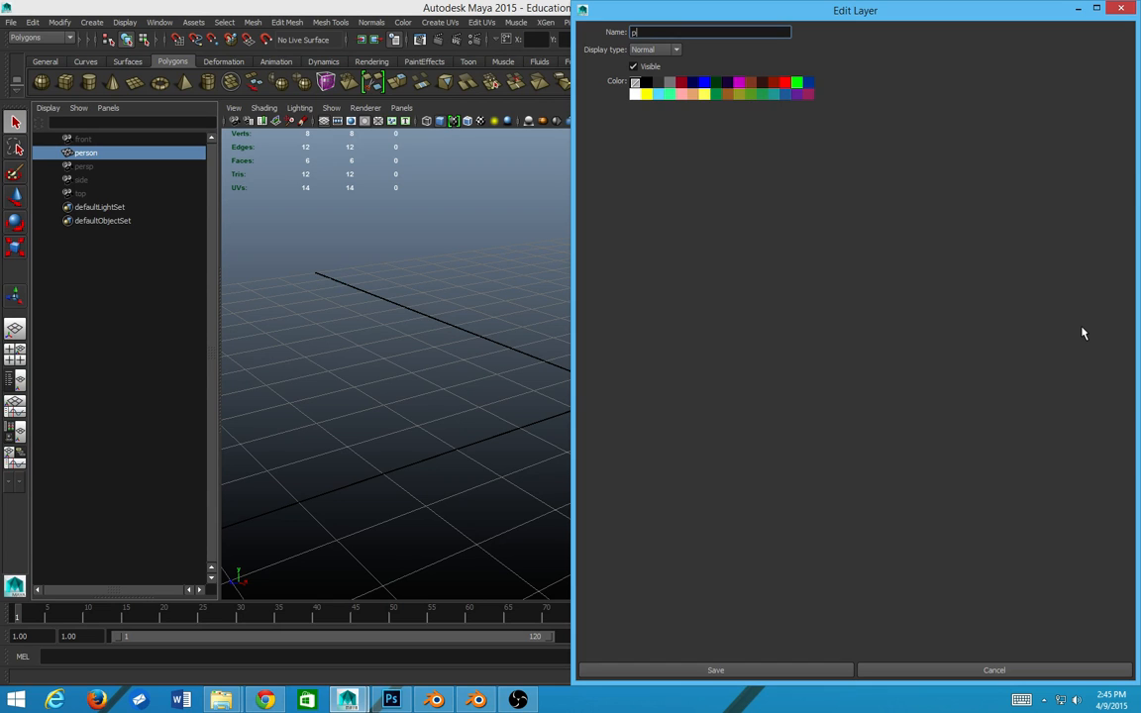
{"action": "left_click", "coordinate": [788, 671]}
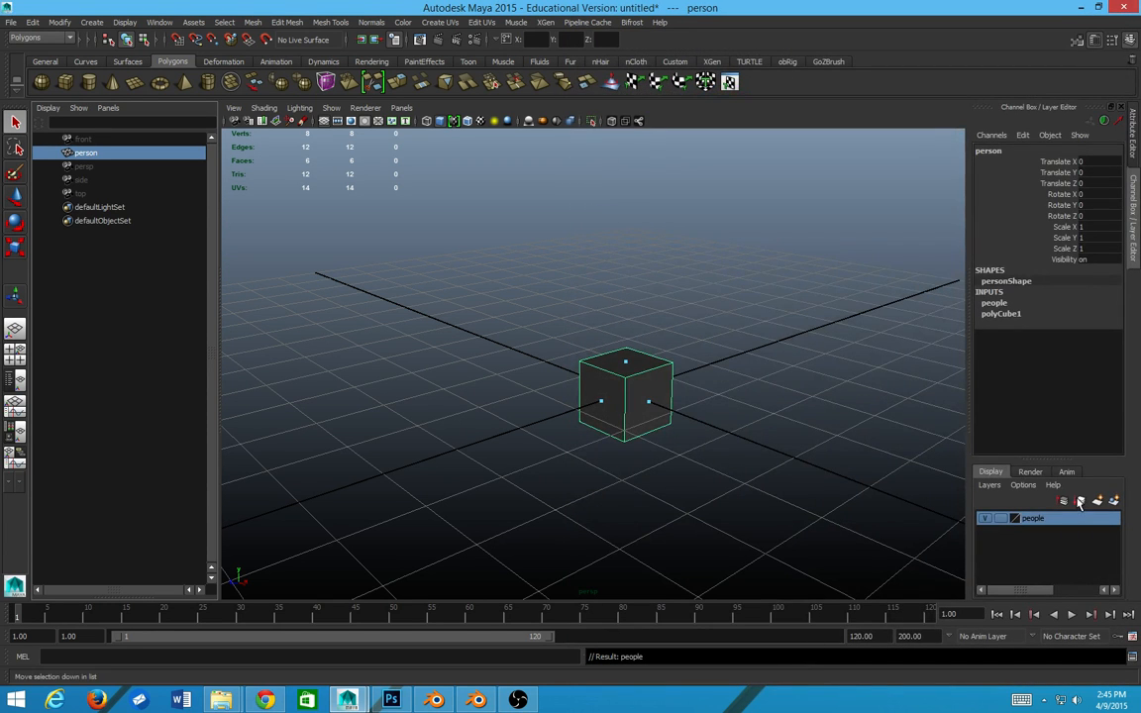
- Toggle the people layer's visibility off and on several times, leaving the layer visible
{"action": "left_click", "coordinate": [985, 520]}
{"action": "left_click", "coordinate": [987, 520]}
{"action": "left_click", "coordinate": [986, 520]}
{"action": "left_click", "coordinate": [987, 519]}
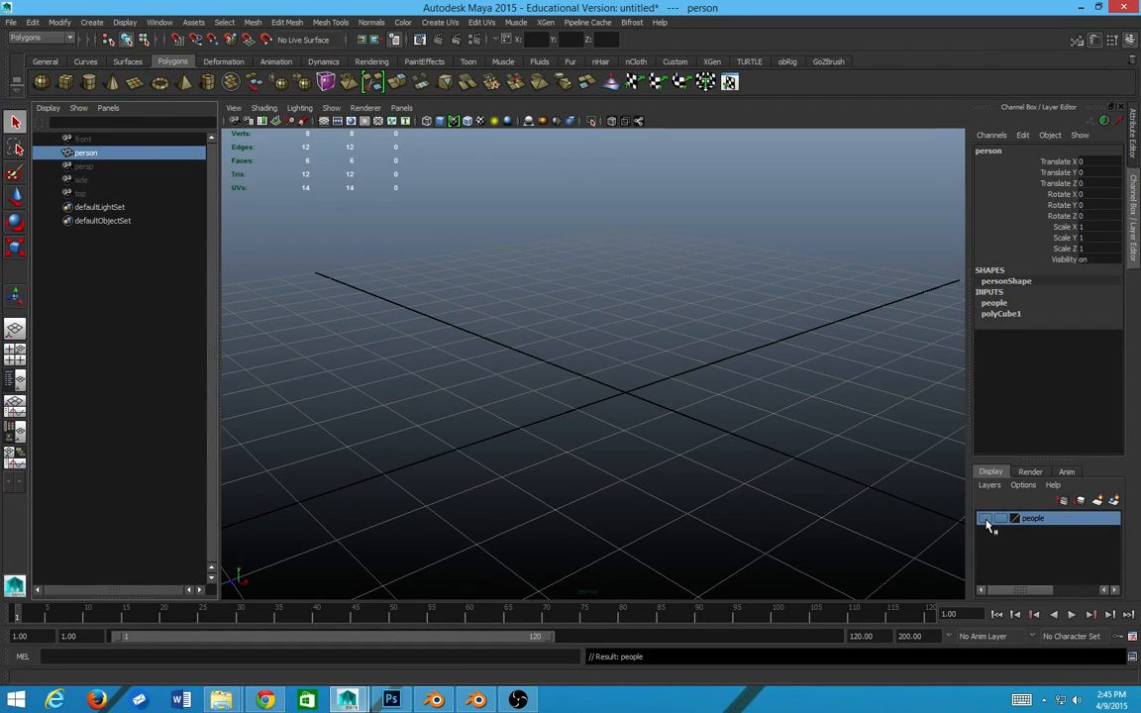
{"action": "left_click", "coordinate": [987, 519]}
{"action": "left_click", "coordinate": [987, 519]}
{"action": "left_click", "coordinate": [987, 519]}
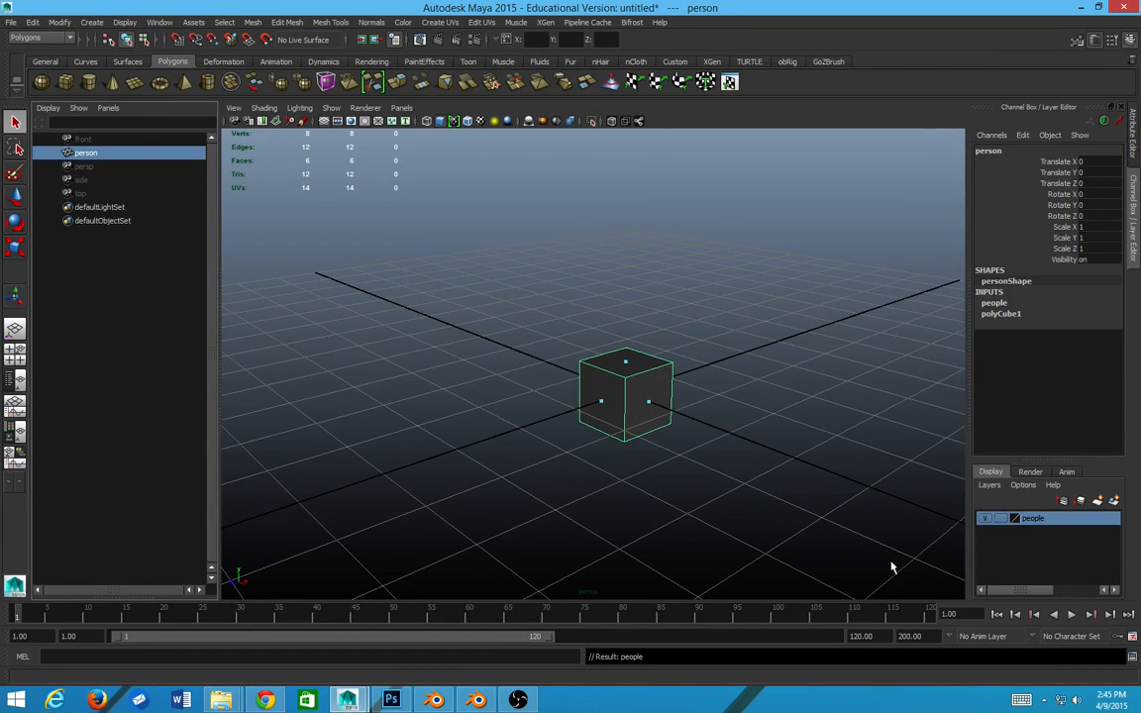
- Try the move, rotate and scale tools on the cube, raising it to Translate Y 0.833 and stretching it to Scale Y 1.578
{"action": "scroll", "coordinate": [576, 392], "scroll_direction": "up", "scroll_amount": 2}
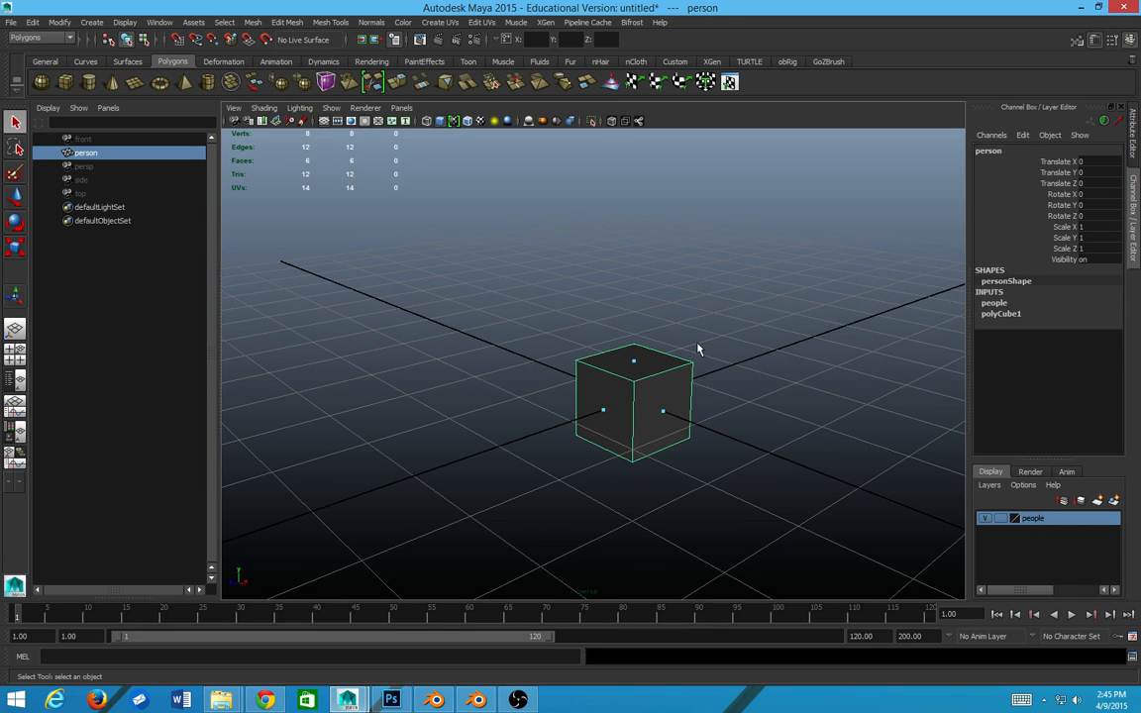
{"action": "scroll", "coordinate": [698, 348], "scroll_direction": "up", "scroll_amount": 2}
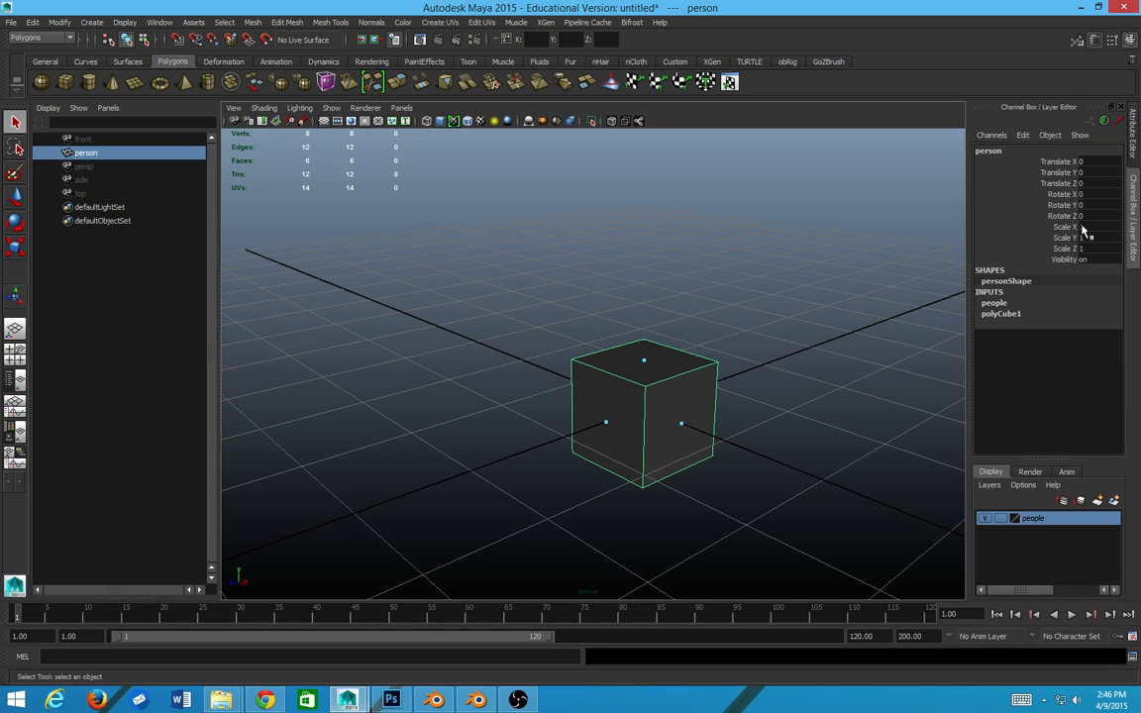
{"action": "left_click_drag", "start_coordinate": [899, 355], "coordinate": [644, 397], "text": "alt"}
{"action": "left_click_drag", "start_coordinate": [614, 329], "coordinate": [646, 385], "text": "alt"}
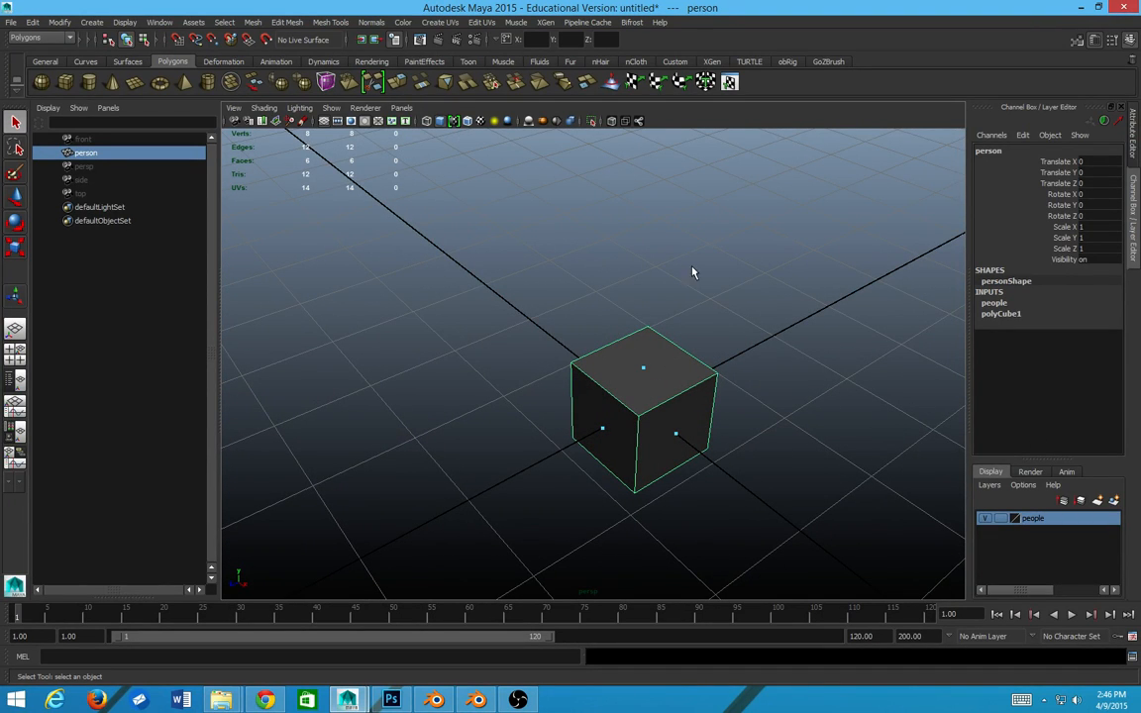
{"action": "scroll", "coordinate": [630, 404], "scroll_direction": "down", "scroll_amount": 3}
{"action": "left_click_drag", "start_coordinate": [634, 371], "coordinate": [675, 342], "text": "alt"}
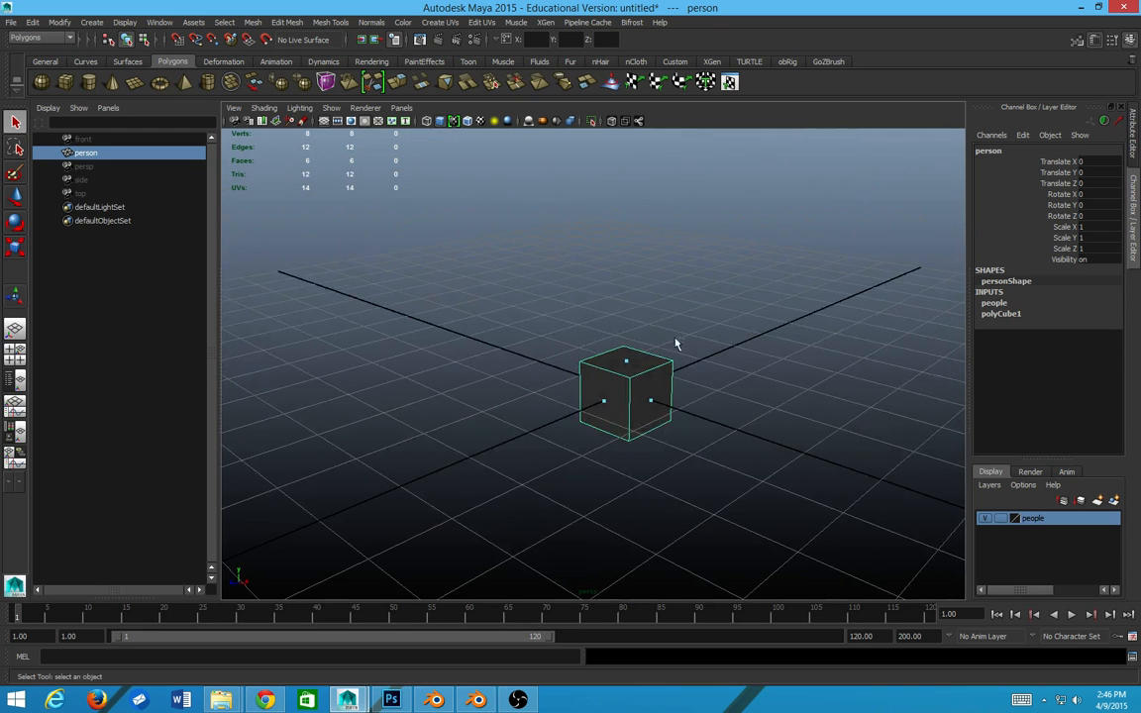
{"action": "key", "text": "w"}
{"action": "key", "text": "r"}
{"action": "key", "text": "e"}
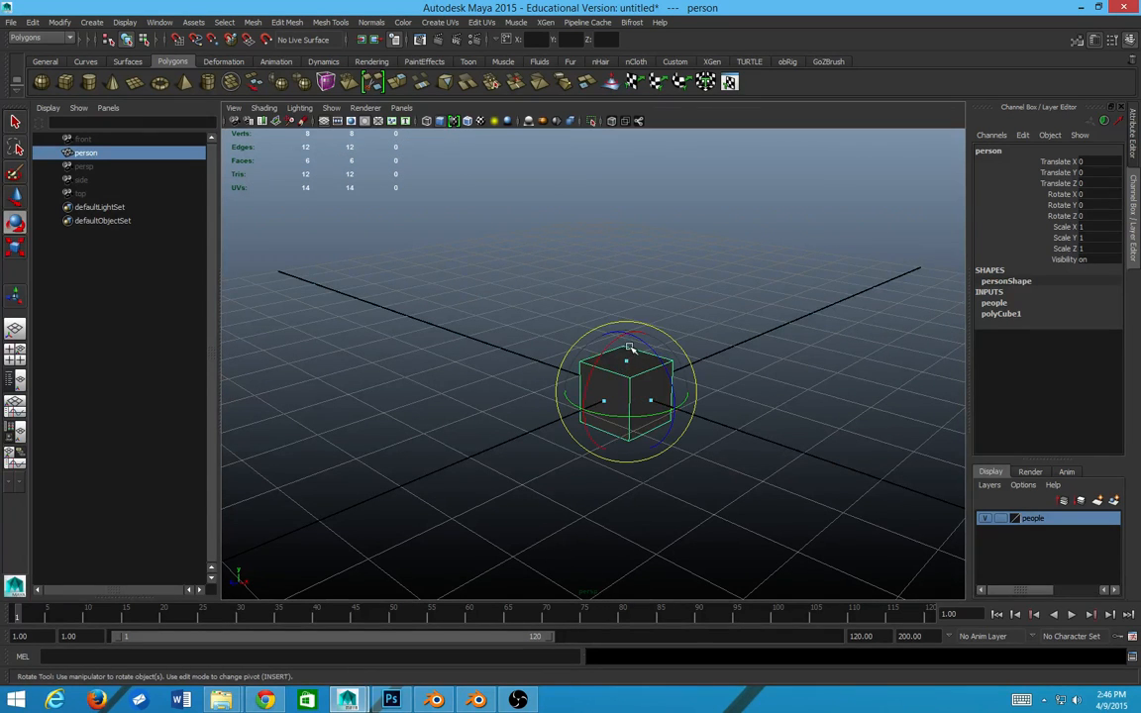
{"action": "key", "text": "w"}
{"action": "left_click_drag", "start_coordinate": [624, 335], "coordinate": [630, 277]}
{"action": "key", "text": "r"}
{"action": "key", "text": "w"}
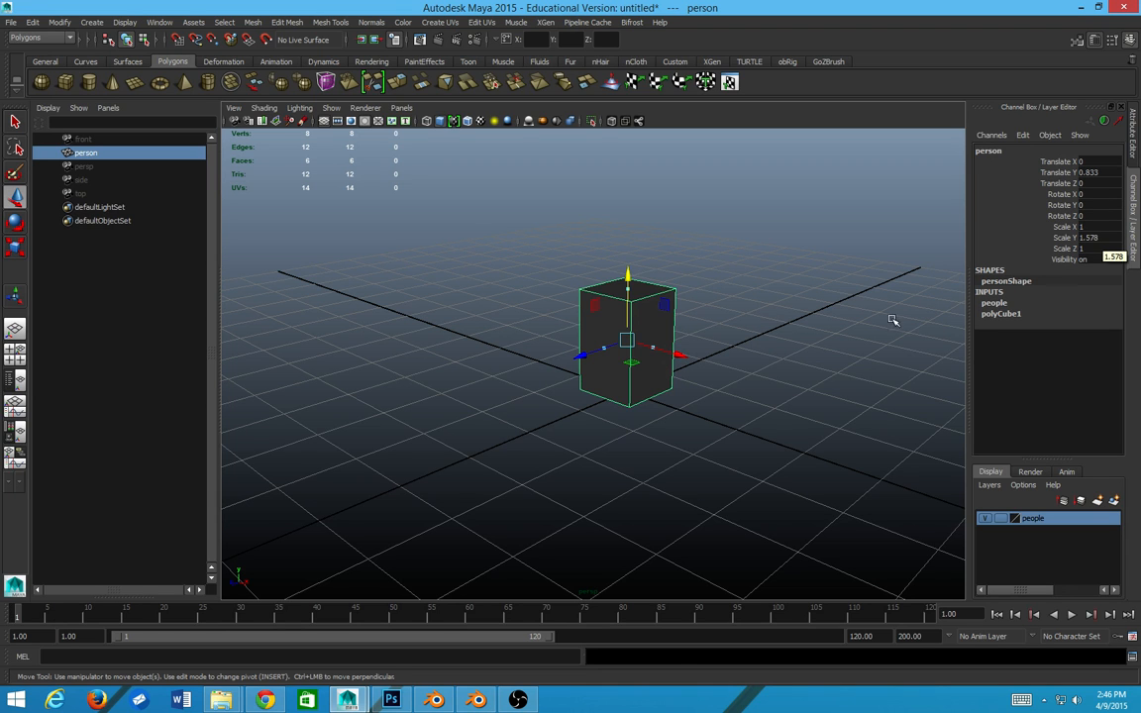
- Undo the move and scale changes made to the person cube
{"action": "key", "text": "ctrl+z"}
{"action": "key", "text": "ctrl+z"}
{"action": "key", "text": "ctrl+z"}
{"action": "key", "text": "ctrl+z"}
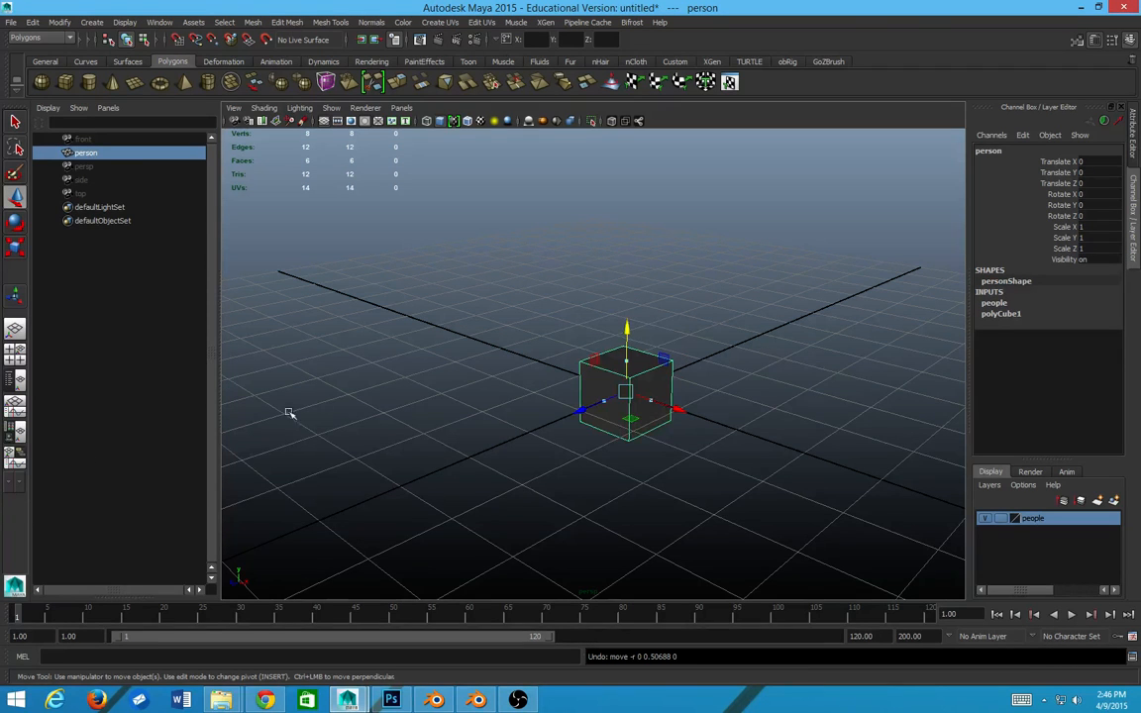
- Turn on component selection for the cube and cycle through the vertex, edge and face selection modes
{"action": "scroll", "coordinate": [540, 365], "scroll_direction": "up", "scroll_amount": 2}
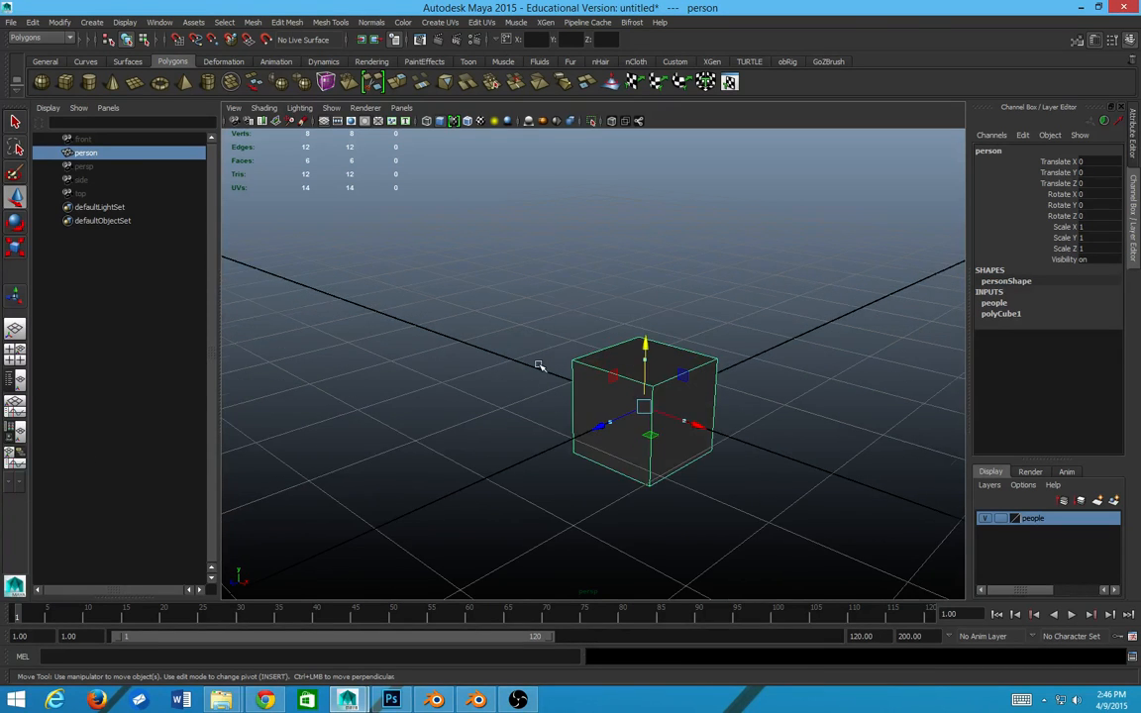
{"action": "right_click", "coordinate": [620, 372]}
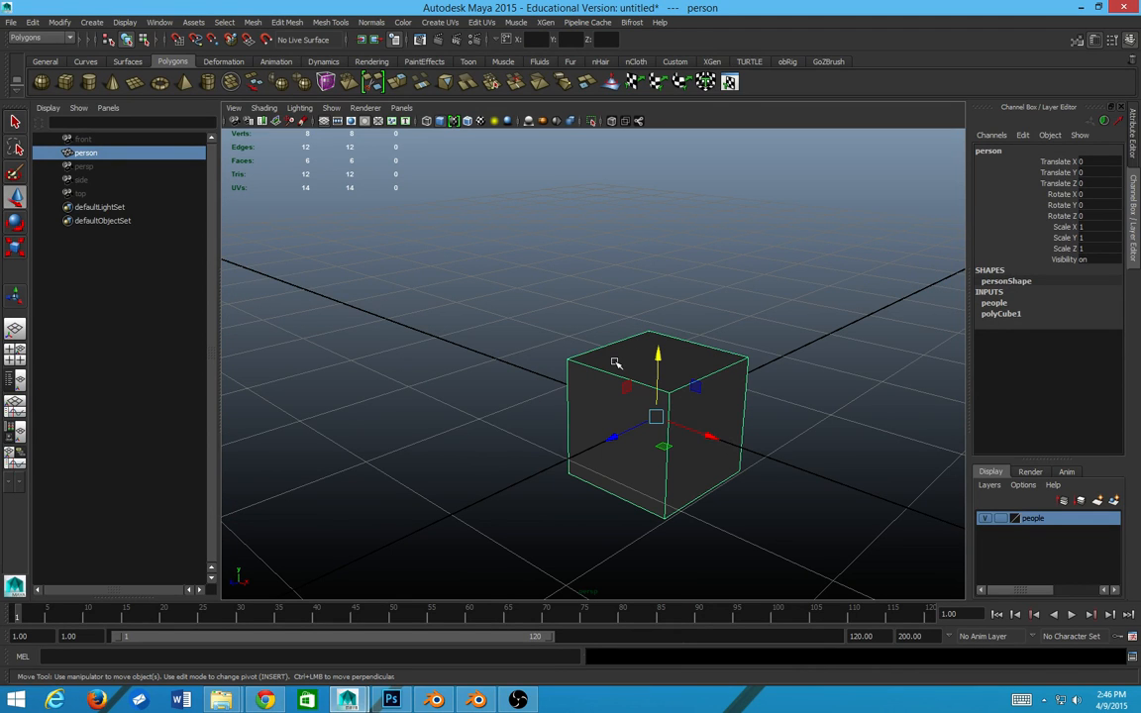
{"action": "key", "text": "F8"}
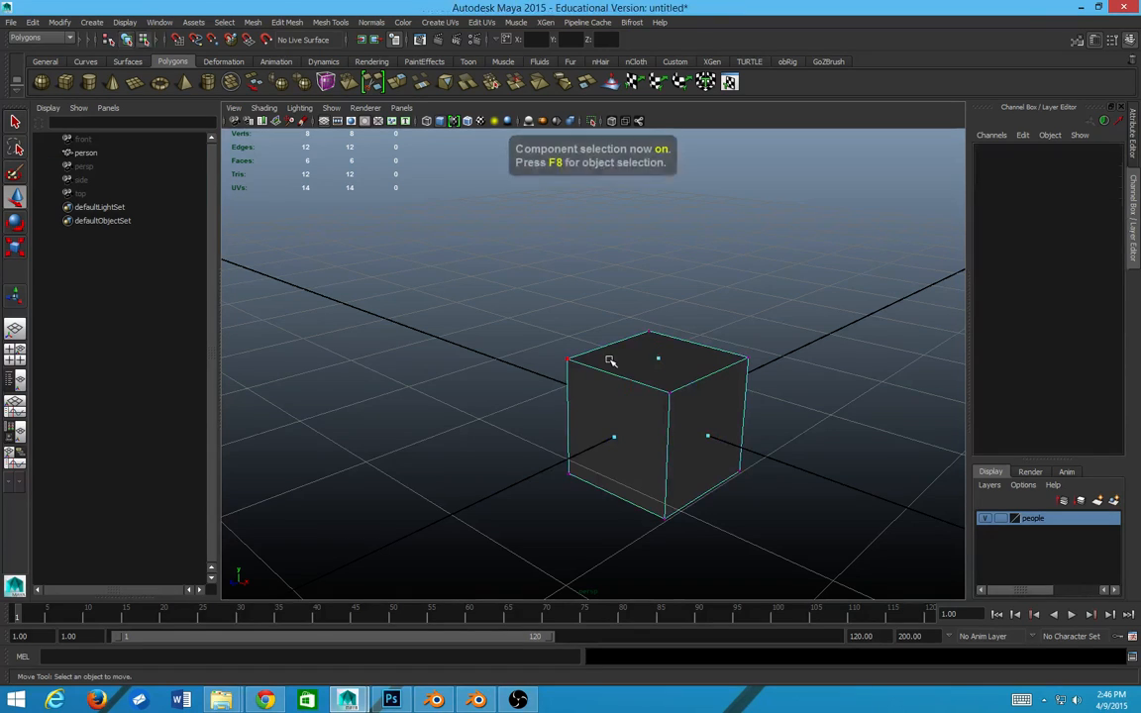
{"action": "key", "text": "F9"}
{"action": "key", "text": "F10"}
{"action": "key", "text": "F11"}
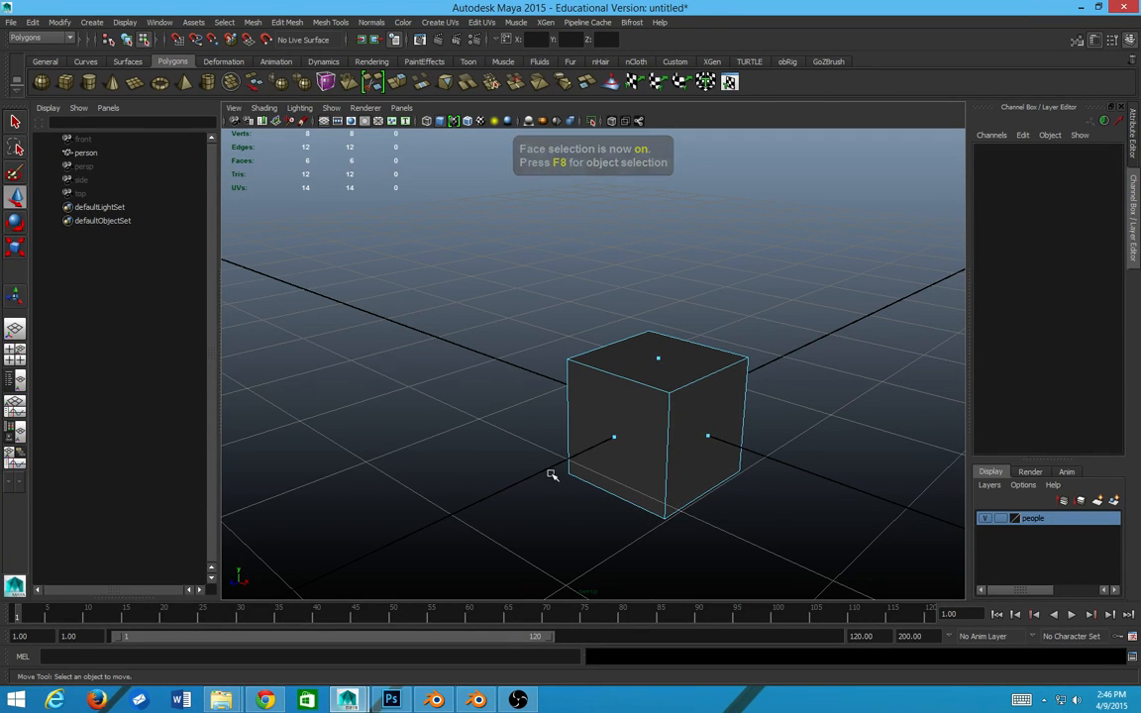
- Reveal the selection mask icons, switch from face to UV selection on the cube, and hide the icons again
{"action": "left_click", "coordinate": [157, 41]}
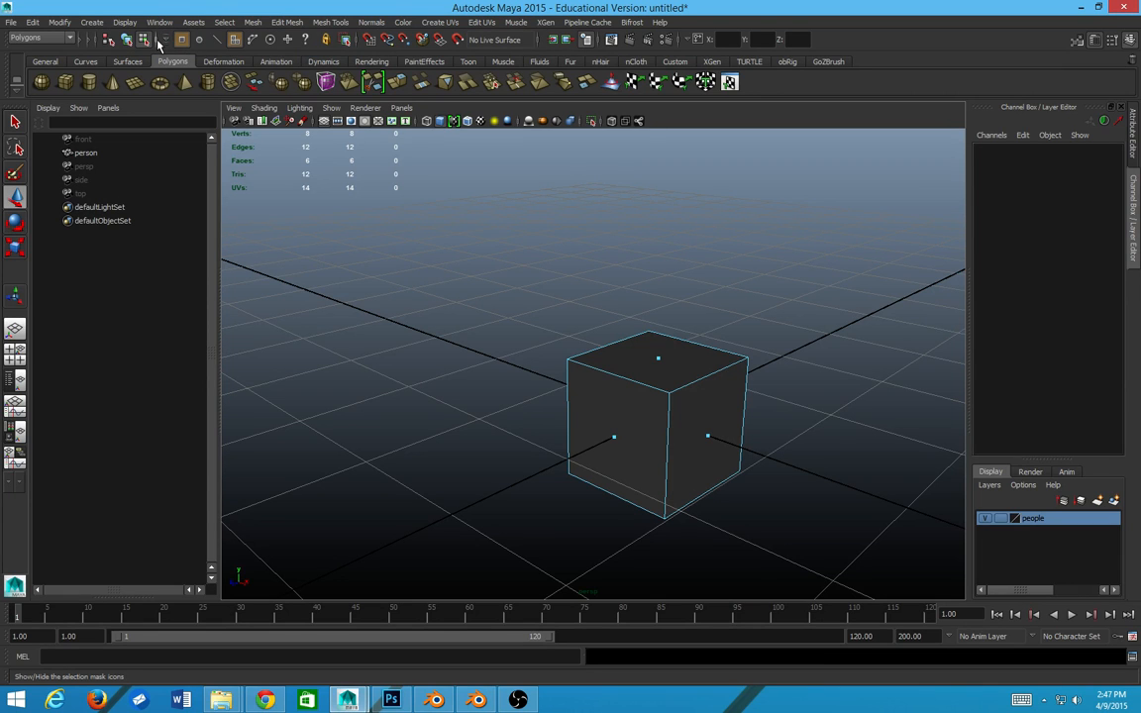
{"action": "key", "text": "F11"}
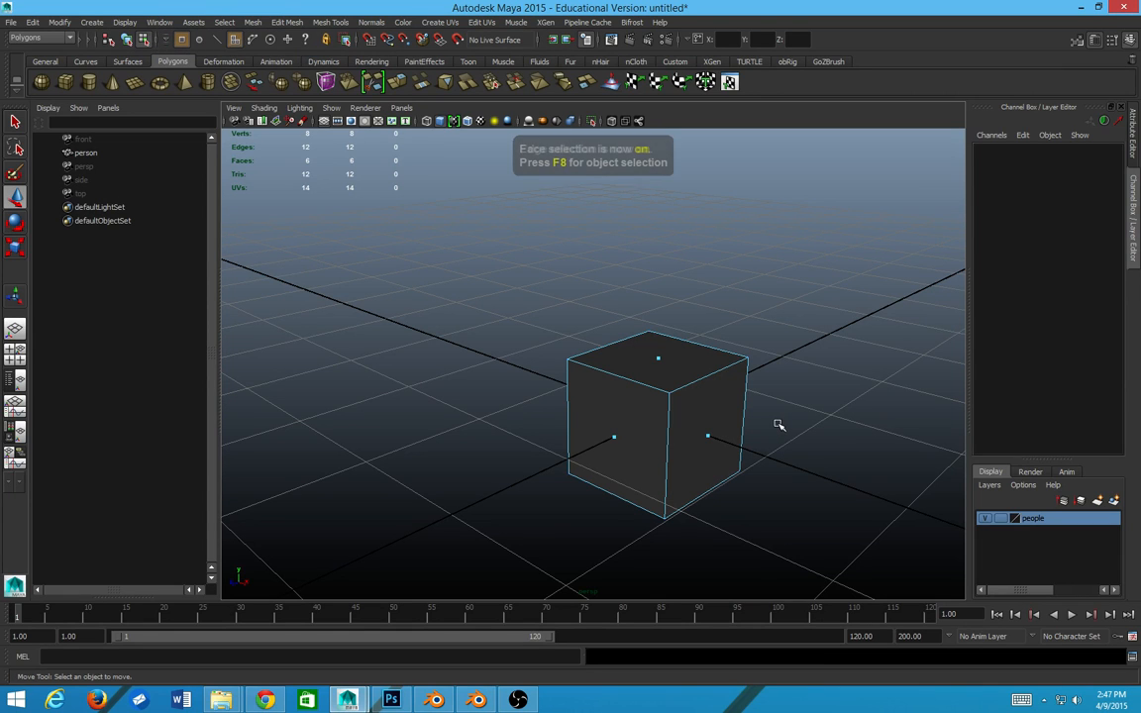
{"action": "key", "text": "F12"}
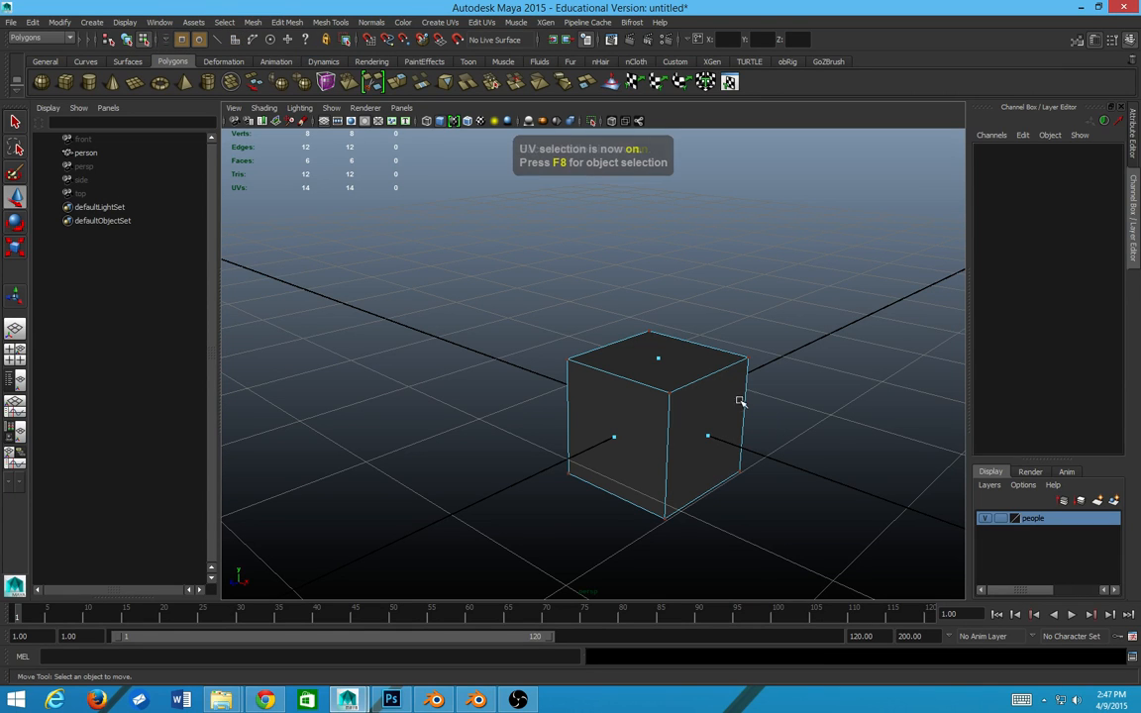
{"action": "left_click", "coordinate": [157, 42]}
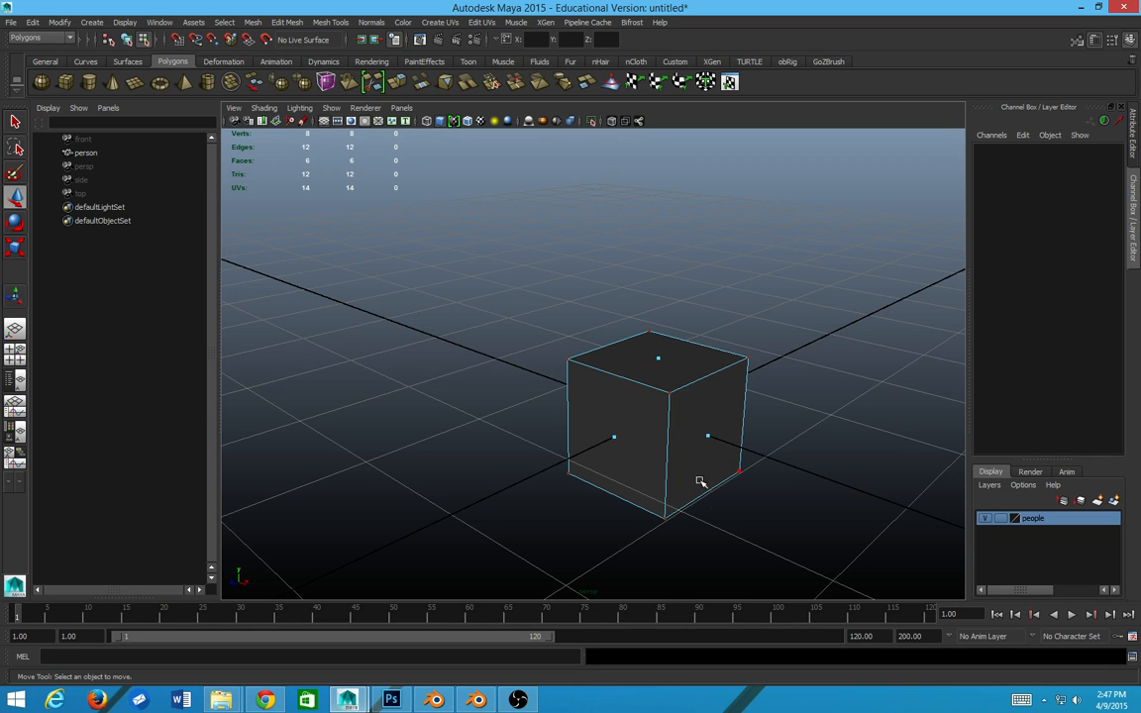
- Try face selection on the cube, then return to object mode and select the whole cube
{"action": "right_click_drag", "start_coordinate": [691, 391], "coordinate": [691, 423]}
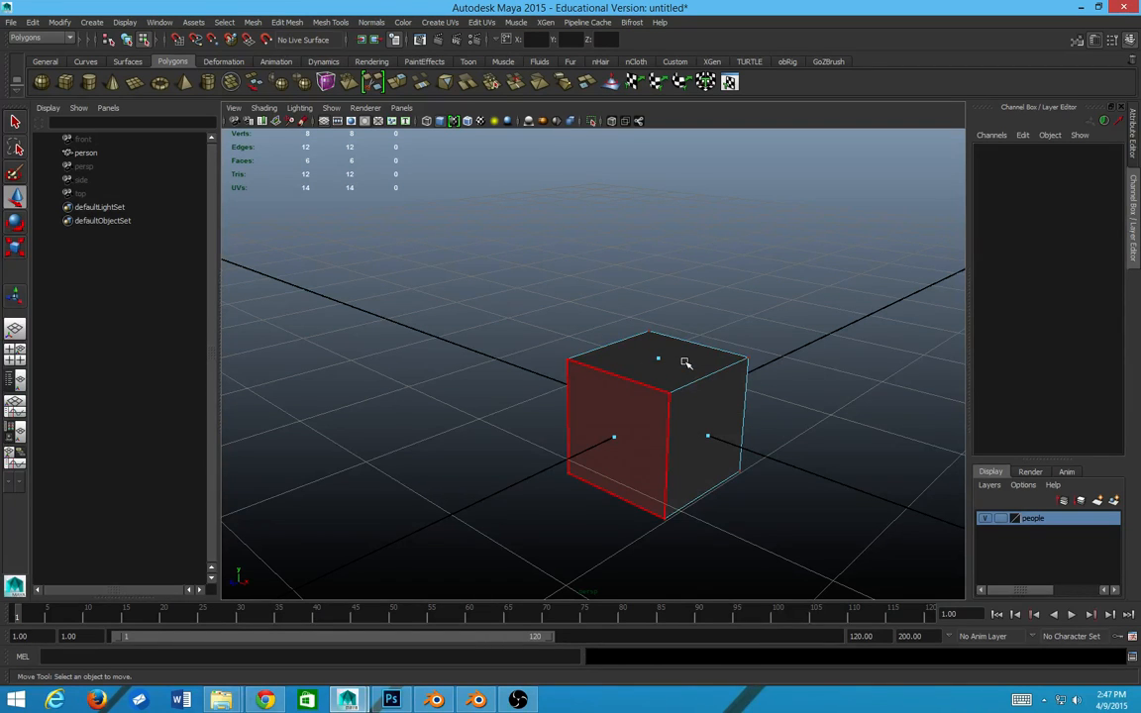
{"action": "right_click_drag", "start_coordinate": [610, 372], "coordinate": [641, 406]}
{"action": "right_click_drag", "start_coordinate": [629, 327], "coordinate": [644, 429]}
{"action": "left_click", "coordinate": [658, 420]}
{"action": "right_click_drag", "start_coordinate": [675, 390], "coordinate": [699, 369]}
{"action": "left_click", "coordinate": [642, 417]}
- Switch the cube to face selection and select its front face on the Z side
{"action": "scroll", "coordinate": [599, 437], "scroll_direction": "up", "scroll_amount": 3}
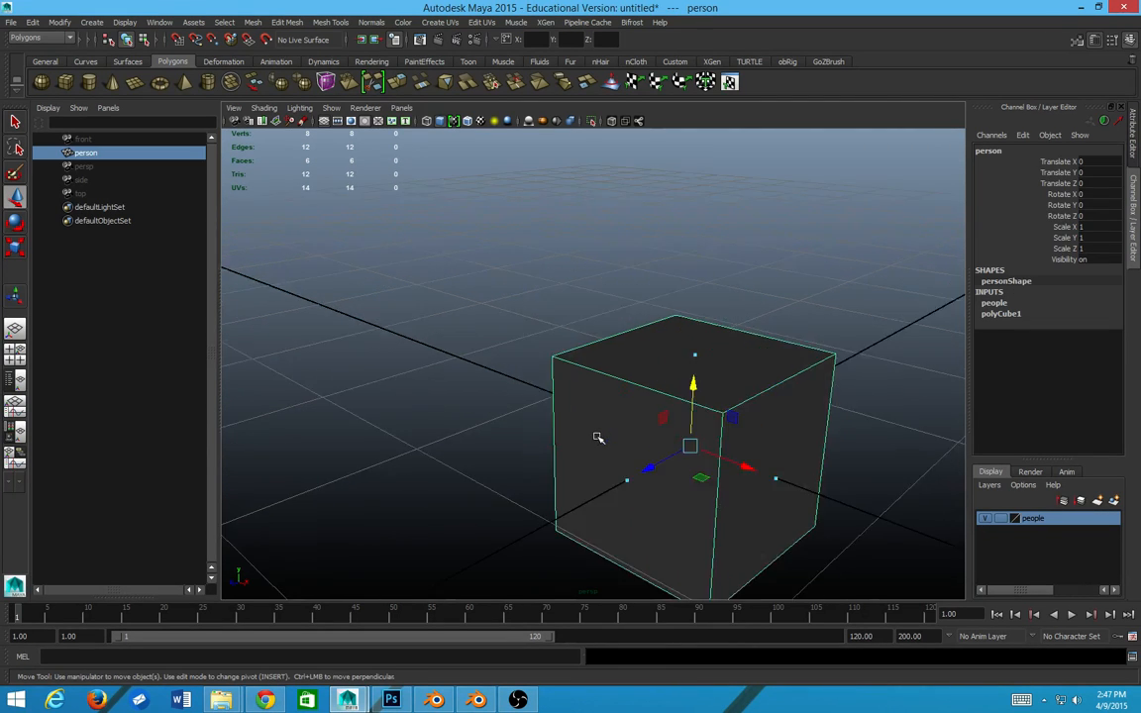
{"action": "scroll", "coordinate": [601, 438], "scroll_direction": "down", "scroll_amount": 4}
{"action": "scroll", "coordinate": [598, 439], "scroll_direction": "up", "scroll_amount": 2}
{"action": "scroll", "coordinate": [601, 434], "scroll_direction": "up", "scroll_amount": 2}
{"action": "scroll", "coordinate": [634, 401], "scroll_direction": "down", "scroll_amount": 2}
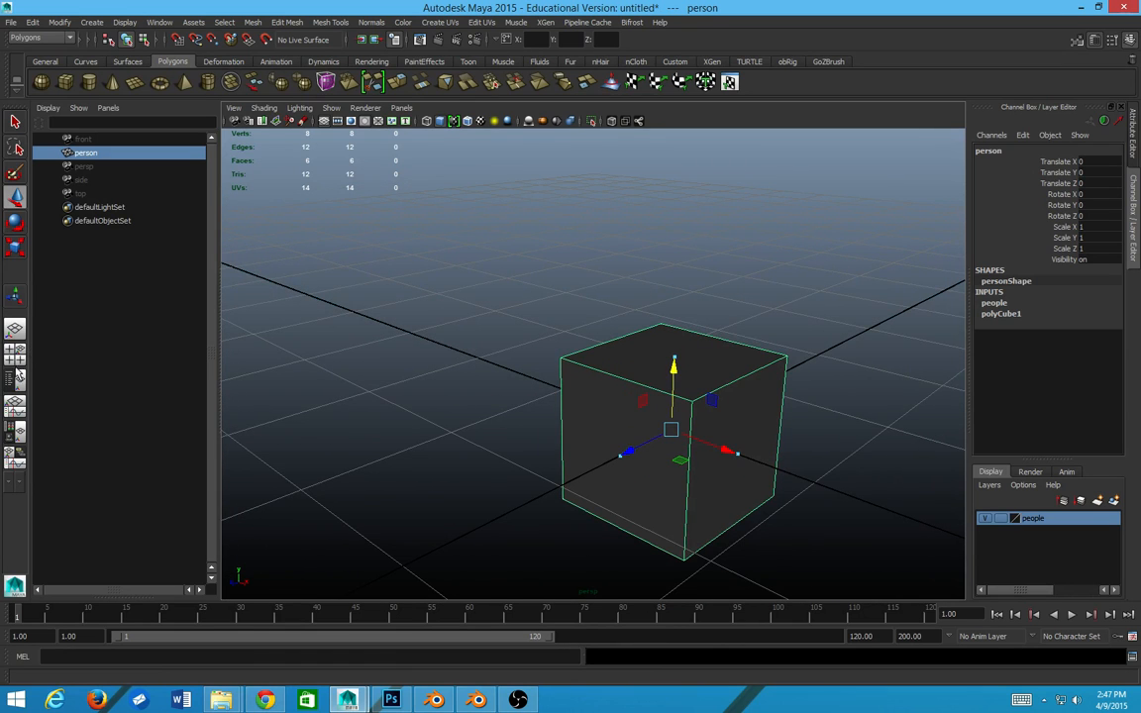
{"action": "right_click_drag", "start_coordinate": [614, 390], "coordinate": [614, 421]}
{"action": "left_click", "coordinate": [616, 427]}
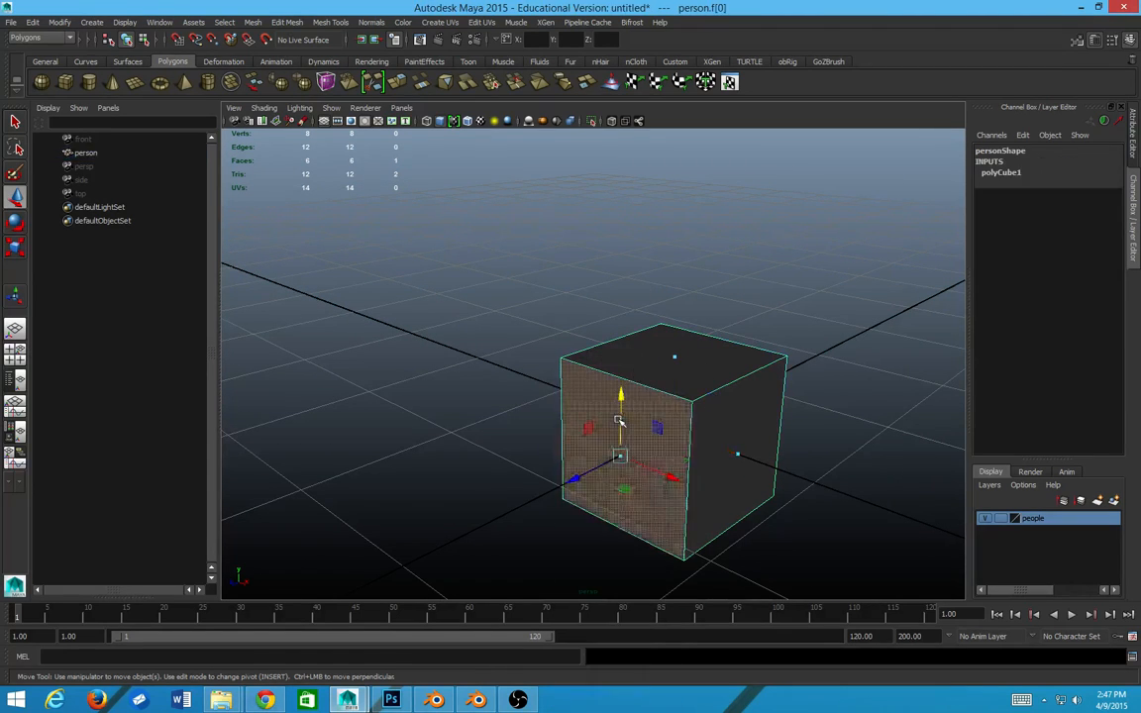
- Switch to the four-view layout and view the cube's underside in the perspective view
{"action": "left_click", "coordinate": [15, 354]}
{"action": "scroll", "coordinate": [625, 243], "scroll_direction": "down", "scroll_amount": 3}
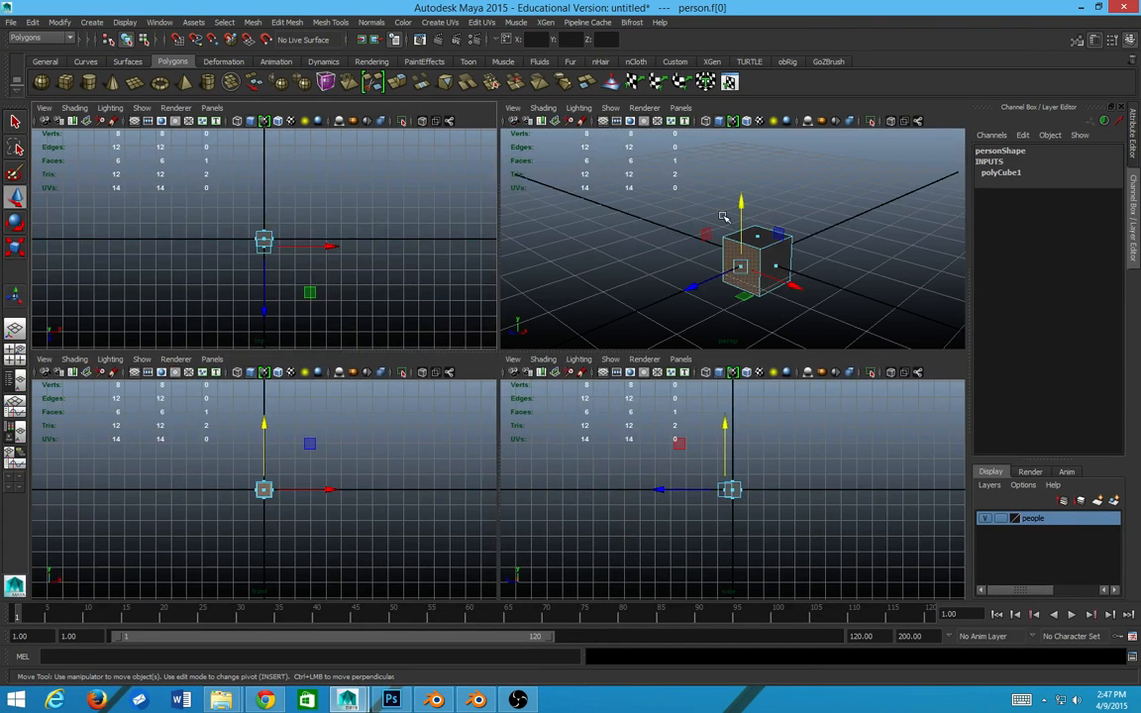
{"action": "scroll", "coordinate": [693, 232], "scroll_direction": "up", "scroll_amount": 5}
{"action": "scroll", "coordinate": [644, 256], "scroll_direction": "down", "scroll_amount": 5}
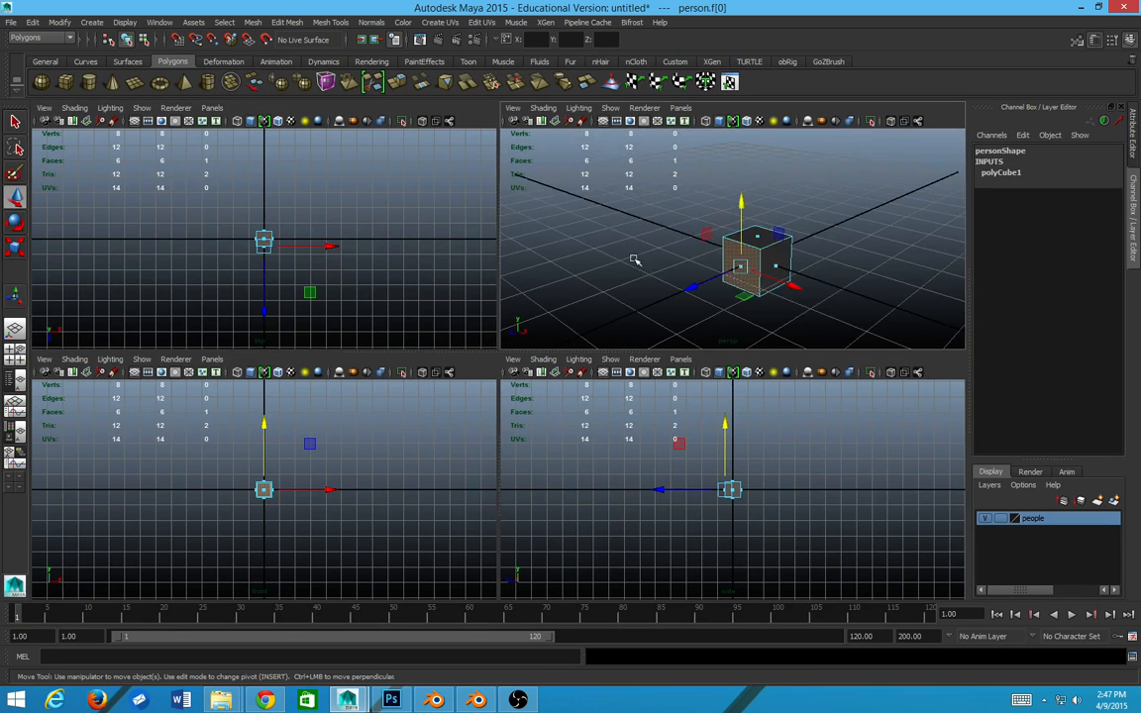
{"action": "left_click_drag", "start_coordinate": [634, 259], "coordinate": [733, 255], "text": "alt"}
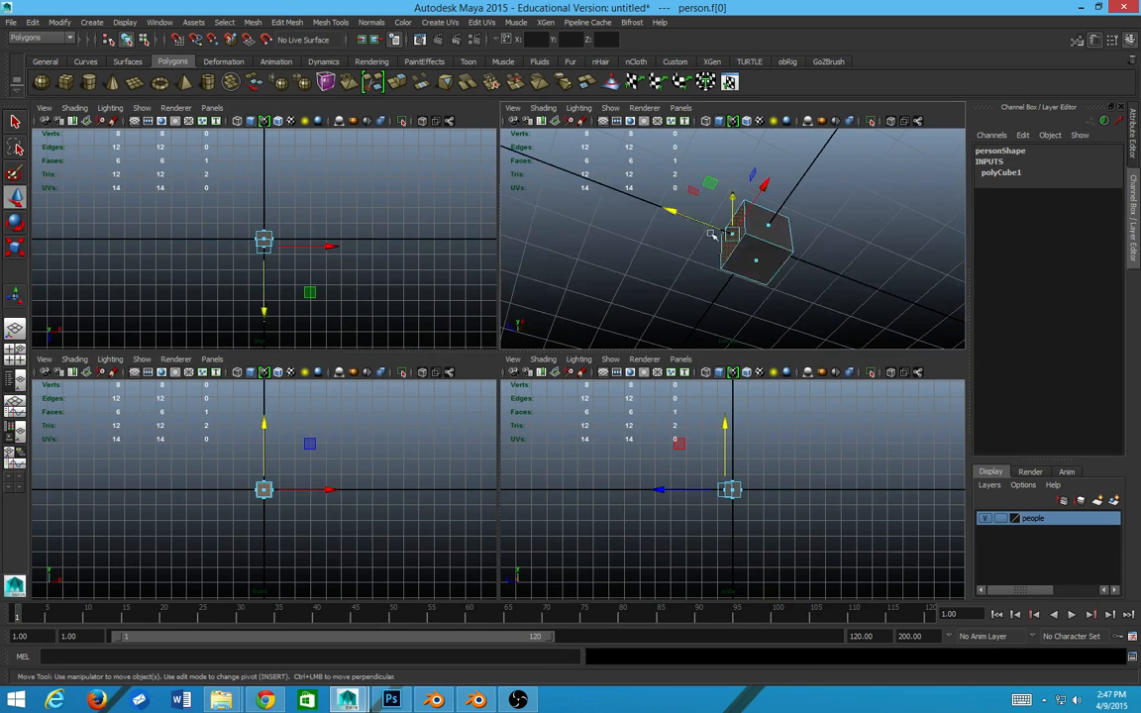
- Select the cube's bottom face in the perspective view
{"action": "left_click", "coordinate": [753, 272]}
{"action": "scroll", "coordinate": [753, 272], "scroll_direction": "up", "scroll_amount": 4}
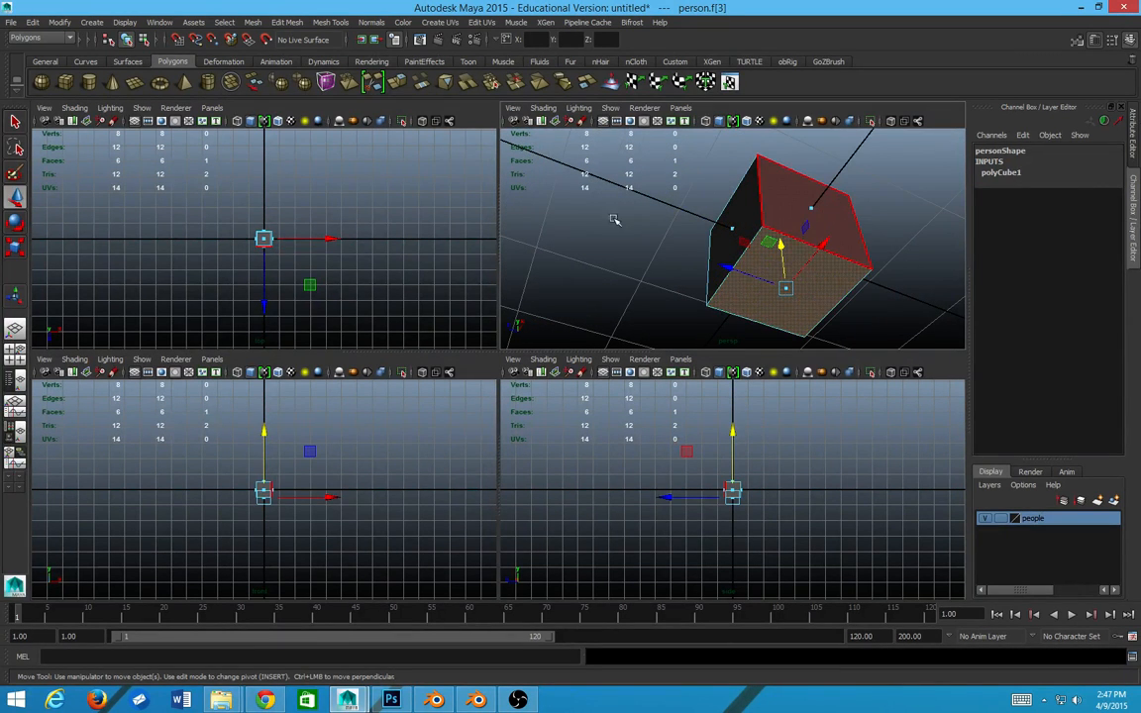
{"action": "scroll", "coordinate": [149, 525], "scroll_direction": "up", "scroll_amount": 5}
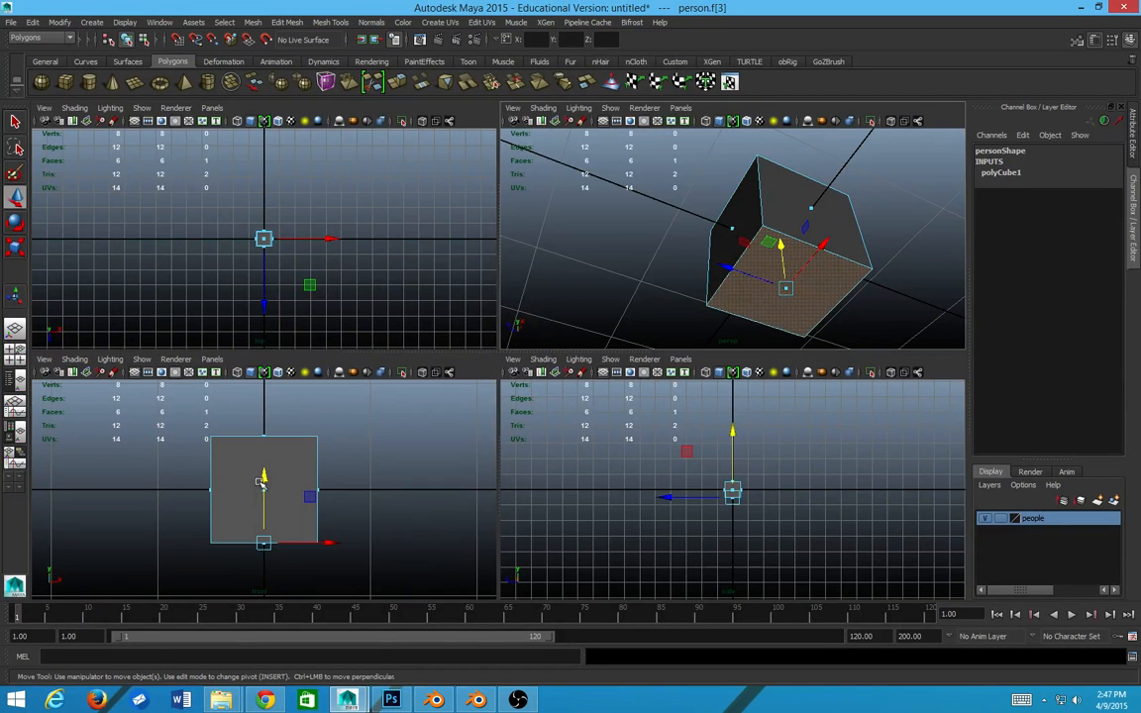
- Move the cube's bottom face up along Y in the front view and snap it onto the ground line of the grid
{"action": "left_click_drag", "start_coordinate": [265, 475], "coordinate": [269, 423]}
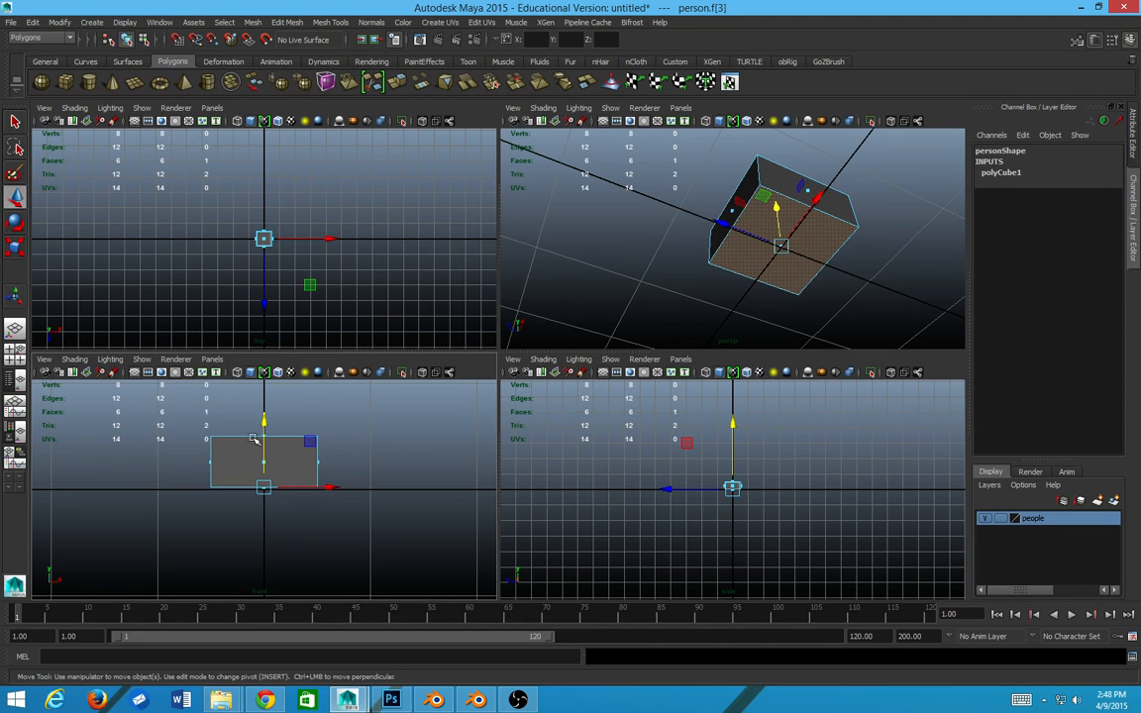
{"action": "key", "text": "Insert"}
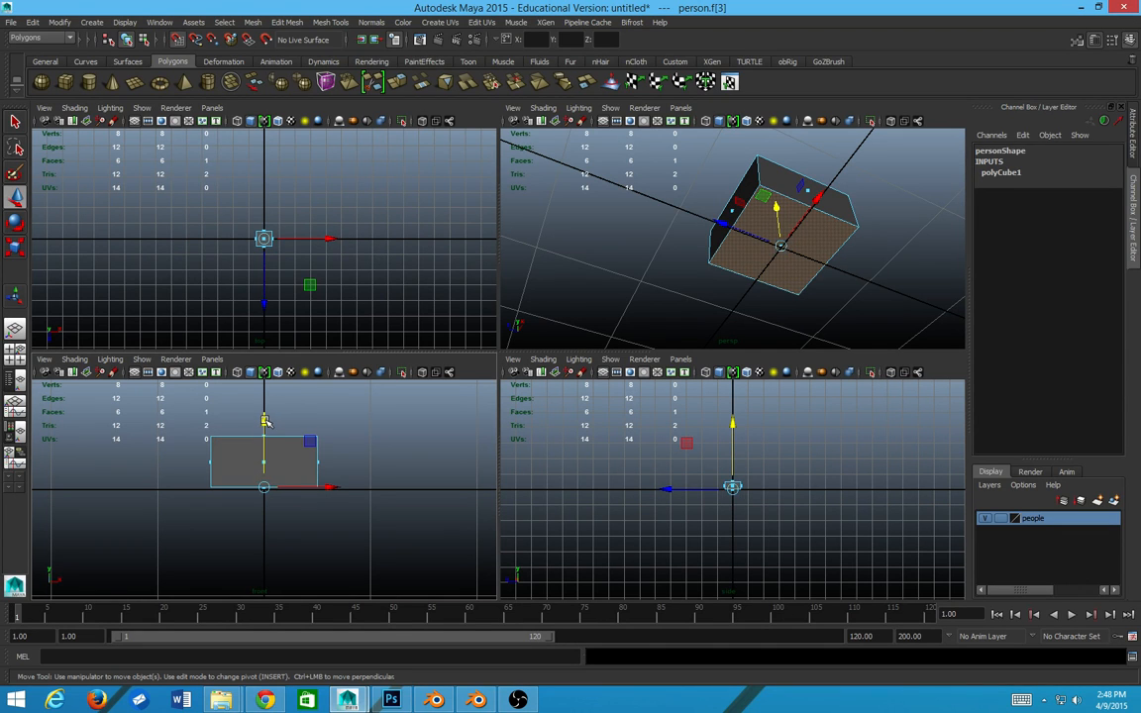
{"action": "left_click_drag", "start_coordinate": [264, 421], "coordinate": [281, 471]}
{"action": "scroll", "coordinate": [281, 471], "scroll_direction": "down", "scroll_amount": 7}
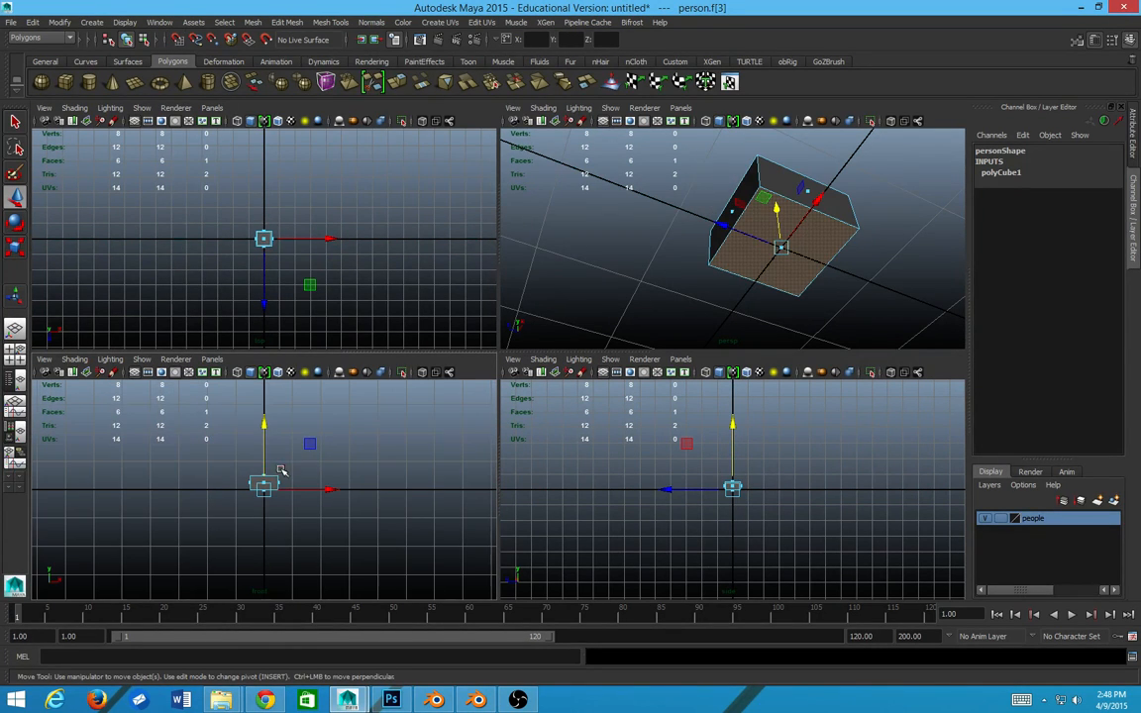
{"action": "key", "text": "Insert"}
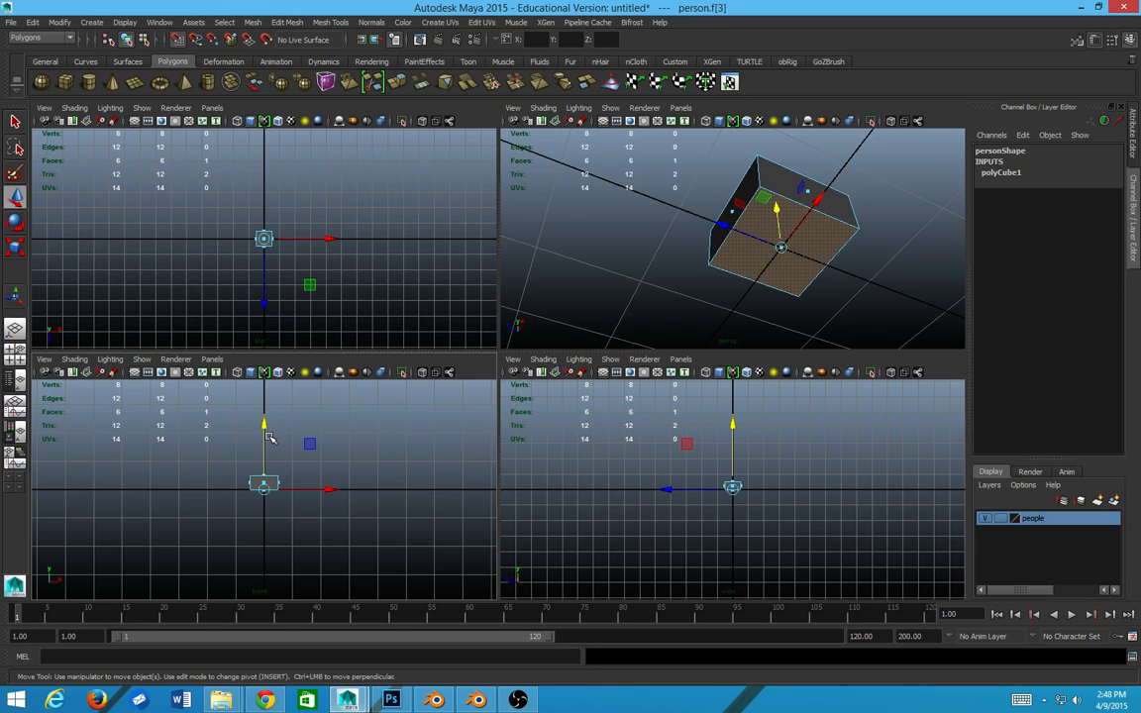
{"action": "scroll", "coordinate": [273, 445], "scroll_direction": "up", "scroll_amount": 7}
{"action": "left_click_drag", "start_coordinate": [264, 426], "coordinate": [272, 460]}
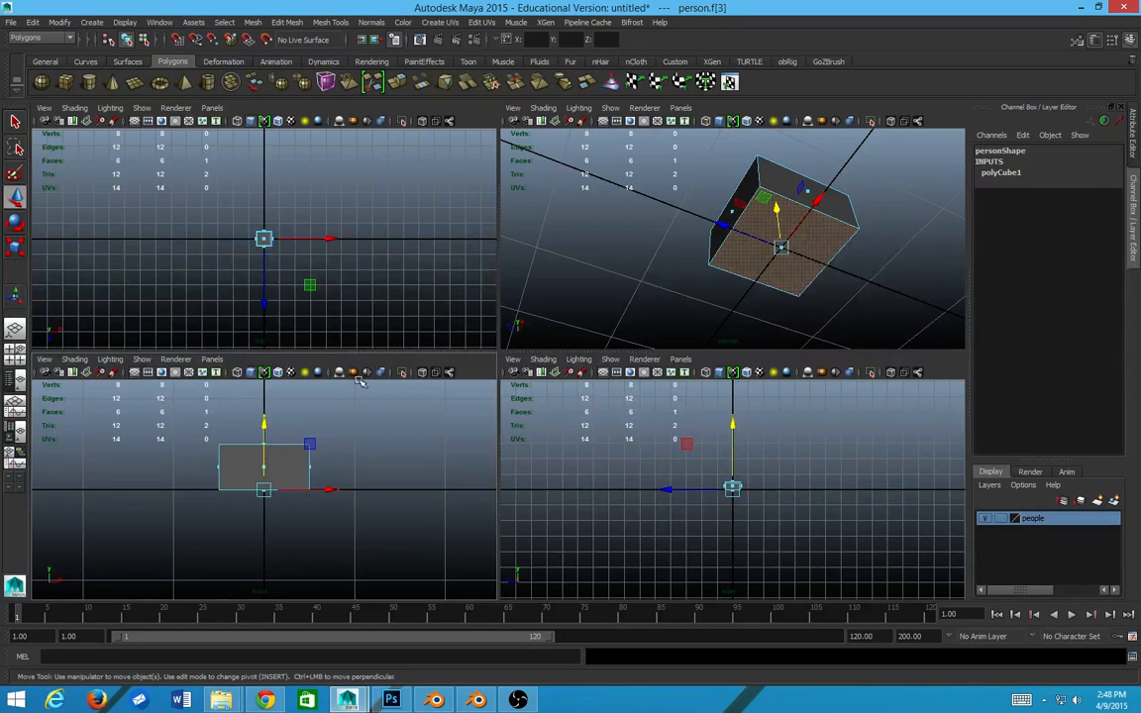
- Select the cube's top face in the perspective view and raise it along Y by about 1.7 cm
{"action": "scroll", "coordinate": [608, 232], "scroll_direction": "up", "scroll_amount": 4}
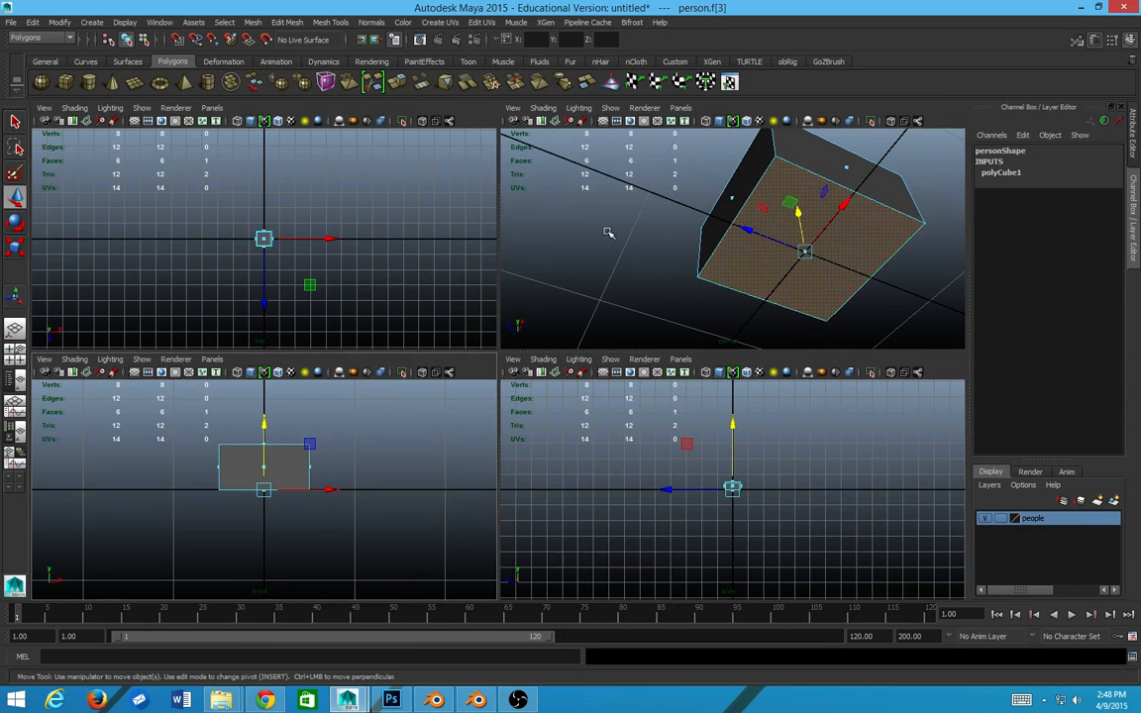
{"action": "left_click_drag", "start_coordinate": [608, 232], "coordinate": [789, 306], "text": "alt"}
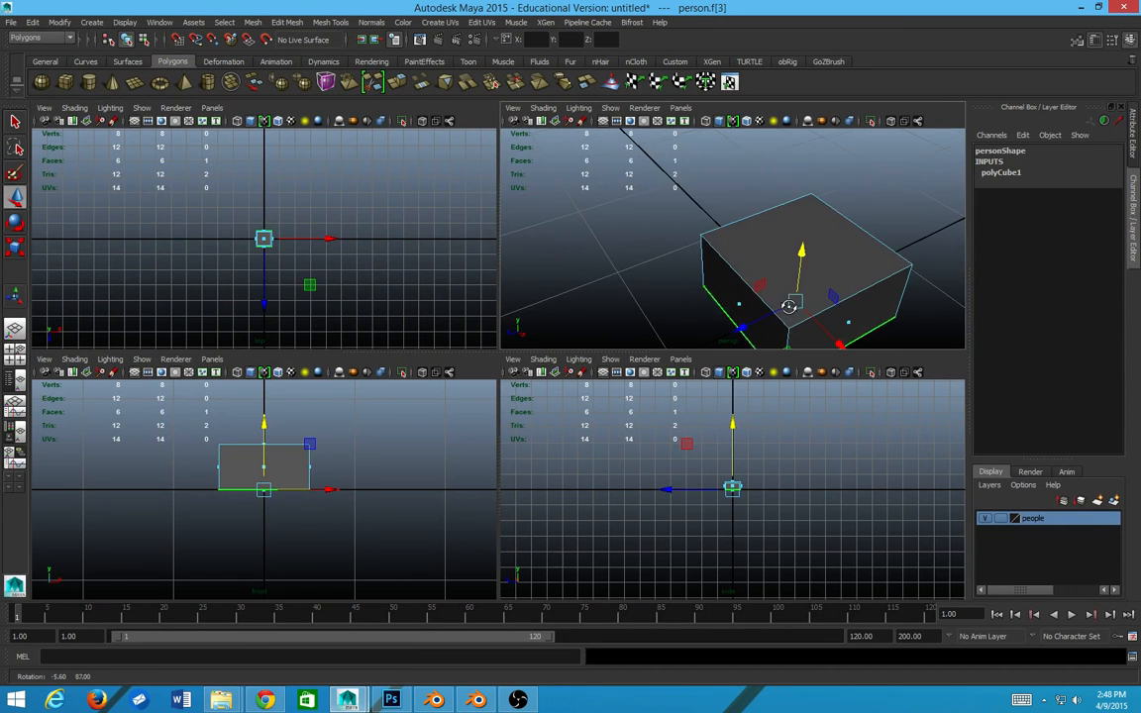
{"action": "scroll", "coordinate": [788, 306], "scroll_direction": "down", "scroll_amount": 6}
{"action": "scroll", "coordinate": [821, 238], "scroll_direction": "up", "scroll_amount": 4}
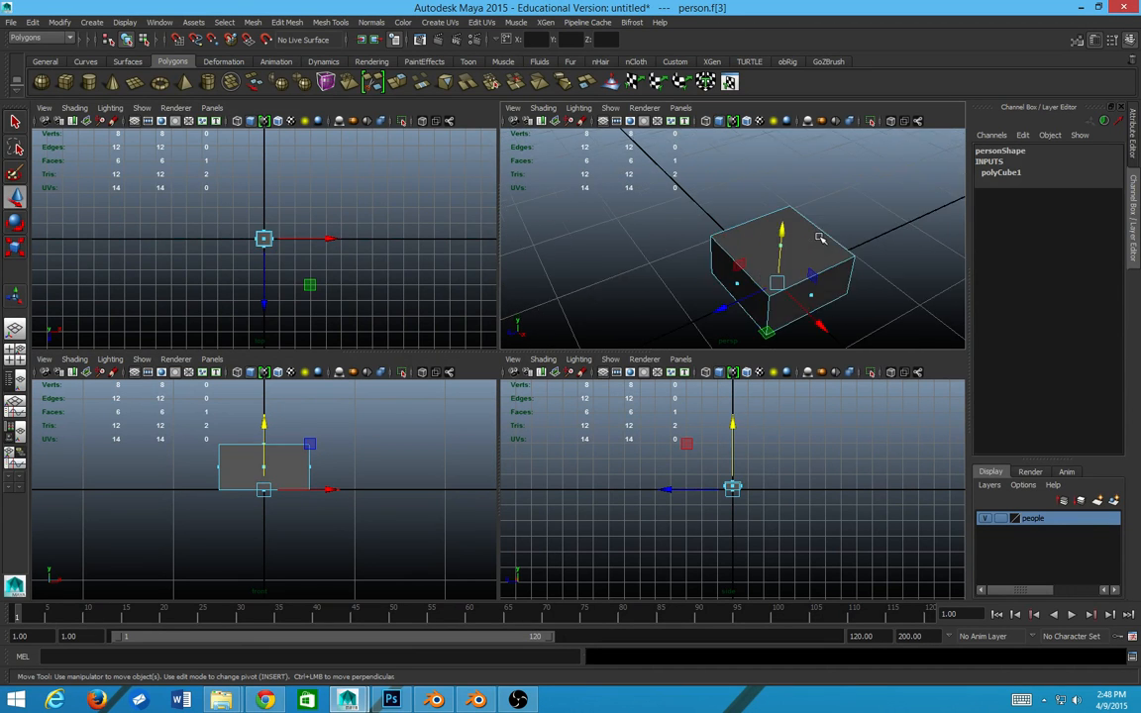
{"action": "left_click", "coordinate": [794, 251]}
{"action": "scroll", "coordinate": [795, 250], "scroll_direction": "down", "scroll_amount": 4}
{"action": "scroll", "coordinate": [795, 251], "scroll_direction": "up", "scroll_amount": 3}
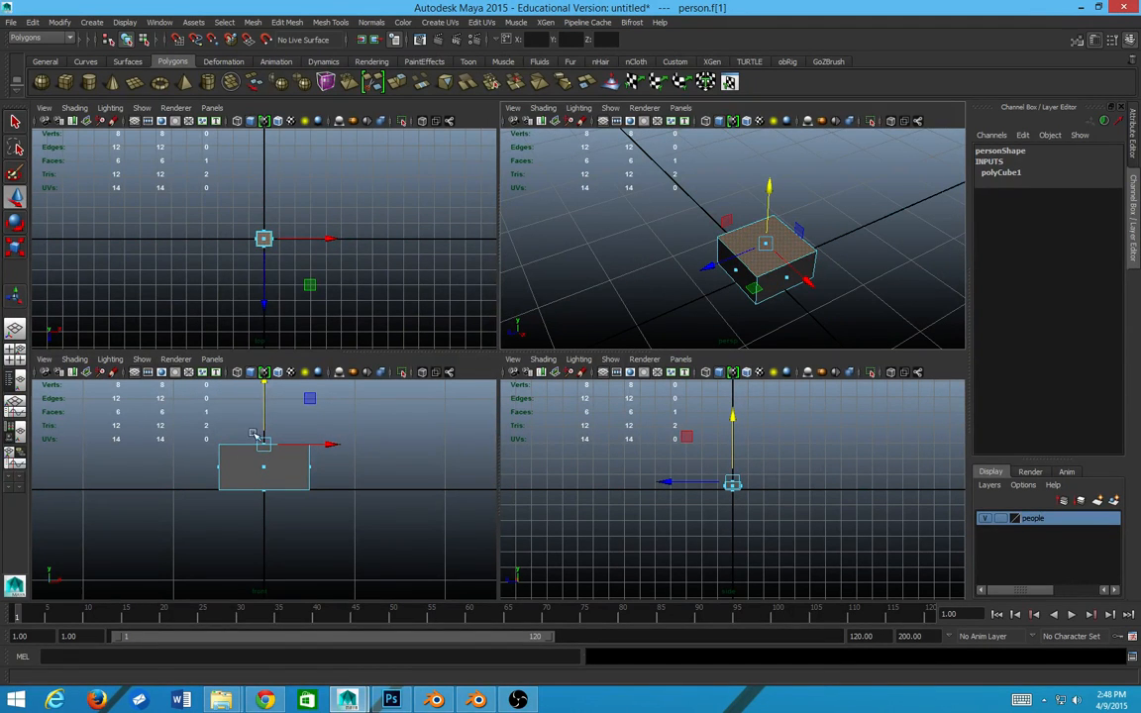
{"action": "scroll", "coordinate": [251, 439], "scroll_direction": "up", "scroll_amount": 1}
{"action": "middle_click_drag", "start_coordinate": [251, 440], "coordinate": [250, 459], "text": "alt"}
{"action": "scroll", "coordinate": [250, 459], "scroll_direction": "down", "scroll_amount": 6}
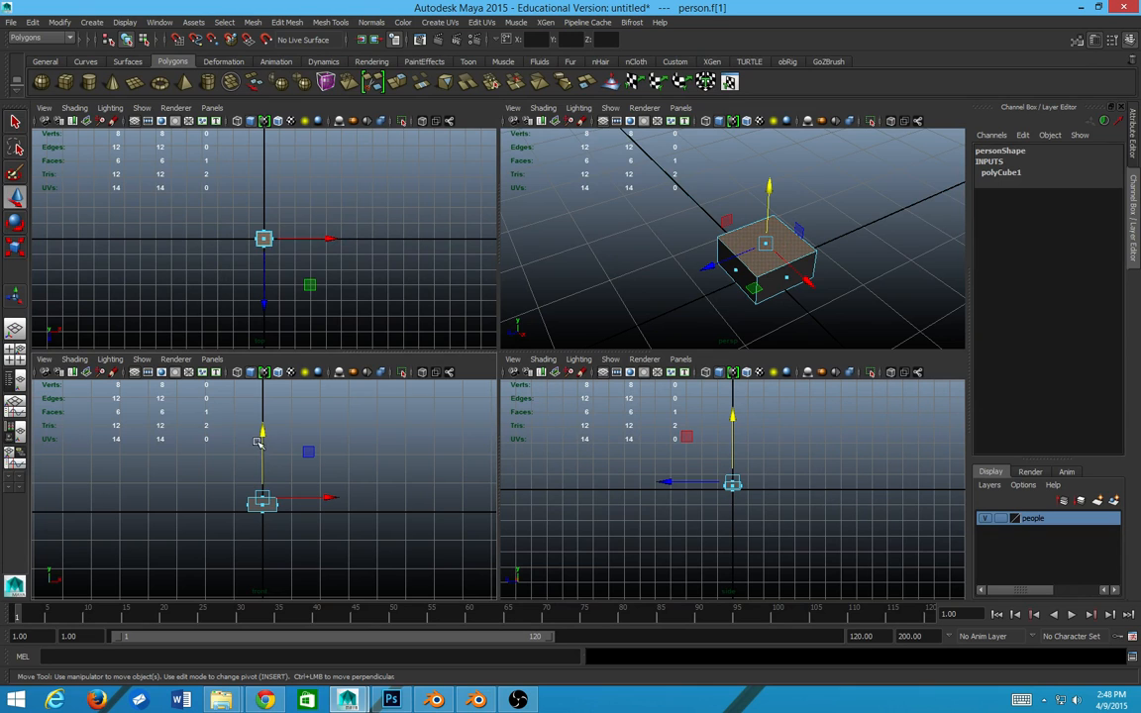
{"action": "left_click_drag", "start_coordinate": [259, 443], "coordinate": [275, 406]}
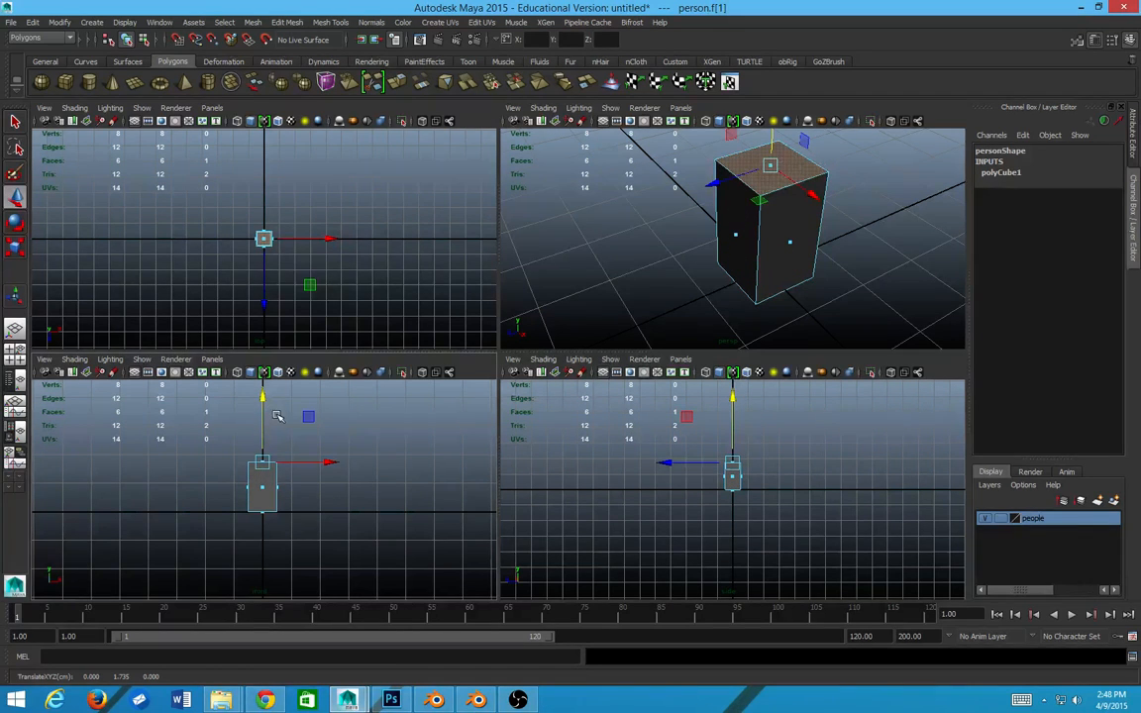
{"action": "scroll", "coordinate": [282, 426], "scroll_direction": "up", "scroll_amount": 2}
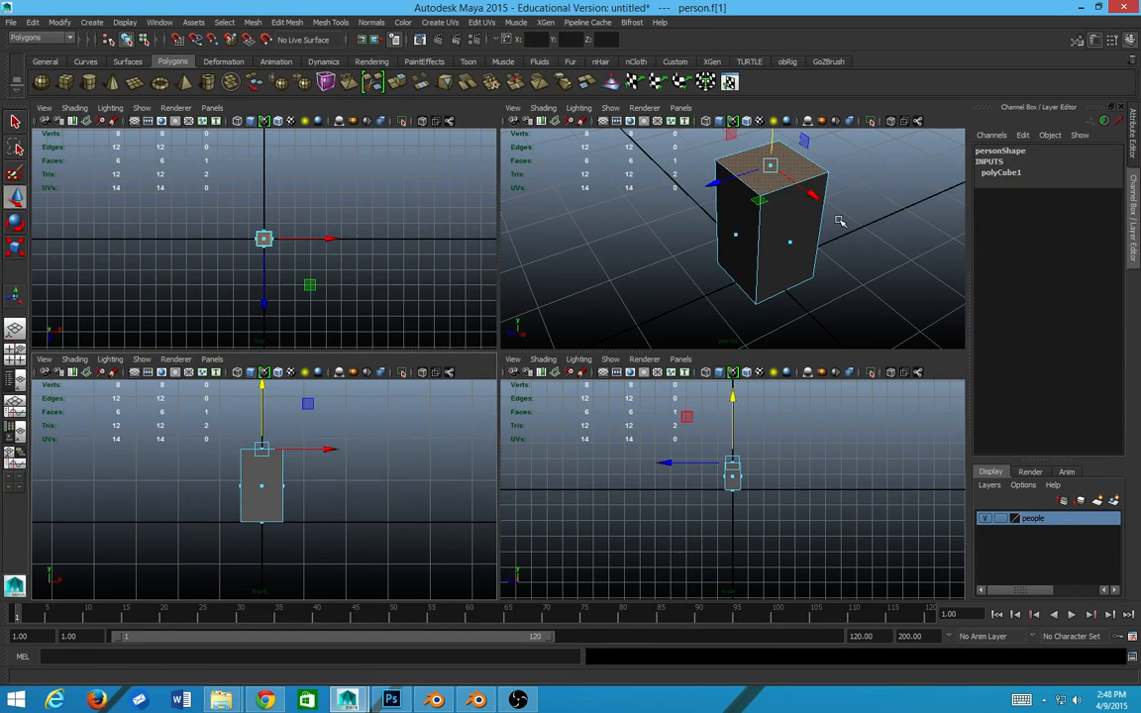
- Select the box's front face and add the opposite back face to the selection
{"action": "left_click", "coordinate": [802, 250]}
{"action": "scroll", "coordinate": [805, 249], "scroll_direction": "down", "scroll_amount": 3}
{"action": "scroll", "coordinate": [210, 522], "scroll_direction": "up", "scroll_amount": 2}
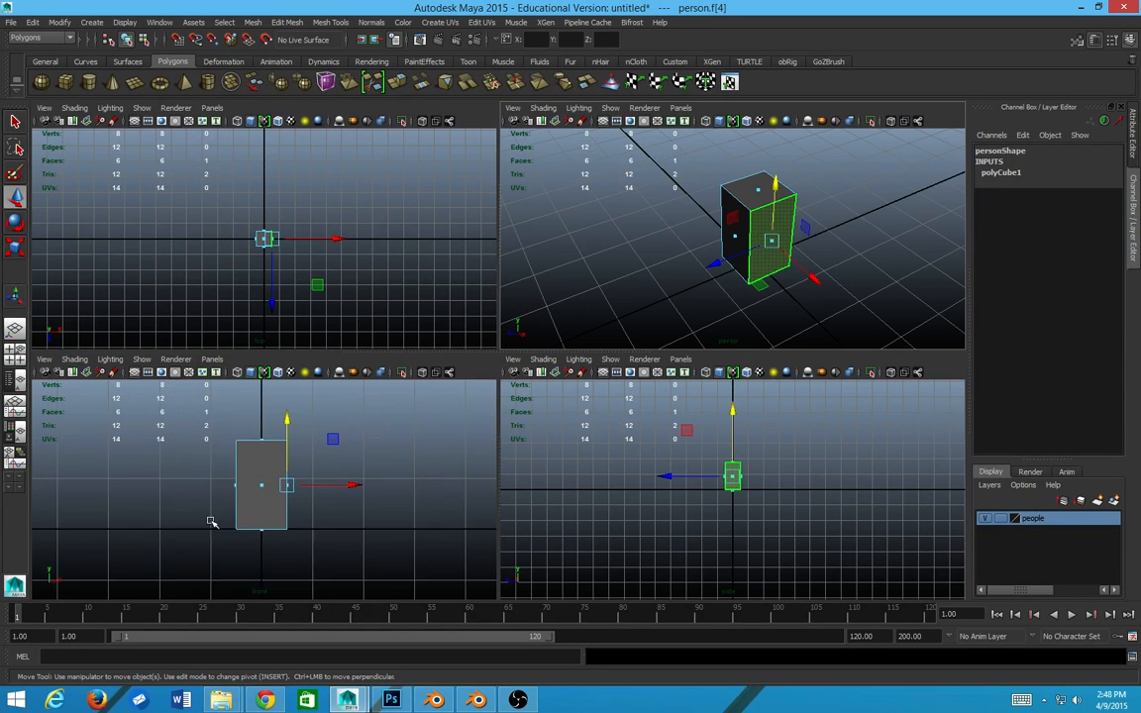
{"action": "scroll", "coordinate": [238, 510], "scroll_direction": "up", "scroll_amount": 1}
{"action": "left_click", "coordinate": [265, 478]}
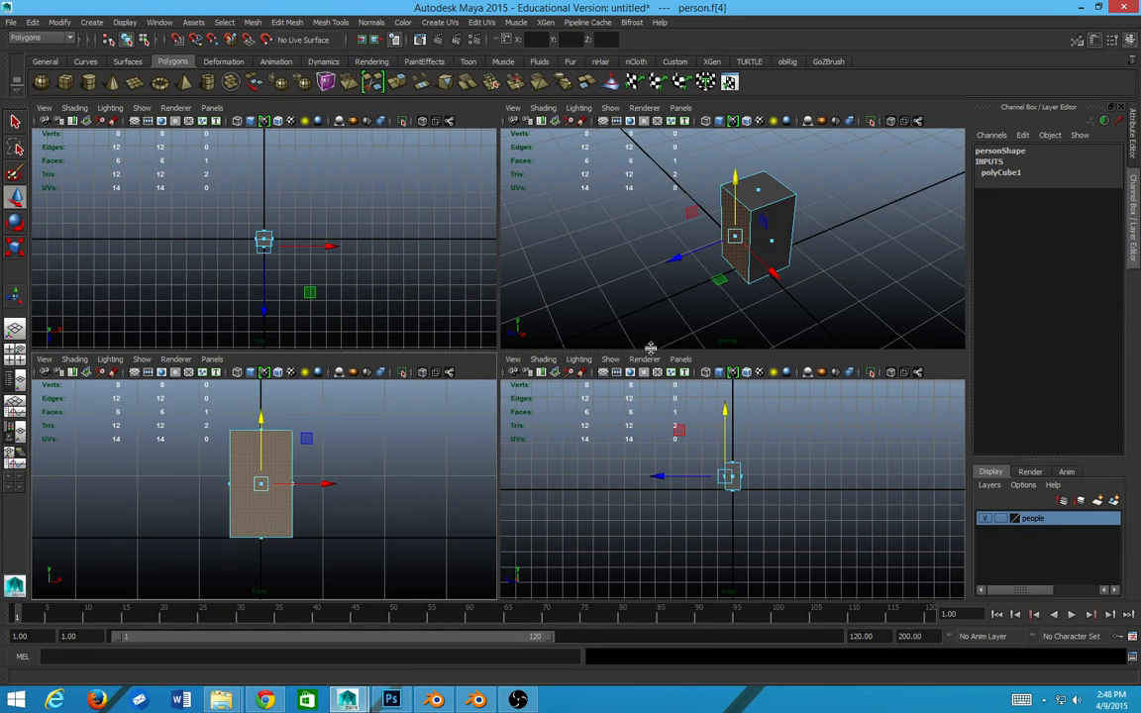
{"action": "left_click_drag", "start_coordinate": [877, 278], "coordinate": [750, 240], "text": "alt"}
{"action": "left_click", "coordinate": [744, 259], "text": "shift"}
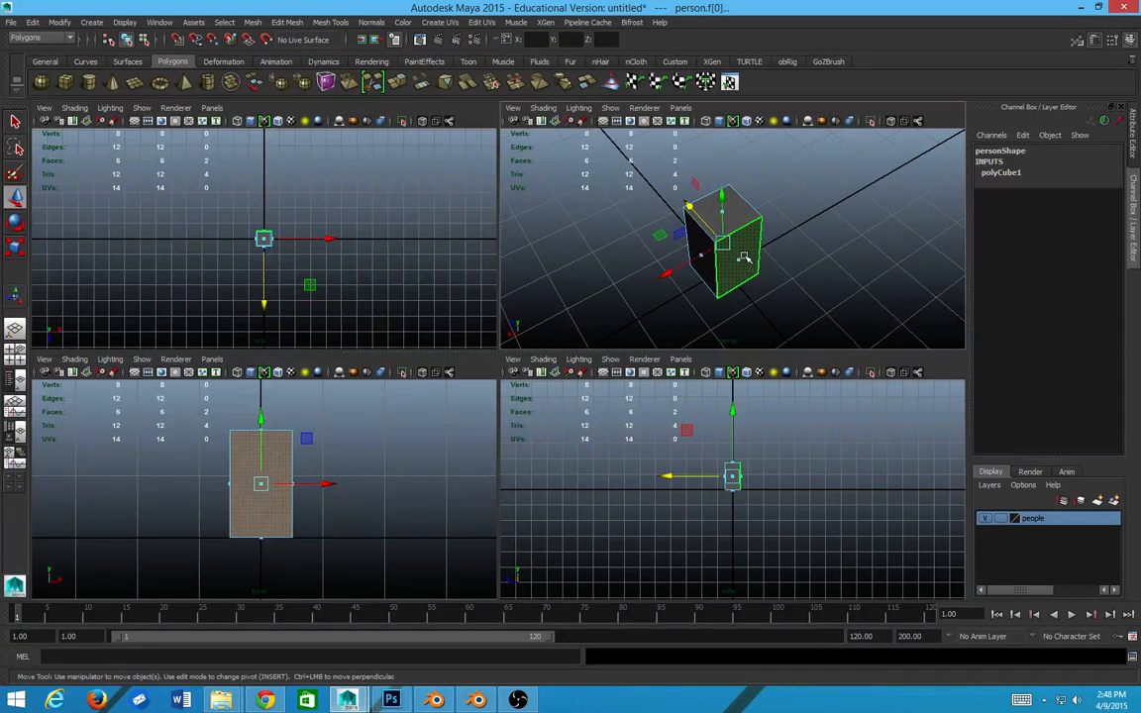
- Scale the selected front and back faces along Z to make the box thinner, then return to object selection with the Move tool
{"action": "left_click_drag", "start_coordinate": [622, 234], "coordinate": [657, 278], "text": "alt"}
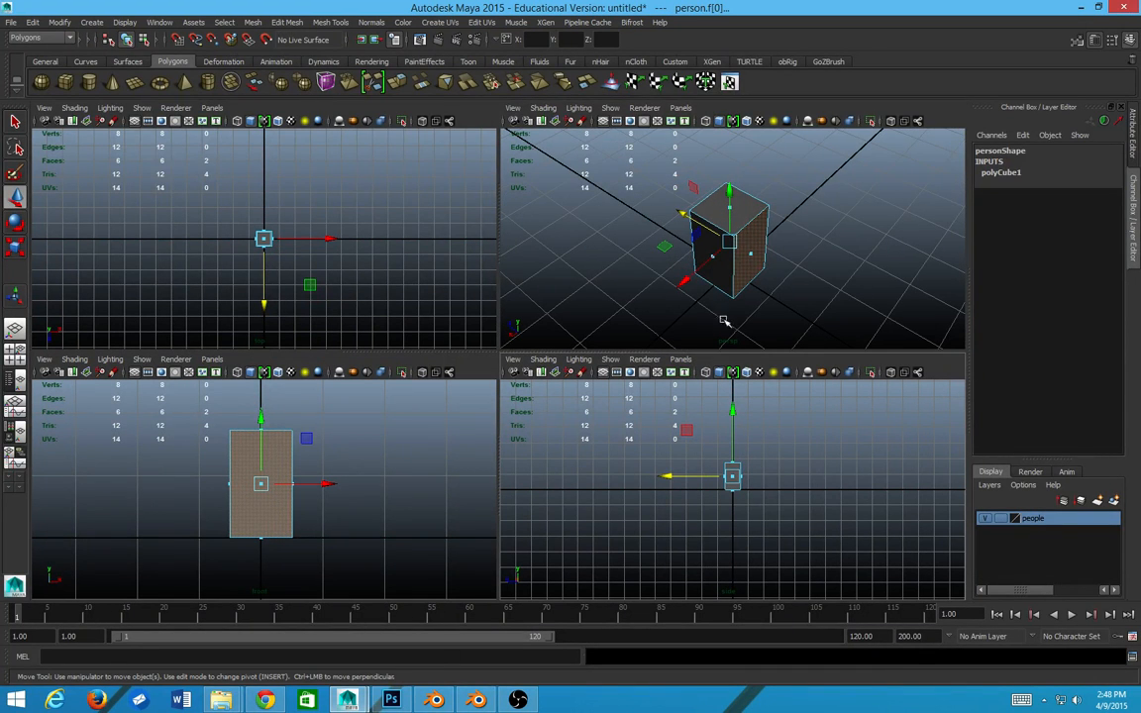
{"action": "left_click_drag", "start_coordinate": [727, 324], "coordinate": [804, 296], "text": "alt"}
{"action": "key", "text": "e"}
{"action": "key", "text": "r"}
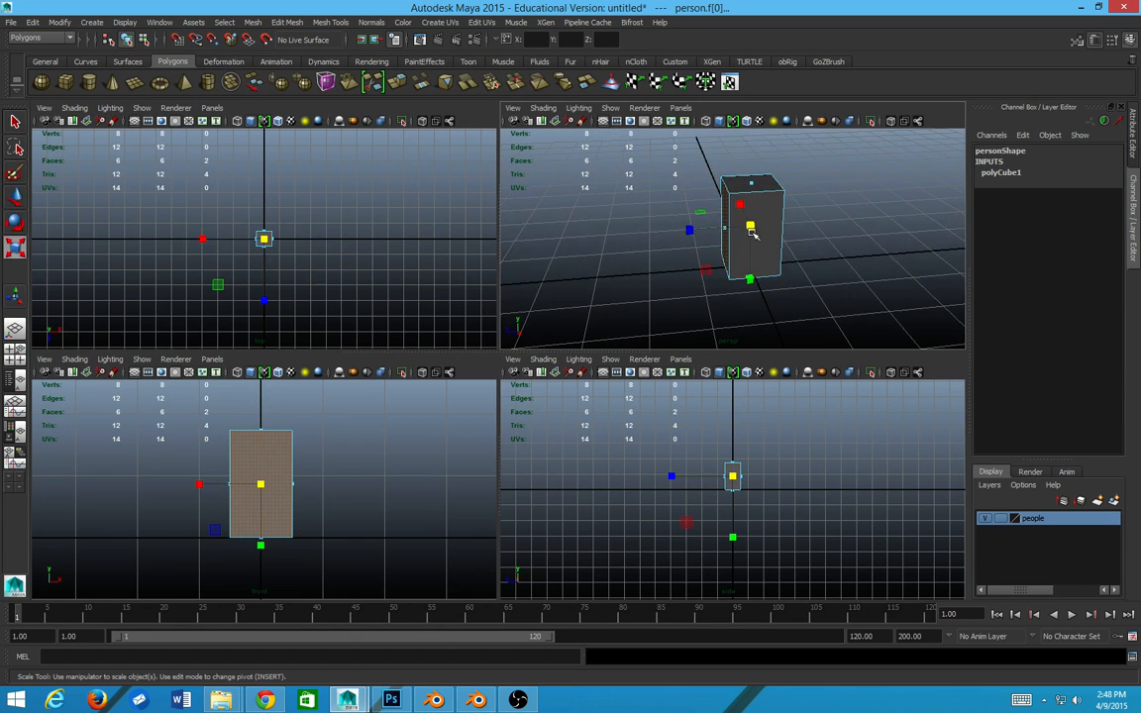
{"action": "left_click_drag", "start_coordinate": [687, 235], "coordinate": [686, 265]}
{"action": "key", "text": "F8"}
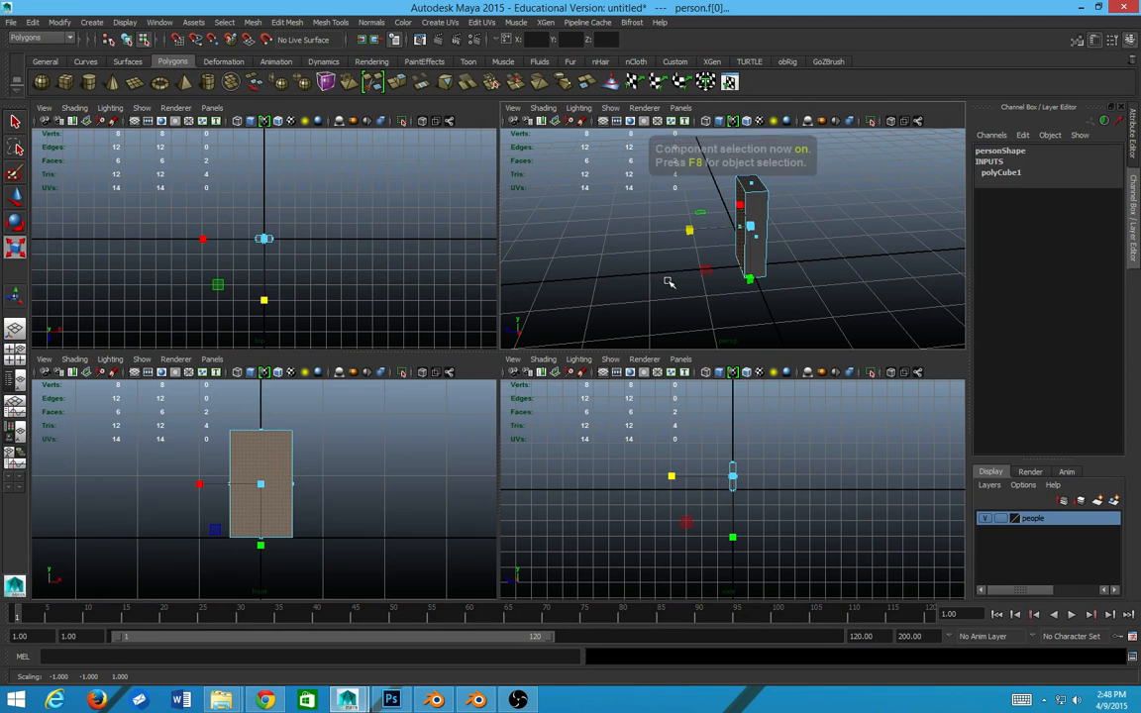
{"action": "key", "text": "F8"}
{"action": "key", "text": "w"}
- Try moving the whole box about 0.58 cm in the negative Z direction, and undo the move
{"action": "left_click_drag", "start_coordinate": [668, 250], "coordinate": [738, 274], "text": "alt"}
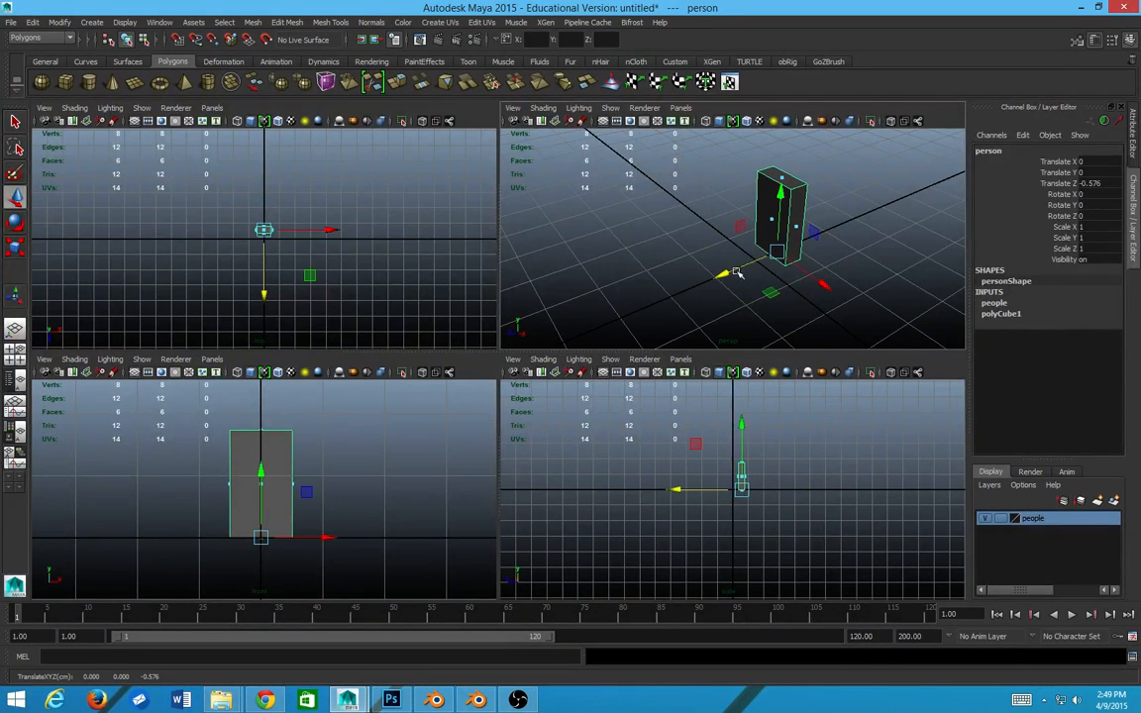
{"action": "key", "text": "ctrl+z"}
{"action": "scroll", "coordinate": [753, 259], "scroll_direction": "down", "scroll_amount": 3}
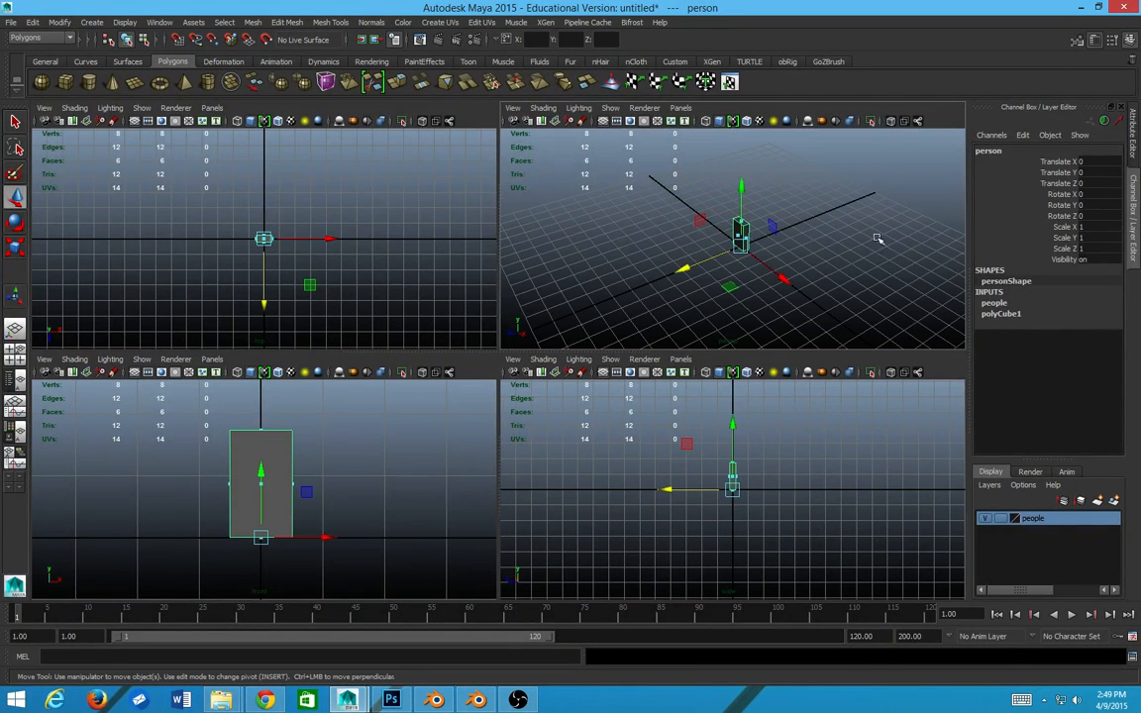
{"action": "scroll", "coordinate": [655, 237], "scroll_direction": "up", "scroll_amount": 4}
{"action": "scroll", "coordinate": [660, 235], "scroll_direction": "down", "scroll_amount": 4}
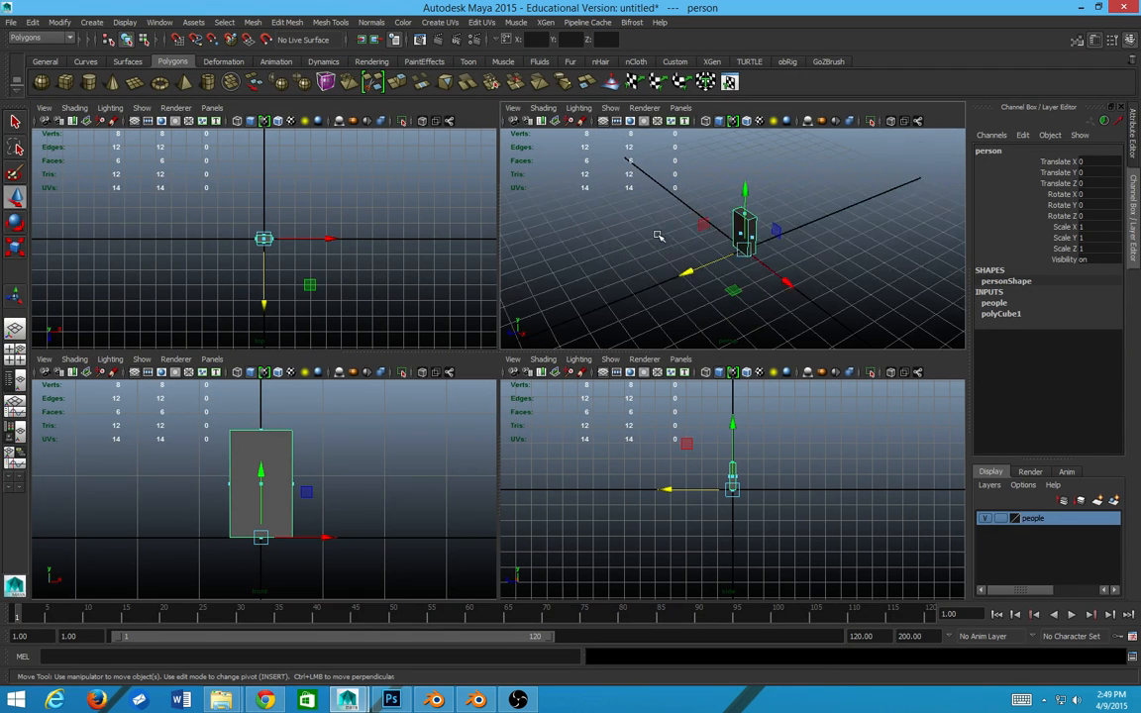
{"action": "scroll", "coordinate": [594, 245], "scroll_direction": "up", "scroll_amount": 2}
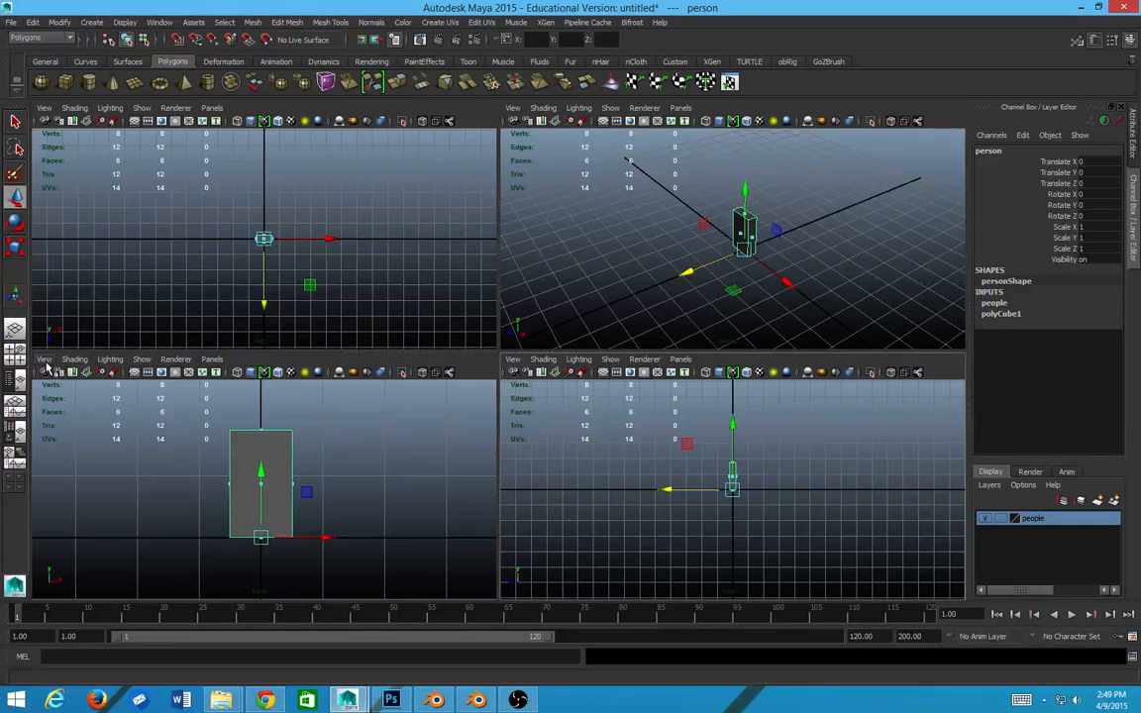
- Select the top view's camera and look up that view's image plane import options
{"action": "left_click", "coordinate": [44, 109]}
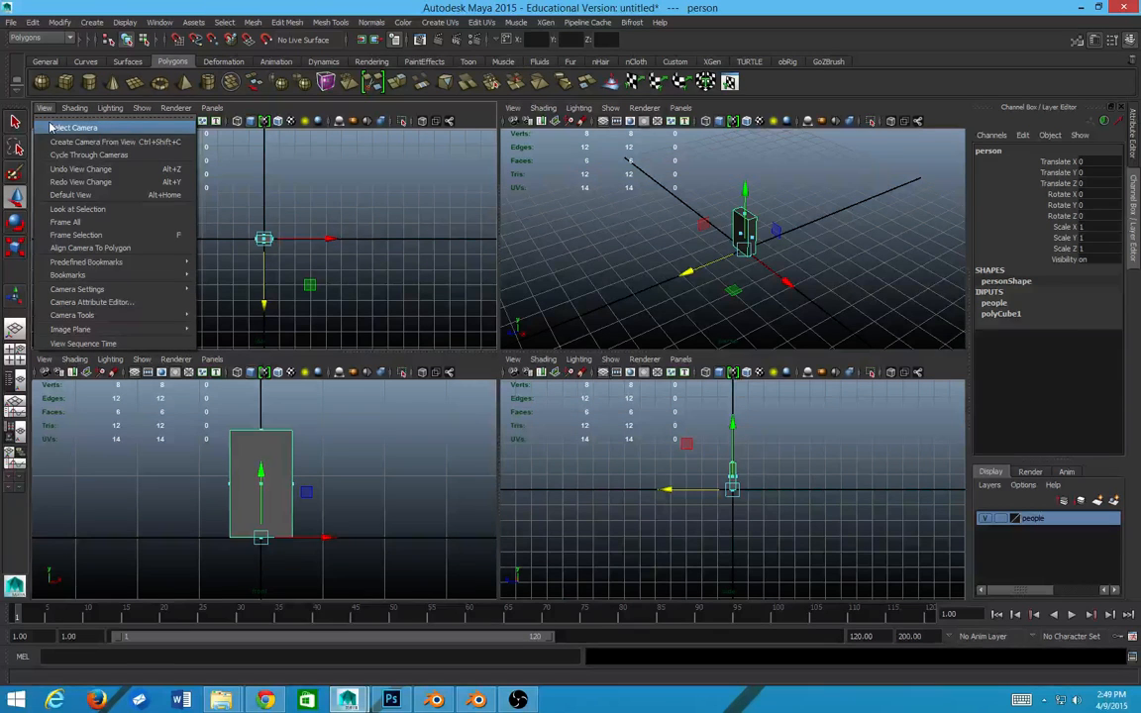
{"action": "left_click", "coordinate": [58, 127]}
{"action": "left_click", "coordinate": [48, 109]}
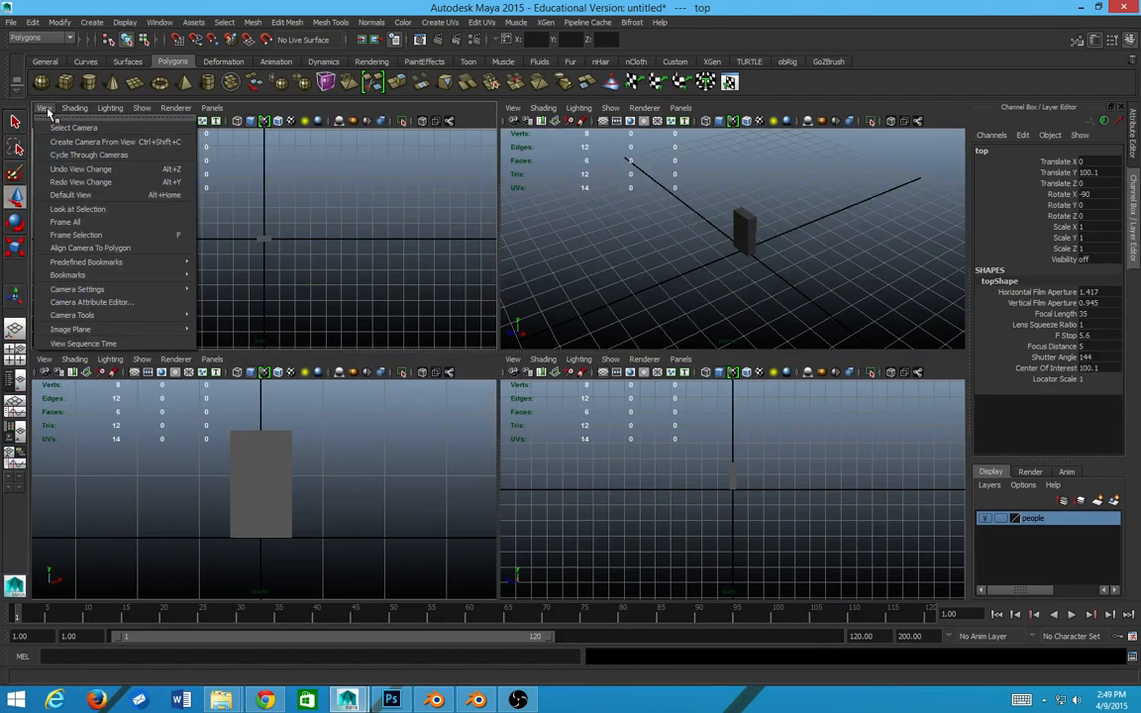
{"action": "left_click", "coordinate": [47, 111]}
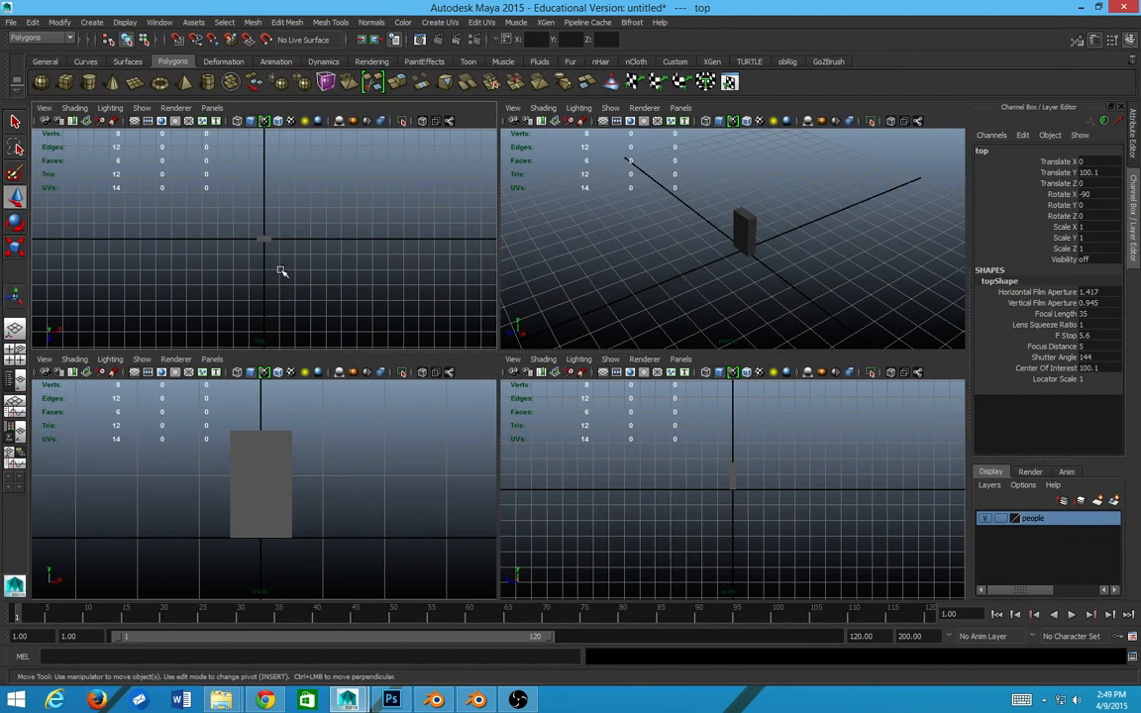
{"action": "left_click", "coordinate": [46, 109]}
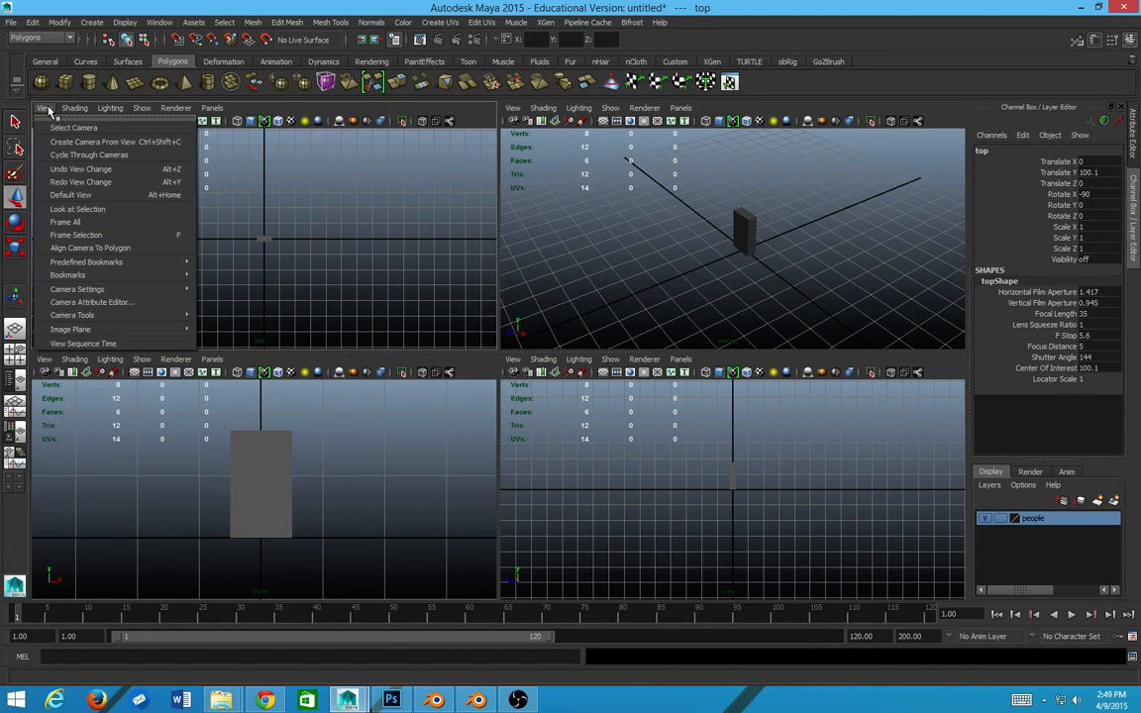
{"action": "mouse_move", "coordinate": [118, 329]}
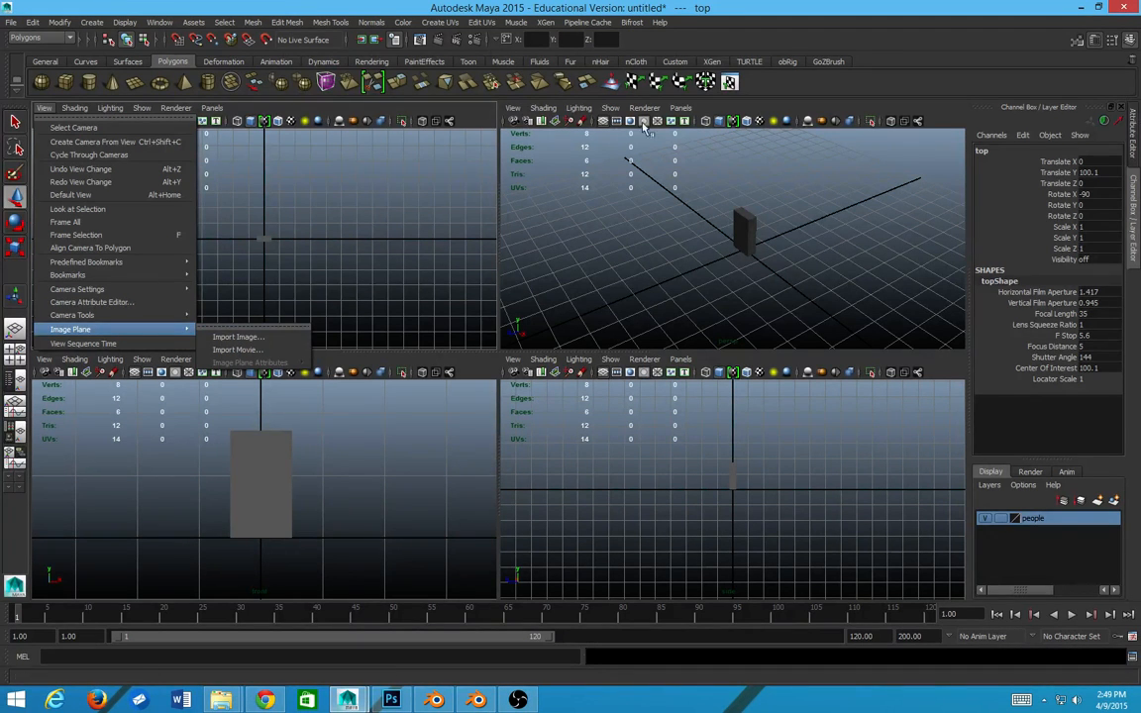
{"action": "left_click", "coordinate": [381, 18]}
- Toggle the display between the top camera's Attribute Editor and the Channel Box
{"action": "key", "text": "ctrl+a"}
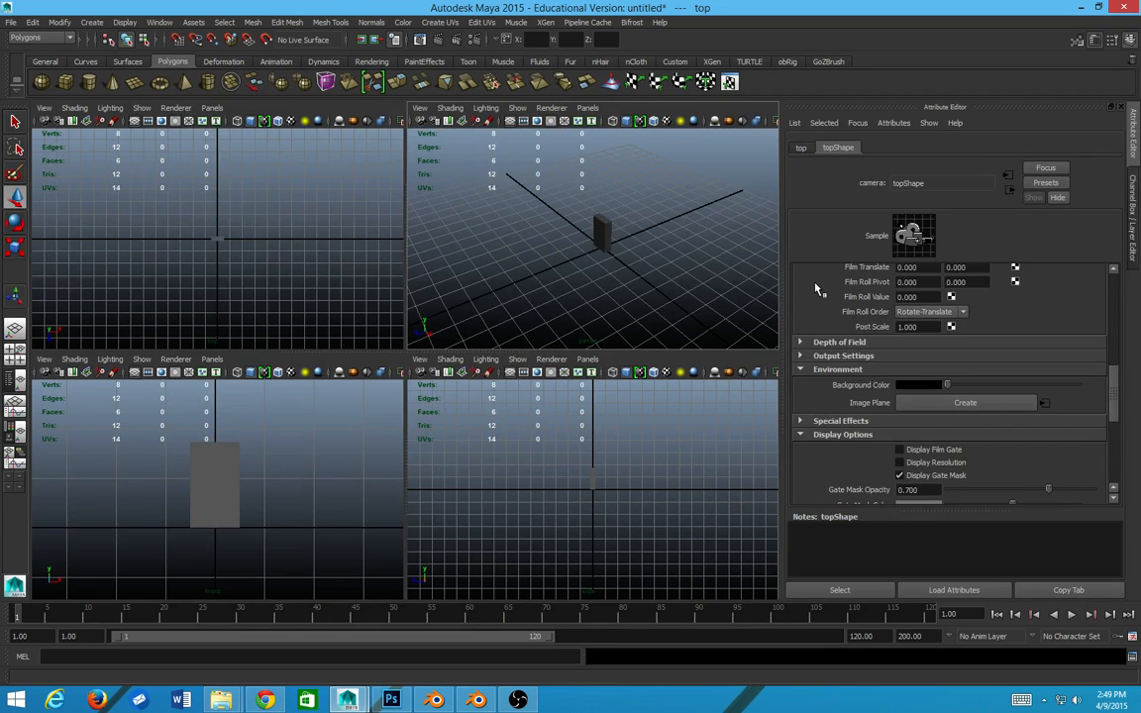
{"action": "key", "text": "ctrl+a"}
{"action": "key", "text": "ctrl+a"}
{"action": "key", "text": "ctrl+a"}
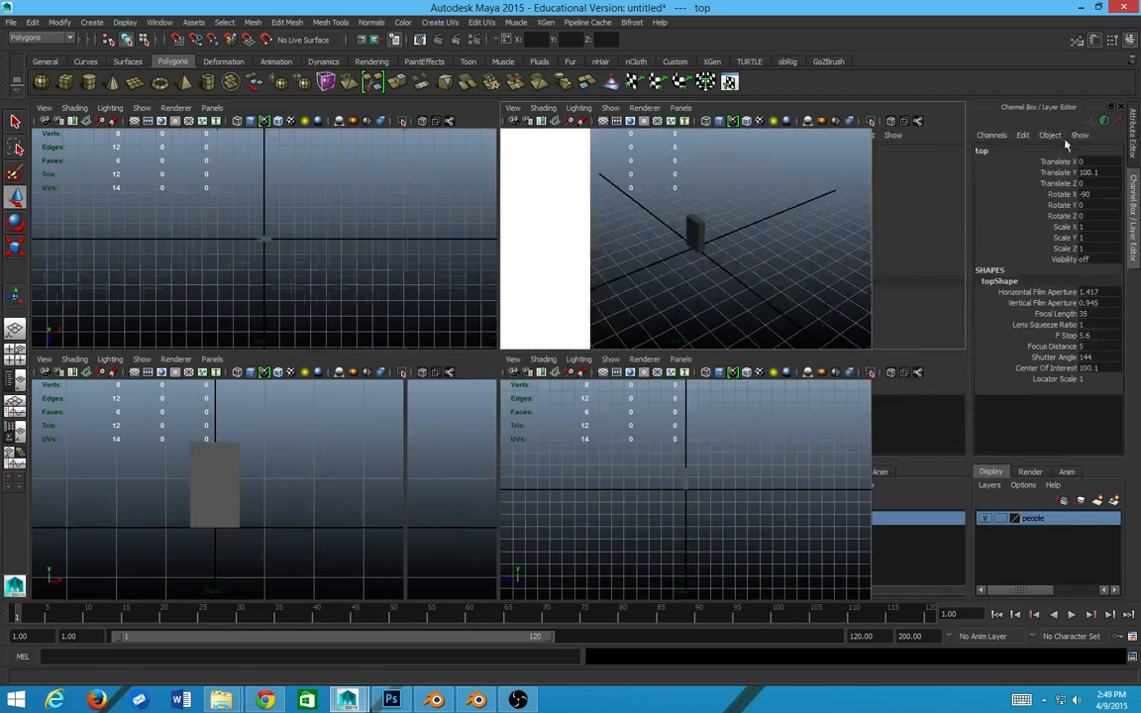
{"action": "key", "text": "ctrl+a"}
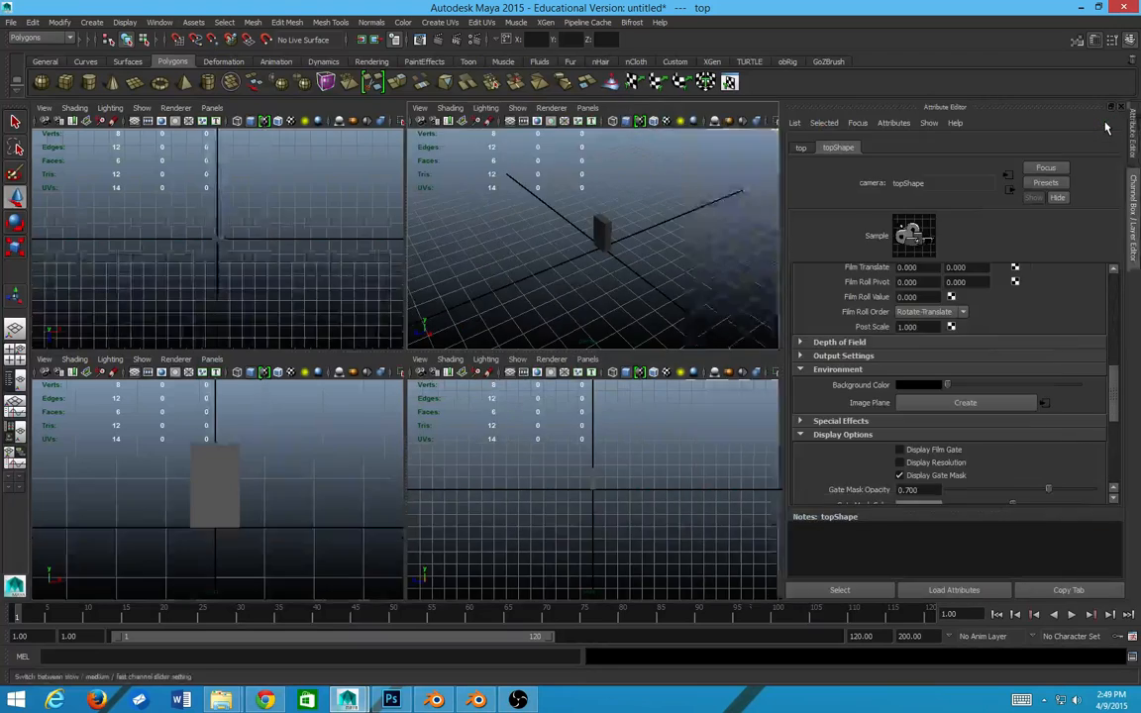
{"action": "key", "text": "ctrl+a"}
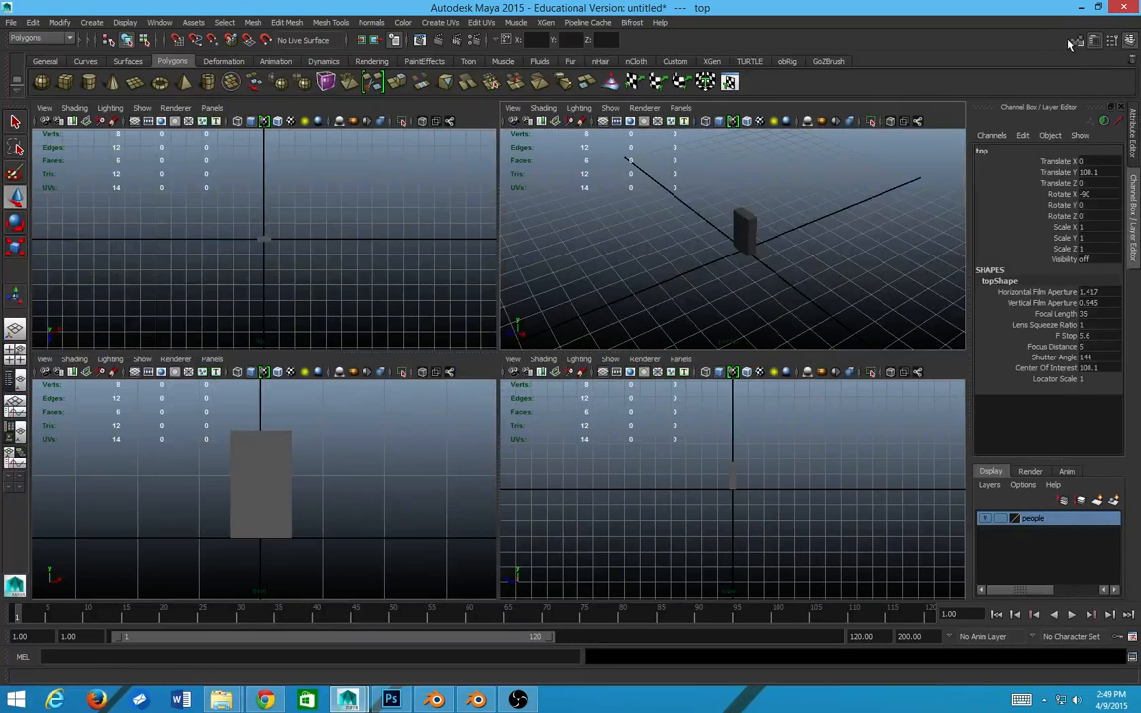
- Show the Modeling Toolkit, the Move tool settings and the Attribute Editor
{"action": "left_click", "coordinate": [1077, 41]}
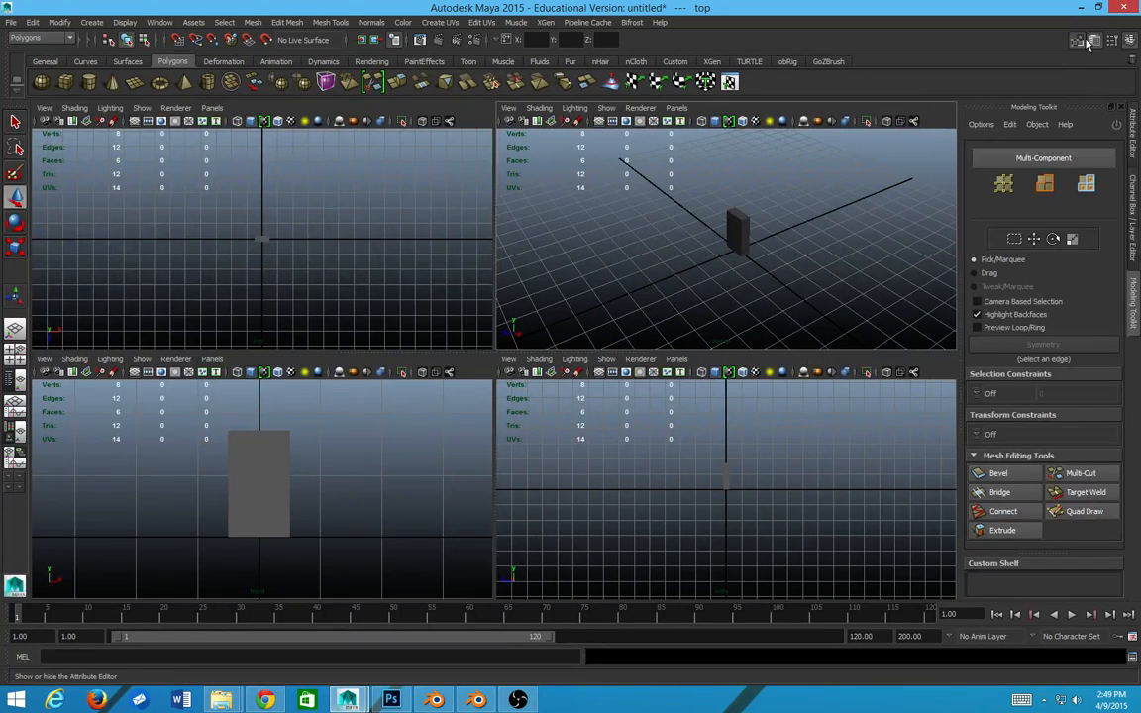
{"action": "left_click", "coordinate": [1112, 40]}
{"action": "left_click", "coordinate": [1098, 42]}
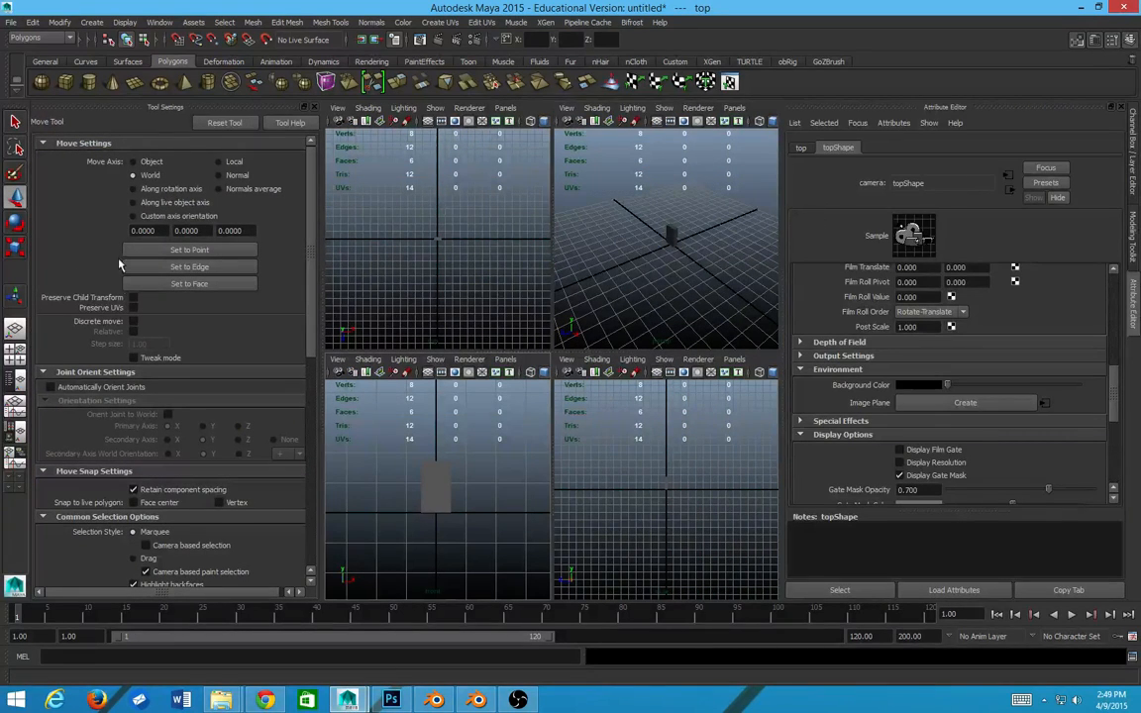
- Hide the Move tool settings and switch to a single perspective view showing the box up close
{"action": "left_click", "coordinate": [305, 107]}
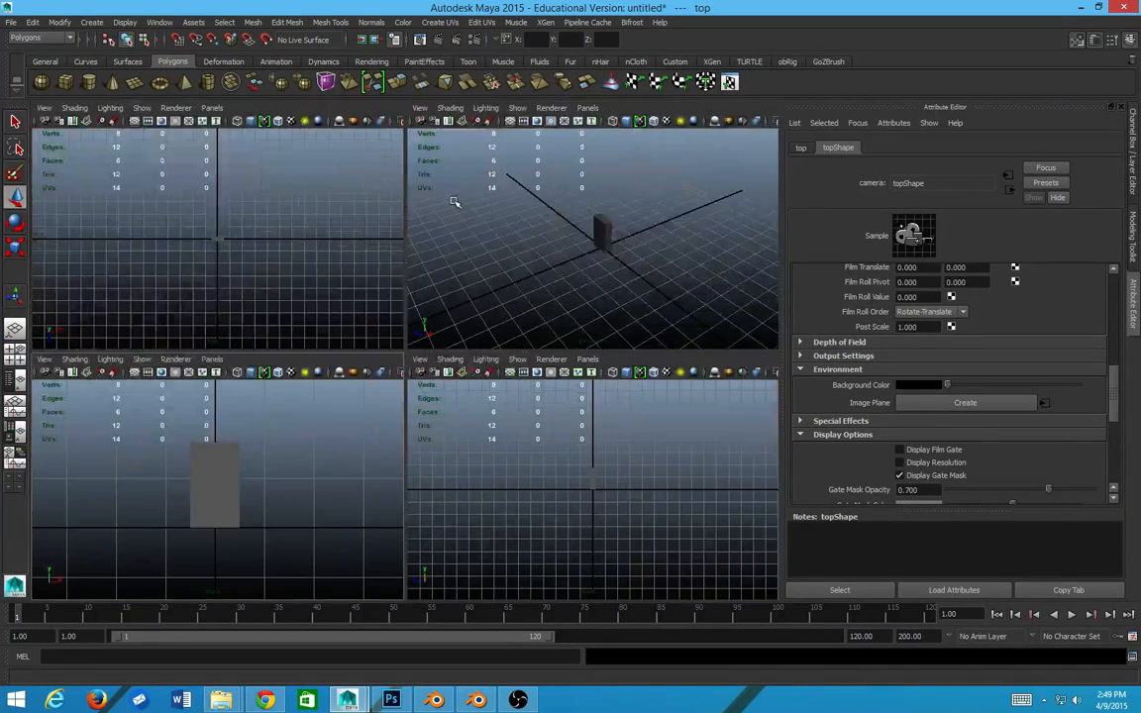
{"action": "left_click", "coordinate": [15, 329]}
{"action": "scroll", "coordinate": [413, 358], "scroll_direction": "up", "scroll_amount": 6}
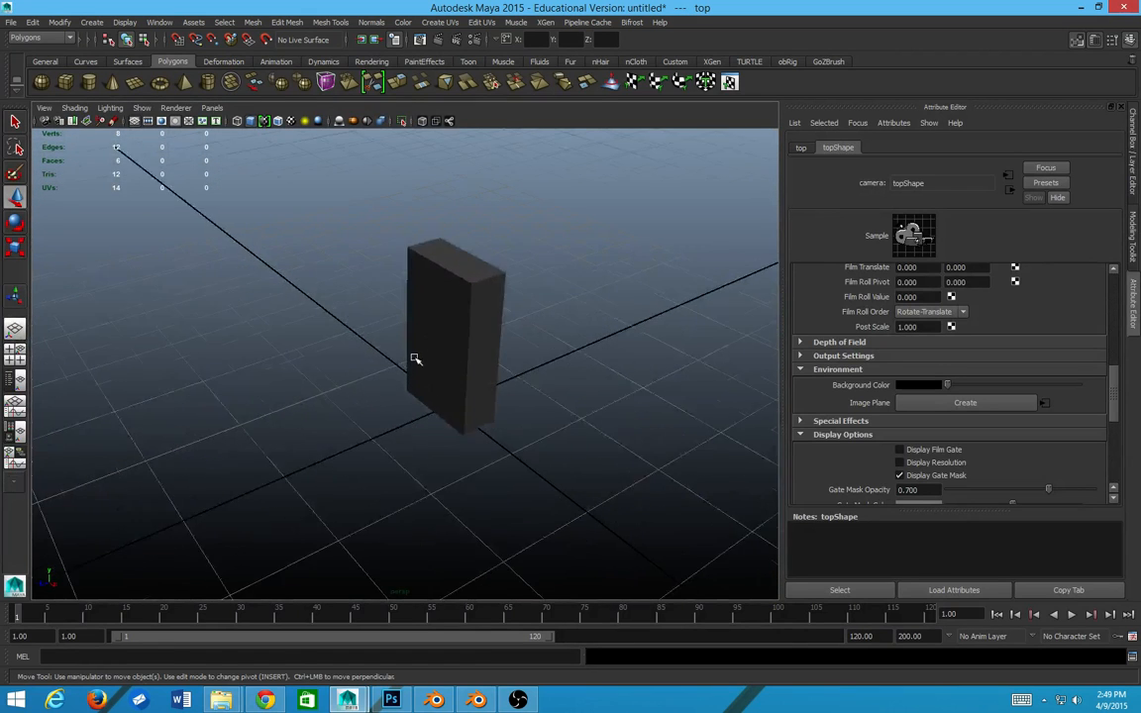
- Switch from the single perspective view to the four-view layout
{"action": "scroll", "coordinate": [415, 359], "scroll_direction": "down", "scroll_amount": 2}
{"action": "key", "text": "ctrl+a"}
{"action": "key", "text": "ctrl+a"}
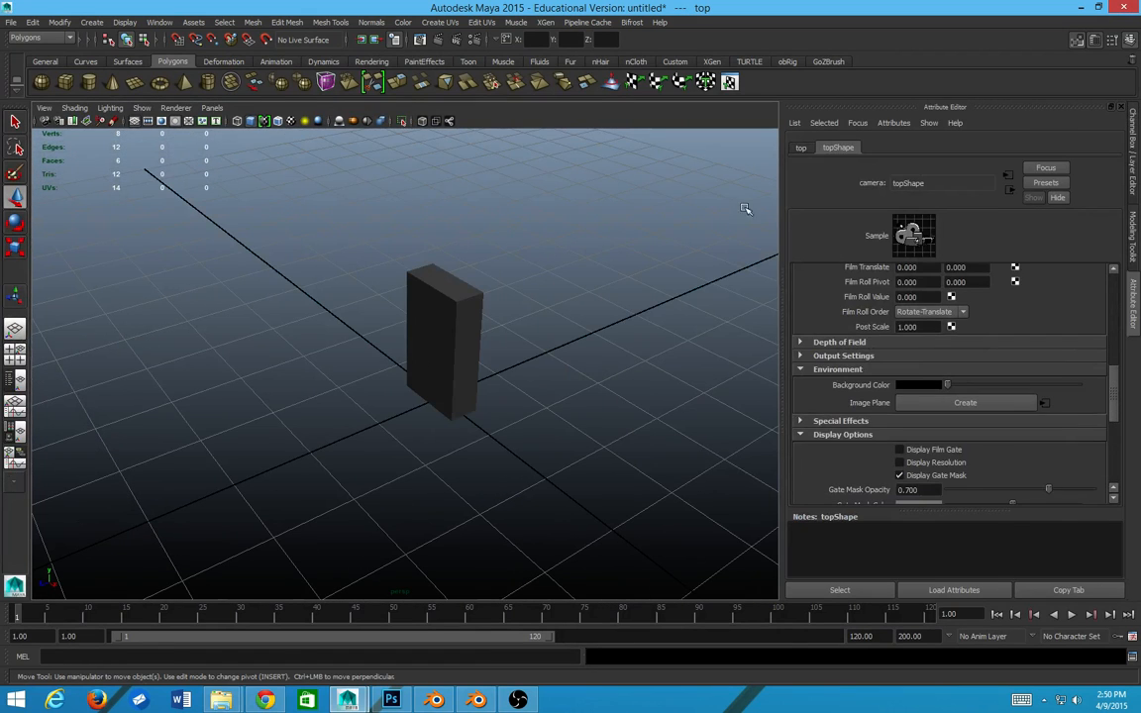
{"action": "left_click", "coordinate": [15, 352]}
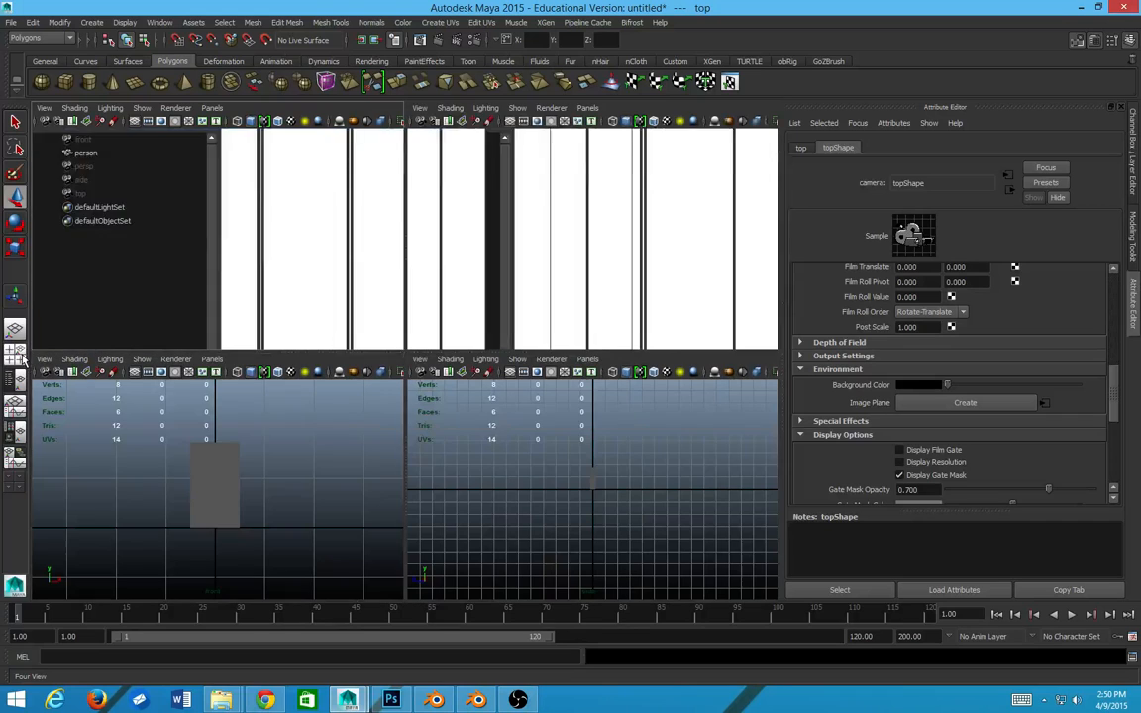
- Review the top camera's shape attributes down to the Image Plane setting in the Environment section
{"action": "scroll", "coordinate": [198, 247], "scroll_direction": "up", "scroll_amount": 7}
{"action": "left_click", "coordinate": [44, 108]}
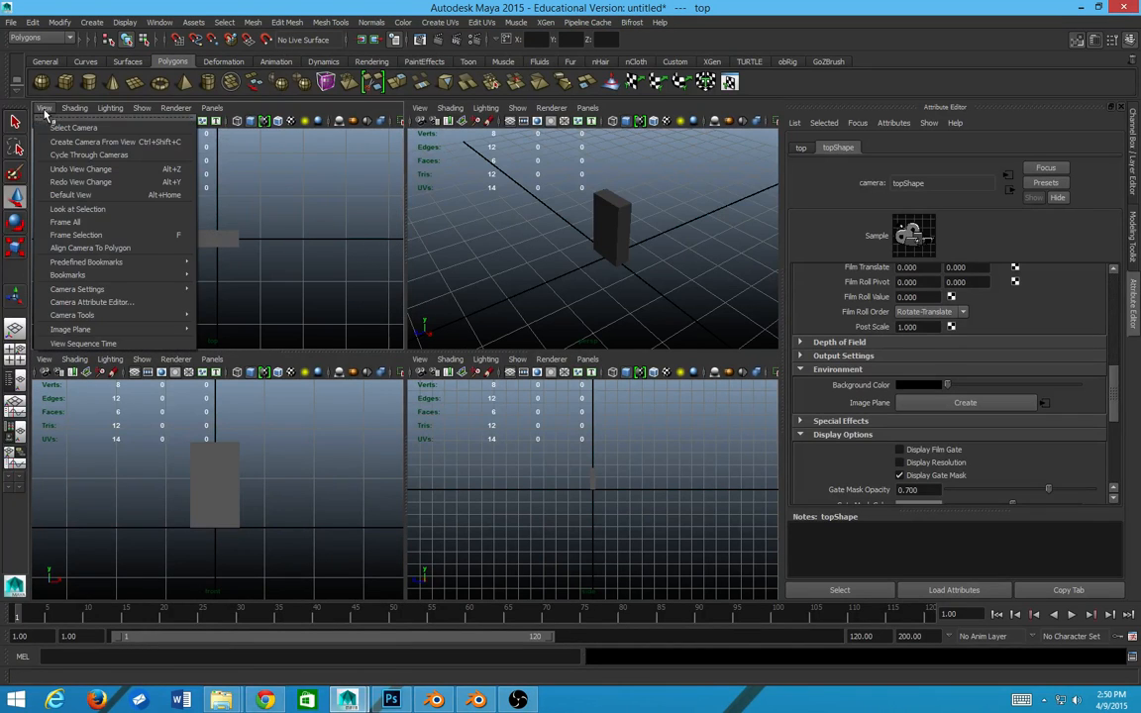
{"action": "left_click", "coordinate": [46, 124]}
{"action": "scroll", "coordinate": [868, 399], "scroll_direction": "up", "scroll_amount": 3}
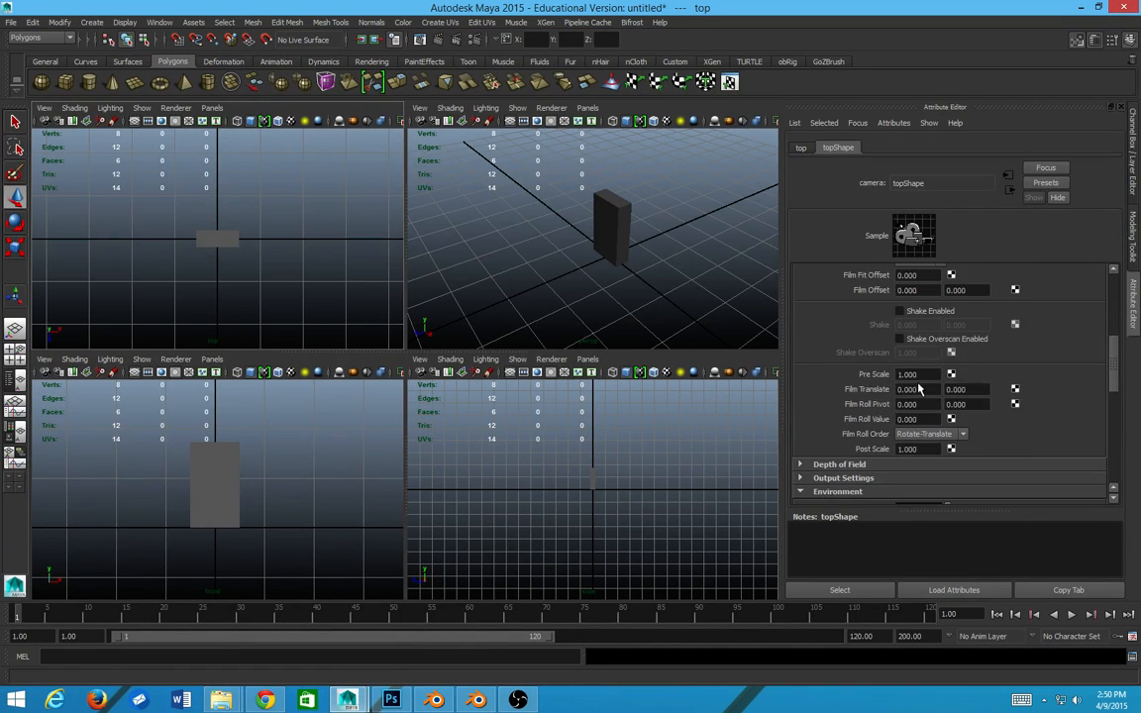
{"action": "scroll", "coordinate": [868, 399], "scroll_direction": "down", "scroll_amount": 3}
{"action": "scroll", "coordinate": [868, 398], "scroll_direction": "up", "scroll_amount": 10}
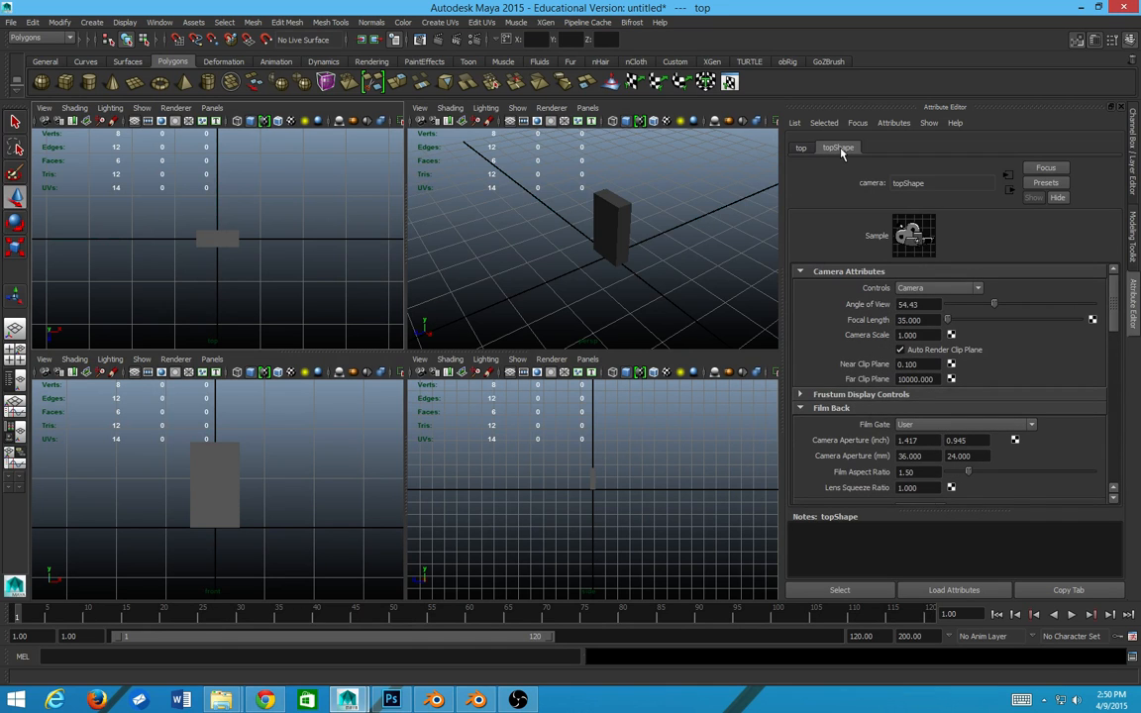
{"action": "scroll", "coordinate": [868, 305], "scroll_direction": "down", "scroll_amount": 10}
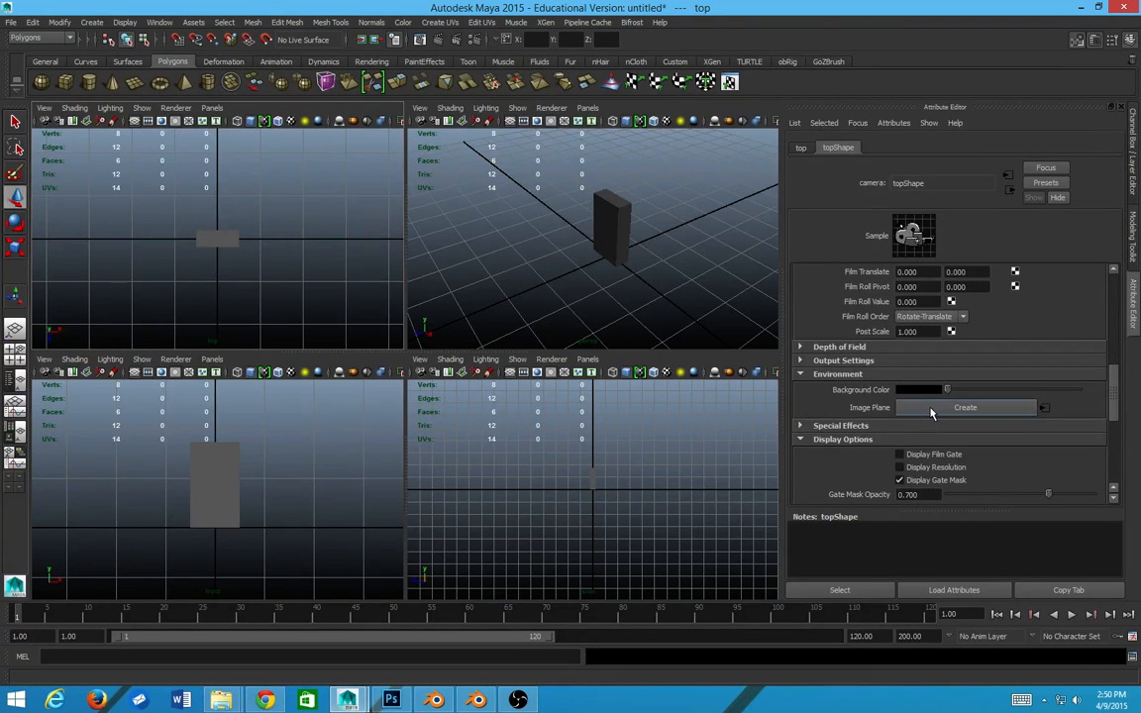
- Import layout.psd from the project's images folder as an image plane for the top view
{"action": "left_click", "coordinate": [46, 108]}
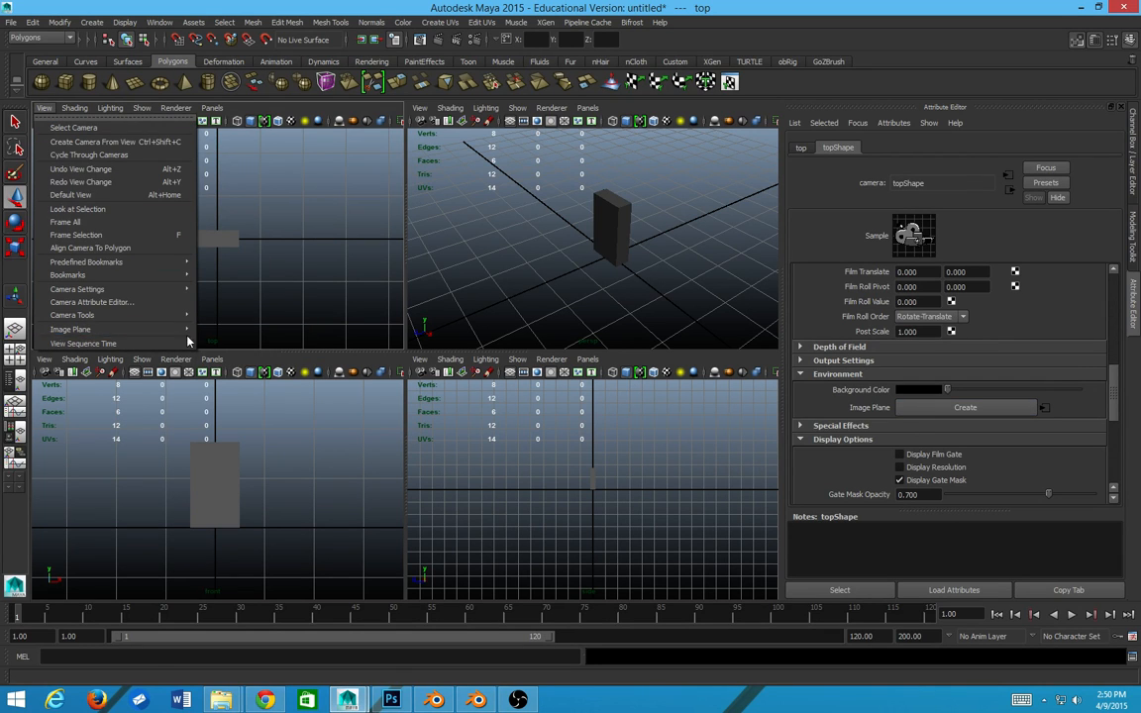
{"action": "left_click", "coordinate": [215, 337]}
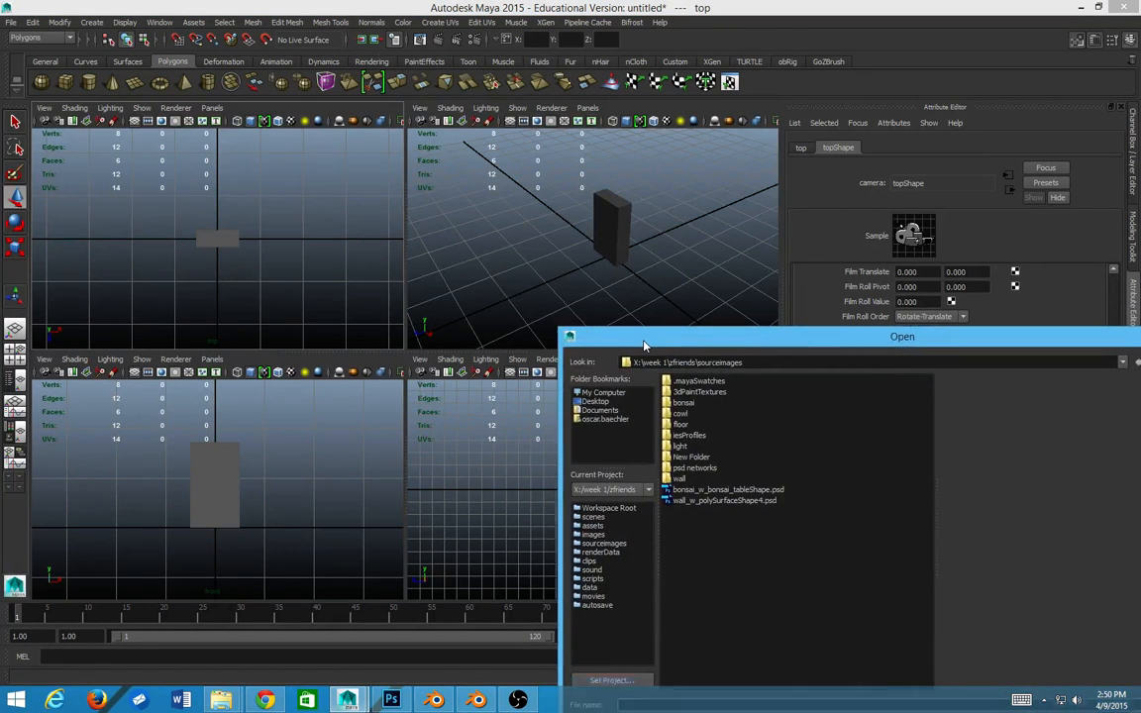
{"action": "left_click_drag", "start_coordinate": [644, 342], "coordinate": [333, 194]}
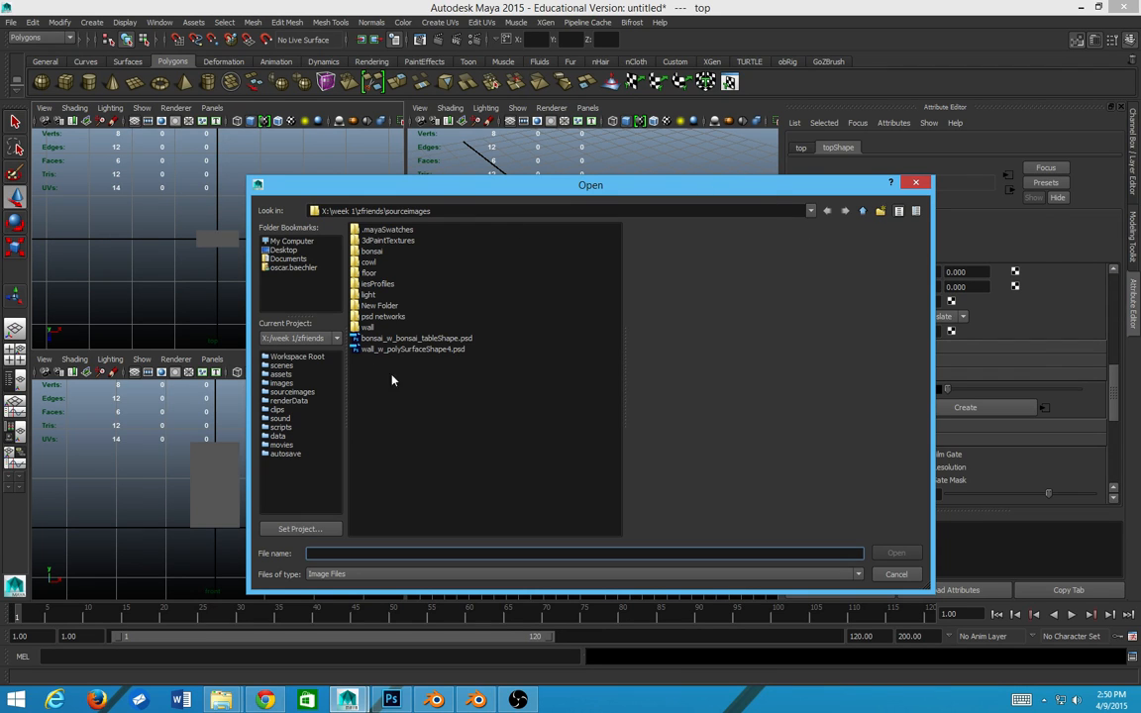
{"action": "left_click", "coordinate": [864, 213]}
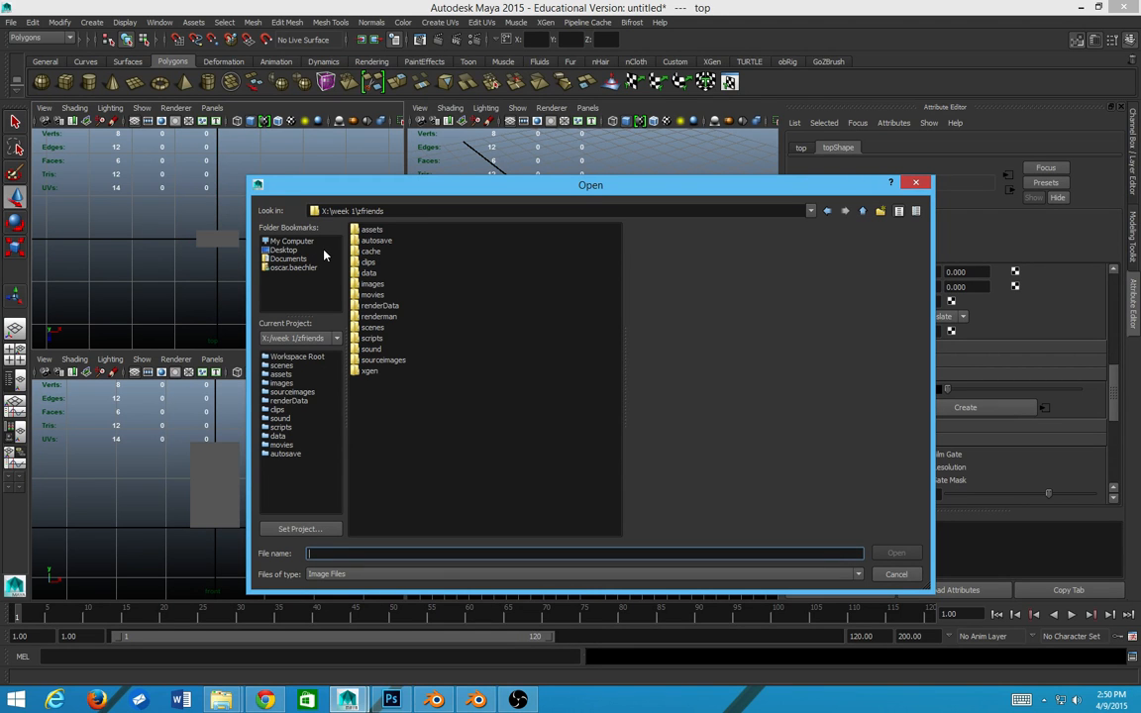
{"action": "double_click", "coordinate": [354, 284]}
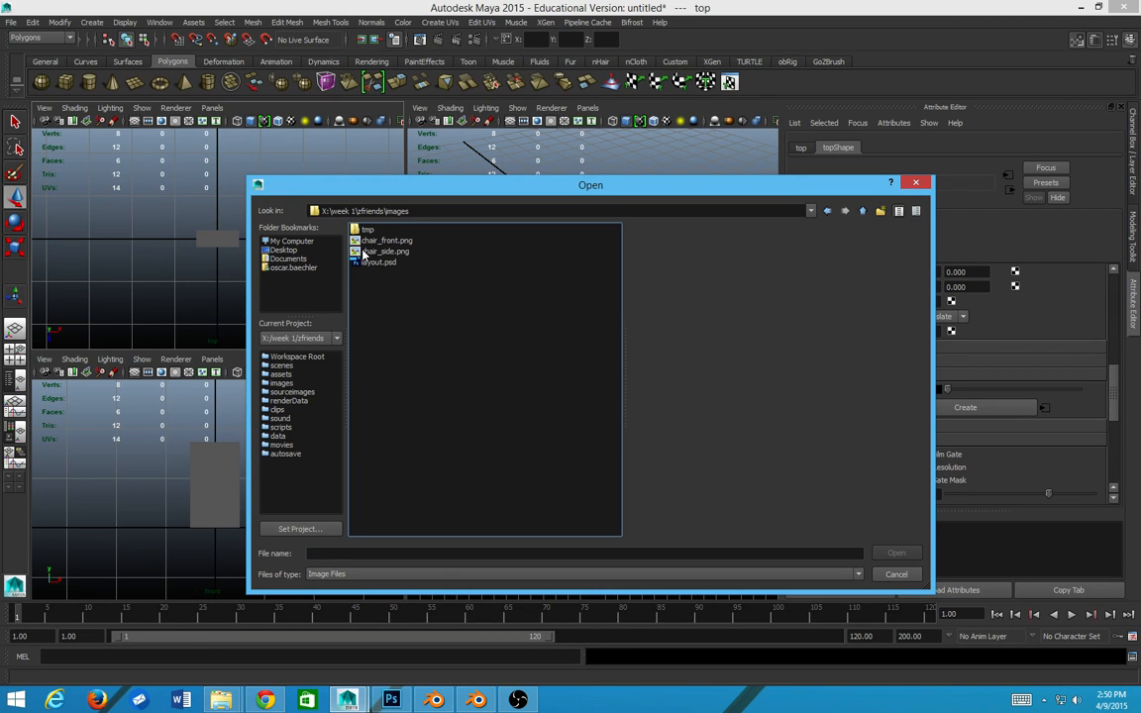
{"action": "double_click", "coordinate": [378, 262]}
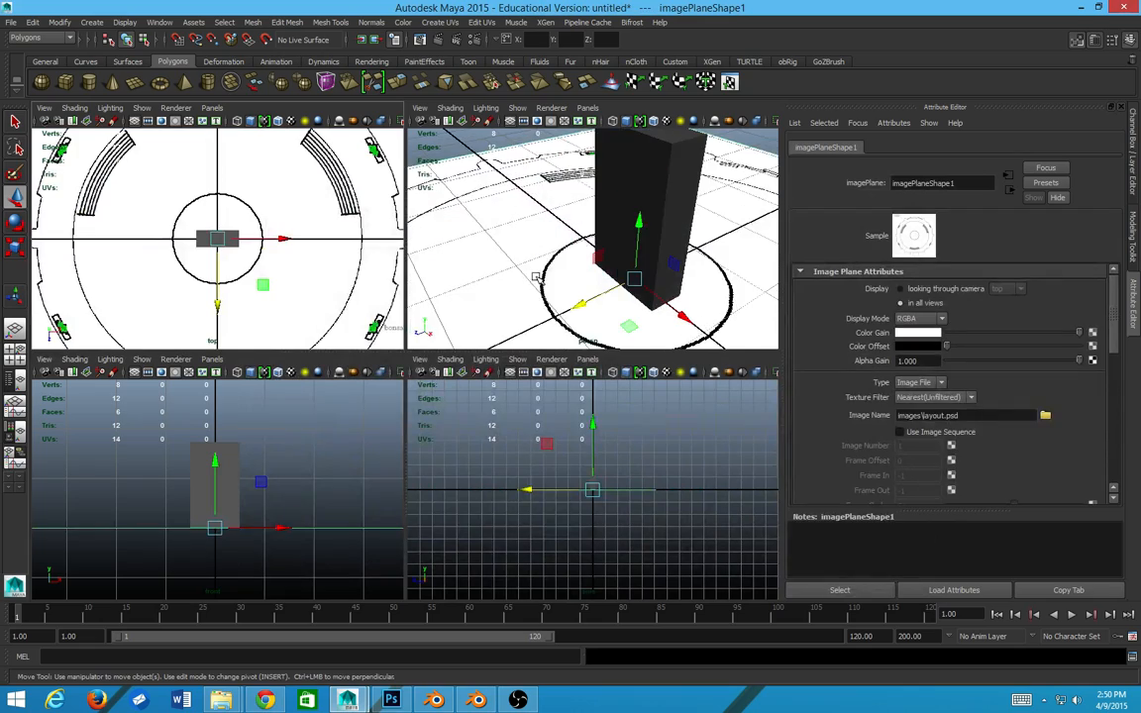
- Switch to the Outliner and perspective layout and select the imported image plane
{"action": "left_click_drag", "start_coordinate": [535, 277], "coordinate": [664, 240], "text": "alt"}
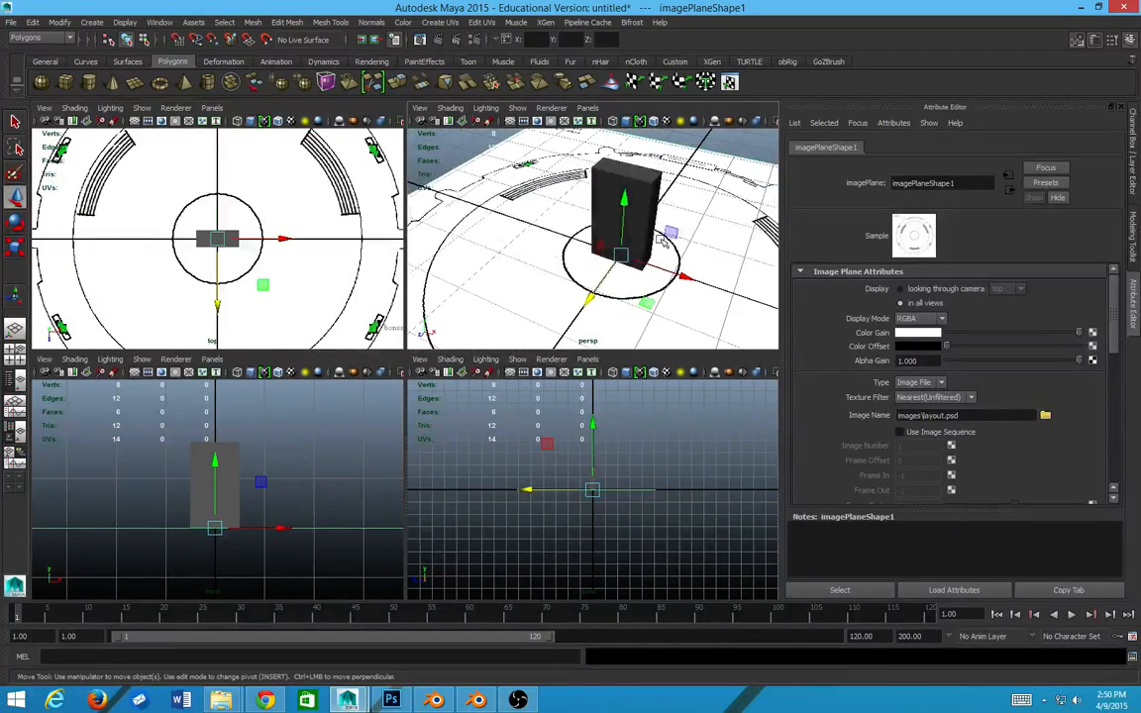
{"action": "scroll", "coordinate": [662, 238], "scroll_direction": "down", "scroll_amount": 7}
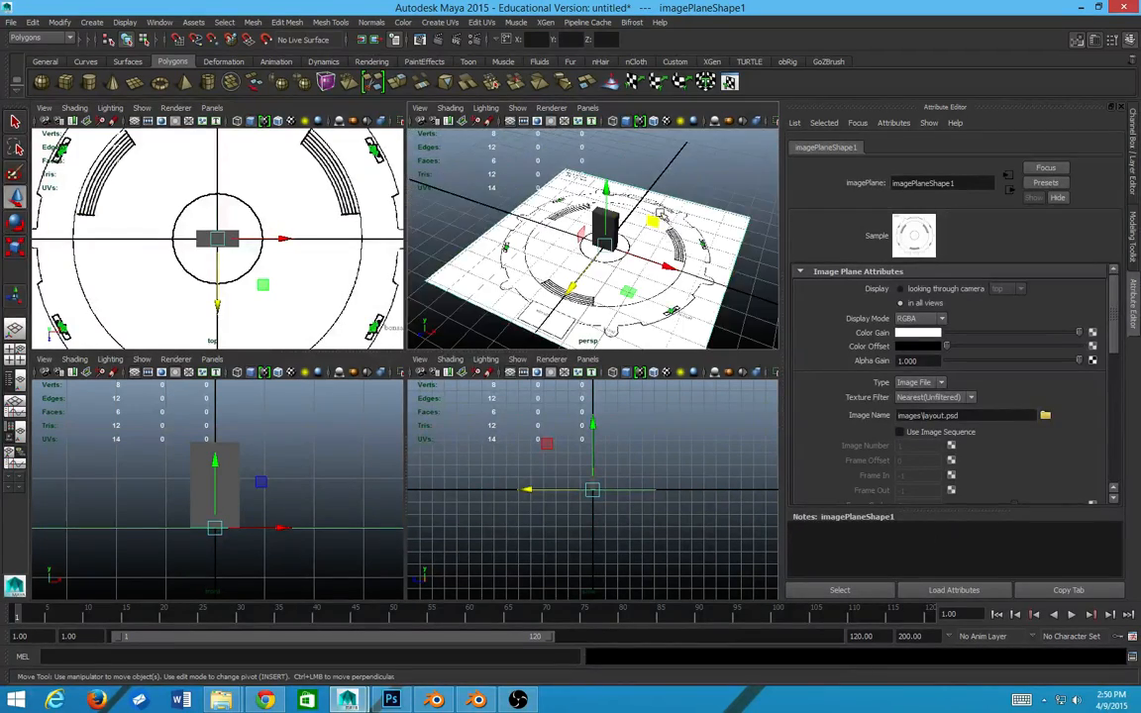
{"action": "left_click", "coordinate": [16, 381]}
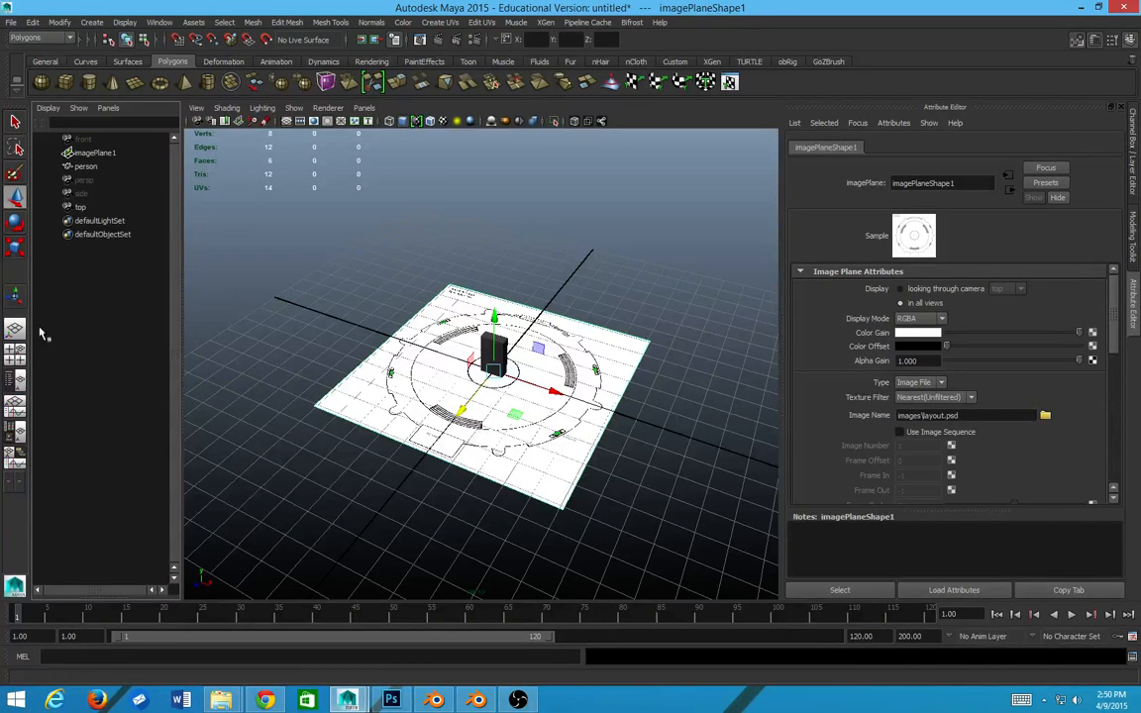
{"action": "left_click", "coordinate": [95, 153]}
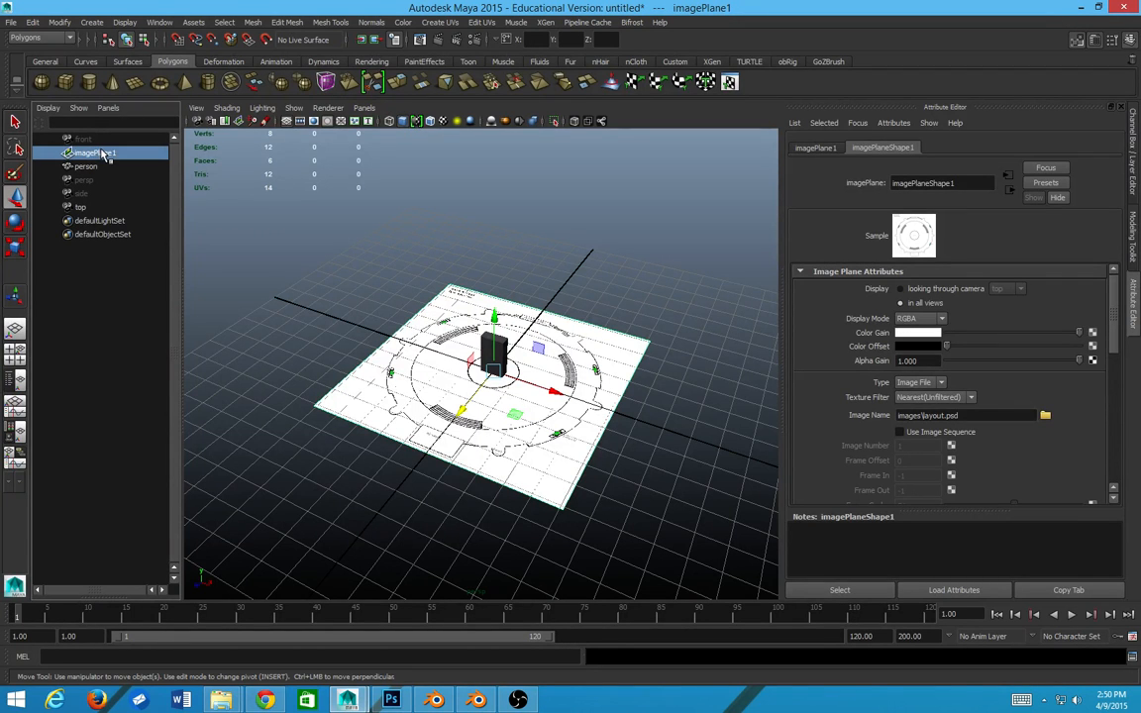
{"action": "scroll", "coordinate": [555, 406], "scroll_direction": "up", "scroll_amount": 5}
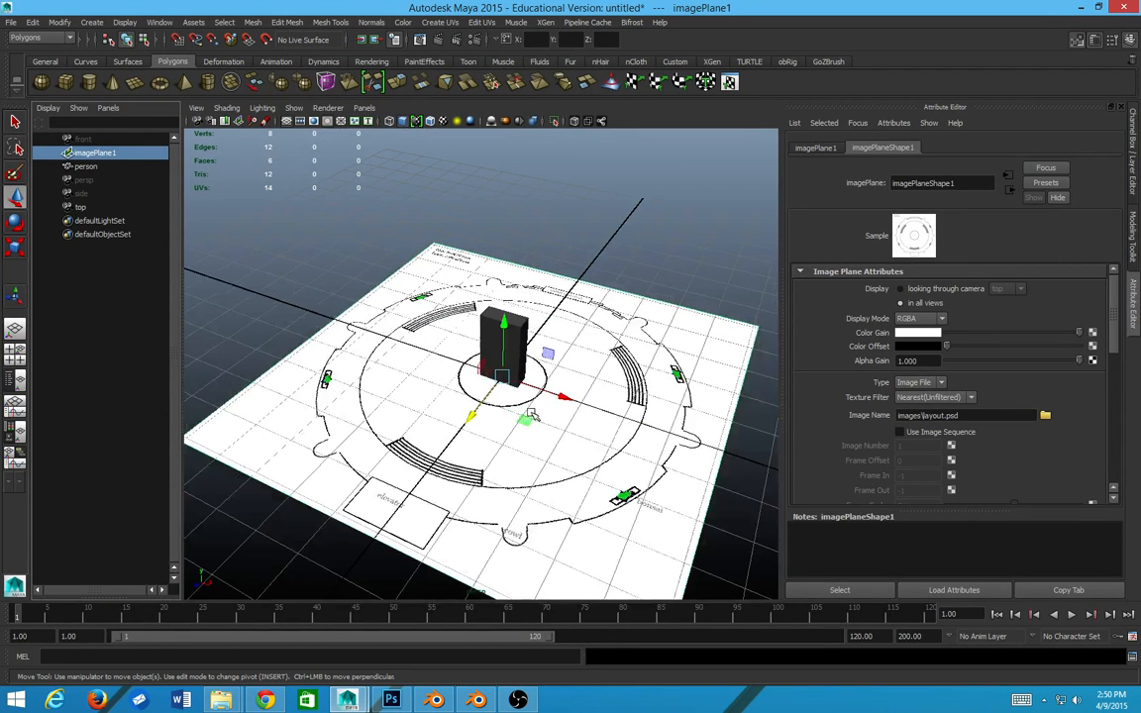
- Try moving the image plane along X and scaling it uniformly
{"action": "mouse_move", "coordinate": [557, 391]}
{"action": "left_mouse_down"}
{"action": "mouse_move", "coordinate": [592, 395]}
{"action": "mouse_move", "coordinate": [550, 387]}
{"action": "mouse_move", "coordinate": [563, 389]}
{"action": "left_mouse_up"}
{"action": "key", "text": "r"}
{"action": "scroll", "coordinate": [564, 389], "scroll_direction": "down", "scroll_amount": 3}
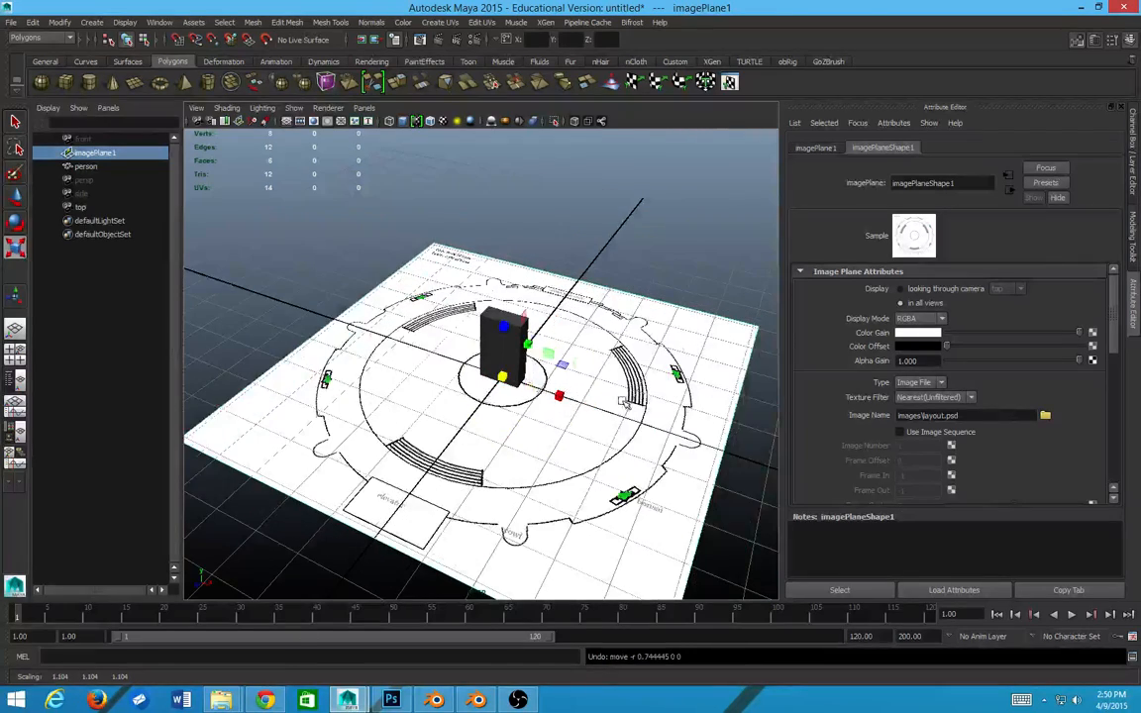
{"action": "scroll", "coordinate": [626, 353], "scroll_direction": "up", "scroll_amount": 5}
{"action": "scroll", "coordinate": [455, 301], "scroll_direction": "down", "scroll_amount": 7}
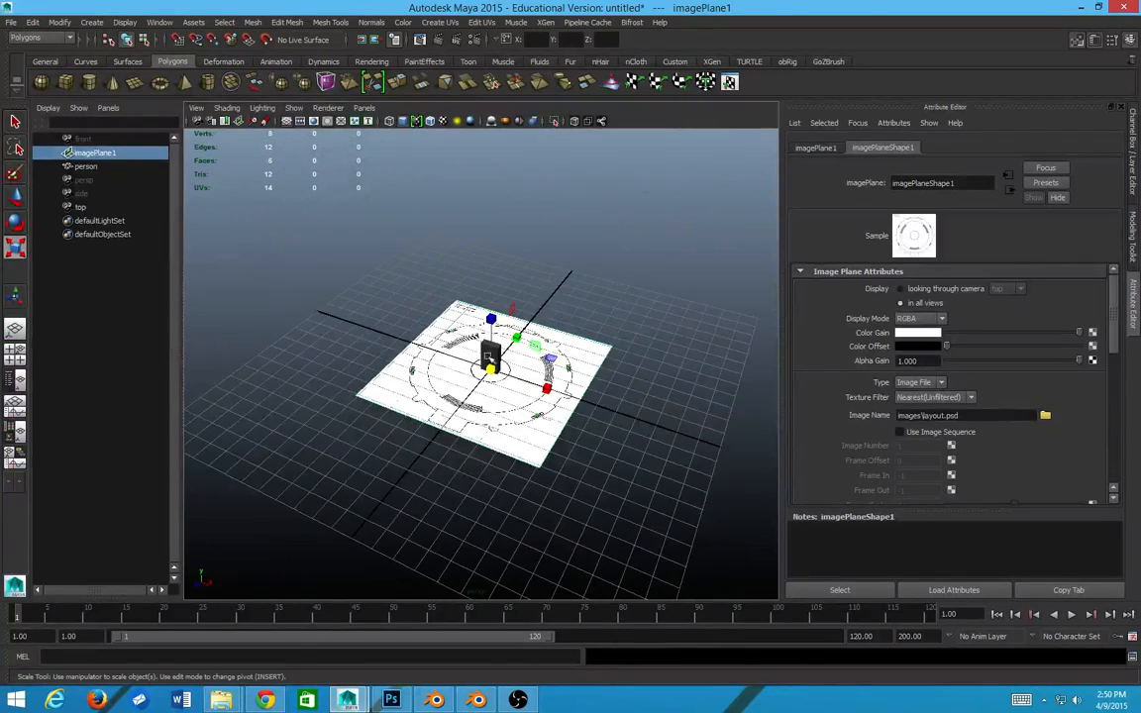
- Try sliding the image plane about 0.574 cm along Z to uncover the table label beneath the person box
{"action": "left_click_drag", "start_coordinate": [299, 400], "coordinate": [485, 407], "text": "alt"}
{"action": "scroll", "coordinate": [472, 356], "scroll_direction": "up", "scroll_amount": 5}
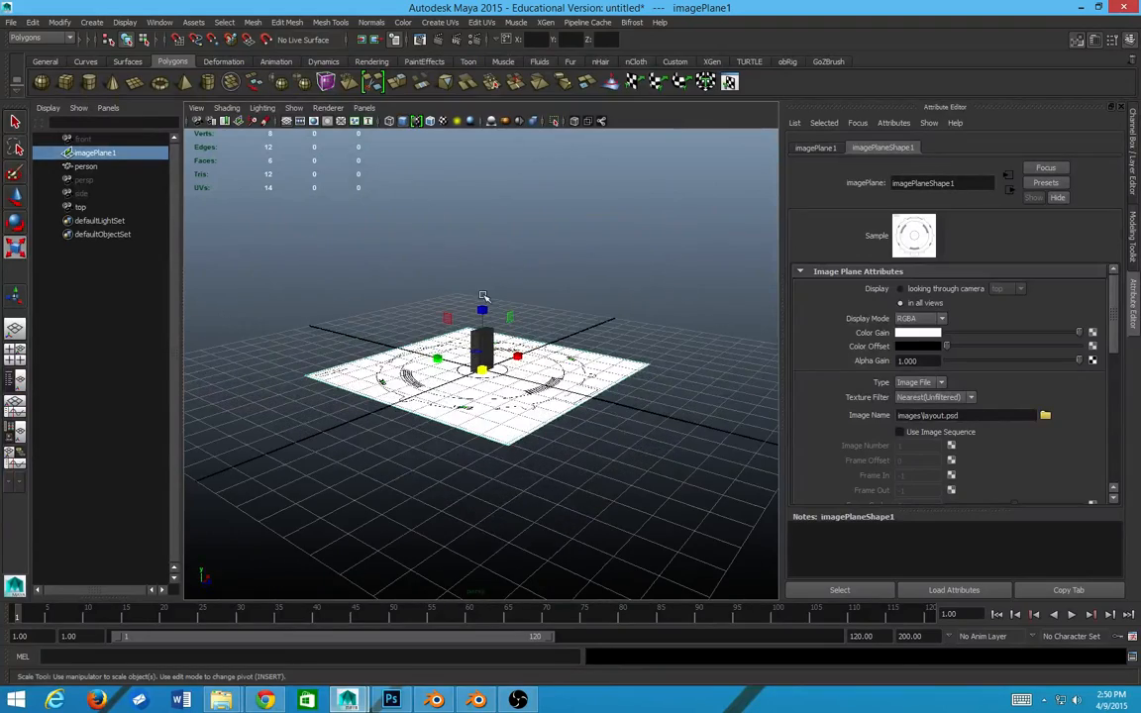
{"action": "left_click_drag", "start_coordinate": [513, 358], "coordinate": [455, 401], "text": "alt"}
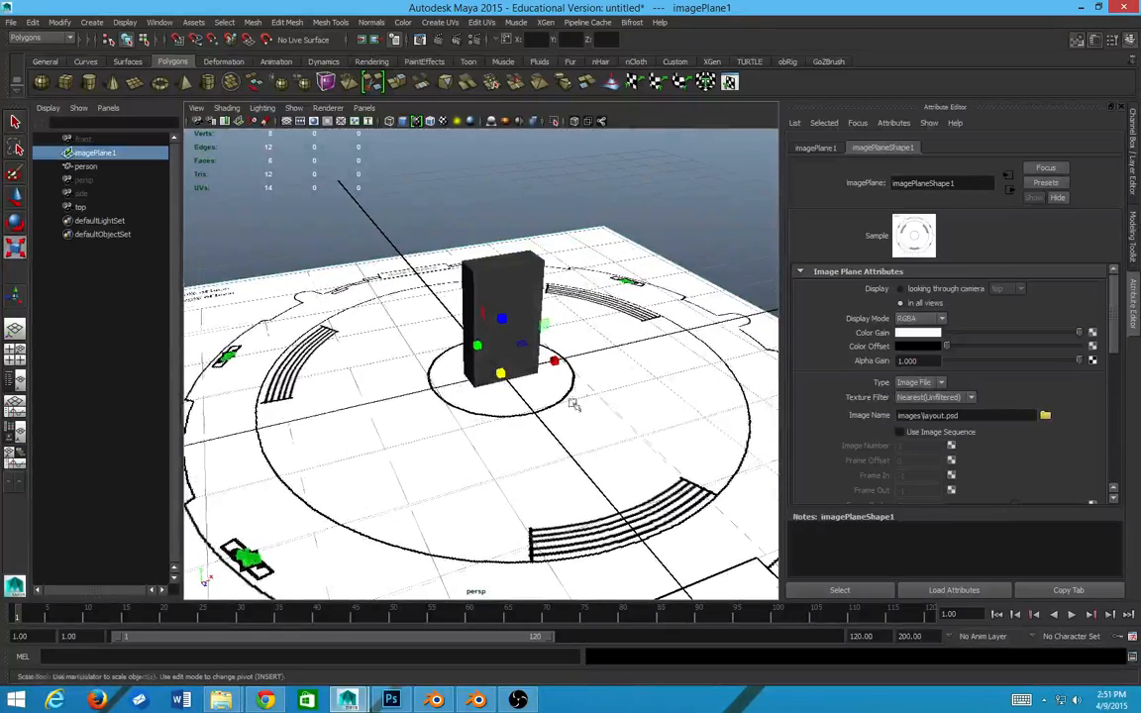
{"action": "left_click_drag", "start_coordinate": [576, 402], "coordinate": [540, 459], "text": "alt"}
{"action": "scroll", "coordinate": [540, 459], "scroll_direction": "up", "scroll_amount": 5}
{"action": "scroll", "coordinate": [564, 311], "scroll_direction": "down", "scroll_amount": 5}
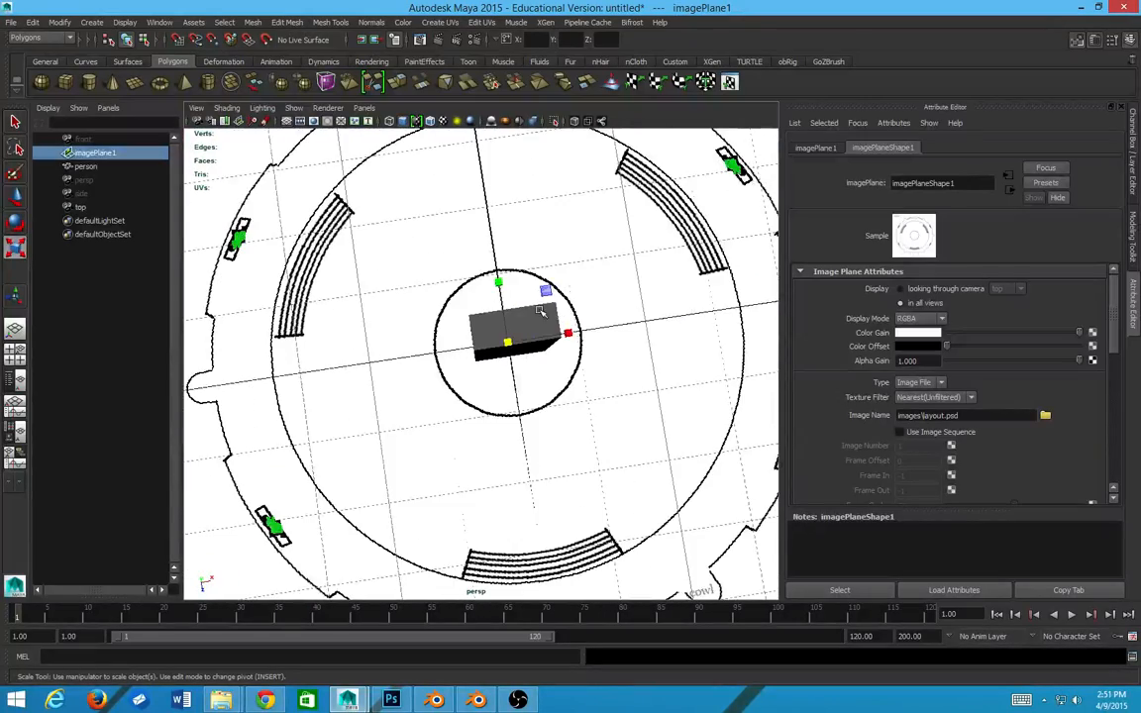
{"action": "key", "text": "w"}
{"action": "left_click", "coordinate": [520, 410]}
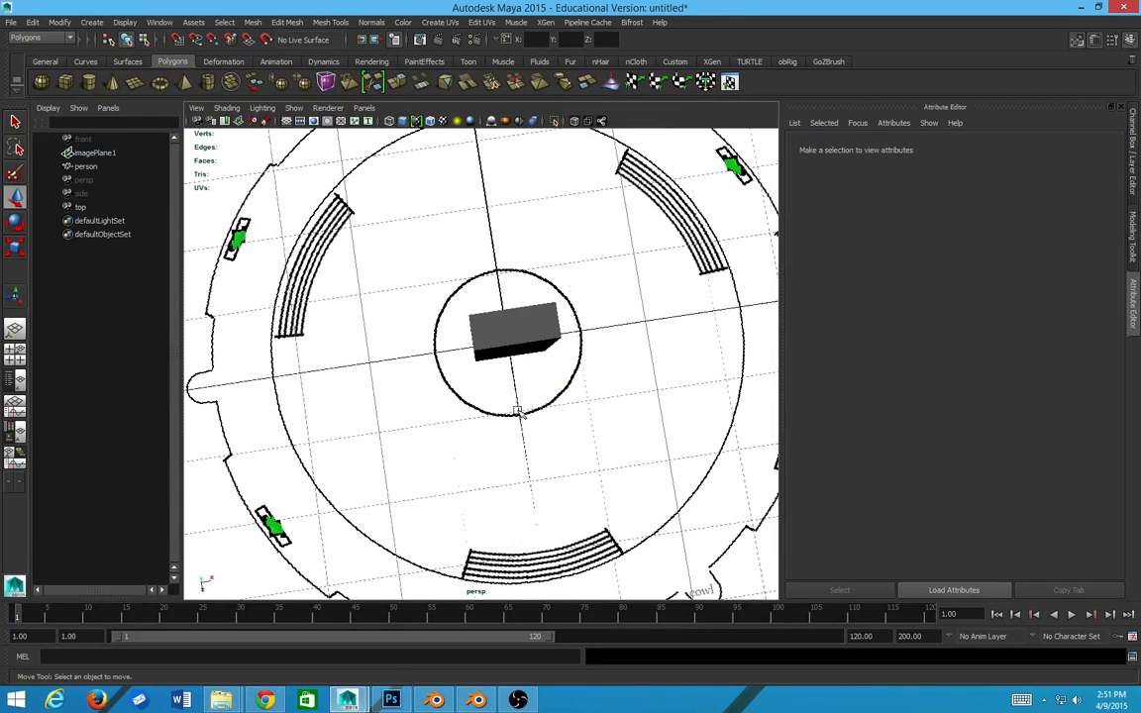
{"action": "left_click", "coordinate": [94, 153]}
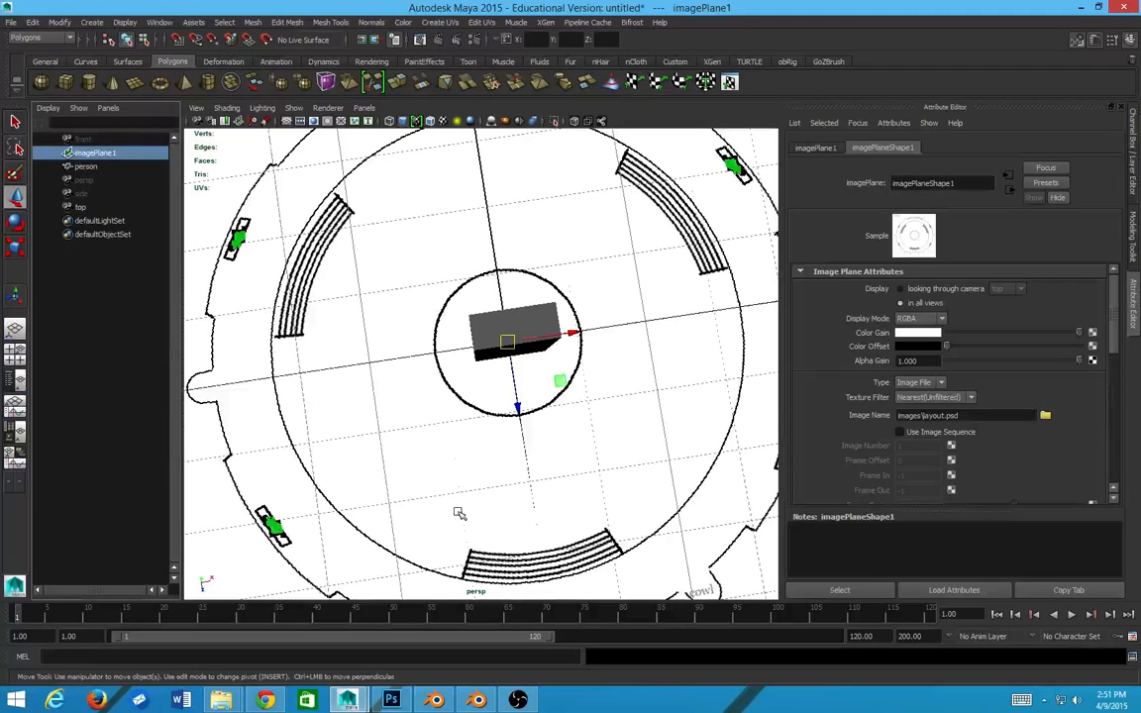
{"action": "left_click_drag", "start_coordinate": [524, 410], "coordinate": [526, 451]}
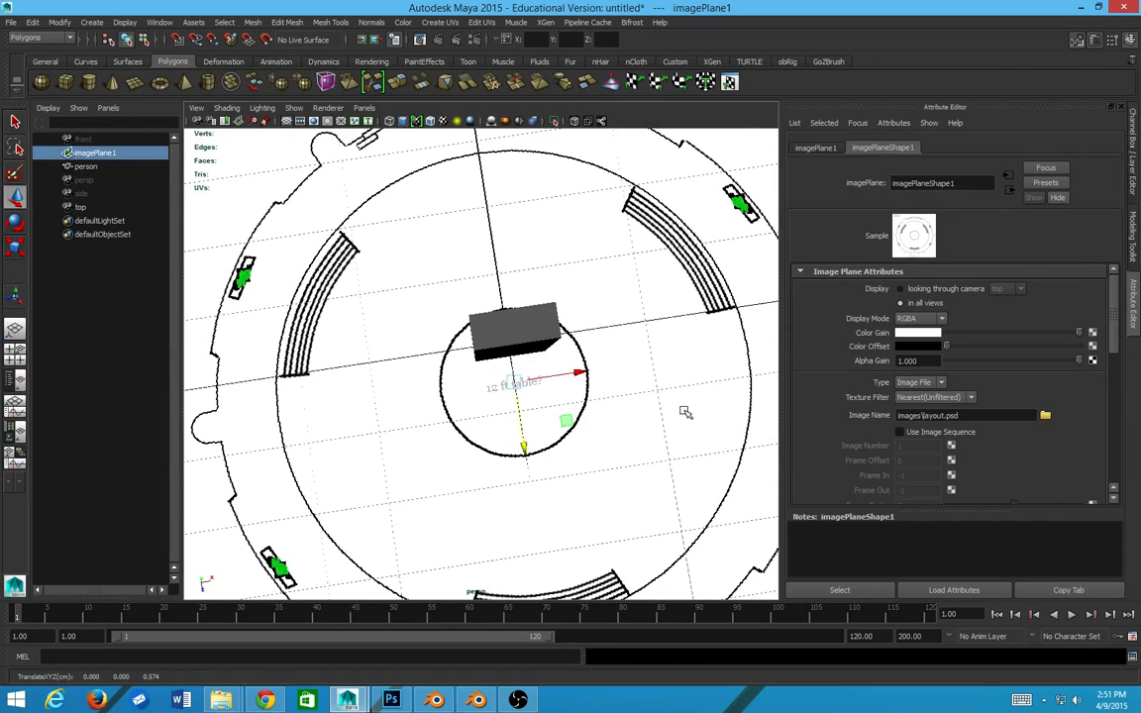
{"action": "left_click_drag", "start_coordinate": [686, 412], "coordinate": [471, 333], "text": "alt"}
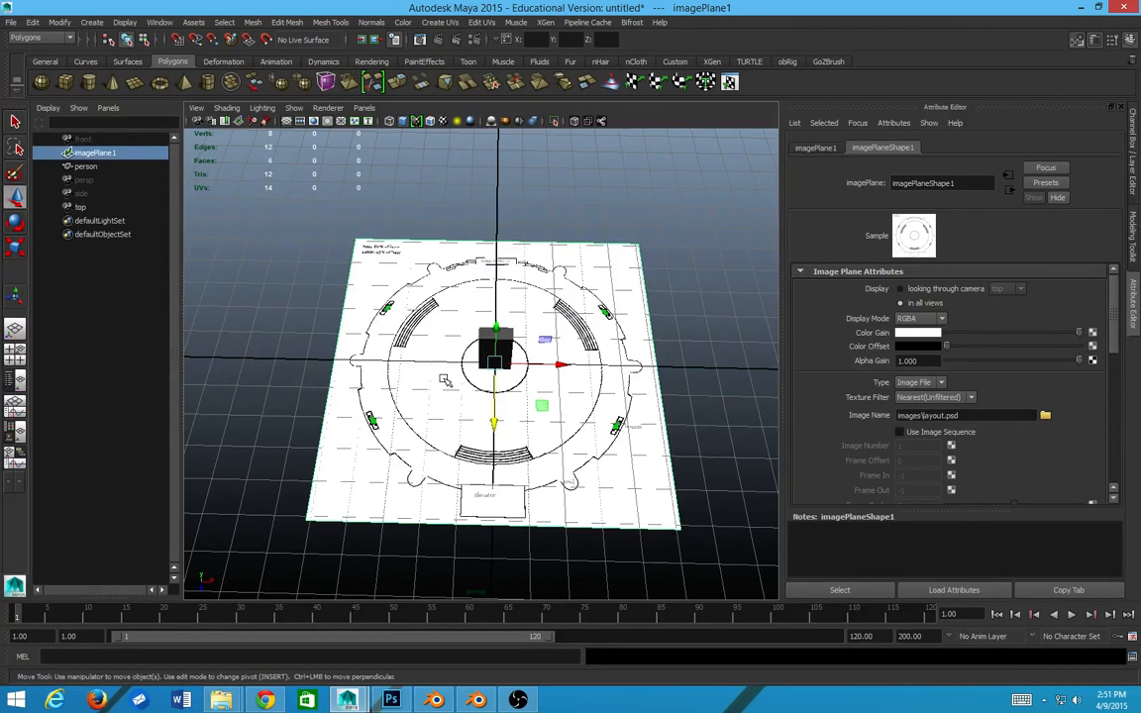
- Scale the image plane up uniformly by about 1.48 so the layout surrounds the person box at a larger size
{"action": "key", "text": "e"}
{"action": "key", "text": "r"}
{"action": "left_click_drag", "start_coordinate": [495, 364], "coordinate": [606, 382]}
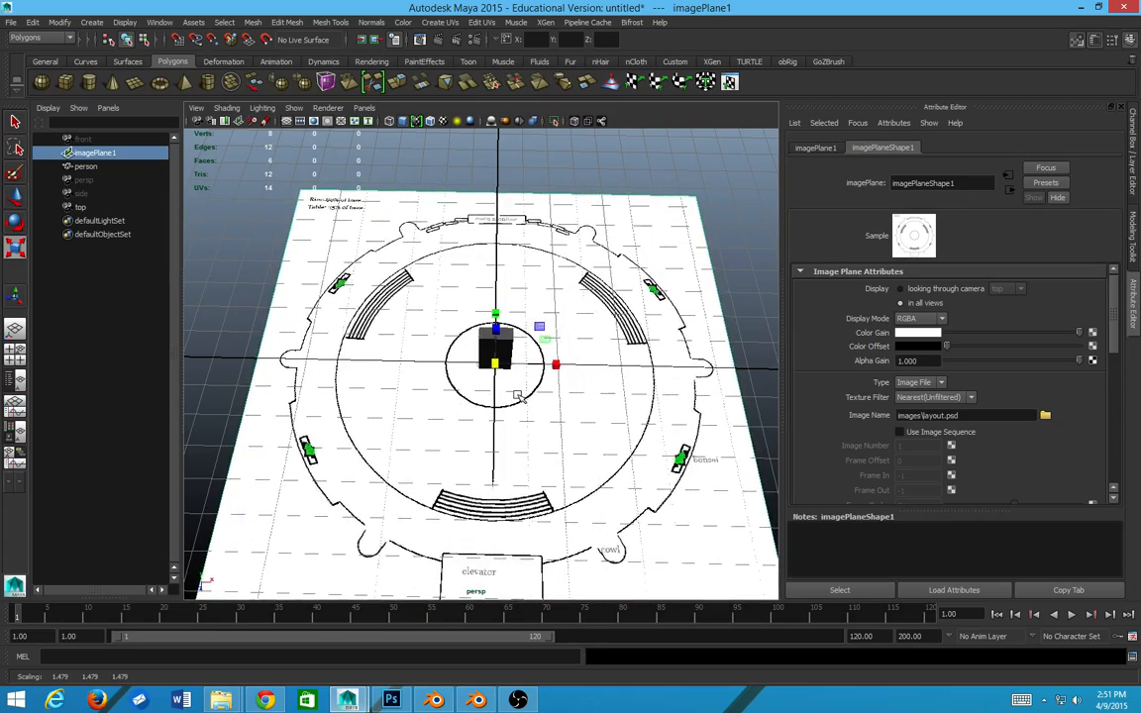
{"action": "scroll", "coordinate": [518, 396], "scroll_direction": "up", "scroll_amount": 5}
{"action": "mouse_move", "coordinate": [521, 394]}
{"action": "left_mouse_down", "text": "alt"}
{"action": "mouse_move", "coordinate": [530, 329]}
{"action": "mouse_move", "coordinate": [528, 374]}
{"action": "left_mouse_up", "text": "alt"}
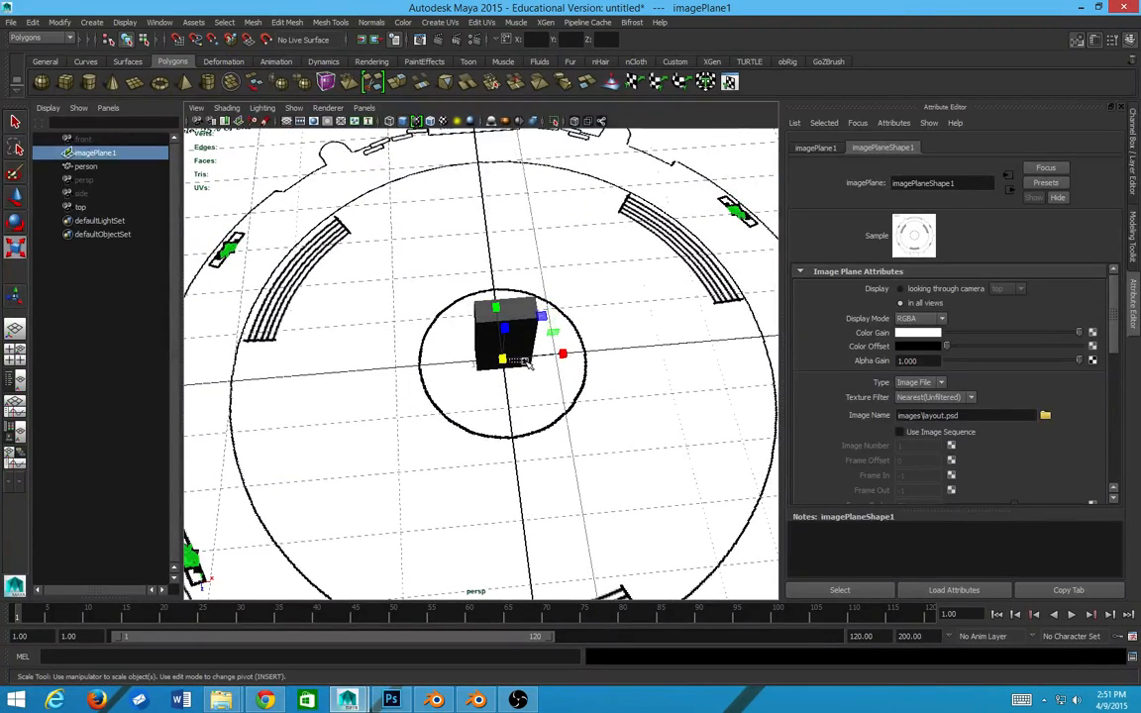
{"action": "left_click", "coordinate": [512, 364]}
{"action": "left_click", "coordinate": [95, 153]}
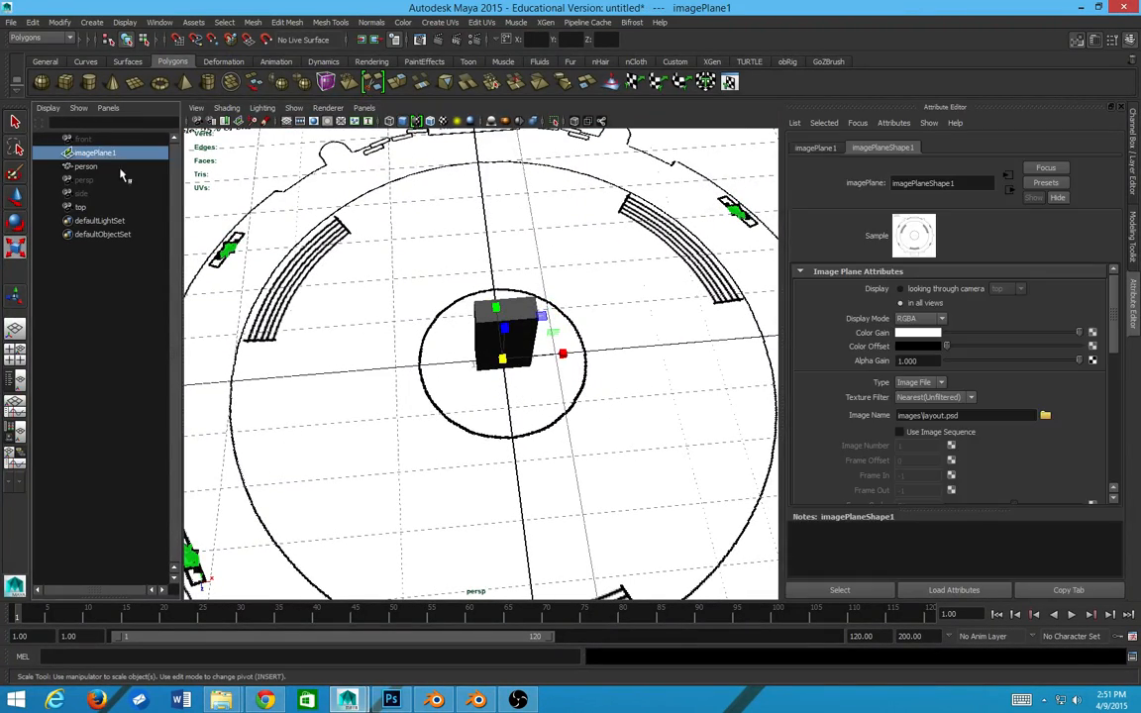
{"action": "left_click_drag", "start_coordinate": [504, 360], "coordinate": [520, 324]}
{"action": "scroll", "coordinate": [574, 357], "scroll_direction": "down", "scroll_amount": 5}
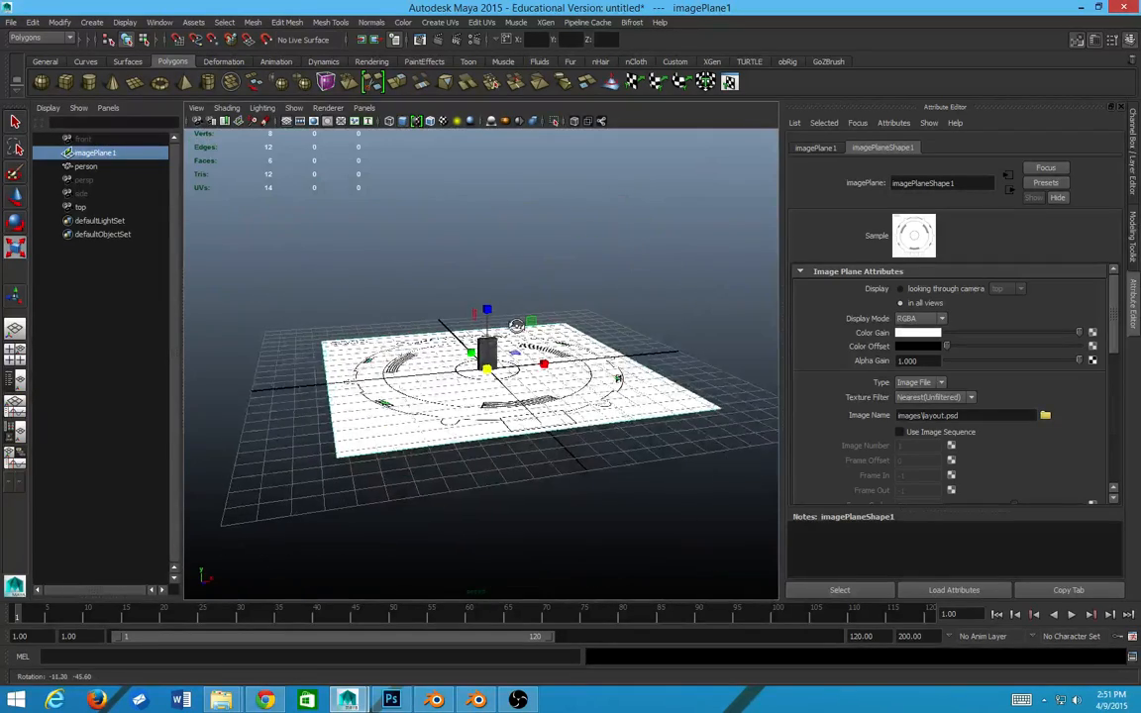
- Reselect the image plane and examine the layout's scale against the person box from several angles
{"action": "scroll", "coordinate": [373, 365], "scroll_direction": "up", "scroll_amount": 6}
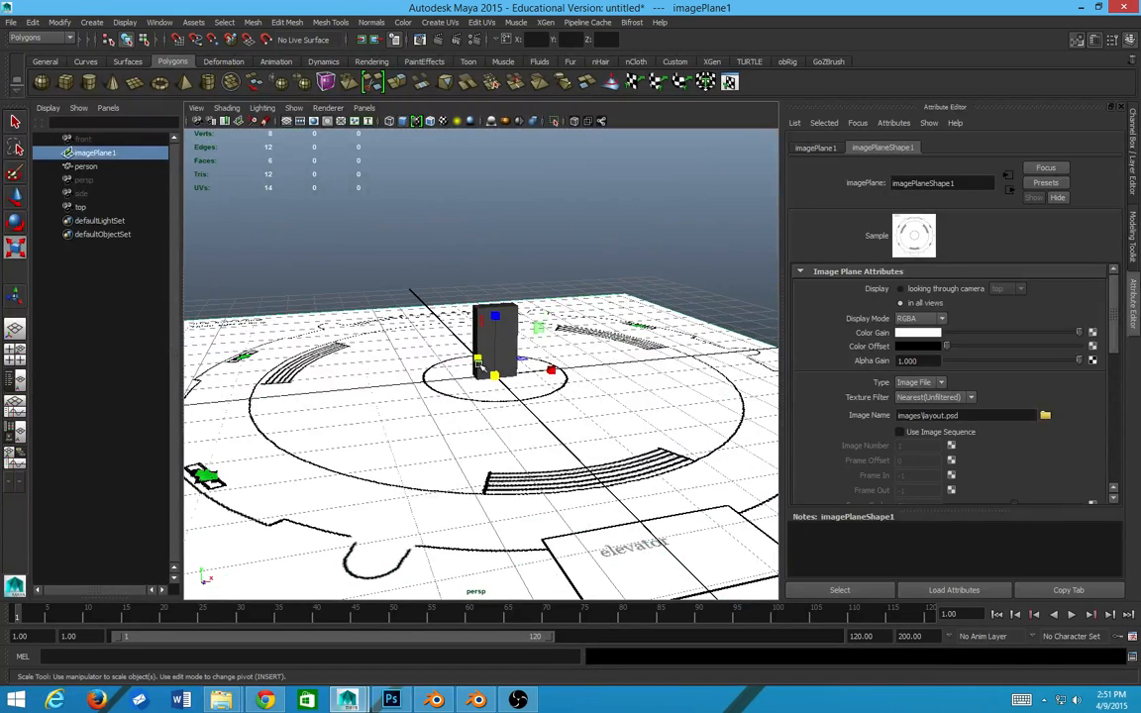
{"action": "left_click", "coordinate": [486, 357]}
{"action": "left_click", "coordinate": [453, 403]}
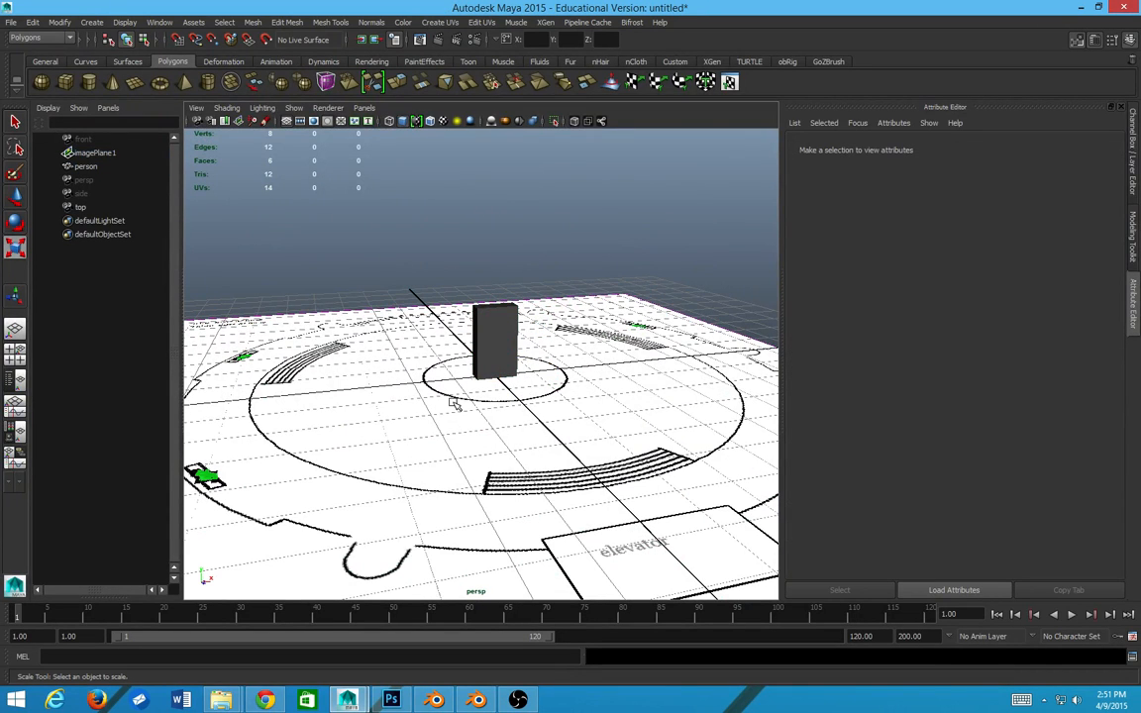
{"action": "left_click", "coordinate": [95, 154]}
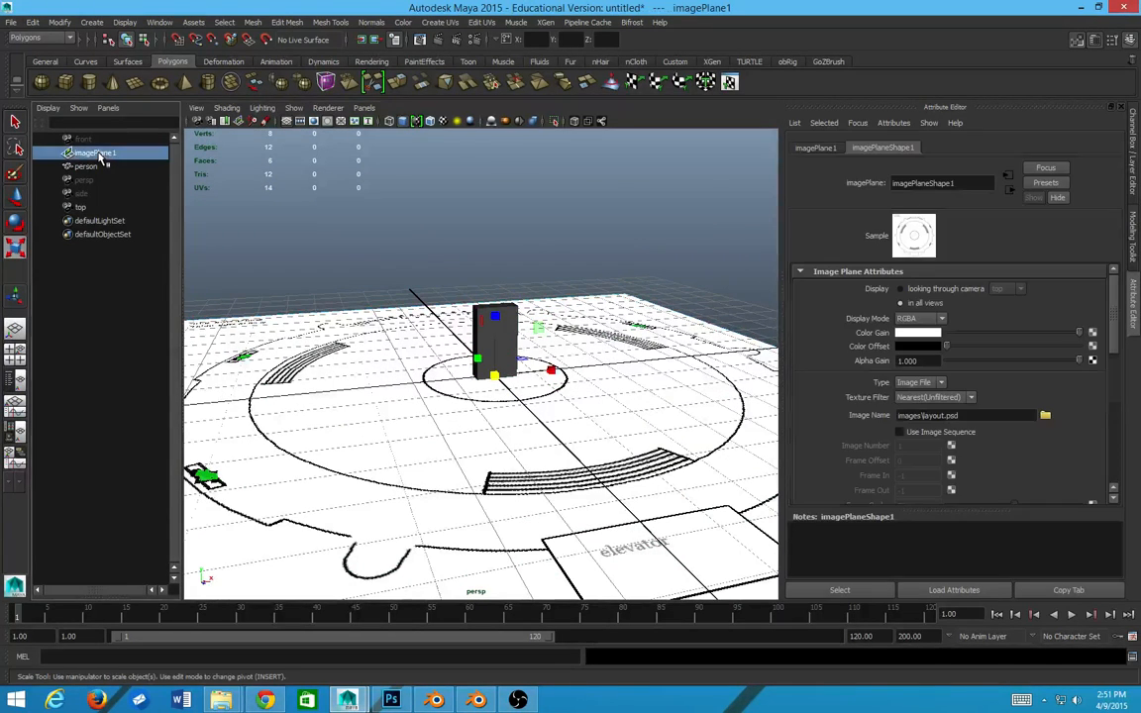
{"action": "scroll", "coordinate": [485, 466], "scroll_direction": "up", "scroll_amount": 3}
{"action": "left_click_drag", "start_coordinate": [495, 406], "coordinate": [667, 448], "text": "alt"}
{"action": "scroll", "coordinate": [552, 450], "scroll_direction": "down", "scroll_amount": 4}
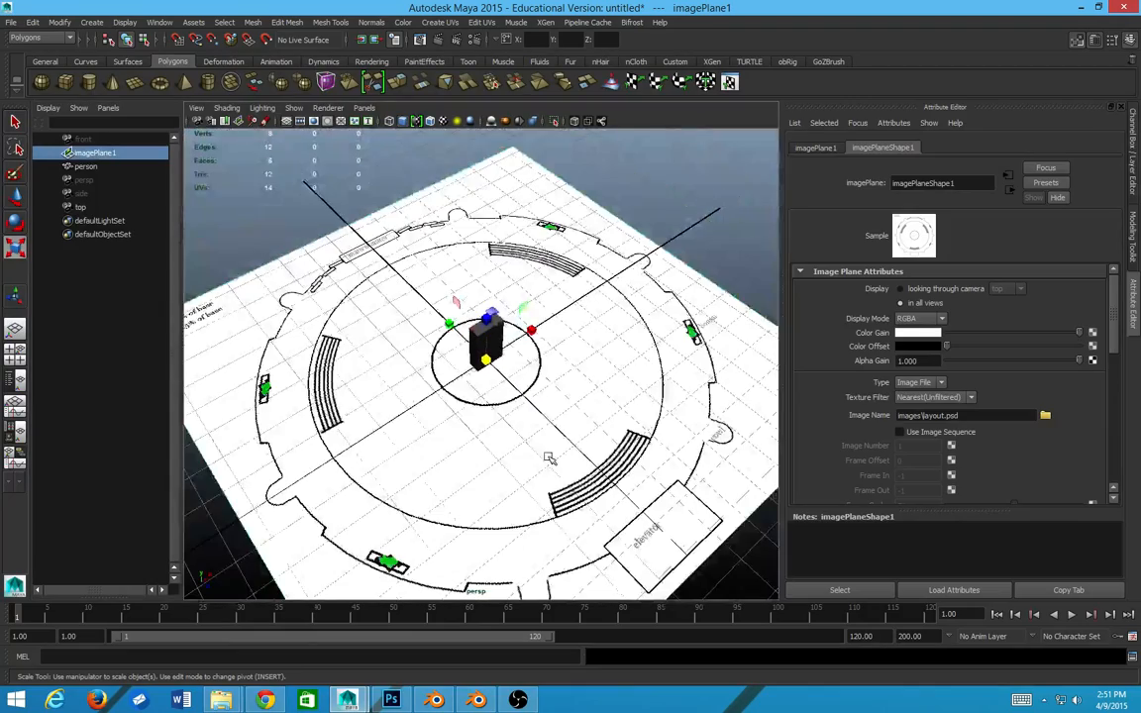
{"action": "left_click_drag", "start_coordinate": [580, 389], "coordinate": [535, 393], "text": "alt"}
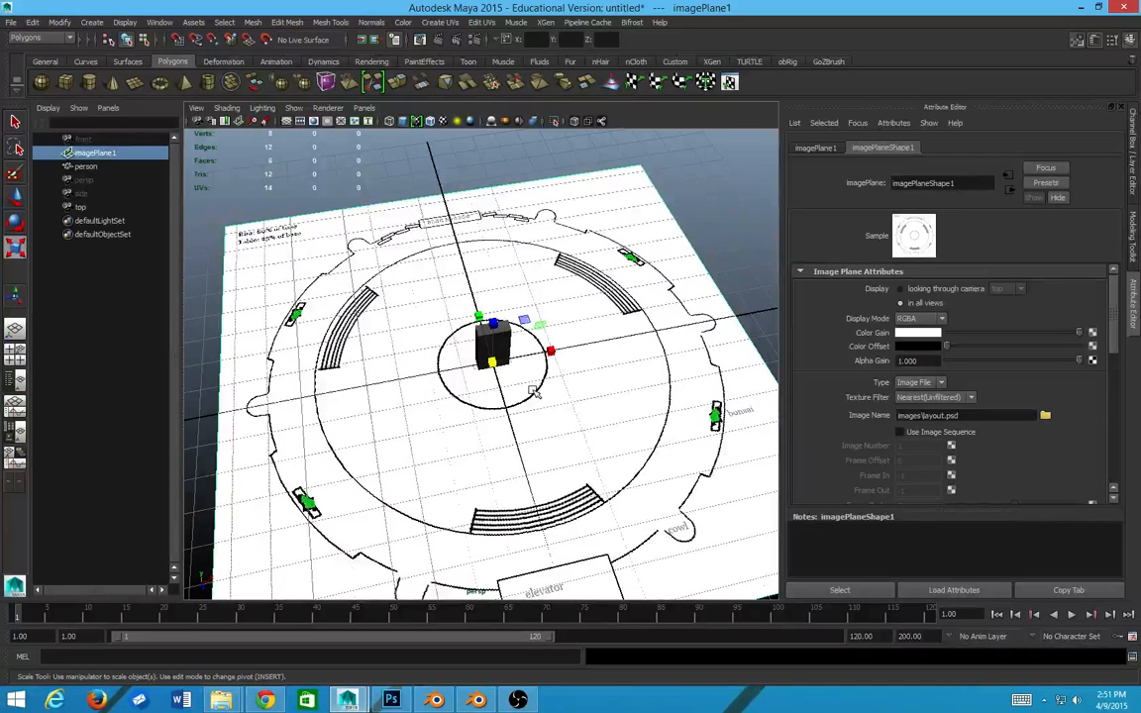
- Toggle back and forth between component and object selection modes, ending in object mode
{"action": "right_click_drag", "start_coordinate": [505, 342], "coordinate": [548, 328]}
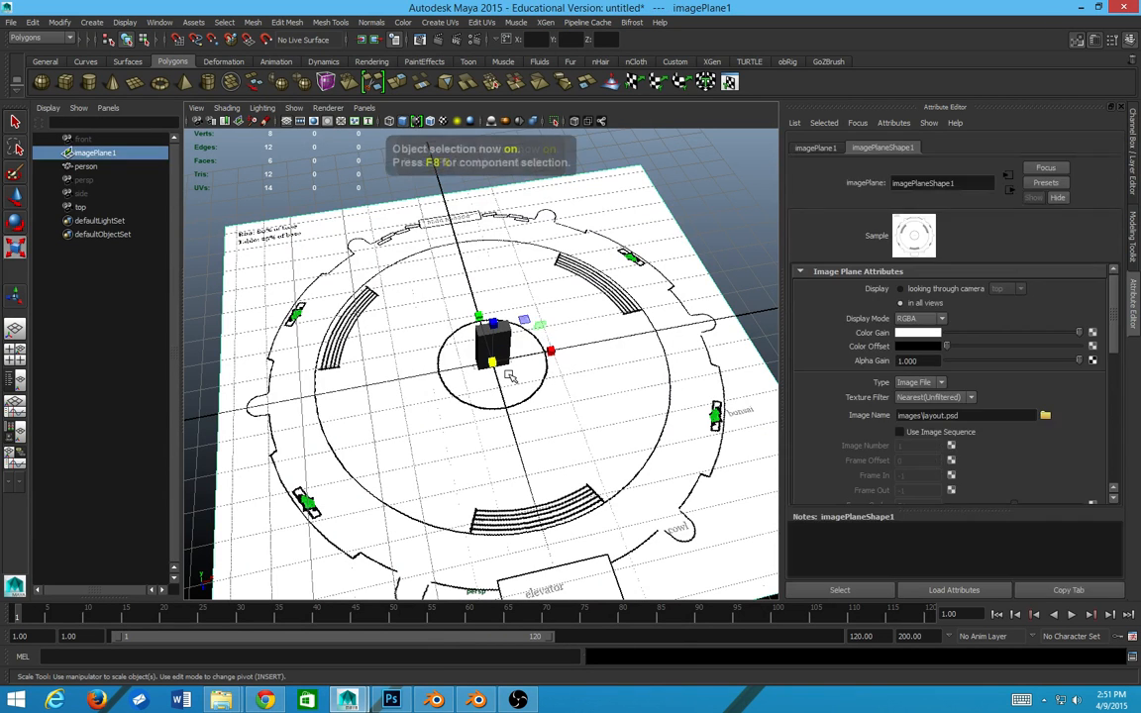
{"action": "key", "text": "F8"}
{"action": "key", "text": "F8"}
{"action": "key", "text": "F8"}
{"action": "key", "text": "F8"}
{"action": "key", "text": "F8"}
{"action": "key", "text": "F8"}
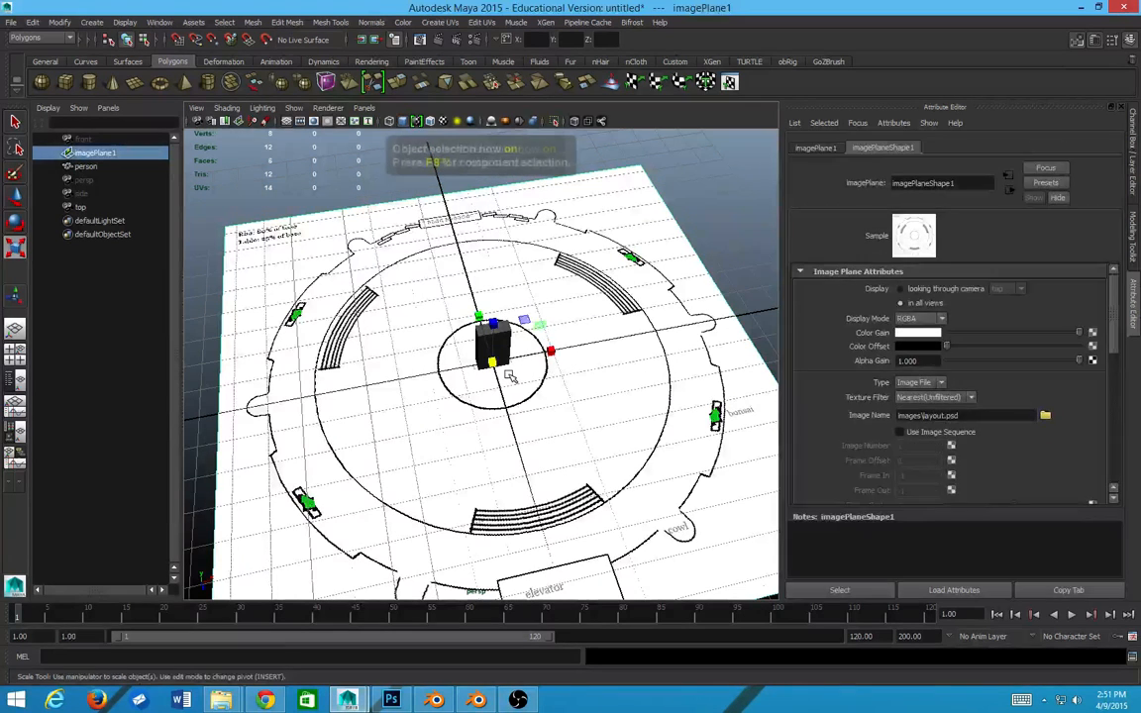
{"action": "key", "text": "F8"}
{"action": "key", "text": "F8"}
{"action": "key", "text": "F8"}
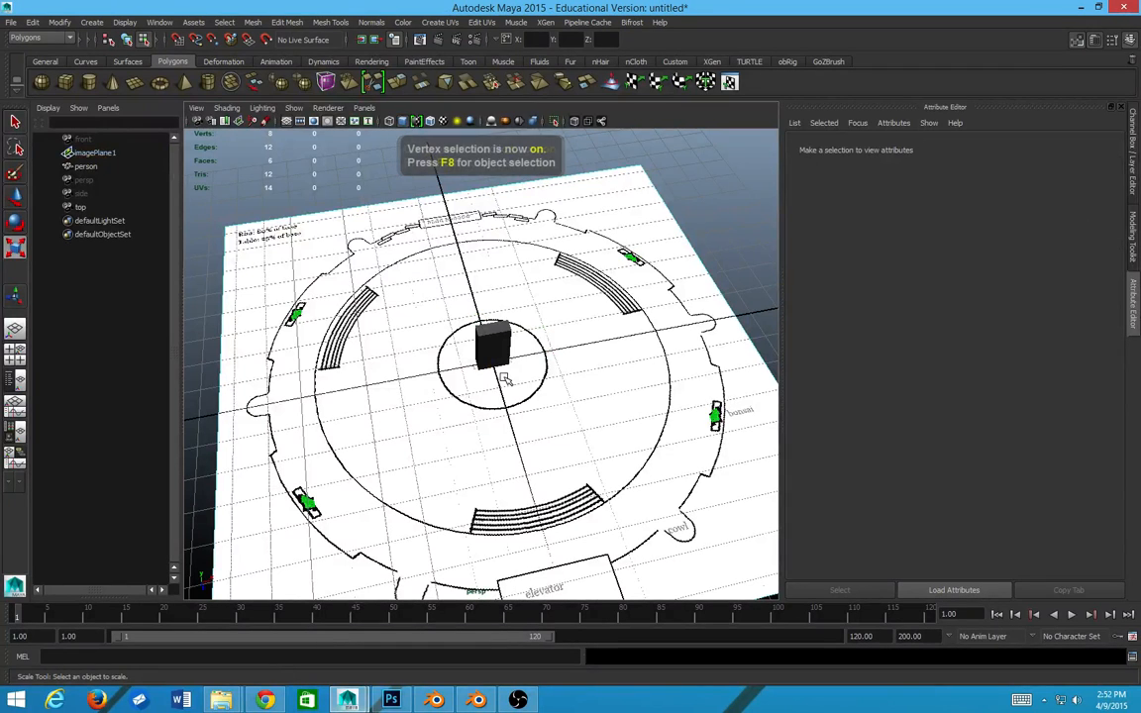
{"action": "key", "text": "F8"}
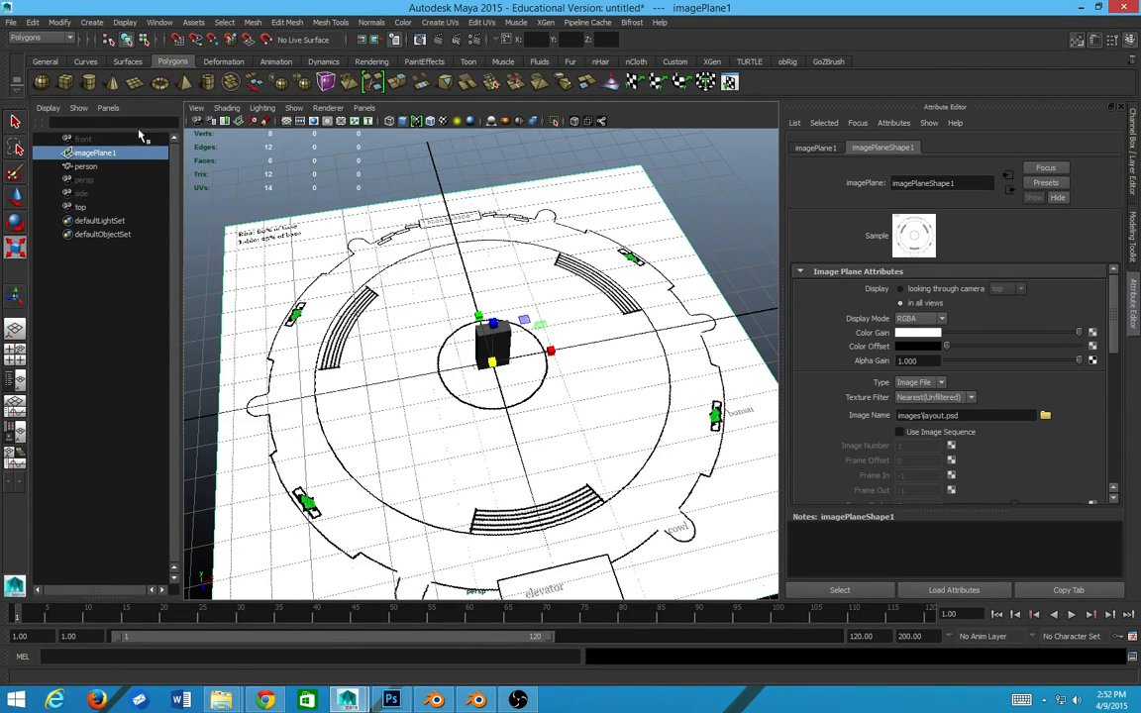
- Examine the layout's proportions around the person box, including the stairs, the central circle and the bonsai side
{"action": "scroll", "coordinate": [503, 418], "scroll_direction": "up", "scroll_amount": 4}
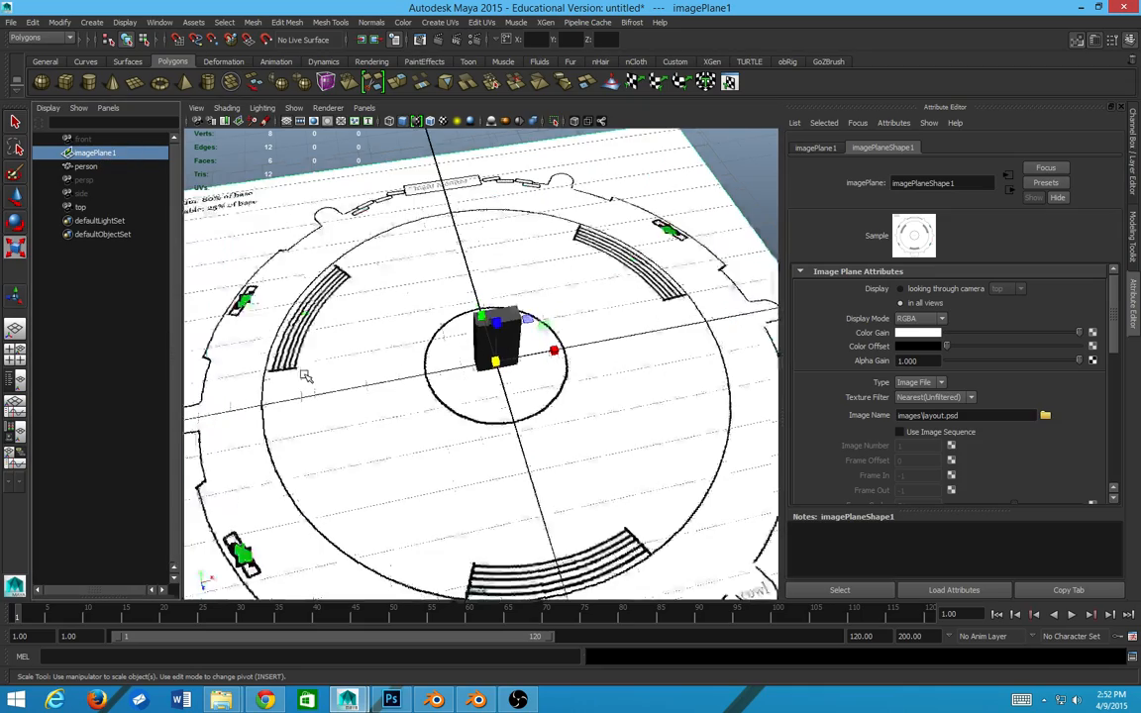
{"action": "left_click_drag", "start_coordinate": [503, 419], "coordinate": [585, 403], "text": "alt"}
{"action": "scroll", "coordinate": [505, 381], "scroll_direction": "up", "scroll_amount": 6}
{"action": "scroll", "coordinate": [504, 381], "scroll_direction": "down", "scroll_amount": 4}
{"action": "key", "text": "e"}
{"action": "key", "text": "r"}
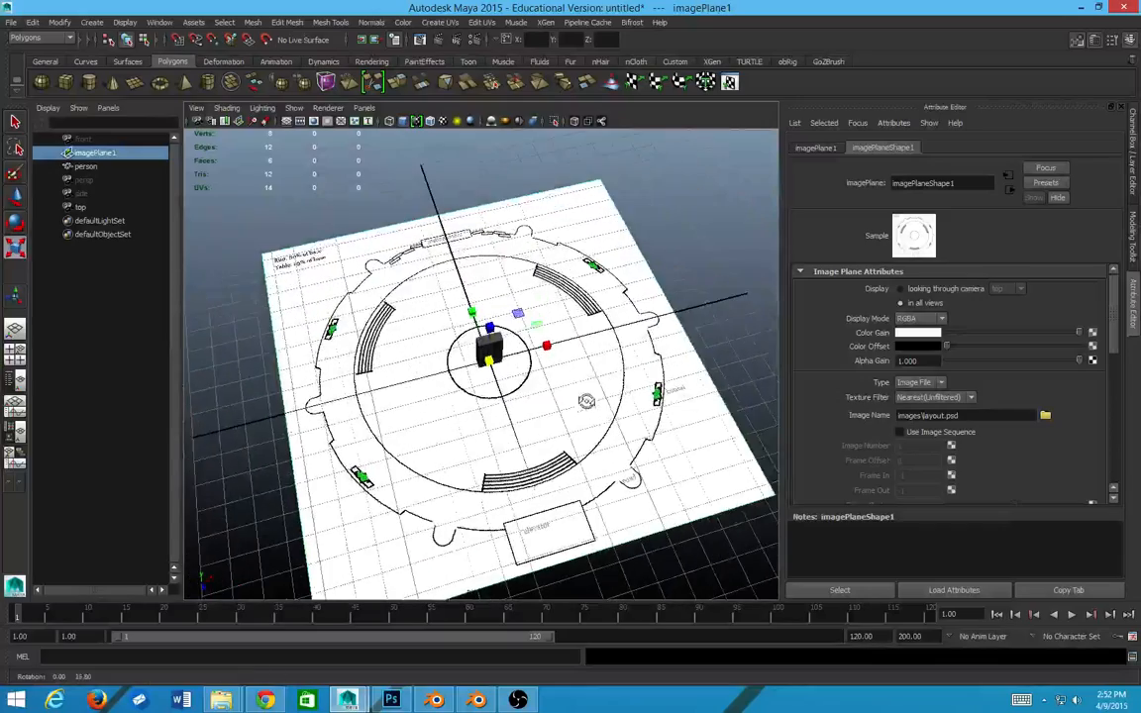
{"action": "scroll", "coordinate": [604, 385], "scroll_direction": "up", "scroll_amount": 5}
{"action": "middle_click_drag", "start_coordinate": [660, 333], "coordinate": [449, 401], "text": "alt"}
{"action": "scroll", "coordinate": [448, 400], "scroll_direction": "up", "scroll_amount": 3}
{"action": "middle_click_drag", "start_coordinate": [542, 367], "coordinate": [472, 383], "text": "alt"}
{"action": "scroll", "coordinate": [471, 382], "scroll_direction": "down", "scroll_amount": 3}
{"action": "left_click_drag", "start_coordinate": [472, 382], "coordinate": [497, 356], "text": "alt"}
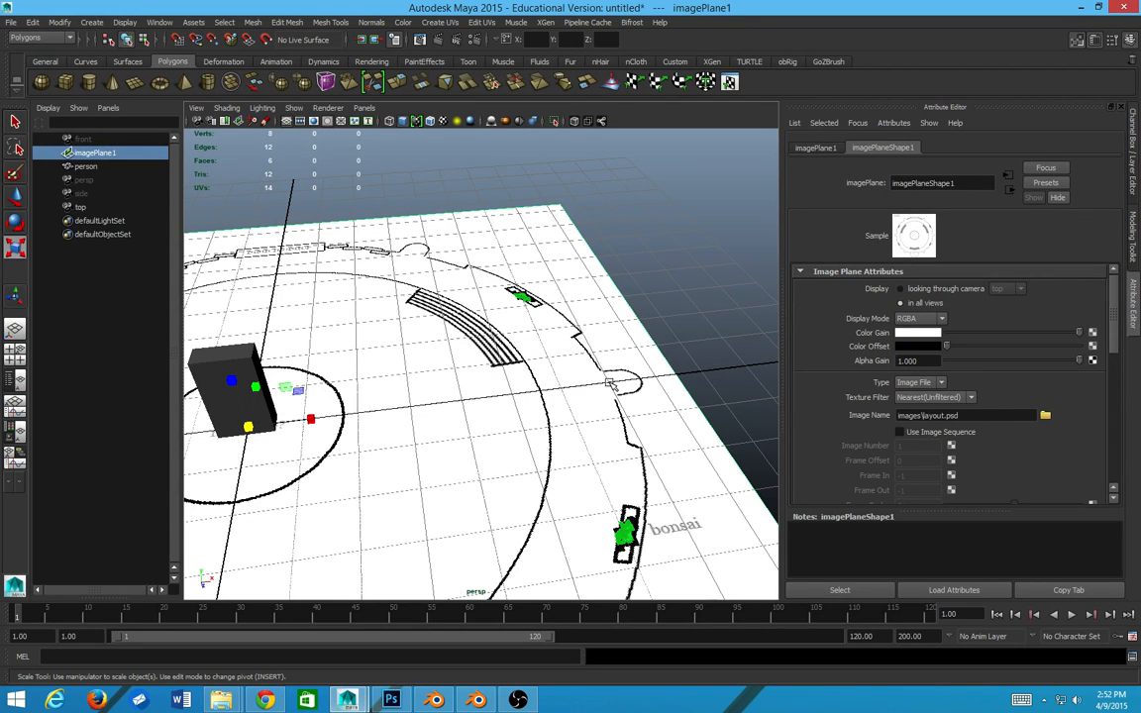
- Fine-tune the image plane's uniform scale to about 1.66 against the person box, and deselect it
{"action": "left_click_drag", "start_coordinate": [247, 426], "coordinate": [249, 428]}
{"action": "scroll", "coordinate": [290, 428], "scroll_direction": "down", "scroll_amount": 5}
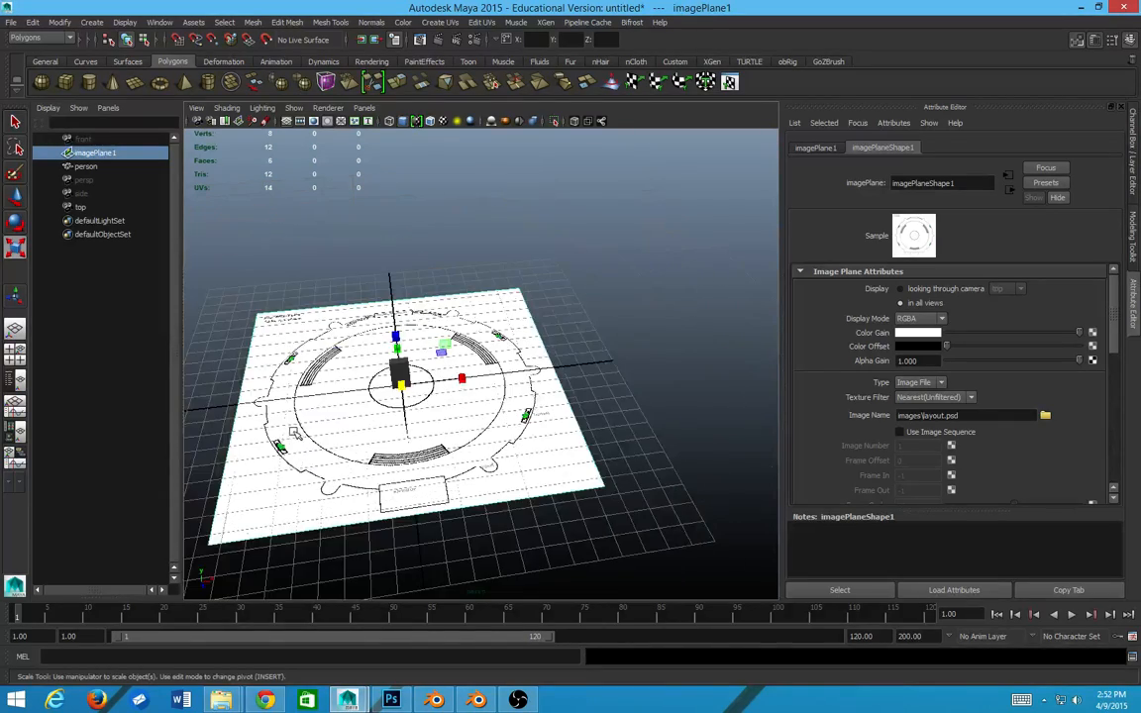
{"action": "scroll", "coordinate": [295, 428], "scroll_direction": "up", "scroll_amount": 3}
{"action": "left_click_drag", "start_coordinate": [375, 393], "coordinate": [375, 379], "text": "alt"}
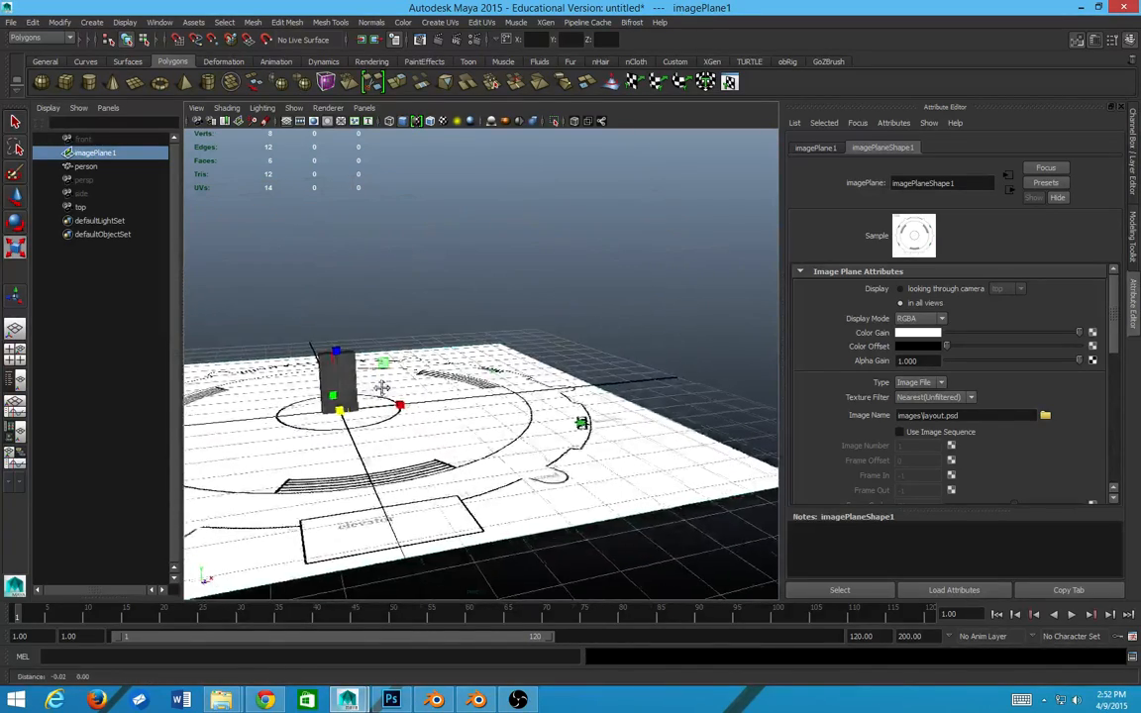
{"action": "middle_click_drag", "start_coordinate": [375, 379], "coordinate": [512, 394], "text": "alt"}
{"action": "left_click", "coordinate": [351, 292]}
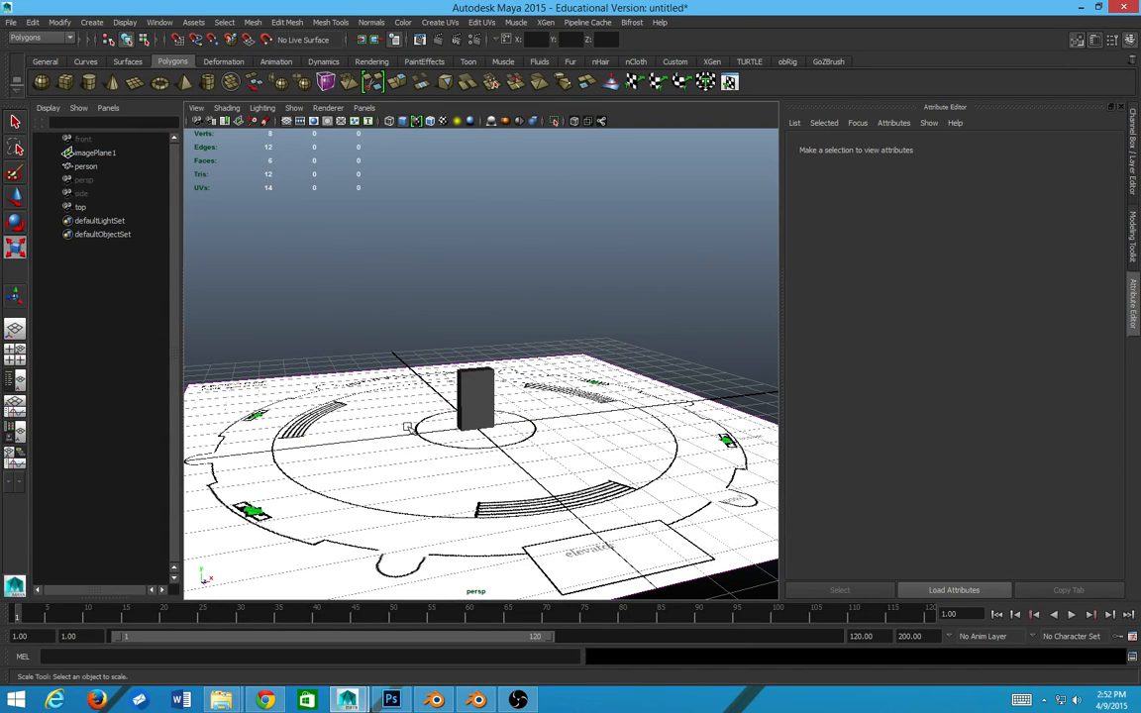
- Create a polygon cylinder at the centre of the layout, around the person box
{"action": "left_click_drag", "start_coordinate": [408, 446], "coordinate": [287, 444], "text": "alt"}
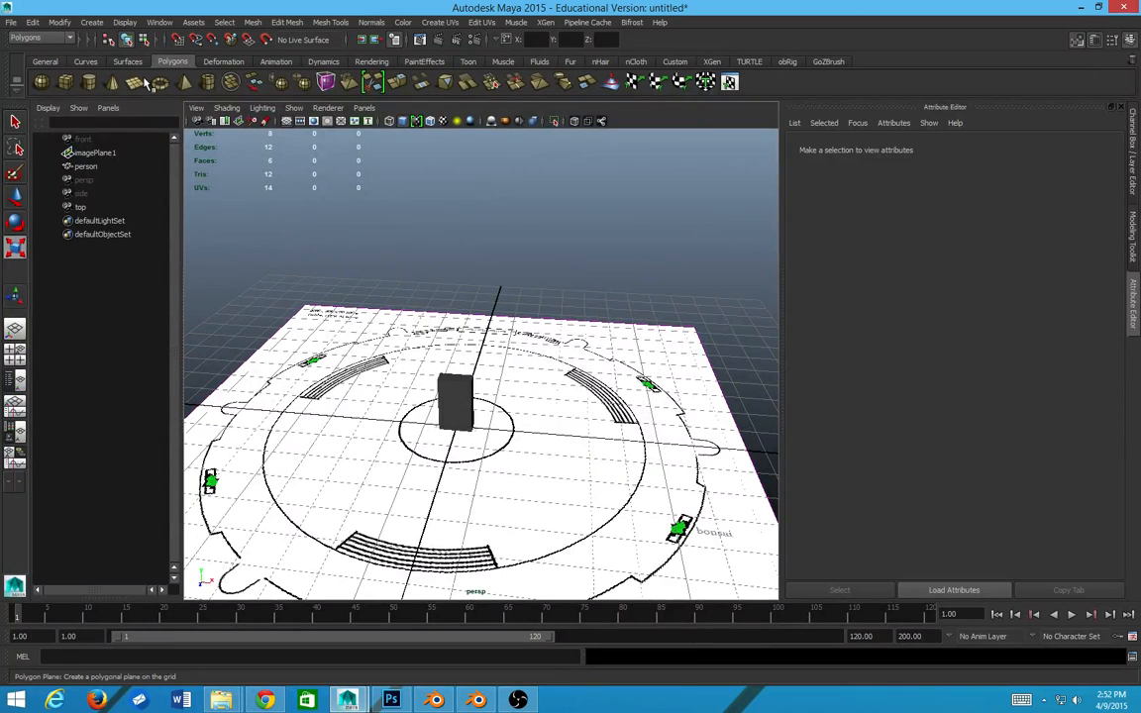
{"action": "left_click", "coordinate": [88, 82]}
{"action": "scroll", "coordinate": [443, 318], "scroll_direction": "up", "scroll_amount": 5}
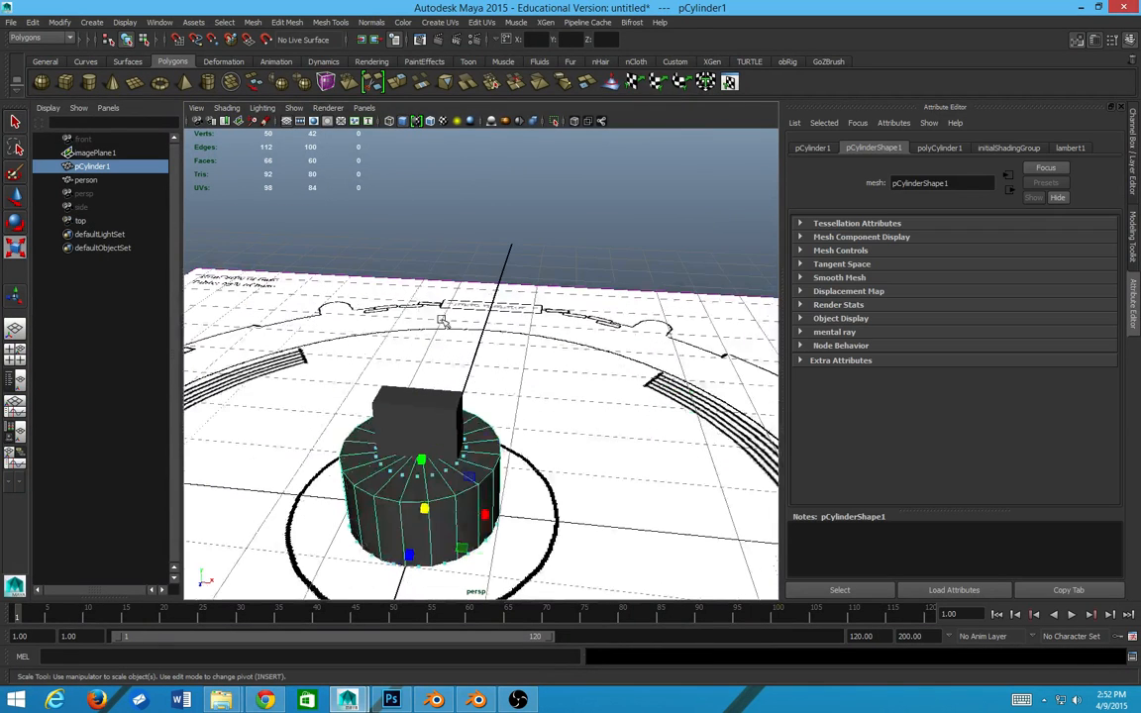
{"action": "middle_click_drag", "start_coordinate": [507, 349], "coordinate": [530, 269], "text": "alt"}
{"action": "scroll", "coordinate": [544, 269], "scroll_direction": "up", "scroll_amount": 2}
{"action": "scroll", "coordinate": [545, 273], "scroll_direction": "down", "scroll_amount": 3}
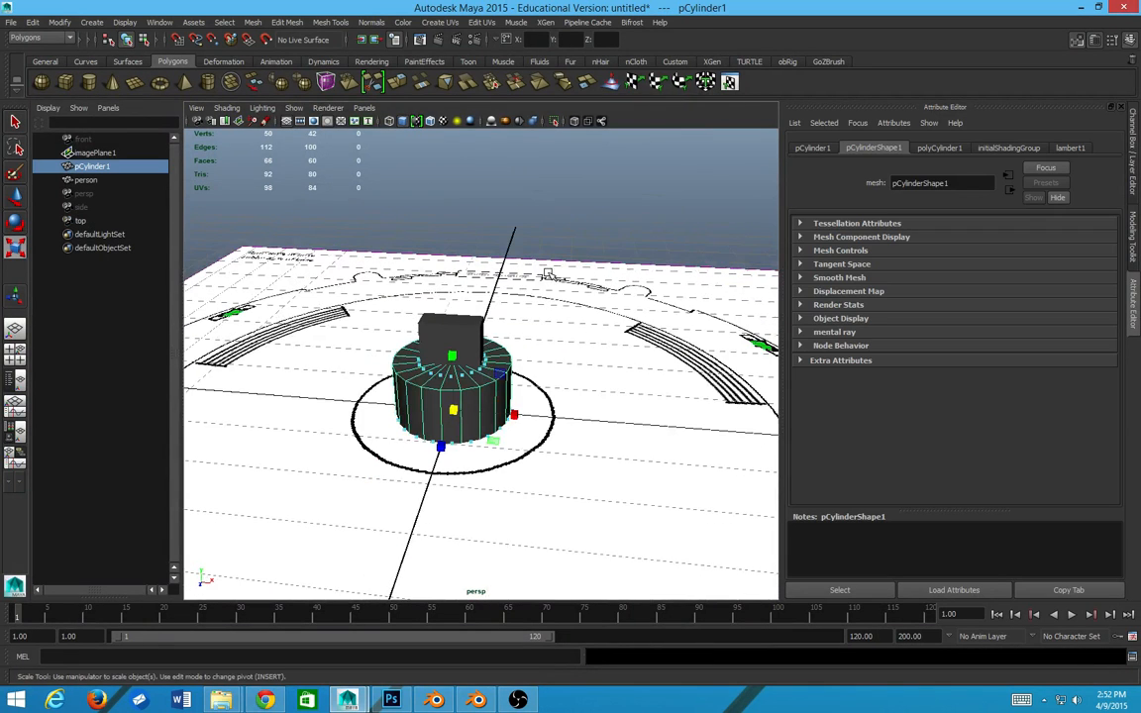
- Reveal the cylinder's construction inputs, showing its radius, height and subdivision settings
{"action": "key", "text": "ctrl+a"}
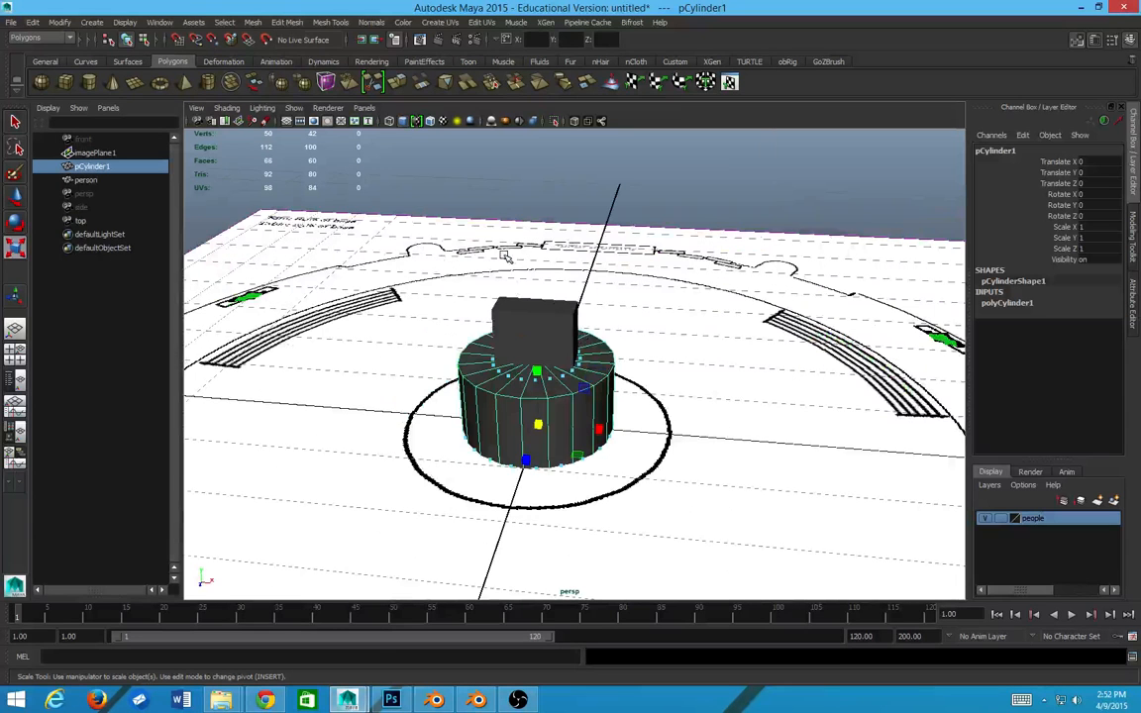
{"action": "left_click", "coordinate": [1000, 303]}
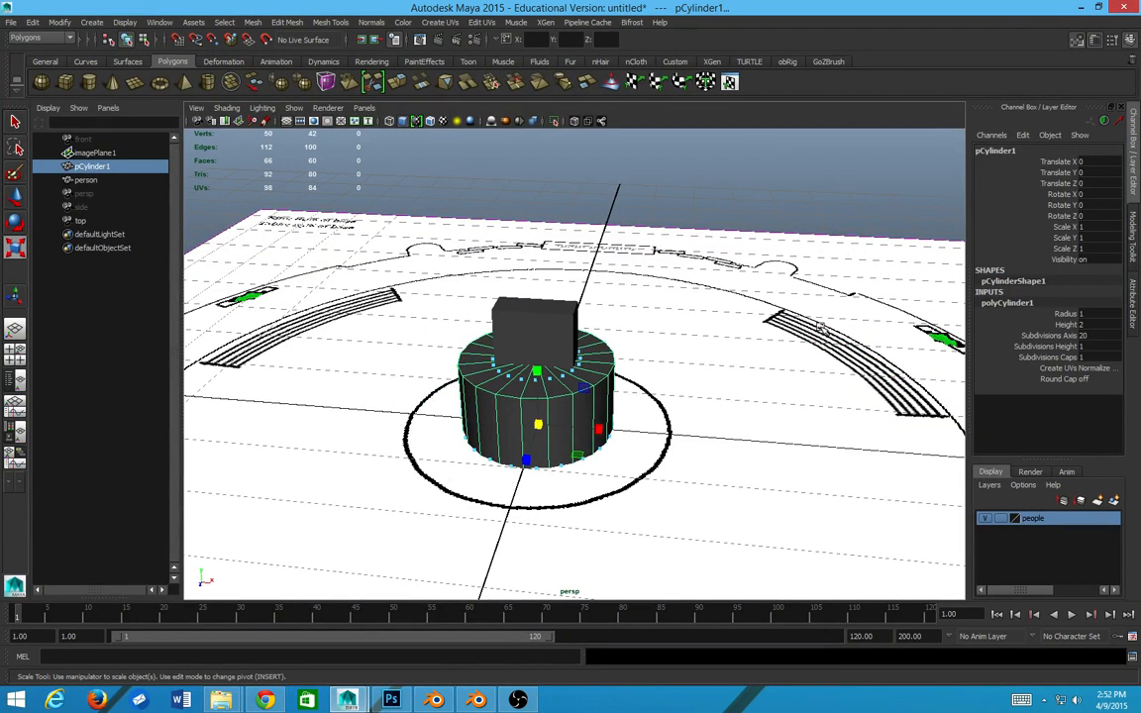
{"action": "key", "text": "ctrl+a"}
{"action": "key", "text": "ctrl+a"}
{"action": "double_click", "coordinate": [1008, 303]}
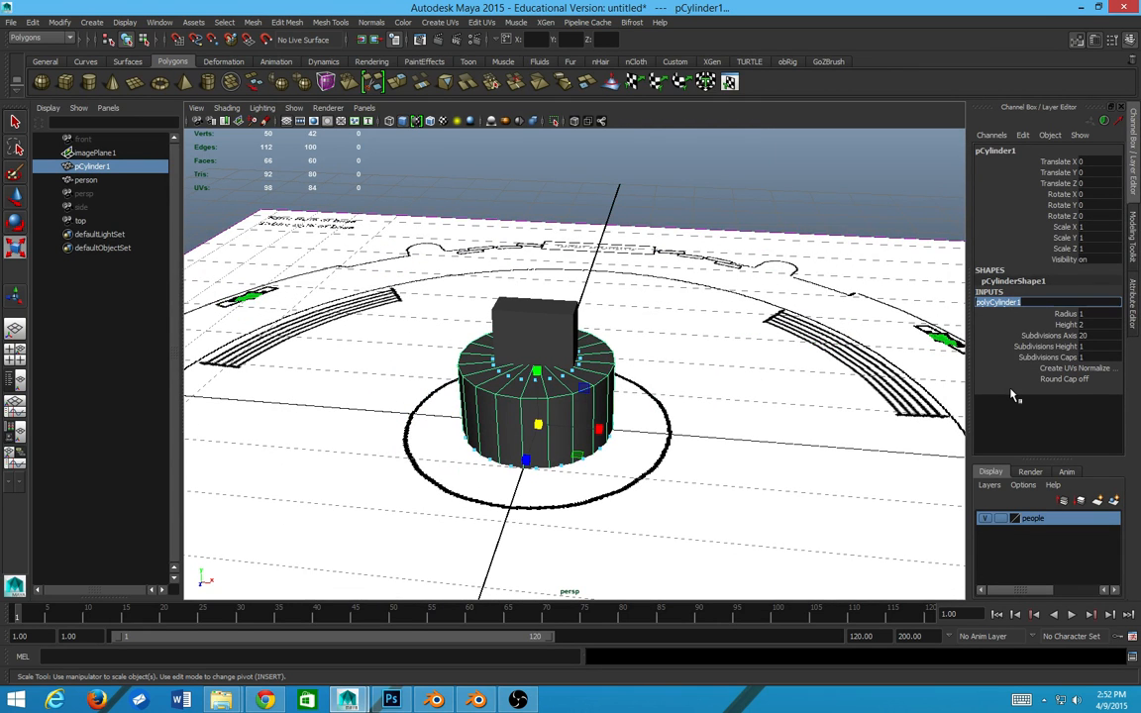
{"action": "left_click", "coordinate": [997, 294]}
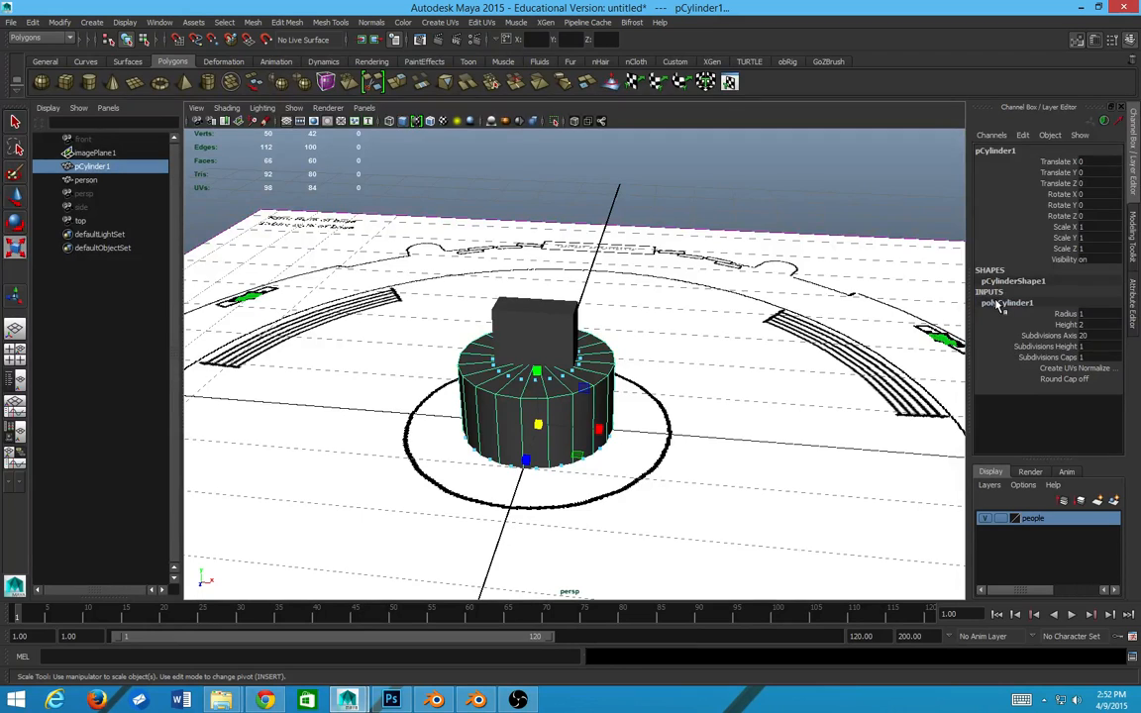
{"action": "double_click", "coordinate": [1008, 281]}
{"action": "left_click", "coordinate": [1007, 308]}
- Increase the cylinder's radius to 1.9 so it covers the layout's central circle
{"action": "double_click", "coordinate": [1081, 315]}
{"action": "left_click", "coordinate": [1067, 314]}
{"action": "middle_click_drag", "start_coordinate": [739, 425], "coordinate": [662, 427]}
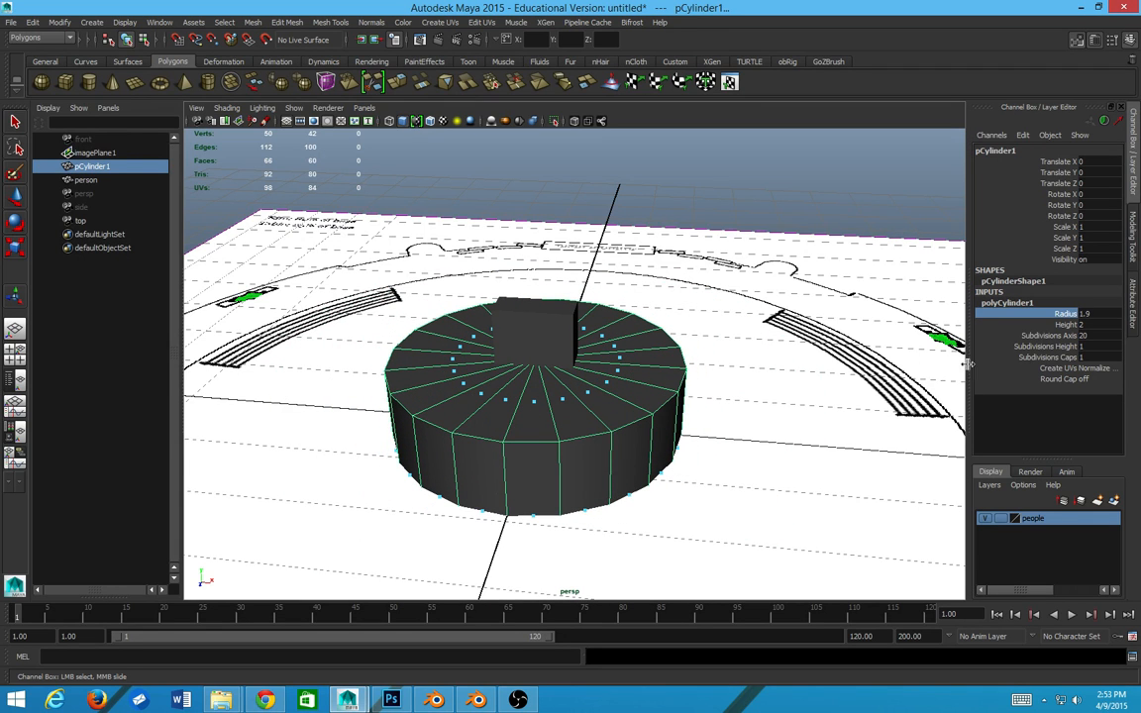
- Flatten the cylinder into a thin disc by setting its height to 0.01
{"action": "left_click", "coordinate": [1072, 325]}
{"action": "double_click", "coordinate": [1083, 325]}
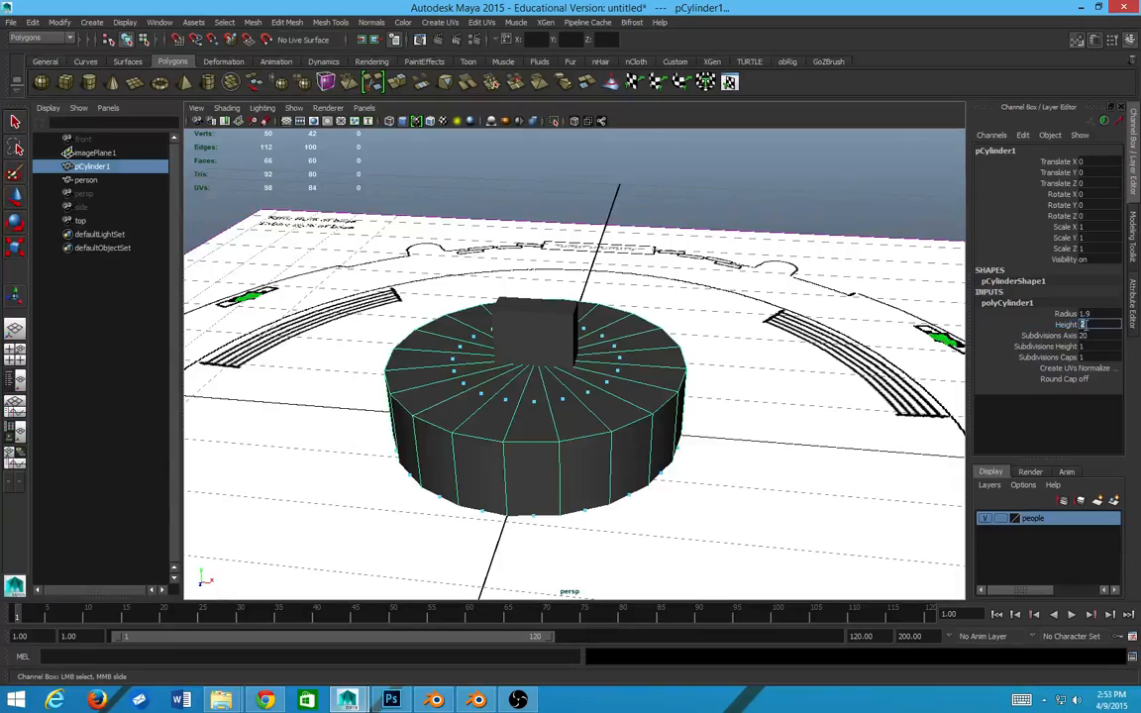
{"action": "type", "text": "0.01"}
{"action": "key", "text": "Return"}
- Set the disc's axis subdivisions to 72 and check its rim against the layout's central circle
{"action": "left_click_drag", "start_coordinate": [892, 456], "coordinate": [759, 425], "text": "alt"}
{"action": "left_click", "coordinate": [1085, 336]}
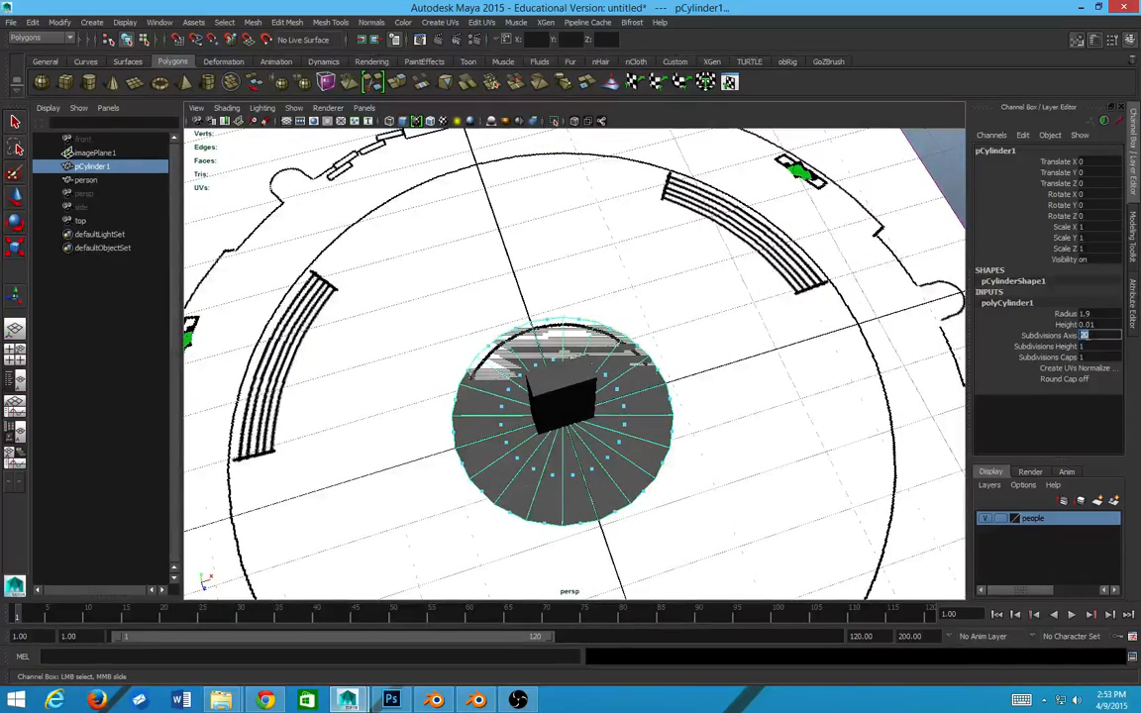
{"action": "key", "text": "Return"}
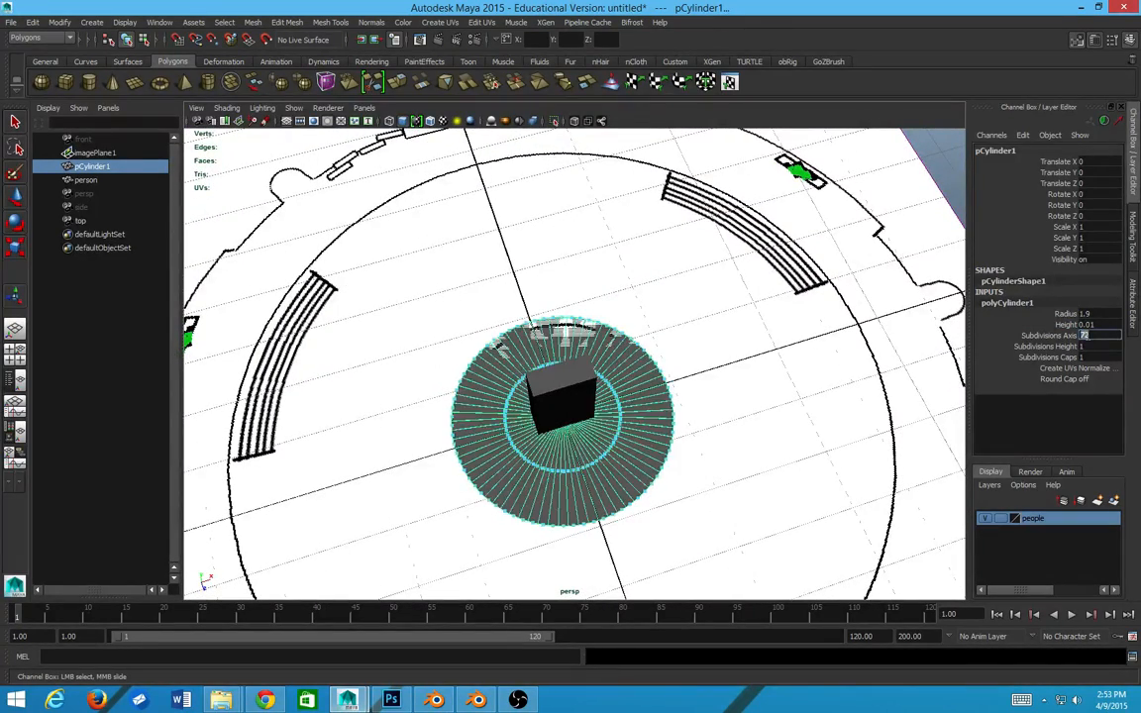
{"action": "scroll", "coordinate": [592, 446], "scroll_direction": "down", "scroll_amount": 5}
{"action": "scroll", "coordinate": [594, 444], "scroll_direction": "up", "scroll_amount": 8}
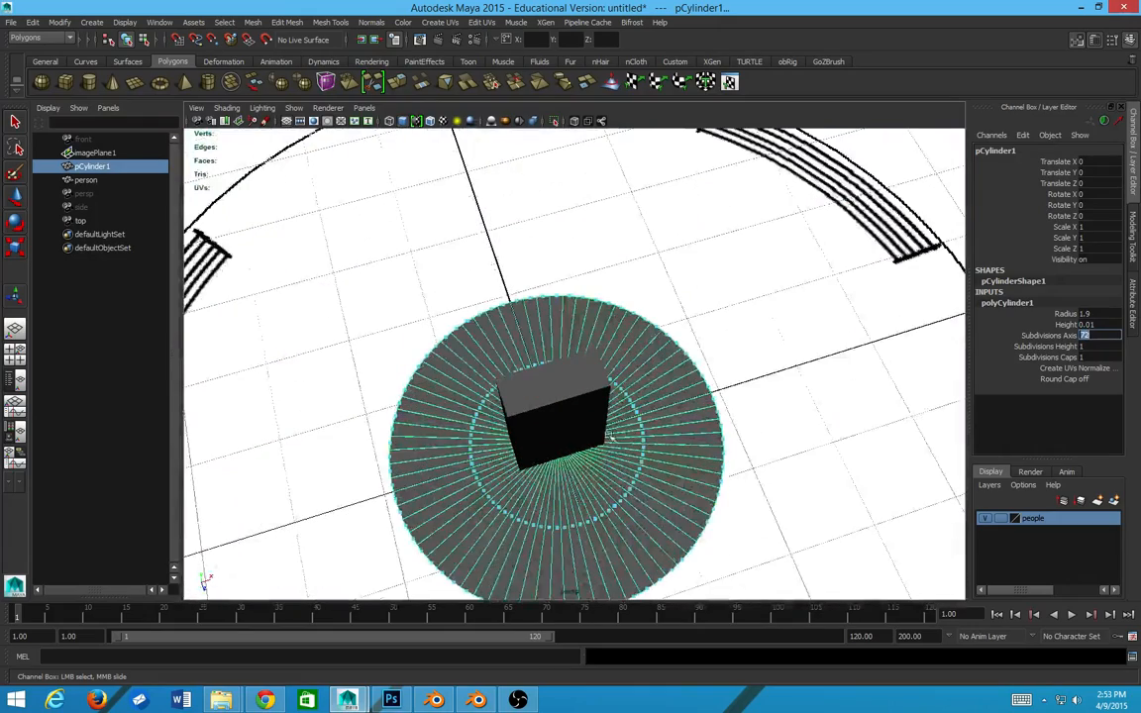
{"action": "key", "text": "a"}
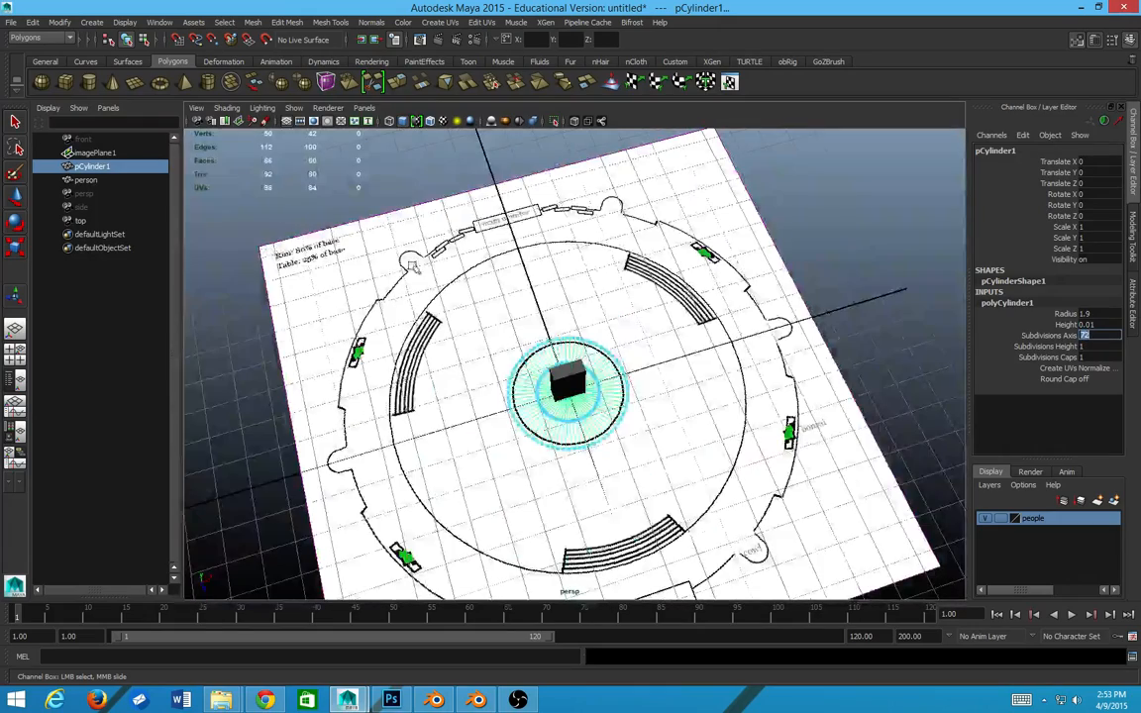
{"action": "scroll", "coordinate": [392, 266], "scroll_direction": "up", "scroll_amount": 6}
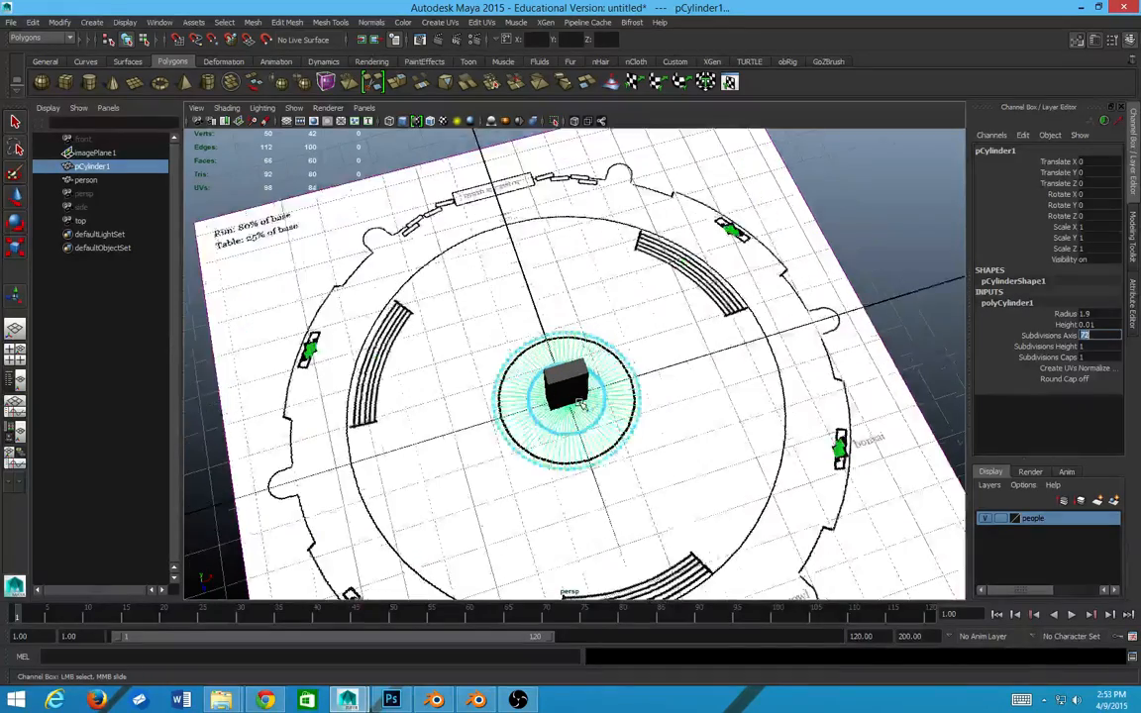
{"action": "left_click_drag", "start_coordinate": [660, 383], "coordinate": [657, 368], "text": "alt"}
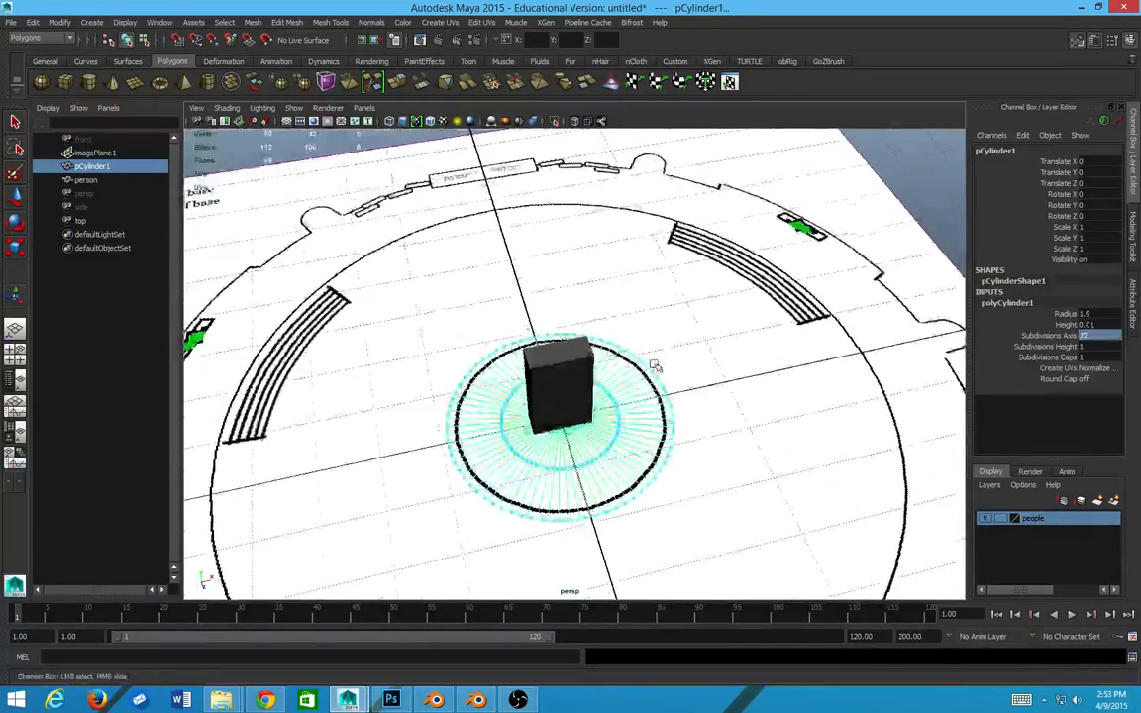
{"action": "middle_click_drag", "start_coordinate": [702, 365], "coordinate": [736, 351], "text": "alt"}
- Set the disc's cap subdivisions to 0 and inspect it from a lower angle
{"action": "double_click", "coordinate": [1094, 357]}
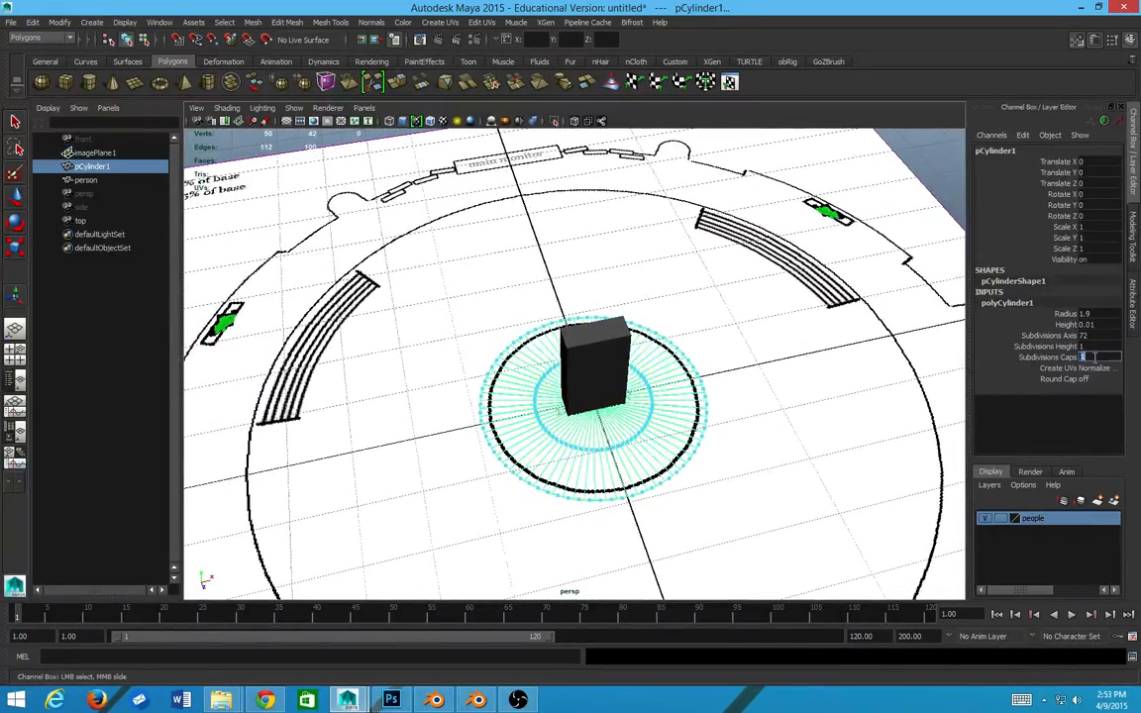
{"action": "type", "text": "0"}
{"action": "key", "text": "Return"}
{"action": "scroll", "coordinate": [677, 444], "scroll_direction": "up", "scroll_amount": 4}
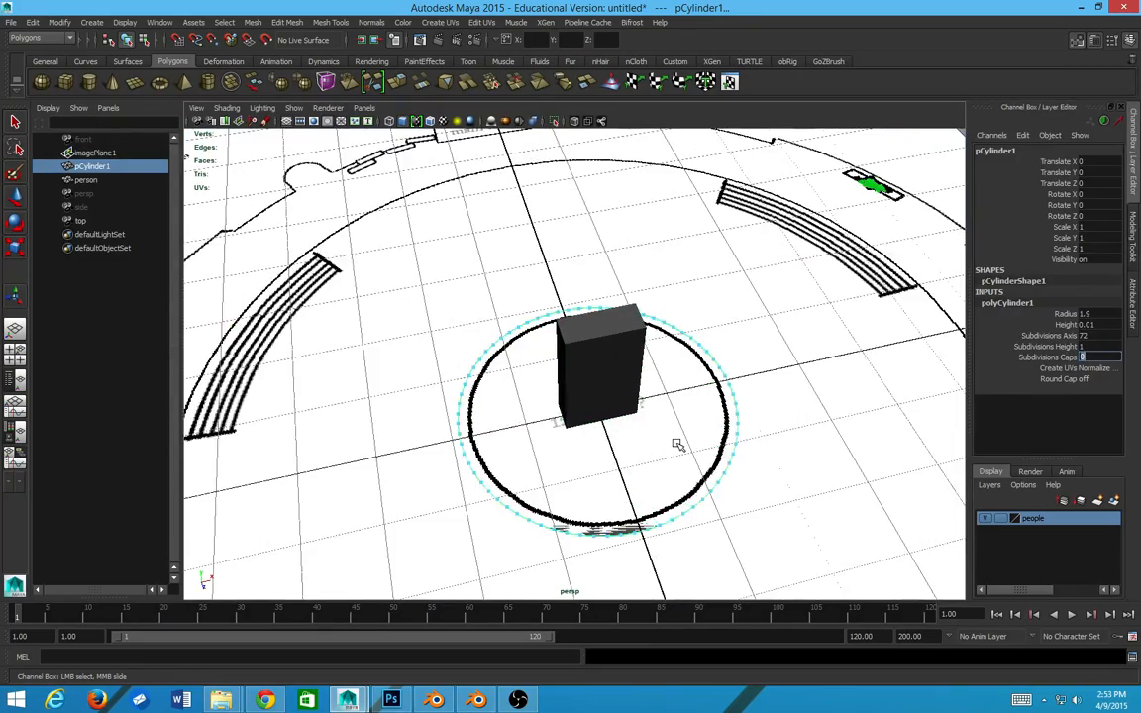
{"action": "left_click_drag", "start_coordinate": [651, 442], "coordinate": [532, 424], "text": "alt"}
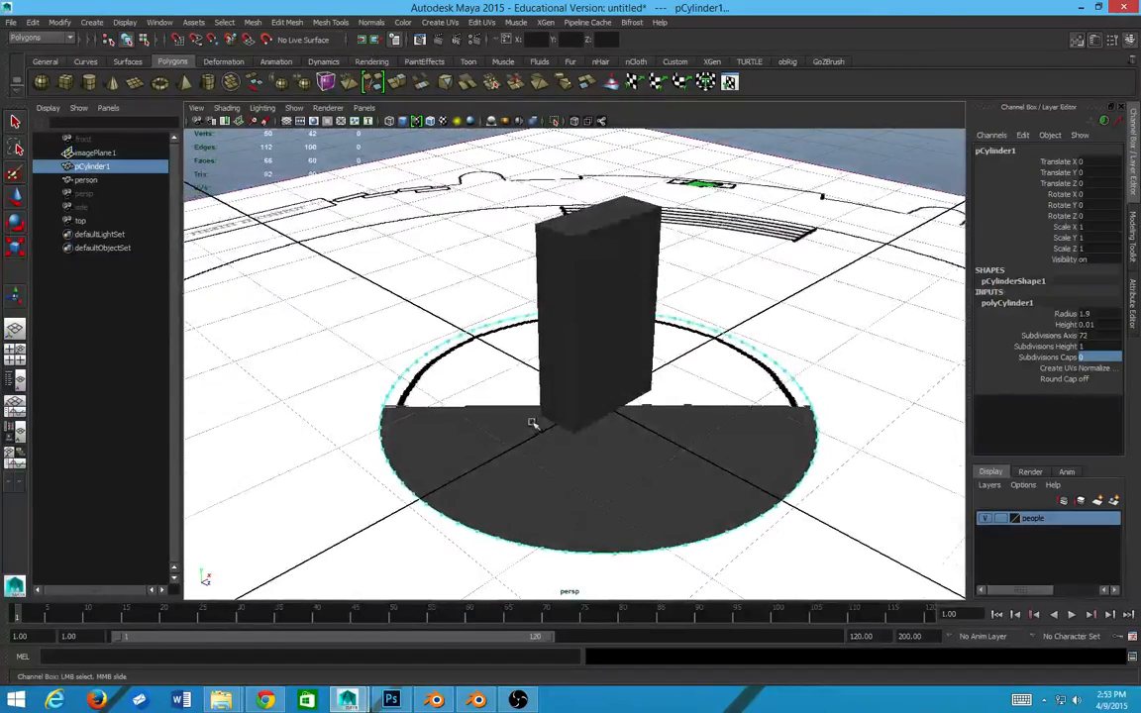
- Raise the image plane to about 0.073 along Y so it sits above the disc
{"action": "left_click", "coordinate": [109, 155]}
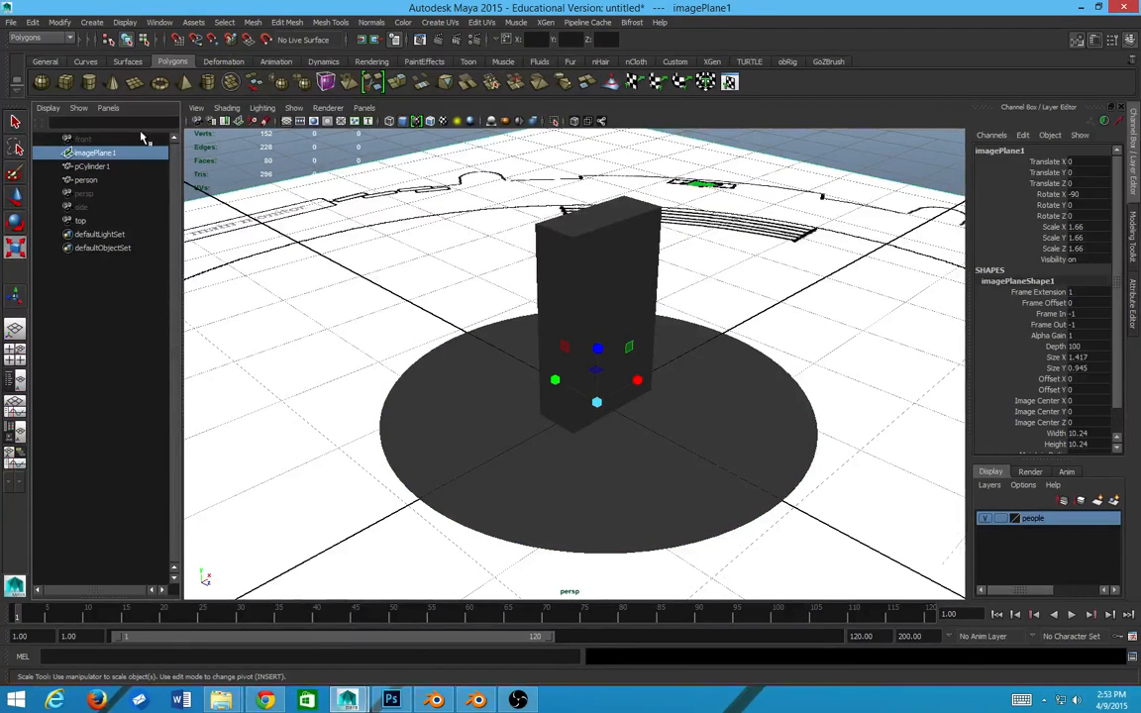
{"action": "key", "text": "w"}
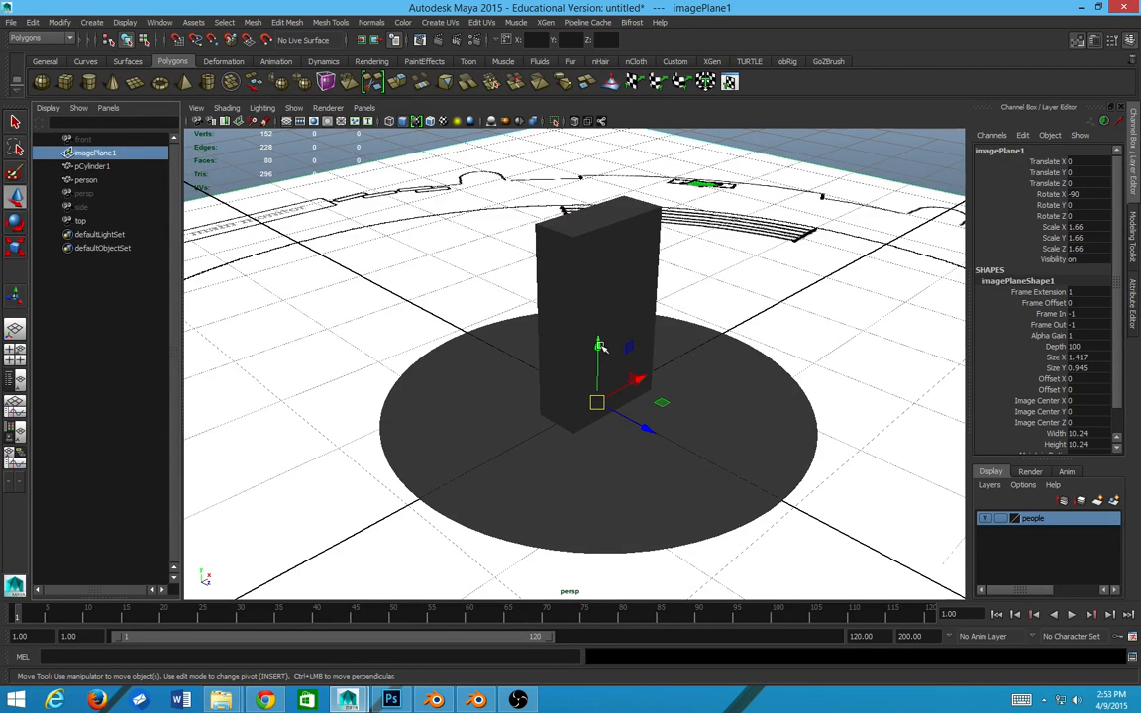
{"action": "left_click_drag", "start_coordinate": [600, 346], "coordinate": [601, 342]}
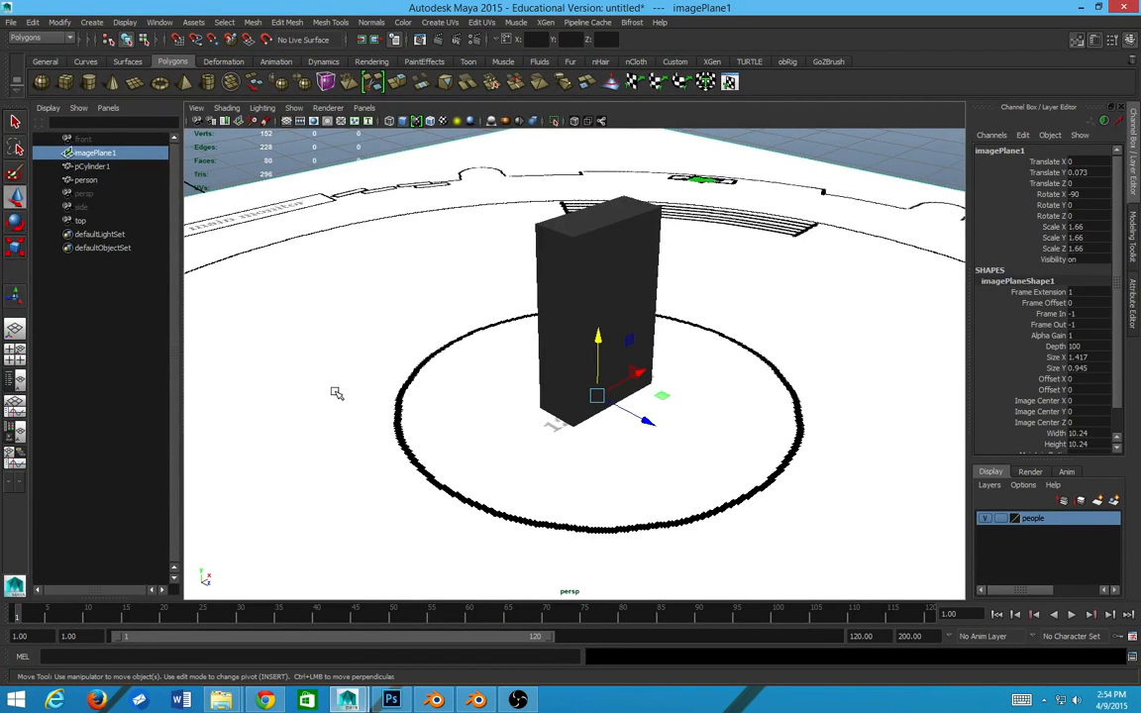
- Make the image plane semi-transparent by lowering its alpha gain to about 0.205
{"action": "key", "text": "ctrl+a"}
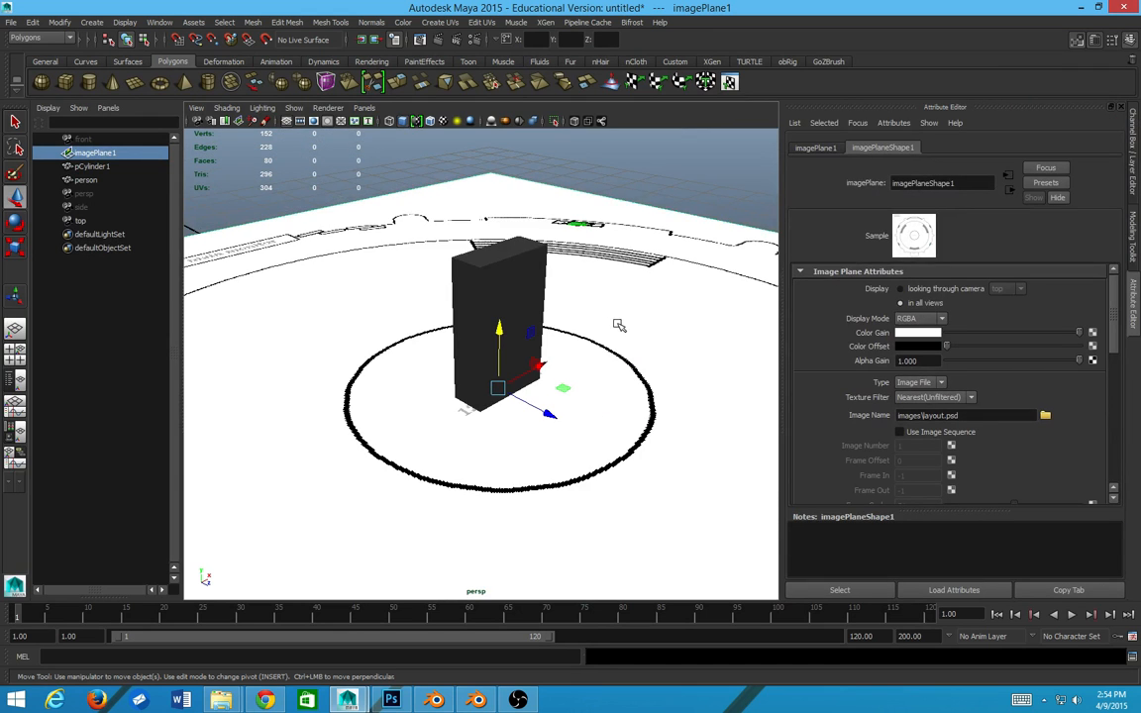
{"action": "key", "text": "ctrl+a"}
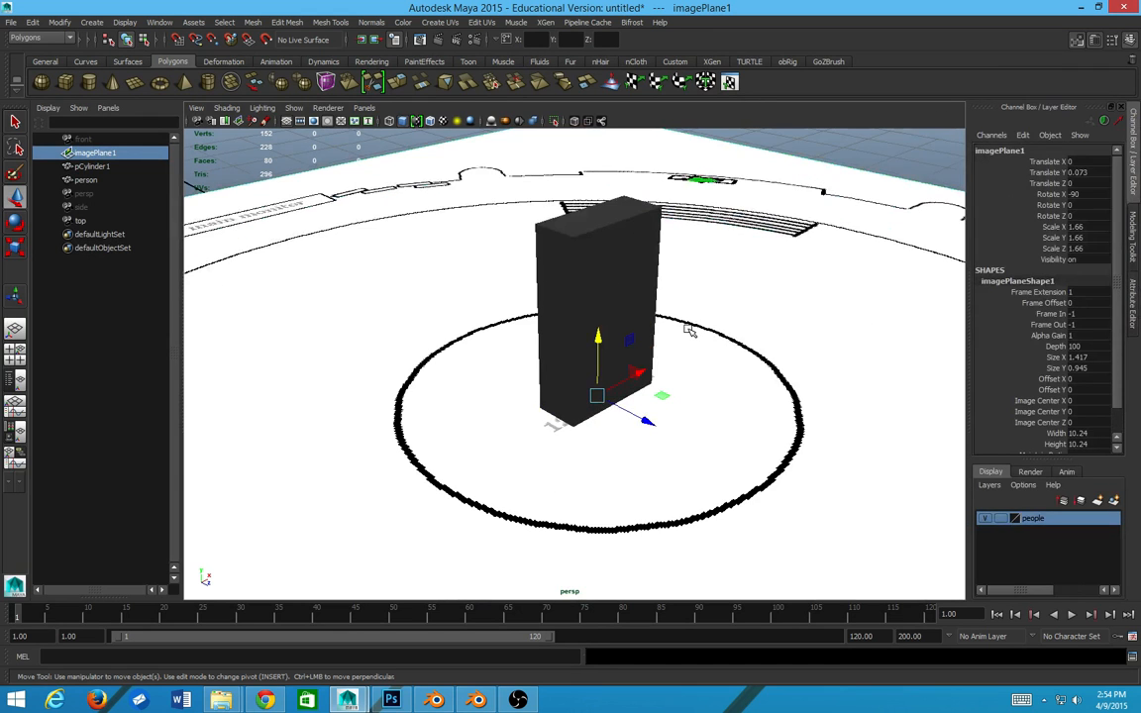
{"action": "key", "text": "ctrl+a"}
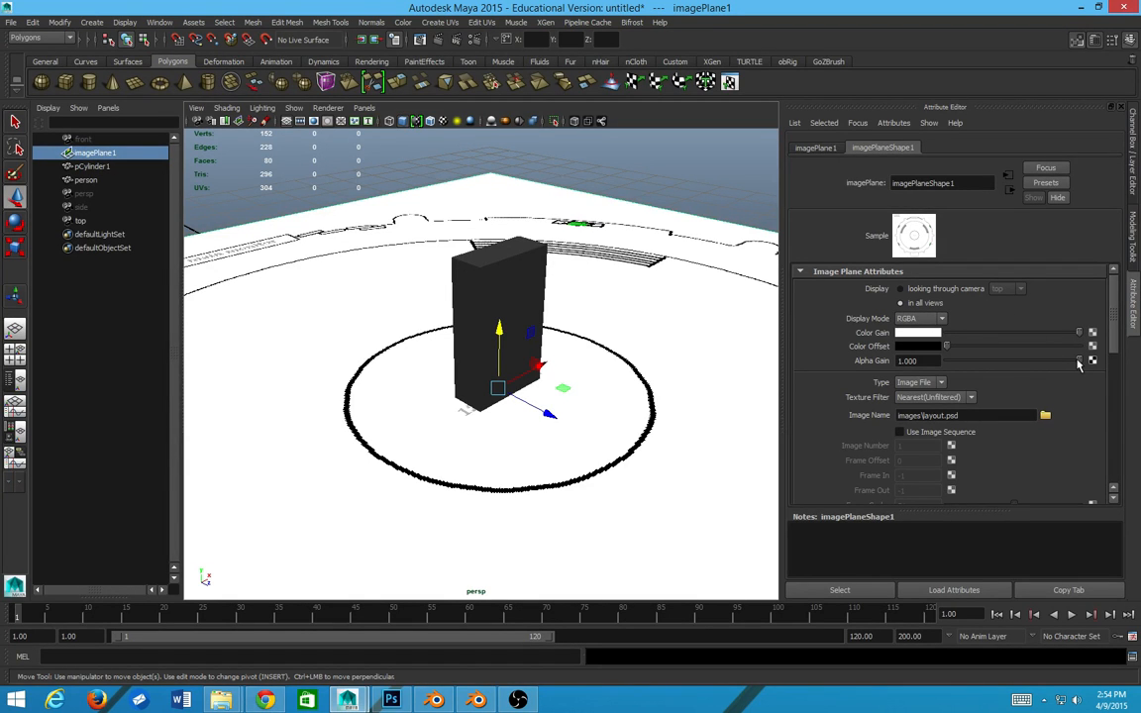
{"action": "left_click_drag", "start_coordinate": [1080, 367], "coordinate": [976, 431]}
{"action": "scroll", "coordinate": [376, 245], "scroll_direction": "down", "scroll_amount": 4}
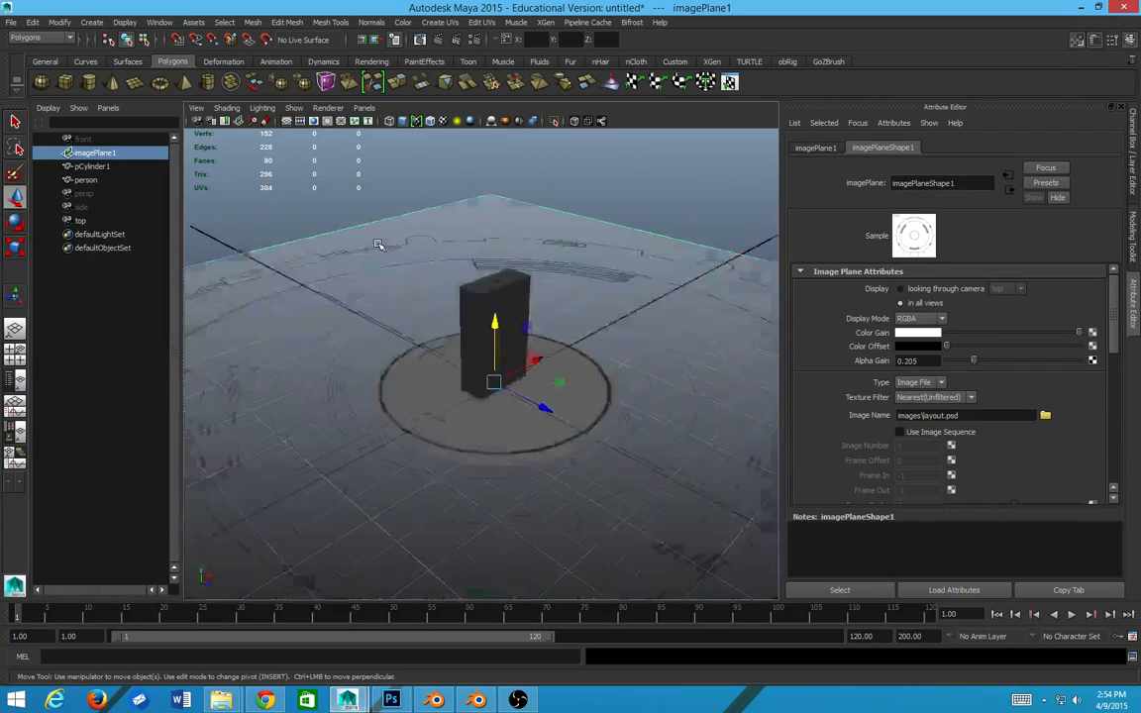
- Lower the image plane slightly along Y so it sits just above the disc
{"action": "left_click_drag", "start_coordinate": [416, 263], "coordinate": [446, 305], "text": "alt"}
{"action": "scroll", "coordinate": [459, 365], "scroll_direction": "up", "scroll_amount": 5}
{"action": "scroll", "coordinate": [454, 413], "scroll_direction": "down", "scroll_amount": 5}
{"action": "left_click", "coordinate": [454, 415]}
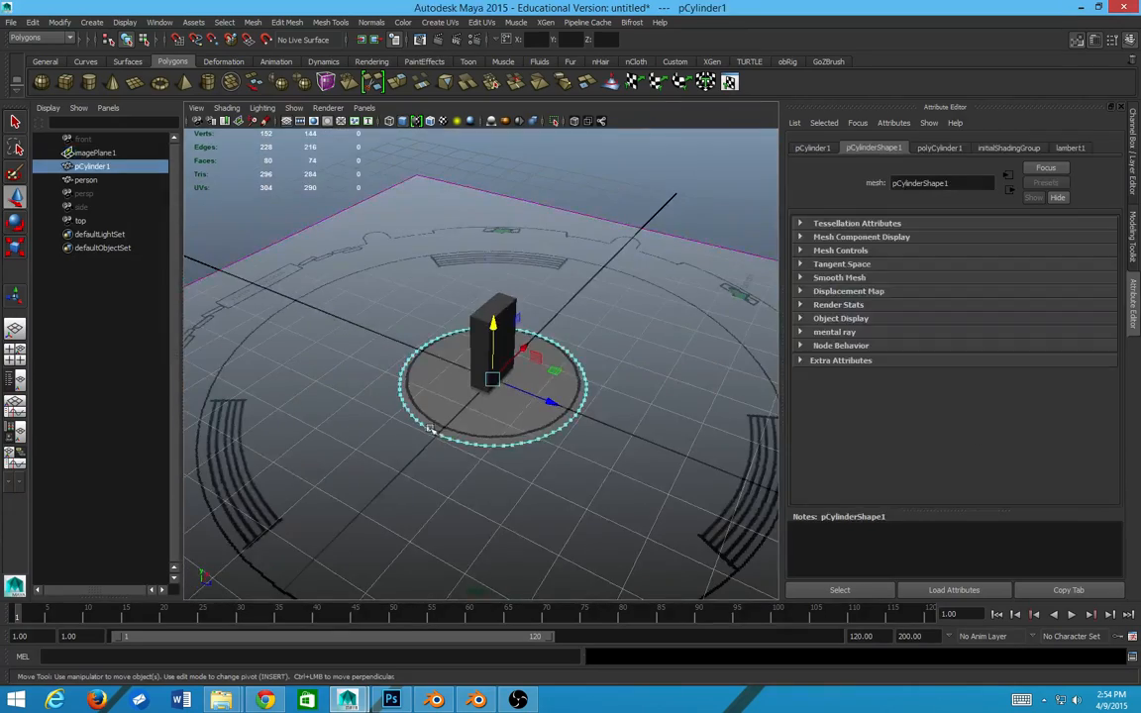
{"action": "scroll", "coordinate": [451, 411], "scroll_direction": "up", "scroll_amount": 4}
{"action": "left_click_drag", "start_coordinate": [451, 411], "coordinate": [281, 364], "text": "alt"}
{"action": "scroll", "coordinate": [281, 364], "scroll_direction": "down", "scroll_amount": 5}
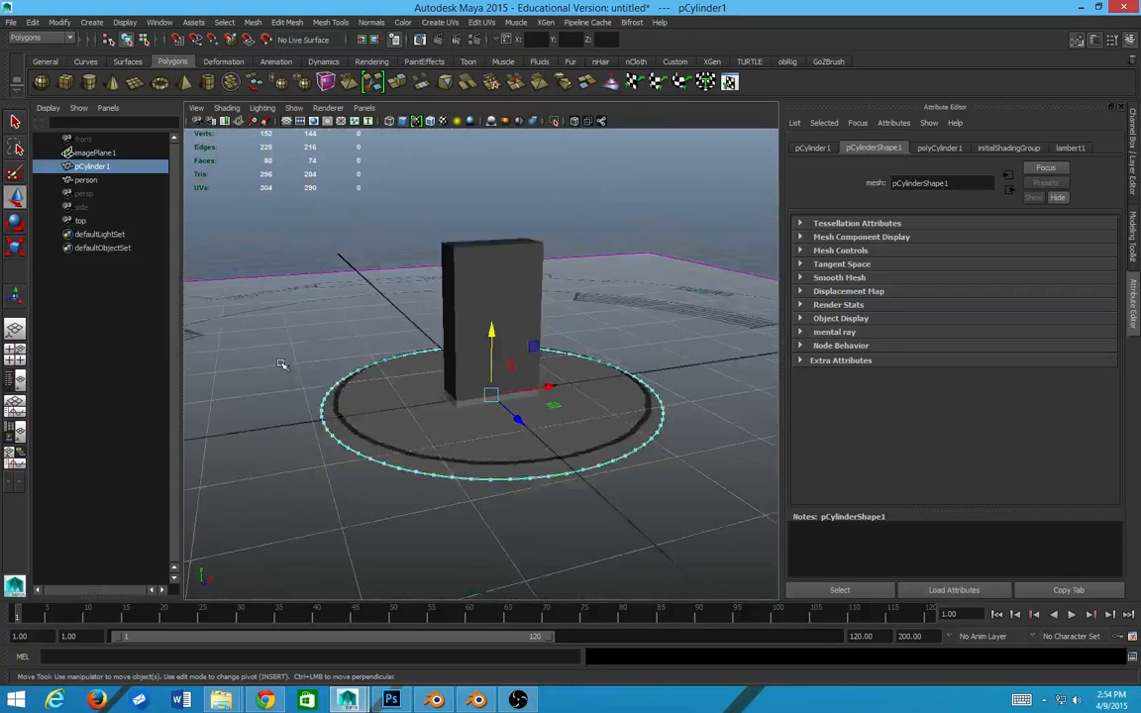
{"action": "left_click", "coordinate": [94, 152]}
{"action": "left_click_drag", "start_coordinate": [489, 319], "coordinate": [488, 325]}
{"action": "scroll", "coordinate": [421, 303], "scroll_direction": "up", "scroll_amount": 4}
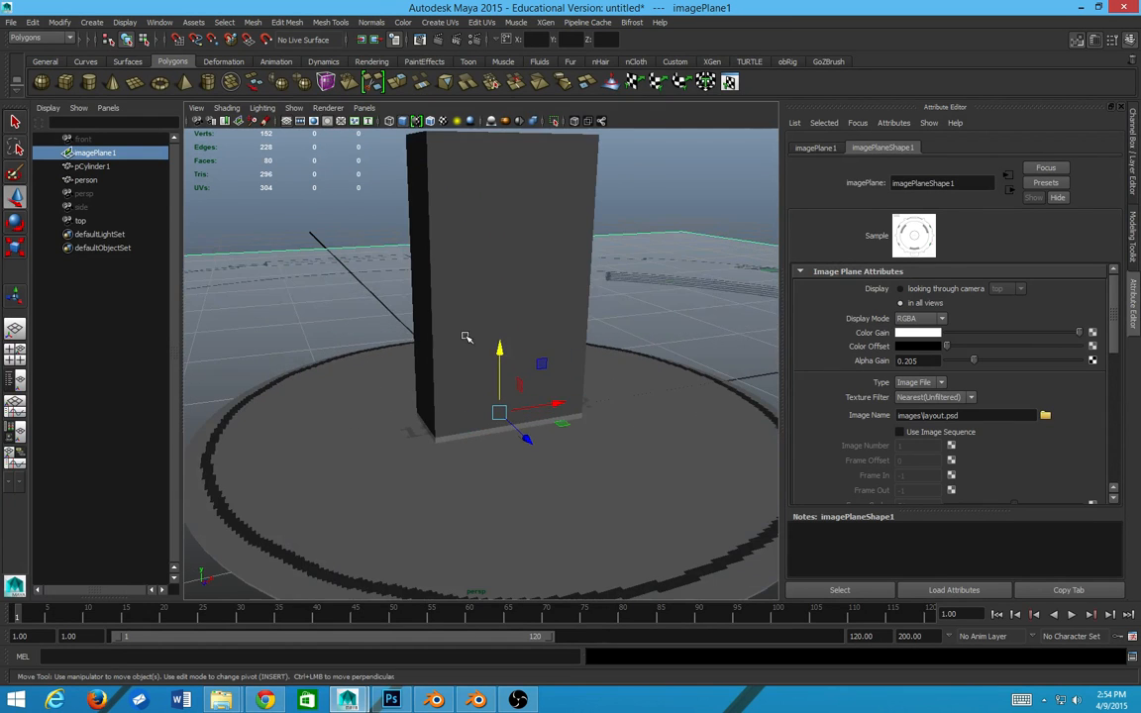
- Select the disc's top cap face, invert the selection and delete all the other faces of the cylinder
{"action": "left_click", "coordinate": [93, 180]}
{"action": "left_click", "coordinate": [95, 167]}
{"action": "scroll", "coordinate": [454, 371], "scroll_direction": "down", "scroll_amount": 6}
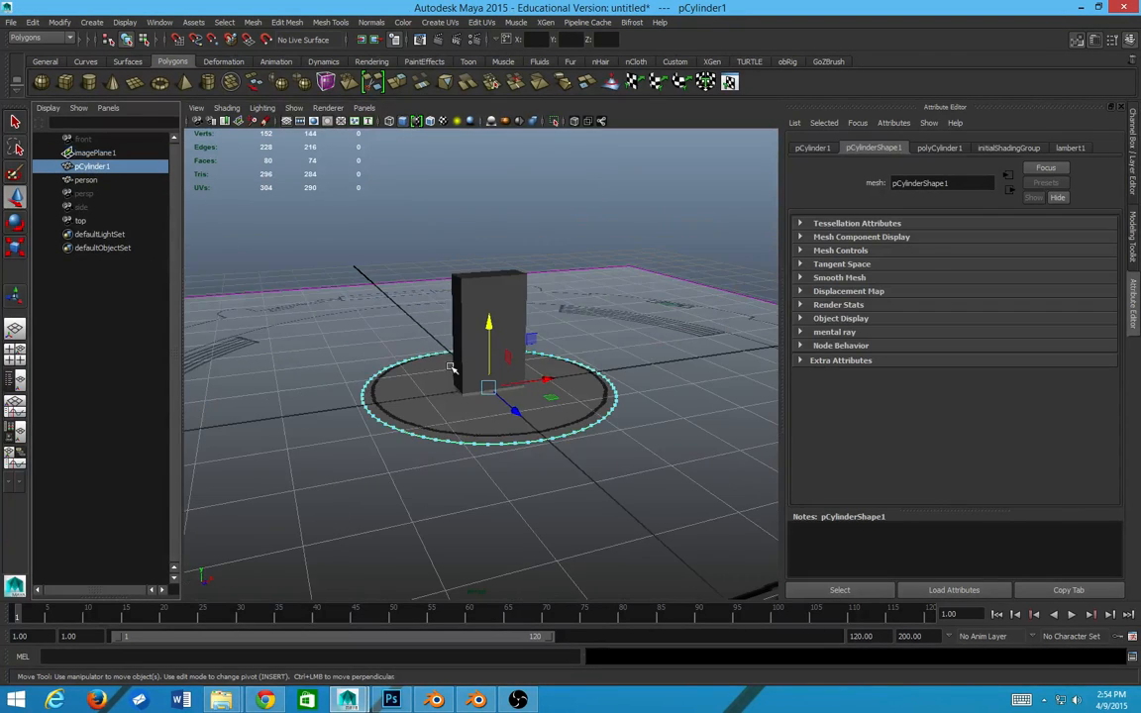
{"action": "left_click_drag", "start_coordinate": [455, 371], "coordinate": [458, 403], "text": "alt"}
{"action": "right_click_drag", "start_coordinate": [422, 390], "coordinate": [421, 421]}
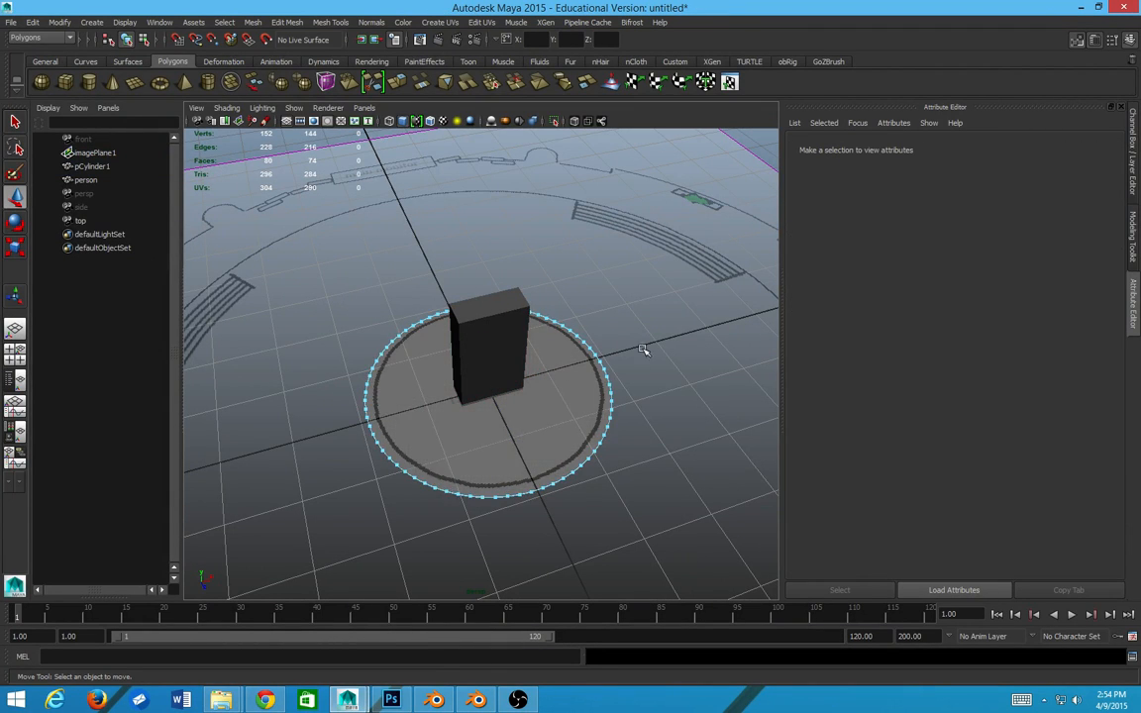
{"action": "left_click", "coordinate": [501, 394]}
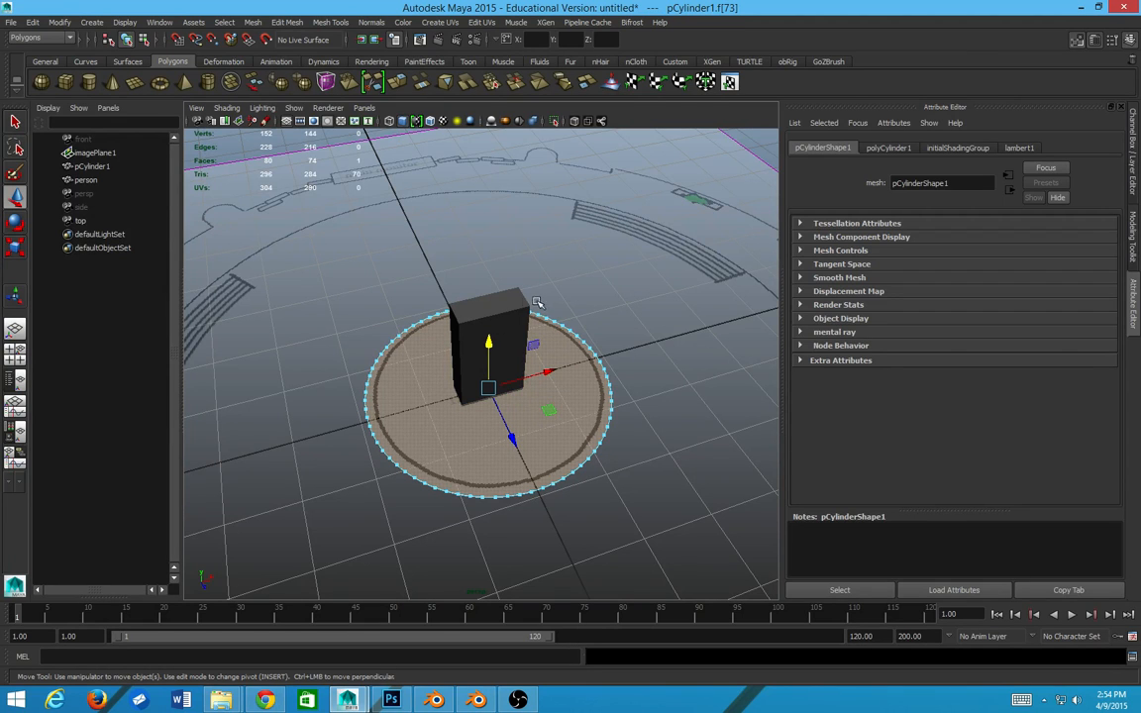
{"action": "right_click", "coordinate": [528, 390]}
{"action": "right_click_drag", "start_coordinate": [529, 399], "coordinate": [512, 509]}
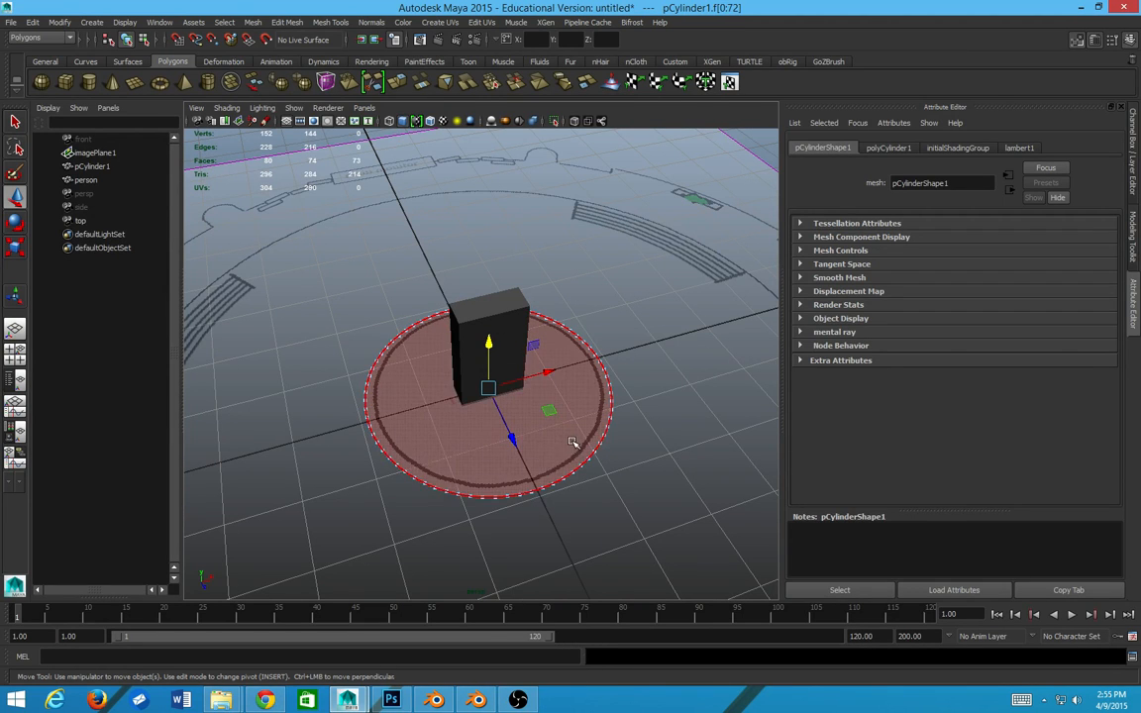
{"action": "key", "text": "Delete"}
- Switch the disc to edge selection and select the full edge loop around its rim
{"action": "right_click", "coordinate": [553, 388]}
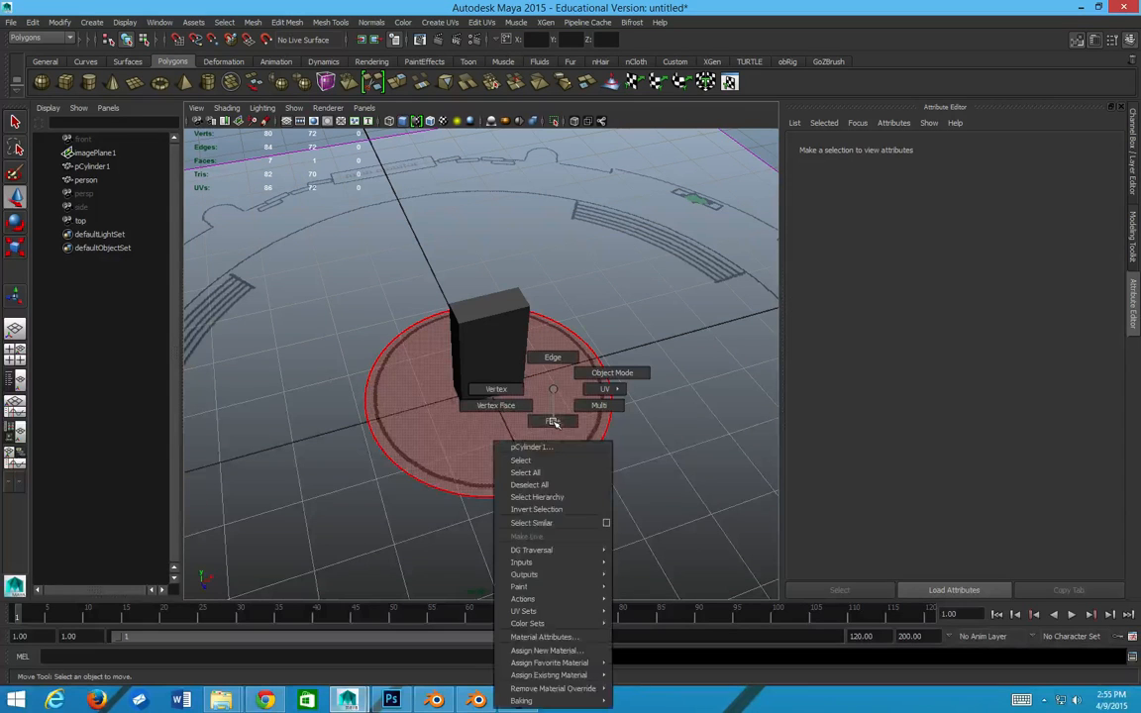
{"action": "left_click", "coordinate": [555, 359]}
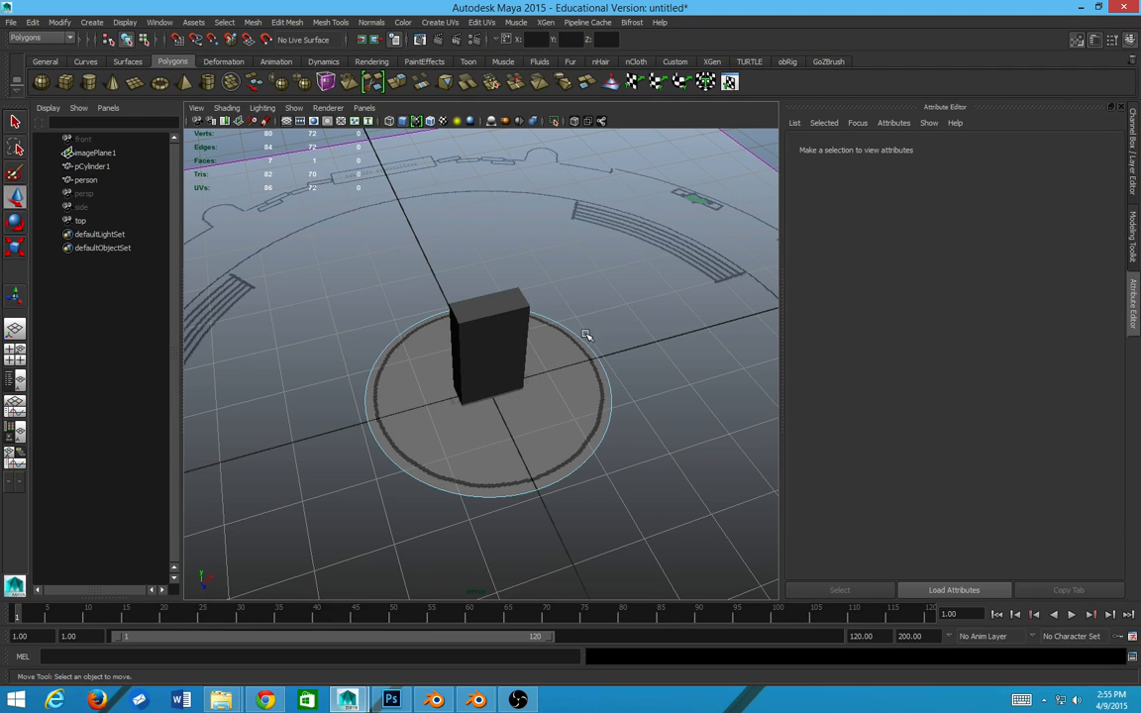
{"action": "scroll", "coordinate": [535, 363], "scroll_direction": "up", "scroll_amount": 4}
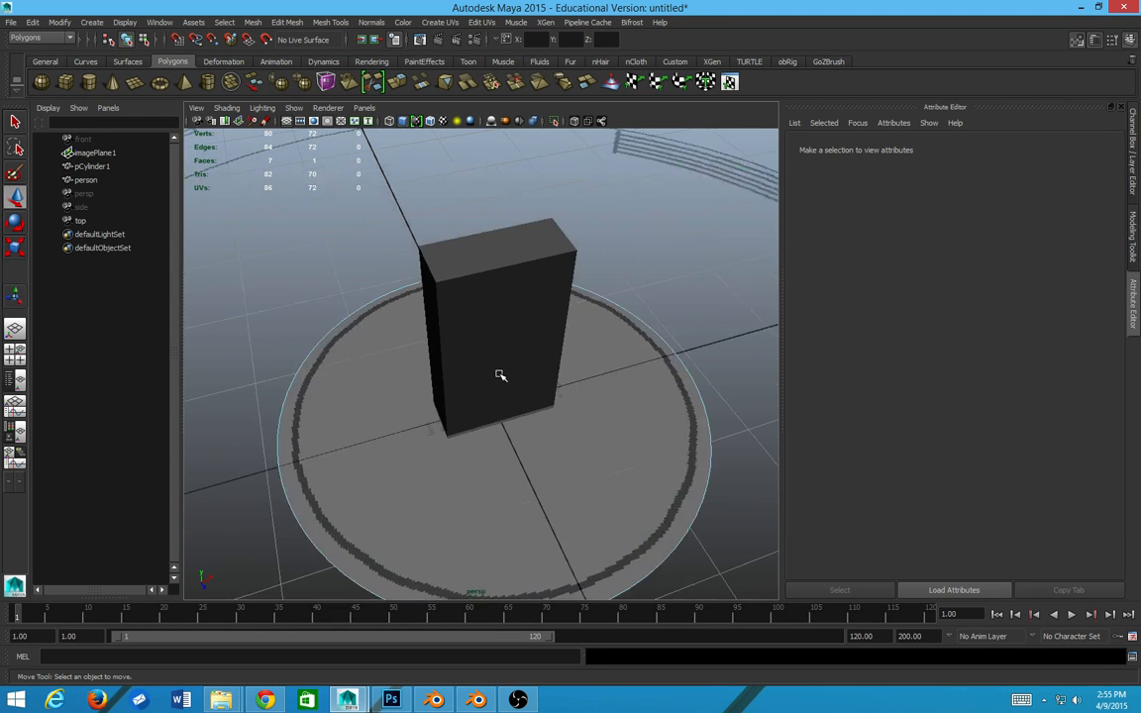
{"action": "left_click_drag", "start_coordinate": [423, 374], "coordinate": [389, 412], "text": "alt"}
{"action": "scroll", "coordinate": [377, 401], "scroll_direction": "down", "scroll_amount": 10}
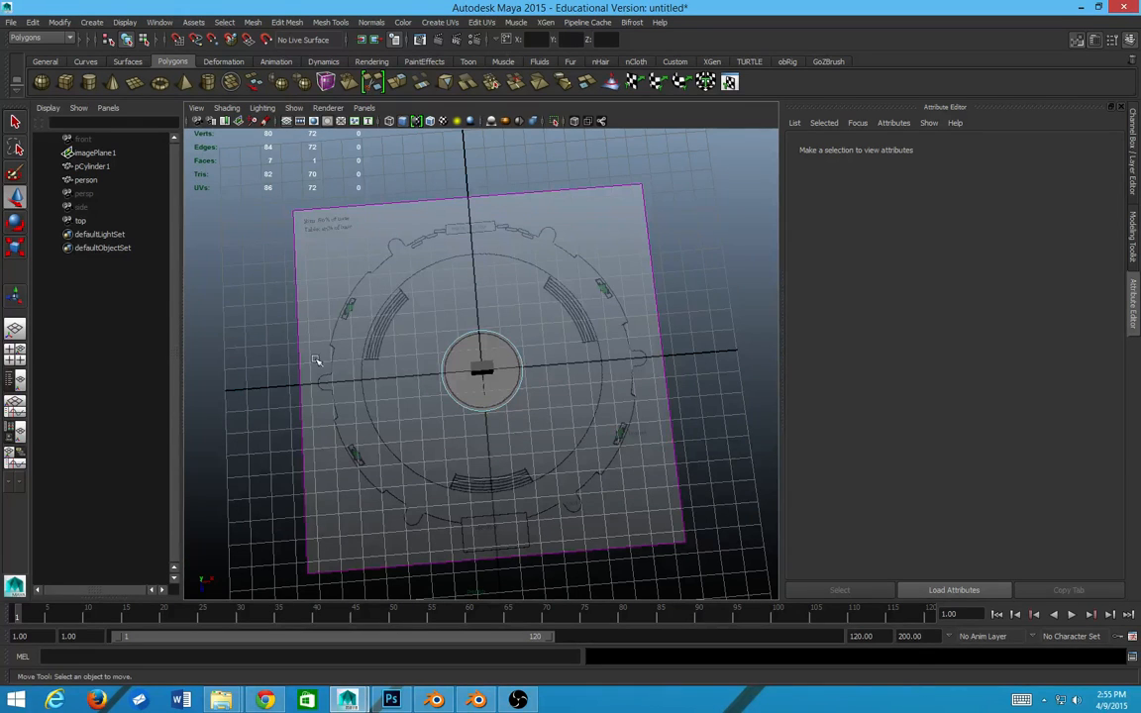
{"action": "scroll", "coordinate": [523, 384], "scroll_direction": "up", "scroll_amount": 5}
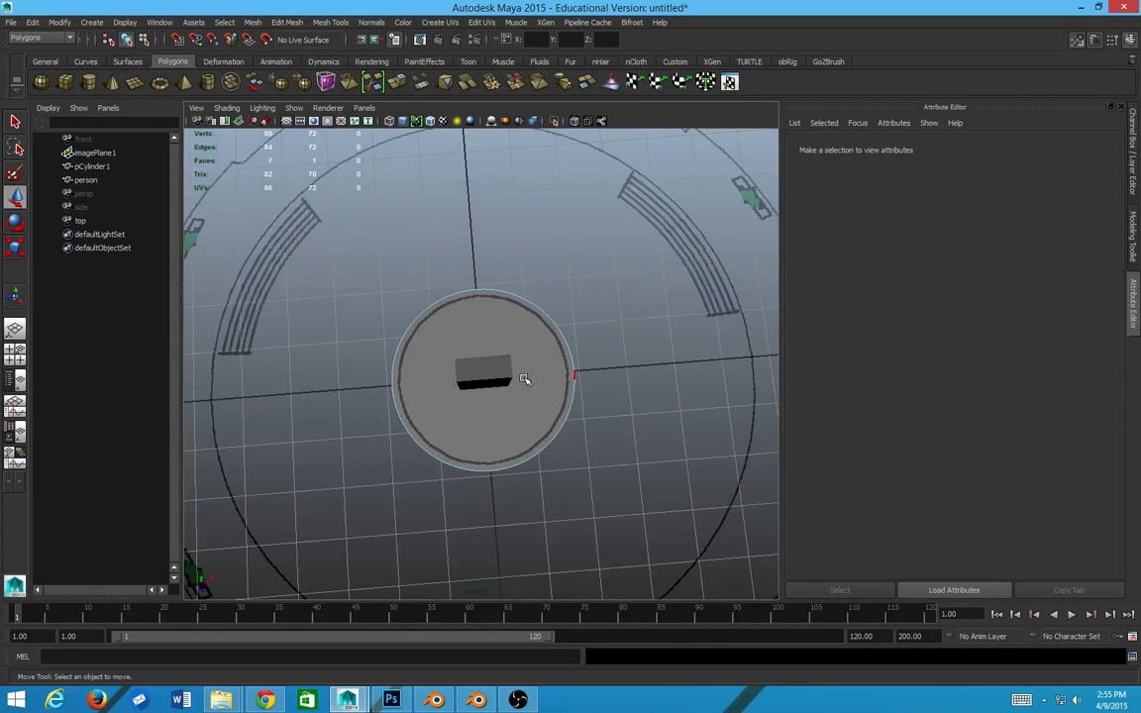
{"action": "left_click_drag", "start_coordinate": [523, 383], "coordinate": [501, 360], "text": "alt"}
{"action": "scroll", "coordinate": [531, 357], "scroll_direction": "up", "scroll_amount": 2}
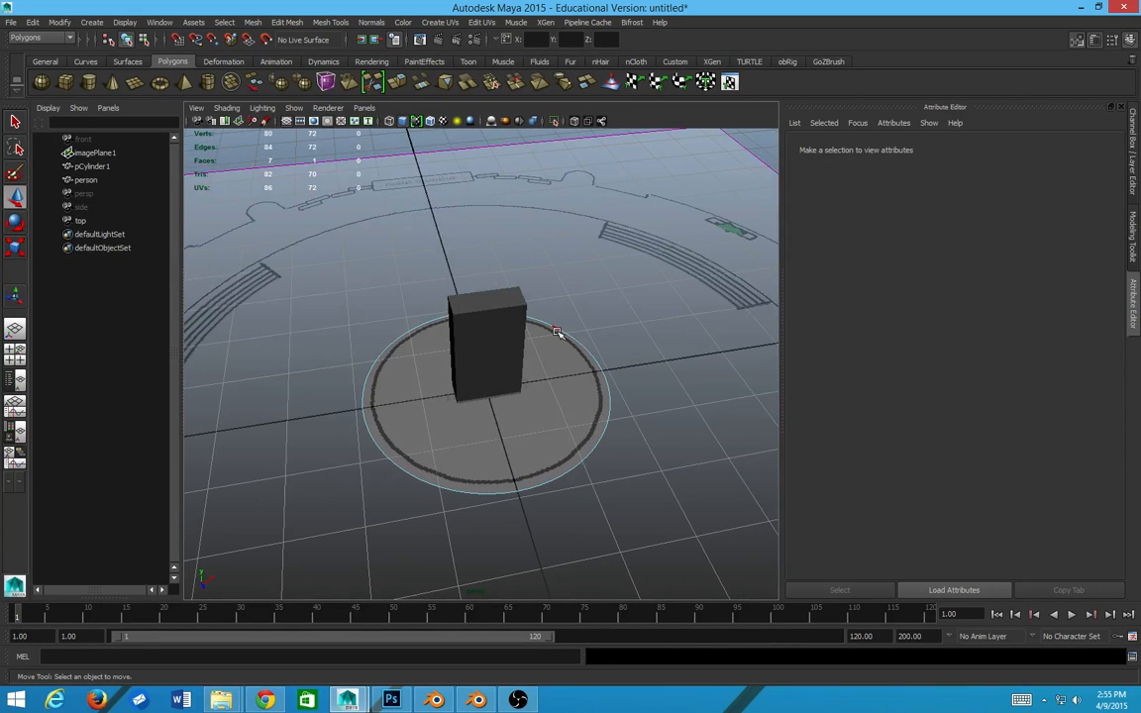
{"action": "left_click", "coordinate": [558, 329]}
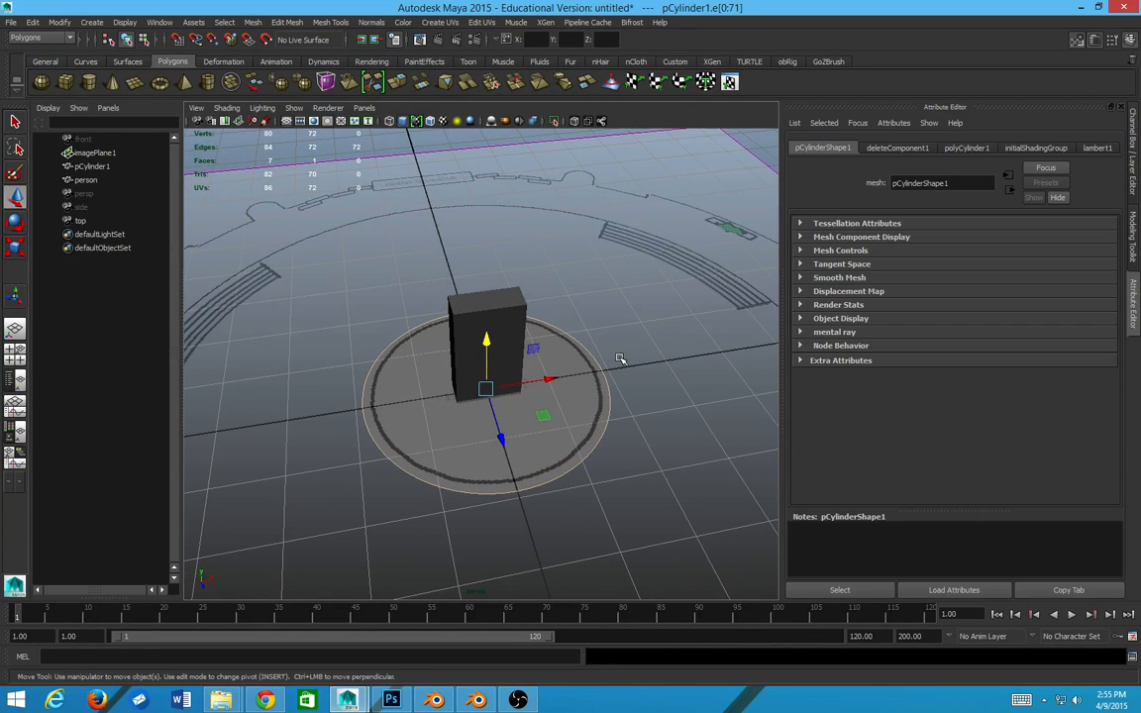
- Try selecting only part of the disc's rim, extending from a single edge to another edge along the loop
{"action": "scroll", "coordinate": [623, 352], "scroll_direction": "up", "scroll_amount": 2}
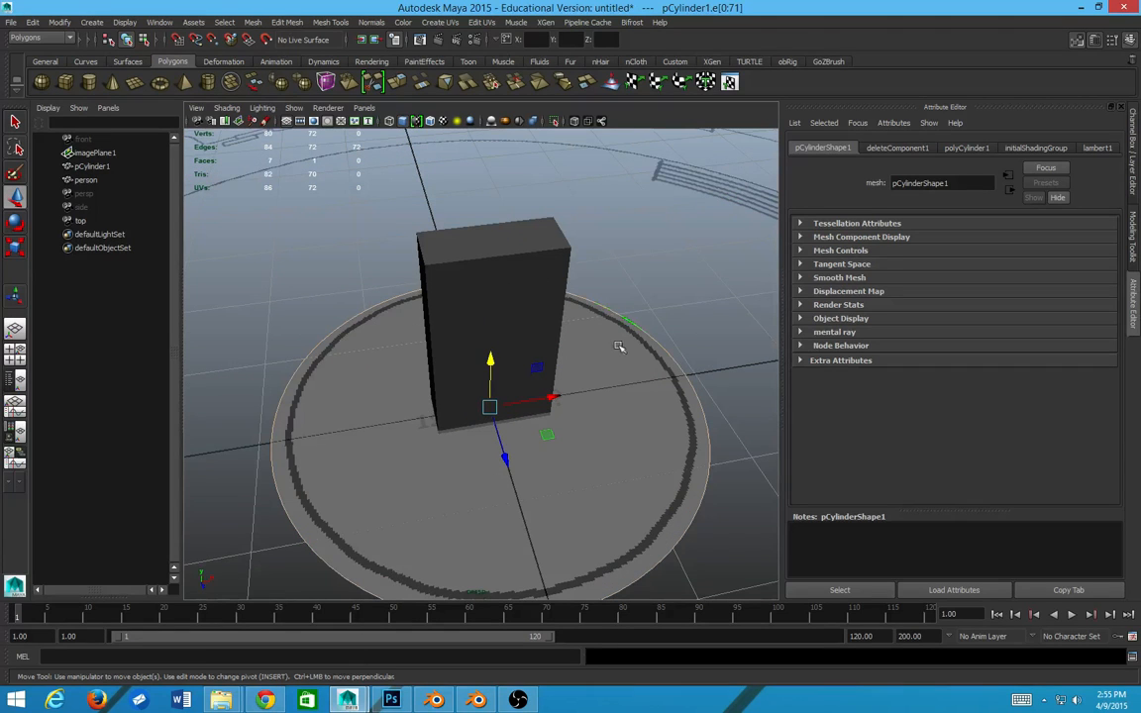
{"action": "left_click", "coordinate": [649, 339]}
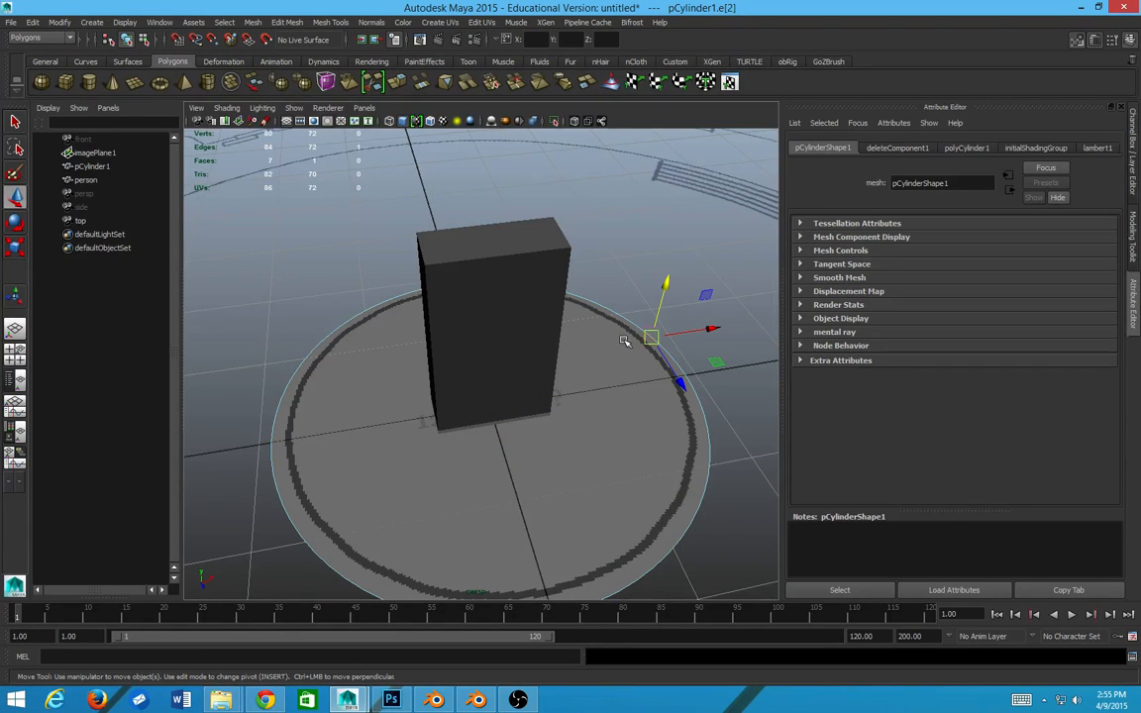
{"action": "double_click", "coordinate": [356, 322], "text": "shift"}
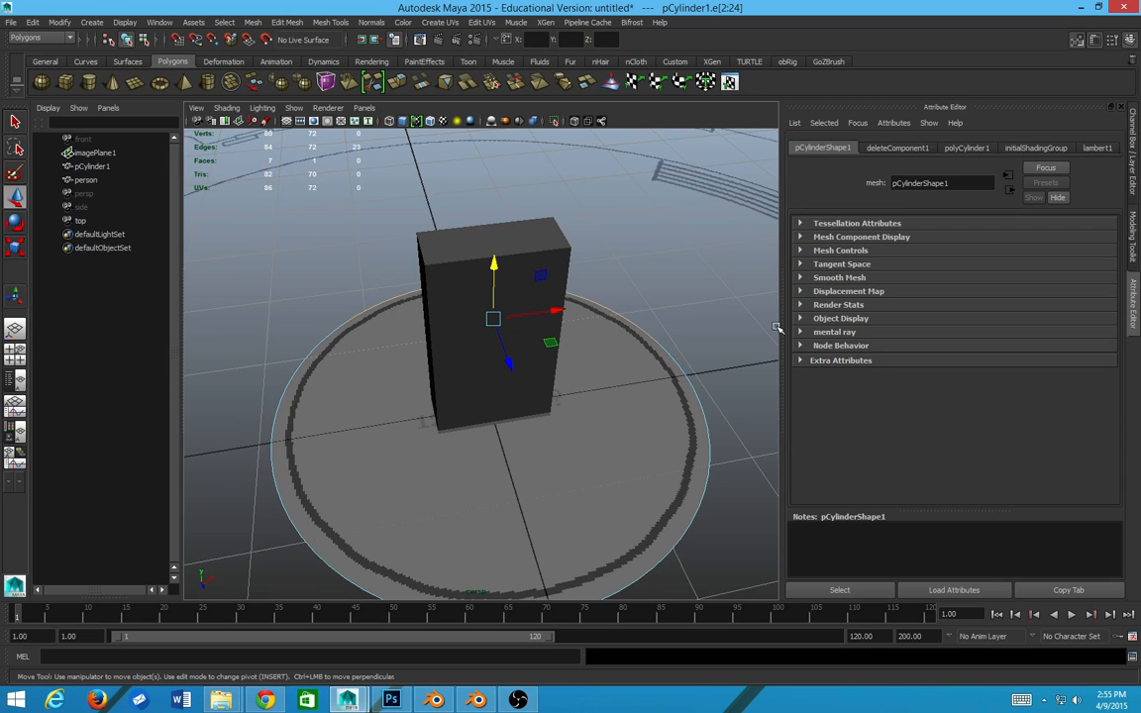
{"action": "scroll", "coordinate": [777, 329], "scroll_direction": "down", "scroll_amount": 3}
{"action": "scroll", "coordinate": [590, 367], "scroll_direction": "up", "scroll_amount": 3}
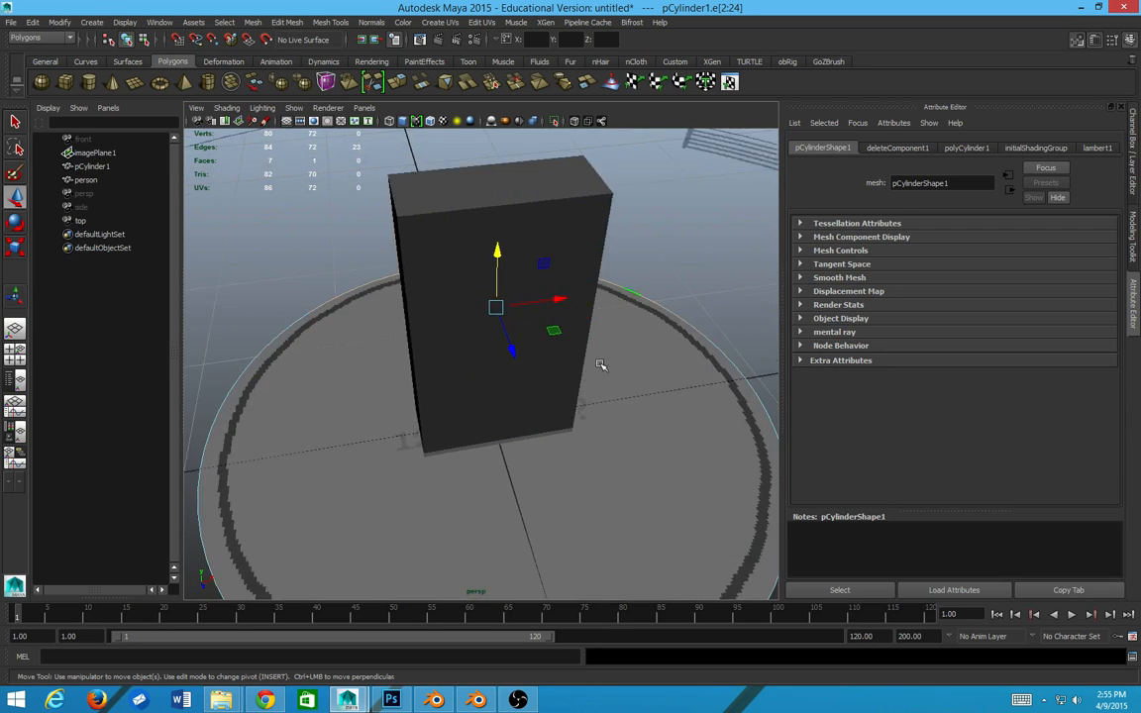
{"action": "scroll", "coordinate": [602, 365], "scroll_direction": "down", "scroll_amount": 2}
- Reselect the whole rim loop and scale it inward in the top view to match the layout's central circle
{"action": "double_click", "coordinate": [632, 365]}
{"action": "scroll", "coordinate": [632, 363], "scroll_direction": "down", "scroll_amount": 3}
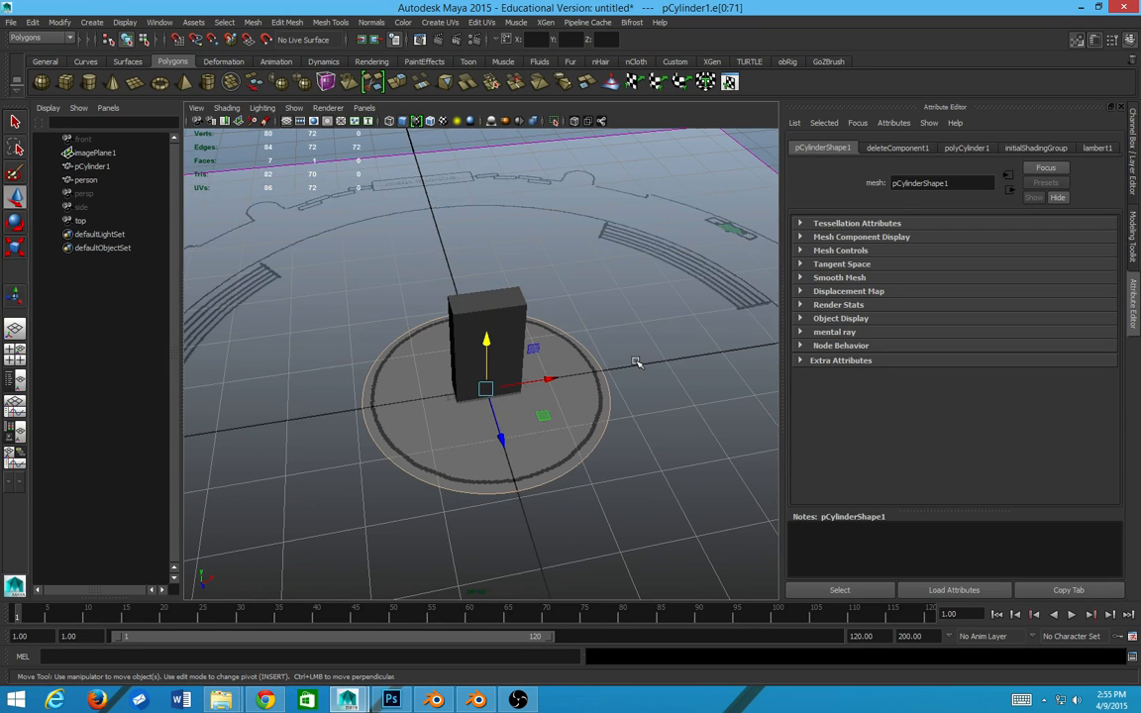
{"action": "key", "text": "e"}
{"action": "key", "text": "r"}
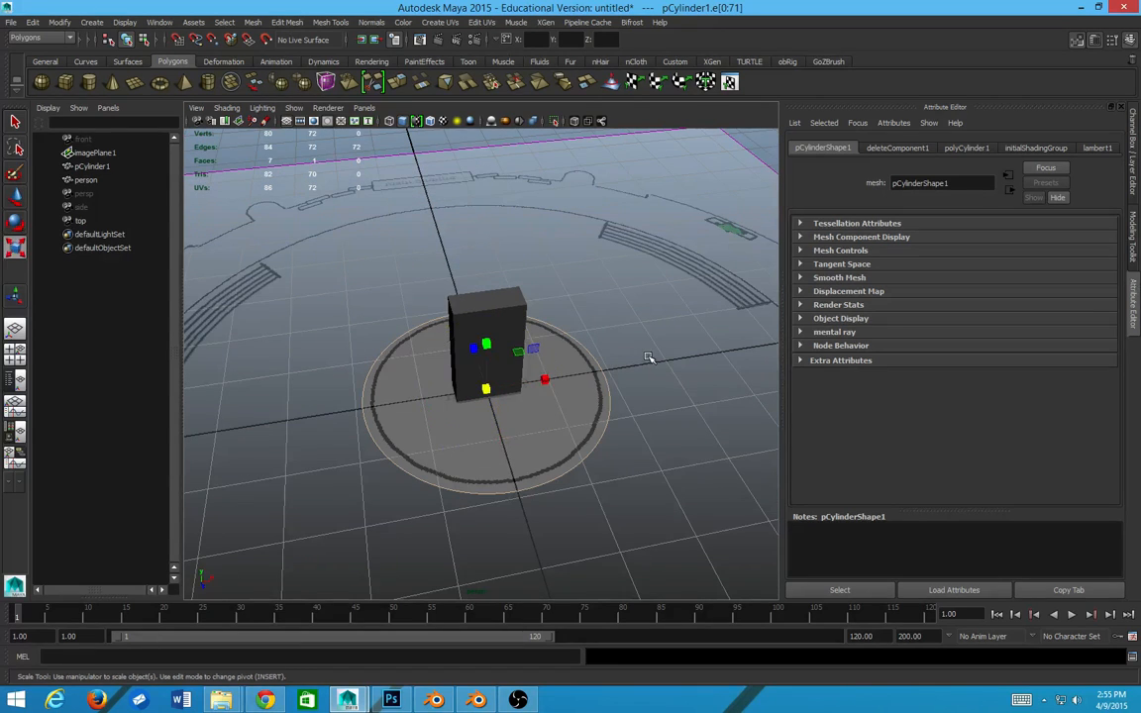
{"action": "left_click", "coordinate": [20, 365]}
{"action": "key", "text": "space"}
{"action": "key", "text": "f"}
{"action": "scroll", "coordinate": [383, 361], "scroll_direction": "down", "scroll_amount": 3}
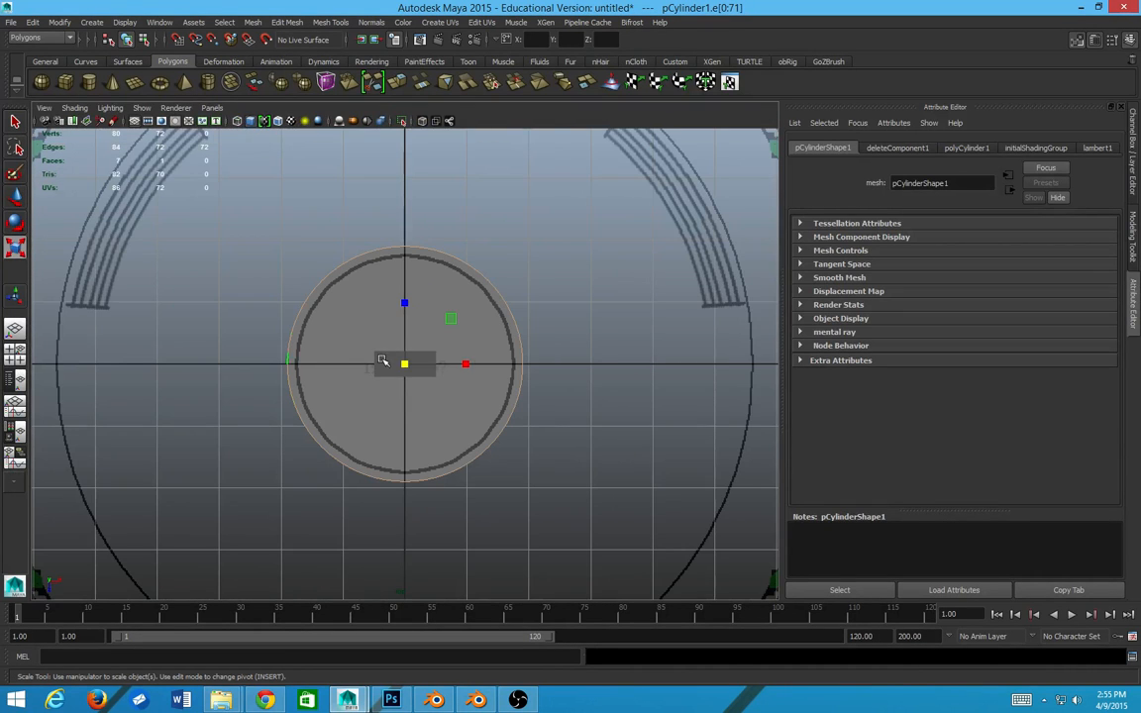
{"action": "left_click_drag", "start_coordinate": [404, 367], "coordinate": [392, 370]}
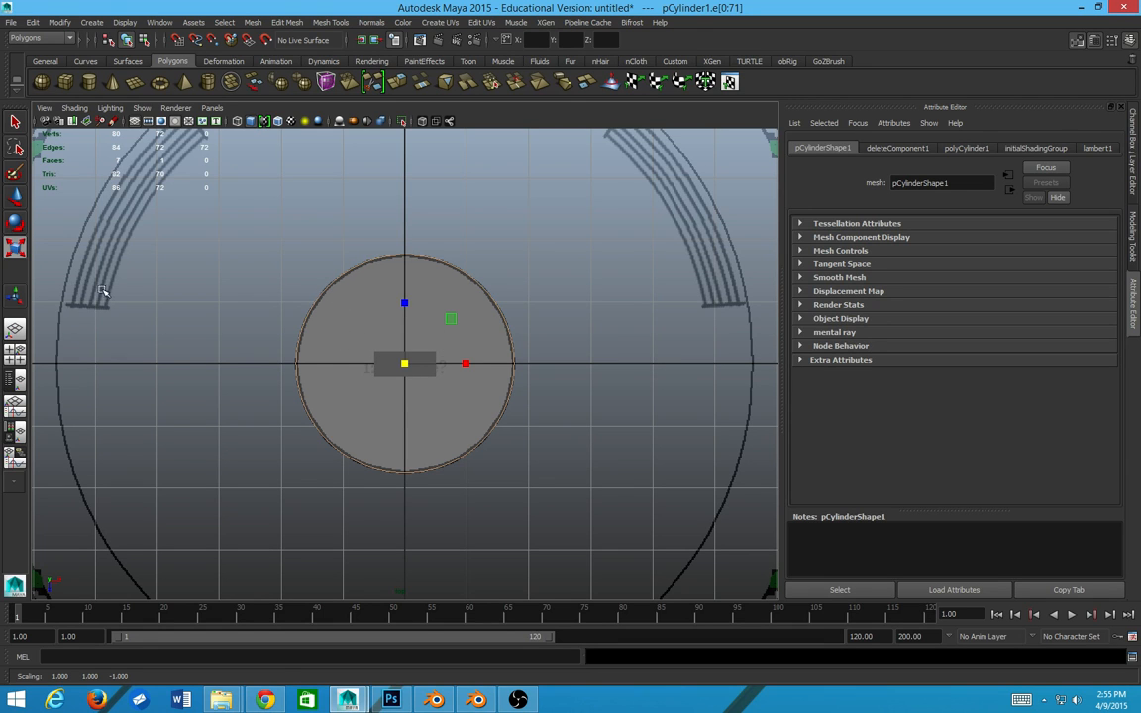
- Extrude the disc's rim edges and switch the extrude manipulator to world axes centred on the disc
{"action": "scroll", "coordinate": [91, 264], "scroll_direction": "down", "scroll_amount": 3}
{"action": "scroll", "coordinate": [299, 400], "scroll_direction": "up", "scroll_amount": 2}
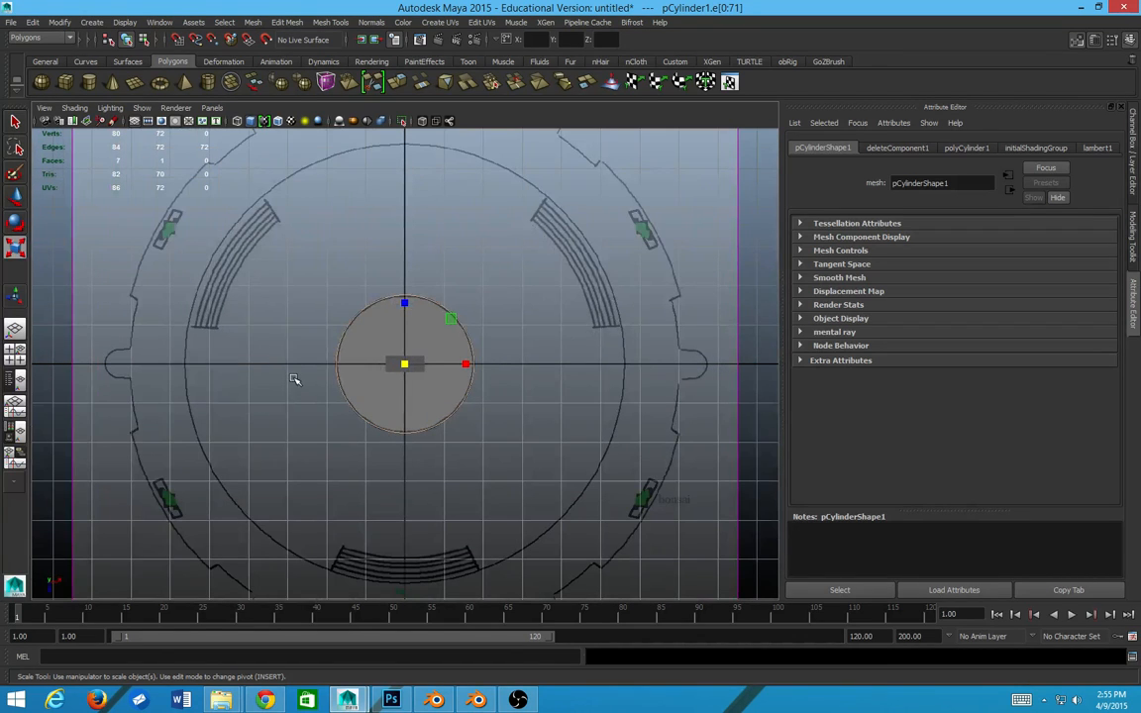
{"action": "right_click_drag", "start_coordinate": [294, 378], "coordinate": [296, 395], "text": "shift"}
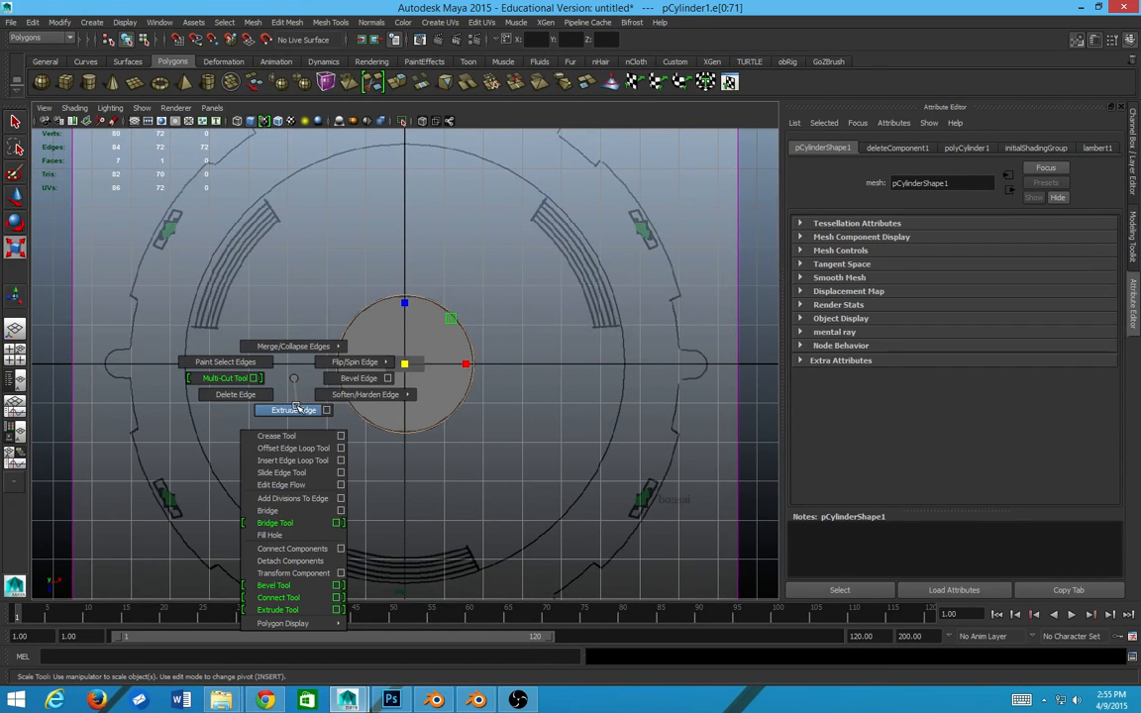
{"action": "right_click_drag", "start_coordinate": [296, 395], "coordinate": [296, 409], "text": "shift"}
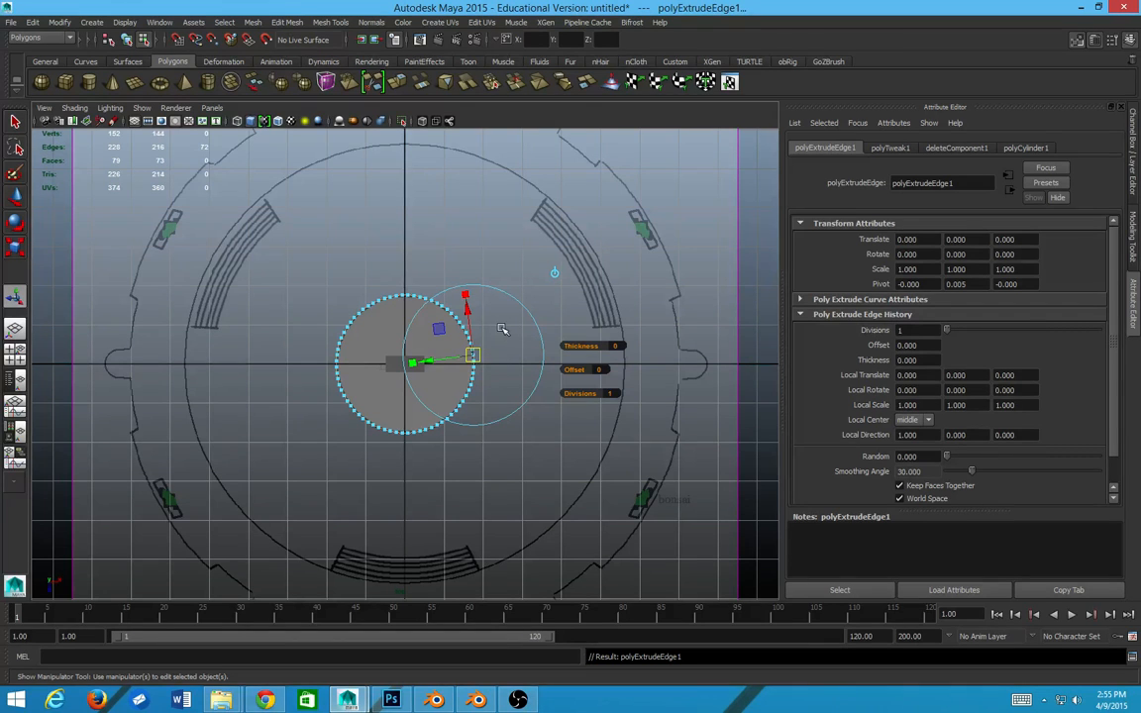
{"action": "left_click", "coordinate": [554, 273]}
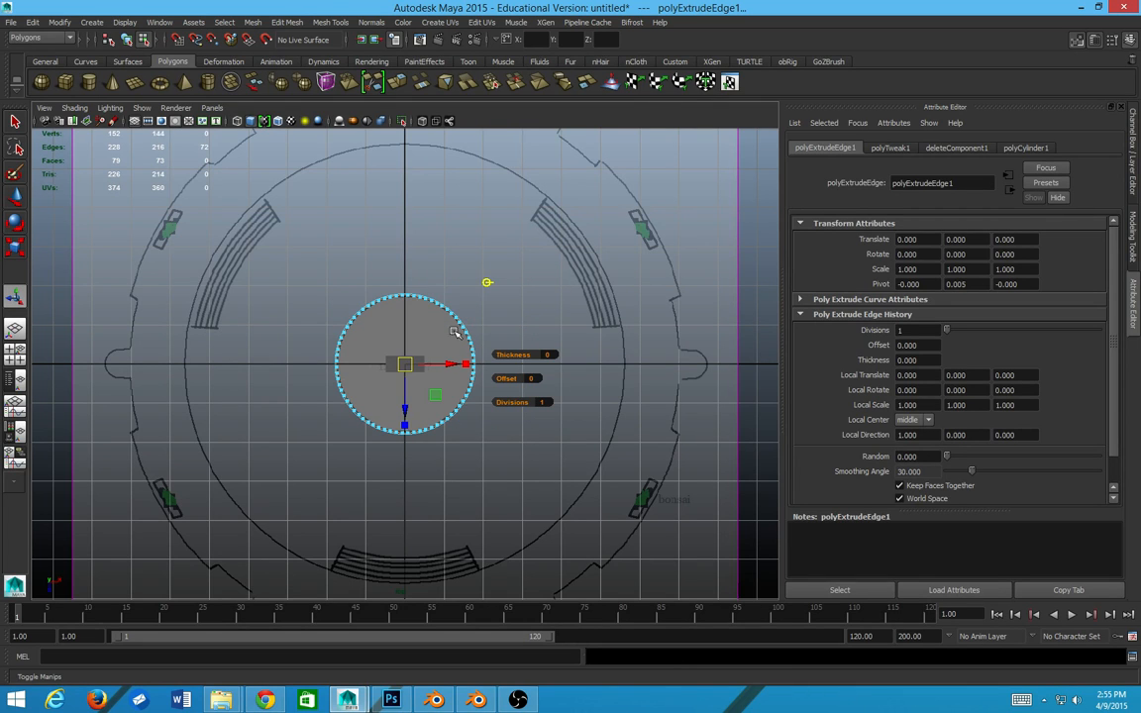
{"action": "left_click", "coordinate": [486, 280]}
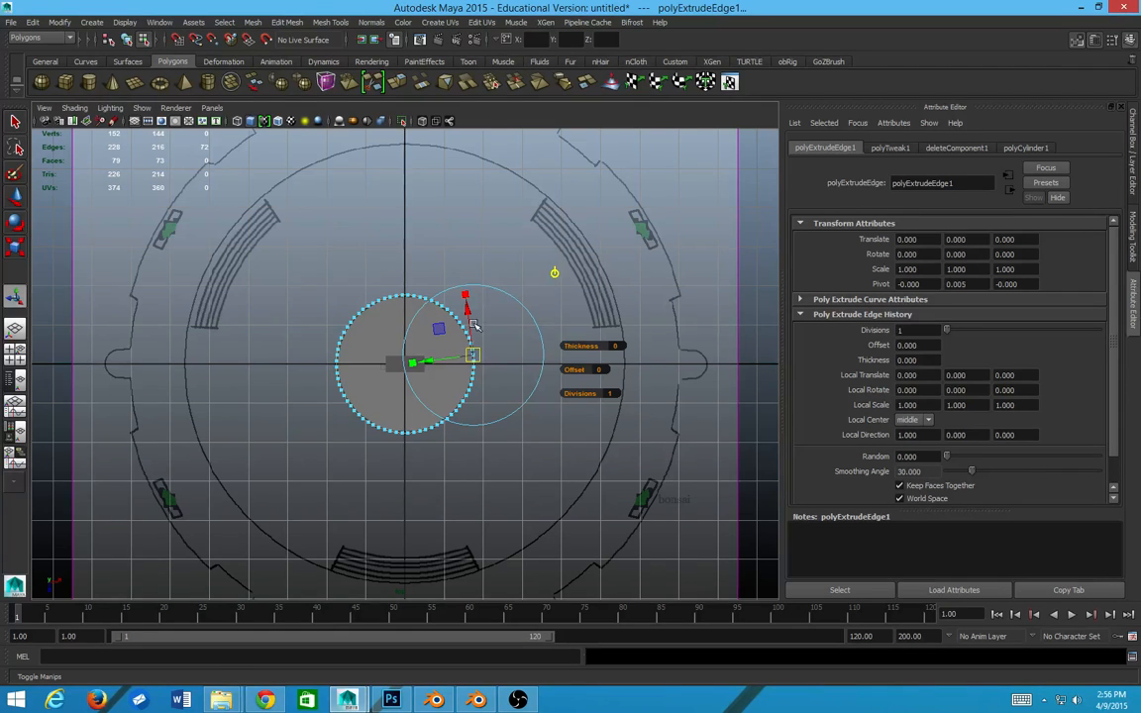
{"action": "scroll", "coordinate": [475, 325], "scroll_direction": "up", "scroll_amount": 4}
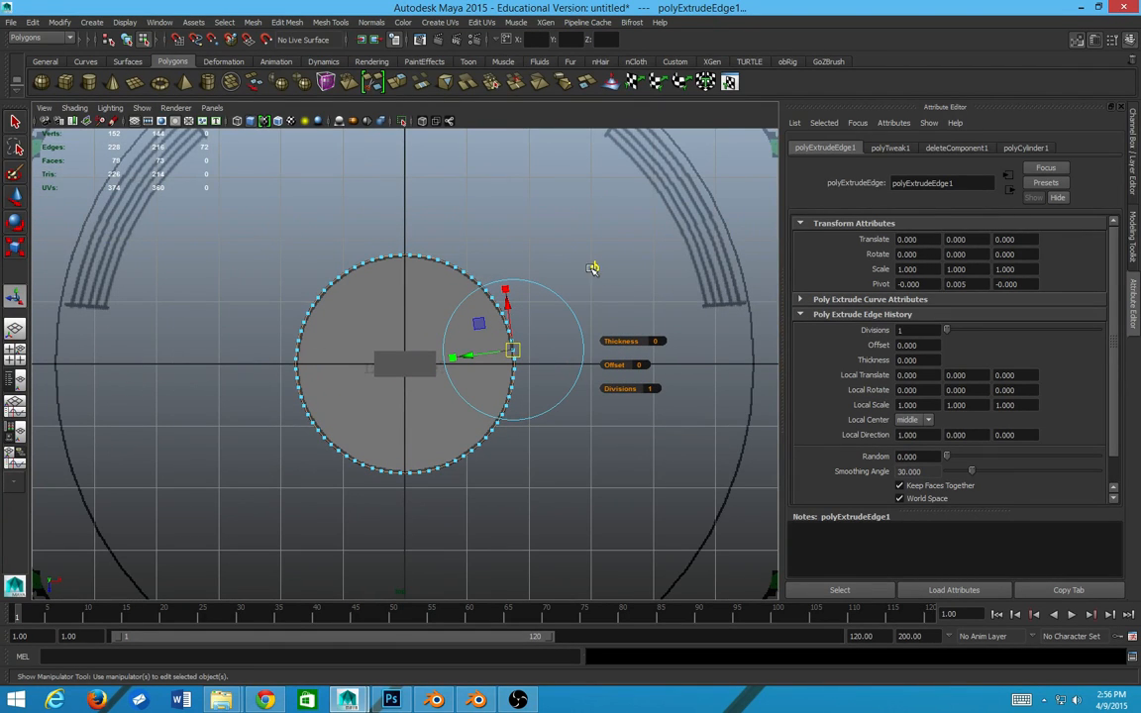
{"action": "left_click", "coordinate": [594, 268]}
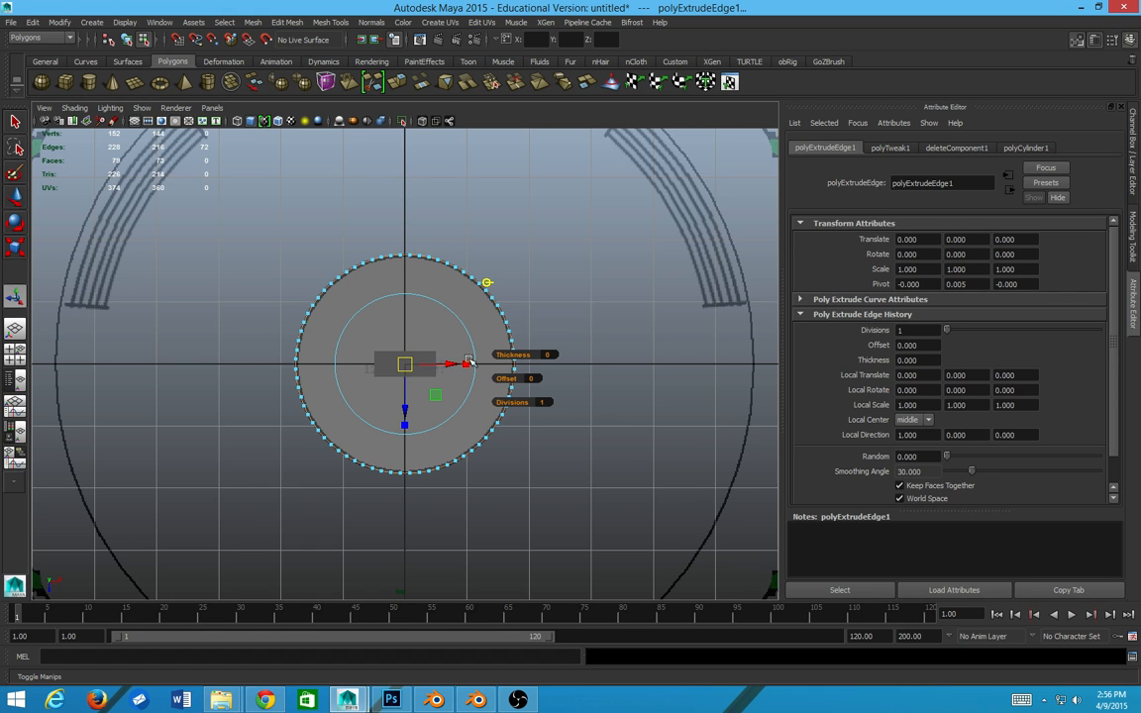
- Scale the extruded edges uniformly outward until the ring reaches the inner edge of the layout's curved steps
{"action": "key", "text": "r"}
{"action": "left_click_drag", "start_coordinate": [403, 364], "coordinate": [681, 390]}
{"action": "scroll", "coordinate": [540, 339], "scroll_direction": "down", "scroll_amount": 5}
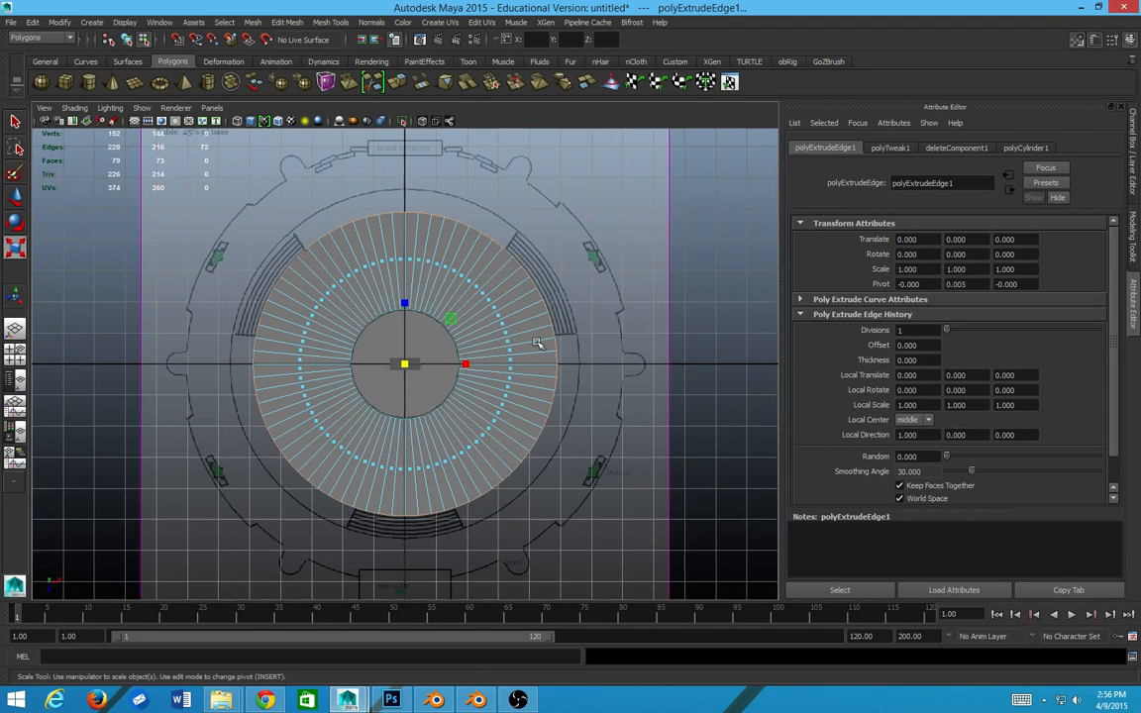
{"action": "scroll", "coordinate": [496, 365], "scroll_direction": "up", "scroll_amount": 3}
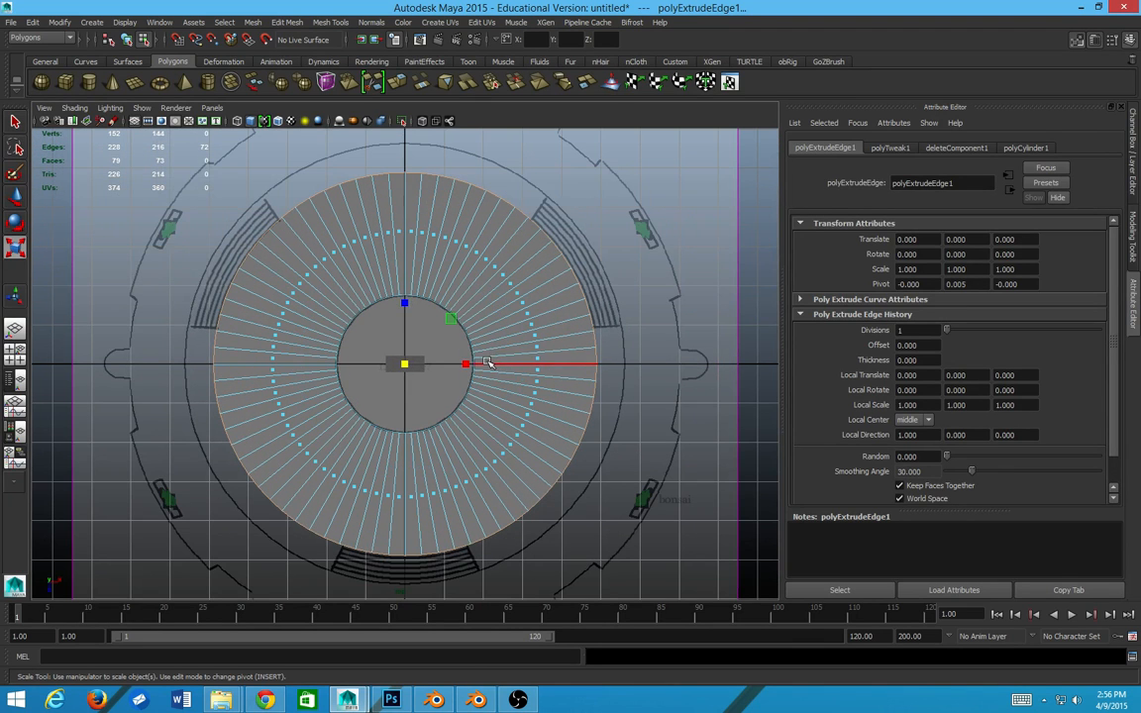
{"action": "left_click_drag", "start_coordinate": [487, 364], "coordinate": [432, 369]}
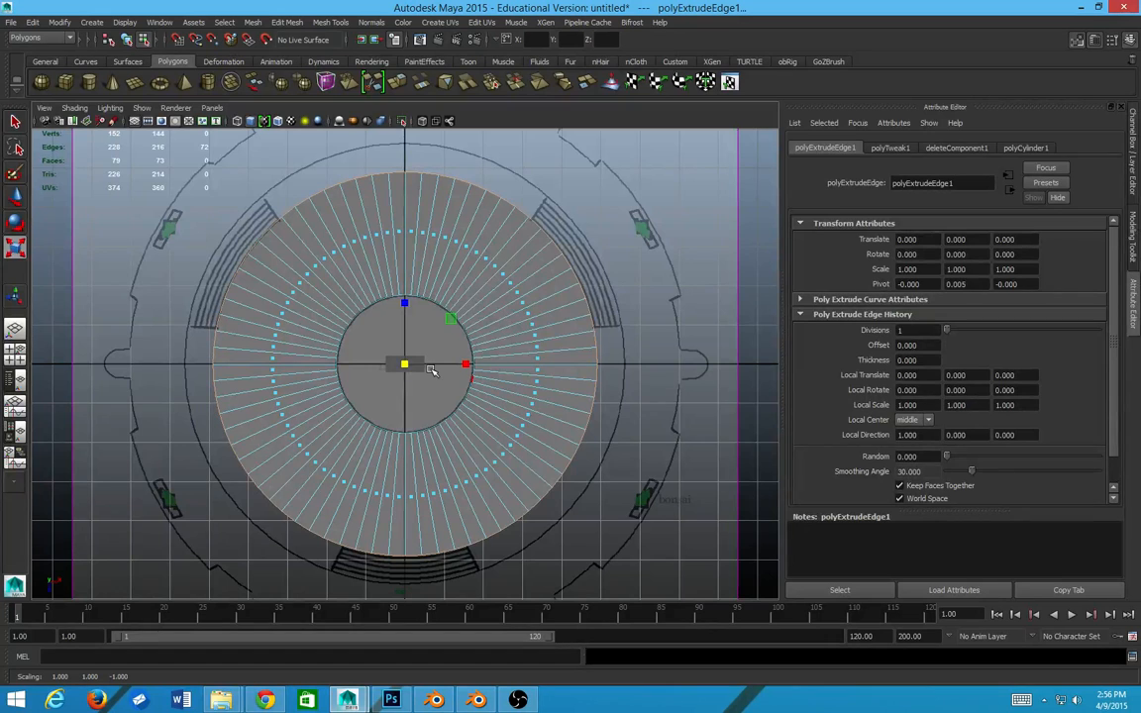
- Extrude the ring's outer rim edges again and switch the extrude manipulator to world axes centred on the disc
{"action": "right_click_drag", "start_coordinate": [495, 327], "coordinate": [532, 351], "text": "shift"}
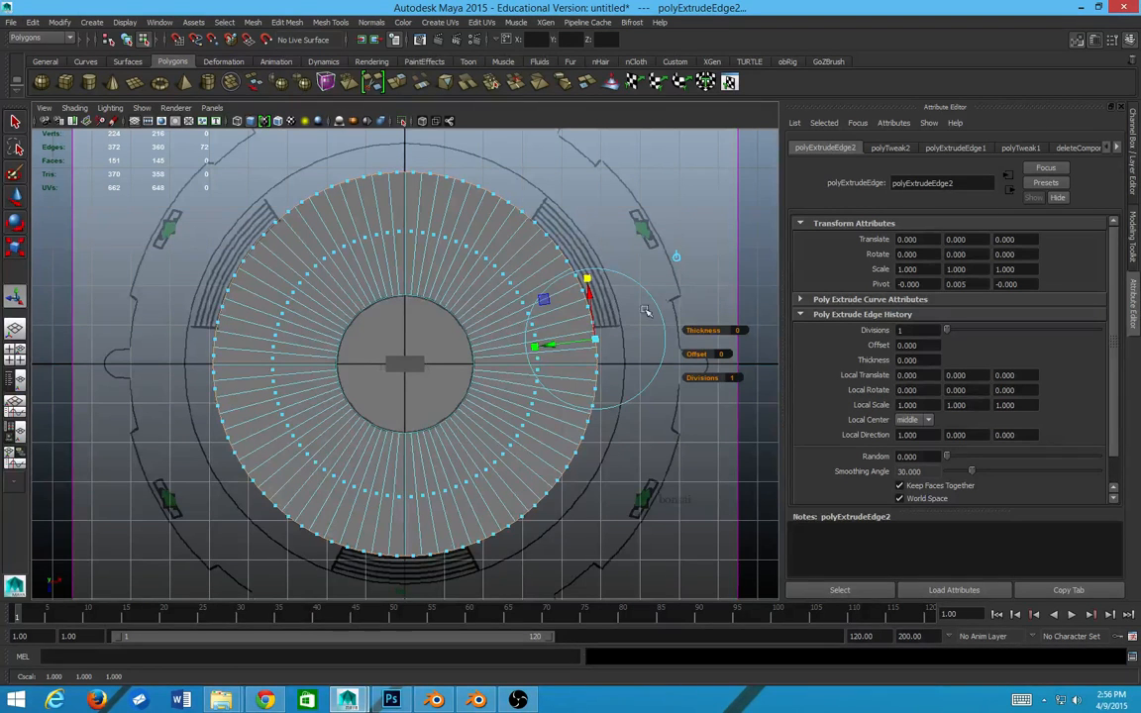
{"action": "scroll", "coordinate": [639, 317], "scroll_direction": "up", "scroll_amount": 2}
{"action": "left_click", "coordinate": [684, 274]}
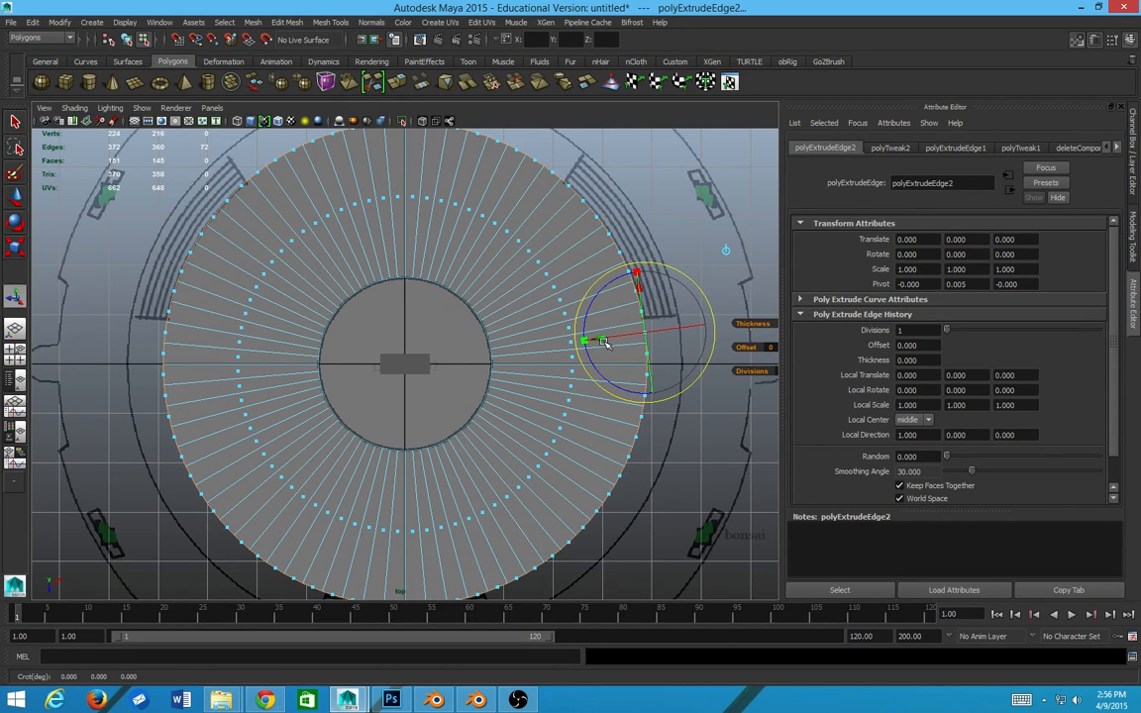
{"action": "left_click", "coordinate": [604, 341]}
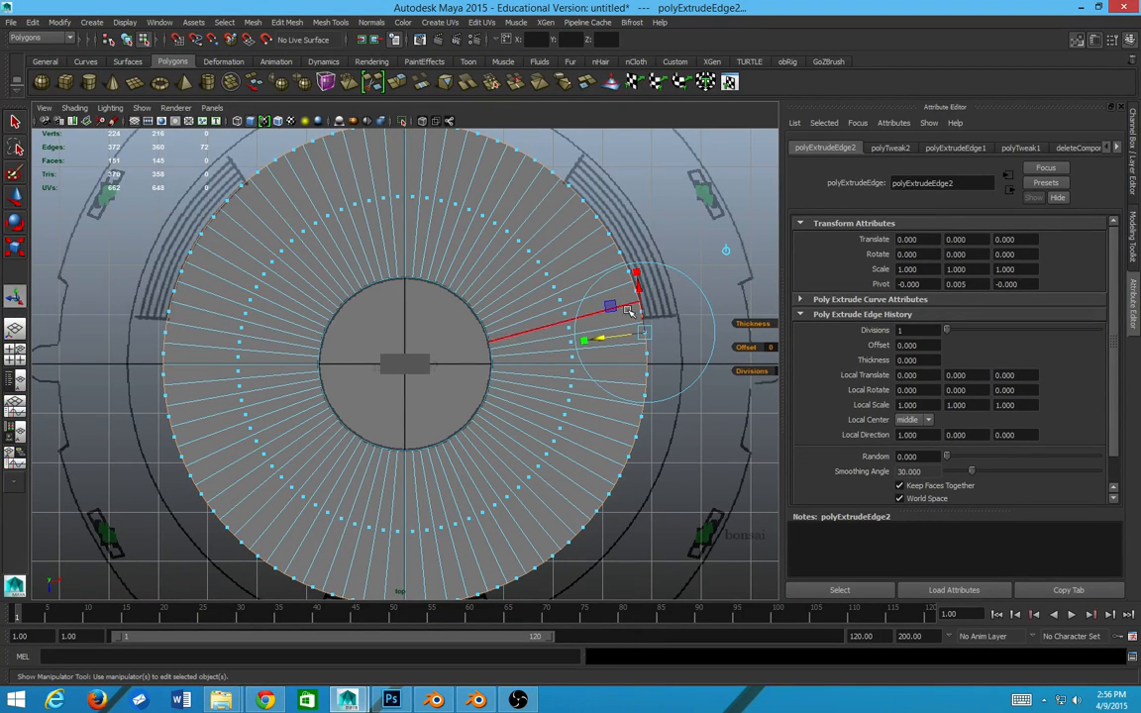
{"action": "left_click", "coordinate": [635, 271]}
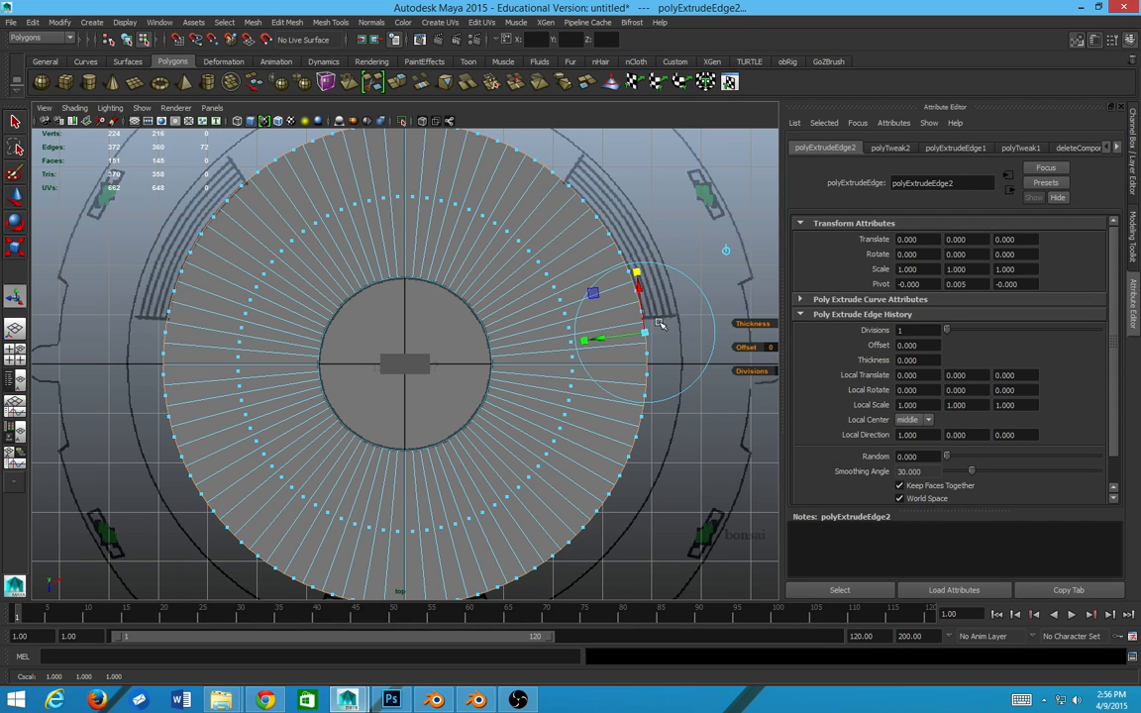
{"action": "left_click", "coordinate": [727, 248]}
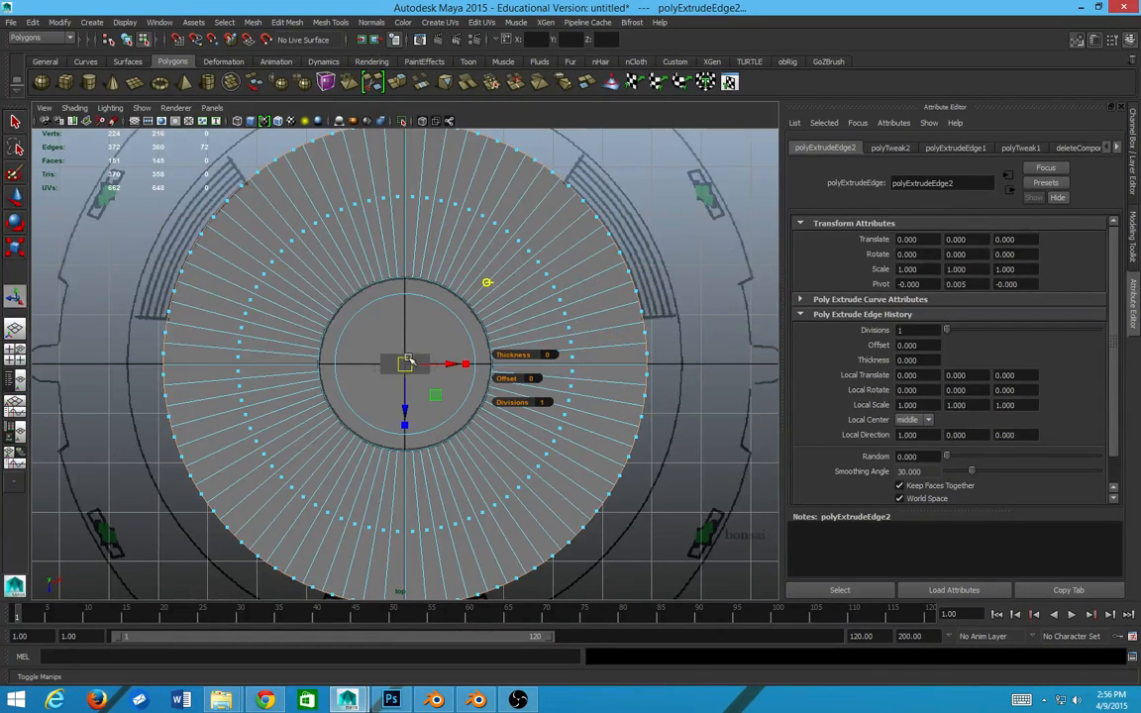
- Scale the newly extruded edges uniformly to about 1.135, reaching the outer edge of the layout's curved steps
{"action": "left_click", "coordinate": [466, 364]}
{"action": "mouse_move", "coordinate": [405, 364]}
{"action": "left_mouse_down"}
{"action": "mouse_move", "coordinate": [416, 369]}
{"action": "mouse_move", "coordinate": [407, 365]}
{"action": "left_mouse_up"}
{"action": "left_click", "coordinate": [465, 364]}
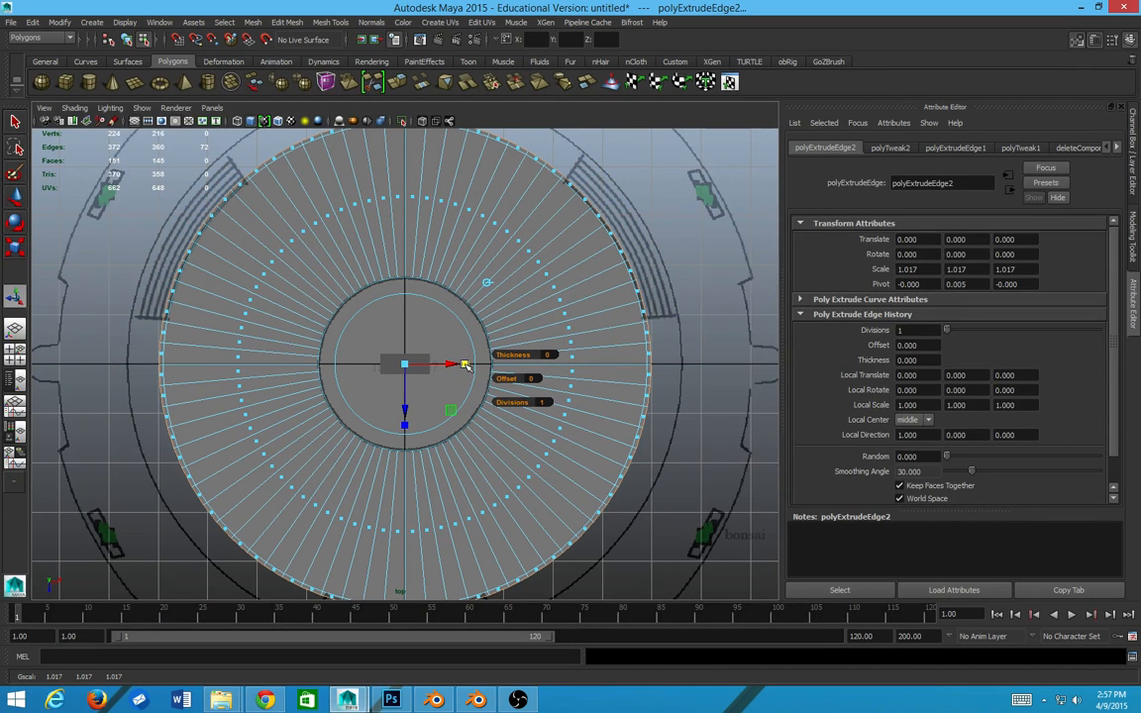
{"action": "left_click", "coordinate": [403, 424]}
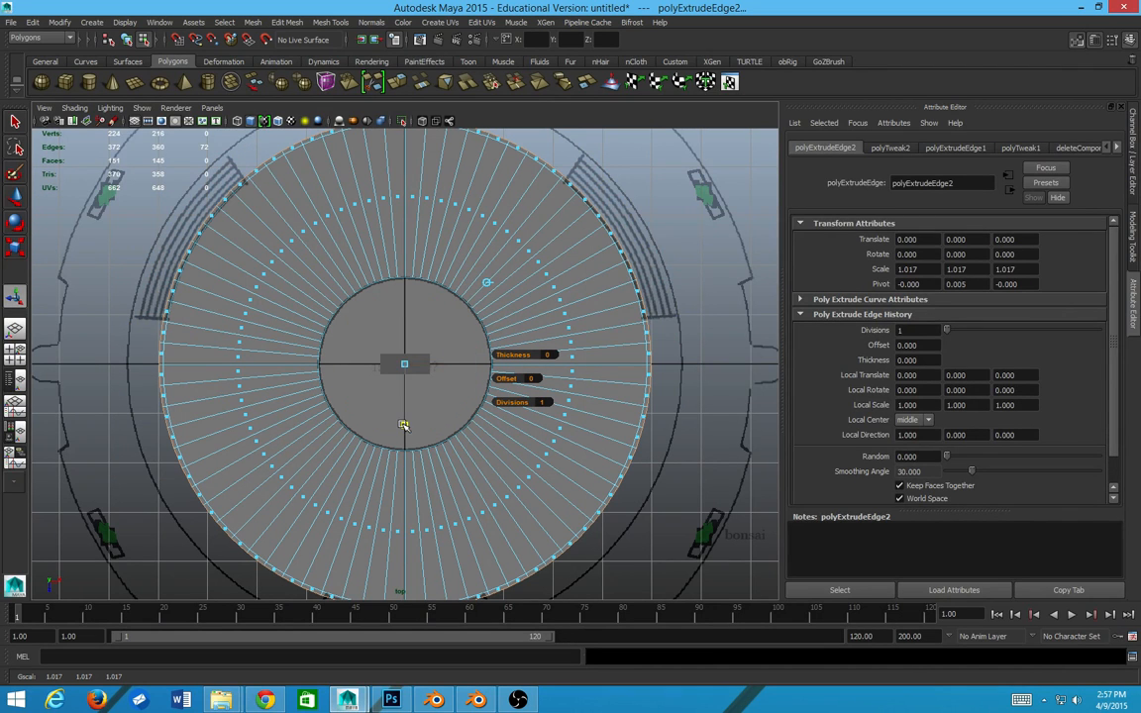
{"action": "left_click", "coordinate": [406, 366]}
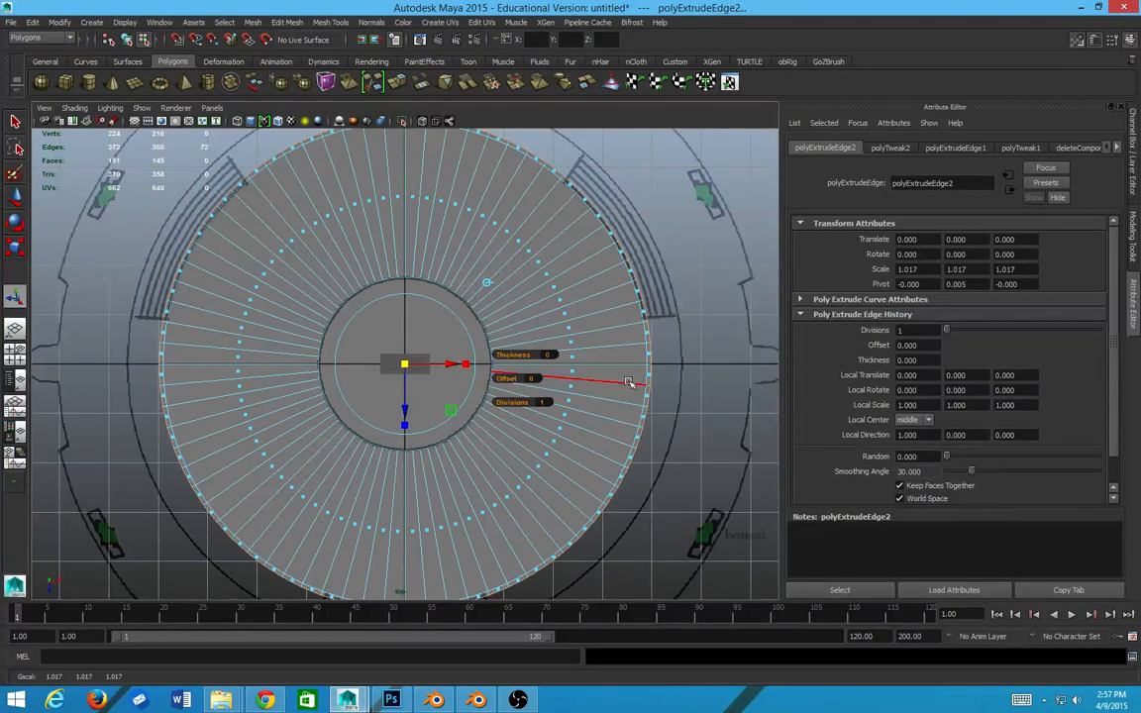
{"action": "scroll", "coordinate": [697, 341], "scroll_direction": "down", "scroll_amount": 3}
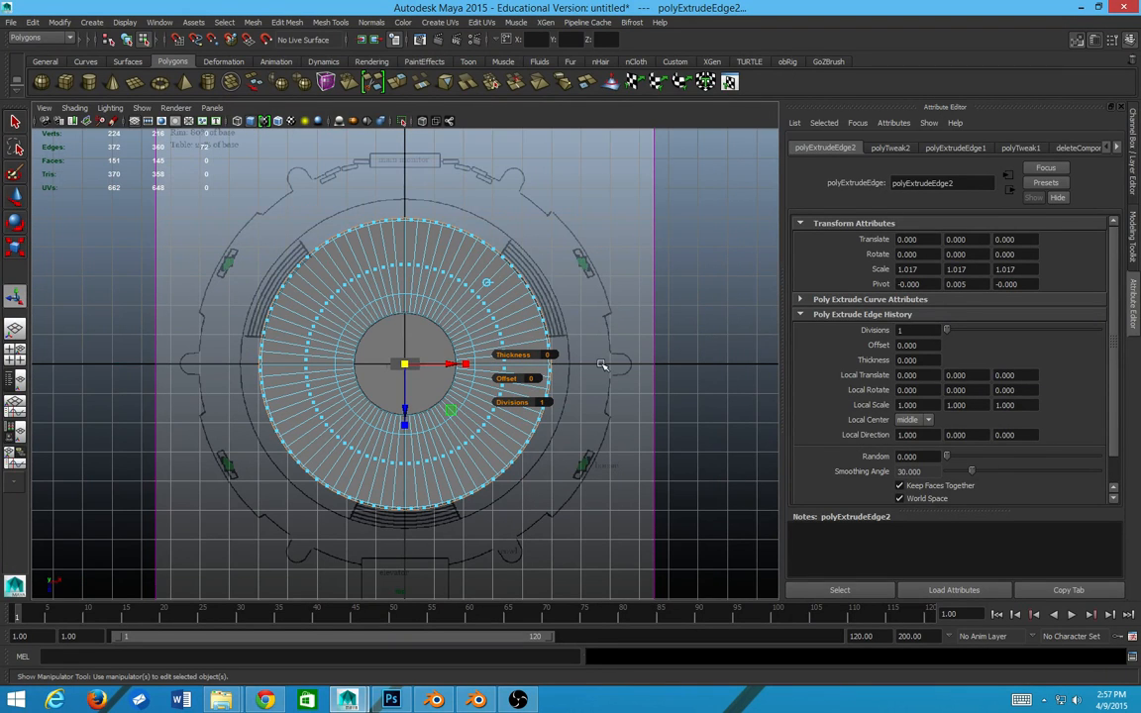
{"action": "middle_click_drag", "start_coordinate": [526, 294], "coordinate": [584, 320]}
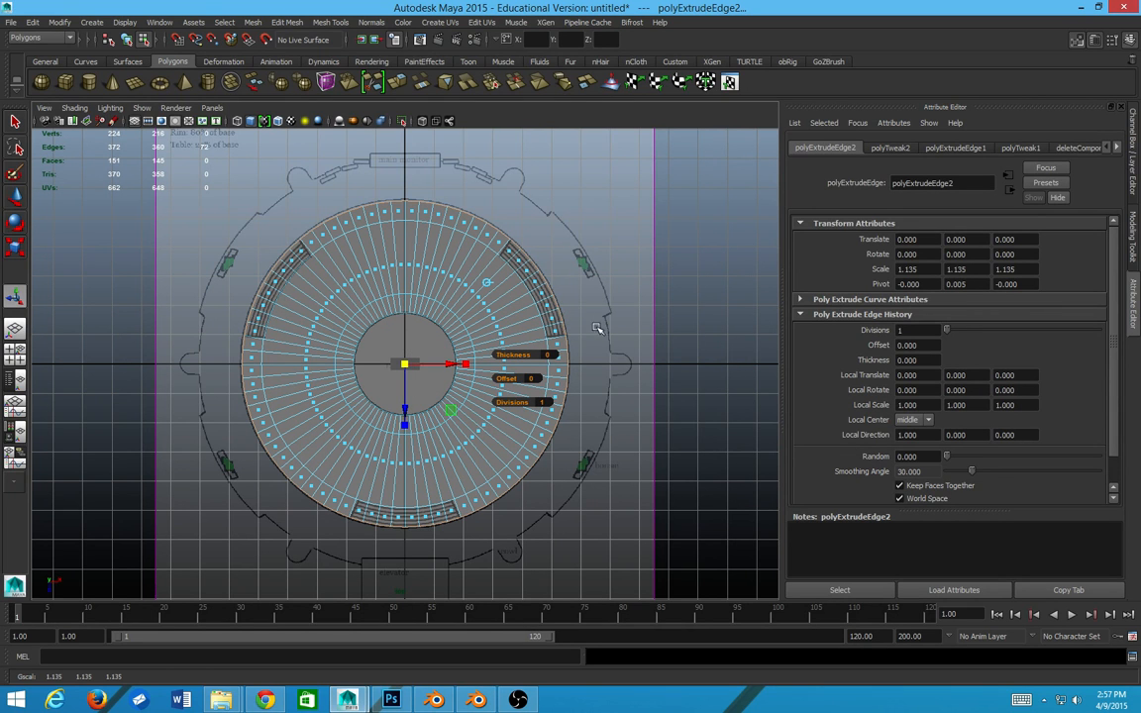
- Try adjusting the new extrusion's translate, rotate and scale channels together in the Channel Box, and undo the change
{"action": "scroll", "coordinate": [619, 328], "scroll_direction": "up", "scroll_amount": 1}
{"action": "scroll", "coordinate": [618, 328], "scroll_direction": "up", "scroll_amount": 1}
{"action": "key", "text": "ctrl+a"}
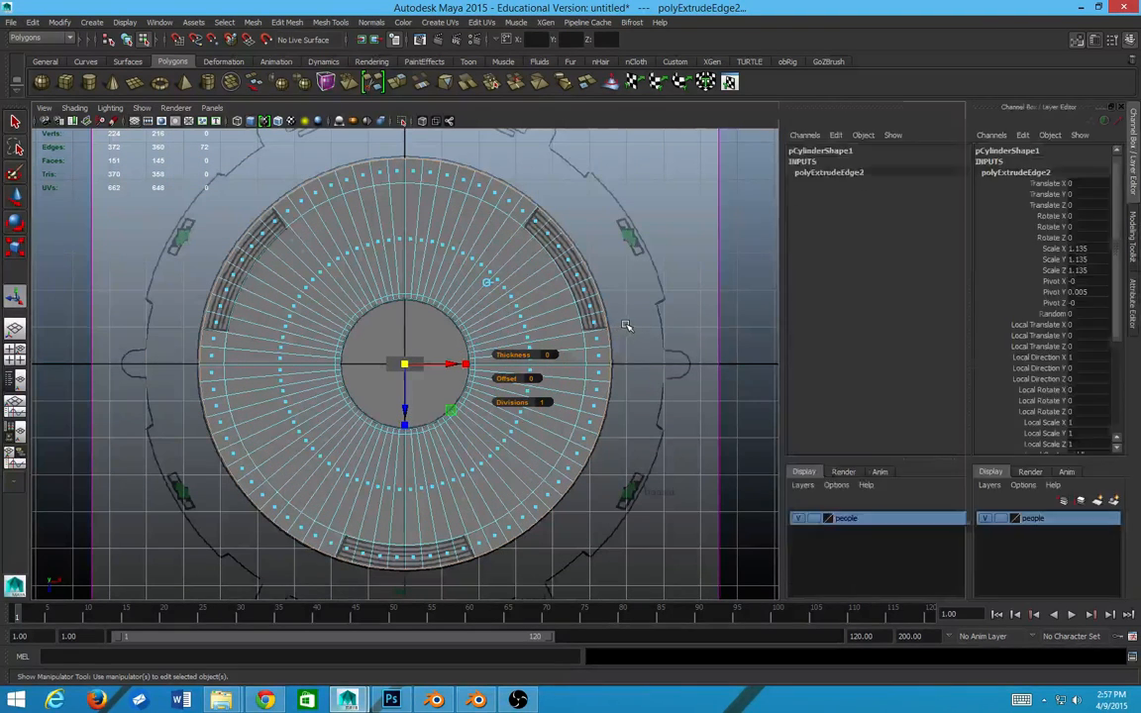
{"action": "left_click", "coordinate": [1058, 260]}
{"action": "left_click", "coordinate": [1059, 249]}
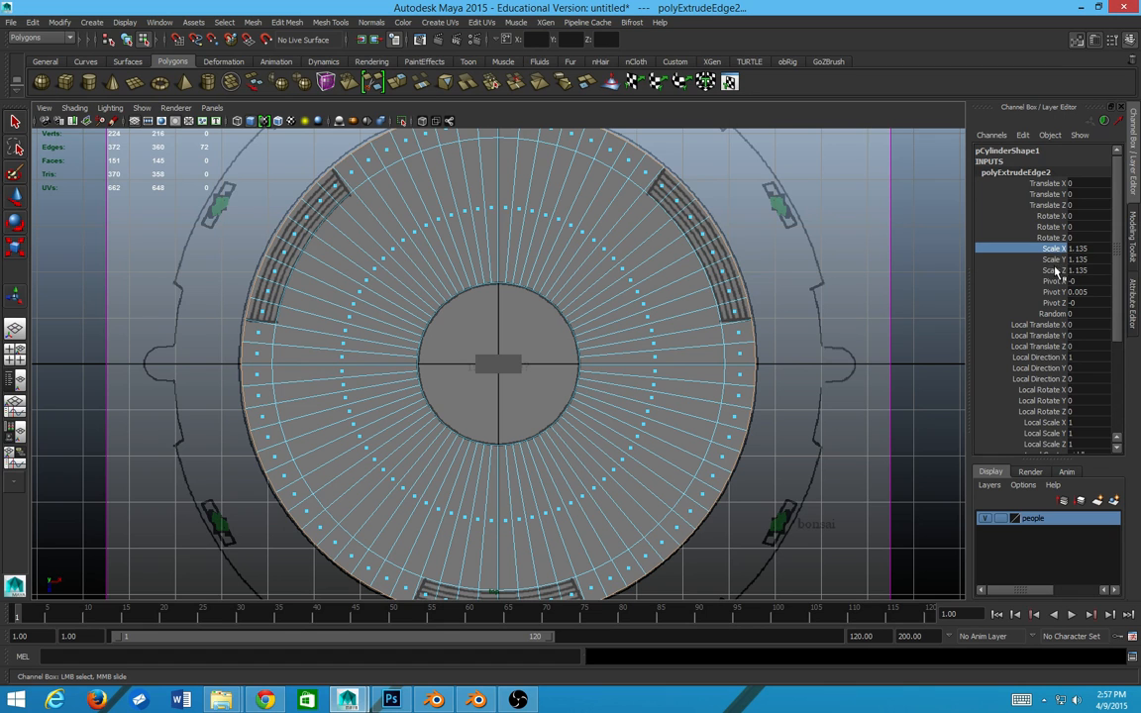
{"action": "left_click", "coordinate": [1056, 270], "text": "shift"}
{"action": "left_click_drag", "start_coordinate": [1049, 183], "coordinate": [1064, 275]}
{"action": "scroll", "coordinate": [755, 343], "scroll_direction": "down", "scroll_amount": 3}
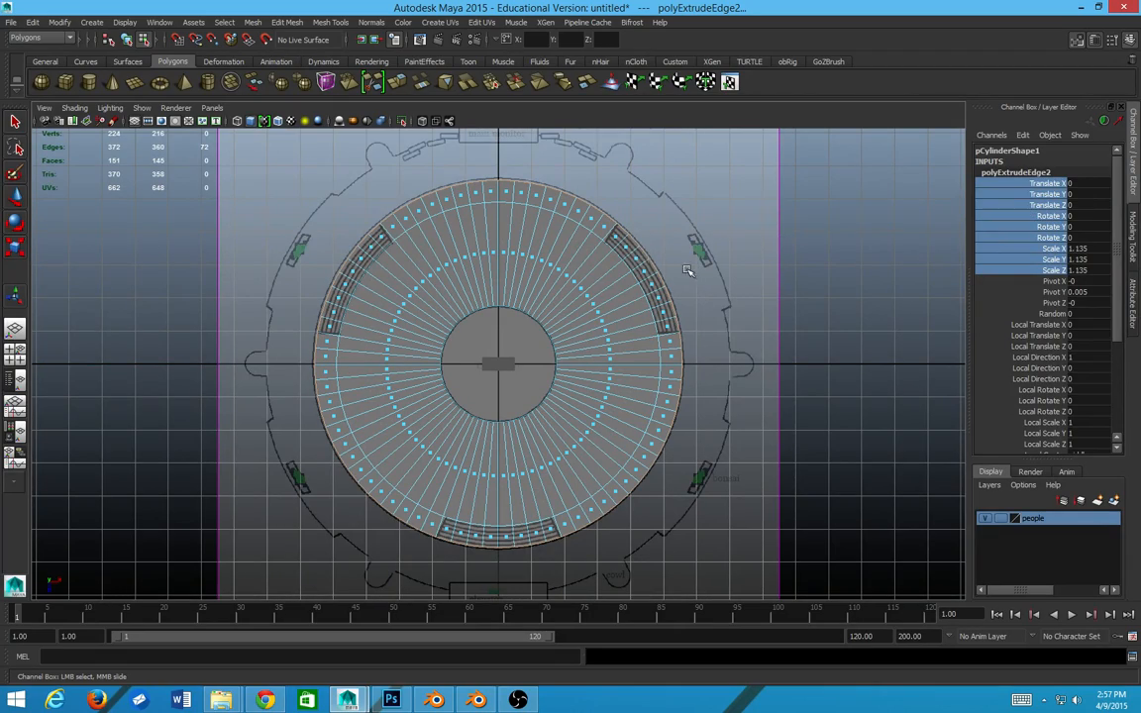
{"action": "middle_click_drag", "start_coordinate": [688, 273], "coordinate": [718, 264]}
{"action": "key", "text": "ctrl+z"}
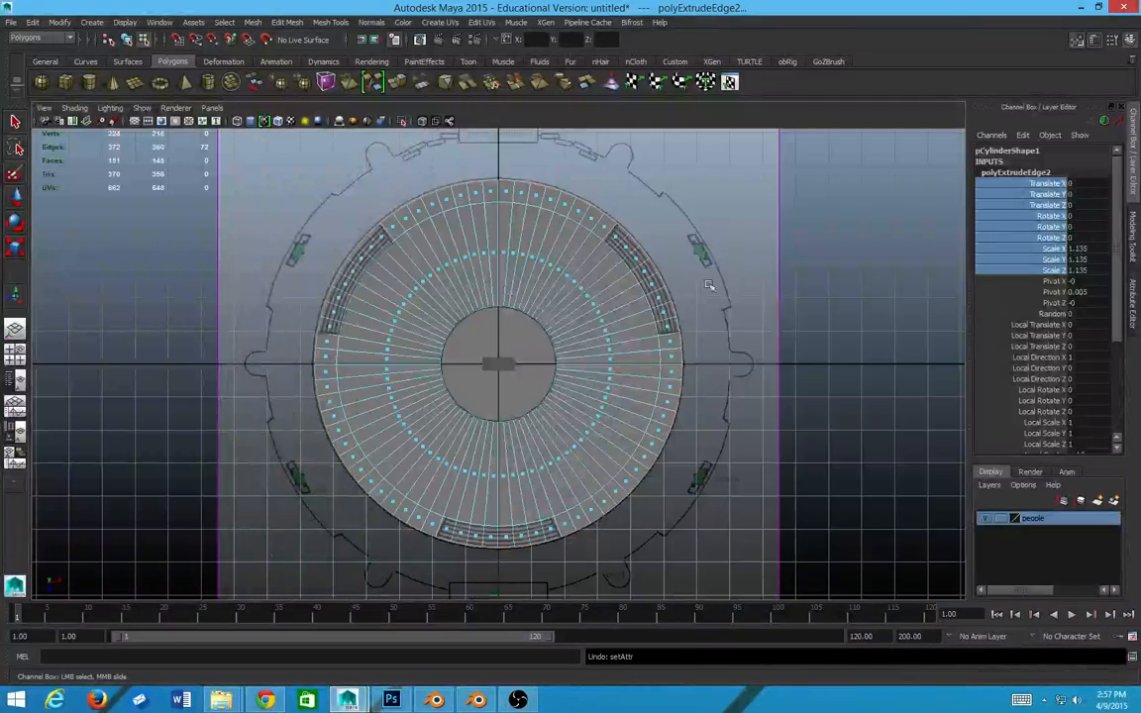
- Reselect the complete outermost rim edge loop of the disc with the Show Manipulator tool active
{"action": "scroll", "coordinate": [736, 324], "scroll_direction": "up", "scroll_amount": 3}
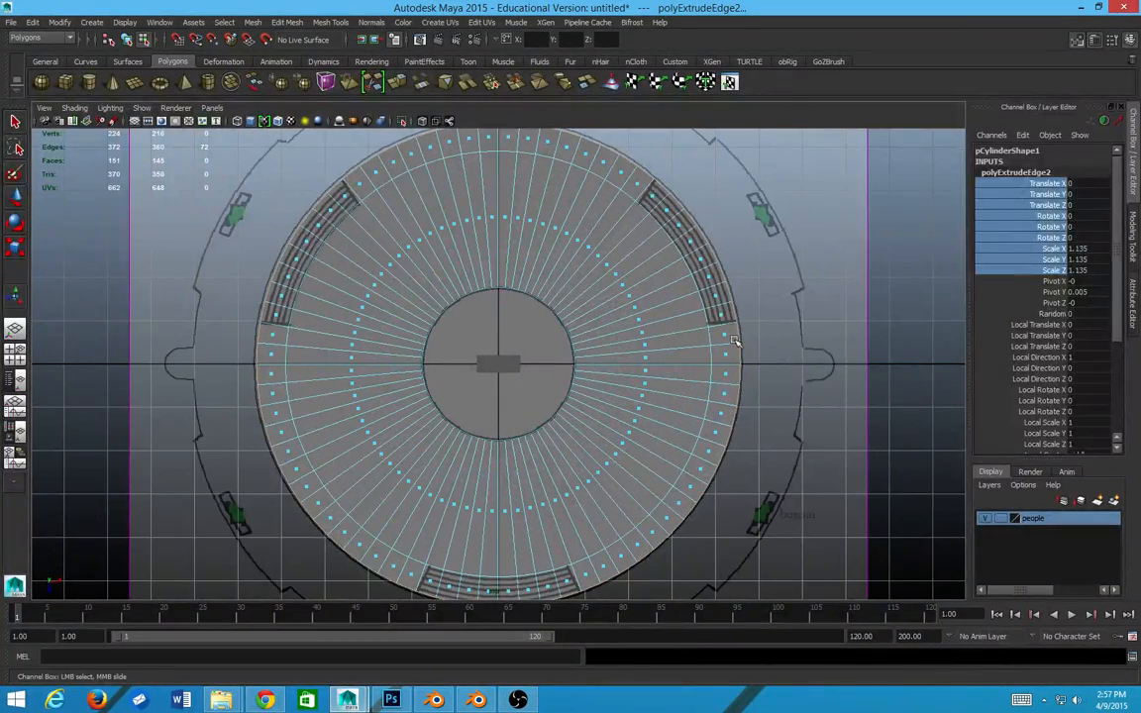
{"action": "left_click", "coordinate": [731, 328]}
{"action": "right_click_drag", "start_coordinate": [732, 328], "coordinate": [731, 330]}
{"action": "key", "text": "t"}
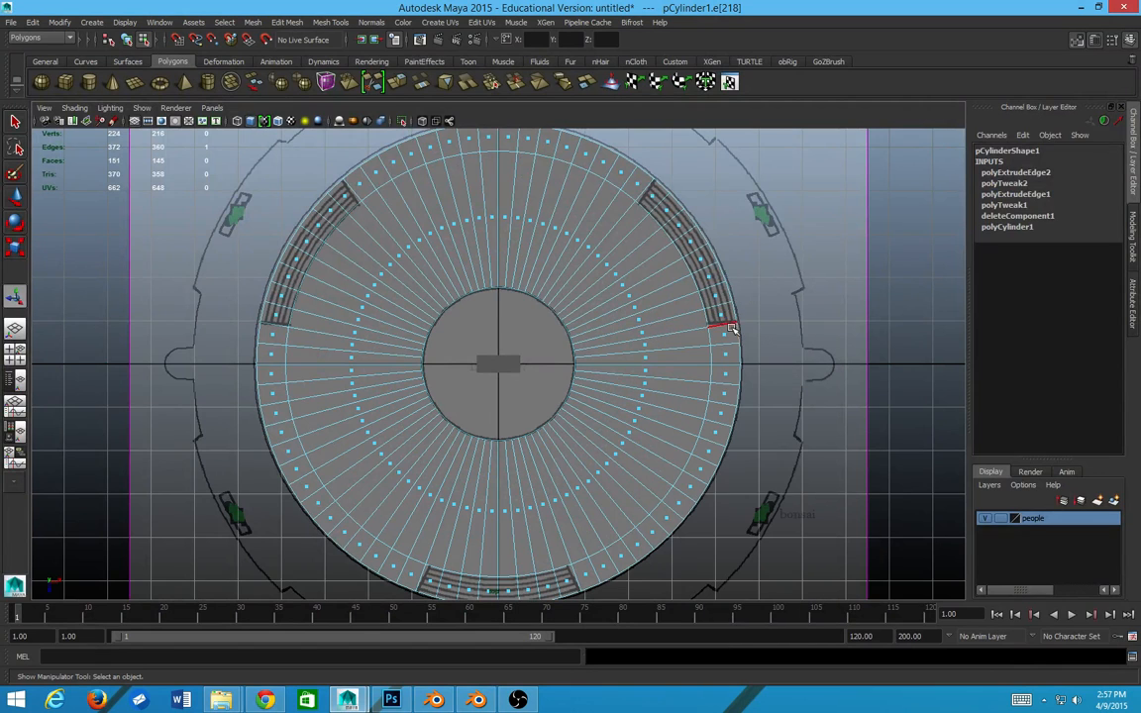
{"action": "scroll", "coordinate": [746, 327], "scroll_direction": "down", "scroll_amount": 2}
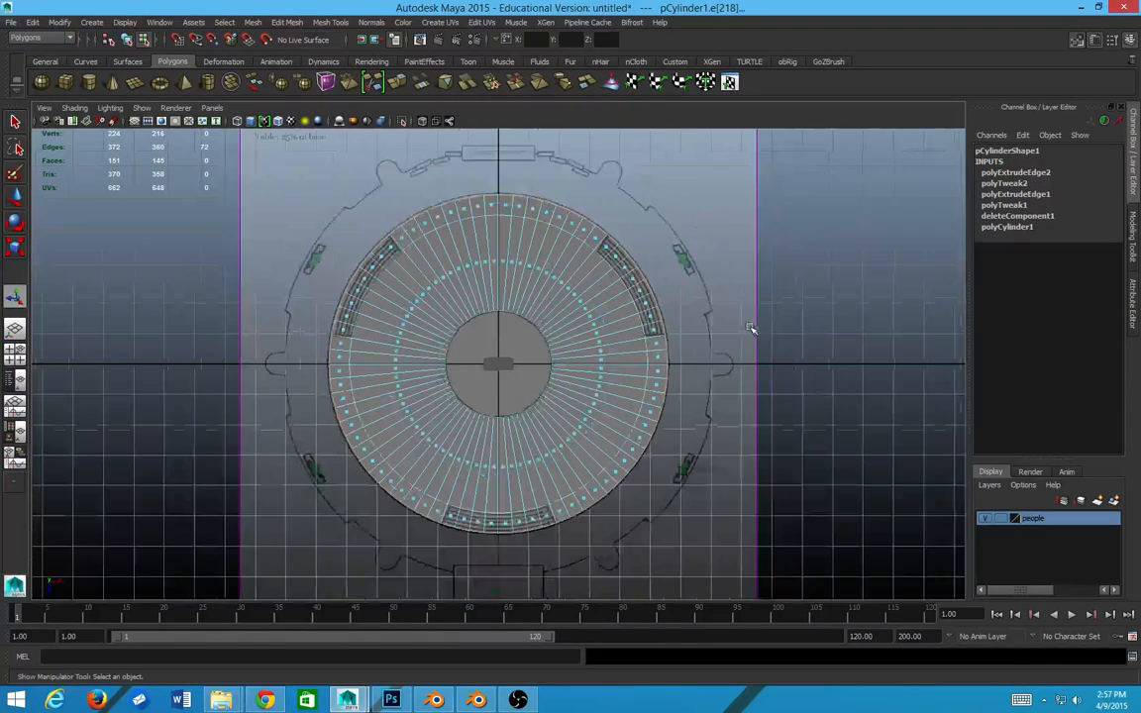
{"action": "scroll", "coordinate": [751, 329], "scroll_direction": "up", "scroll_amount": 1}
{"action": "scroll", "coordinate": [747, 339], "scroll_direction": "up", "scroll_amount": 1}
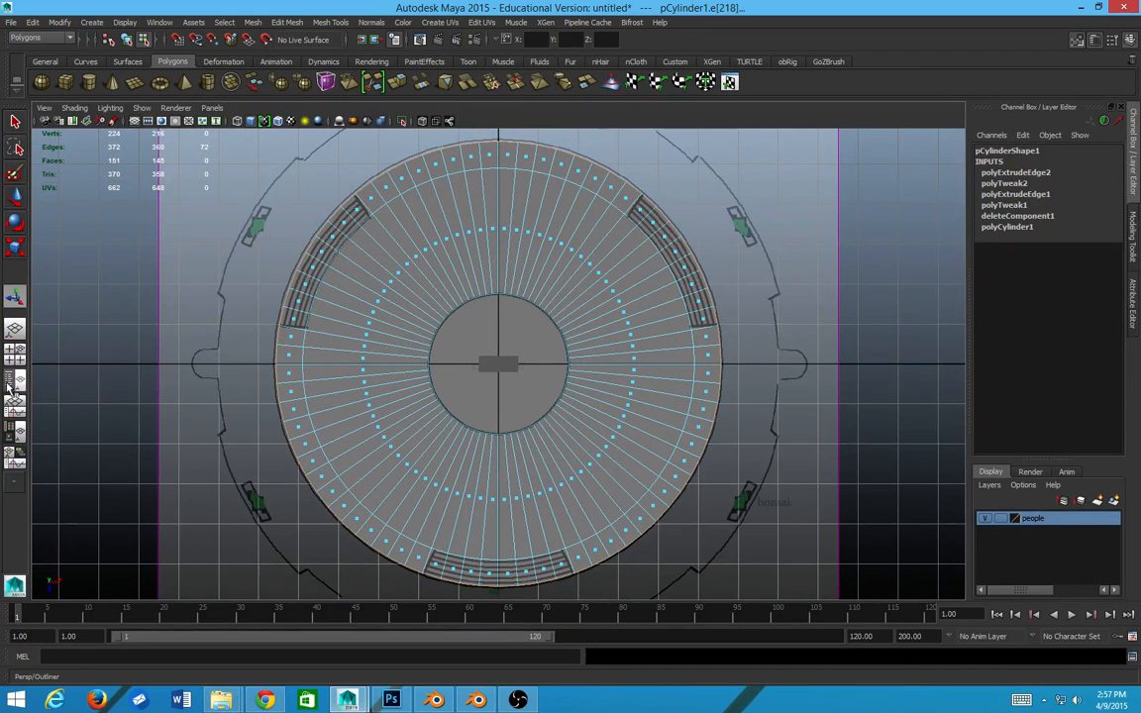
- Switch to the four-view layout and examine the flat disc from a low angle in the perspective view
{"action": "left_click", "coordinate": [16, 349]}
{"action": "scroll", "coordinate": [645, 275], "scroll_direction": "down", "scroll_amount": 3}
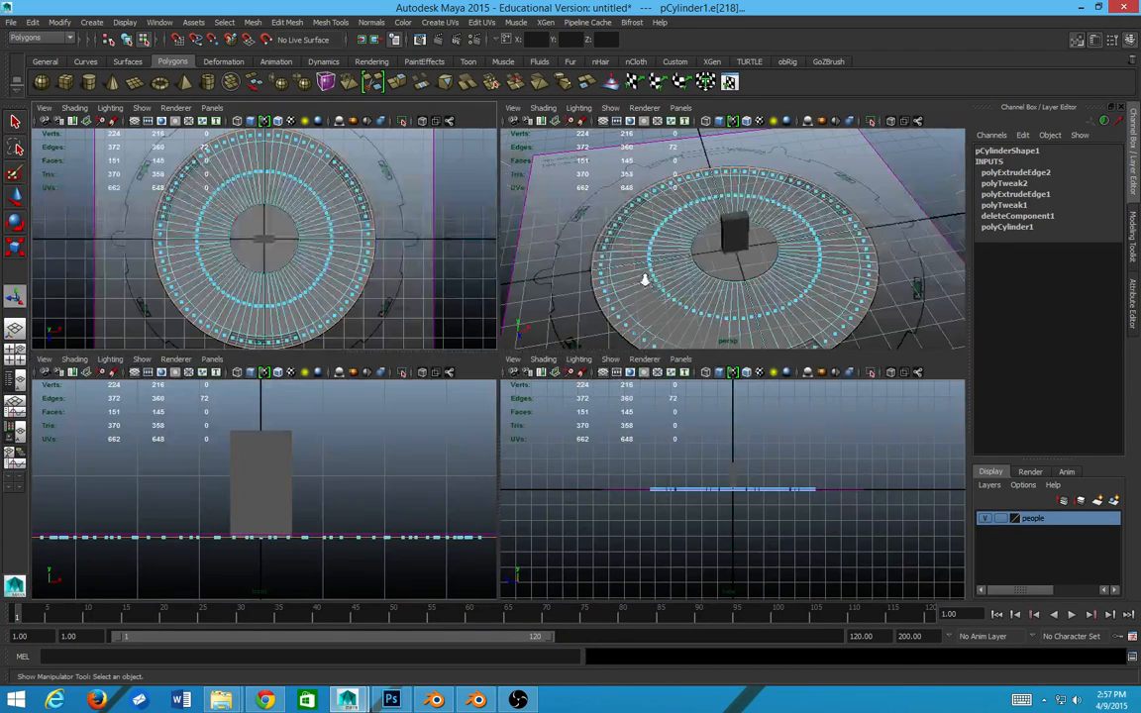
{"action": "left_click_drag", "start_coordinate": [645, 276], "coordinate": [609, 213], "text": "alt"}
{"action": "scroll", "coordinate": [609, 213], "scroll_direction": "up", "scroll_amount": 3}
{"action": "scroll", "coordinate": [610, 213], "scroll_direction": "down", "scroll_amount": 2}
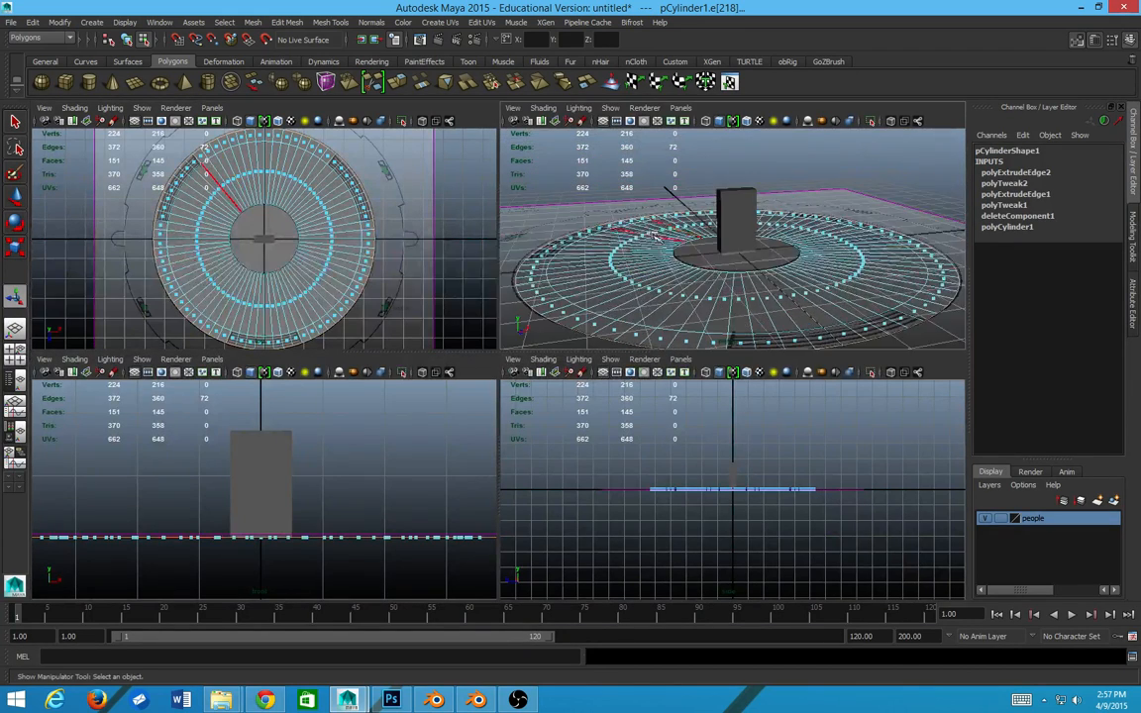
- Extrude the selected outer border edges of the disc
{"action": "right_click", "coordinate": [550, 210], "text": "shift"}
{"action": "left_click", "coordinate": [550, 241]}
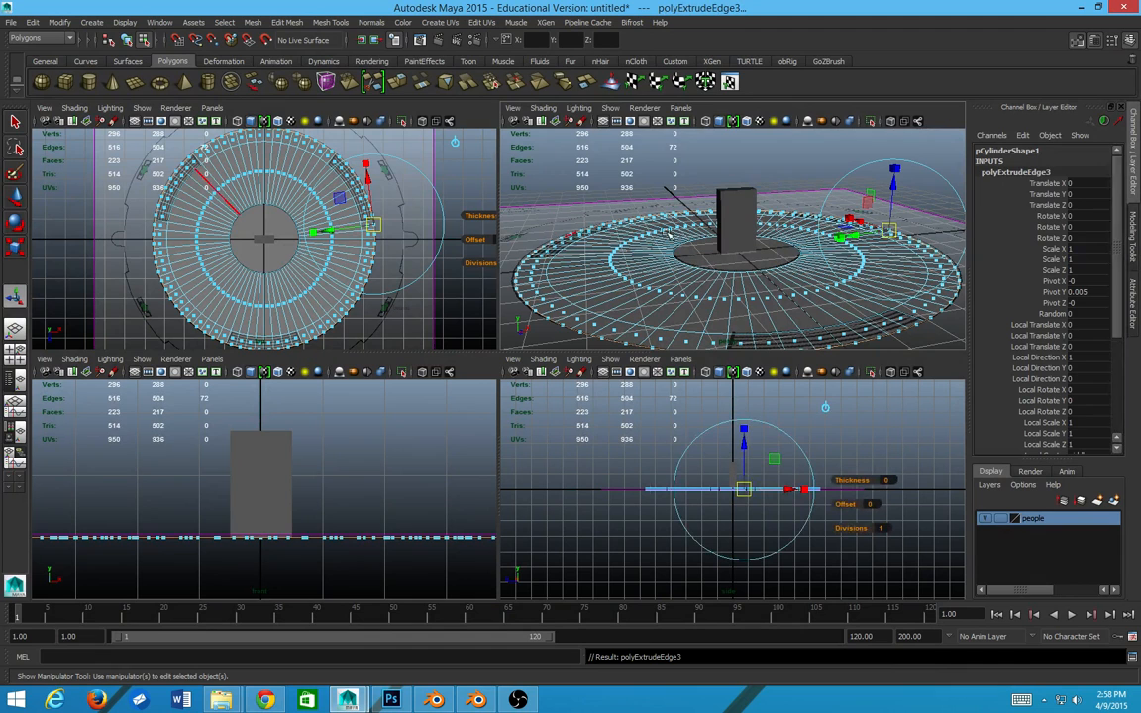
- Try to raise the extruded outer edges vertically by about 0.51 units
{"action": "key", "text": "w"}
{"action": "left_click_drag", "start_coordinate": [748, 187], "coordinate": [768, 170]}
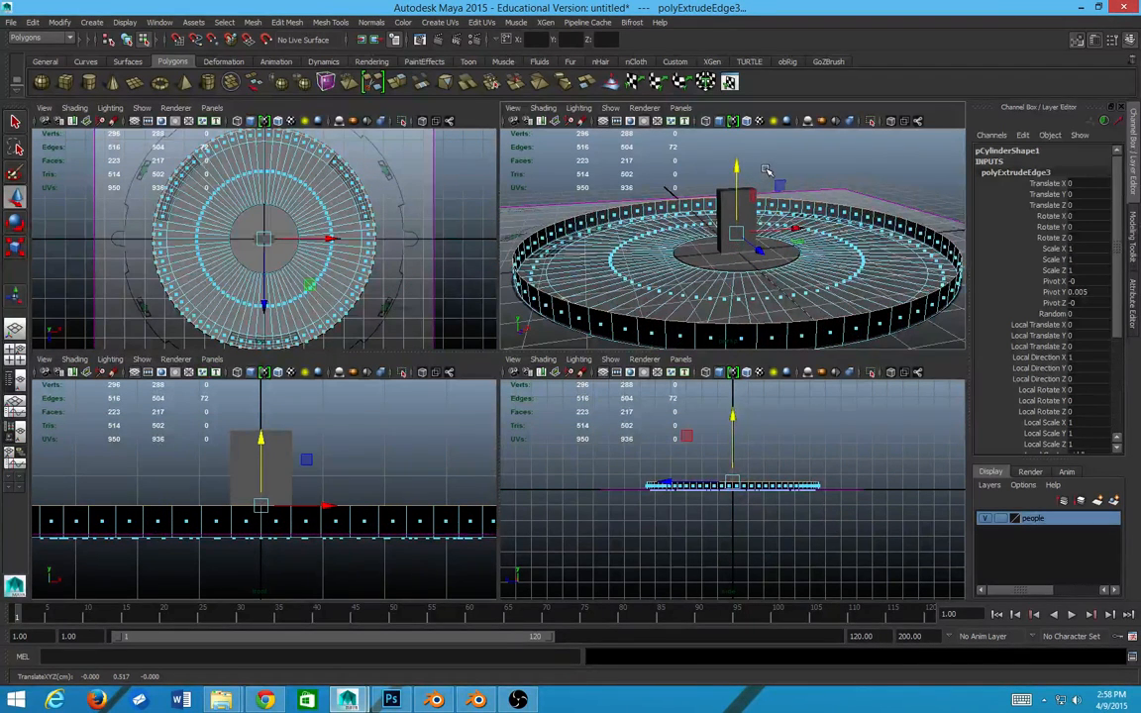
{"action": "scroll", "coordinate": [670, 217], "scroll_direction": "up", "scroll_amount": 5}
{"action": "middle_click_drag", "start_coordinate": [666, 219], "coordinate": [776, 246], "text": "alt"}
{"action": "scroll", "coordinate": [776, 246], "scroll_direction": "down", "scroll_amount": 2}
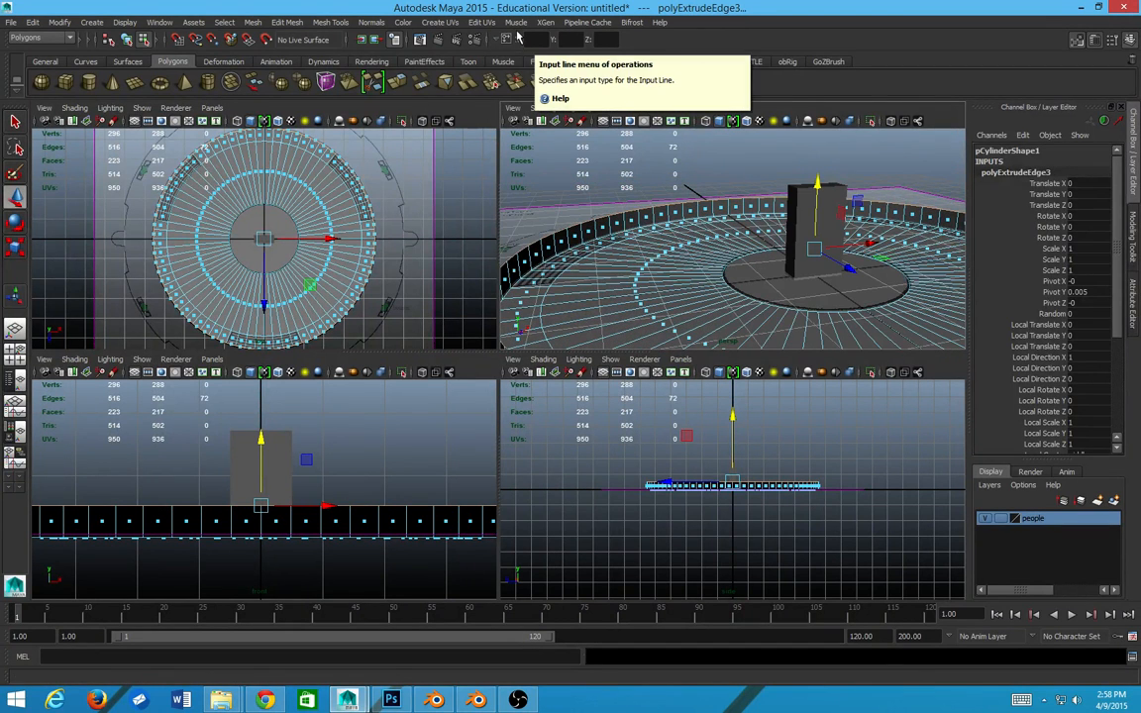
{"action": "key", "text": "f"}
{"action": "scroll", "coordinate": [605, 230], "scroll_direction": "up", "scroll_amount": 5}
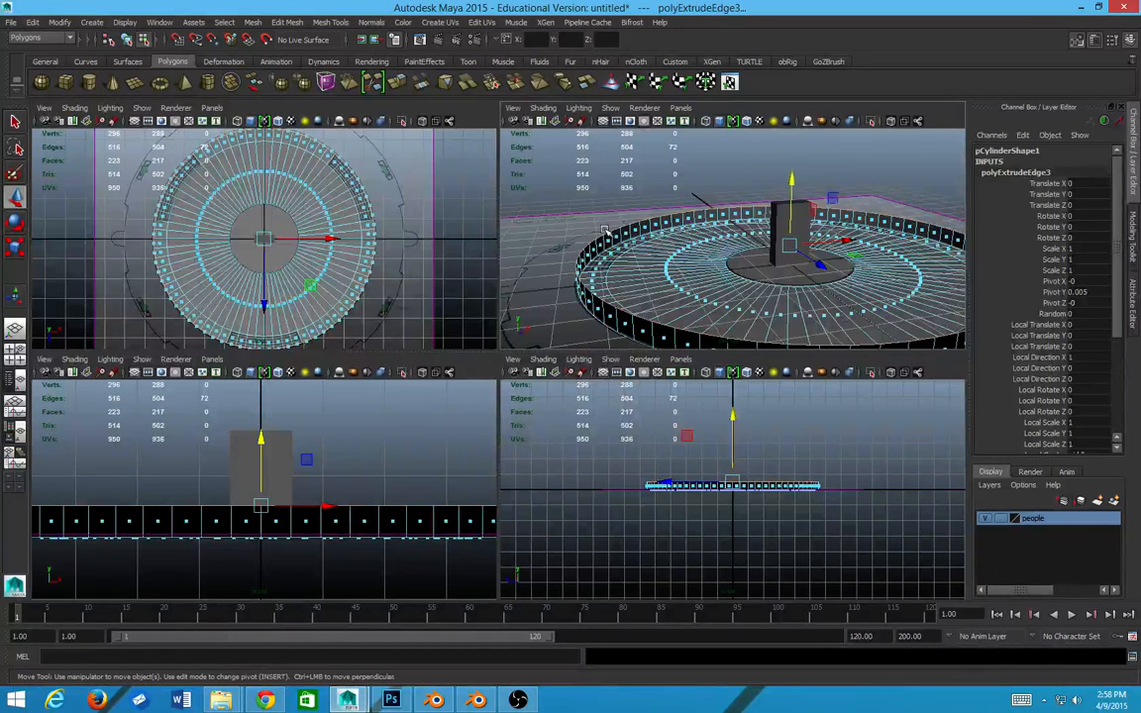
{"action": "key", "text": "ctrl+z"}
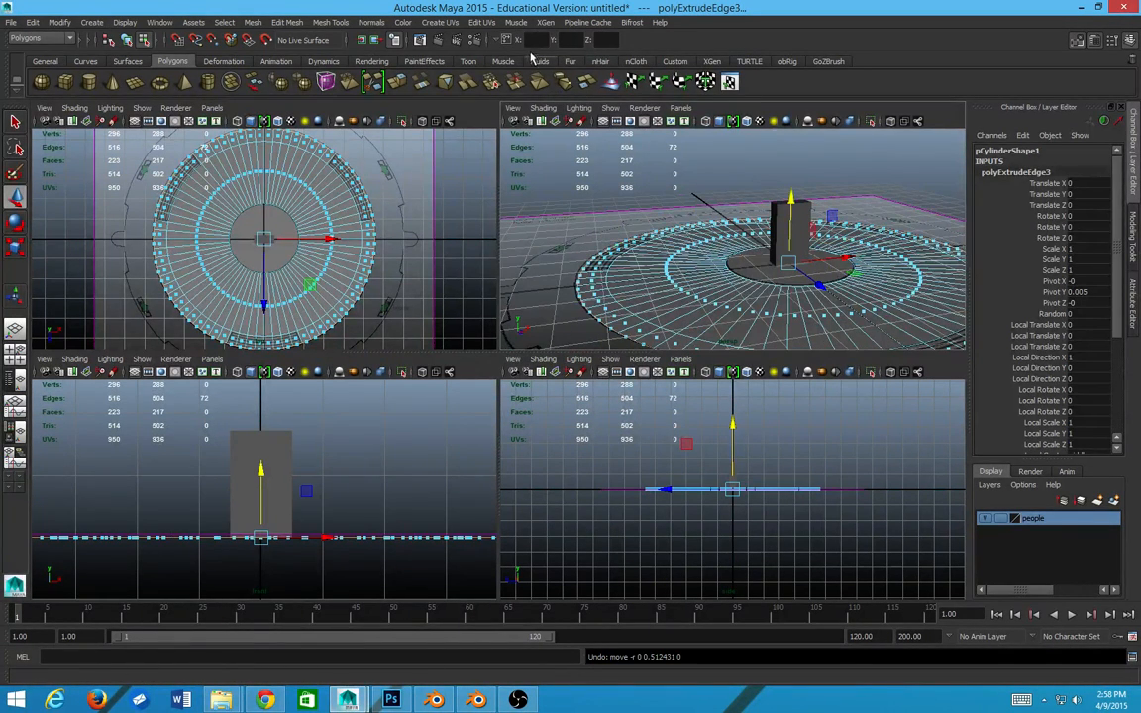
- Set the numeric coordinate entry to Absolute transform
{"action": "left_click", "coordinate": [506, 39]}
{"action": "left_click", "coordinate": [503, 31]}
{"action": "left_click", "coordinate": [506, 39]}
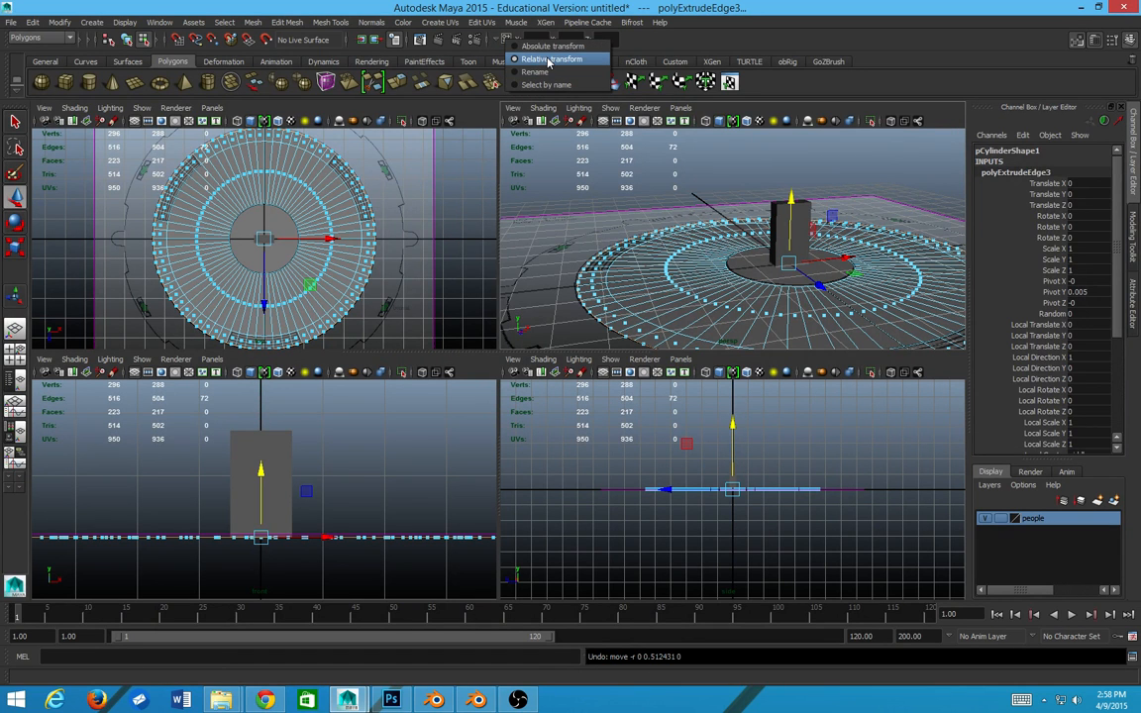
{"action": "left_click", "coordinate": [551, 58]}
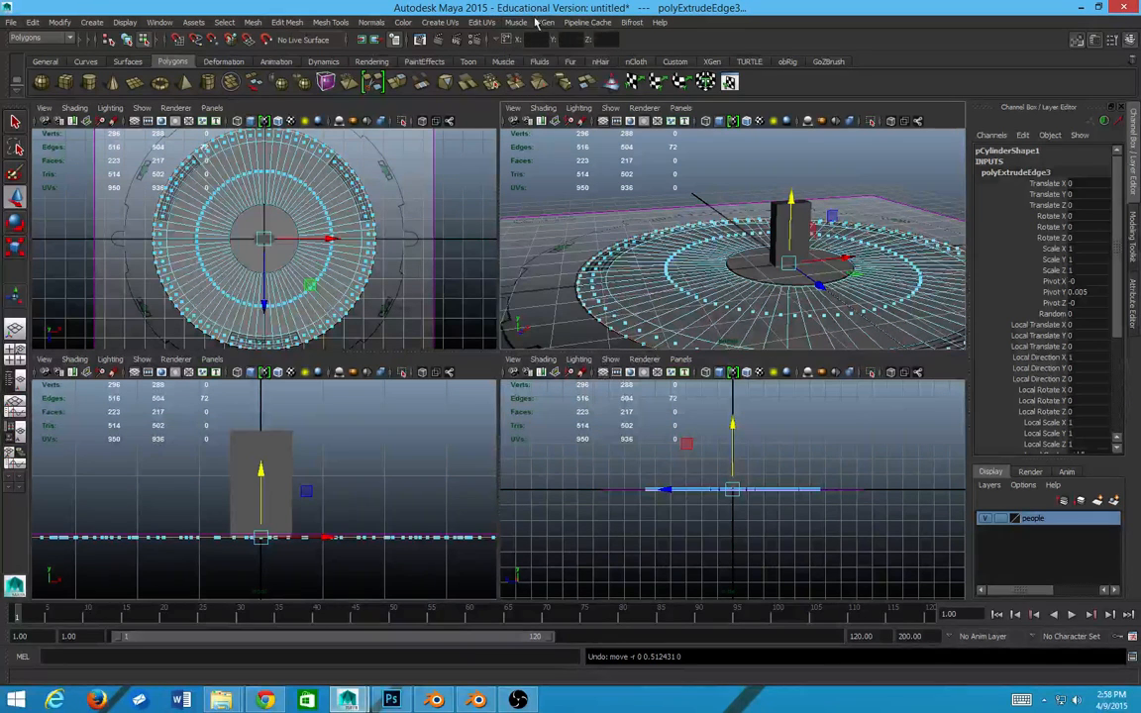
{"action": "left_click", "coordinate": [507, 40]}
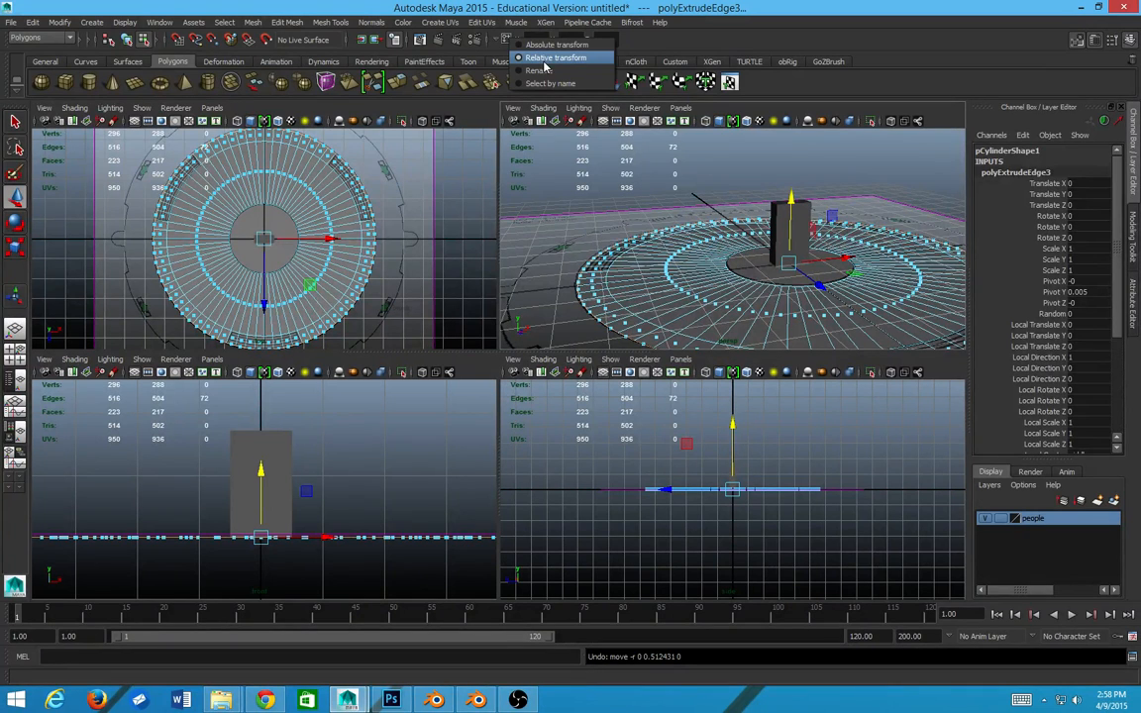
{"action": "left_click", "coordinate": [520, 46]}
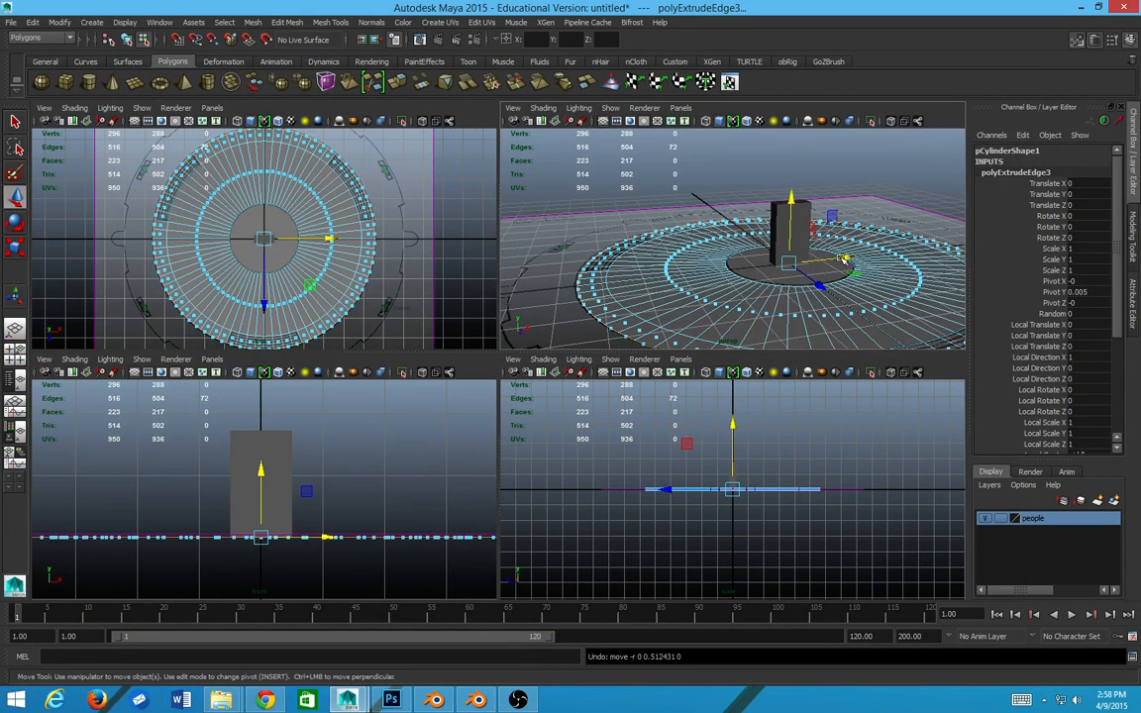
- Try to raise the extruded outer edges by entering absolute Y values
{"action": "scroll", "coordinate": [864, 145], "scroll_direction": "down", "scroll_amount": 2}
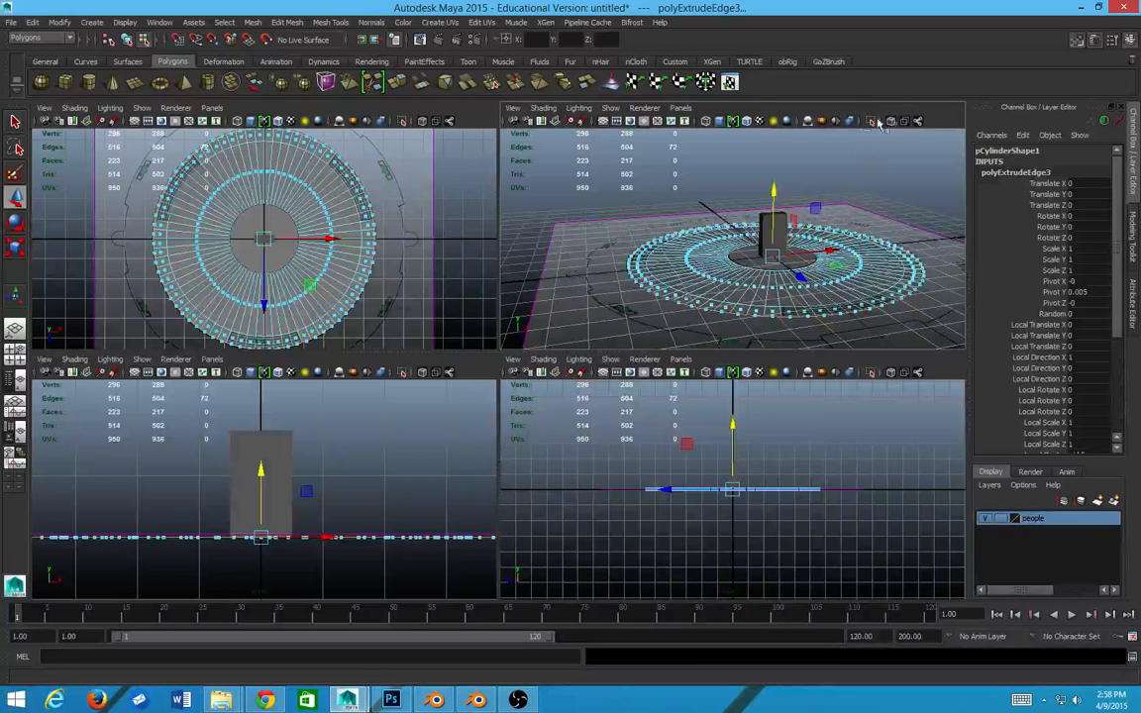
{"action": "scroll", "coordinate": [771, 260], "scroll_direction": "down", "scroll_amount": 2}
{"action": "scroll", "coordinate": [779, 252], "scroll_direction": "up", "scroll_amount": 2}
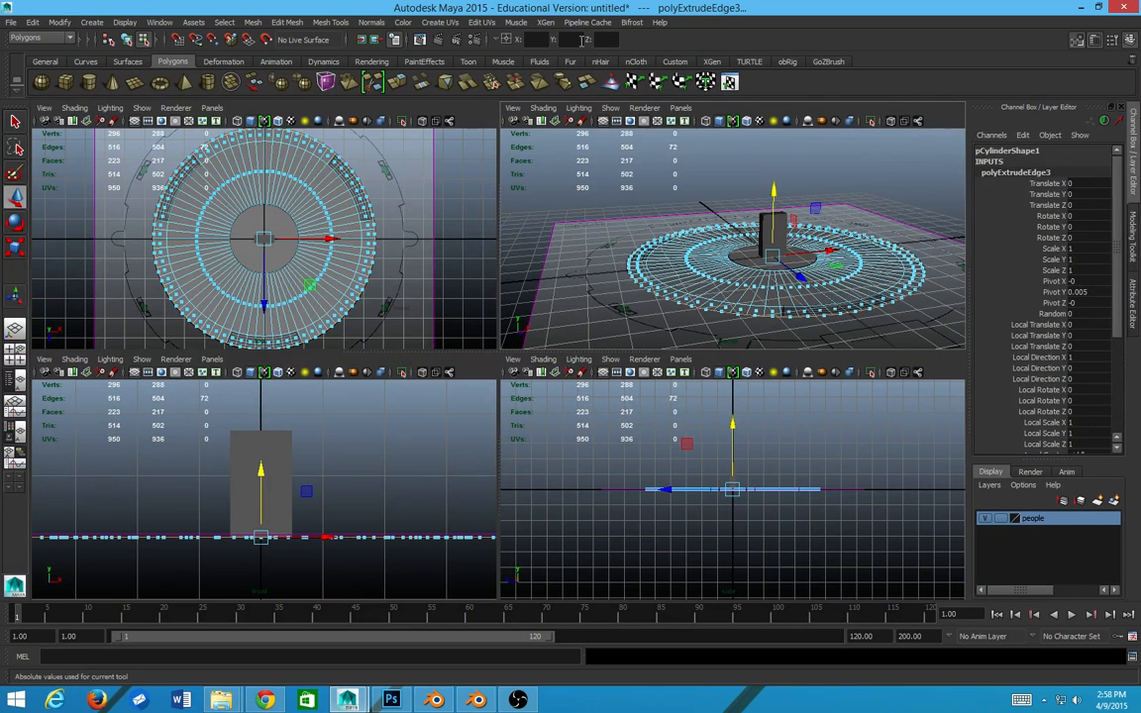
{"action": "key", "text": "Return"}
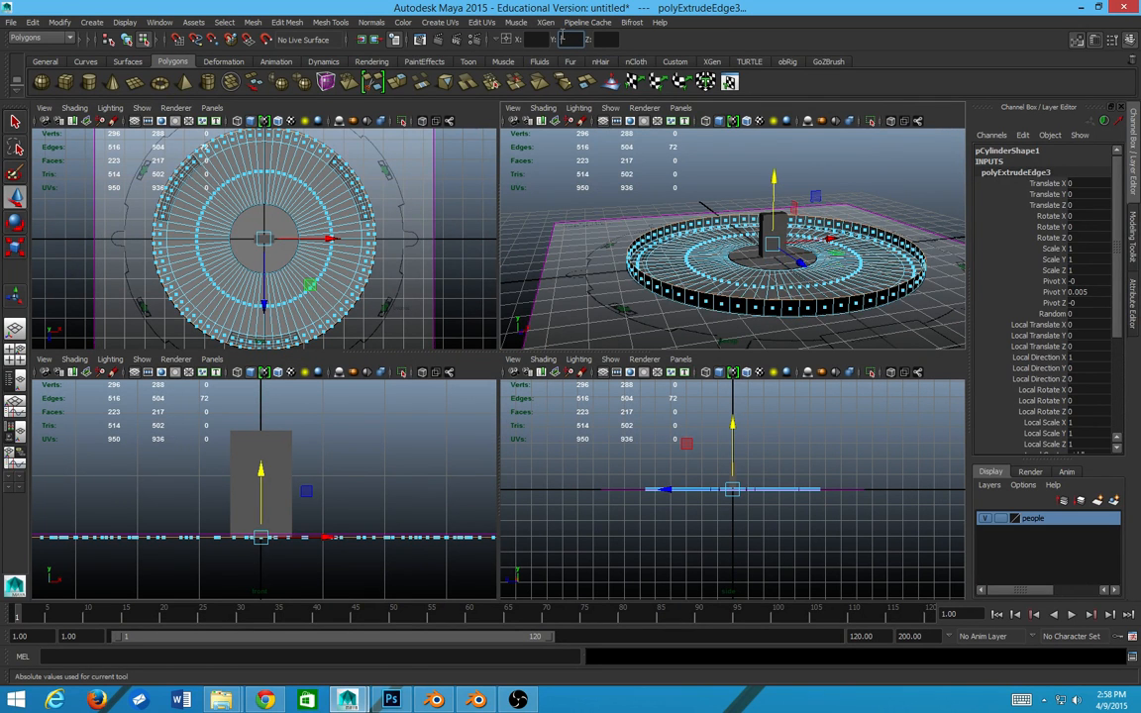
{"action": "scroll", "coordinate": [628, 189], "scroll_direction": "up", "scroll_amount": 3}
{"action": "scroll", "coordinate": [628, 188], "scroll_direction": "down", "scroll_amount": 3}
{"action": "left_click_drag", "start_coordinate": [674, 272], "coordinate": [698, 245], "text": "alt"}
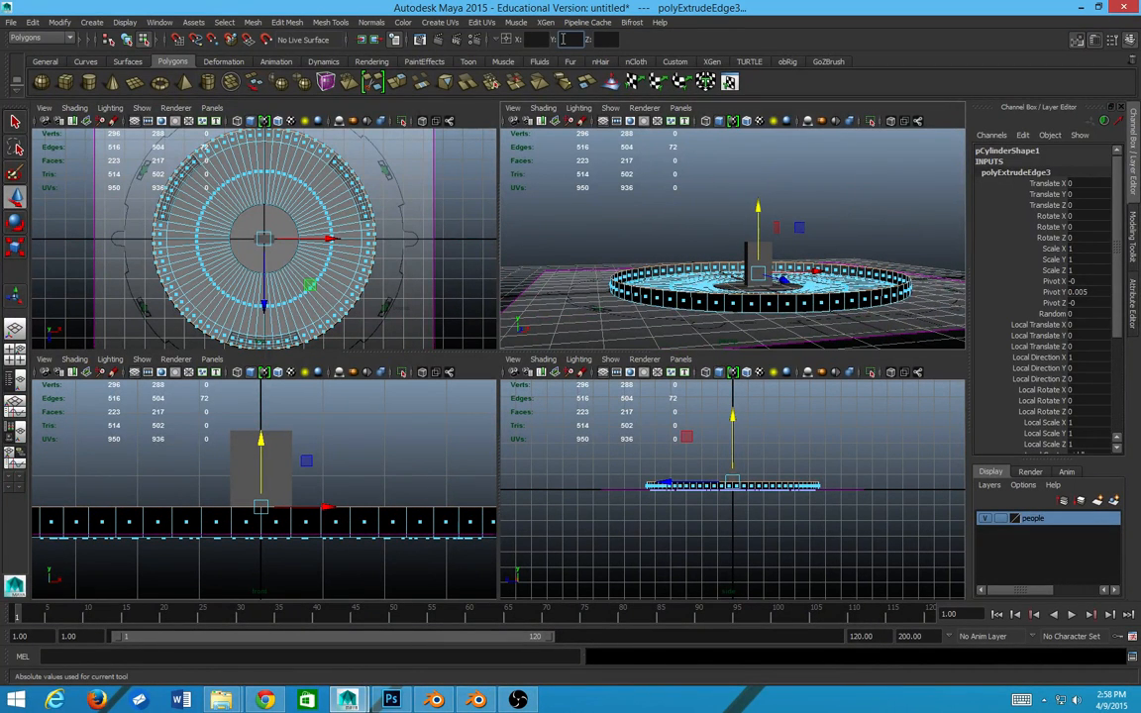
{"action": "key", "text": "Return"}
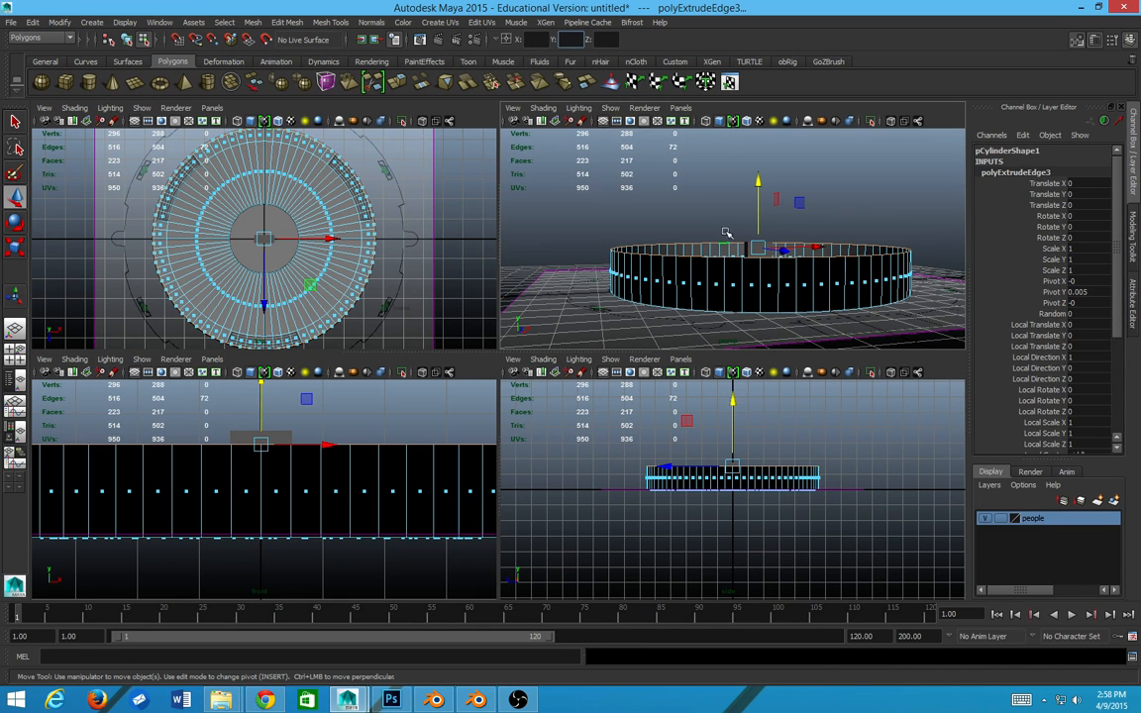
{"action": "key", "text": "ctrl+z"}
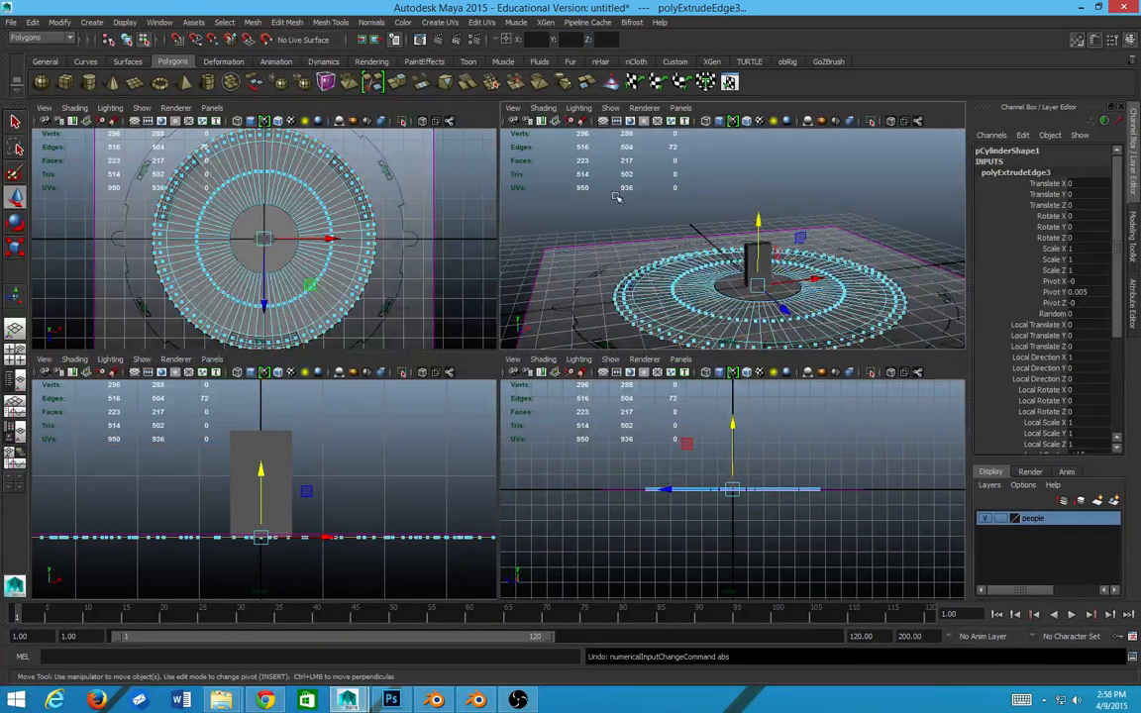
- Set the coordinate entry to Relative transform and raise the extruded outer edges 0.5 units along Y
{"action": "left_click", "coordinate": [506, 39]}
{"action": "left_click", "coordinate": [530, 61]}
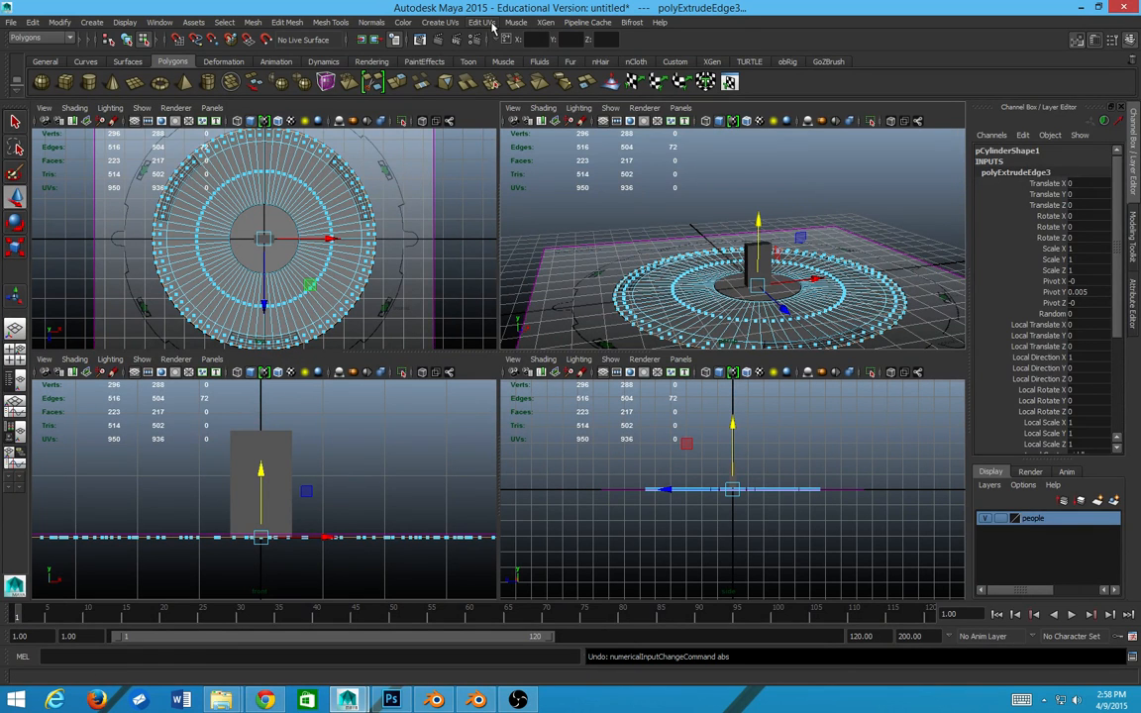
{"action": "left_click", "coordinate": [506, 39]}
{"action": "left_click", "coordinate": [515, 65]}
{"action": "scroll", "coordinate": [816, 279], "scroll_direction": "down", "scroll_amount": 3}
{"action": "scroll", "coordinate": [793, 297], "scroll_direction": "up", "scroll_amount": 3}
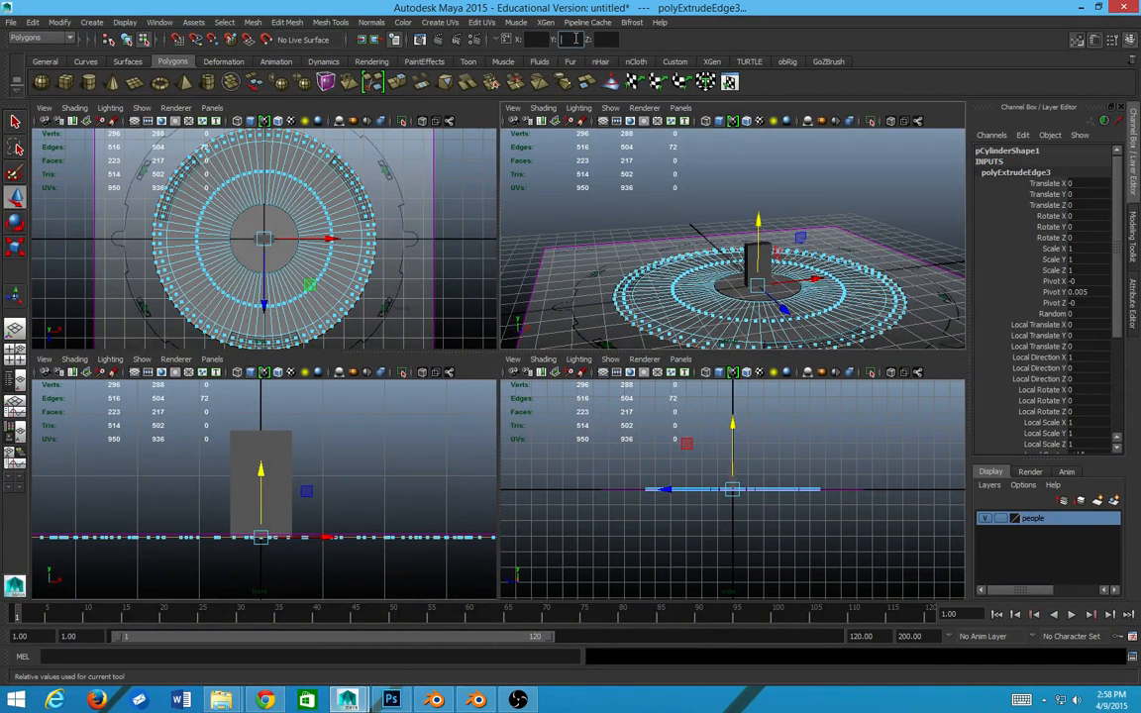
{"action": "key", "text": "Return"}
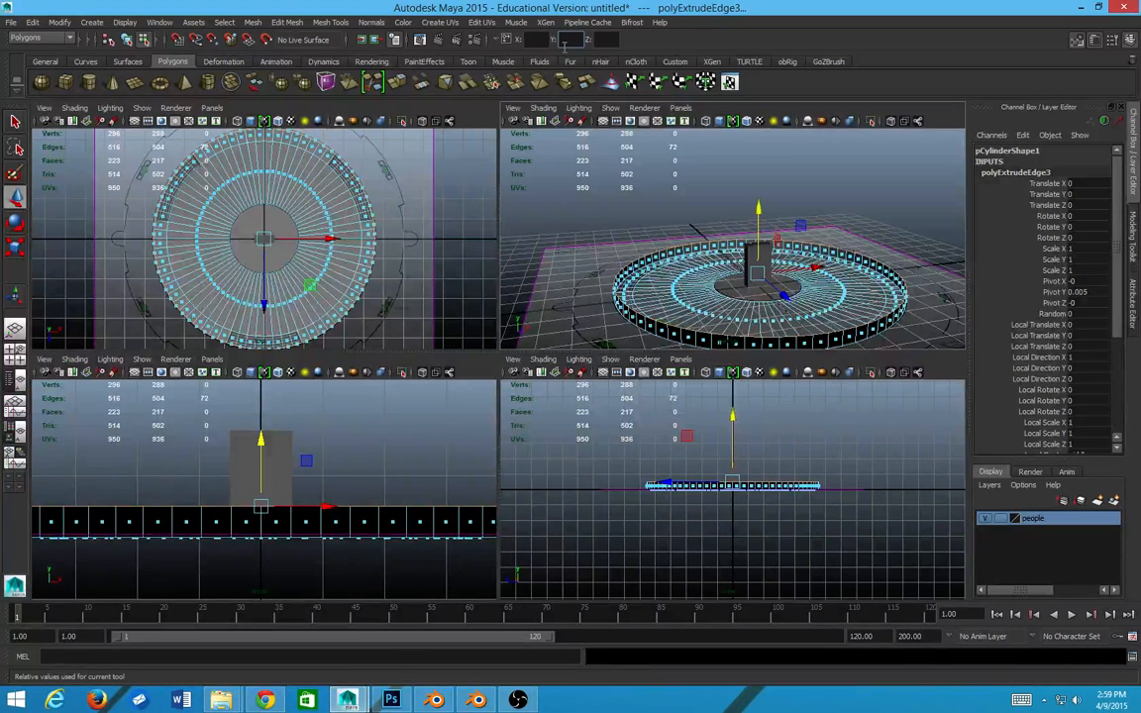
- Try to raise the rim's upper edges a further 0.5 units along Y
{"action": "type", "text": "5"}
{"action": "key", "text": "Return"}
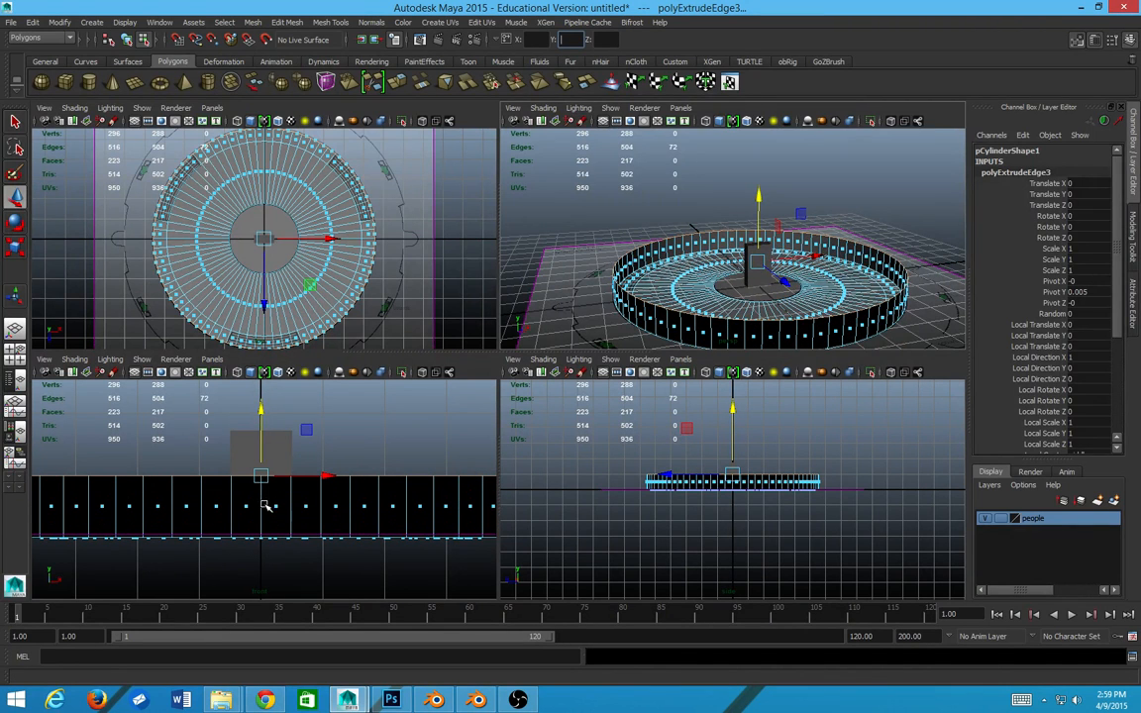
{"action": "scroll", "coordinate": [309, 446], "scroll_direction": "up", "scroll_amount": 1}
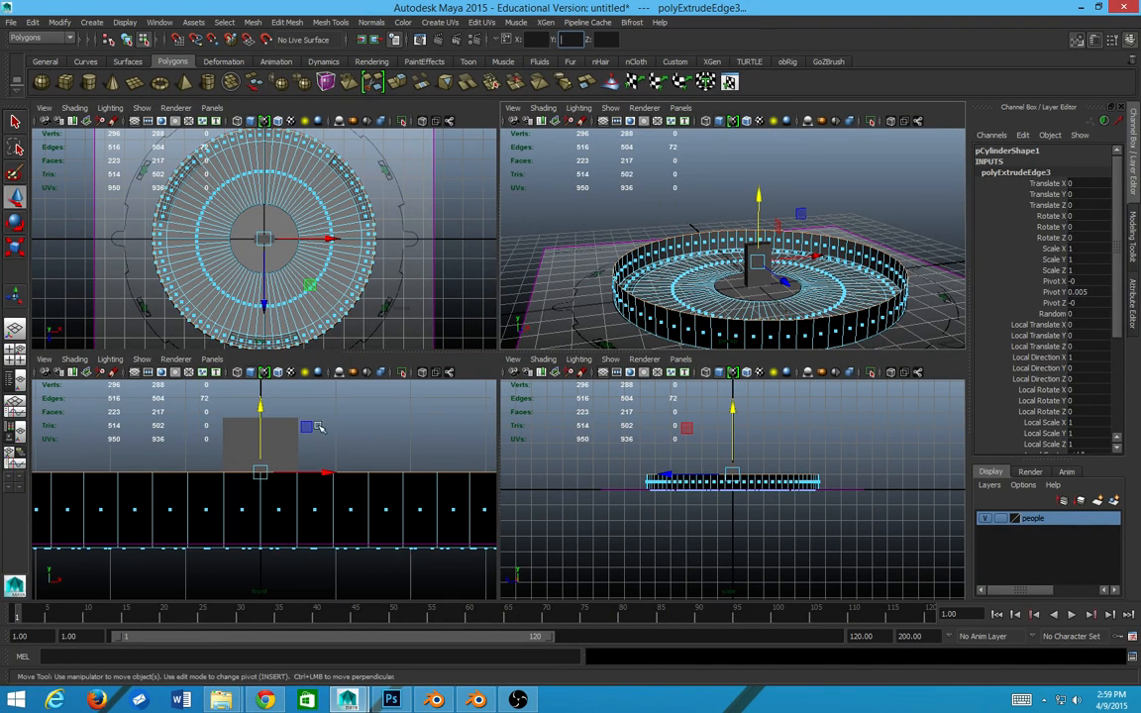
{"action": "scroll", "coordinate": [772, 223], "scroll_direction": "up", "scroll_amount": 2}
{"action": "left_click_drag", "start_coordinate": [763, 240], "coordinate": [629, 280], "text": "alt"}
{"action": "key", "text": "ctrl+z"}
- Examine the raised rim against the surrounding reference outline from several angles in the perspective view
{"action": "left_click_drag", "start_coordinate": [559, 285], "coordinate": [488, 330], "text": "alt"}
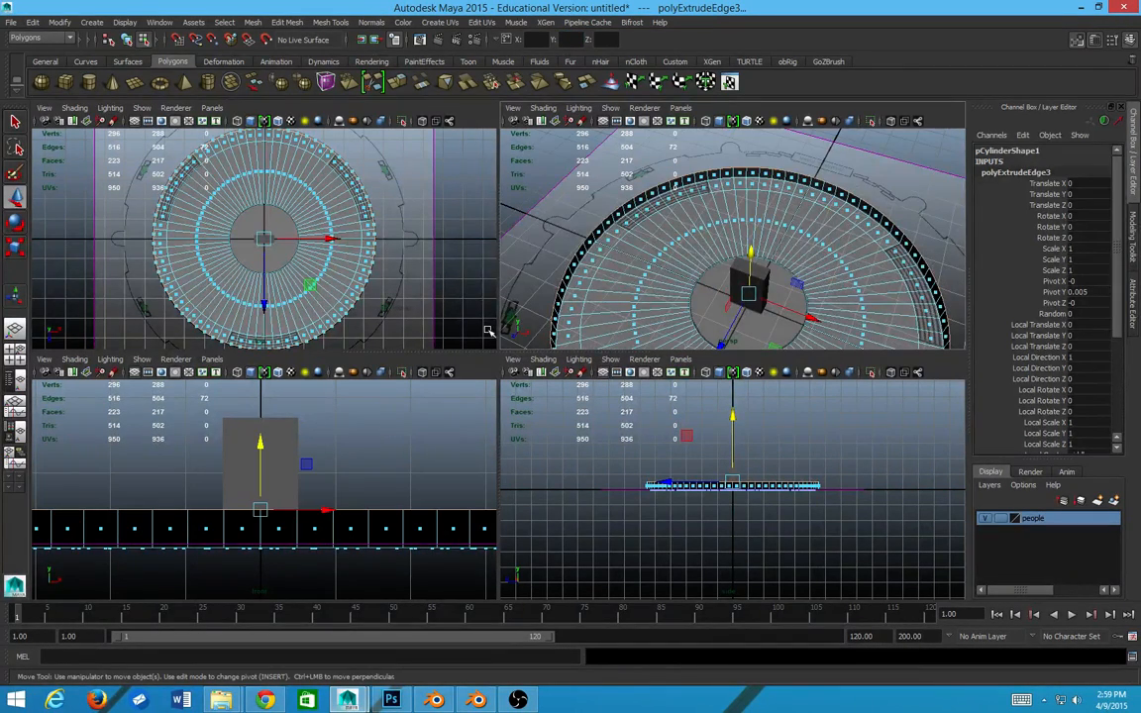
{"action": "scroll", "coordinate": [620, 203], "scroll_direction": "up", "scroll_amount": 5}
{"action": "scroll", "coordinate": [620, 203], "scroll_direction": "down", "scroll_amount": 9}
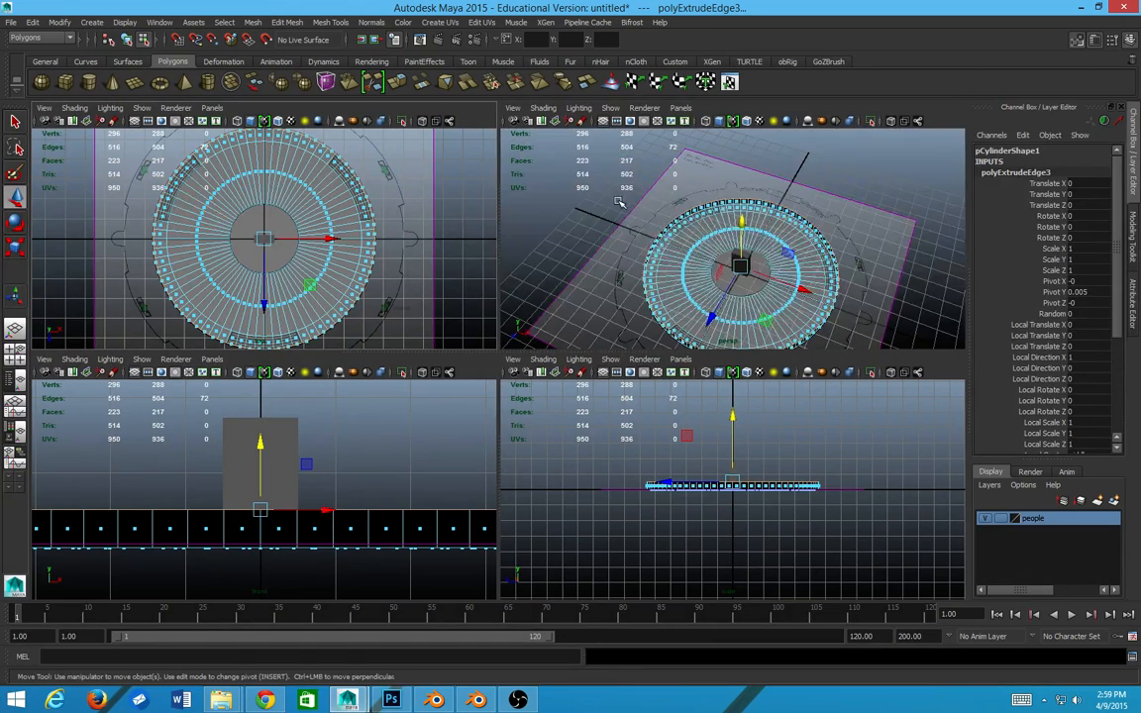
{"action": "left_click_drag", "start_coordinate": [654, 254], "coordinate": [693, 222], "text": "alt"}
{"action": "scroll", "coordinate": [727, 268], "scroll_direction": "up", "scroll_amount": 6}
{"action": "scroll", "coordinate": [728, 263], "scroll_direction": "down", "scroll_amount": 5}
{"action": "mouse_move", "coordinate": [692, 219]}
{"action": "right_mouse_down"}
{"action": "mouse_move", "coordinate": [682, 186]}
{"action": "mouse_move", "coordinate": [724, 205]}
{"action": "mouse_move", "coordinate": [708, 229]}
{"action": "mouse_move", "coordinate": [695, 222]}
{"action": "right_mouse_up"}
{"action": "scroll", "coordinate": [732, 227], "scroll_direction": "up", "scroll_amount": 3}
{"action": "left_click_drag", "start_coordinate": [732, 227], "coordinate": [598, 202], "text": "alt"}
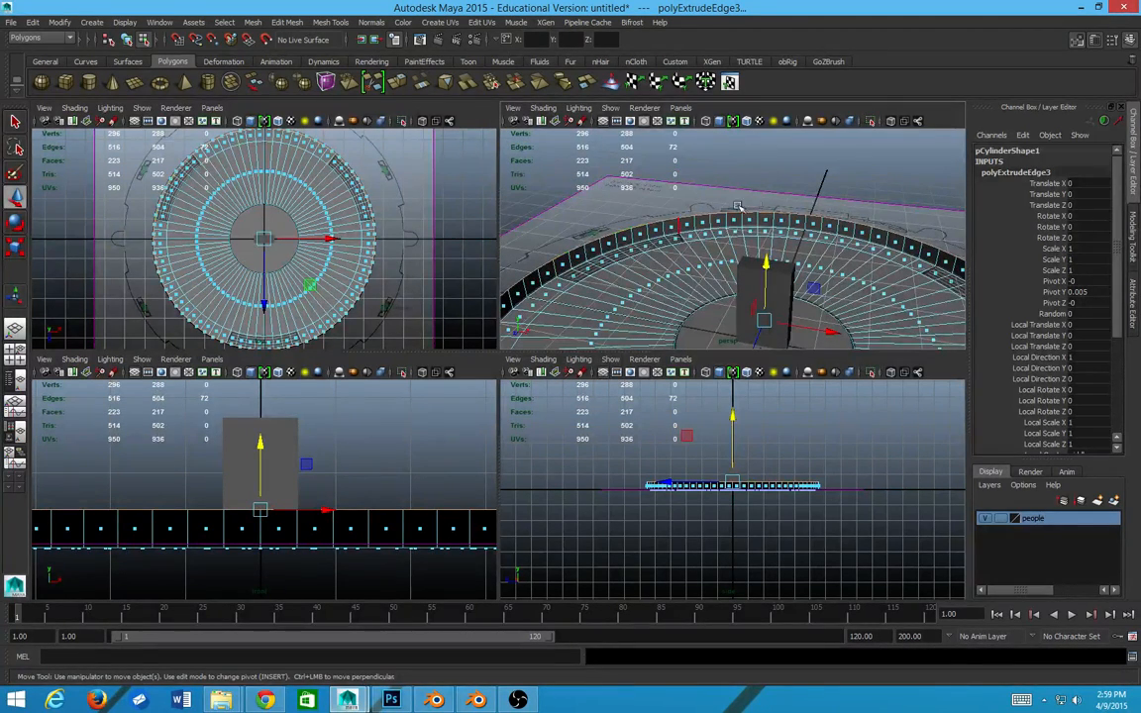
{"action": "scroll", "coordinate": [639, 204], "scroll_direction": "up", "scroll_amount": 3}
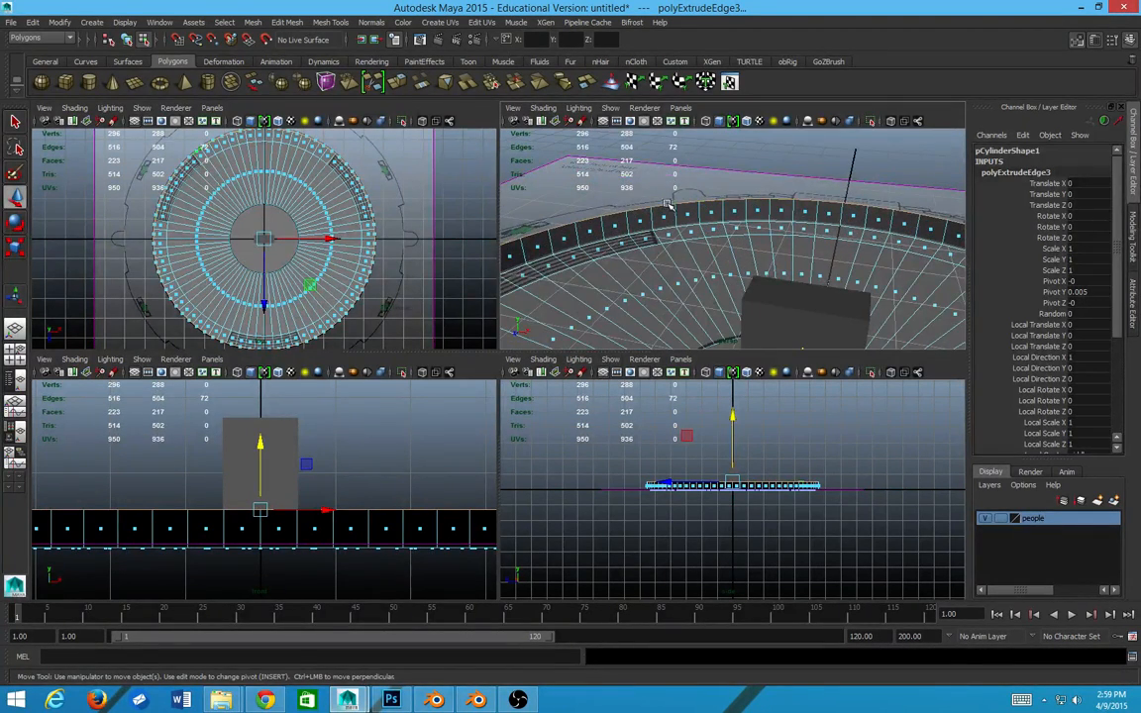
- Extrude the rim's upper edges outward in world orientation with a thickness of -1.4
{"action": "right_click_drag", "start_coordinate": [669, 212], "coordinate": [669, 245], "text": "shift"}
{"action": "key", "text": "f"}
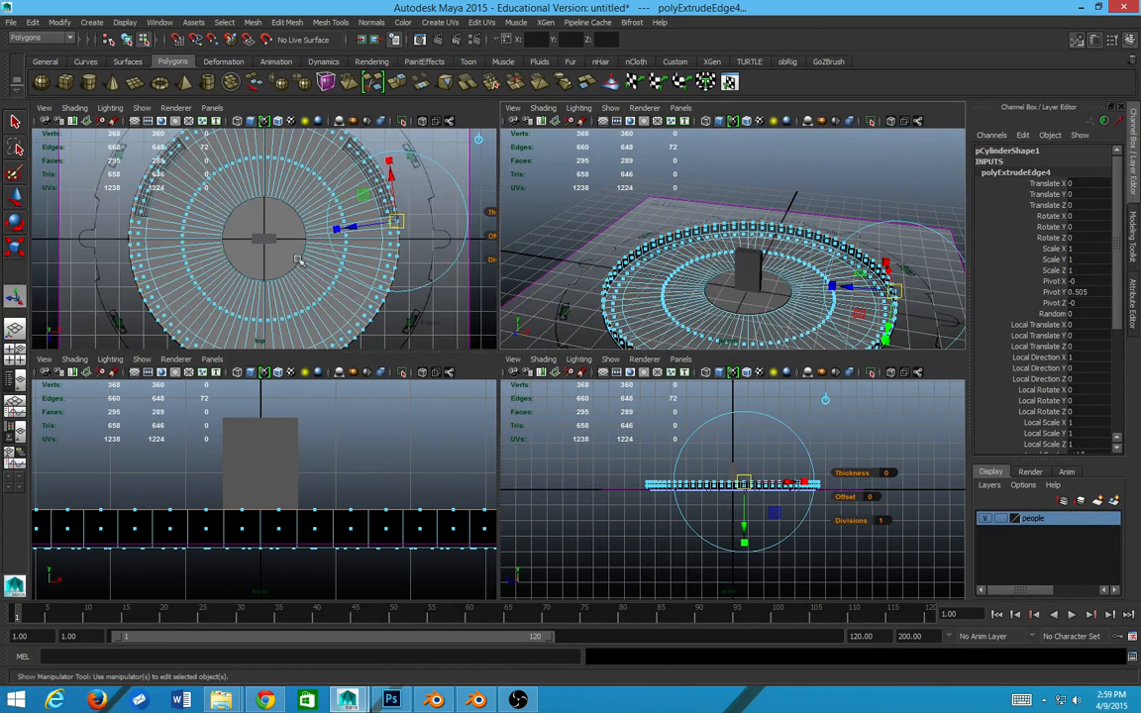
{"action": "scroll", "coordinate": [297, 233], "scroll_direction": "down", "scroll_amount": 2}
{"action": "left_click", "coordinate": [431, 145]}
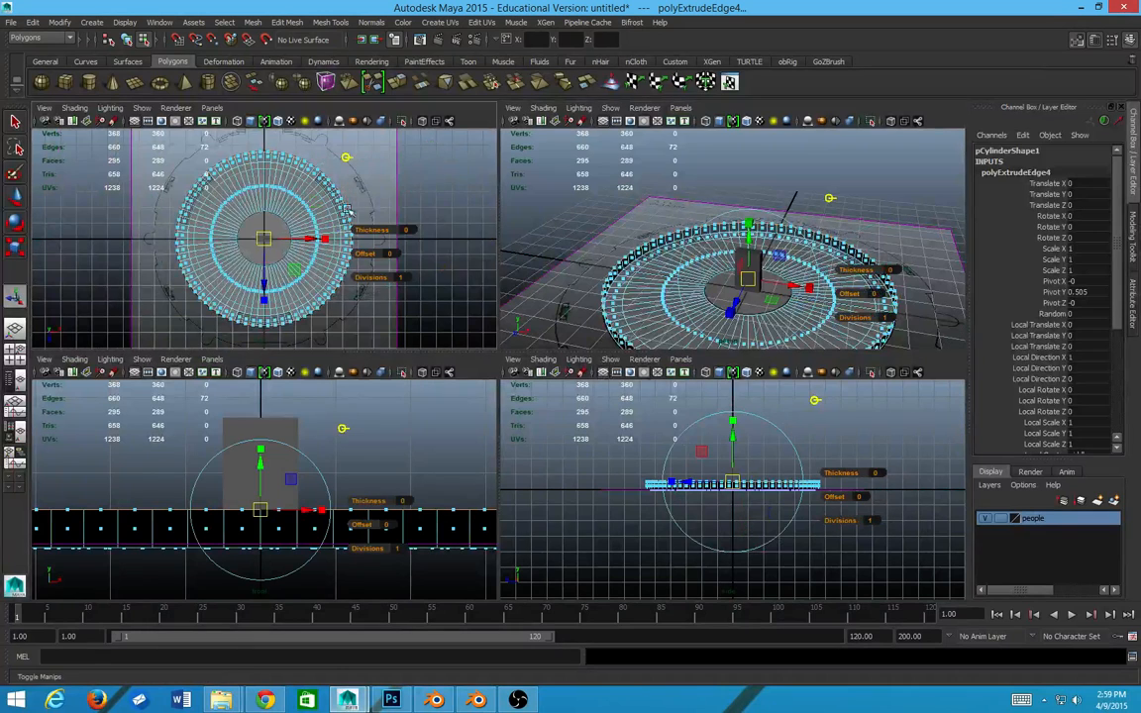
{"action": "scroll", "coordinate": [186, 323], "scroll_direction": "up", "scroll_amount": 3}
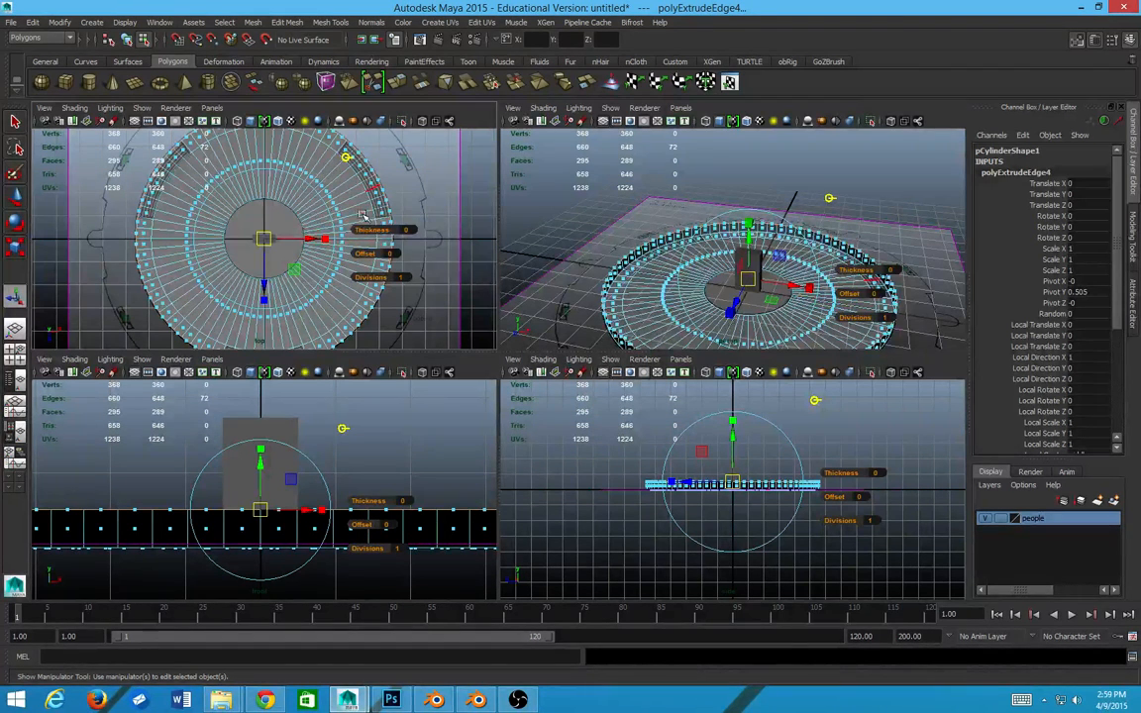
{"action": "mouse_move", "coordinate": [366, 258]}
{"action": "left_mouse_down"}
{"action": "mouse_move", "coordinate": [386, 260]}
{"action": "mouse_move", "coordinate": [369, 261]}
{"action": "mouse_move", "coordinate": [362, 244]}
{"action": "left_mouse_up"}
{"action": "key", "text": "ctrl+z"}
{"action": "key", "text": "ctrl+z"}
{"action": "key", "text": "ctrl+z"}
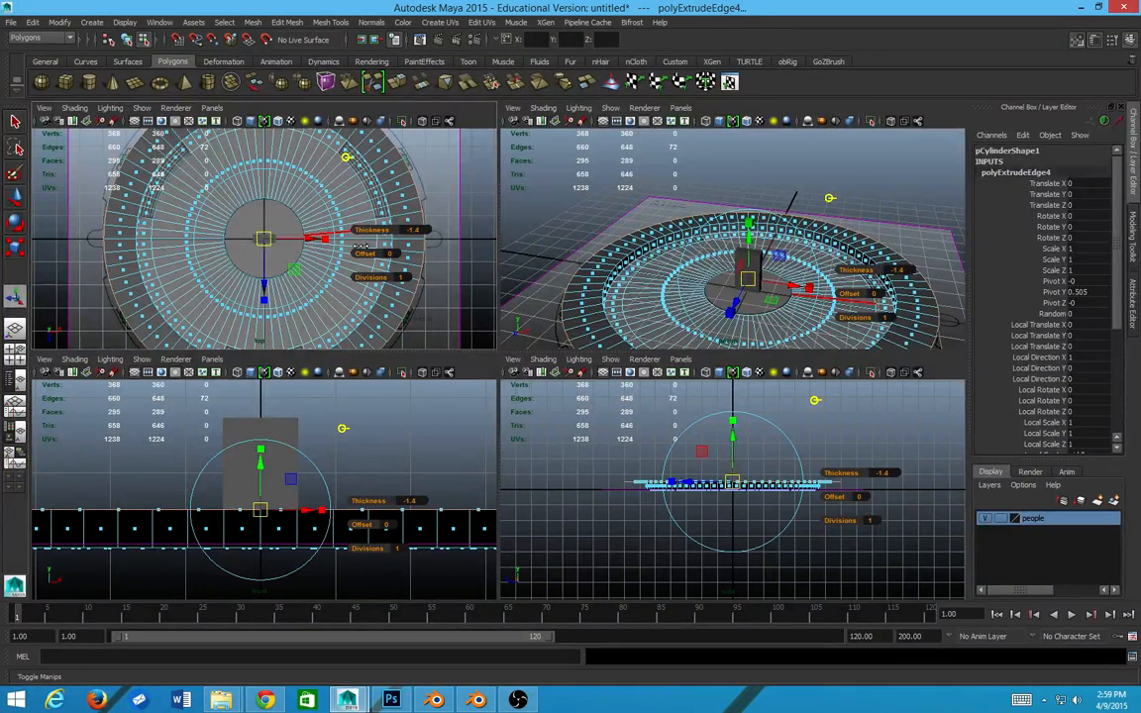
- Extrude the outermost edges of the flat ring again and set the extrusion's Scale X, Y and Z to 1.8
{"action": "scroll", "coordinate": [733, 248], "scroll_direction": "up", "scroll_amount": 3}
{"action": "scroll", "coordinate": [415, 194], "scroll_direction": "up", "scroll_amount": 3}
{"action": "scroll", "coordinate": [412, 188], "scroll_direction": "up", "scroll_amount": 1}
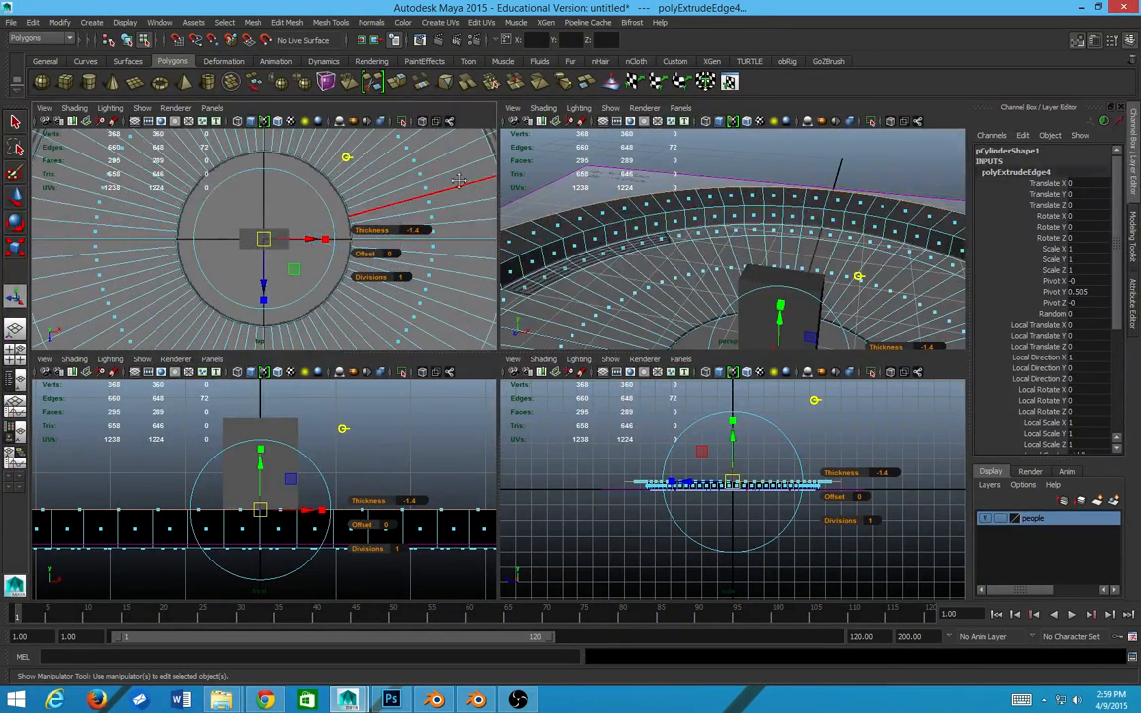
{"action": "middle_click_drag", "start_coordinate": [437, 167], "coordinate": [226, 214], "text": "alt"}
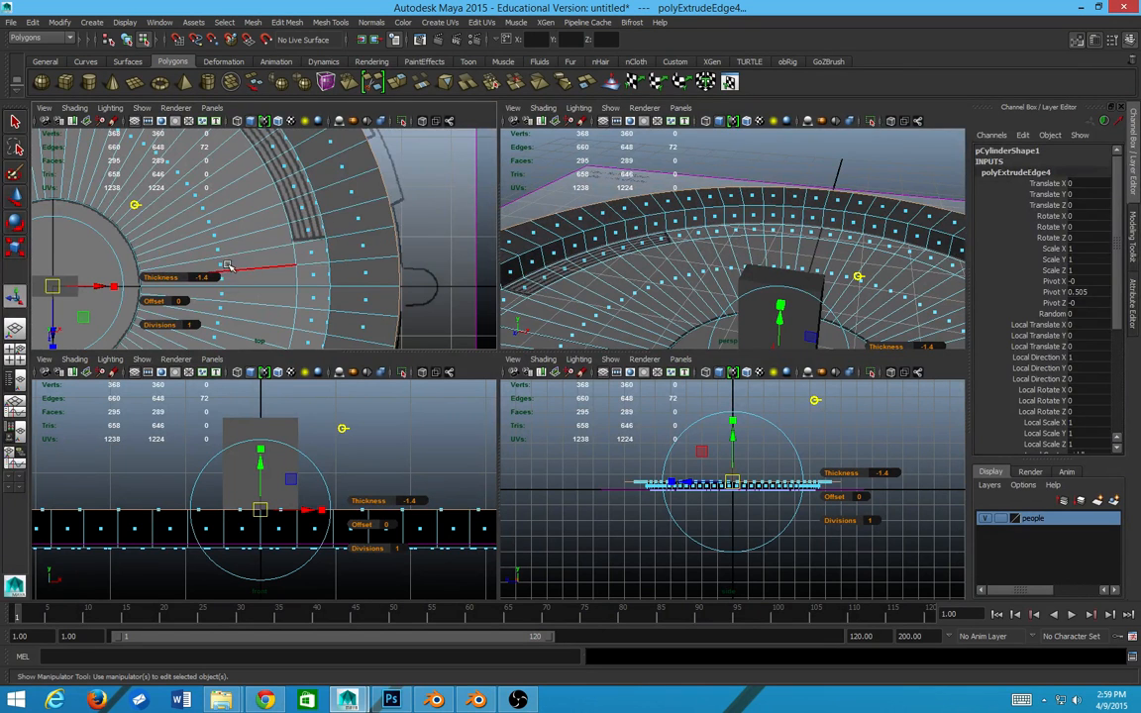
{"action": "scroll", "coordinate": [281, 228], "scroll_direction": "down", "scroll_amount": 4}
{"action": "scroll", "coordinate": [366, 248], "scroll_direction": "up", "scroll_amount": 2}
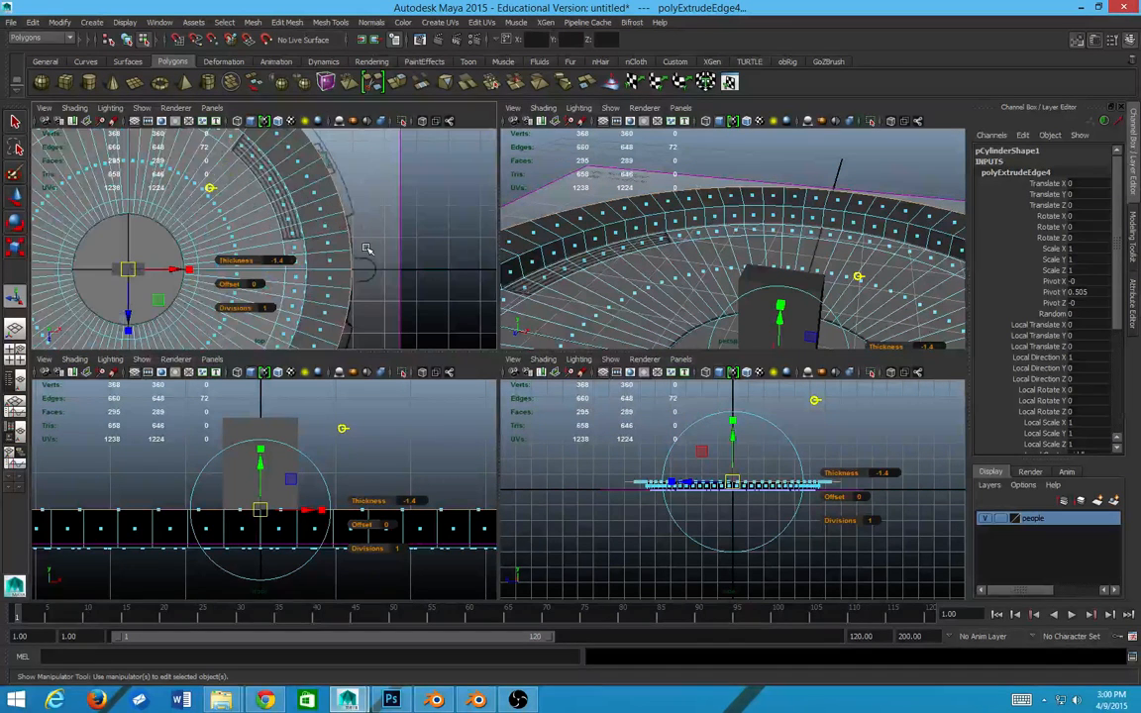
{"action": "key", "text": "w"}
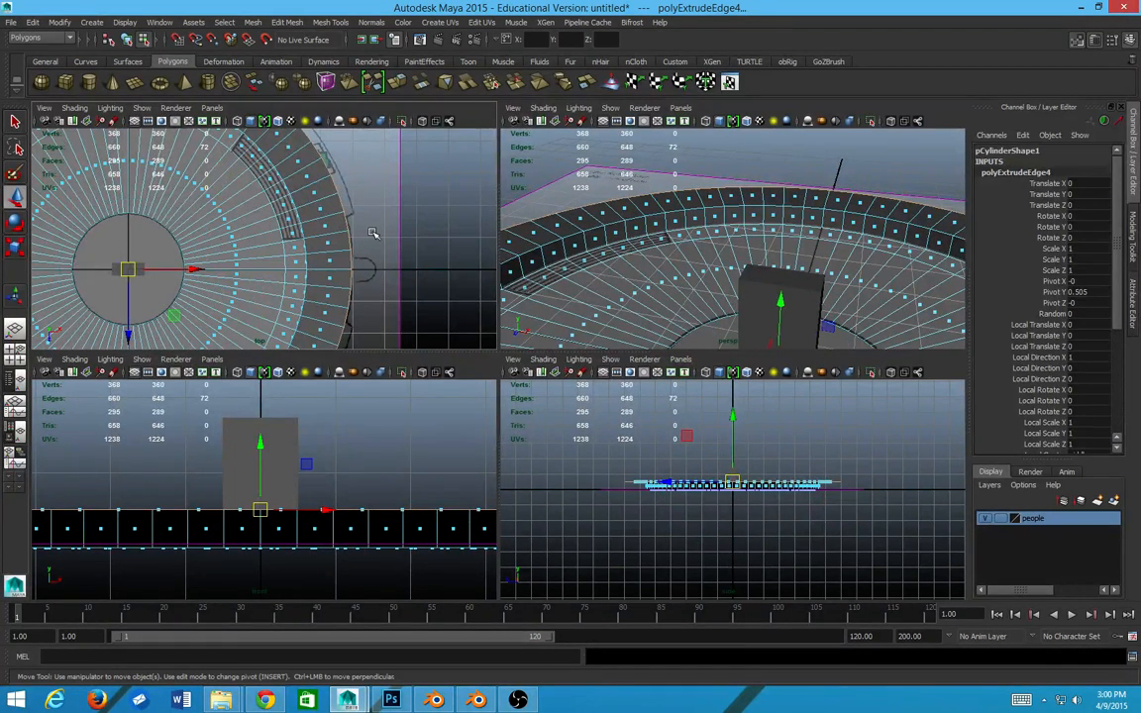
{"action": "right_click_drag", "start_coordinate": [246, 220], "coordinate": [248, 240], "text": "shift"}
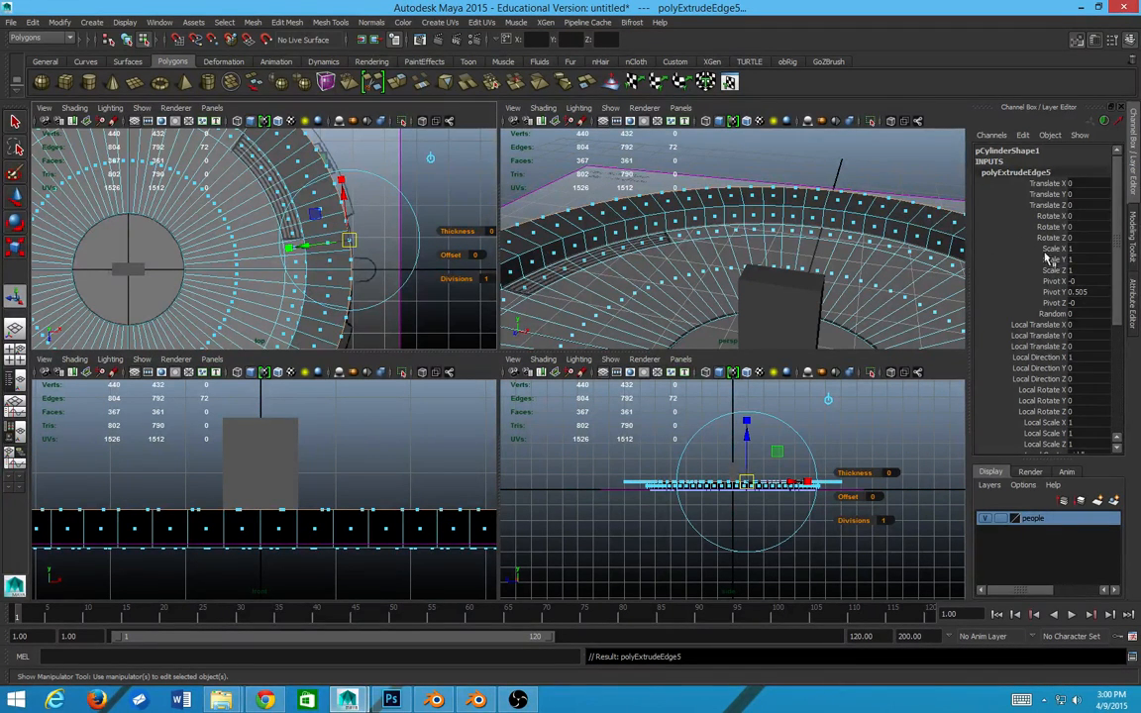
{"action": "left_click_drag", "start_coordinate": [1055, 249], "coordinate": [1058, 270]}
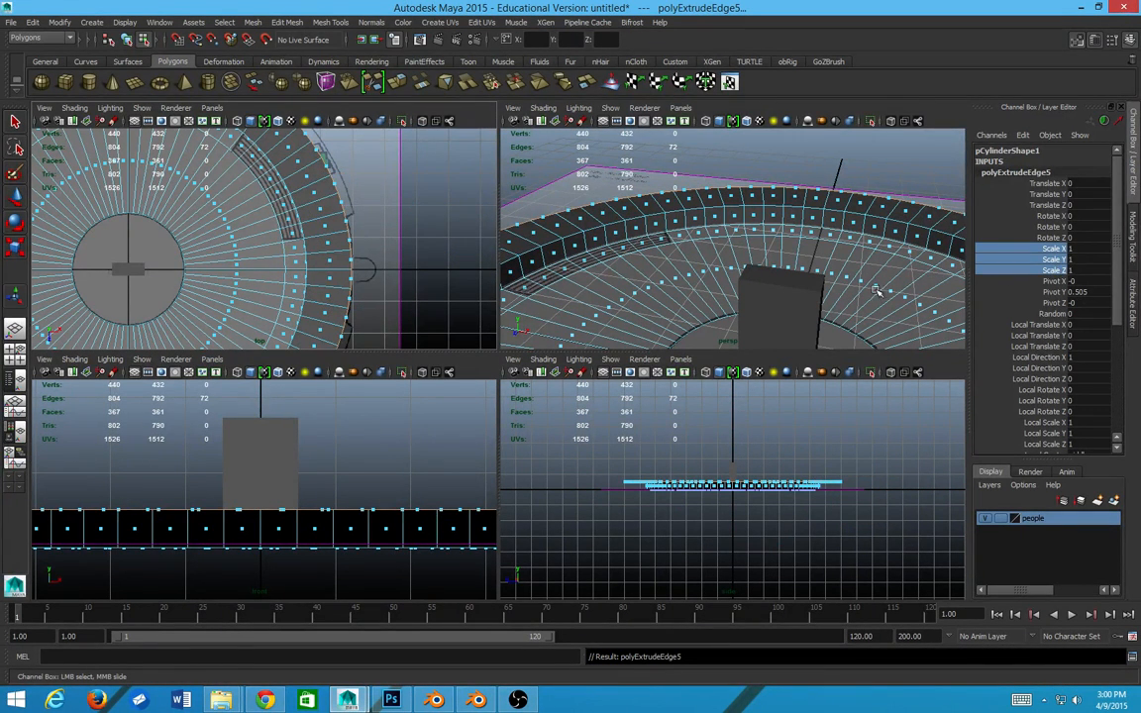
{"action": "middle_click_drag", "start_coordinate": [707, 250], "coordinate": [714, 248]}
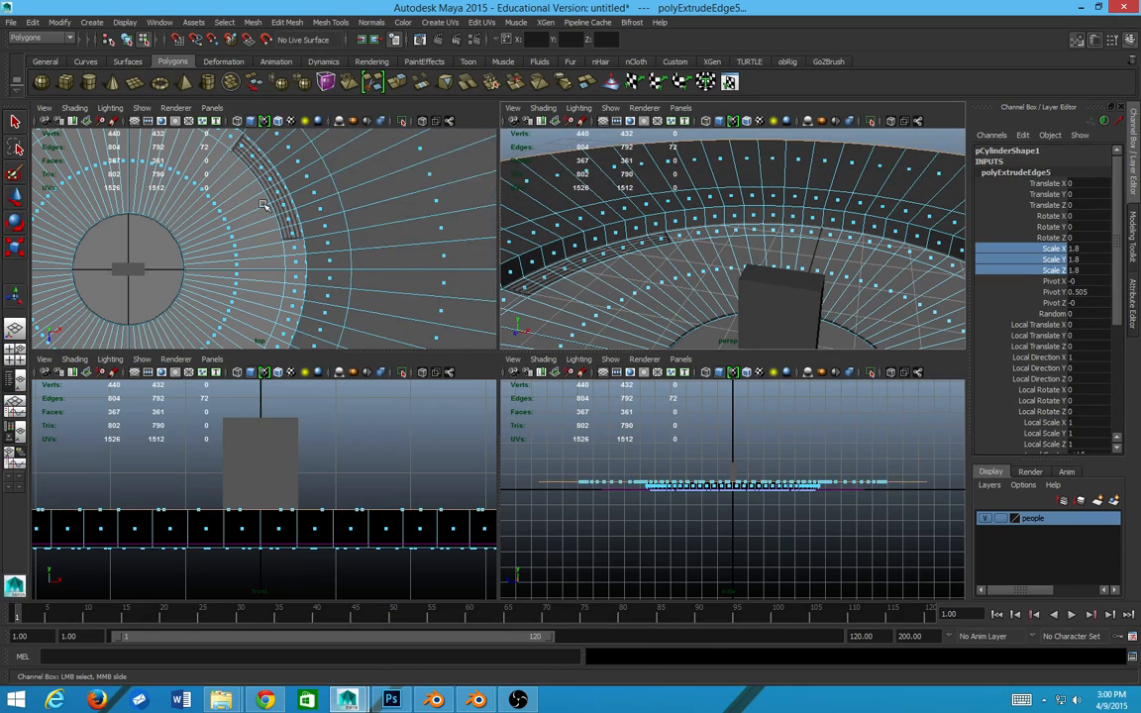
- Try Scale X, Y and Z values of 1.05 and 1.03 on the second outward edge extrusion to fit the plan's outer outline
{"action": "middle_click_drag", "start_coordinate": [379, 224], "coordinate": [414, 273]}
{"action": "scroll", "coordinate": [414, 275], "scroll_direction": "up", "scroll_amount": 5}
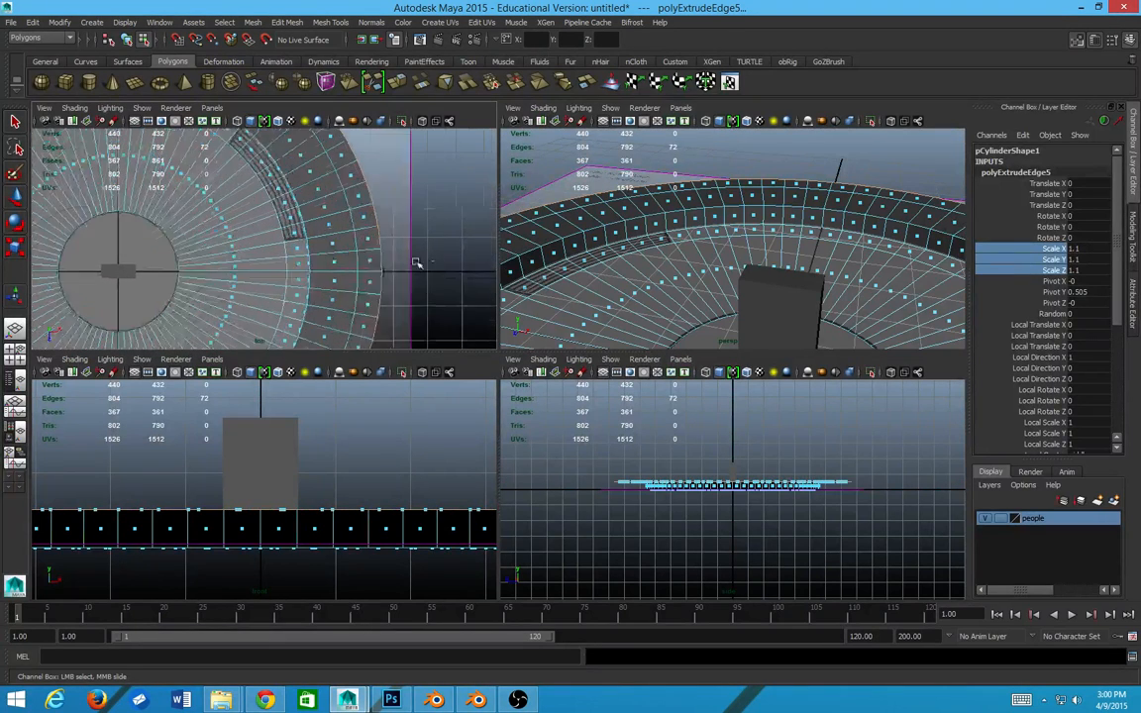
{"action": "left_click", "coordinate": [1075, 270]}
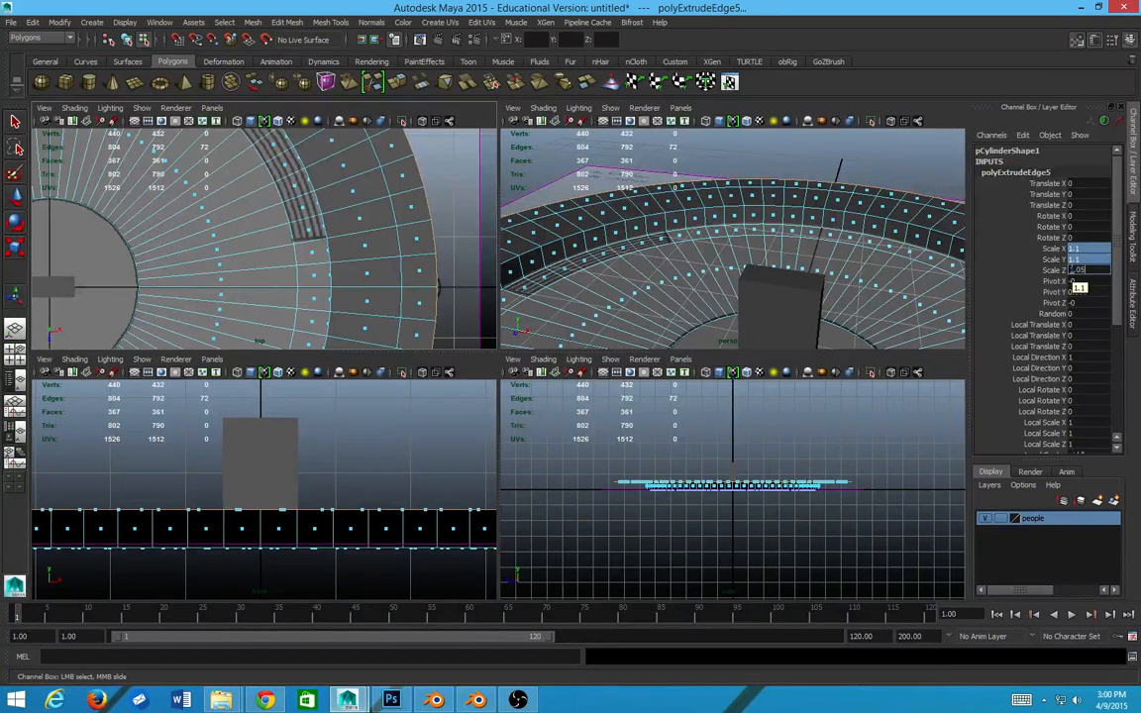
{"action": "type", "text": "1.05"}
{"action": "key", "text": "Return"}
{"action": "scroll", "coordinate": [428, 260], "scroll_direction": "up", "scroll_amount": 2}
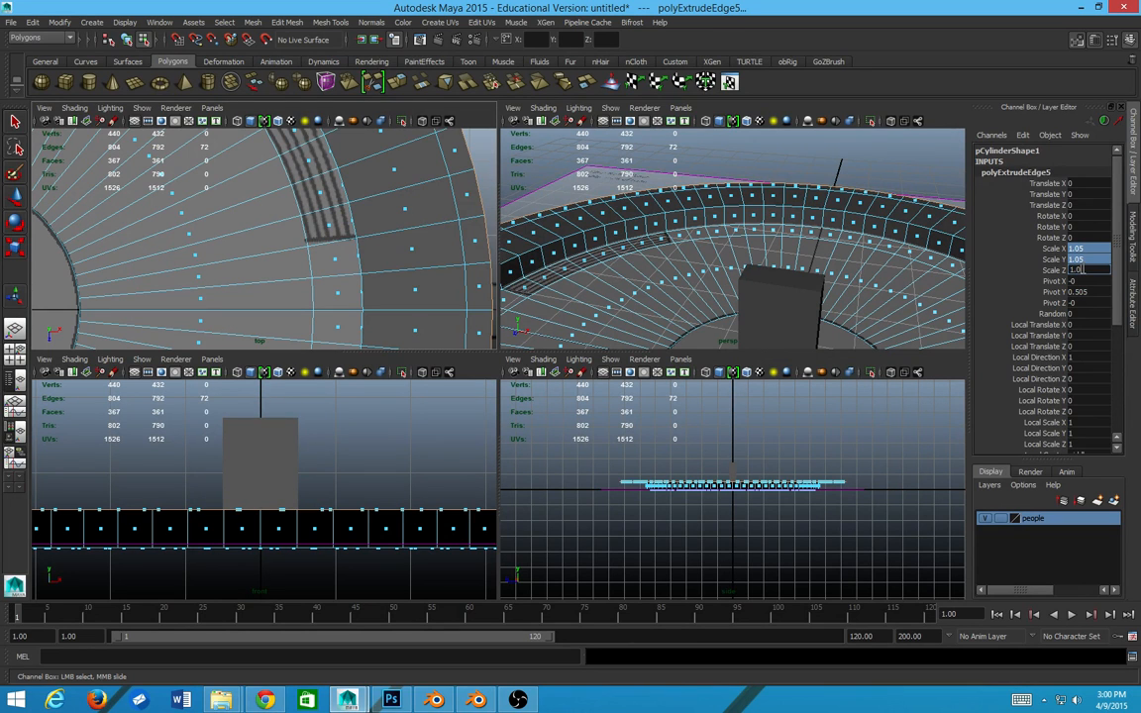
{"action": "key", "text": "Return"}
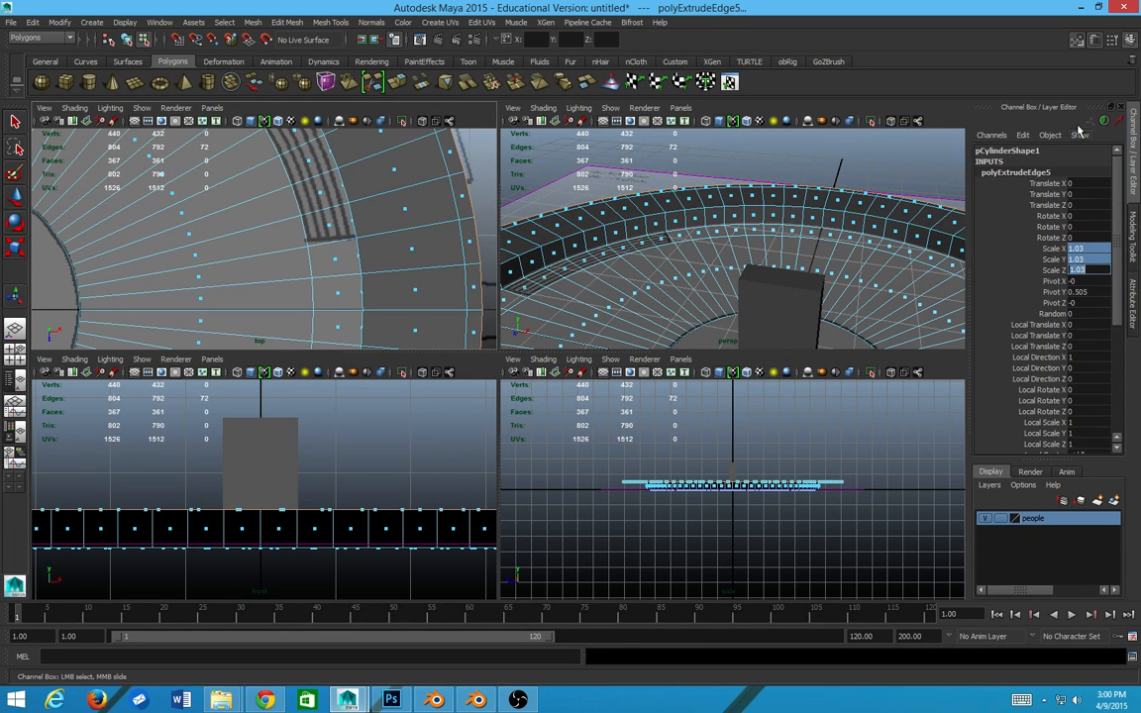
- Set the second outward extrusion's Scale X, Y and Z to 1.05 and compare the whole ring with the plan
{"action": "type", "text": "1"}
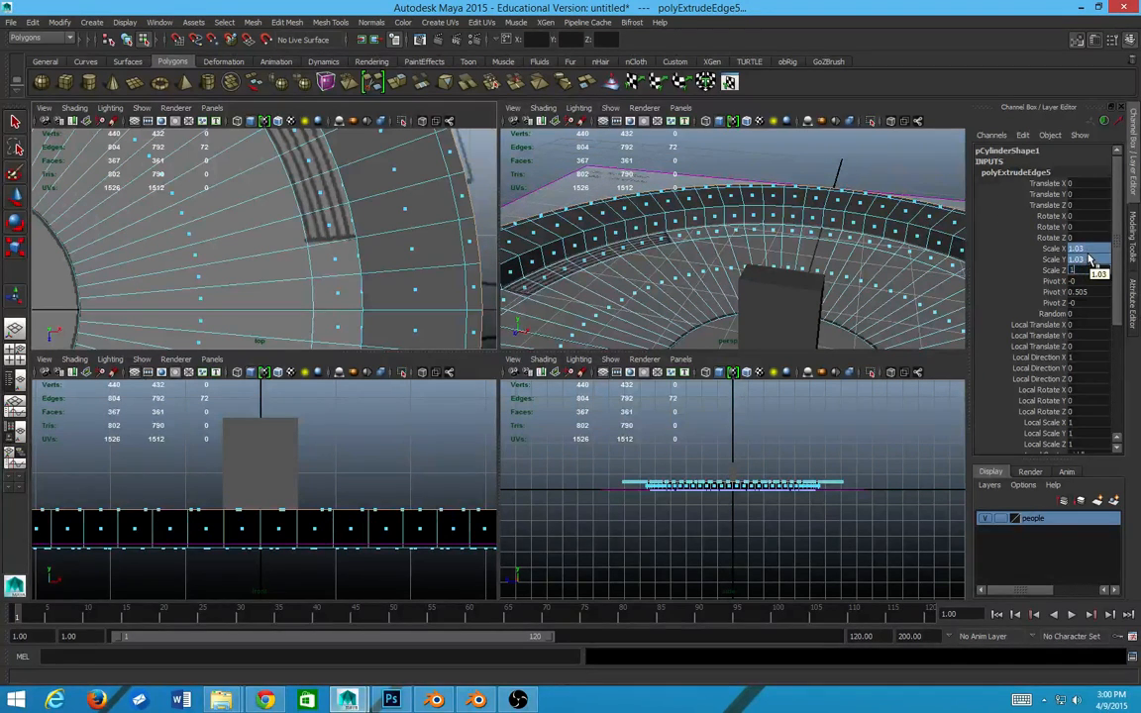
{"action": "type", "text": ".05"}
{"action": "key", "text": "Return"}
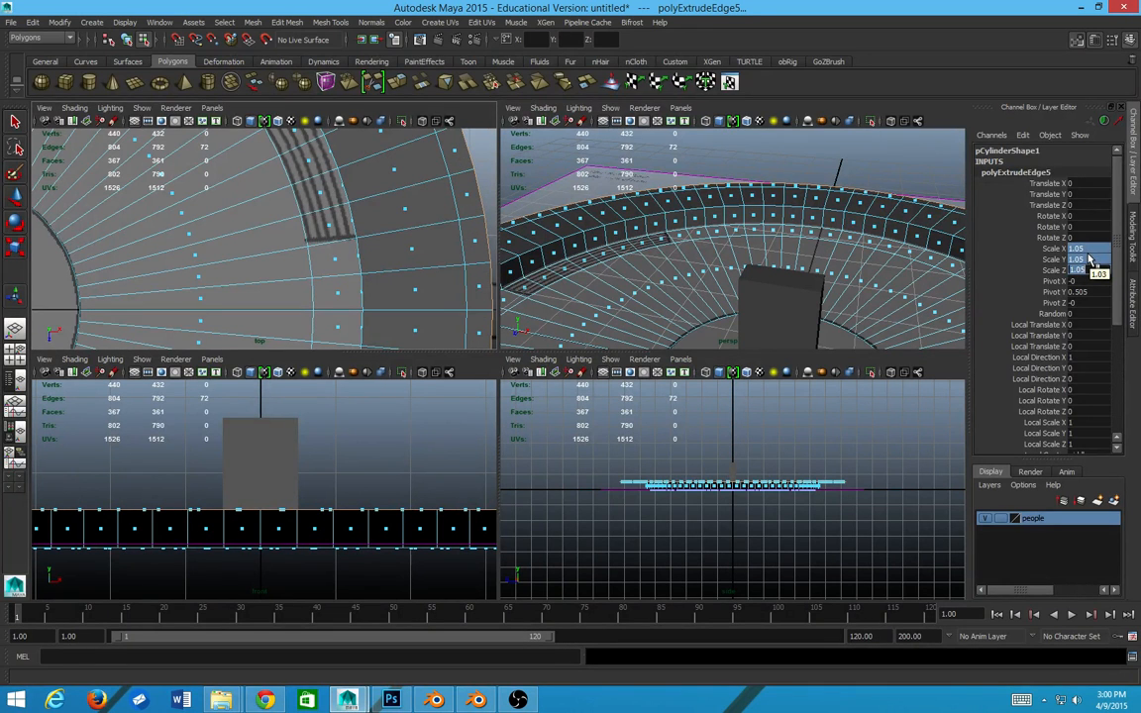
{"action": "key", "text": "f"}
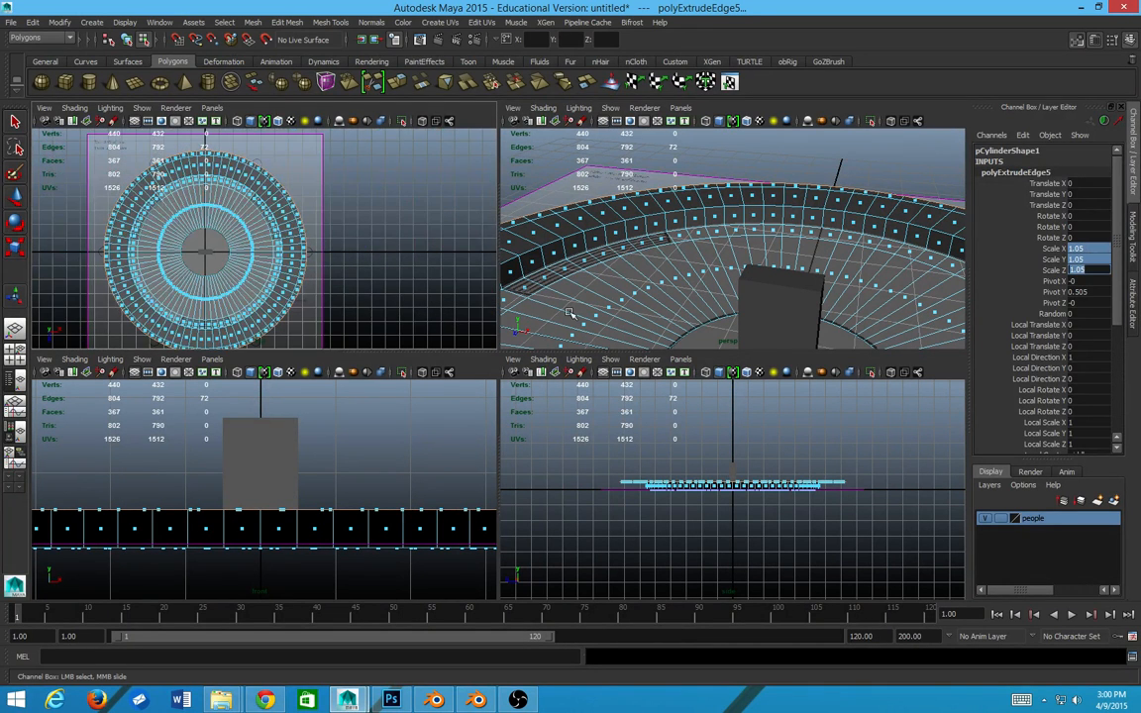
{"action": "scroll", "coordinate": [405, 311], "scroll_direction": "up", "scroll_amount": 2}
{"action": "middle_click_drag", "start_coordinate": [405, 234], "coordinate": [470, 209], "text": "alt"}
- Undo the scale changes, the second outward extrusion and the first ring extrusion's thickness
{"action": "key", "text": "ctrl+z"}
{"action": "key", "text": "ctrl+z"}
{"action": "key", "text": "ctrl+z"}
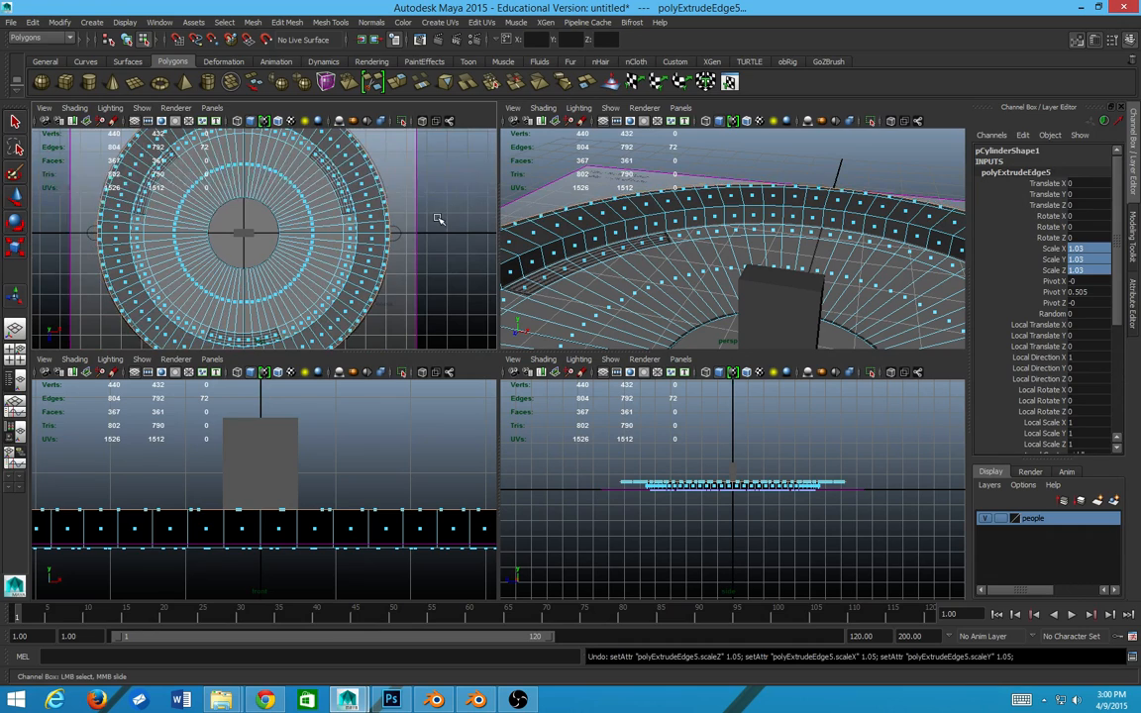
{"action": "key", "text": "ctrl+z"}
{"action": "key", "text": "ctrl+z"}
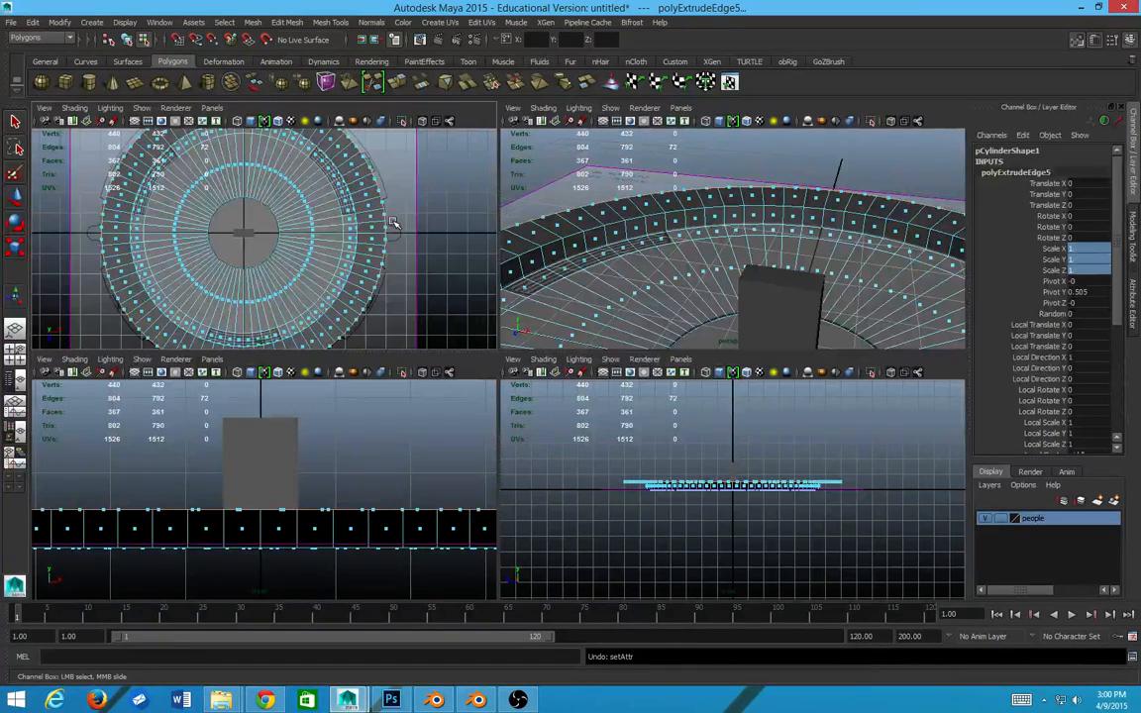
{"action": "key", "text": "t"}
{"action": "scroll", "coordinate": [395, 223], "scroll_direction": "up", "scroll_amount": 2}
{"action": "middle_click_drag", "start_coordinate": [454, 230], "coordinate": [346, 296], "text": "alt"}
{"action": "key", "text": "ctrl+z"}
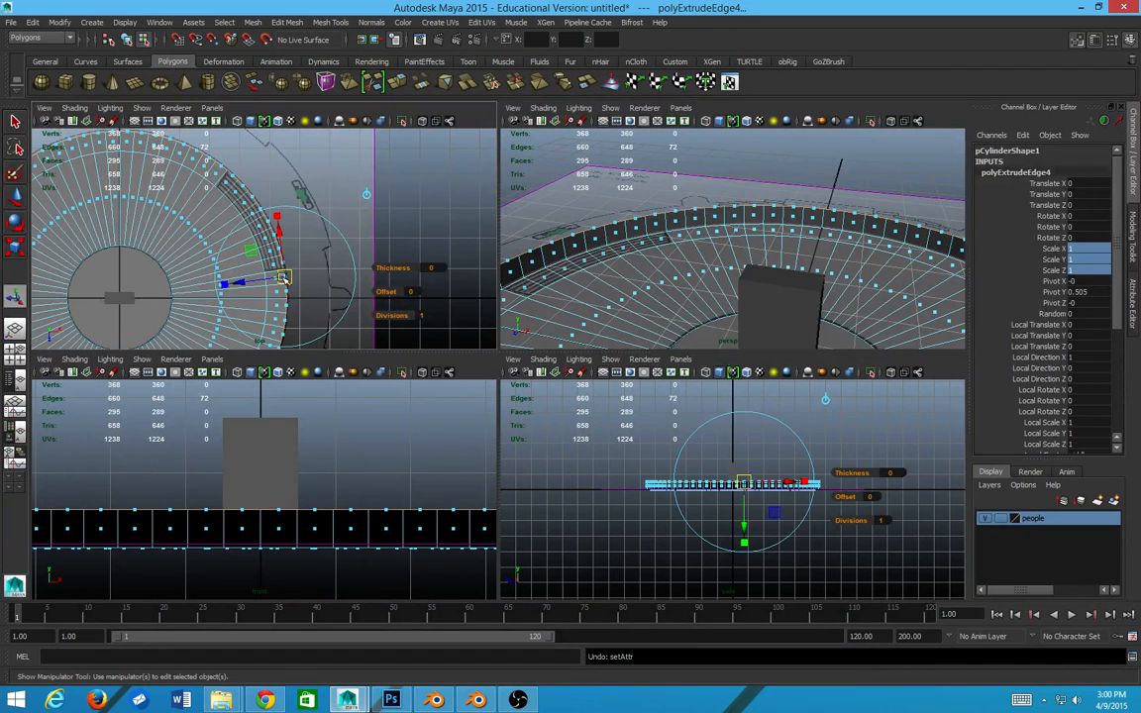
- Scale the extruded rim edges outward uniformly by about 1.25 so the flat ring reaches the plan's outer outline
{"action": "key", "text": "e"}
{"action": "key", "text": "r"}
{"action": "left_click_drag", "start_coordinate": [119, 300], "coordinate": [181, 308]}
{"action": "scroll", "coordinate": [449, 262], "scroll_direction": "up", "scroll_amount": 5}
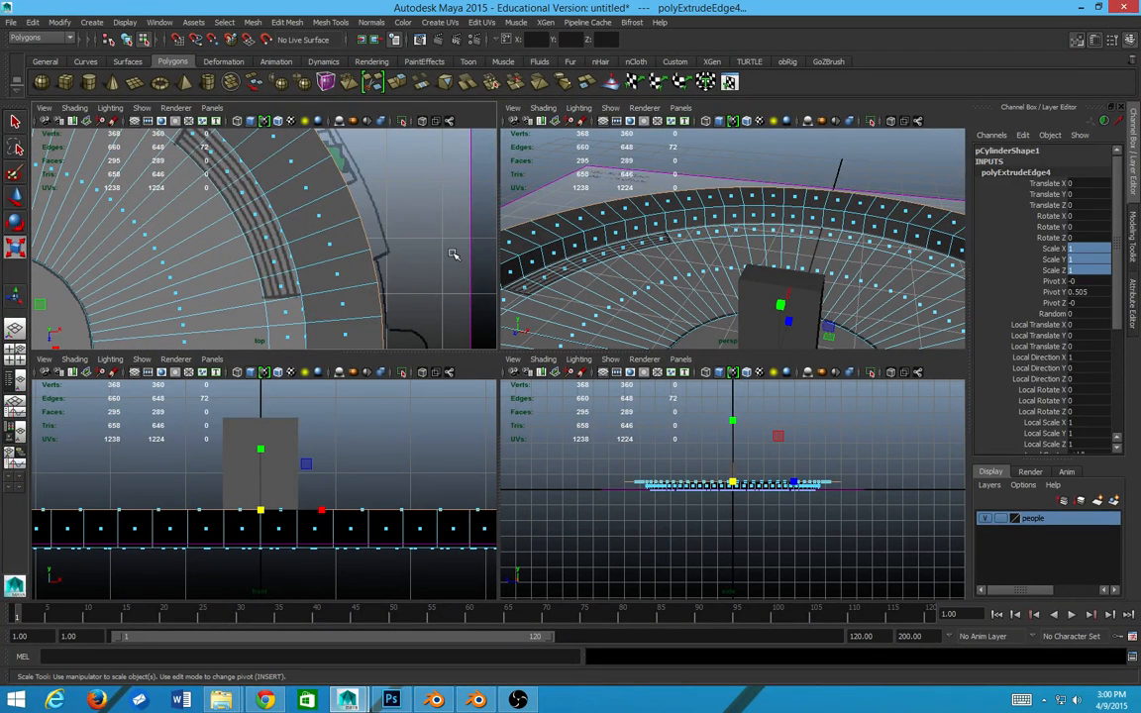
{"action": "scroll", "coordinate": [408, 229], "scroll_direction": "down", "scroll_amount": 4}
{"action": "scroll", "coordinate": [381, 198], "scroll_direction": "up", "scroll_amount": 3}
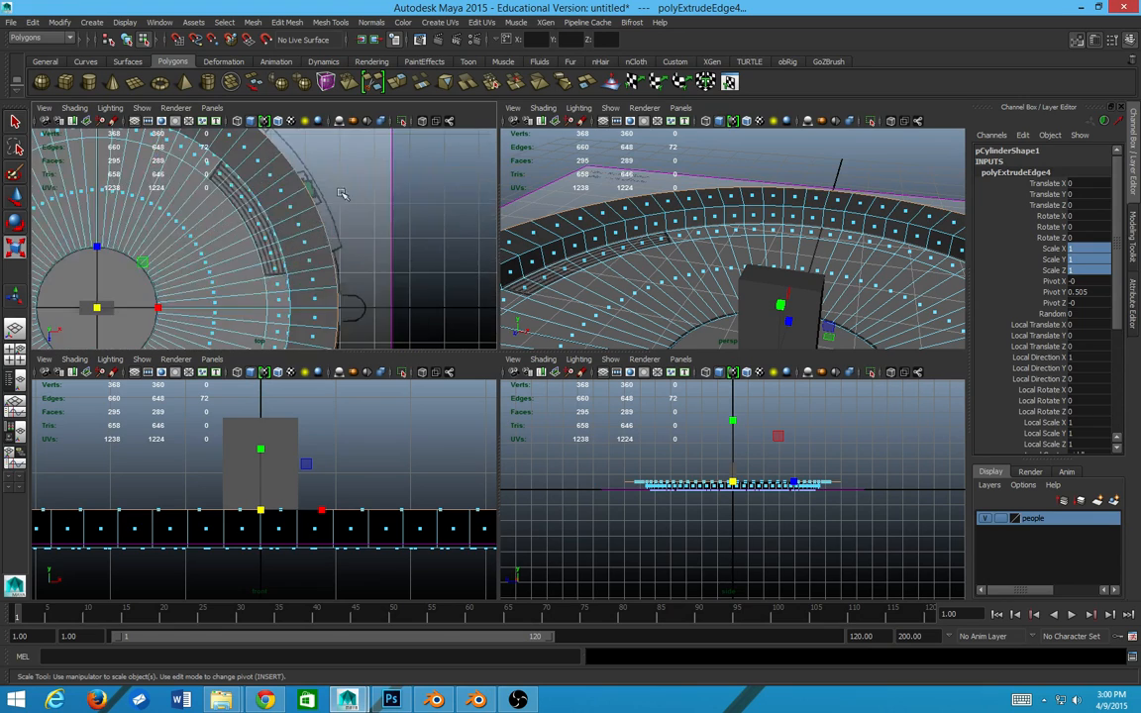
- Compare the ring with the reference plan in an enlarged top view by undoing and redoing the last scale
{"action": "key", "text": "space"}
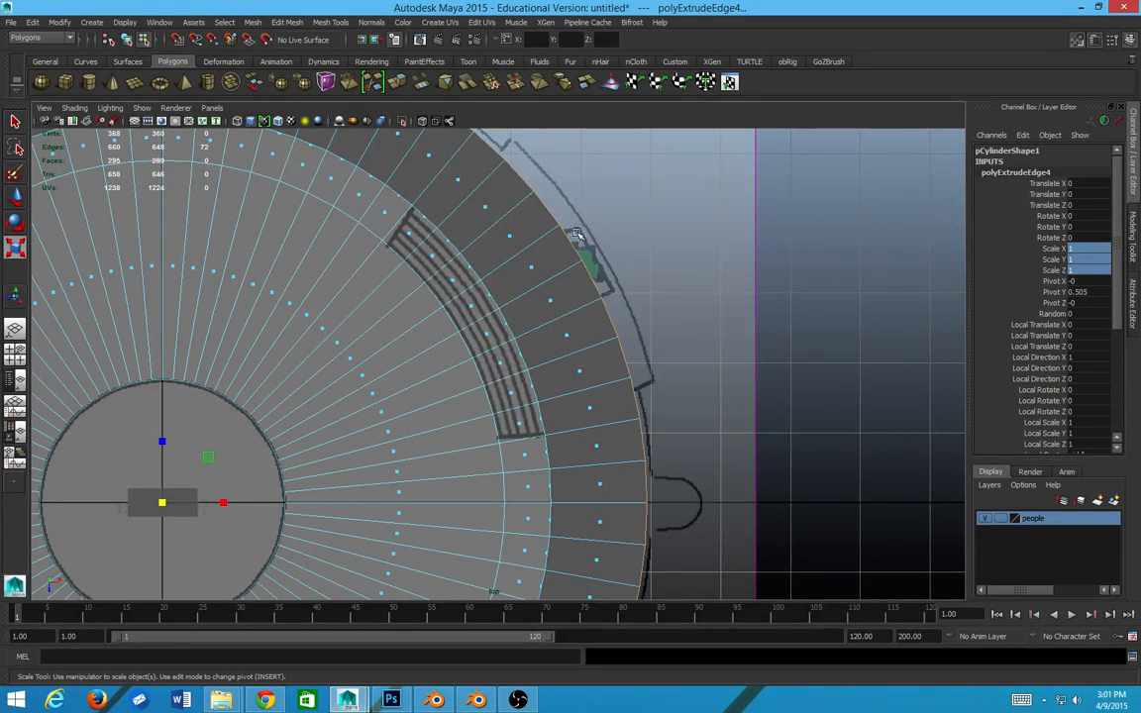
{"action": "middle_click_drag", "start_coordinate": [578, 234], "coordinate": [716, 403], "text": "alt"}
{"action": "key", "text": "ctrl+z"}
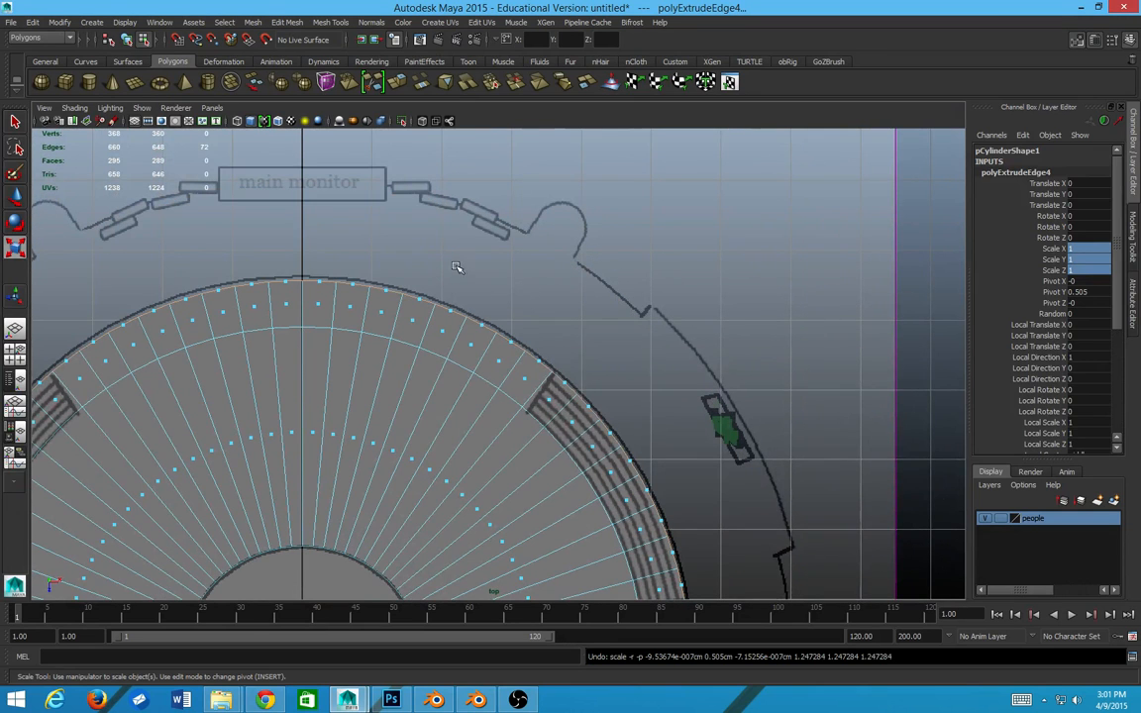
{"action": "key", "text": "ctrl+y"}
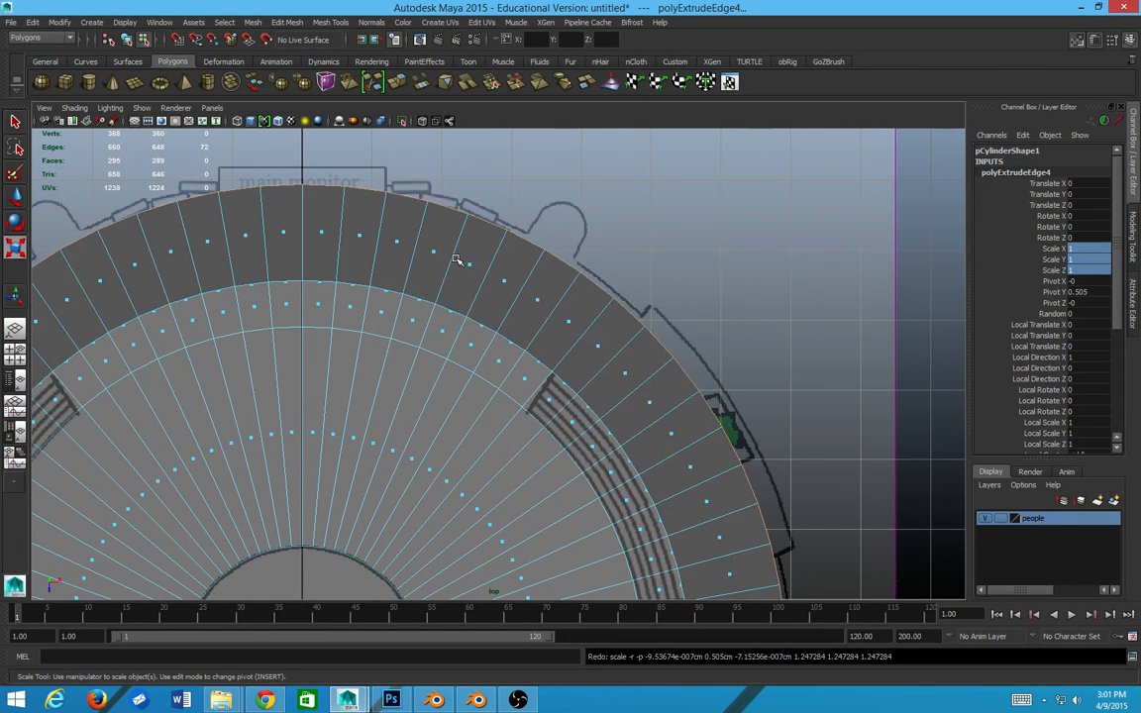
{"action": "scroll", "coordinate": [453, 255], "scroll_direction": "up", "scroll_amount": 2}
{"action": "middle_click_drag", "start_coordinate": [446, 204], "coordinate": [517, 290], "text": "alt"}
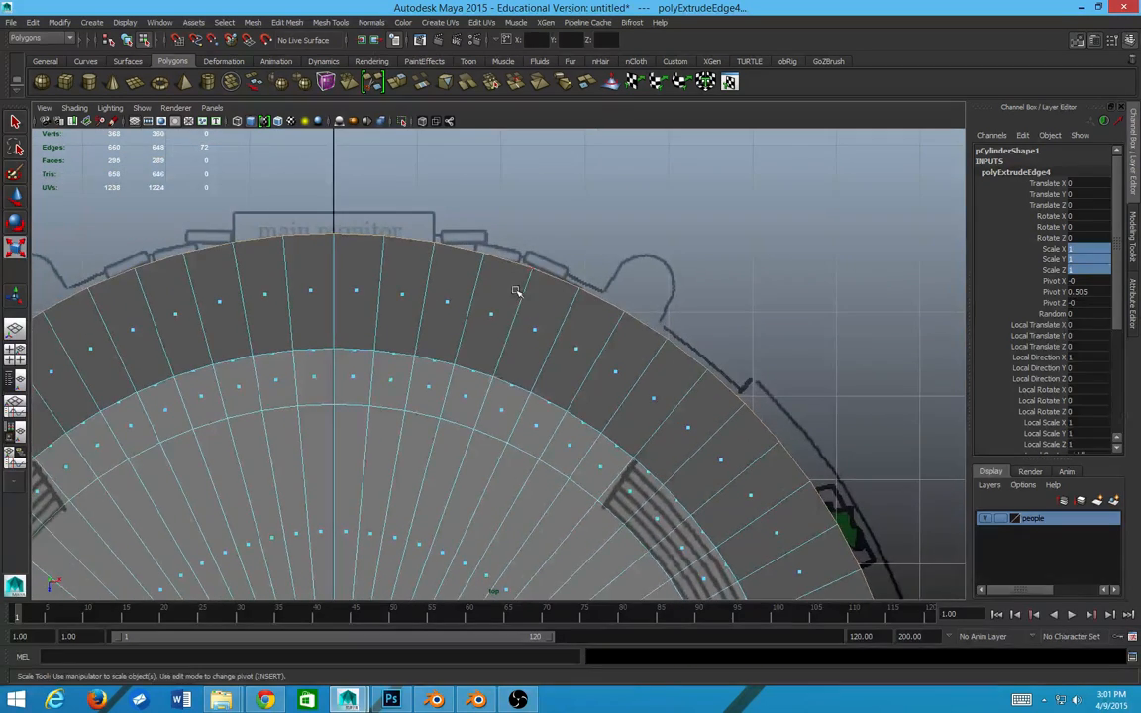
- Show the model in wireframe and examine the ring's outer edge against the plan's main monitor, alcoves and wall notches
{"action": "scroll", "coordinate": [486, 280], "scroll_direction": "up", "scroll_amount": 2}
{"action": "key", "text": "3"}
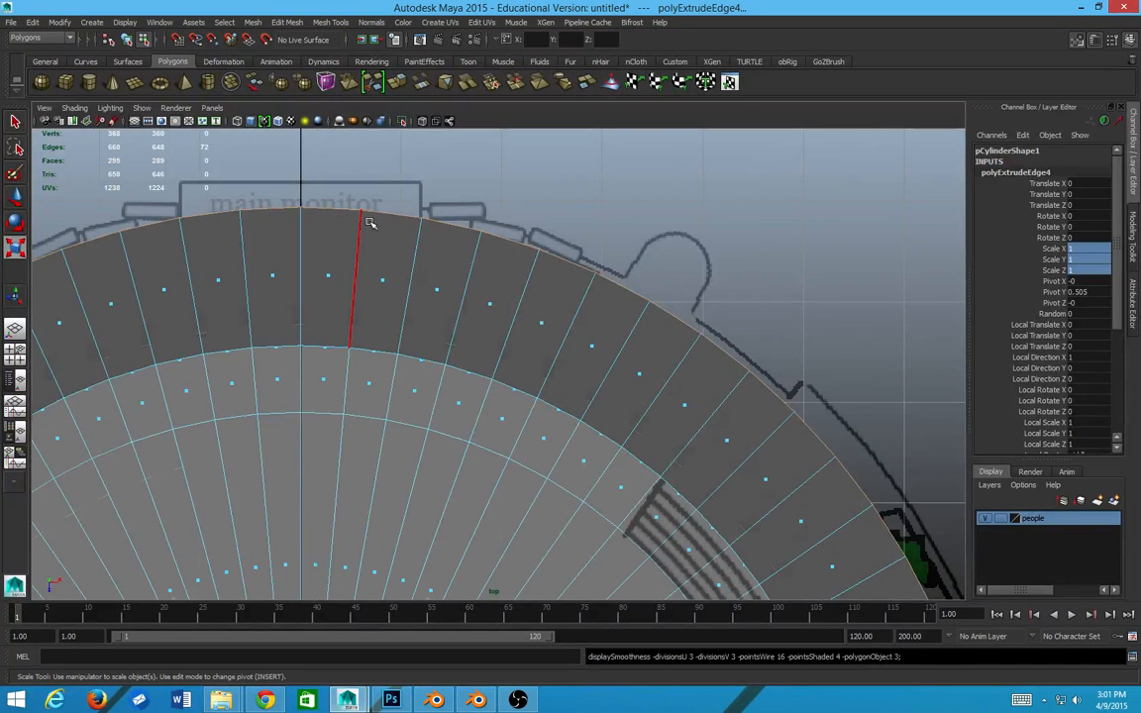
{"action": "key", "text": "4"}
{"action": "scroll", "coordinate": [380, 220], "scroll_direction": "up", "scroll_amount": 1}
{"action": "middle_click_drag", "start_coordinate": [445, 217], "coordinate": [301, 307], "text": "alt"}
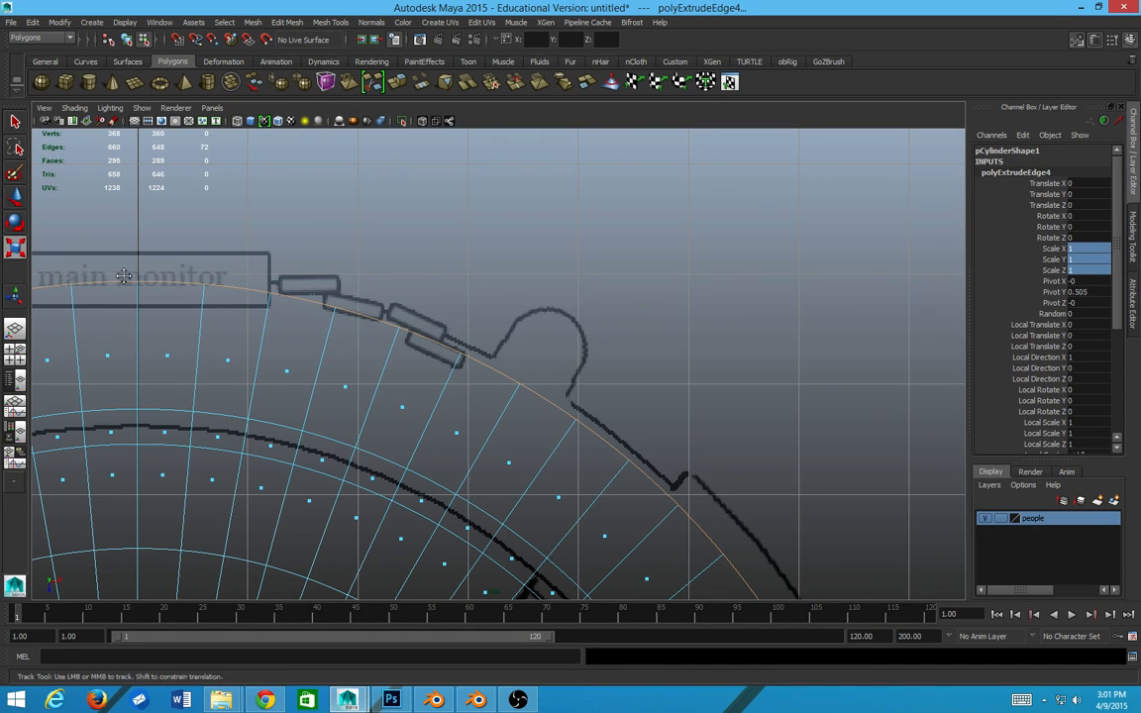
{"action": "middle_click_drag", "start_coordinate": [95, 224], "coordinate": [269, 278], "text": "alt"}
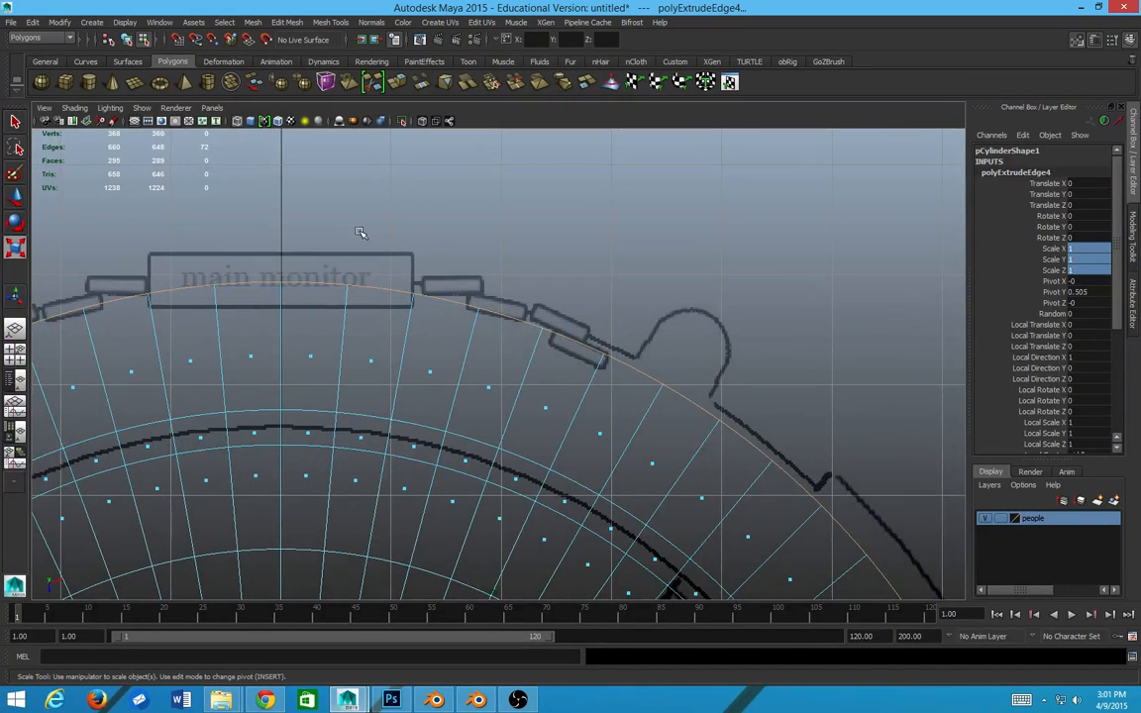
{"action": "scroll", "coordinate": [361, 232], "scroll_direction": "down", "scroll_amount": 5}
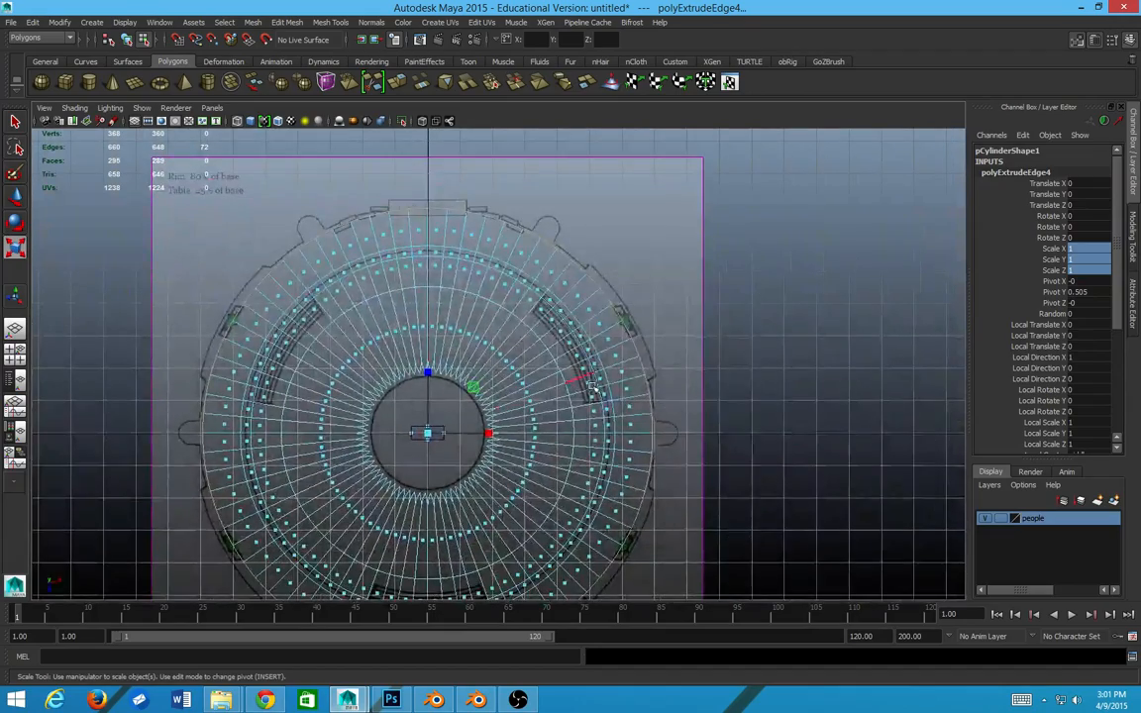
{"action": "scroll", "coordinate": [593, 387], "scroll_direction": "down", "scroll_amount": 1}
{"action": "scroll", "coordinate": [614, 406], "scroll_direction": "up", "scroll_amount": 3}
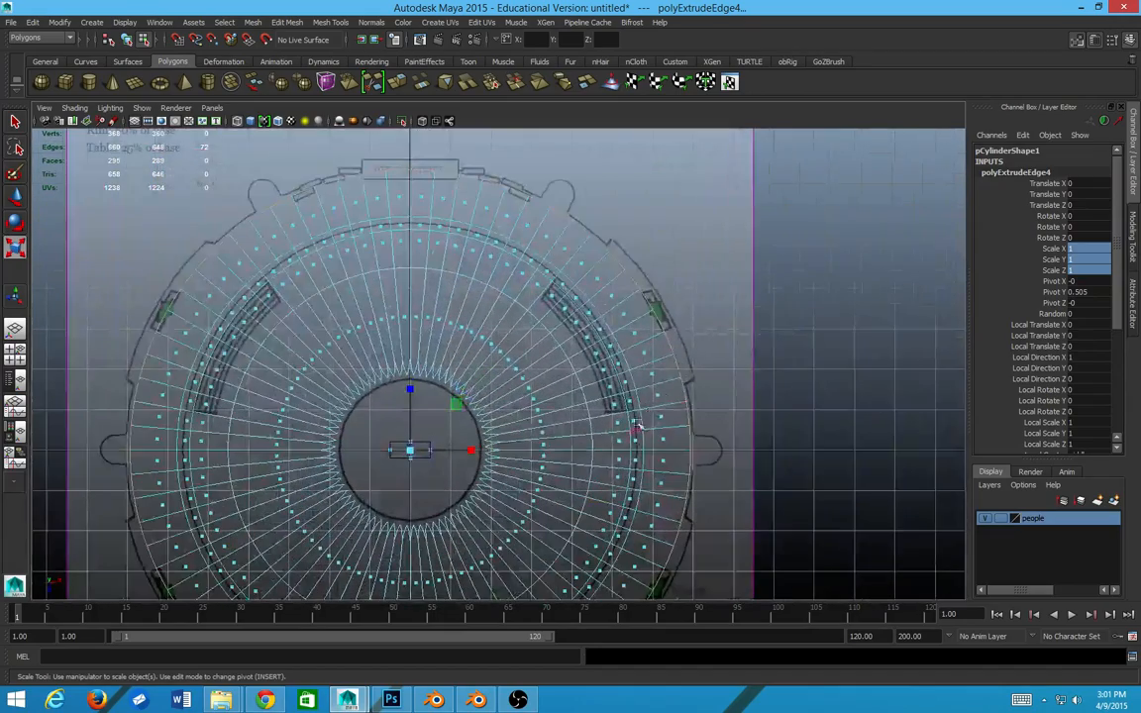
{"action": "left_click", "coordinate": [682, 367]}
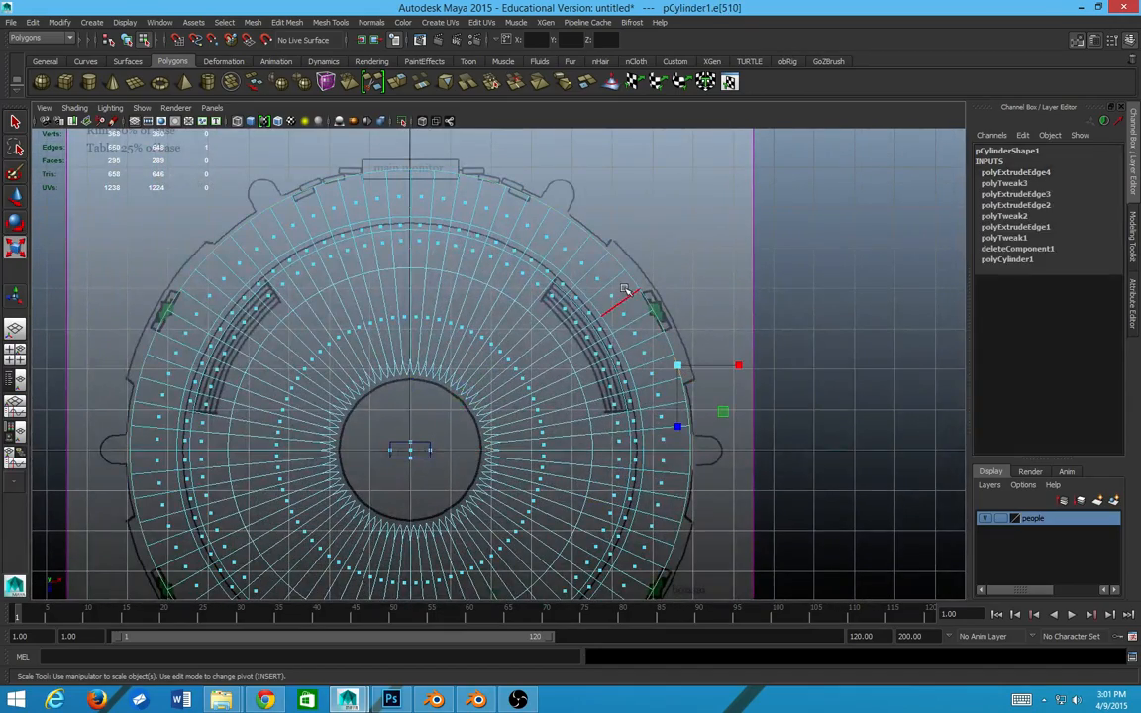
{"action": "scroll", "coordinate": [629, 295], "scroll_direction": "up", "scroll_amount": 1}
{"action": "left_click", "coordinate": [621, 250], "text": "shift"}
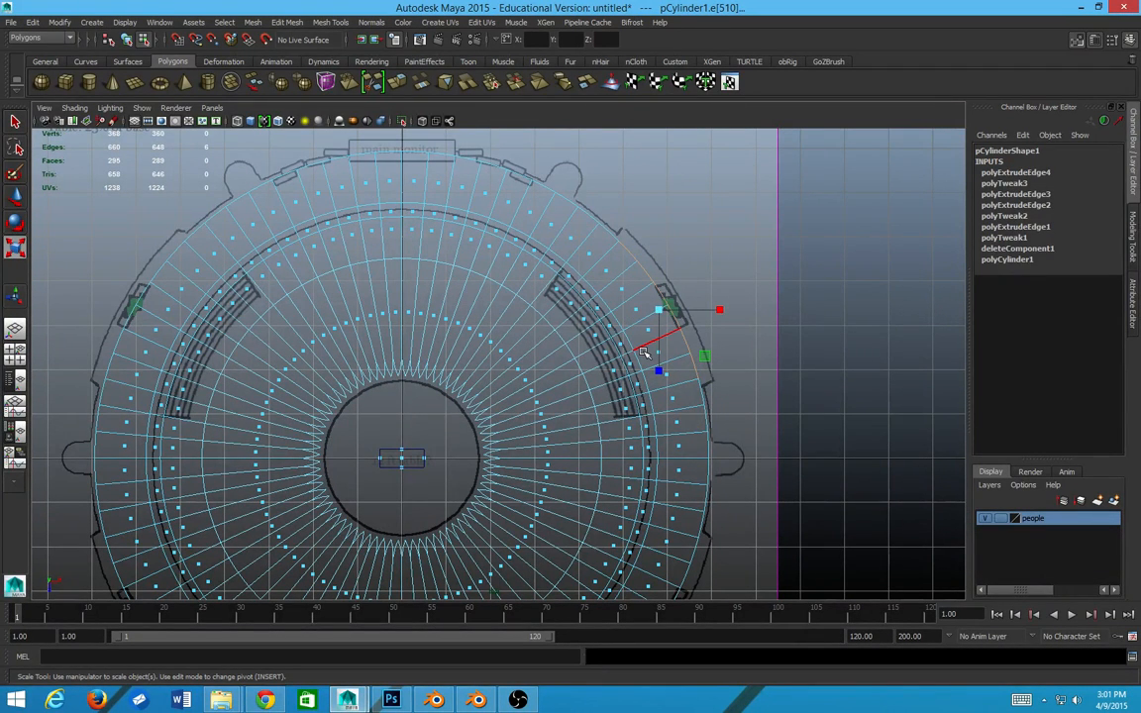
{"action": "scroll", "coordinate": [764, 374], "scroll_direction": "up", "scroll_amount": 2}
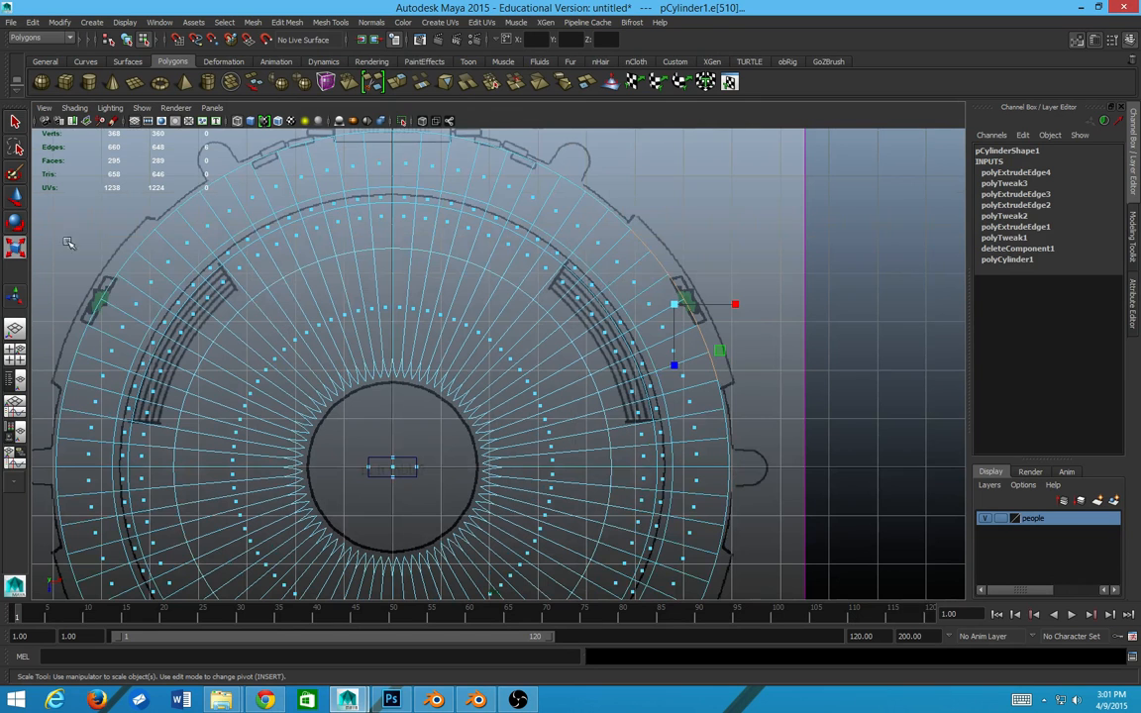
{"action": "left_click", "coordinate": [144, 245], "text": "shift"}
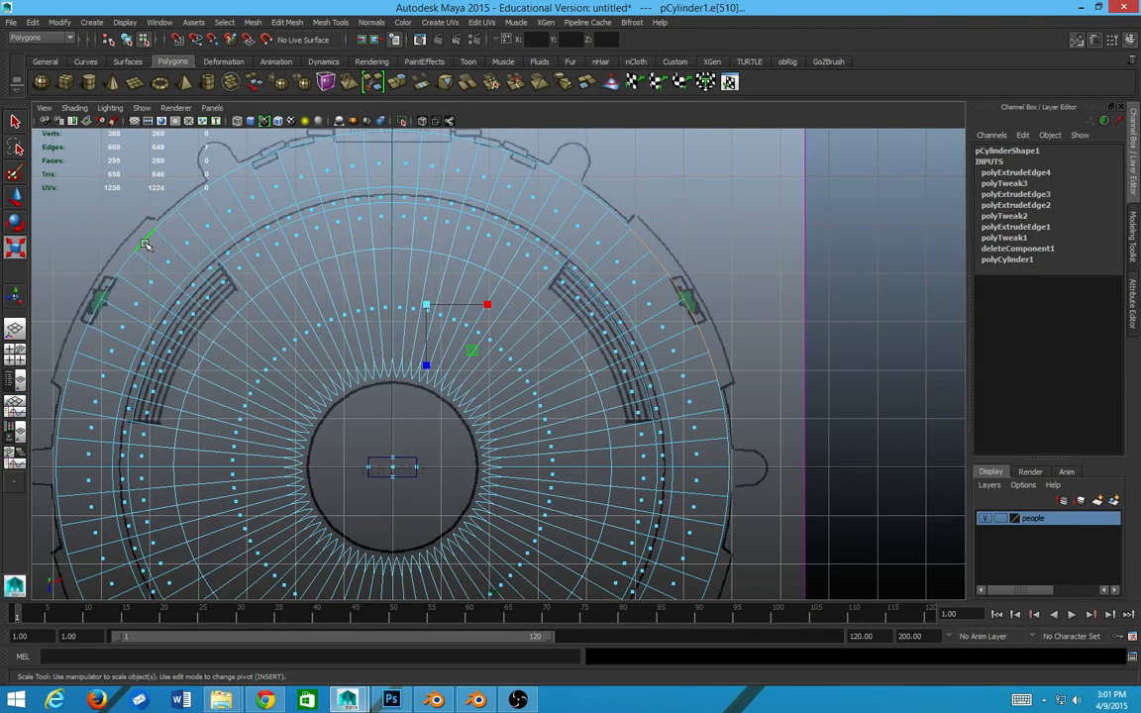
{"action": "double_click", "coordinate": [73, 363], "text": "shift"}
{"action": "middle_click_drag", "start_coordinate": [262, 283], "coordinate": [315, 305], "text": "alt"}
- Select the ring's outermost edges along the upper-right and upper-left protruding wall sections of the plan, six edges each
{"action": "left_click", "coordinate": [769, 388]}
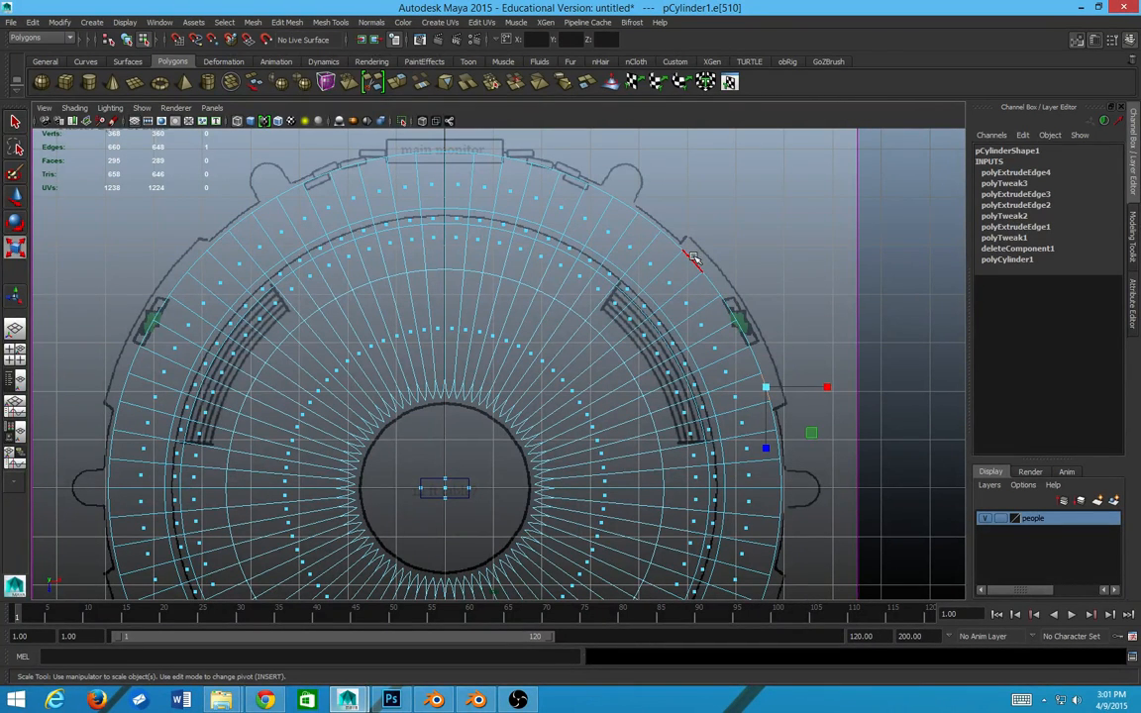
{"action": "double_click", "coordinate": [693, 257], "text": "shift"}
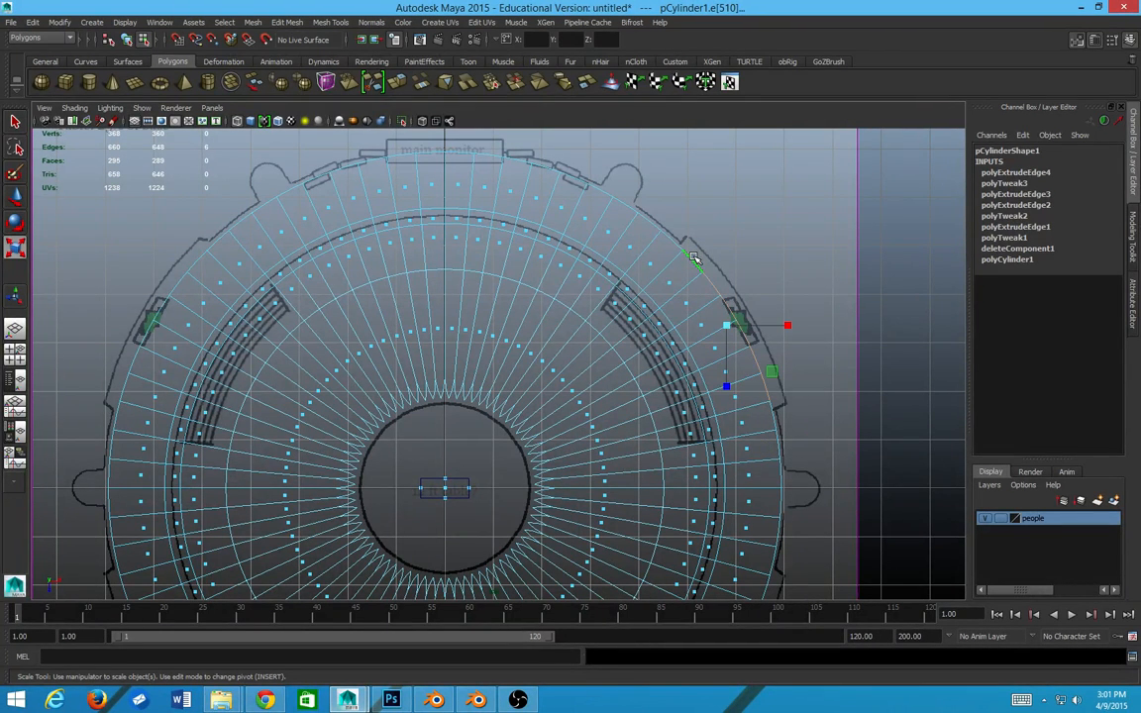
{"action": "left_click", "coordinate": [203, 259], "text": "shift"}
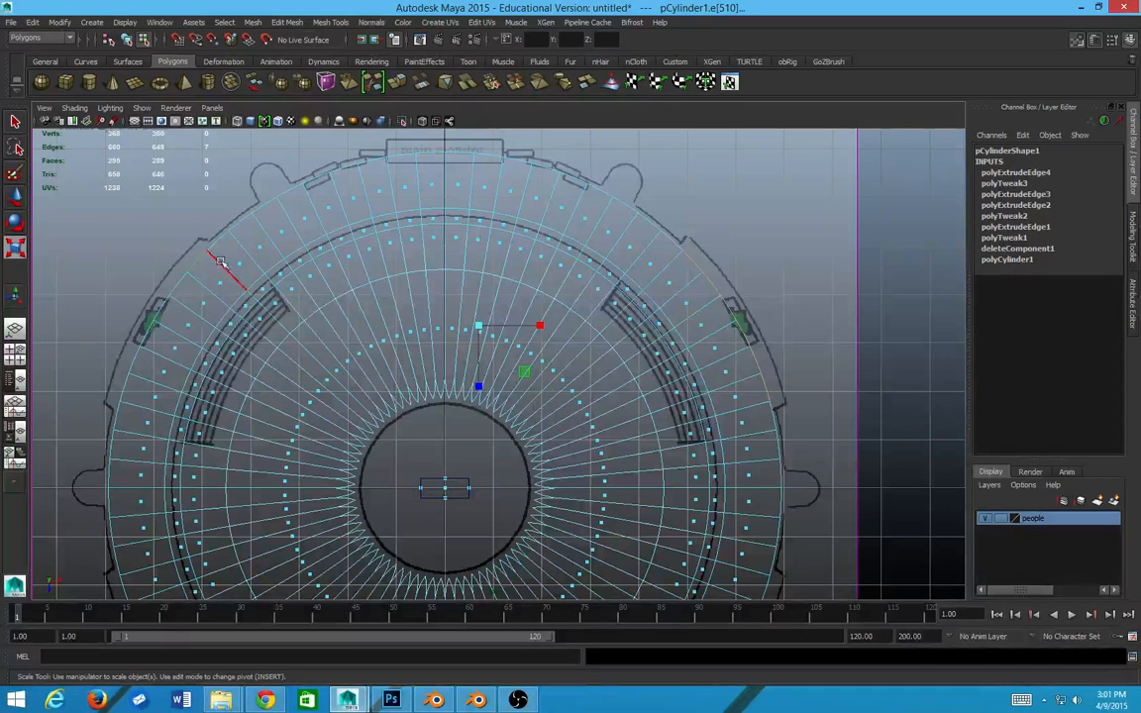
{"action": "double_click", "coordinate": [124, 386], "text": "shift"}
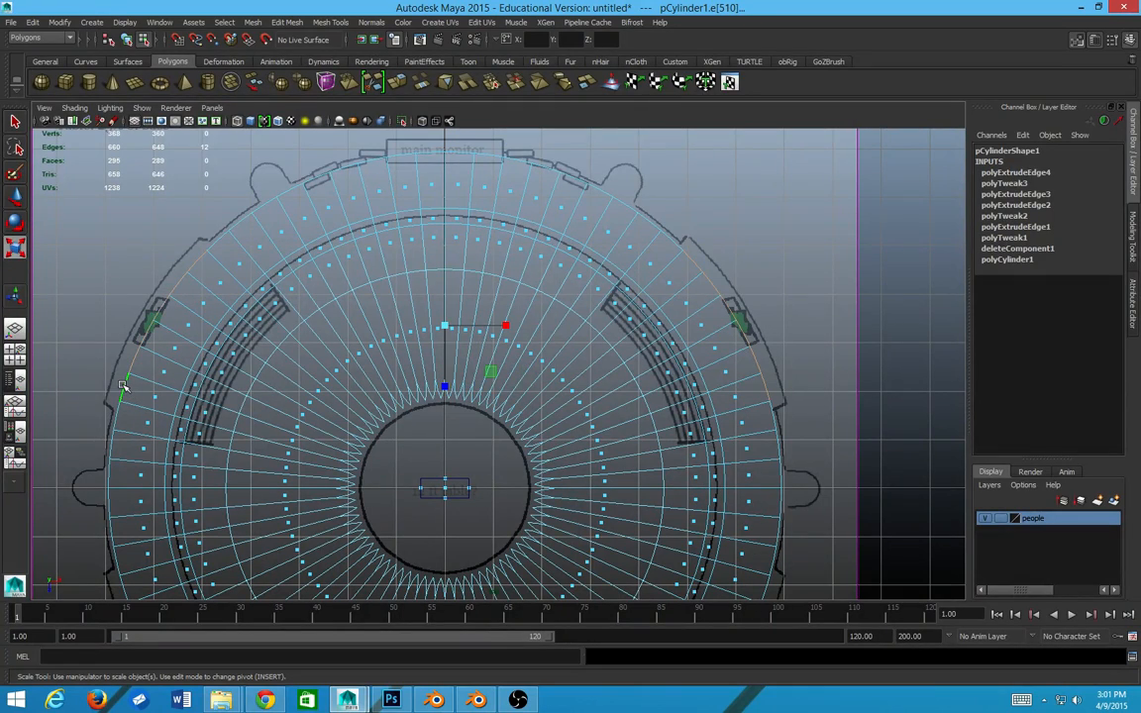
- Add the six outermost ring edges along the plan's lower-left protruding wall section to the selection
{"action": "scroll", "coordinate": [125, 385], "scroll_direction": "down", "scroll_amount": 3}
{"action": "middle_click_drag", "start_coordinate": [189, 383], "coordinate": [231, 209], "text": "alt"}
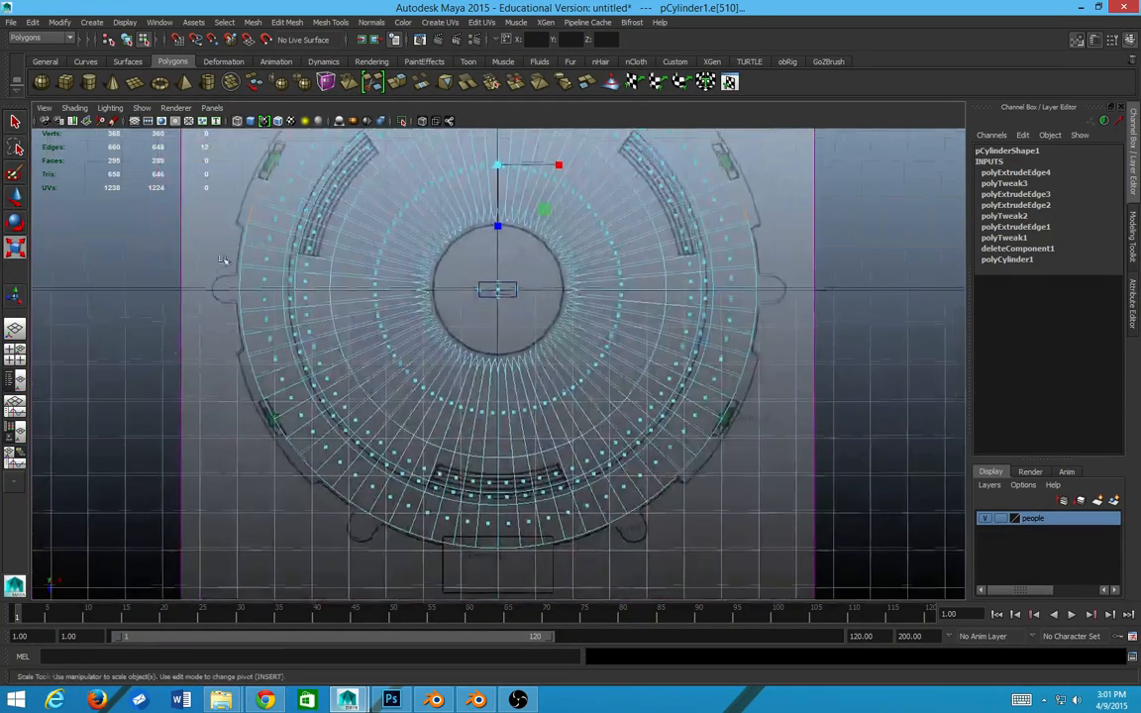
{"action": "scroll", "coordinate": [224, 287], "scroll_direction": "up", "scroll_amount": 4}
{"action": "scroll", "coordinate": [224, 297], "scroll_direction": "down", "scroll_amount": 4}
{"action": "middle_click_drag", "start_coordinate": [223, 297], "coordinate": [353, 215], "text": "alt"}
{"action": "scroll", "coordinate": [339, 234], "scroll_direction": "up", "scroll_amount": 1}
{"action": "scroll", "coordinate": [339, 234], "scroll_direction": "up", "scroll_amount": 1}
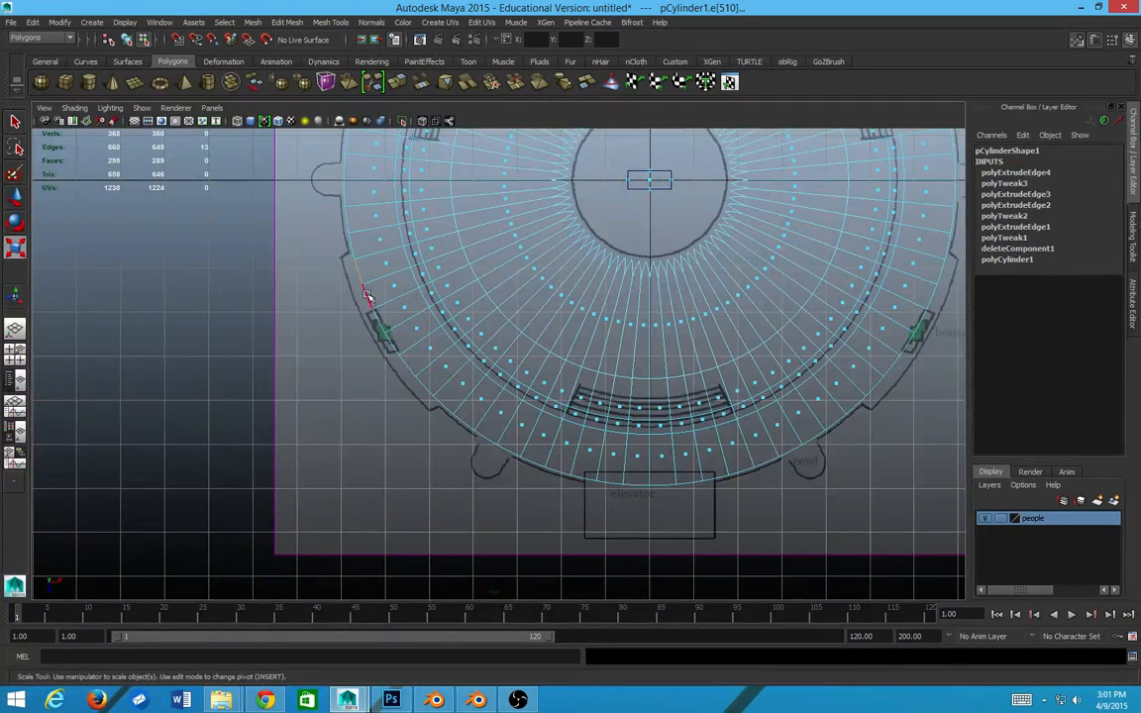
{"action": "left_click", "coordinate": [406, 367], "text": "shift"}
{"action": "left_click", "coordinate": [404, 365], "text": "shift"}
{"action": "left_click", "coordinate": [426, 387], "text": "shift"}
{"action": "left_click", "coordinate": [428, 389], "text": "shift"}
{"action": "left_click", "coordinate": [418, 383], "text": "shift"}
{"action": "key", "text": "ctrl+z"}
{"action": "double_click", "coordinate": [423, 385], "text": "shift"}
- Add the six outermost ring edges along the plan's lower-right protruding wall section to the selection
{"action": "scroll", "coordinate": [423, 389], "scroll_direction": "down", "scroll_amount": 3}
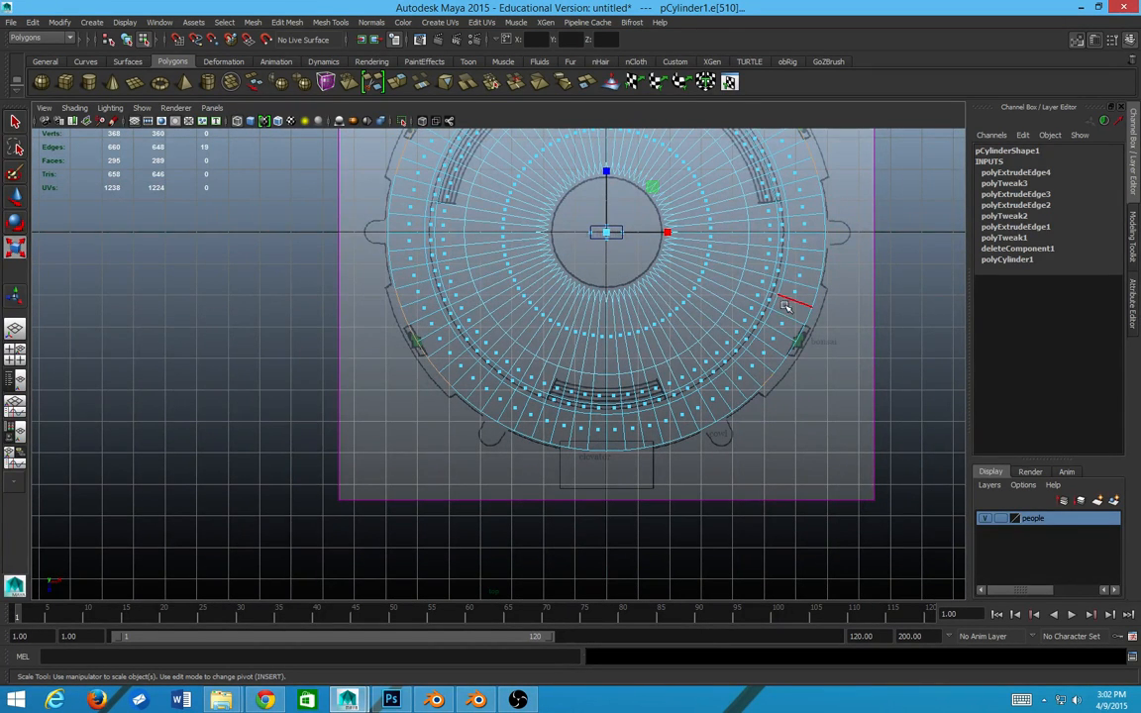
{"action": "scroll", "coordinate": [799, 349], "scroll_direction": "down", "scroll_amount": 1}
{"action": "middle_click_drag", "start_coordinate": [769, 352], "coordinate": [709, 455], "text": "alt"}
{"action": "scroll", "coordinate": [555, 426], "scroll_direction": "up", "scroll_amount": 1}
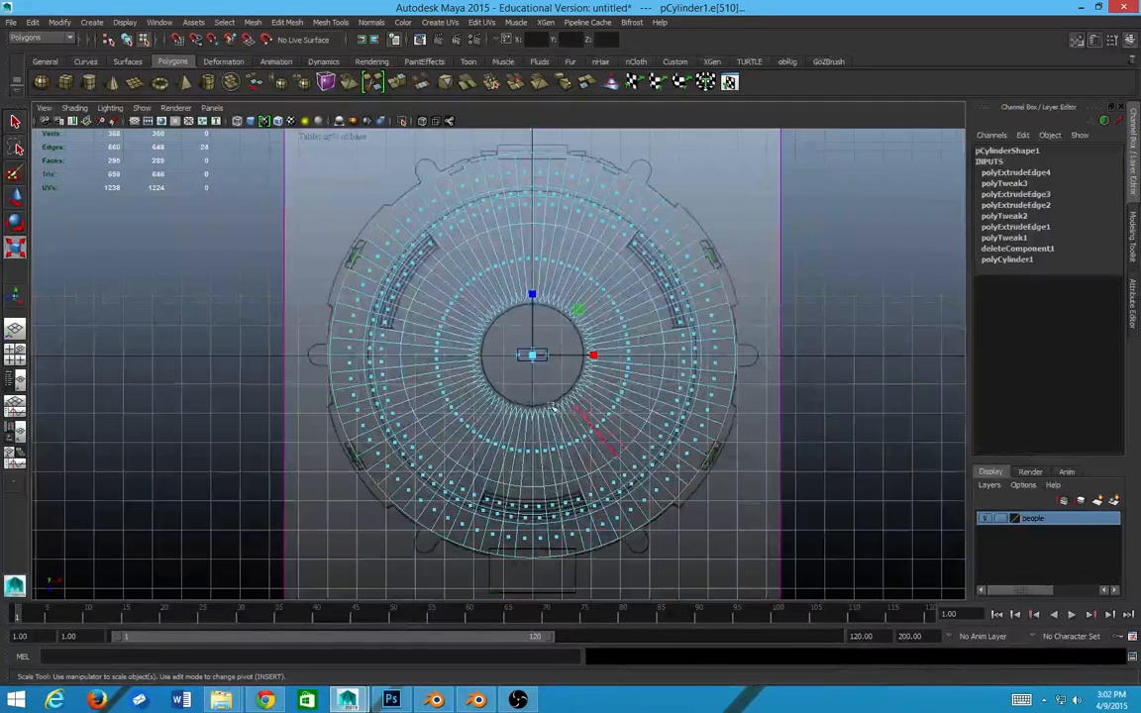
{"action": "middle_click_drag", "start_coordinate": [470, 380], "coordinate": [462, 381], "text": "alt"}
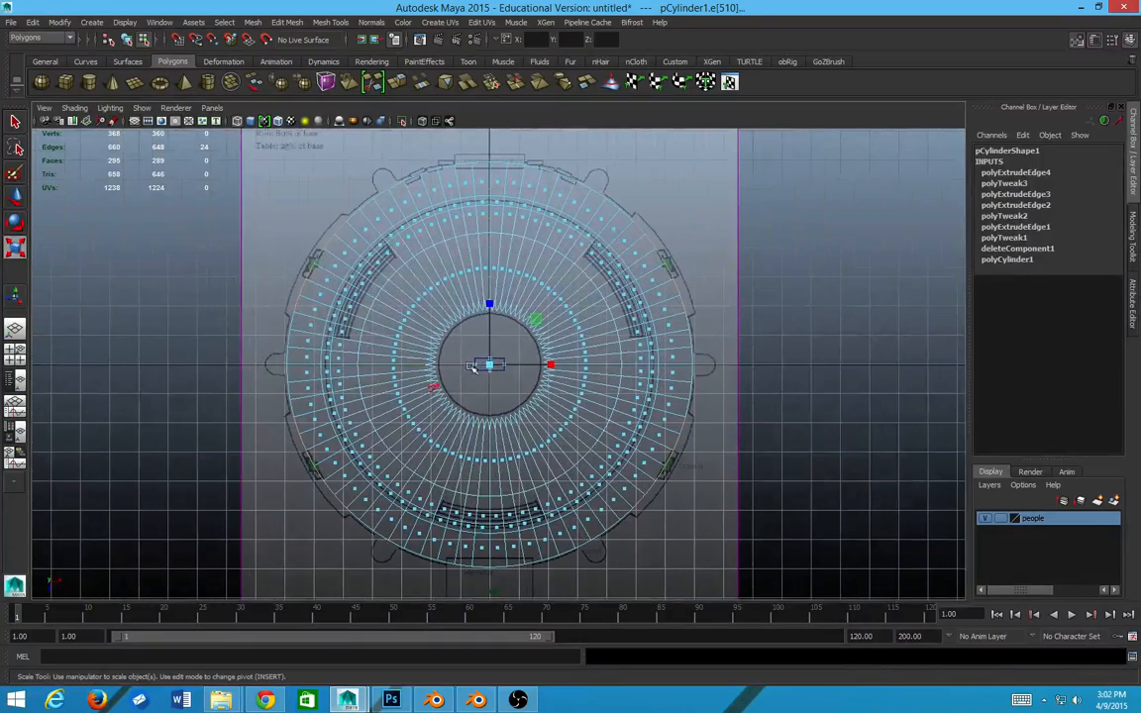
{"action": "scroll", "coordinate": [464, 357], "scroll_direction": "up", "scroll_amount": 5}
{"action": "scroll", "coordinate": [472, 366], "scroll_direction": "down", "scroll_amount": 5}
{"action": "scroll", "coordinate": [473, 366], "scroll_direction": "down", "scroll_amount": 5}
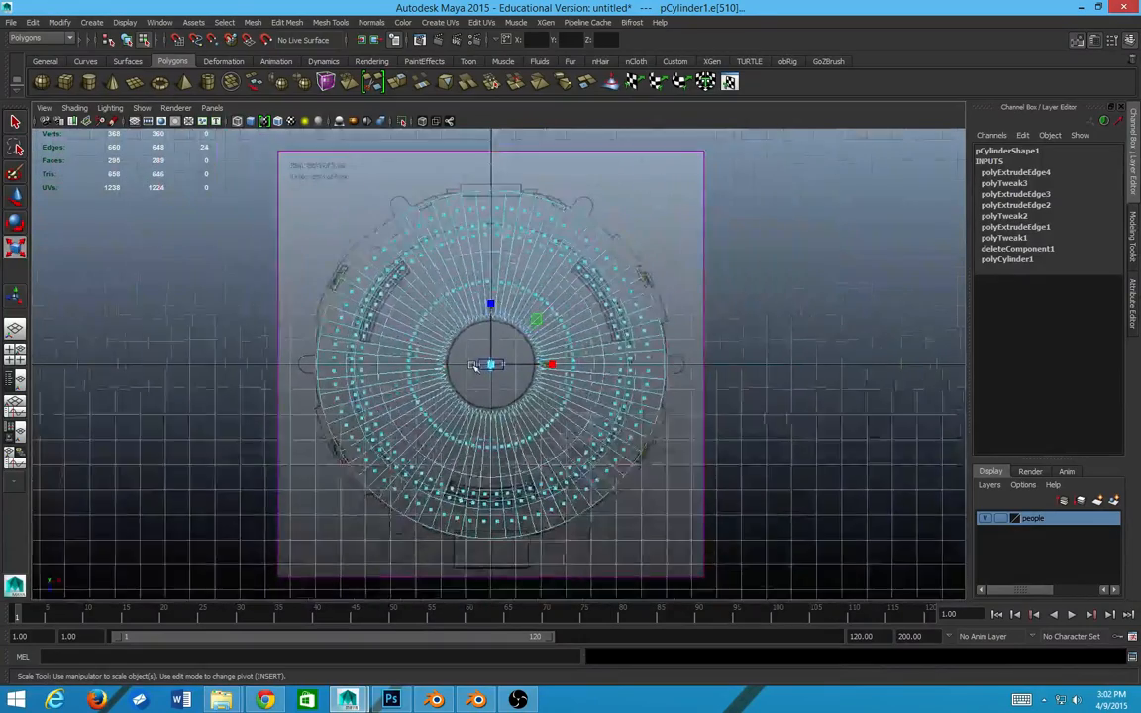
- Extrude the 24 selected rim edges and scale the new edges slightly outward to match the plan's four protruding wall sections
{"action": "scroll", "coordinate": [474, 365], "scroll_direction": "up", "scroll_amount": 4}
{"action": "right_click", "coordinate": [502, 388], "text": "shift"}
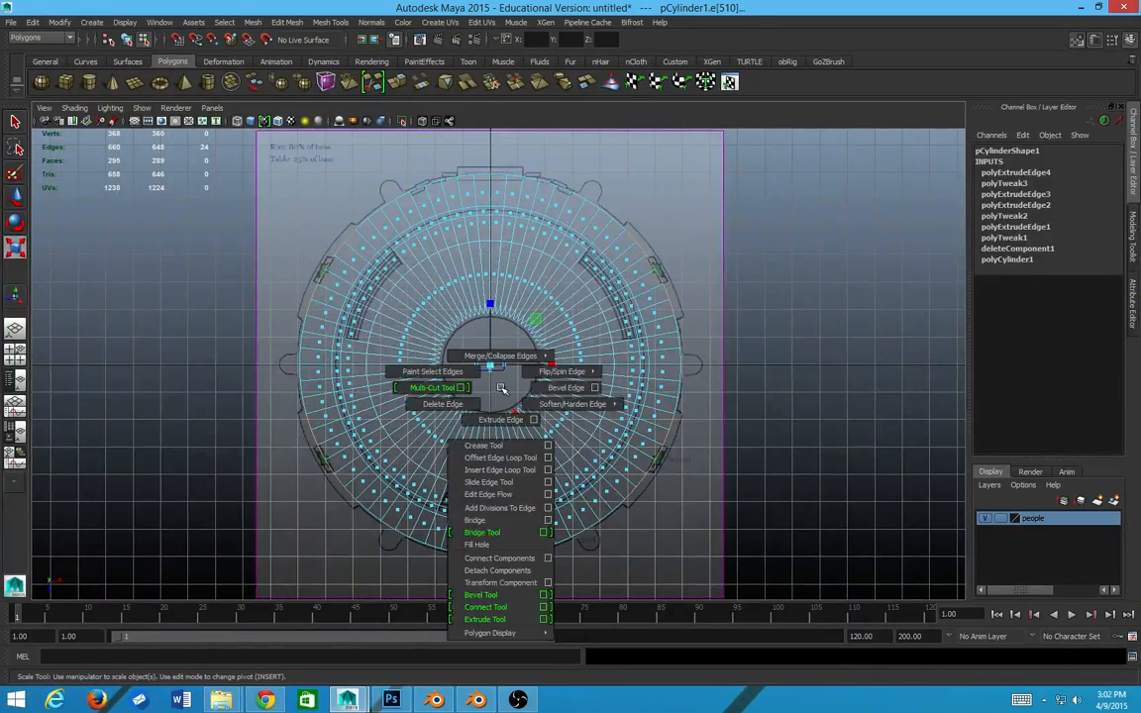
{"action": "right_click_drag", "start_coordinate": [501, 418], "coordinate": [503, 415], "text": "shift"}
{"action": "key", "text": "r"}
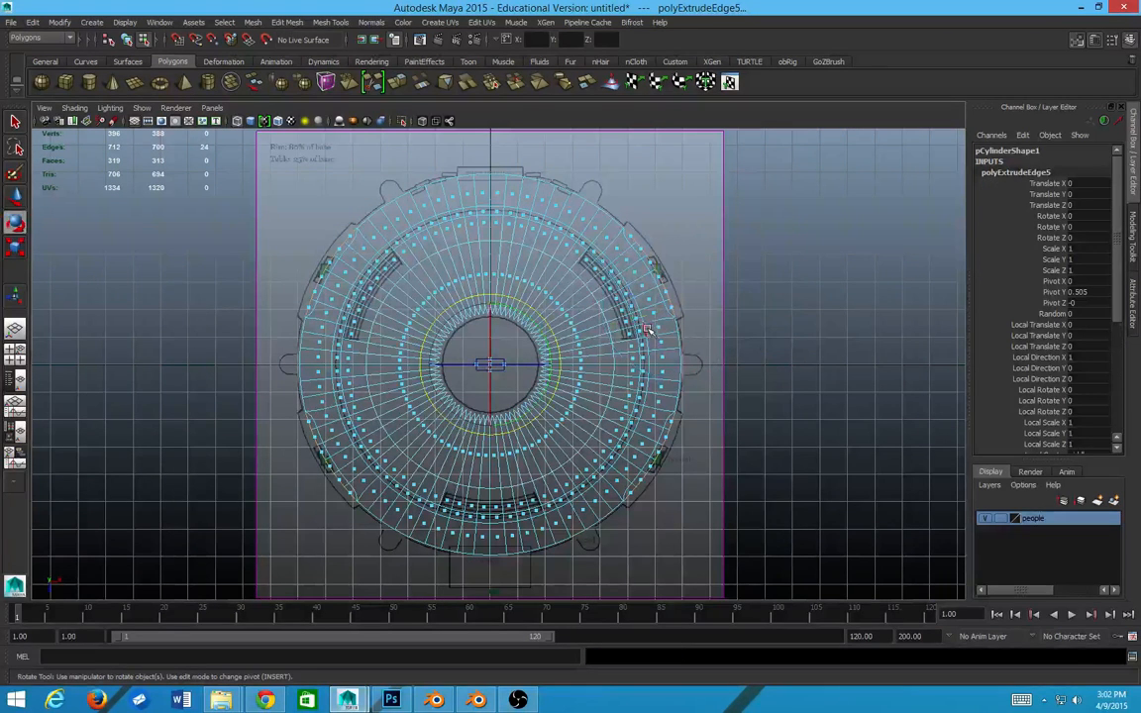
{"action": "left_click_drag", "start_coordinate": [495, 366], "coordinate": [505, 366]}
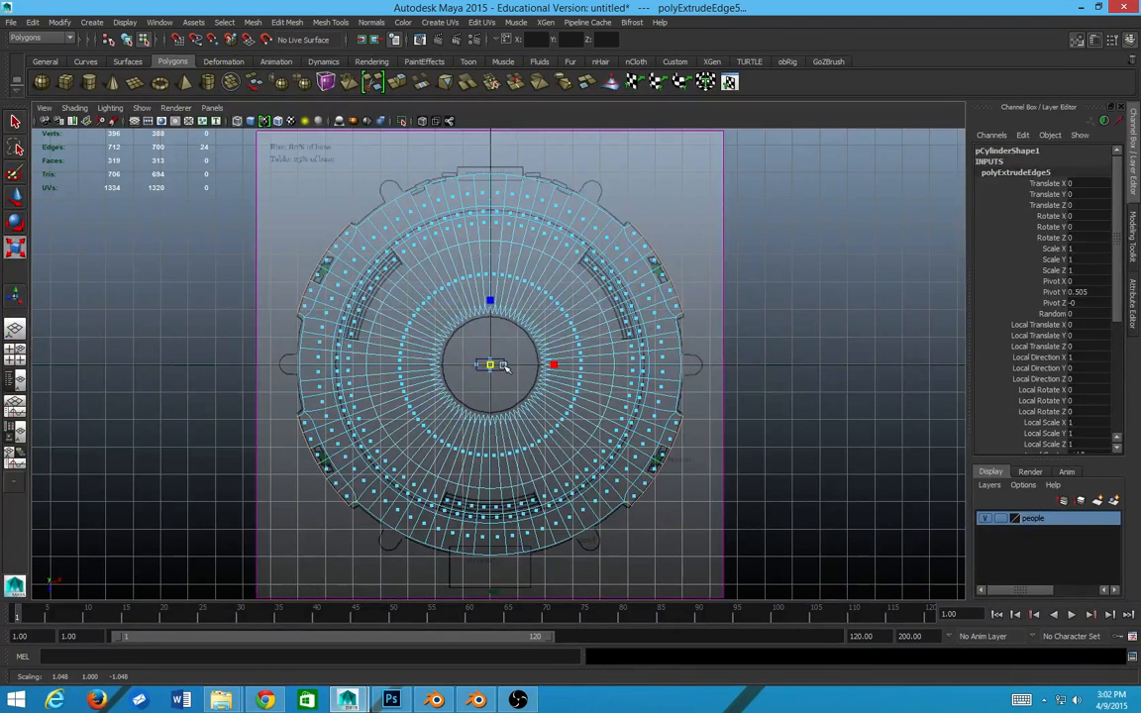
{"action": "key", "text": "1"}
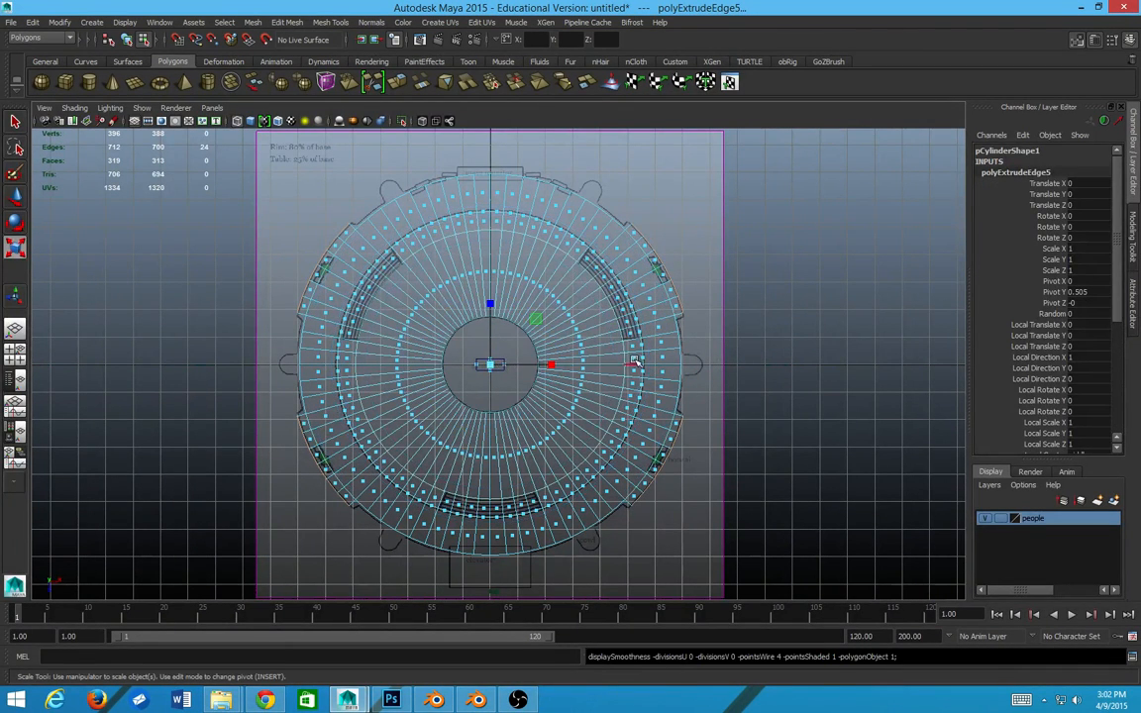
- Examine the extruded wall sections against the plan in the top and perspective views
{"action": "scroll", "coordinate": [636, 361], "scroll_direction": "up", "scroll_amount": 2}
{"action": "middle_click_drag", "start_coordinate": [832, 402], "coordinate": [773, 417], "text": "alt"}
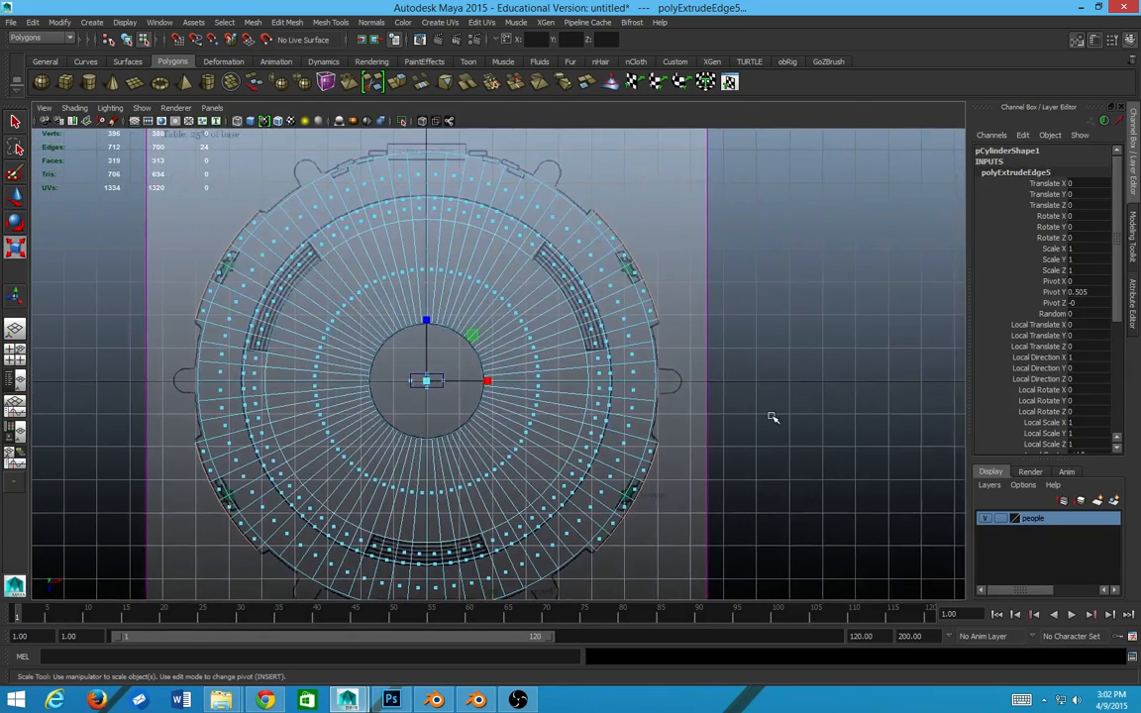
{"action": "scroll", "coordinate": [773, 418], "scroll_direction": "up", "scroll_amount": 5}
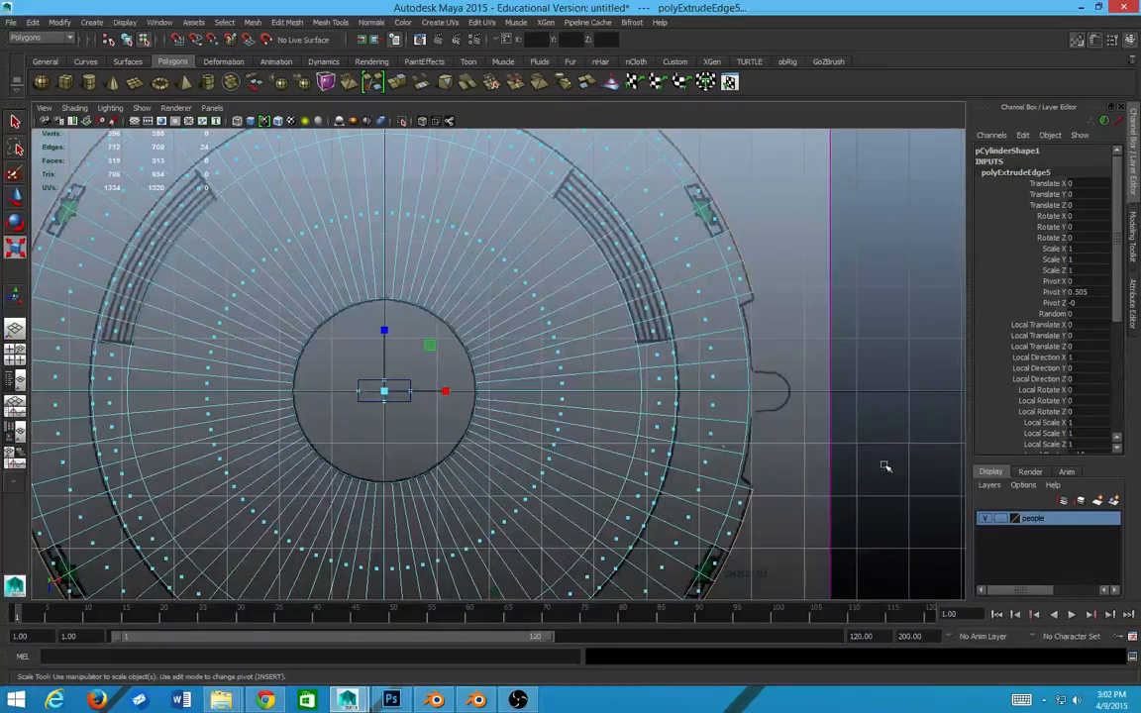
{"action": "scroll", "coordinate": [749, 399], "scroll_direction": "down", "scroll_amount": 5}
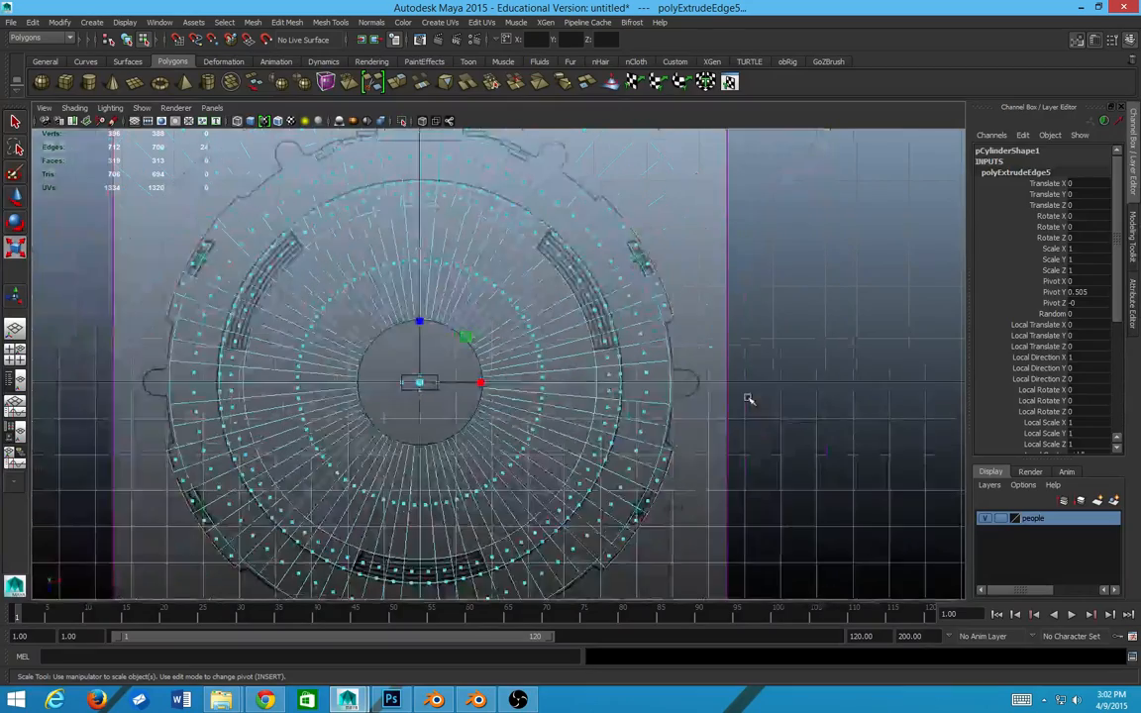
{"action": "key", "text": "space"}
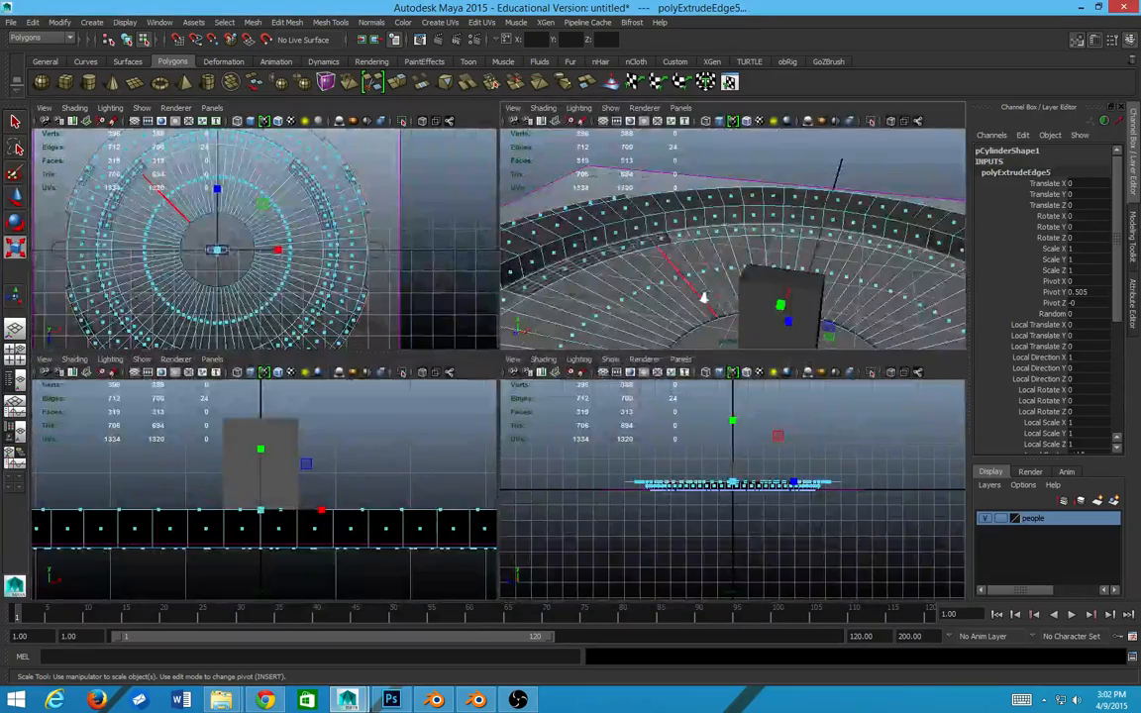
{"action": "key", "text": "space"}
{"action": "left_click_drag", "start_coordinate": [600, 368], "coordinate": [505, 356], "text": "alt"}
{"action": "key", "text": "space"}
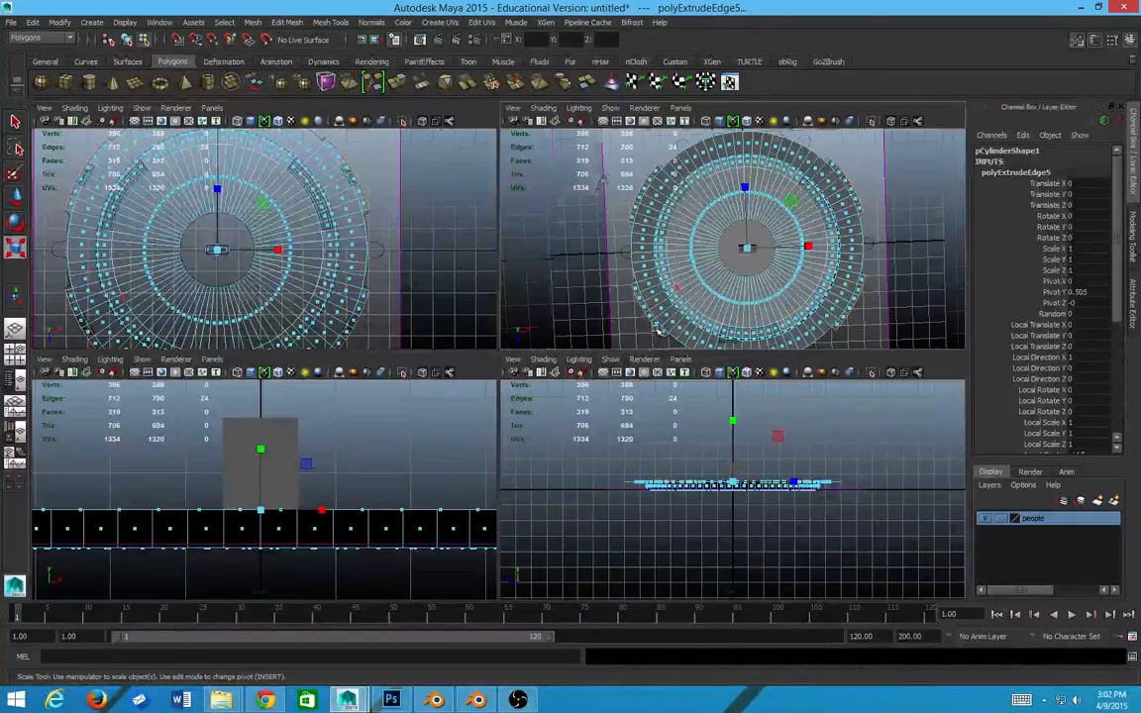
{"action": "key", "text": "space"}
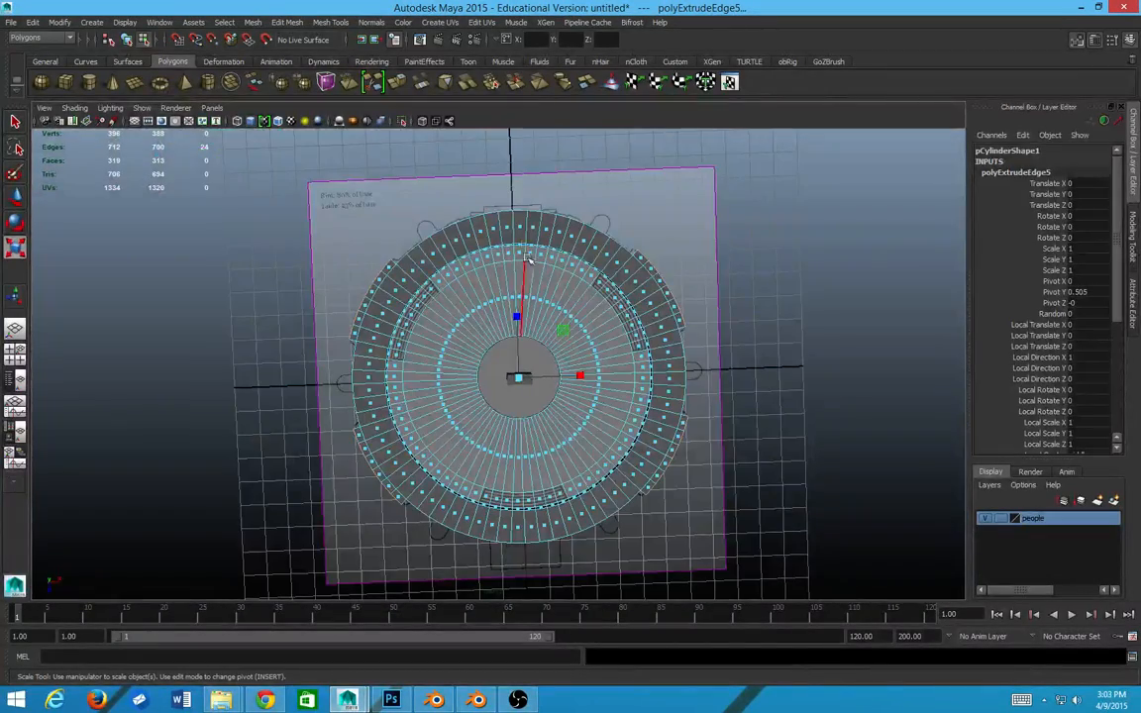
{"action": "left_click", "coordinate": [538, 213]}
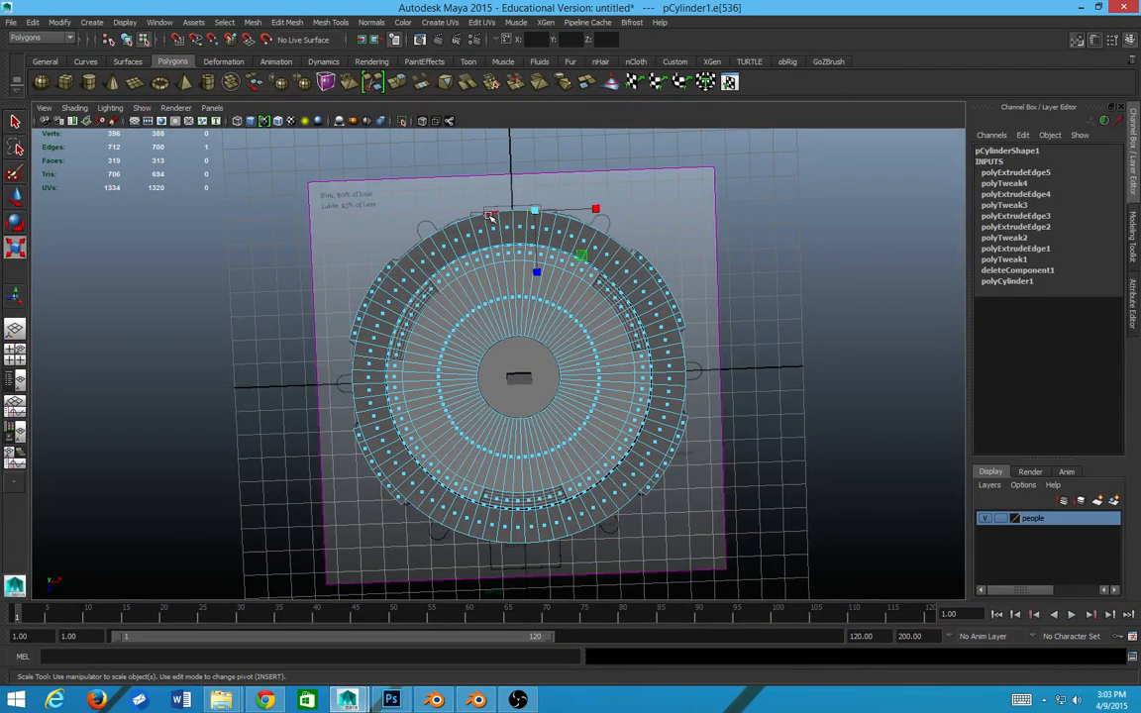
{"action": "left_click", "coordinate": [490, 216], "text": "shift"}
{"action": "left_click", "coordinate": [591, 178]}
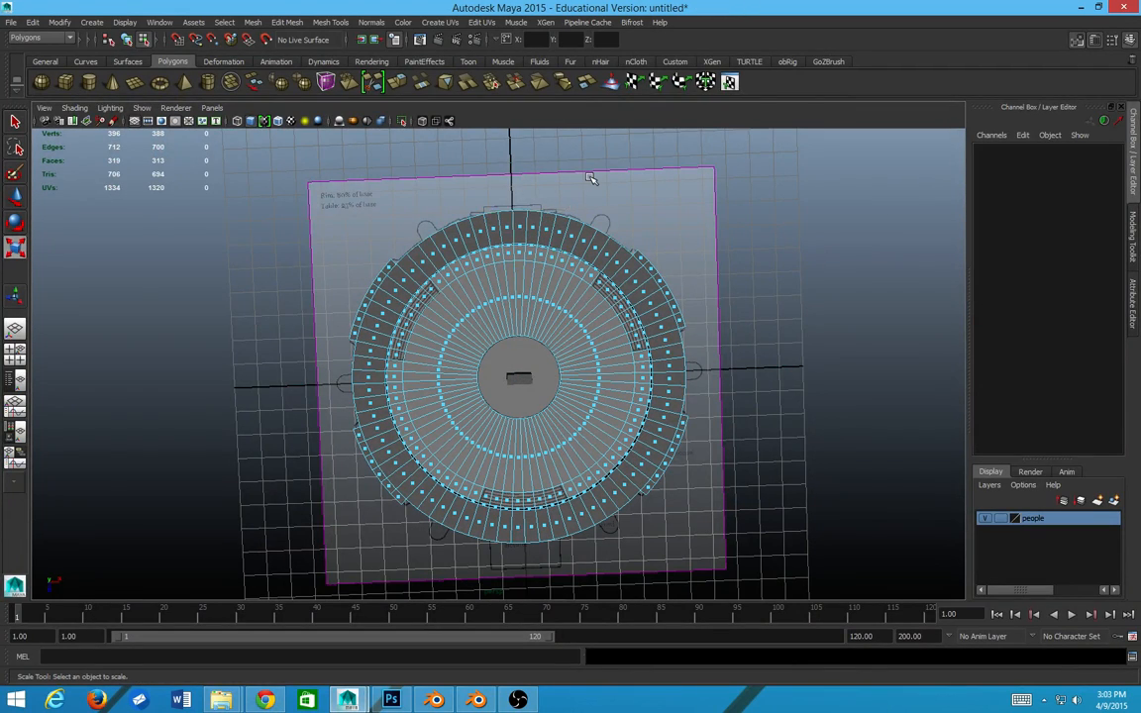
- Try to select the ring's six outermost edges along the plan's elevator in the perspective view
{"action": "scroll", "coordinate": [579, 173], "scroll_direction": "up", "scroll_amount": 3}
{"action": "middle_click_drag", "start_coordinate": [572, 165], "coordinate": [593, 54], "text": "alt"}
{"action": "middle_click_drag", "start_coordinate": [635, 495], "coordinate": [634, 416], "text": "alt"}
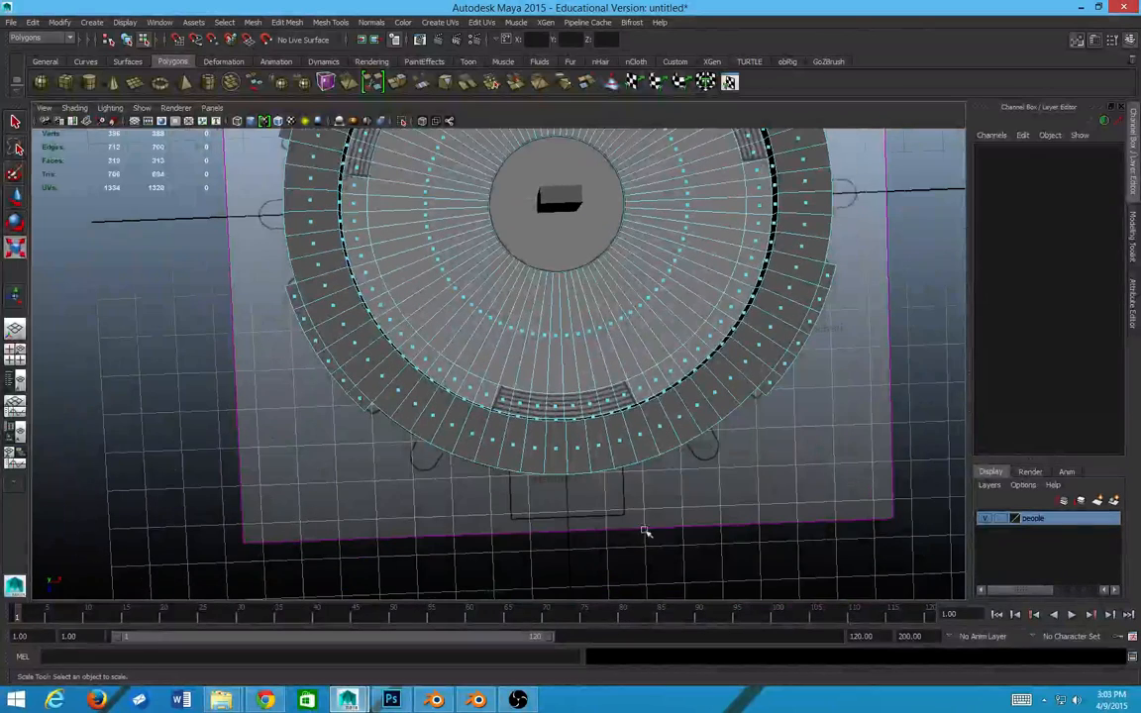
{"action": "left_click", "coordinate": [624, 467]}
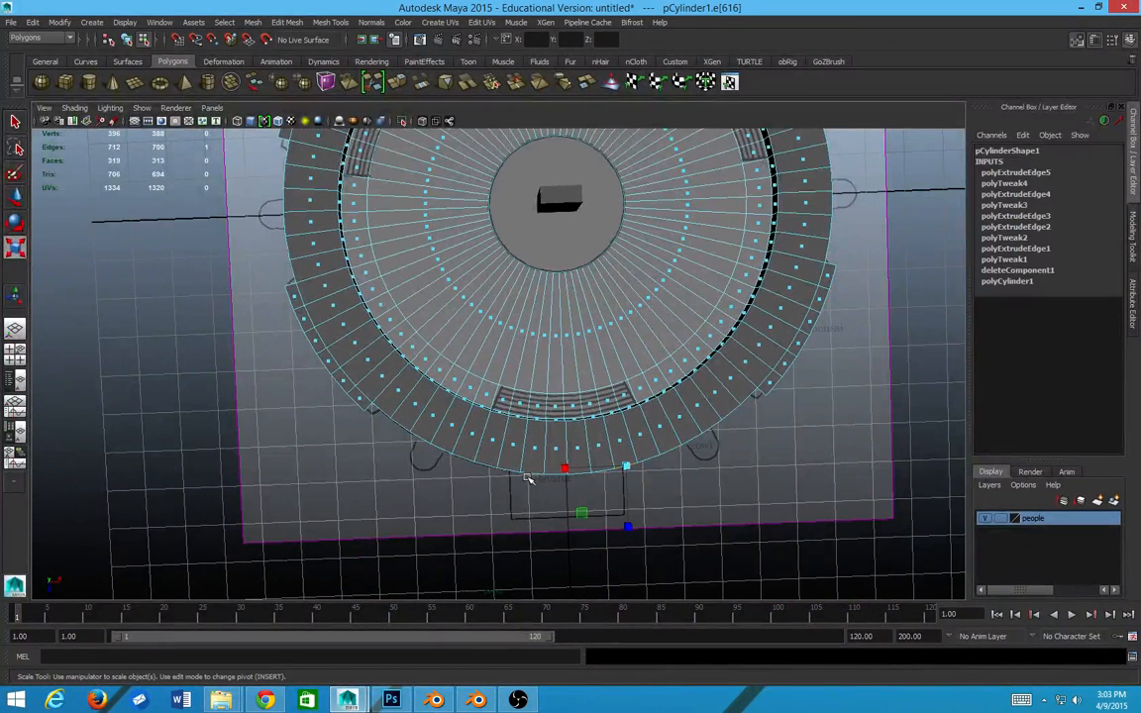
{"action": "left_click", "coordinate": [513, 473]}
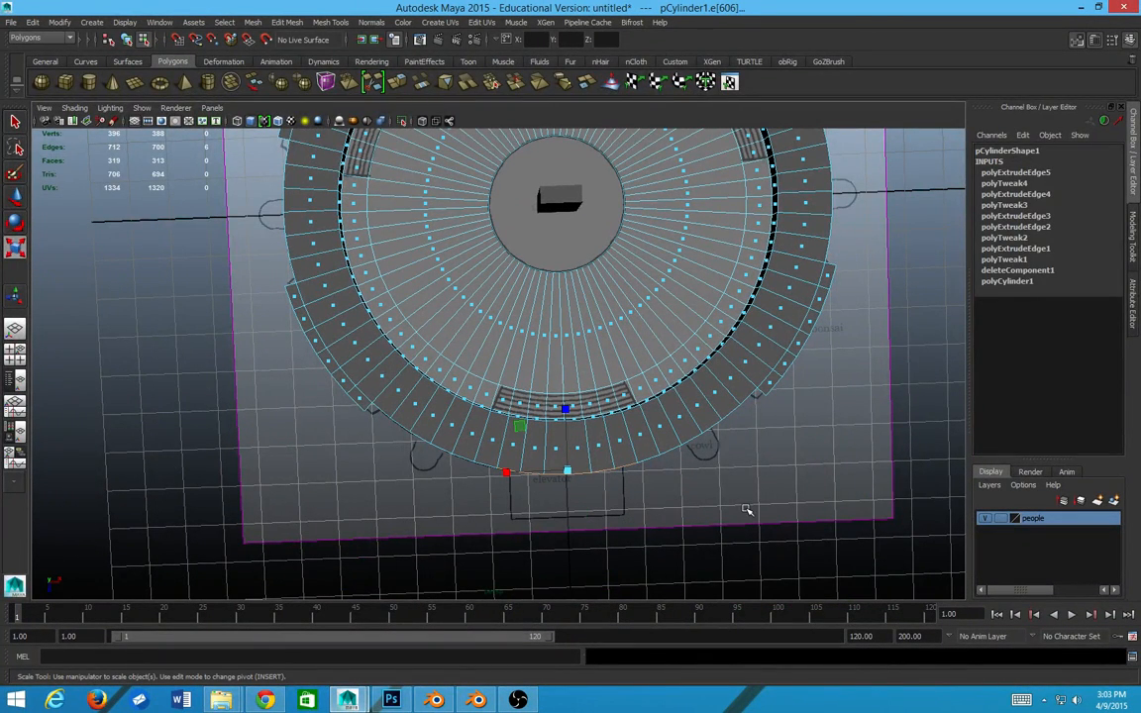
- Select only the ring's four outermost edges that lie within the plan's elevator outline, working in the top view
{"action": "key", "text": "space"}
{"action": "key", "text": "space"}
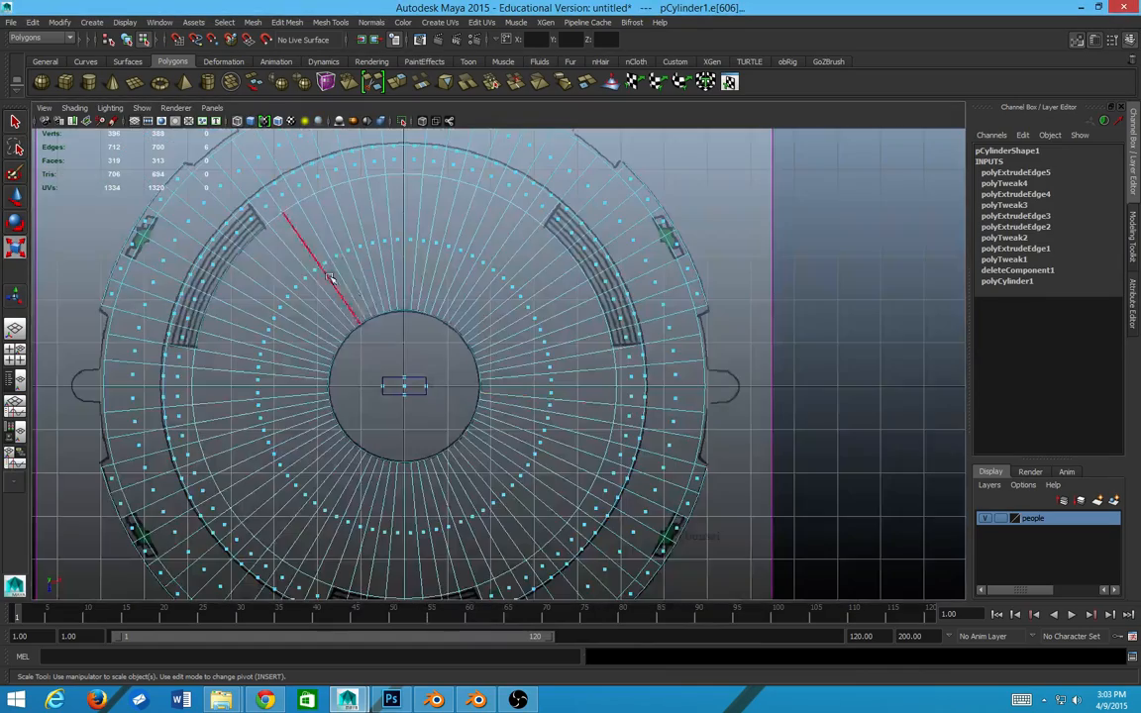
{"action": "middle_click_drag", "start_coordinate": [536, 545], "coordinate": [538, 253], "text": "alt"}
{"action": "middle_click_drag", "start_coordinate": [362, 168], "coordinate": [308, 590], "text": "alt"}
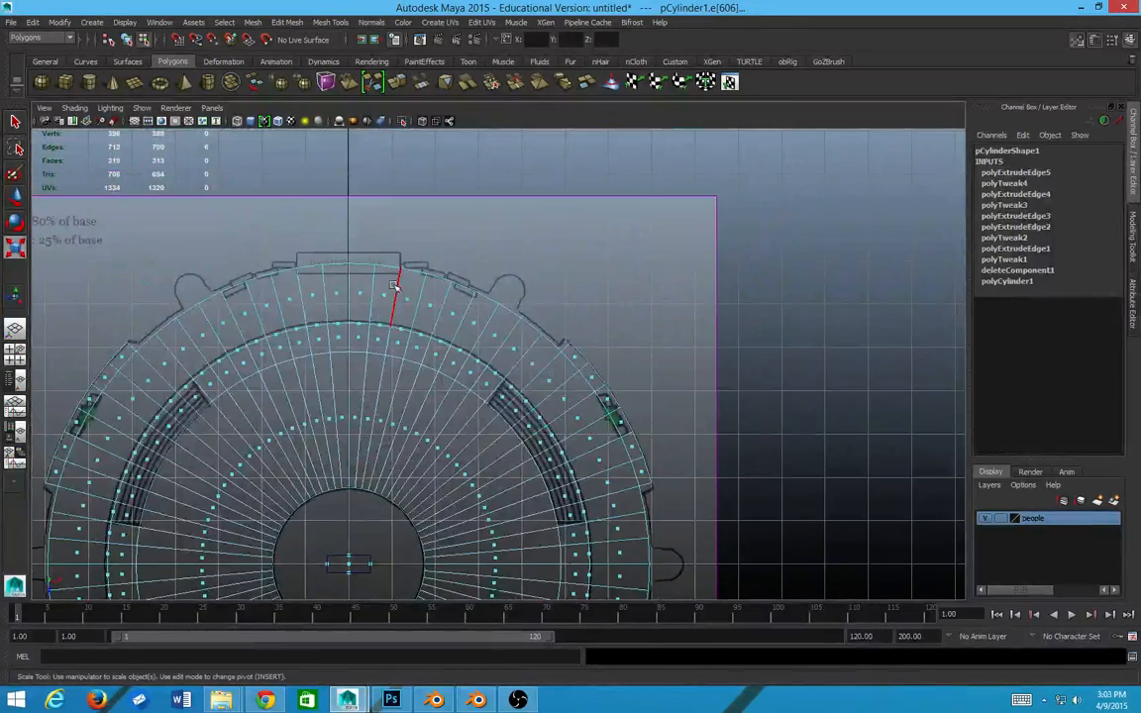
{"action": "middle_click_drag", "start_coordinate": [307, 584], "coordinate": [389, 206], "text": "alt"}
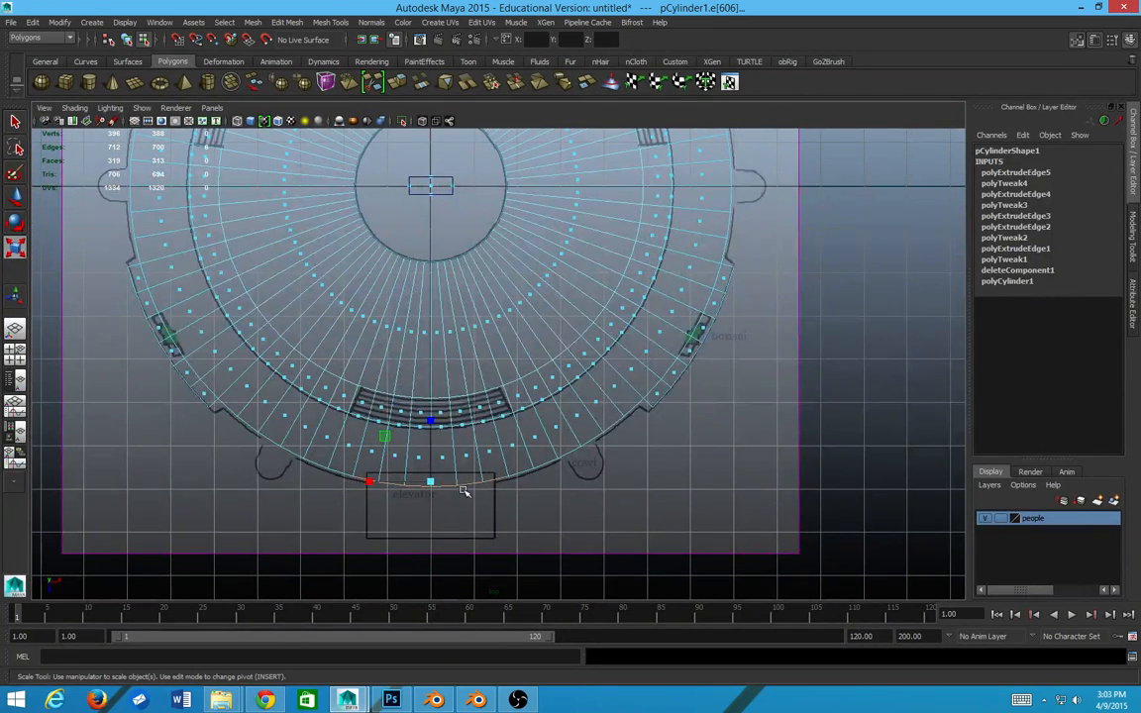
{"action": "left_click", "coordinate": [398, 491]}
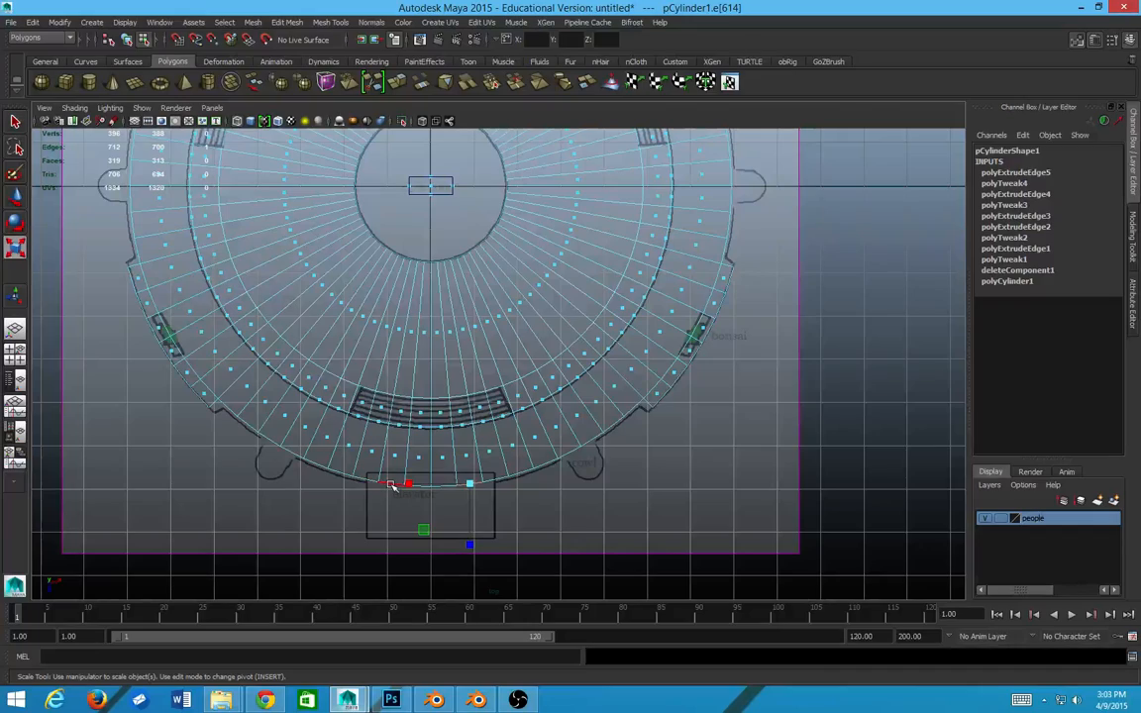
{"action": "left_click", "coordinate": [392, 486]}
- Add the four outermost ring edges along the plan's main monitor to the selection
{"action": "middle_click_drag", "start_coordinate": [456, 274], "coordinate": [480, 311], "text": "alt"}
{"action": "middle_click_drag", "start_coordinate": [416, 248], "coordinate": [415, 557], "text": "alt"}
{"action": "left_click", "coordinate": [485, 235], "text": "shift"}
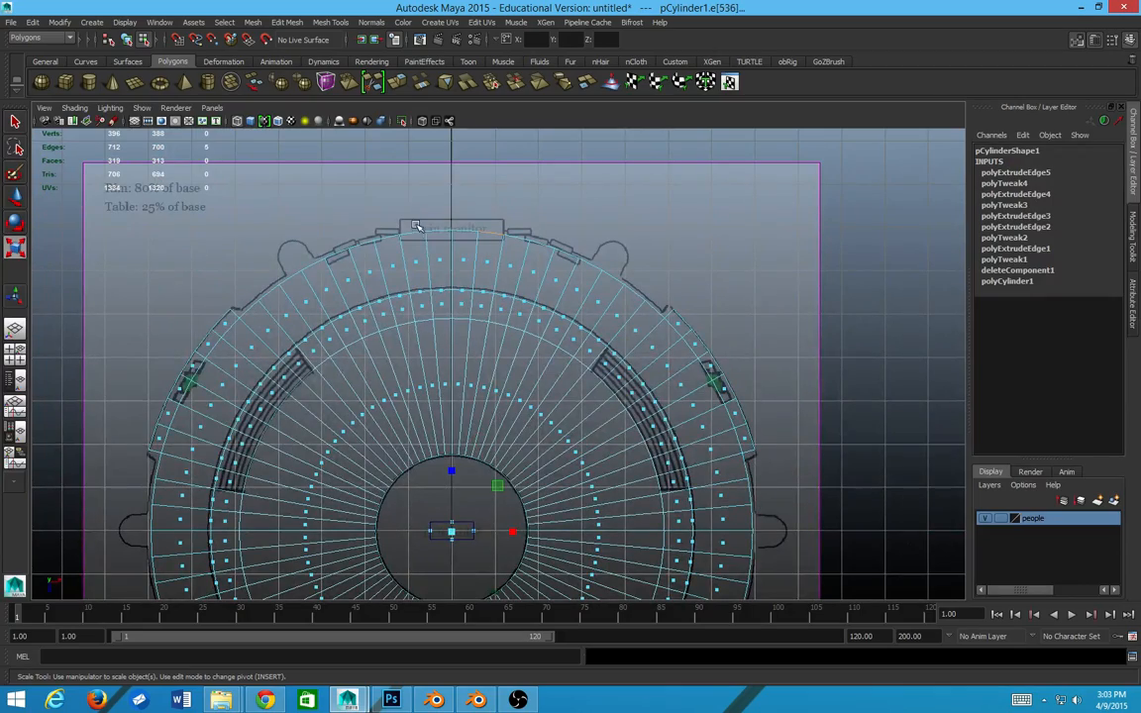
- Extrude the eight selected edges and scale them outward along Z to the elevator outline's far side
{"action": "middle_click_drag", "start_coordinate": [523, 353], "coordinate": [529, 224], "text": "alt"}
{"action": "middle_click_drag", "start_coordinate": [464, 594], "coordinate": [459, 448], "text": "alt"}
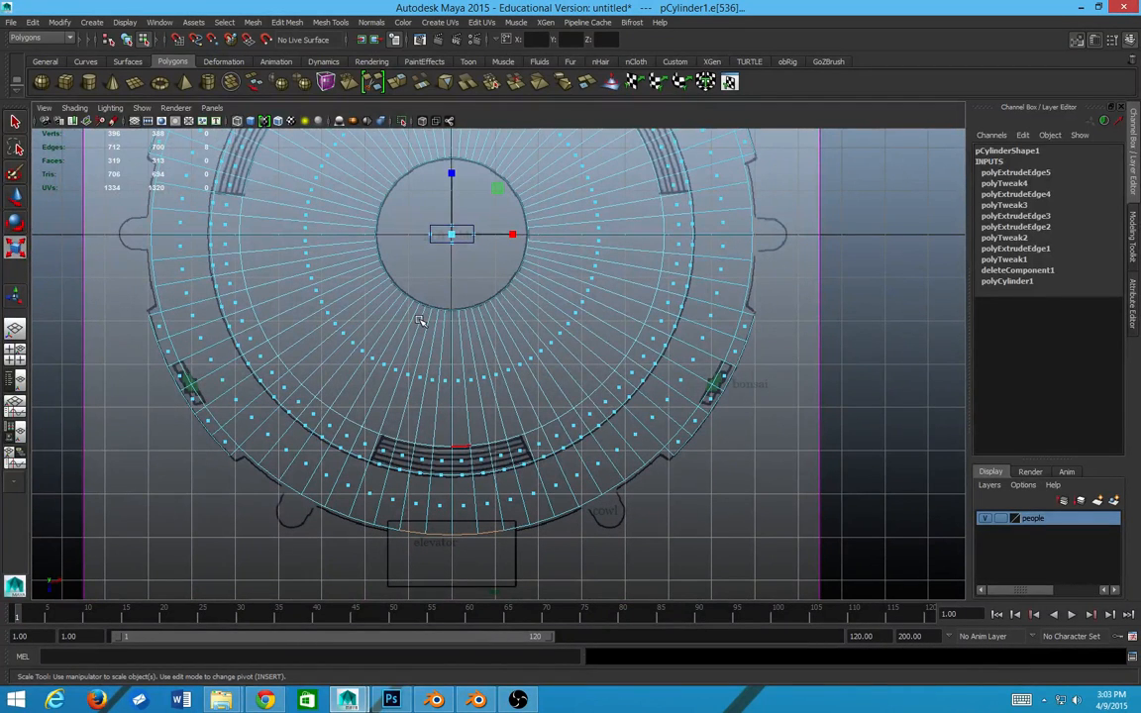
{"action": "right_click", "coordinate": [454, 255]}
{"action": "right_click", "coordinate": [461, 410]}
{"action": "right_click_drag", "start_coordinate": [461, 400], "coordinate": [463, 424], "text": "shift"}
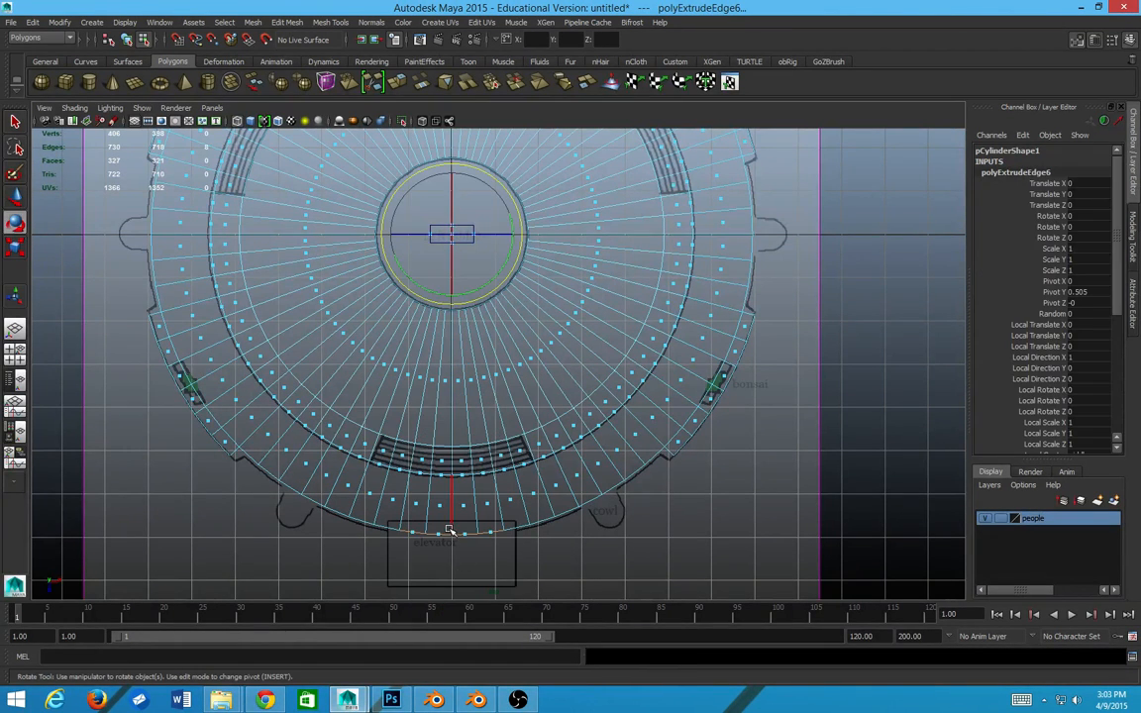
{"action": "key", "text": "w"}
{"action": "key", "text": "e"}
{"action": "key", "text": "r"}
{"action": "left_click_drag", "start_coordinate": [452, 173], "coordinate": [467, 162]}
- Select the four outermost edges of the newly extruded elevator section
{"action": "scroll", "coordinate": [468, 387], "scroll_direction": "down", "scroll_amount": 4}
{"action": "scroll", "coordinate": [501, 436], "scroll_direction": "up", "scroll_amount": 3}
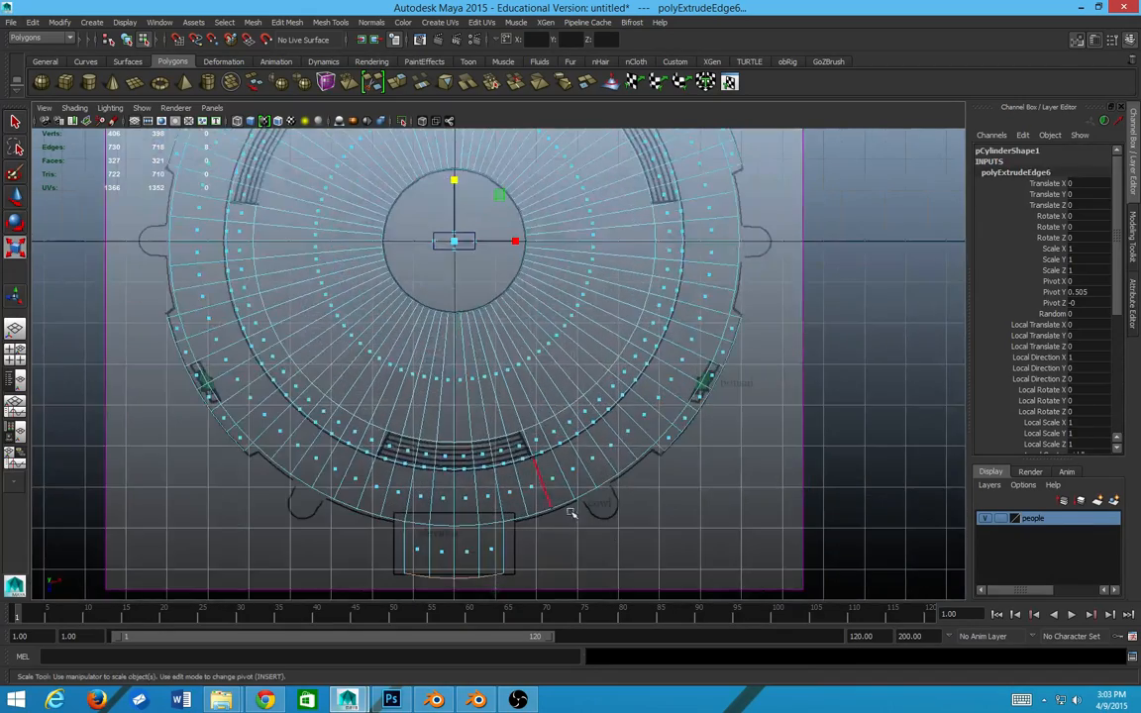
{"action": "middle_click_drag", "start_coordinate": [537, 477], "coordinate": [536, 370], "text": "alt"}
{"action": "scroll", "coordinate": [533, 438], "scroll_direction": "up", "scroll_amount": 3}
{"action": "scroll", "coordinate": [454, 541], "scroll_direction": "up", "scroll_amount": 3}
{"action": "middle_click_drag", "start_coordinate": [568, 533], "coordinate": [655, 398], "text": "alt"}
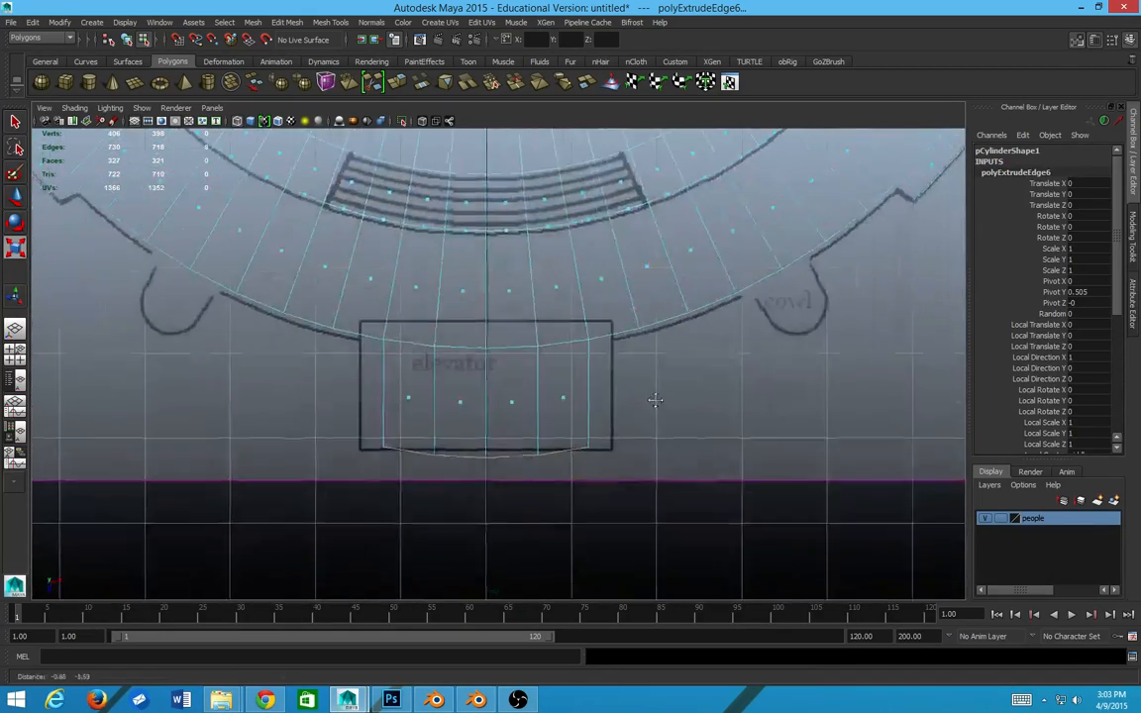
{"action": "scroll", "coordinate": [535, 441], "scroll_direction": "up", "scroll_amount": 2}
{"action": "left_click", "coordinate": [585, 478]}
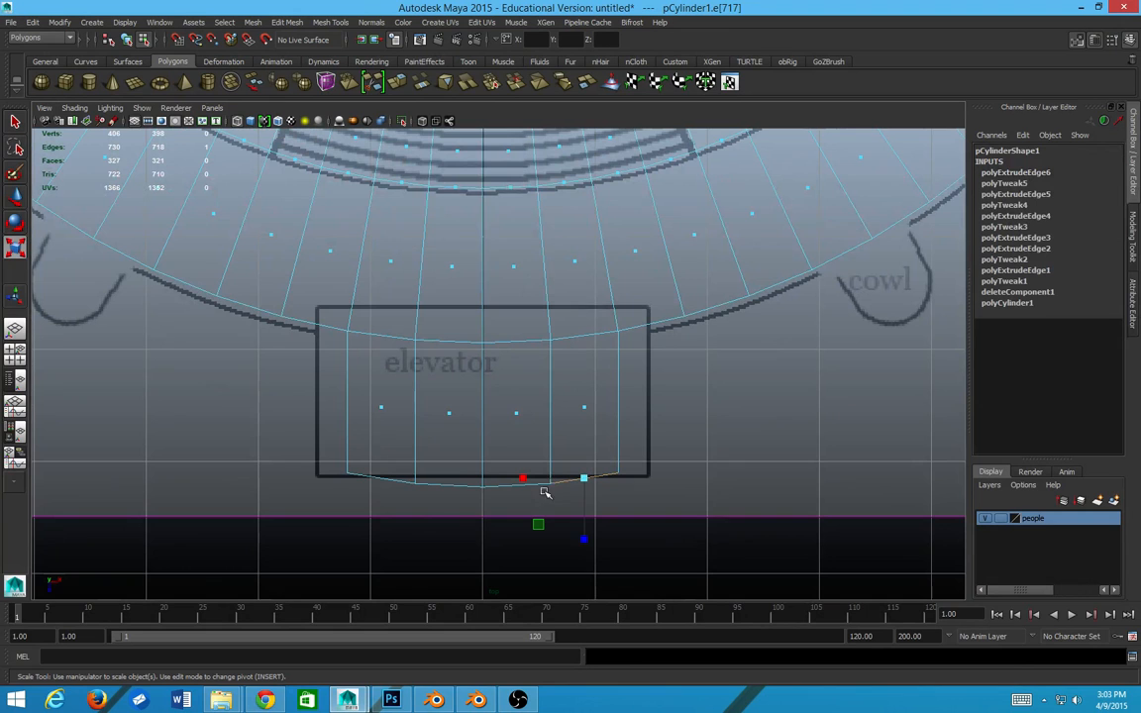
{"action": "double_click", "coordinate": [396, 478], "text": "shift"}
- Scale the elevator section's four outer edges along Z to flatten their curve to the plan's straight wall
{"action": "scroll", "coordinate": [407, 476], "scroll_direction": "down", "scroll_amount": 5}
{"action": "scroll", "coordinate": [418, 477], "scroll_direction": "up", "scroll_amount": 1}
{"action": "key", "text": "e"}
{"action": "key", "text": "r"}
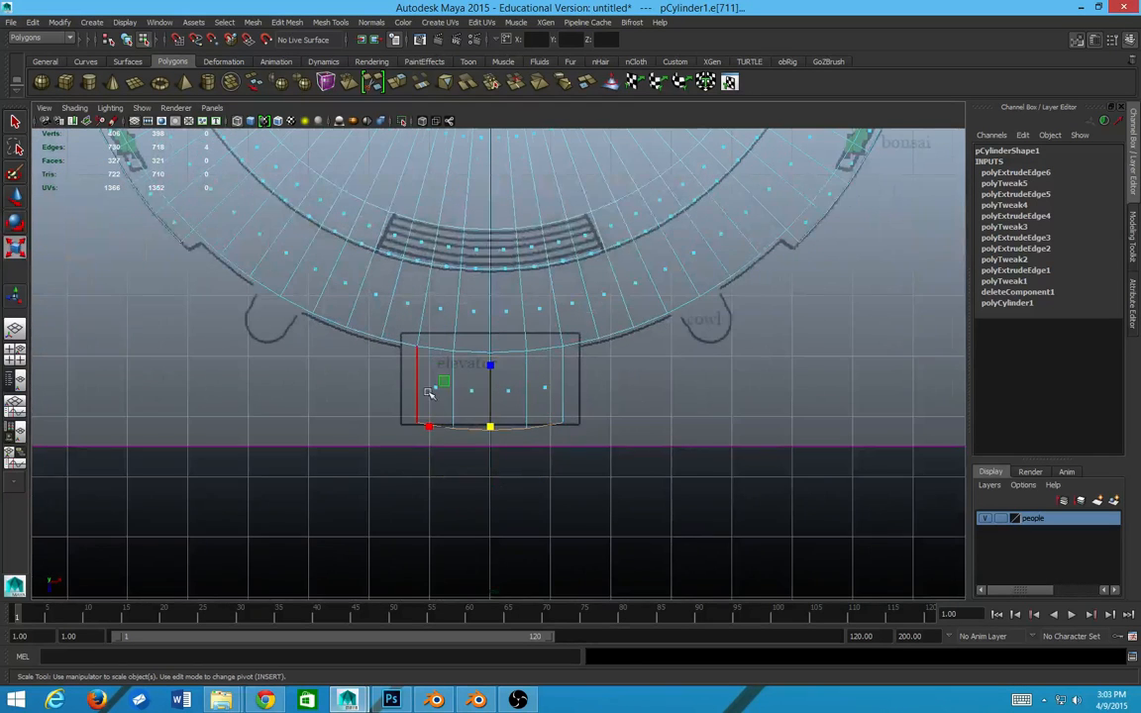
{"action": "scroll", "coordinate": [639, 436], "scroll_direction": "up", "scroll_amount": 4}
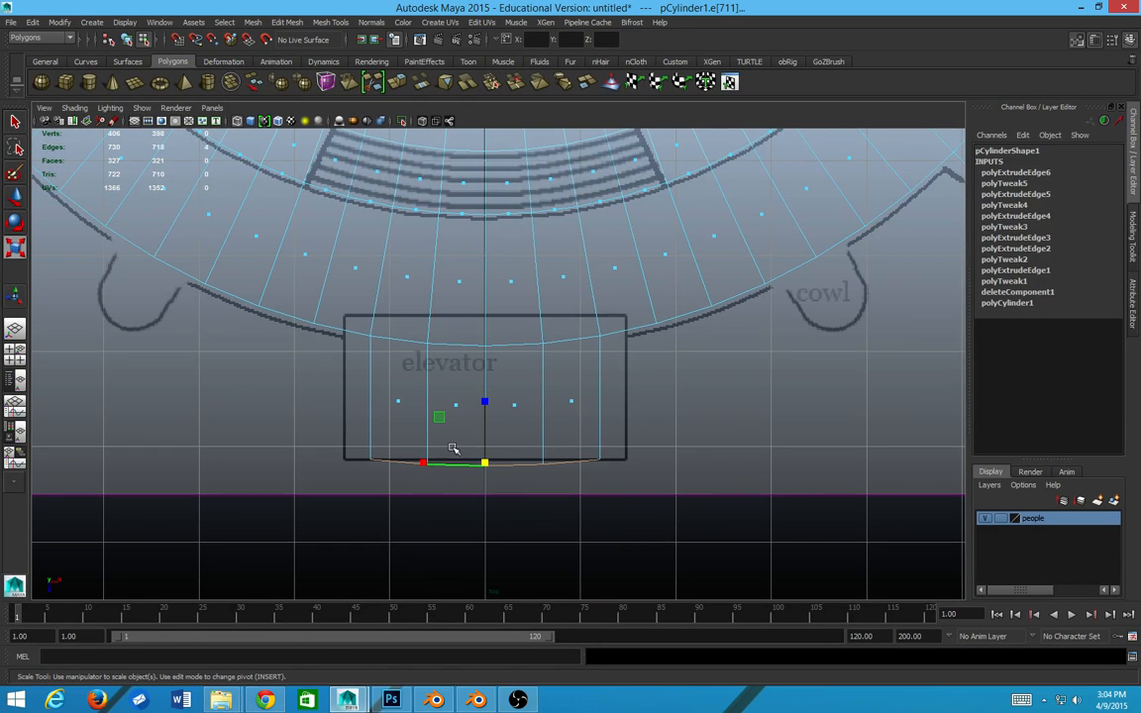
{"action": "left_click_drag", "start_coordinate": [483, 404], "coordinate": [465, 480]}
{"action": "key", "text": "w"}
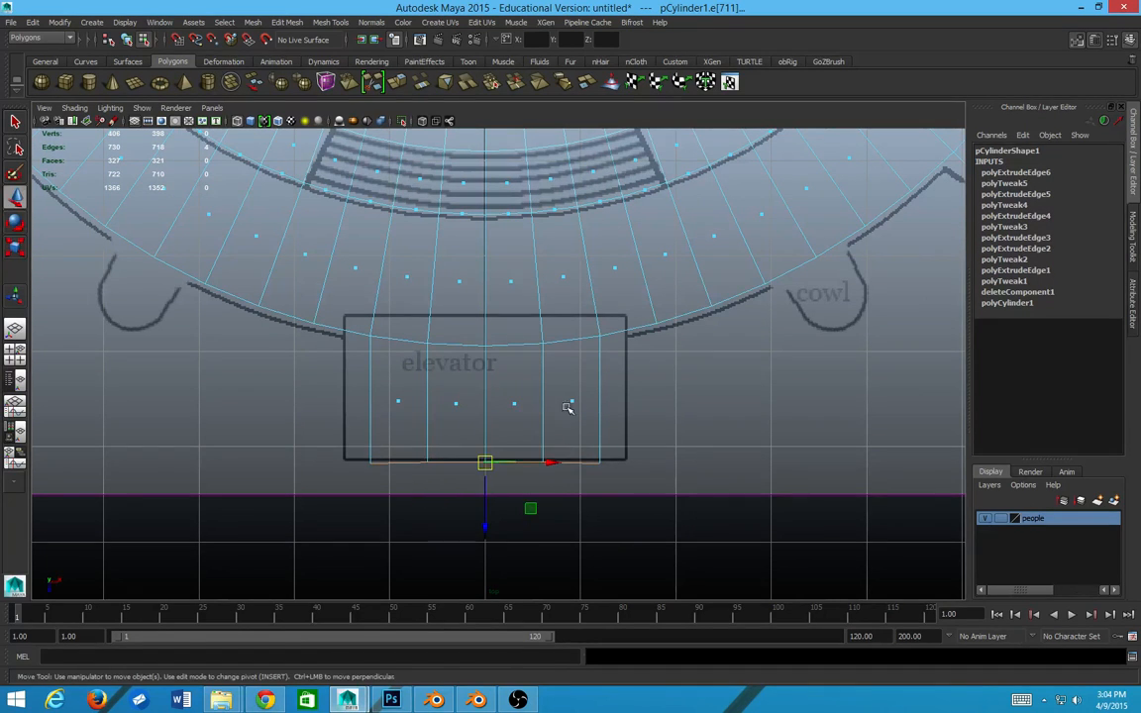
{"action": "key", "text": "r"}
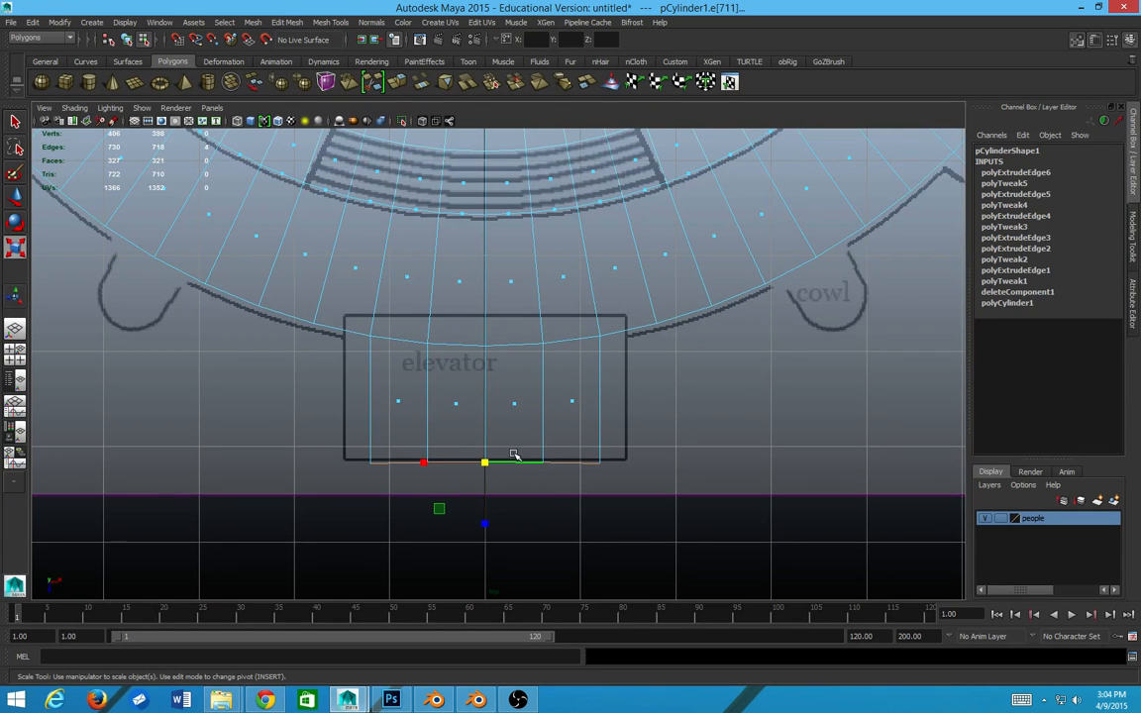
{"action": "left_click_drag", "start_coordinate": [486, 524], "coordinate": [486, 305]}
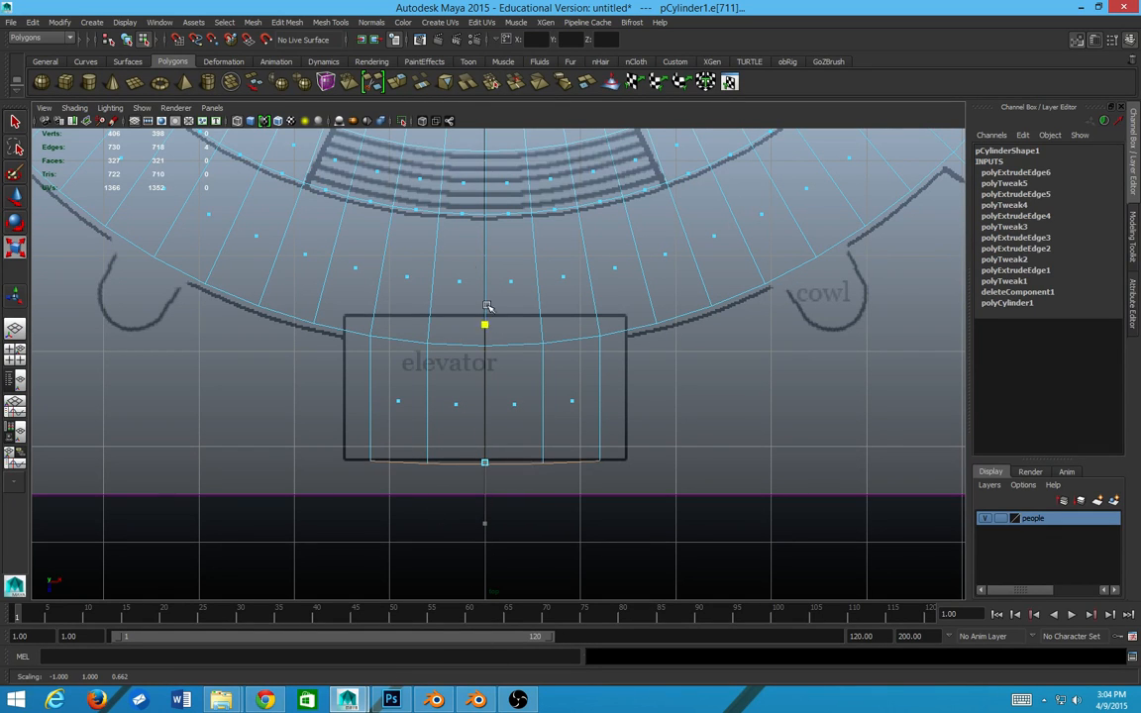
- Try to line up the elevator's outer edges with an absolute Z value, and undo that change
{"action": "left_click", "coordinate": [514, 39]}
{"action": "left_click", "coordinate": [538, 42]}
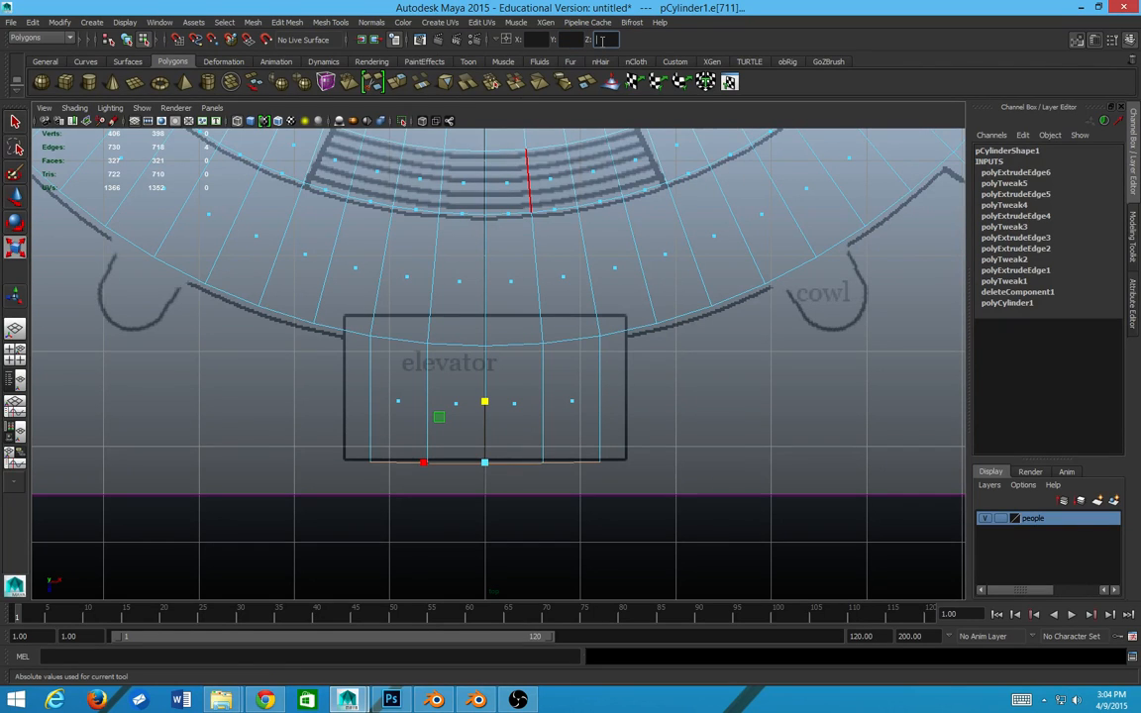
{"action": "scroll", "coordinate": [493, 307], "scroll_direction": "down", "scroll_amount": 5}
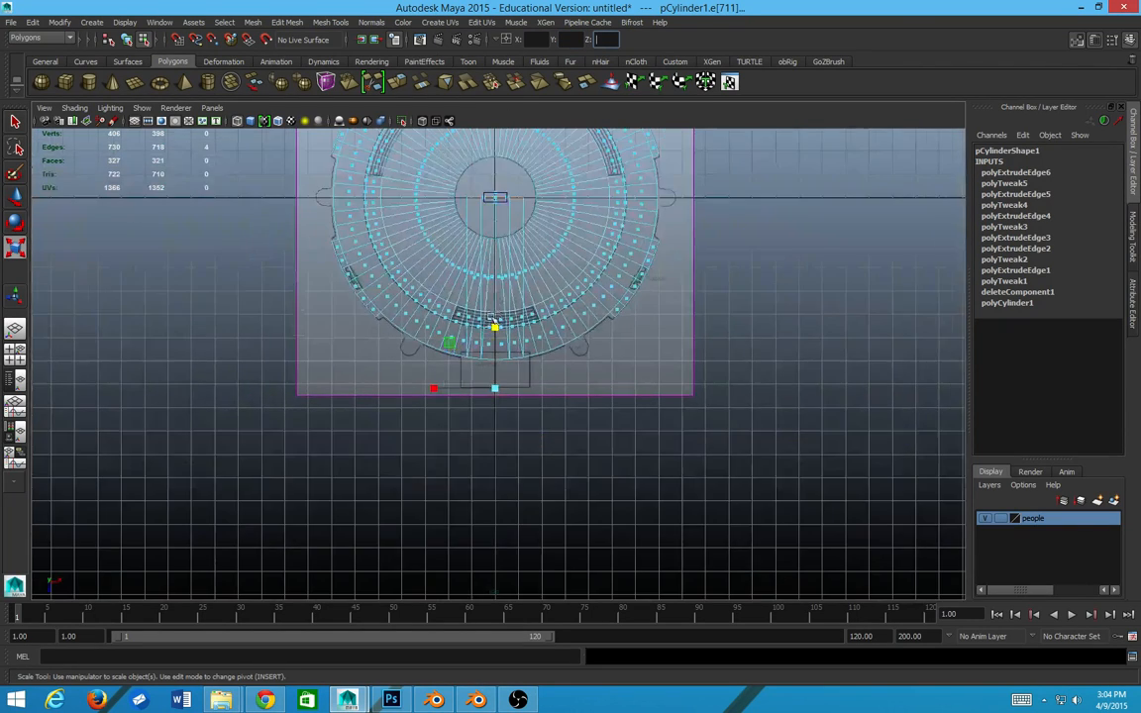
{"action": "scroll", "coordinate": [497, 287], "scroll_direction": "up", "scroll_amount": 10}
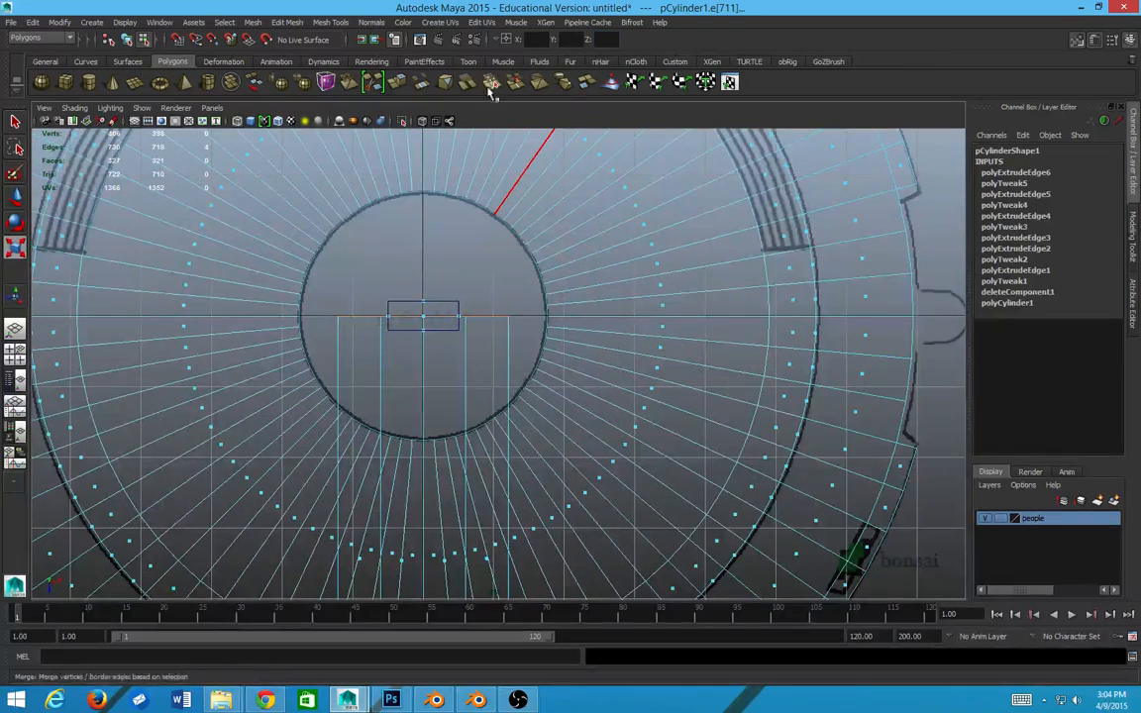
{"action": "scroll", "coordinate": [446, 307], "scroll_direction": "down", "scroll_amount": 5}
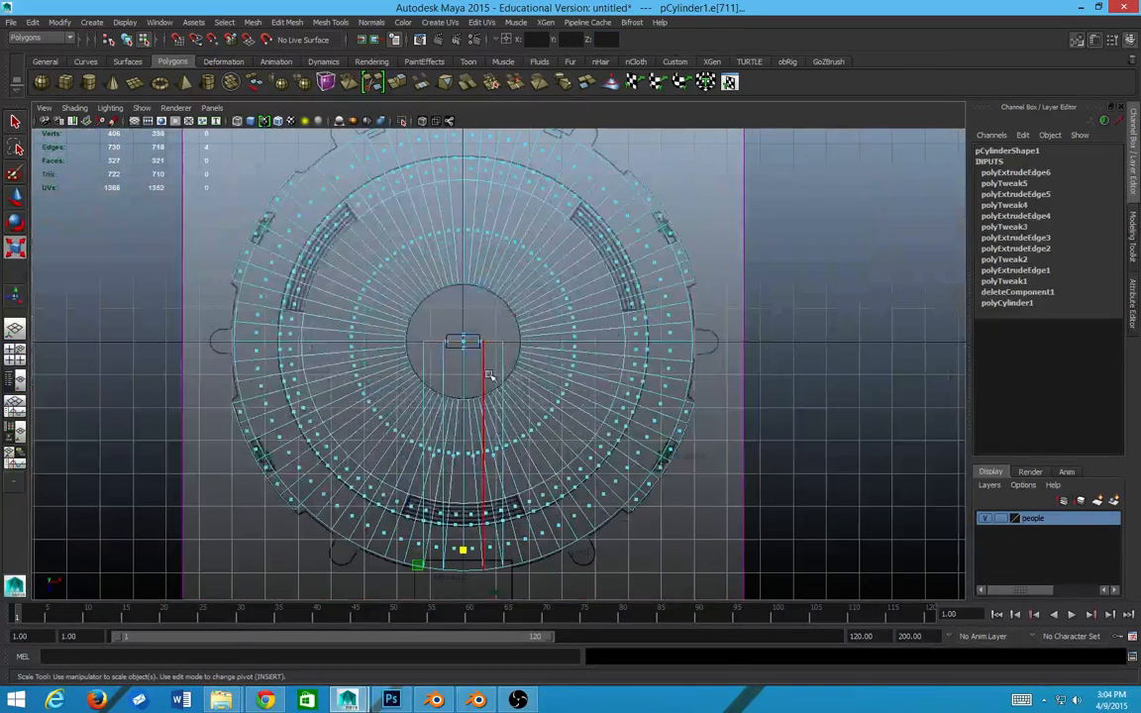
{"action": "key", "text": "ctrl+z"}
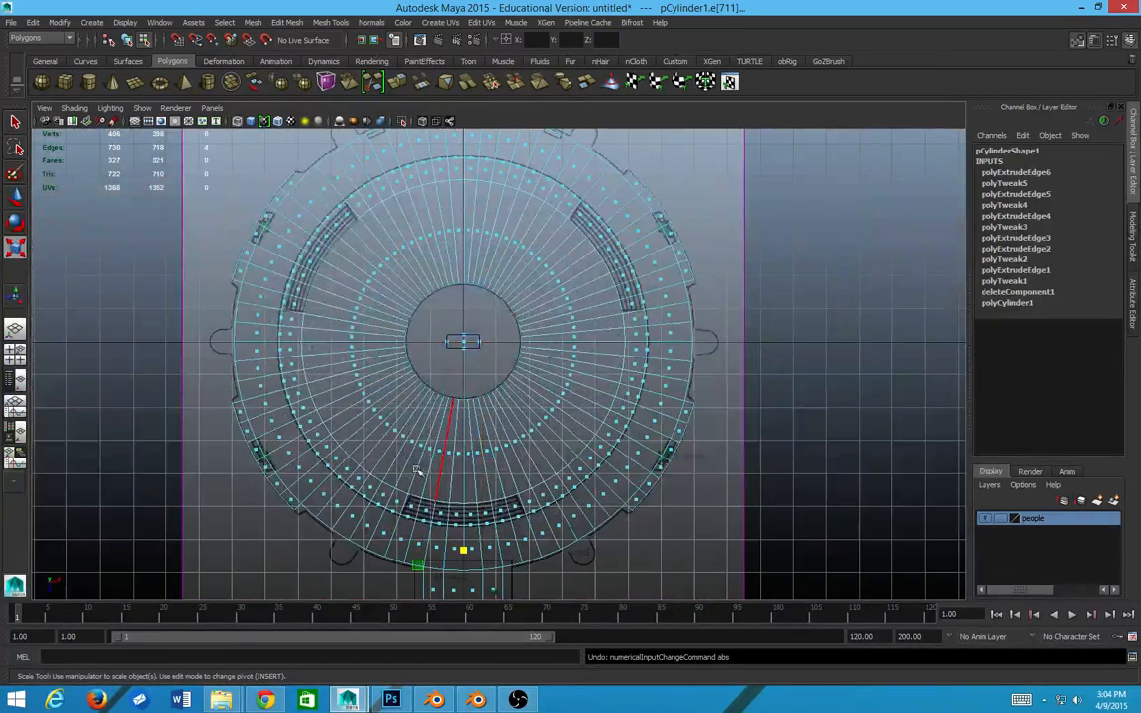
- Inspect the elevator section from the top and in perspective, and undo the last change to its outer edges
{"action": "middle_click_drag", "start_coordinate": [469, 433], "coordinate": [505, 283], "text": "alt"}
{"action": "right_click_drag", "start_coordinate": [421, 369], "coordinate": [476, 382], "text": "alt"}
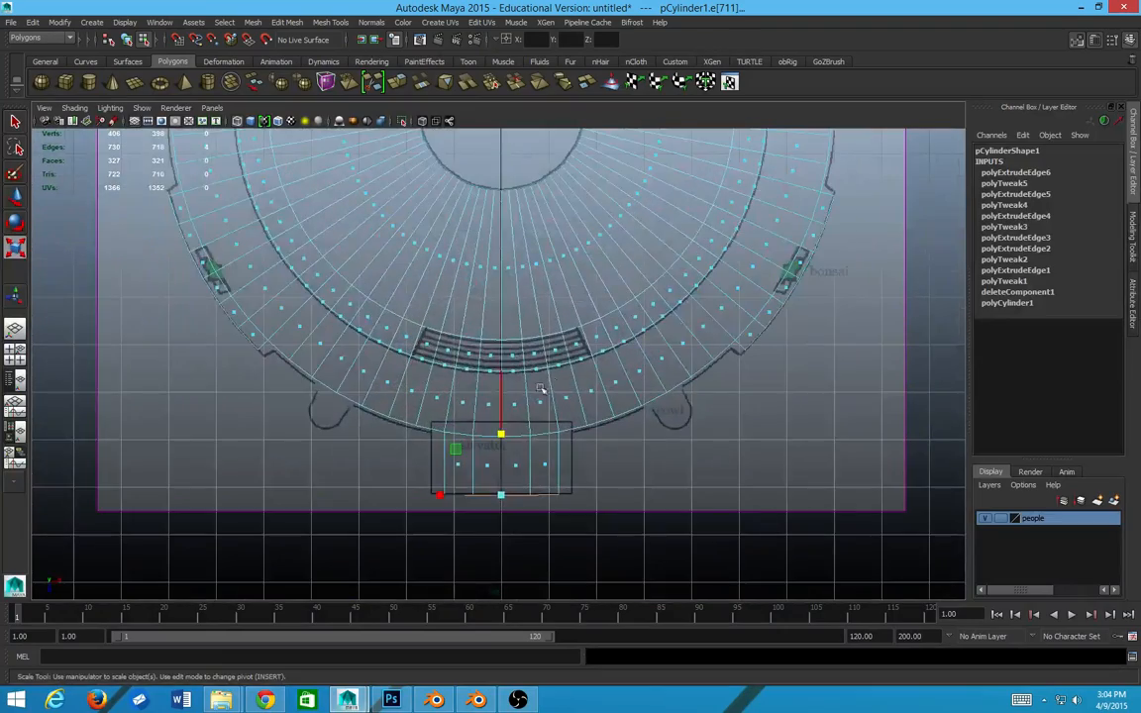
{"action": "key", "text": "space"}
{"action": "key", "text": "space"}
{"action": "left_click_drag", "start_coordinate": [590, 386], "coordinate": [514, 287], "text": "alt"}
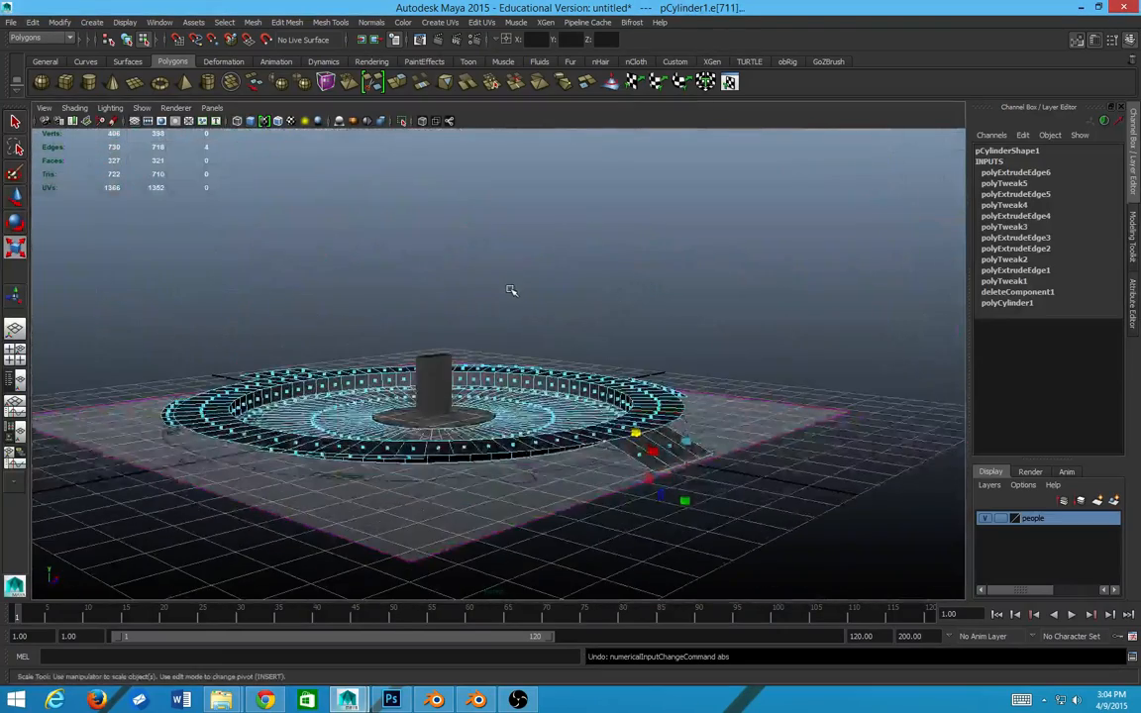
{"action": "key", "text": "ctrl+z"}
{"action": "left_click_drag", "start_coordinate": [480, 424], "coordinate": [573, 364], "text": "alt"}
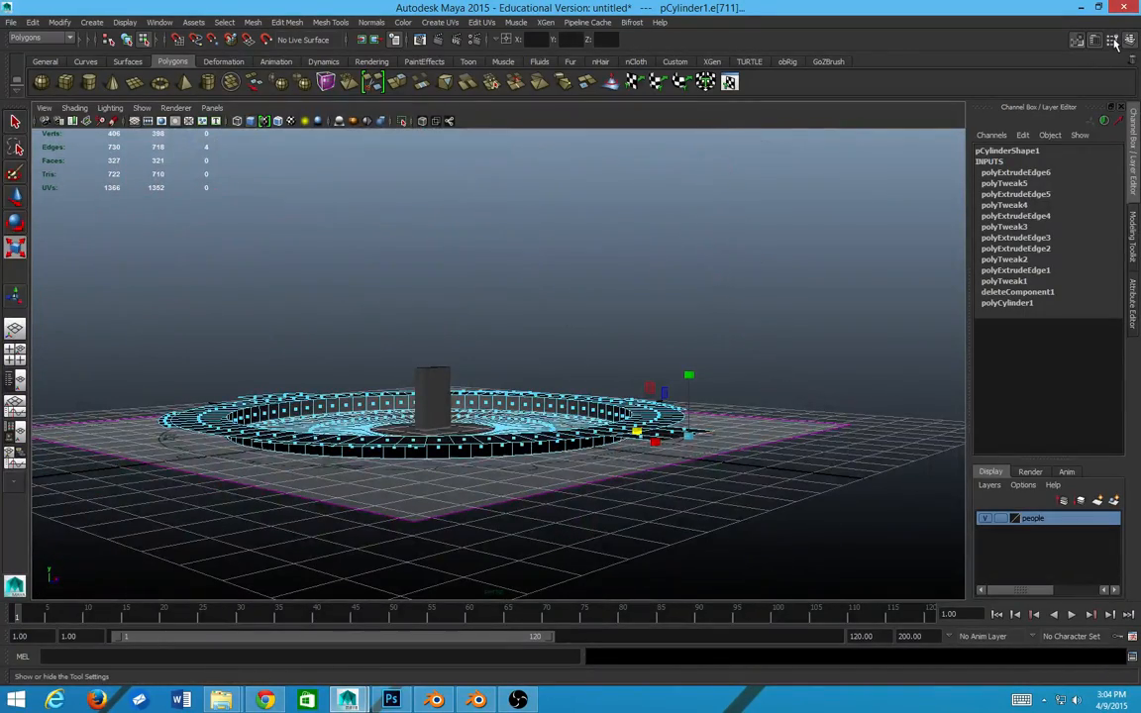
- Show the Modeling Toolkit and activate its Scale tool for the elevator's four outer edges
{"action": "left_click", "coordinate": [1112, 40]}
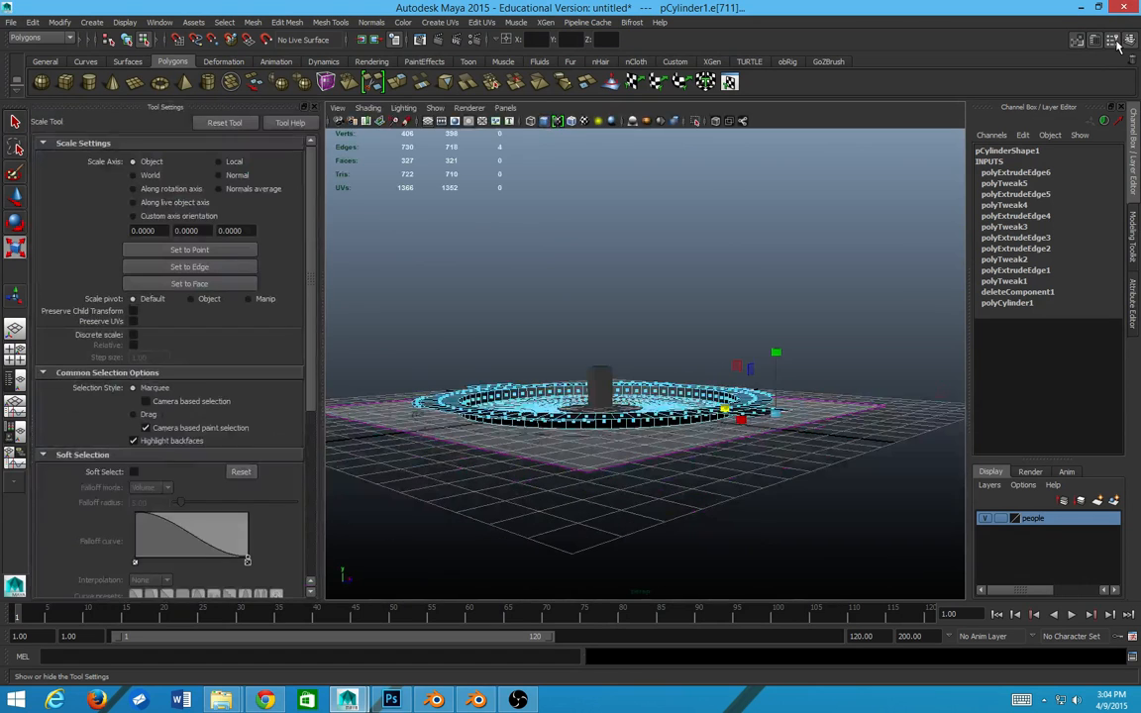
{"action": "left_click", "coordinate": [1112, 40]}
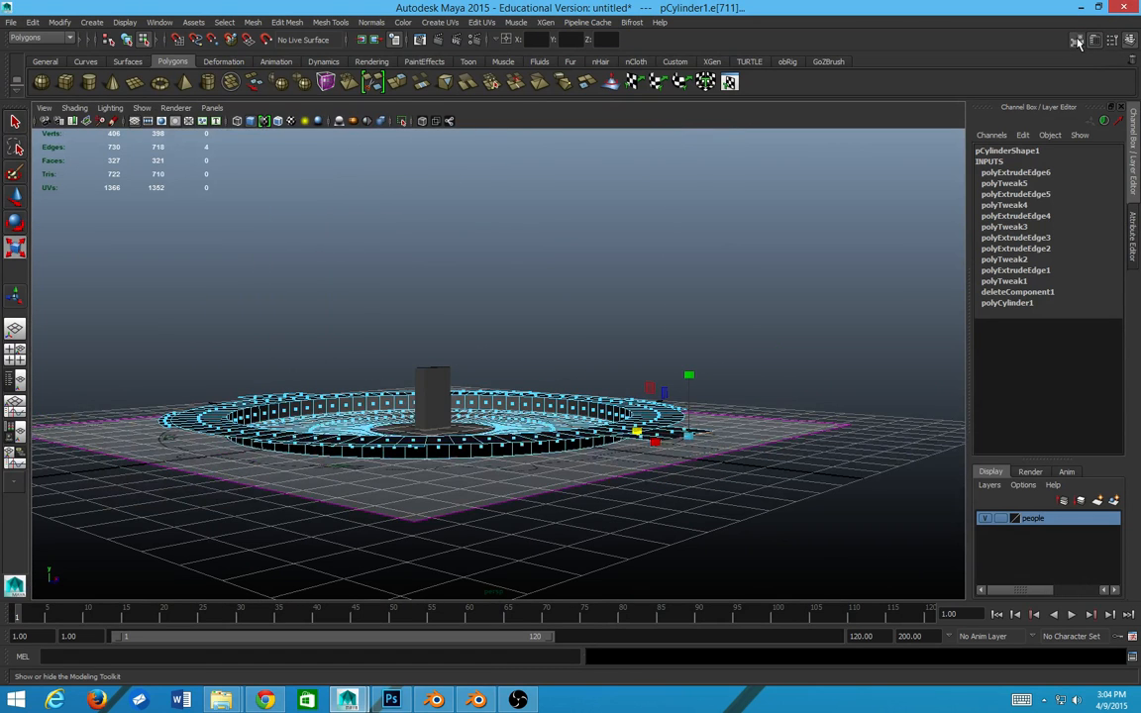
{"action": "left_click", "coordinate": [1077, 41]}
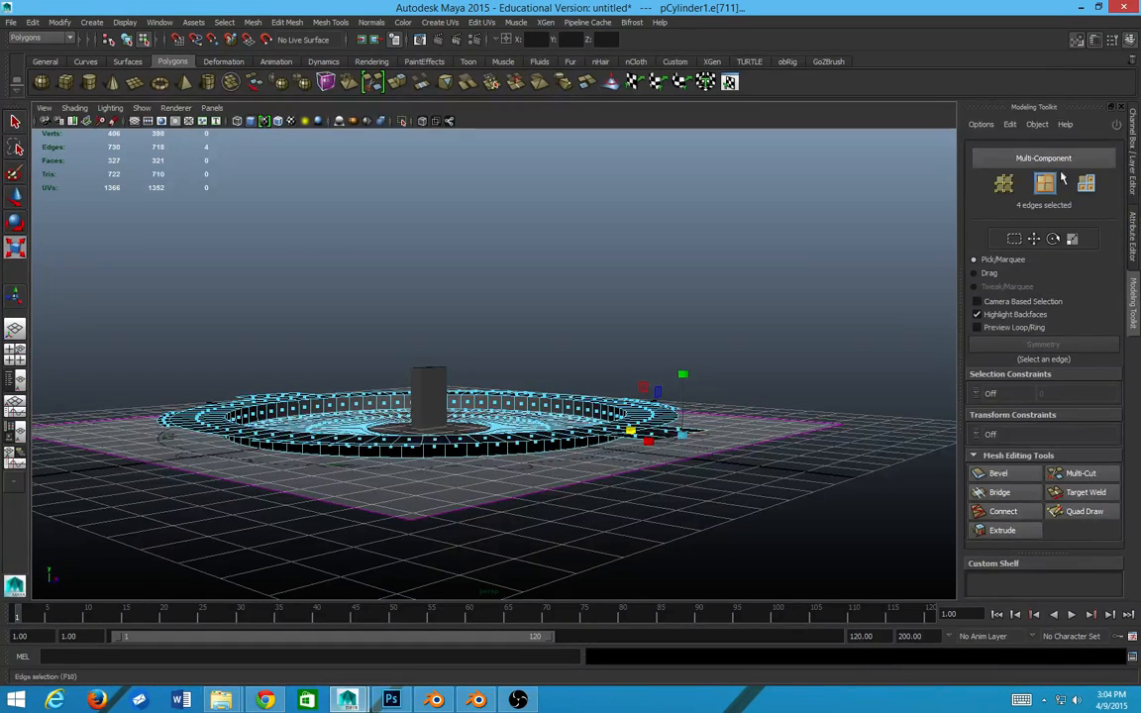
{"action": "left_click", "coordinate": [1079, 41]}
{"action": "left_click", "coordinate": [1080, 42]}
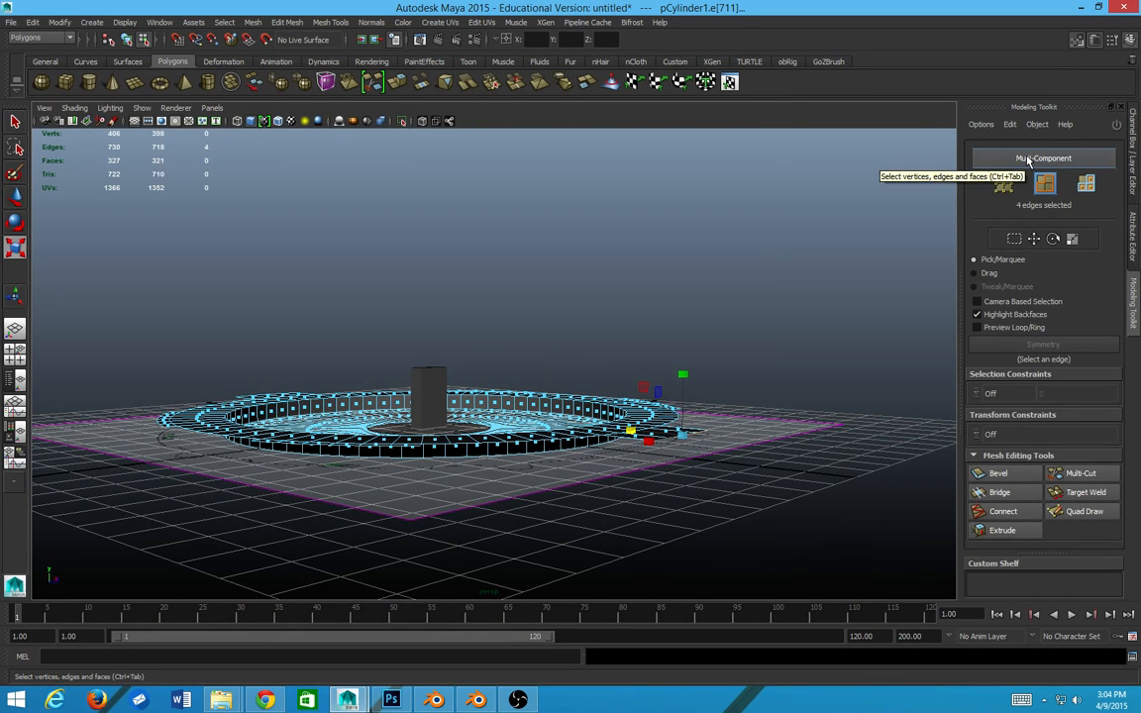
{"action": "left_click", "coordinate": [1076, 241]}
- Set the Scale tool's transform orientation to Local for the elevator's outer edges
{"action": "left_click_drag", "start_coordinate": [608, 334], "coordinate": [650, 408], "text": "alt"}
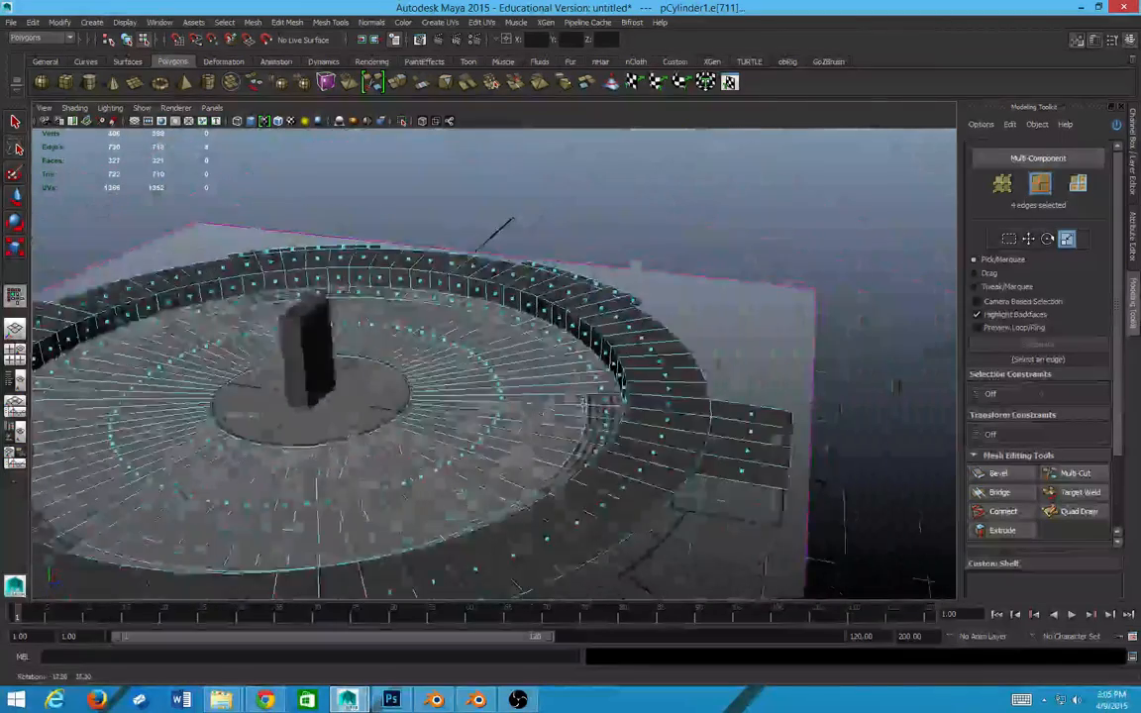
{"action": "scroll", "coordinate": [650, 407], "scroll_direction": "down", "scroll_amount": 7}
{"action": "scroll", "coordinate": [650, 407], "scroll_direction": "up", "scroll_amount": 5}
{"action": "key", "text": "w"}
{"action": "scroll", "coordinate": [650, 407], "scroll_direction": "up", "scroll_amount": 4}
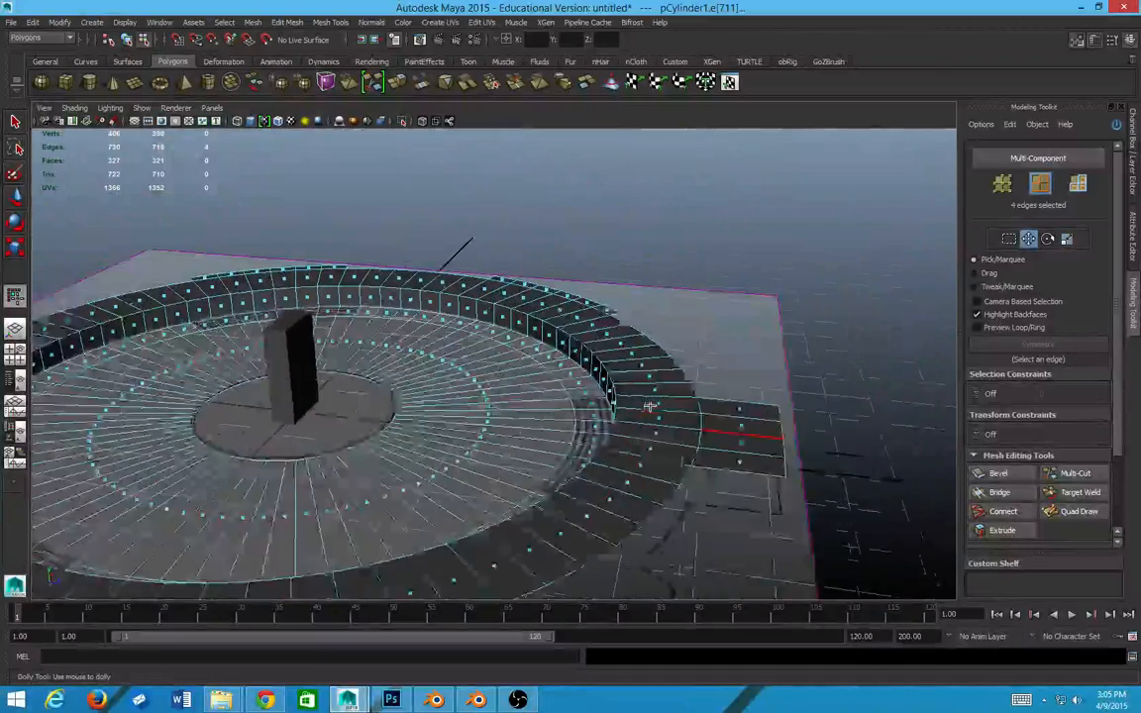
{"action": "key", "text": "r"}
{"action": "scroll", "coordinate": [872, 378], "scroll_direction": "down", "scroll_amount": 4}
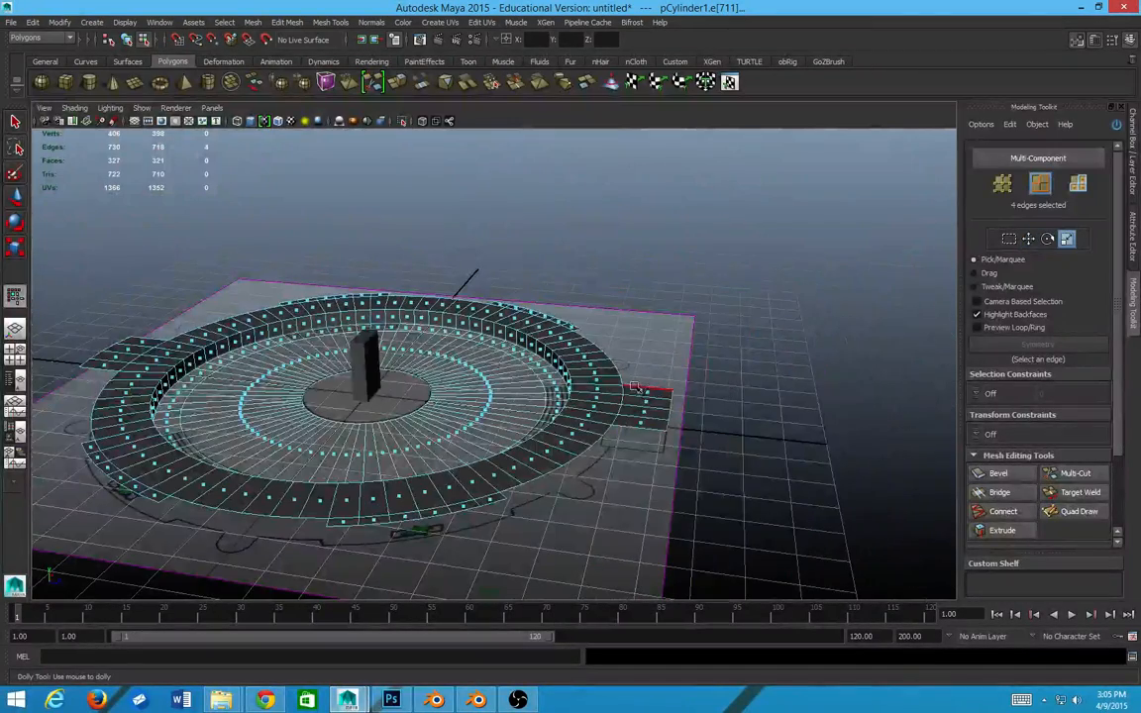
{"action": "scroll", "coordinate": [1068, 301], "scroll_direction": "down", "scroll_amount": 1}
{"action": "scroll", "coordinate": [1051, 317], "scroll_direction": "down", "scroll_amount": 1}
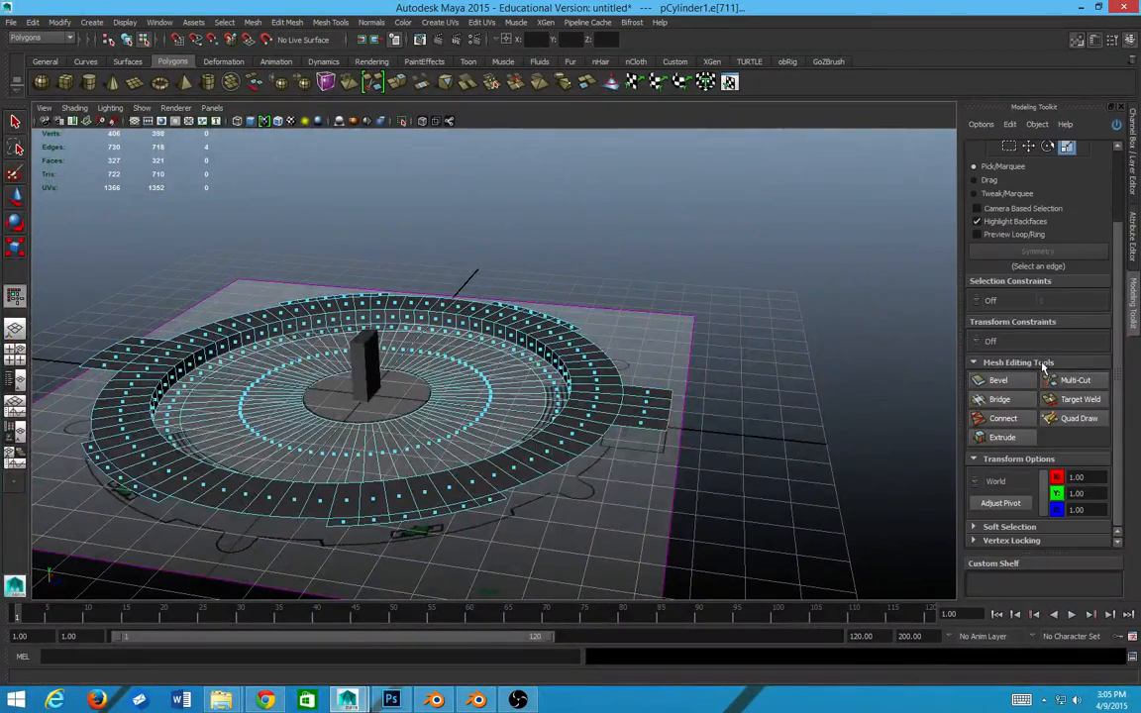
{"action": "left_click", "coordinate": [996, 482]}
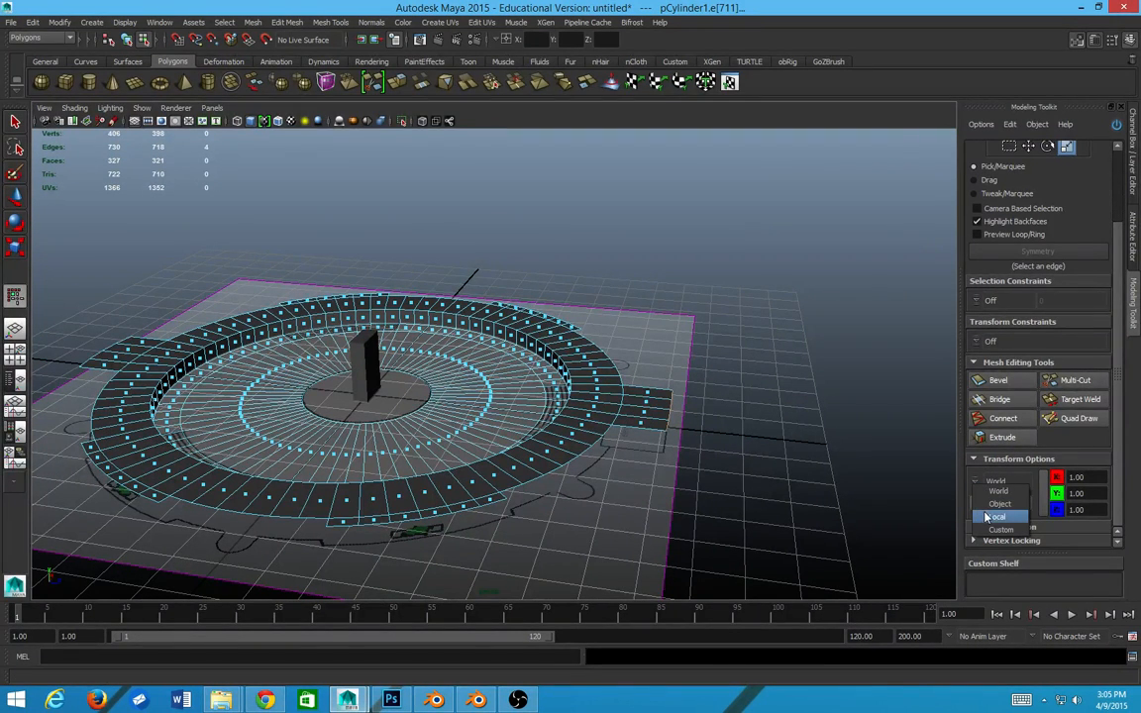
{"action": "left_click", "coordinate": [995, 516]}
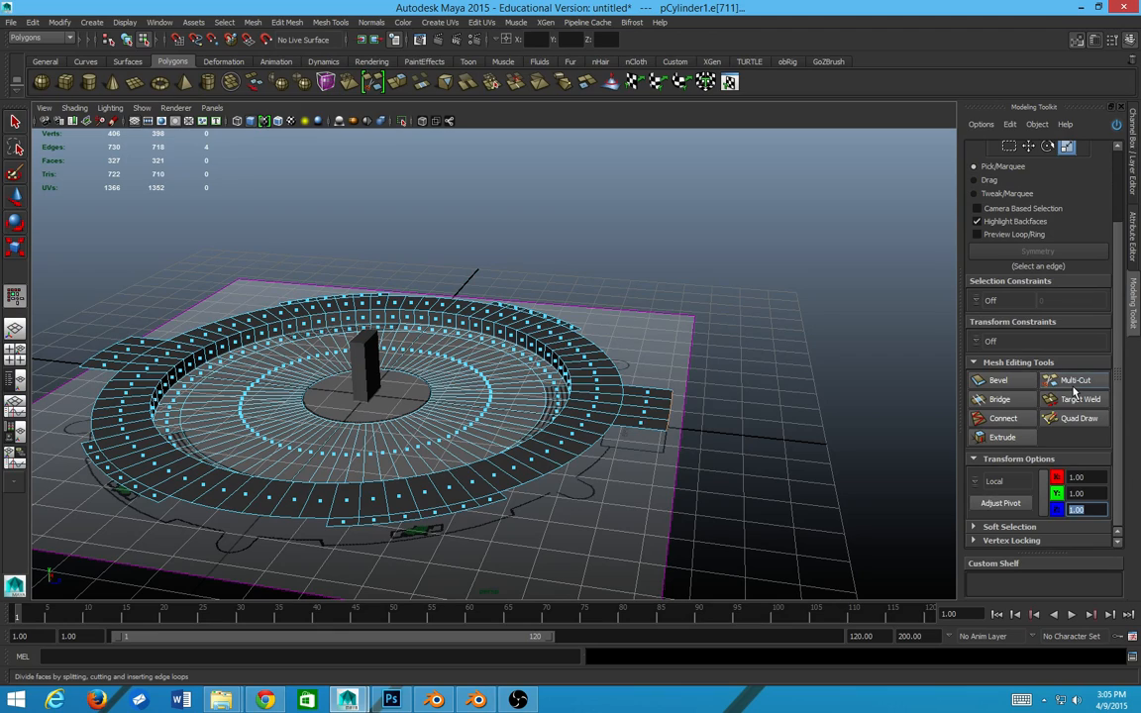
{"action": "key", "text": "Return"}
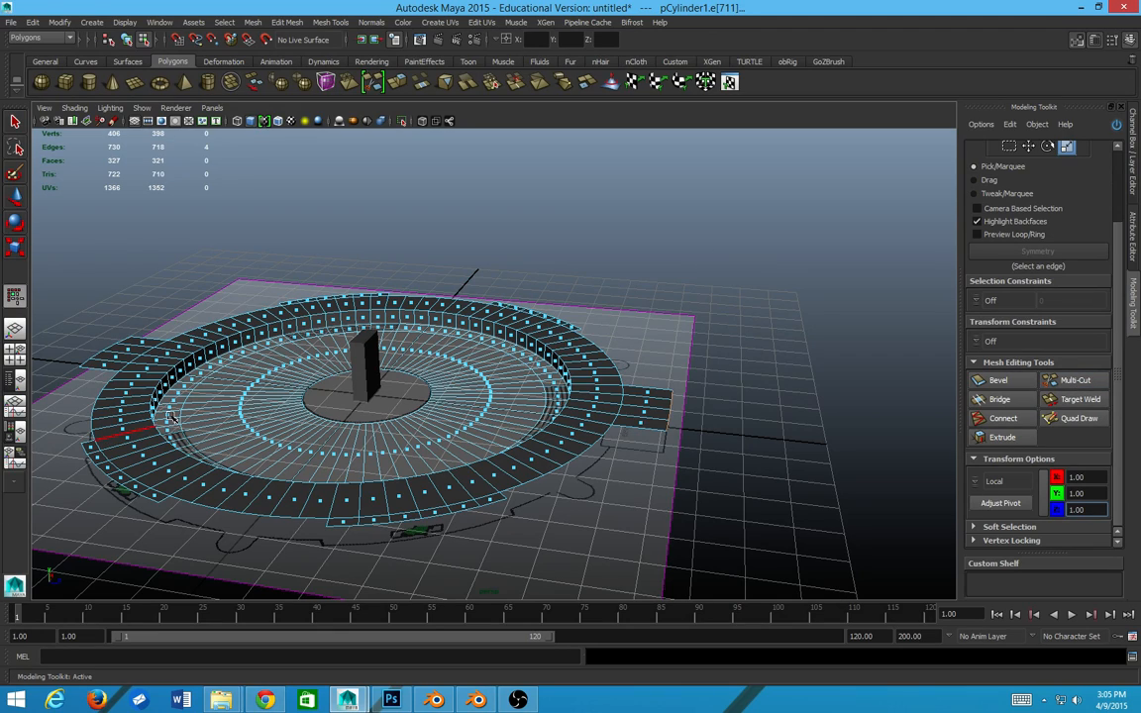
- Frame the elevator section in the top view and bring back the Modeling Toolkit's scale transform options
{"action": "key", "text": "ctrl+a"}
{"action": "scroll", "coordinate": [633, 366], "scroll_direction": "up", "scroll_amount": 5}
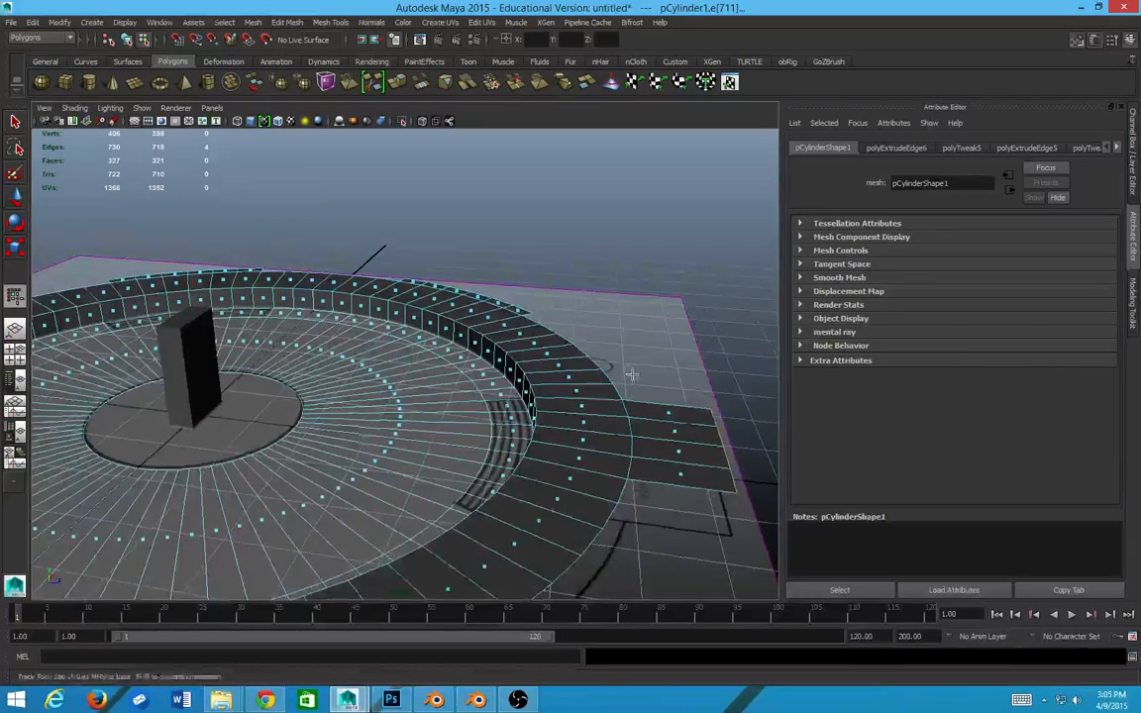
{"action": "left_click_drag", "start_coordinate": [632, 374], "coordinate": [521, 438], "text": "alt"}
{"action": "key", "text": "space"}
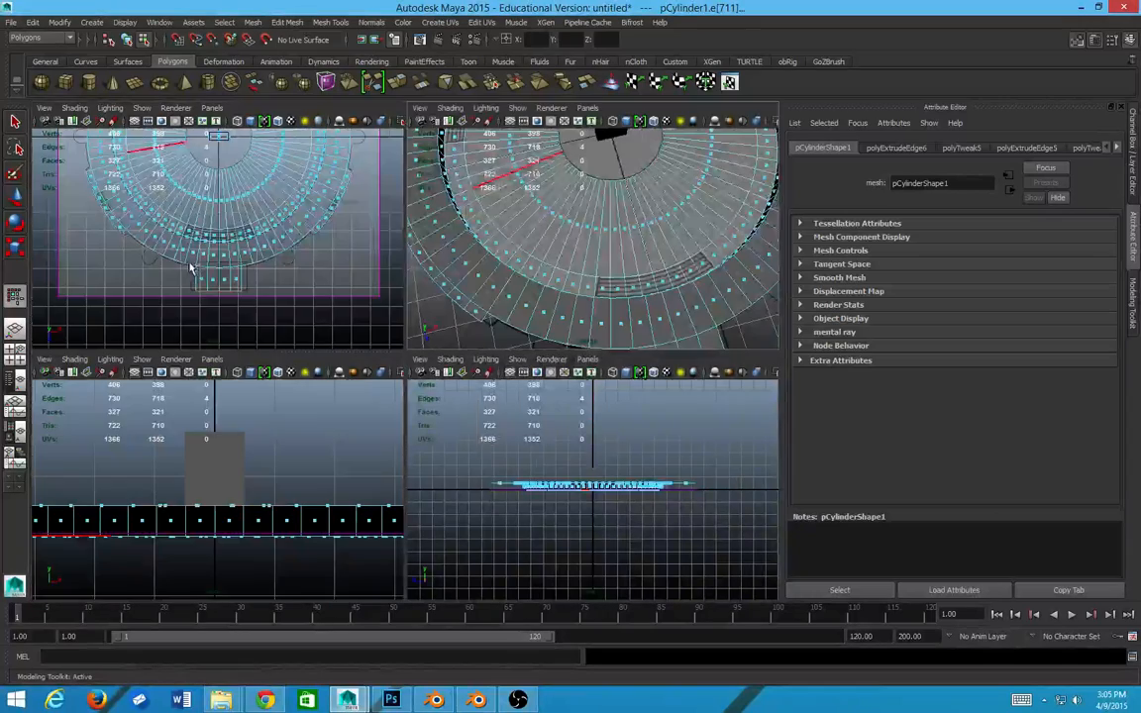
{"action": "key", "text": "space"}
{"action": "middle_click_drag", "start_coordinate": [379, 327], "coordinate": [358, 266], "text": "alt"}
{"action": "scroll", "coordinate": [359, 367], "scroll_direction": "up", "scroll_amount": 3}
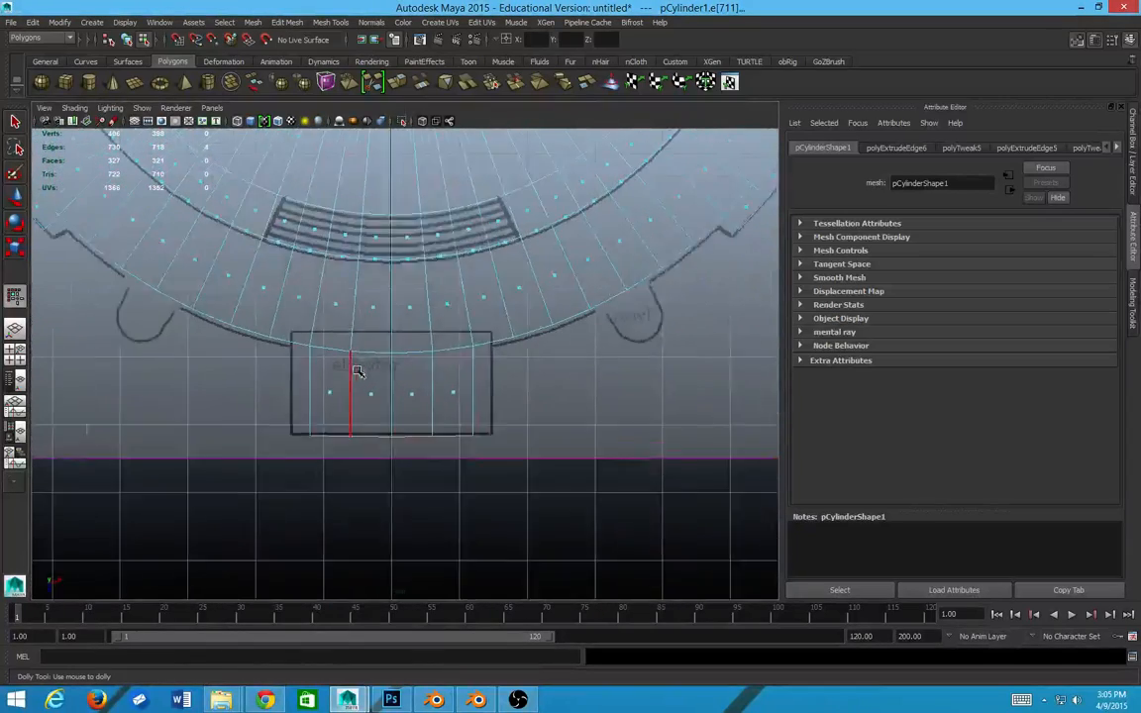
{"action": "left_click", "coordinate": [1077, 41]}
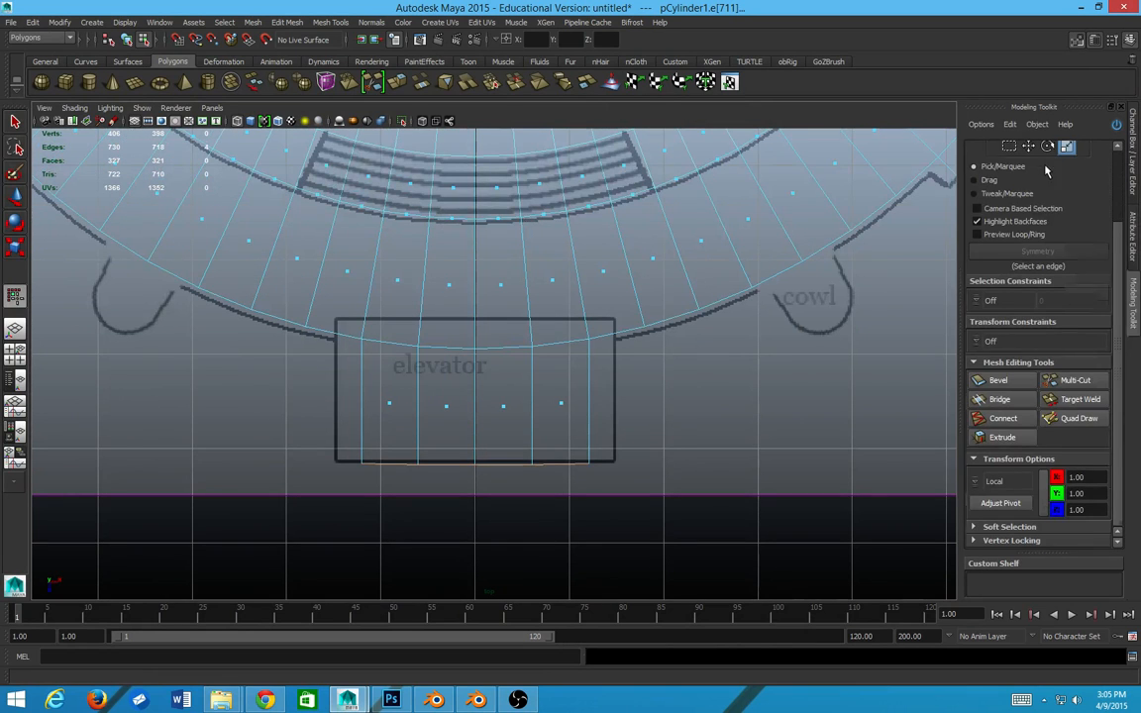
{"action": "left_click", "coordinate": [1074, 240]}
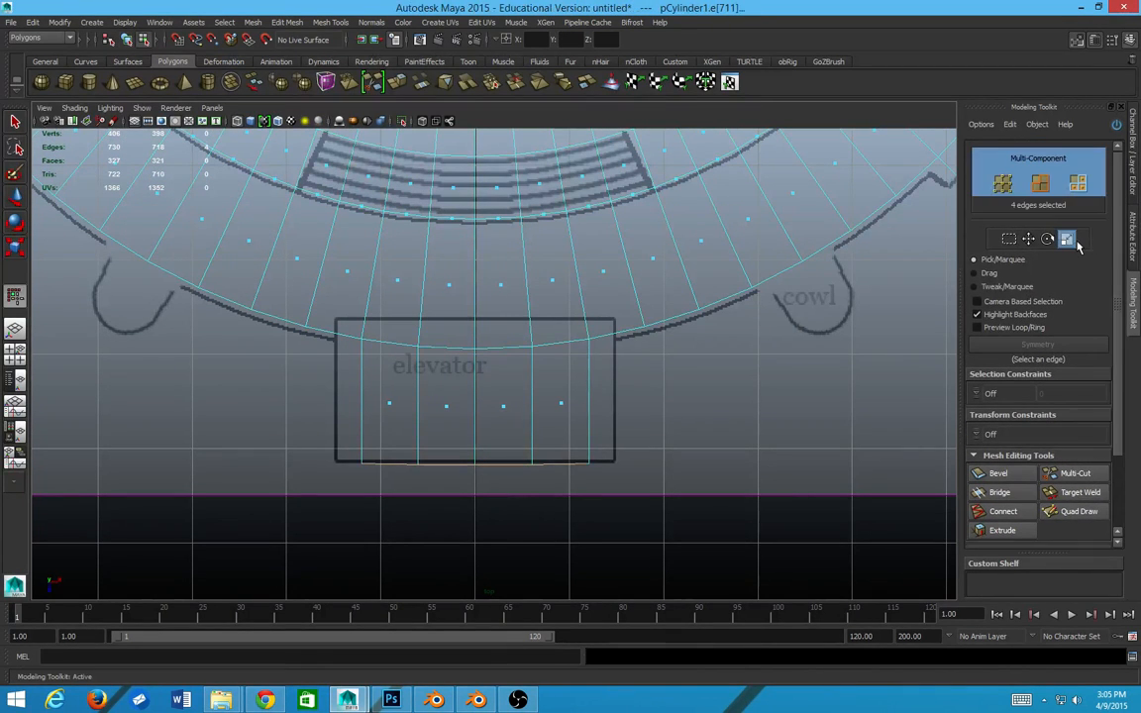
{"action": "scroll", "coordinate": [1042, 320], "scroll_direction": "down", "scroll_amount": 3}
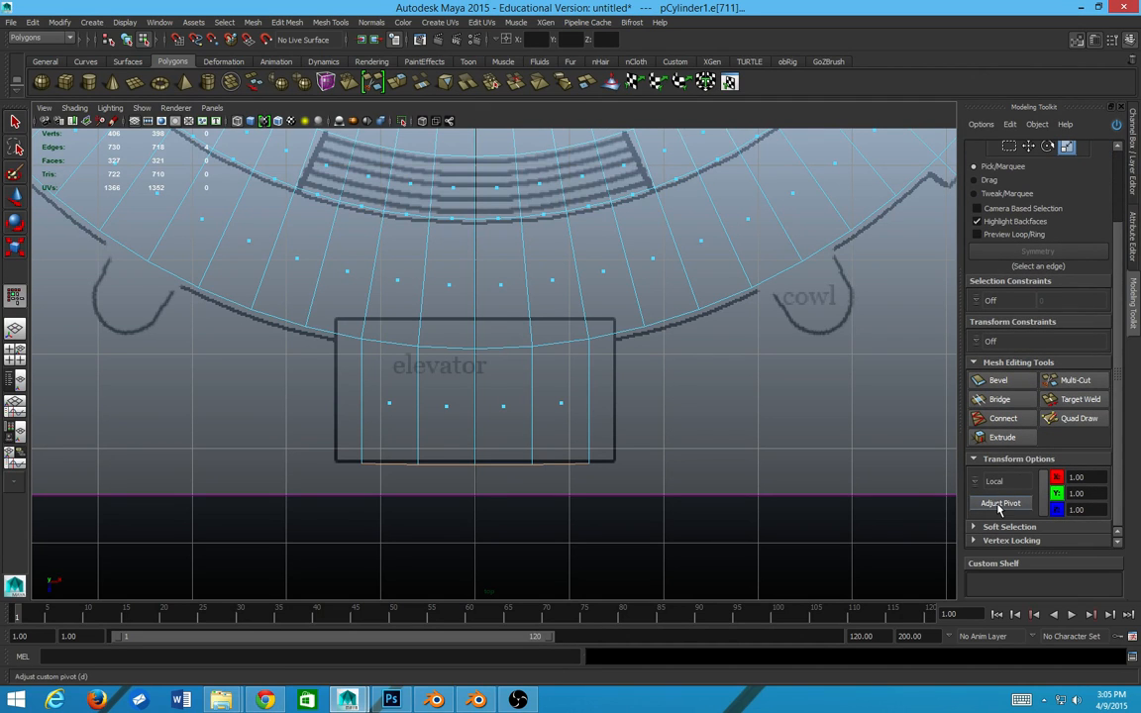
- Try to flatten the elevator's four outer edges by scaling them to 0 along local Y
{"action": "left_click", "coordinate": [979, 483]}
{"action": "left_click", "coordinate": [998, 488]}
{"action": "left_click", "coordinate": [978, 483]}
{"action": "left_click", "coordinate": [992, 507]}
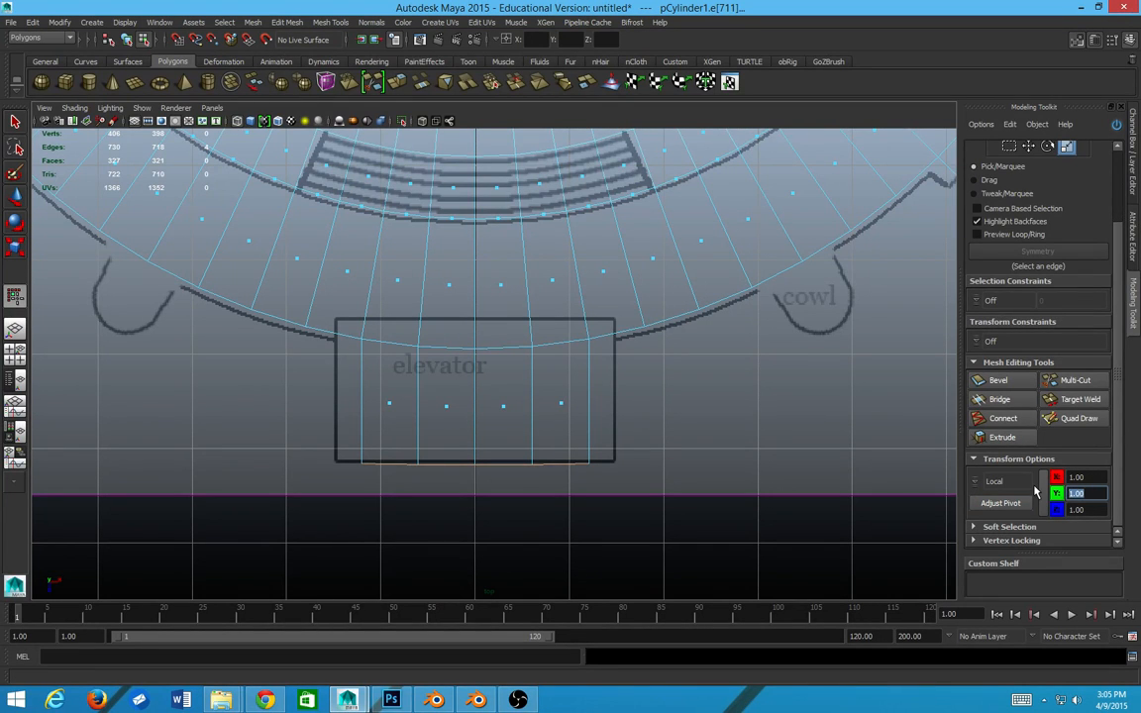
{"action": "type", "text": "0"}
{"action": "key", "text": "Return"}
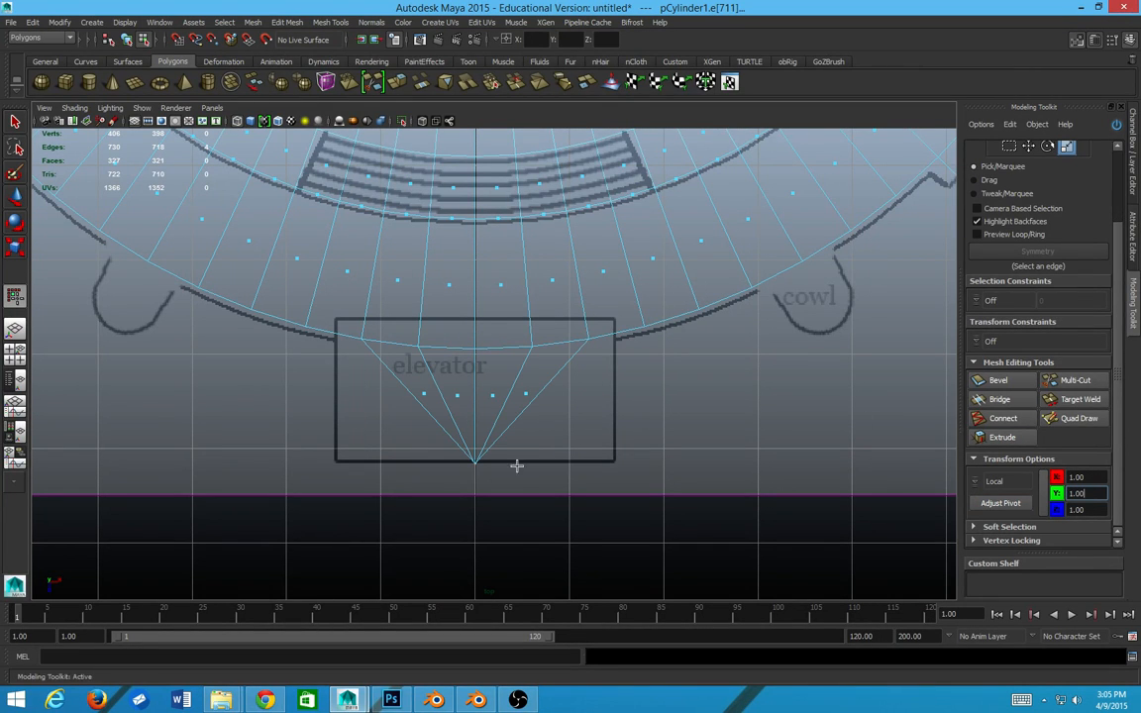
- Undo the Y scaling and flatten the elevator's outer edges by scaling them to 0 along local X
{"action": "middle_click_drag", "start_coordinate": [497, 425], "coordinate": [557, 395], "text": "alt"}
{"action": "key", "text": "ctrl+z"}
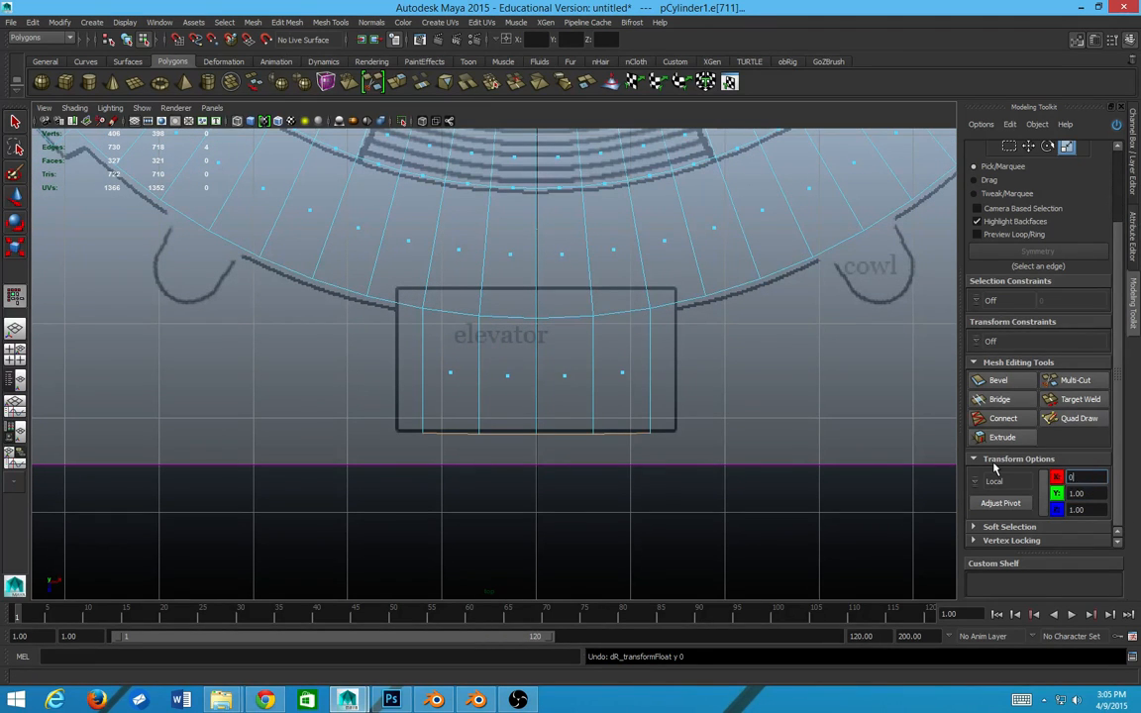
{"action": "scroll", "coordinate": [535, 538], "scroll_direction": "up", "scroll_amount": 2}
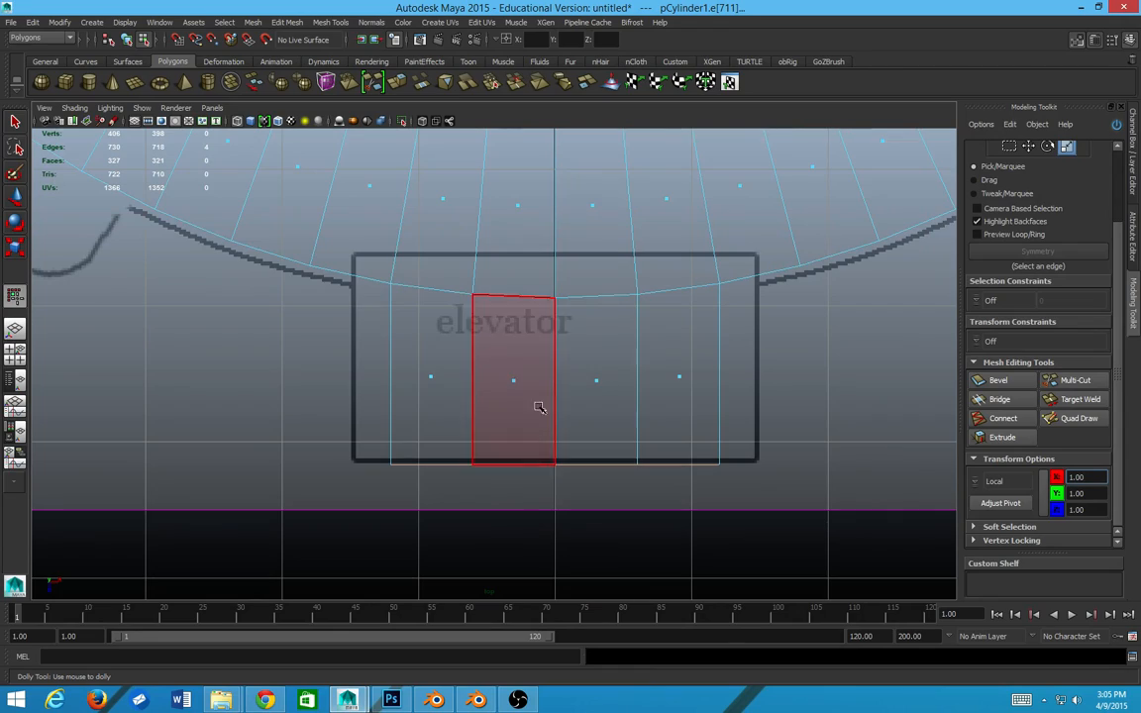
- Select the main monitor section's four outer edges in perspective and flatten them by scaling along local X
{"action": "right_click_drag", "start_coordinate": [715, 295], "coordinate": [339, 269], "text": "alt"}
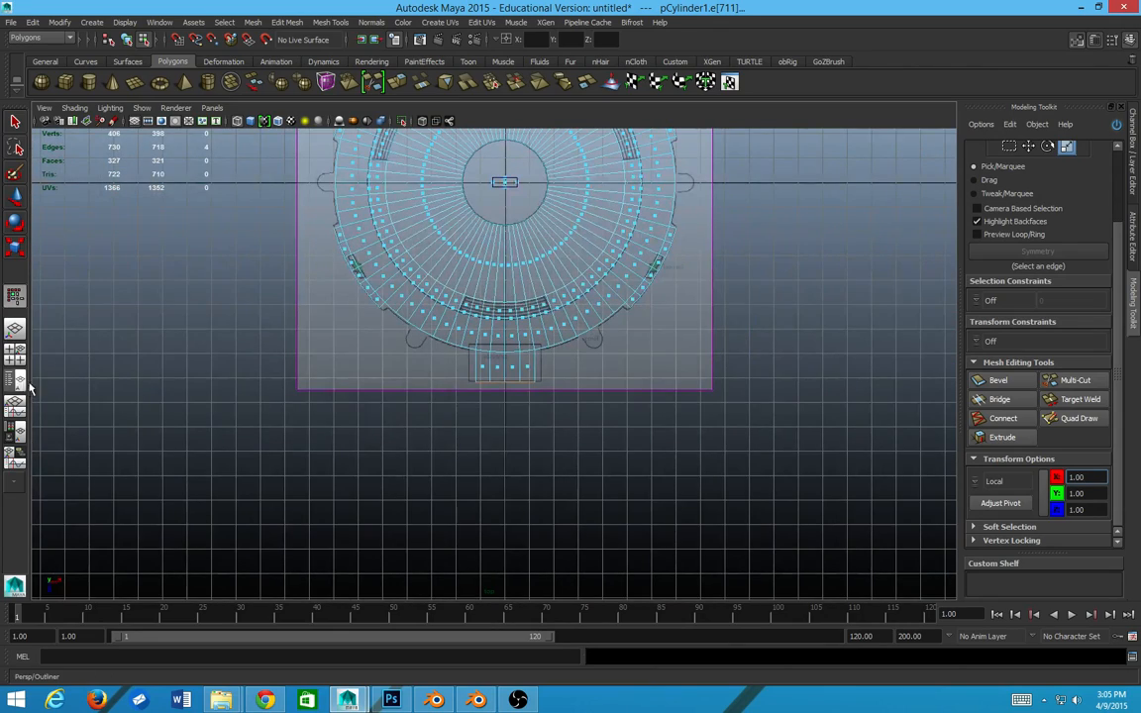
{"action": "left_click", "coordinate": [15, 349]}
{"action": "key", "text": "space"}
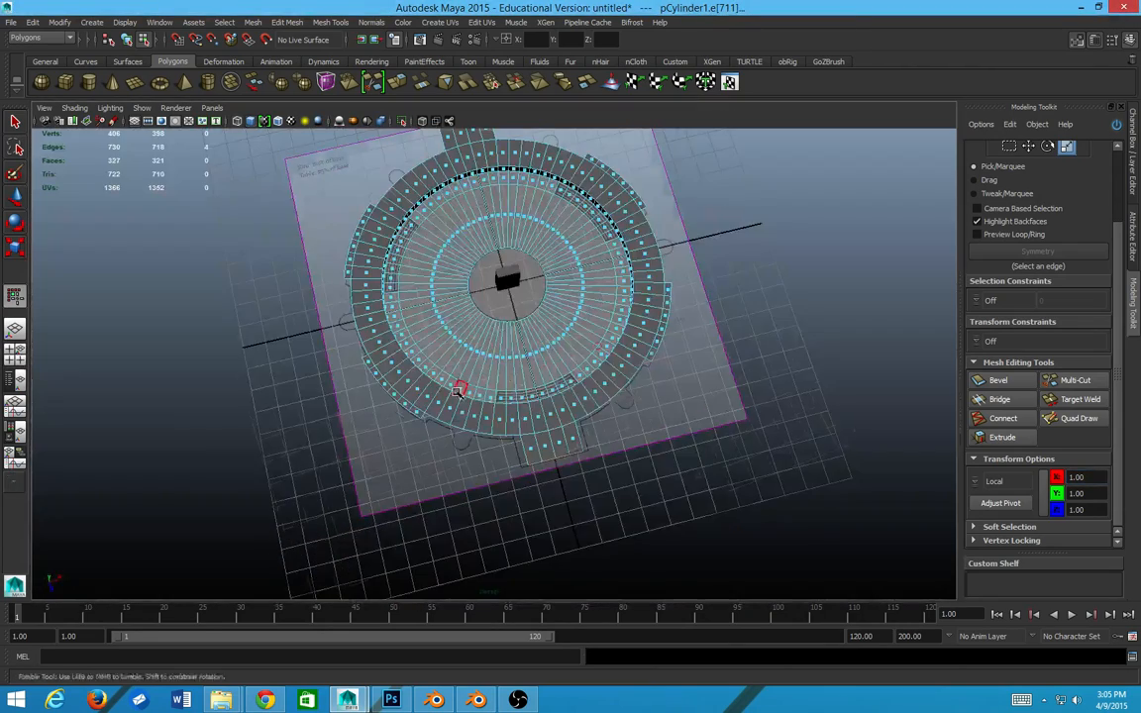
{"action": "left_click_drag", "start_coordinate": [461, 388], "coordinate": [366, 318], "text": "alt"}
{"action": "scroll", "coordinate": [410, 215], "scroll_direction": "up", "scroll_amount": 3}
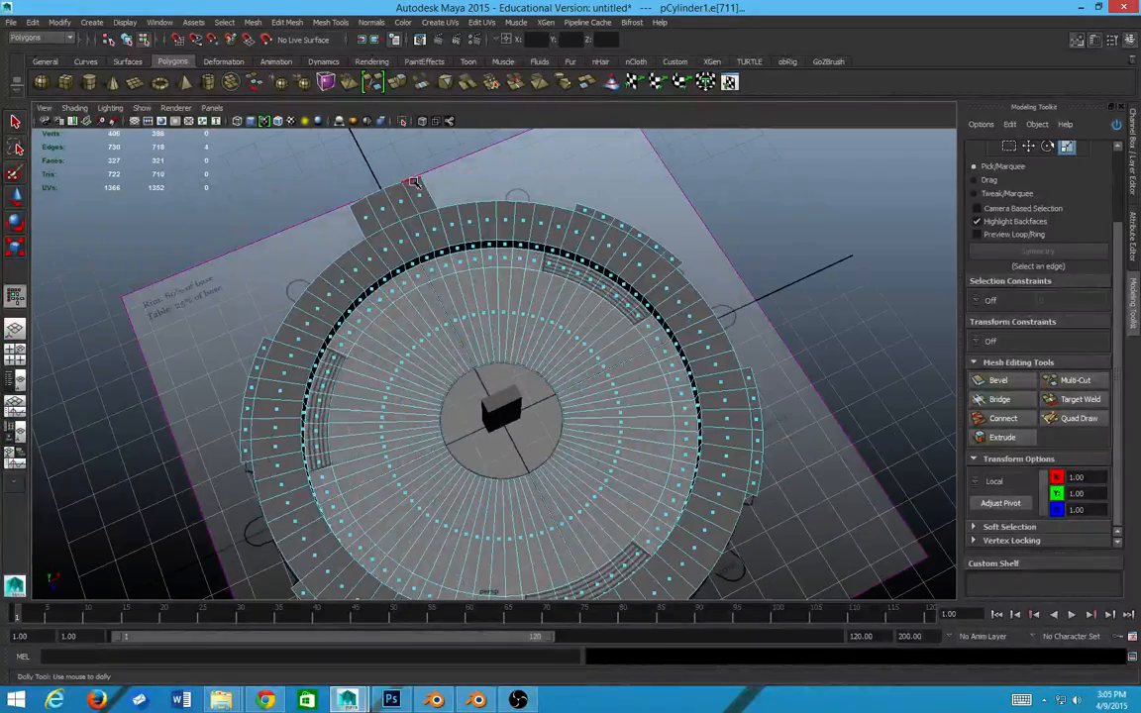
{"action": "left_click", "coordinate": [397, 188]}
{"action": "scroll", "coordinate": [476, 210], "scroll_direction": "up", "scroll_amount": 2}
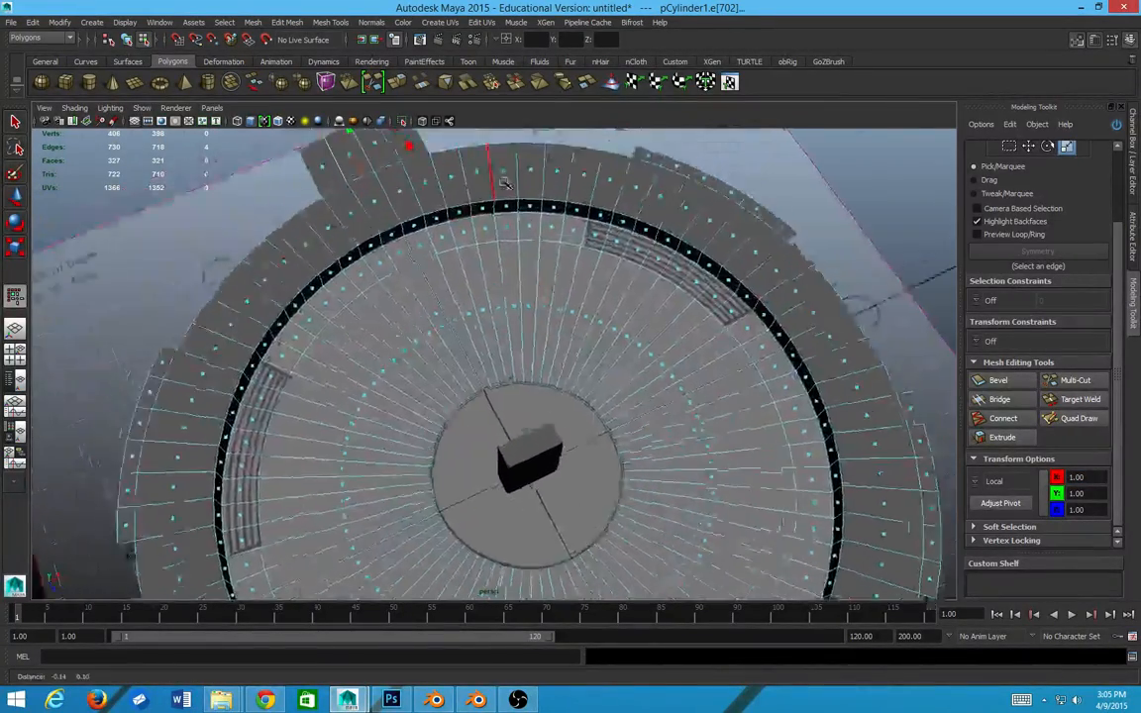
{"action": "left_click_drag", "start_coordinate": [505, 183], "coordinate": [594, 347], "text": "alt"}
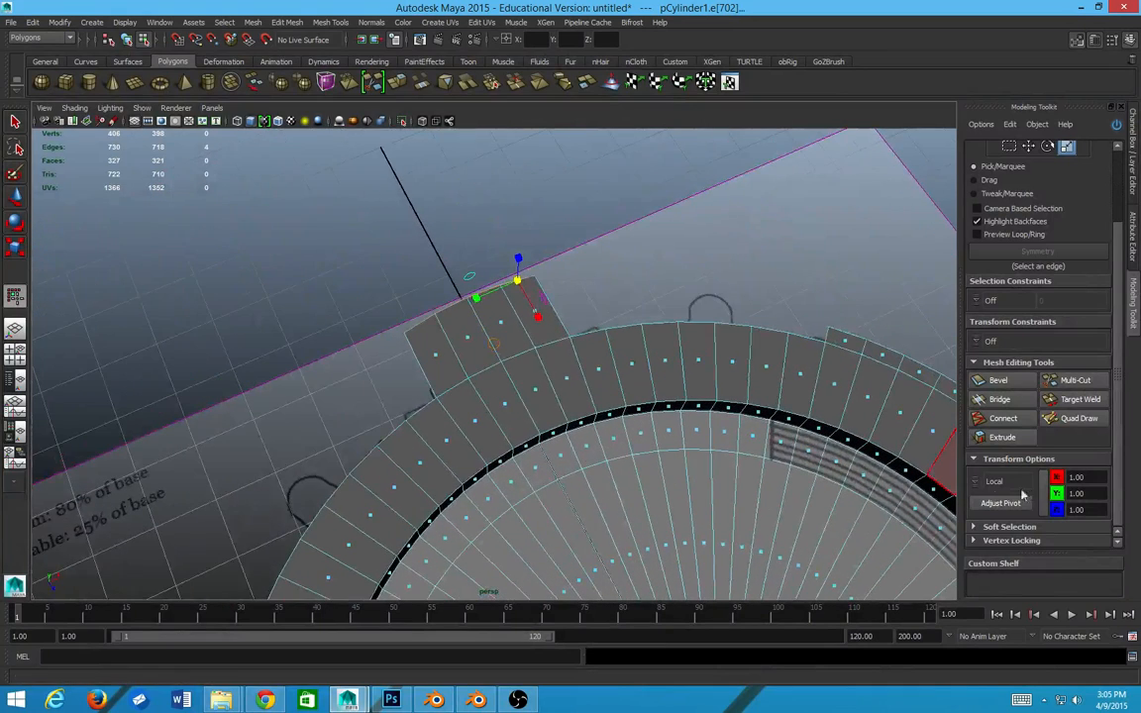
{"action": "left_click", "coordinate": [1080, 478]}
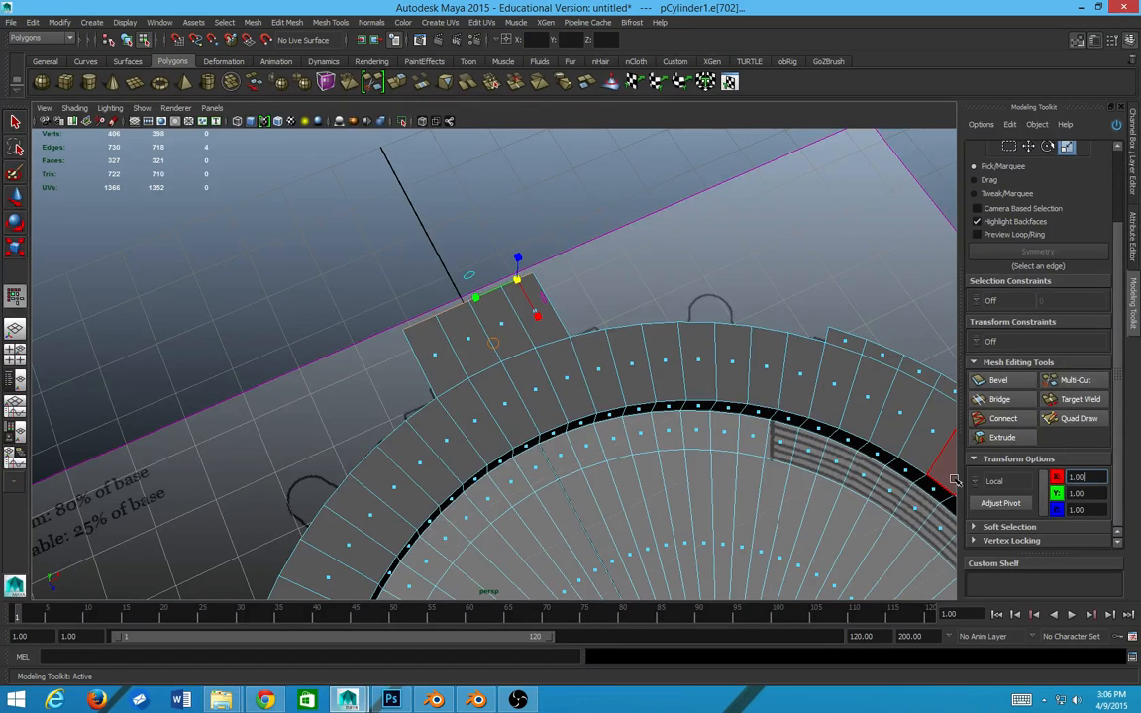
- In the top view, move the main monitor section's four outer edges along the depth direction, snapping them to the nearest grid line
{"action": "middle_click_drag", "start_coordinate": [892, 455], "coordinate": [667, 337], "text": "alt"}
{"action": "key", "text": "space"}
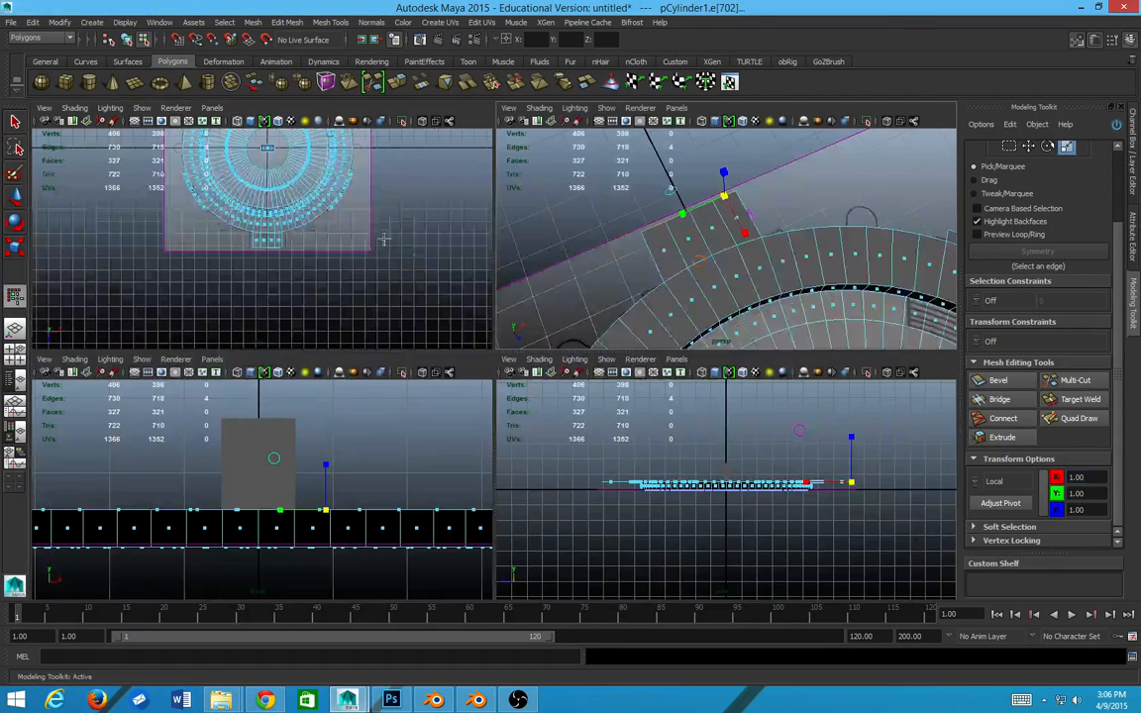
{"action": "key", "text": "space"}
{"action": "key", "text": "space"}
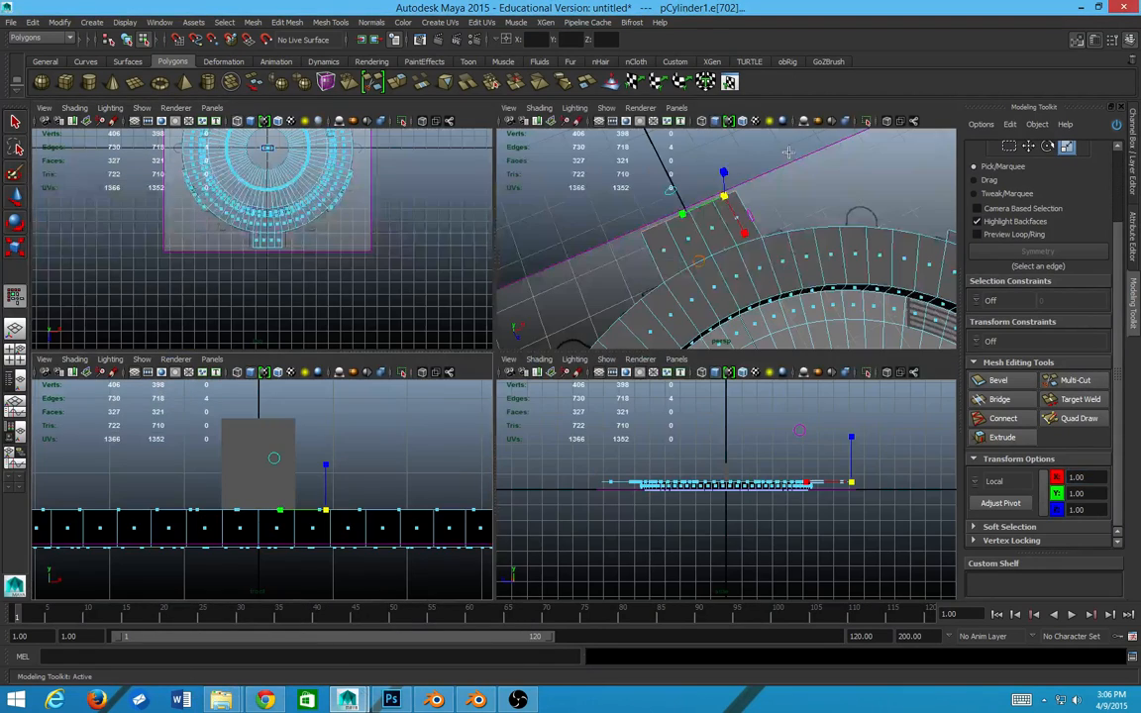
{"action": "key", "text": "space"}
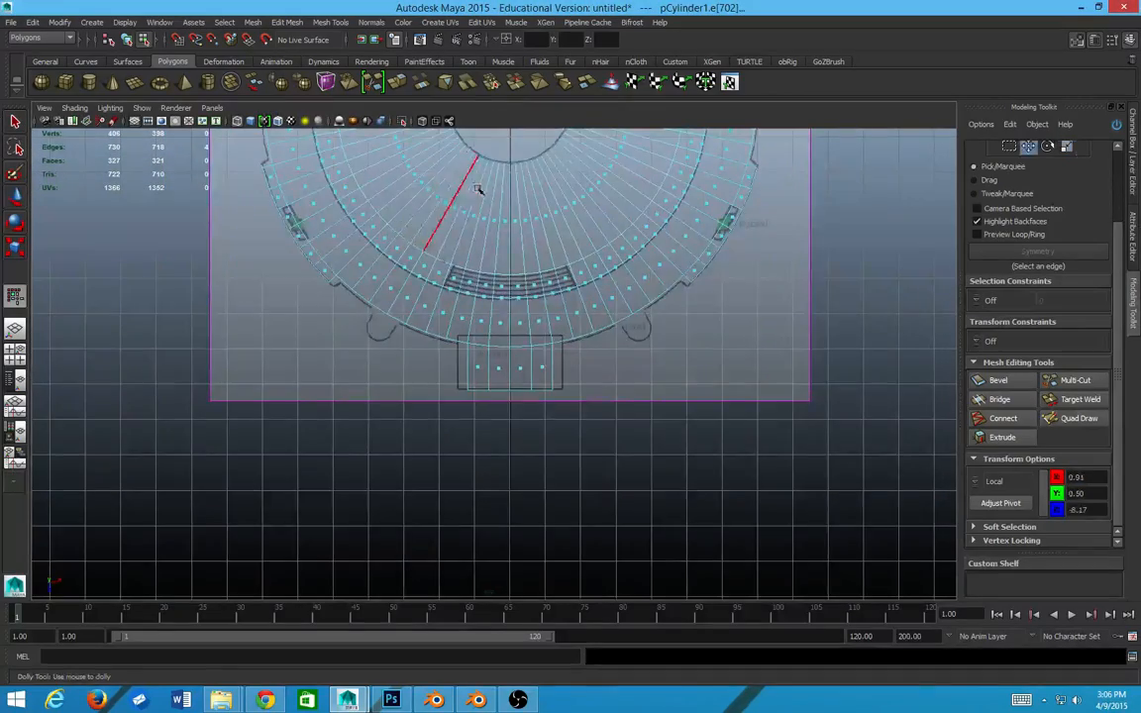
{"action": "middle_click_drag", "start_coordinate": [509, 314], "coordinate": [508, 551], "text": "alt"}
{"action": "scroll", "coordinate": [491, 396], "scroll_direction": "up", "scroll_amount": 4}
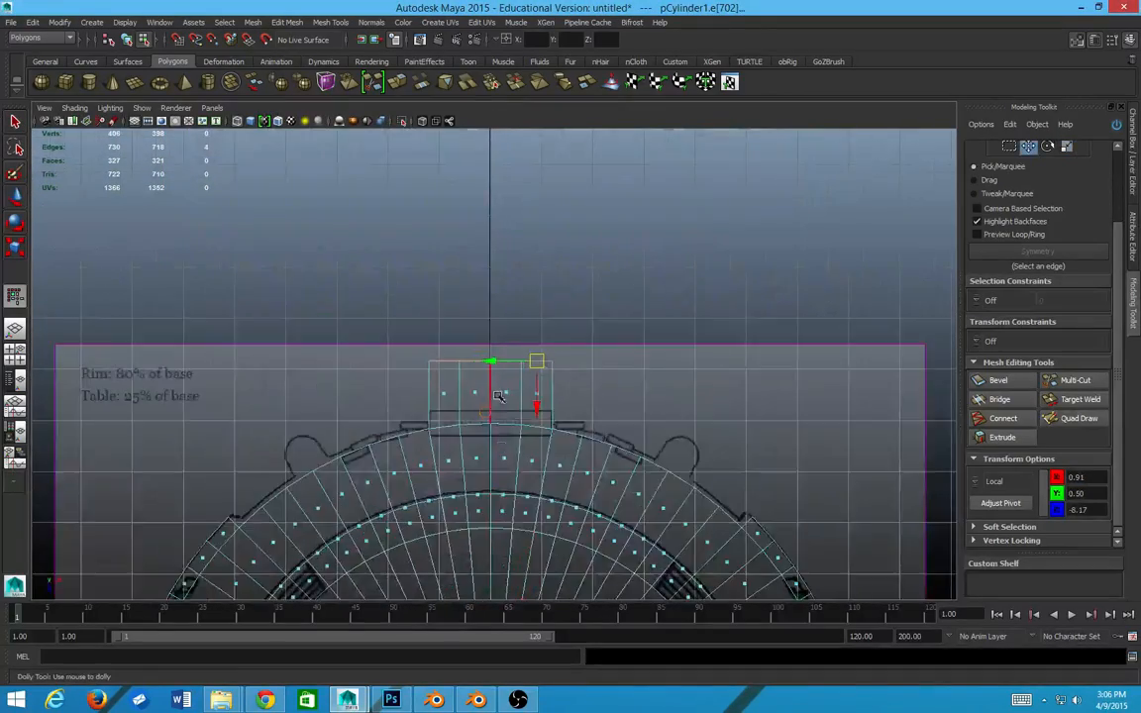
{"action": "key", "text": "w"}
{"action": "key", "text": "x"}
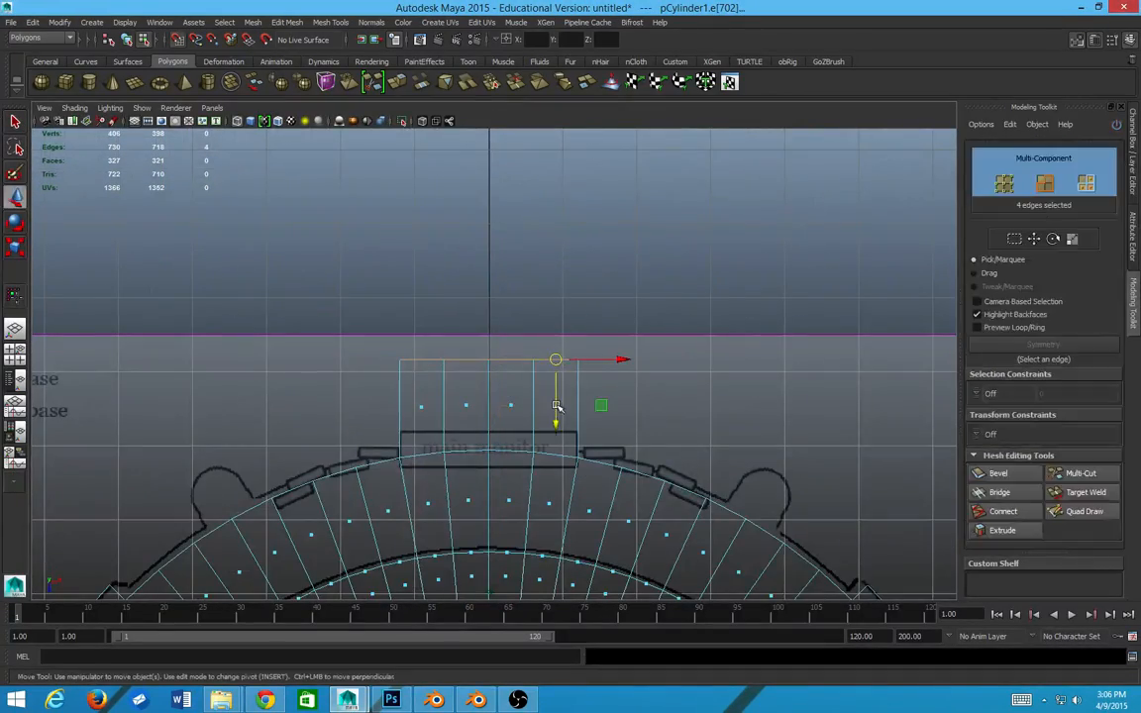
{"action": "left_click_drag", "start_coordinate": [555, 416], "coordinate": [554, 395]}
- Reactivate the Modeling Toolkit's move transform and switch the numeric input mode to Relative transform
{"action": "key", "text": "y"}
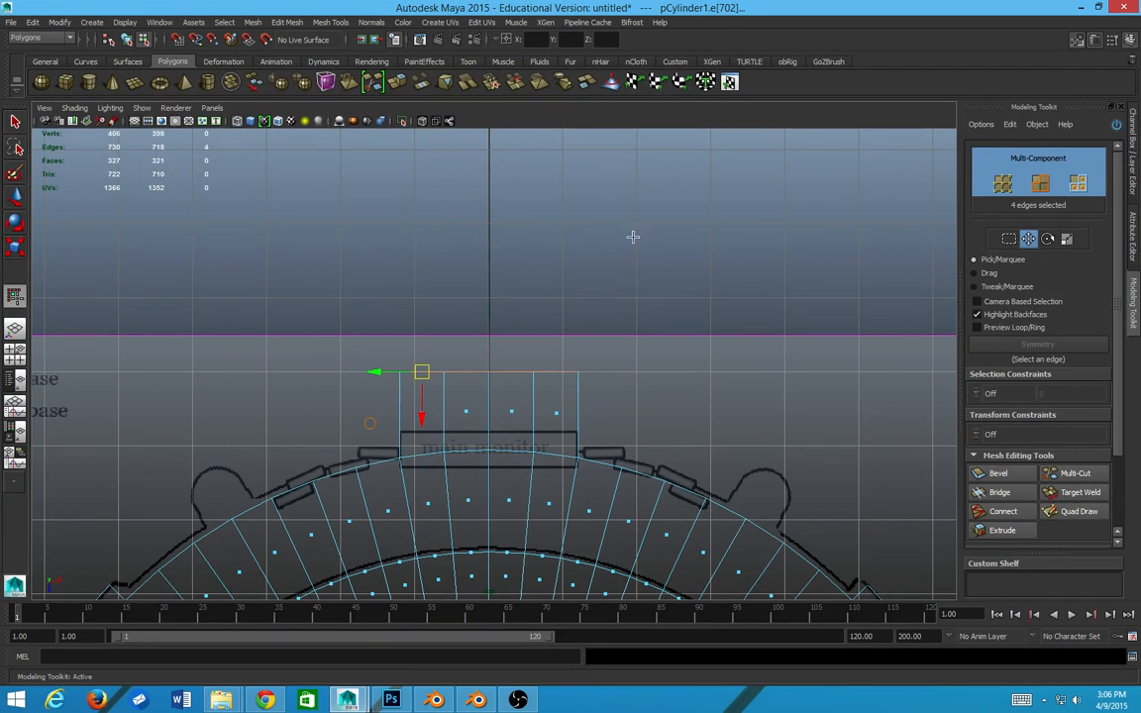
{"action": "left_click", "coordinate": [507, 39]}
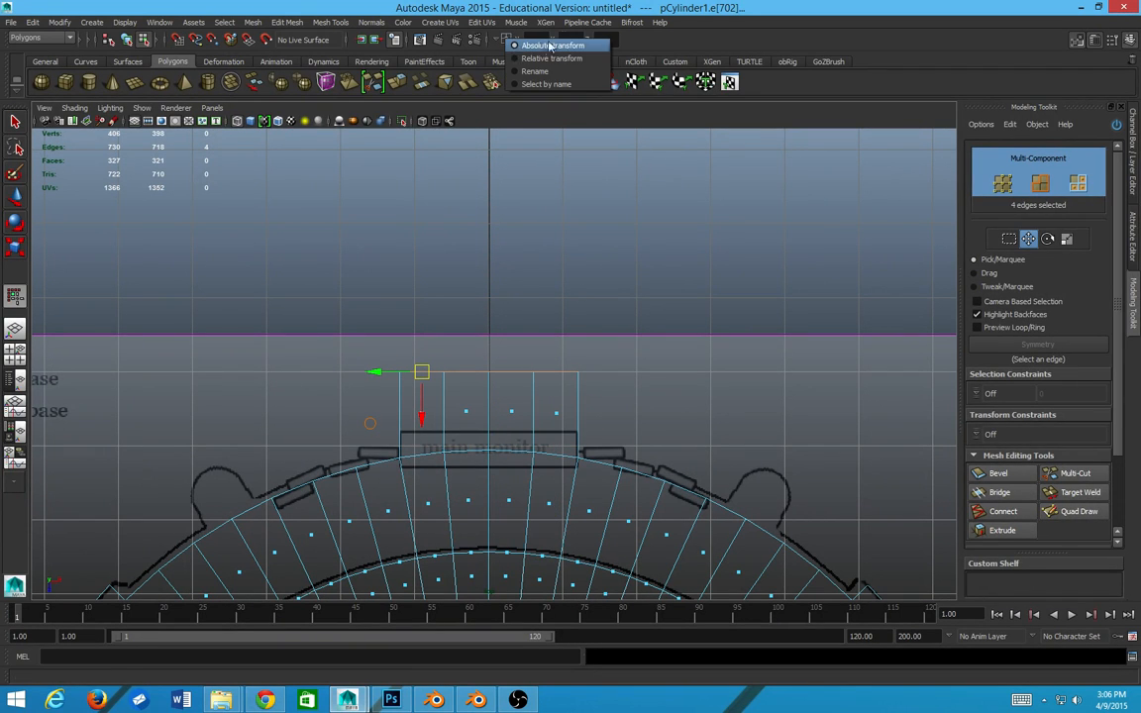
{"action": "left_click", "coordinate": [552, 58]}
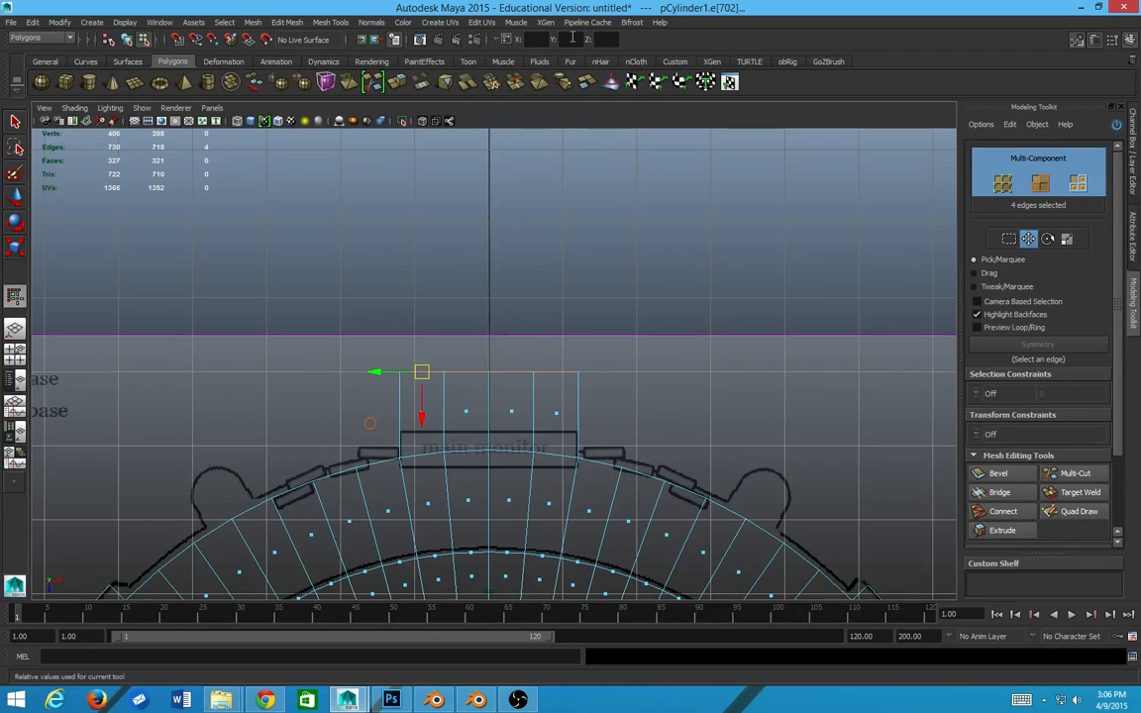
- Try to move the main monitor's outer edges by a relative -1 in X, and undo the move
{"action": "left_click", "coordinate": [538, 40]}
{"action": "type", "text": "-1"}
{"action": "key", "text": "Return"}
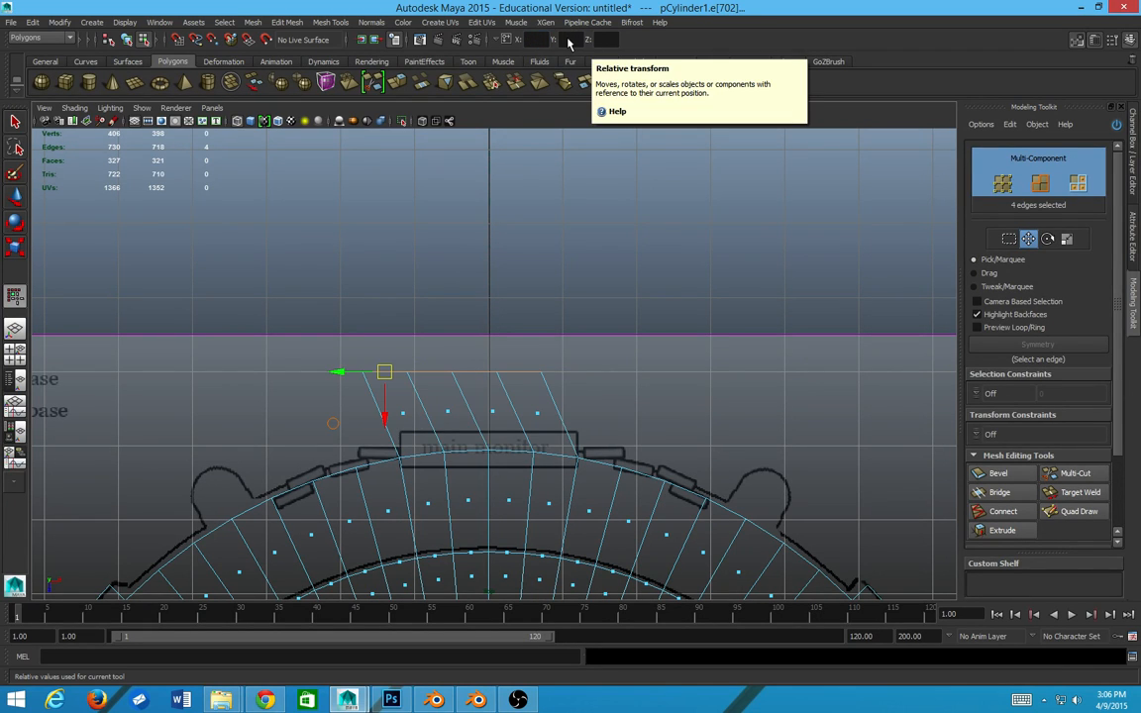
{"action": "middle_click_drag", "start_coordinate": [427, 351], "coordinate": [402, 369], "text": "alt"}
{"action": "key", "text": "ctrl+z"}
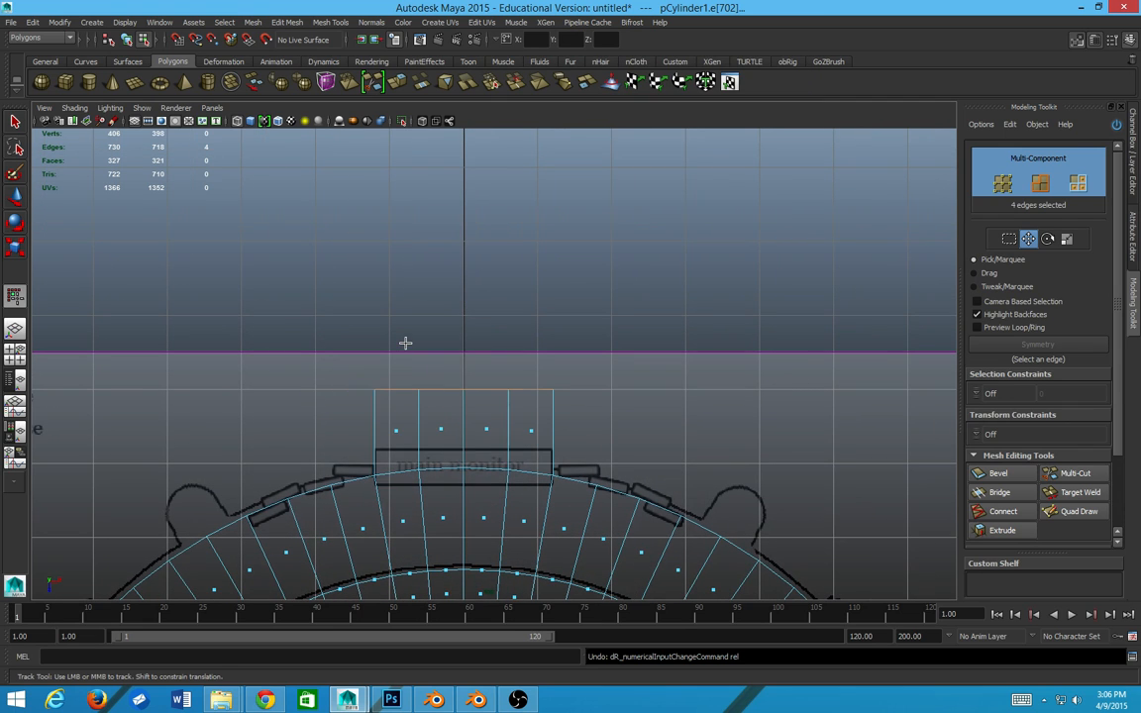
- With the standard Move tool, undo an outward relative Z offset of the main monitor's outer edges and offset them inward along Z instead
{"action": "left_click", "coordinate": [14, 200]}
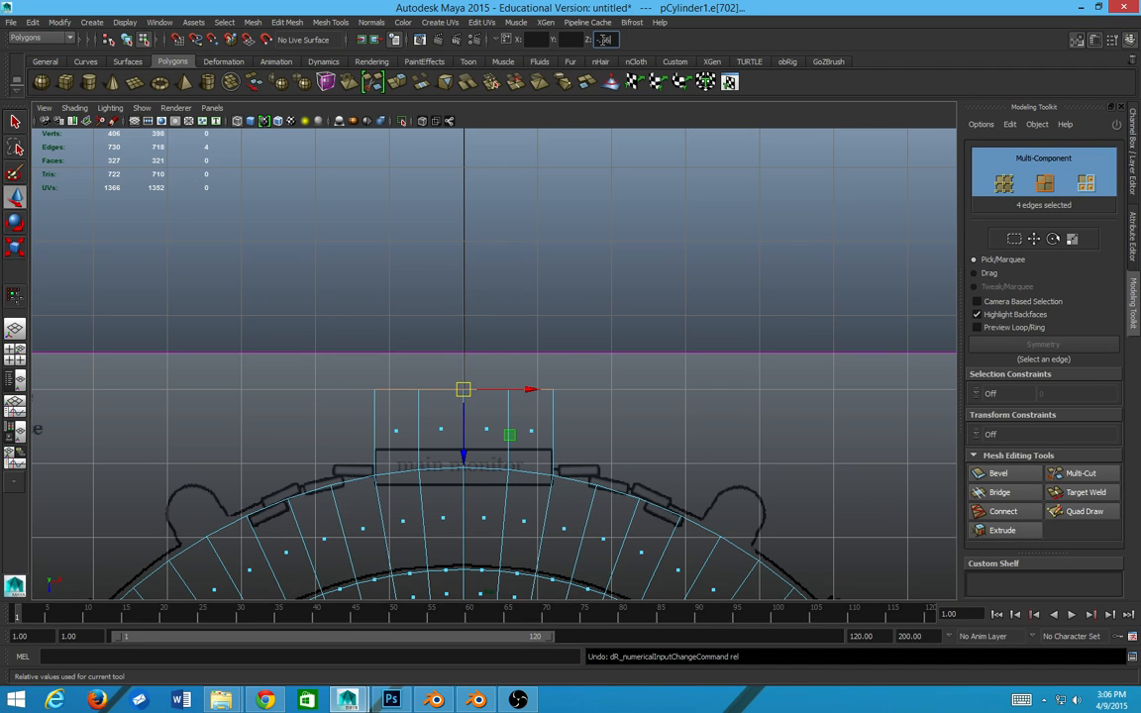
{"action": "key", "text": "Return"}
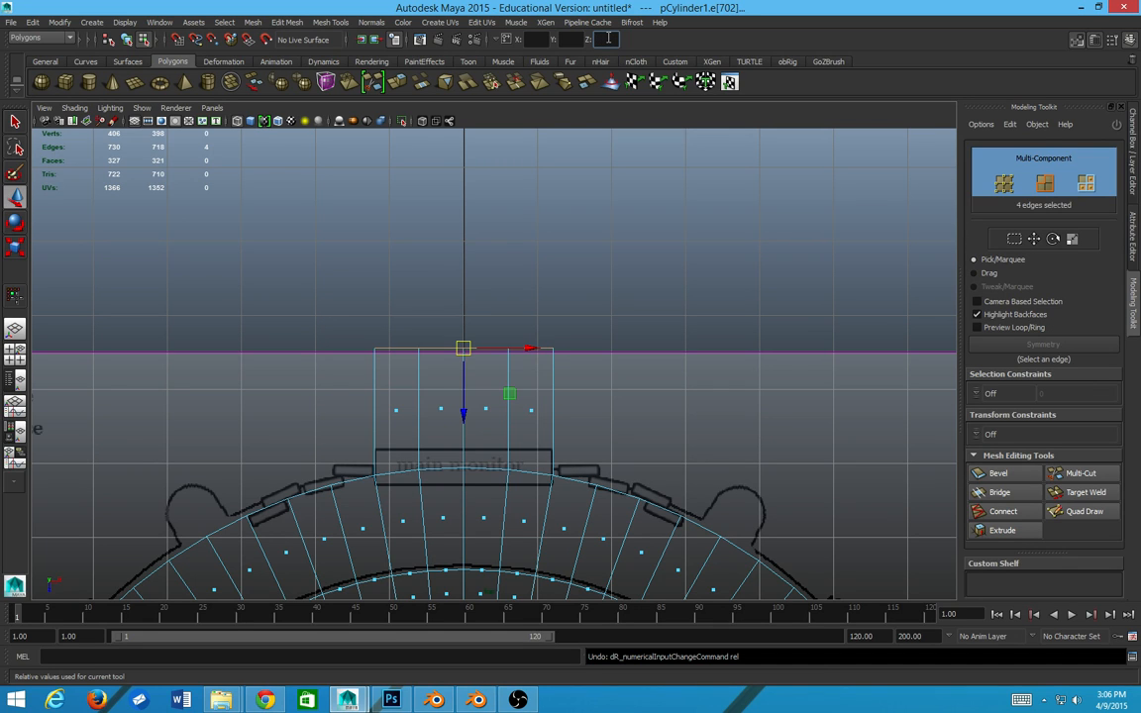
{"action": "key", "text": "ctrl+z"}
{"action": "scroll", "coordinate": [466, 479], "scroll_direction": "up", "scroll_amount": 2}
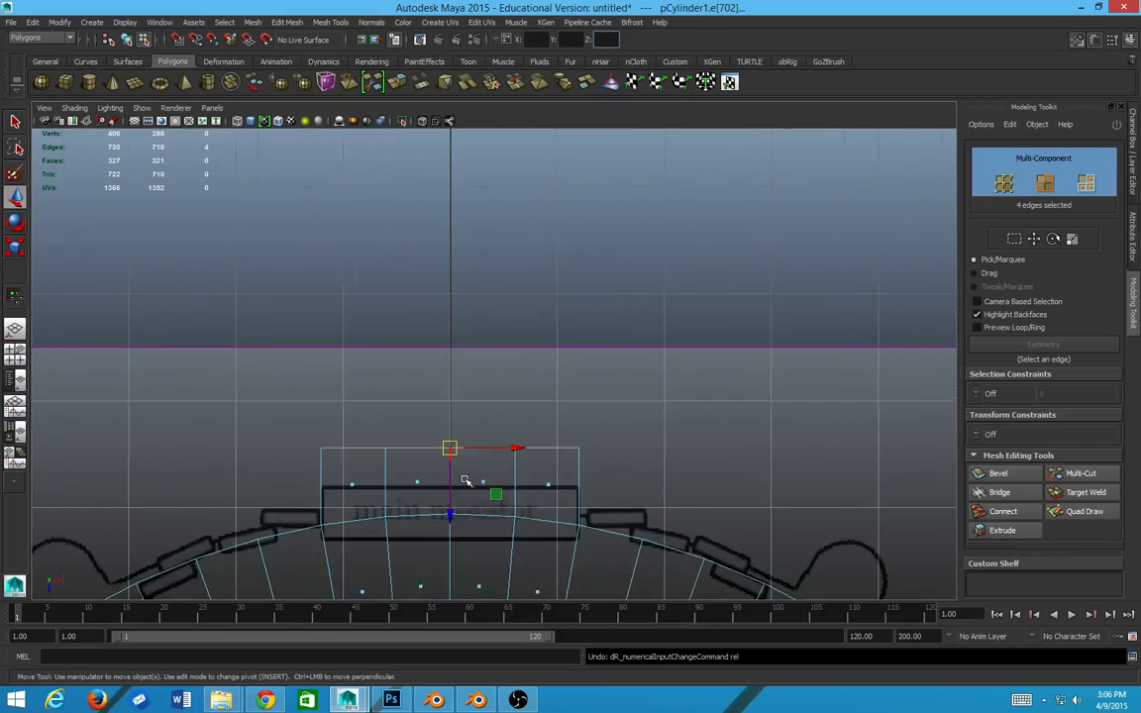
- Discard the full edge loop selection, select the elevator section's four outer edges, and move them inward with a relative Z offset
{"action": "scroll", "coordinate": [461, 548], "scroll_direction": "down", "scroll_amount": 5}
{"action": "scroll", "coordinate": [462, 548], "scroll_direction": "down", "scroll_amount": 3}
{"action": "middle_click_drag", "start_coordinate": [461, 548], "coordinate": [441, 276], "text": "alt"}
{"action": "scroll", "coordinate": [468, 414], "scroll_direction": "up", "scroll_amount": 5}
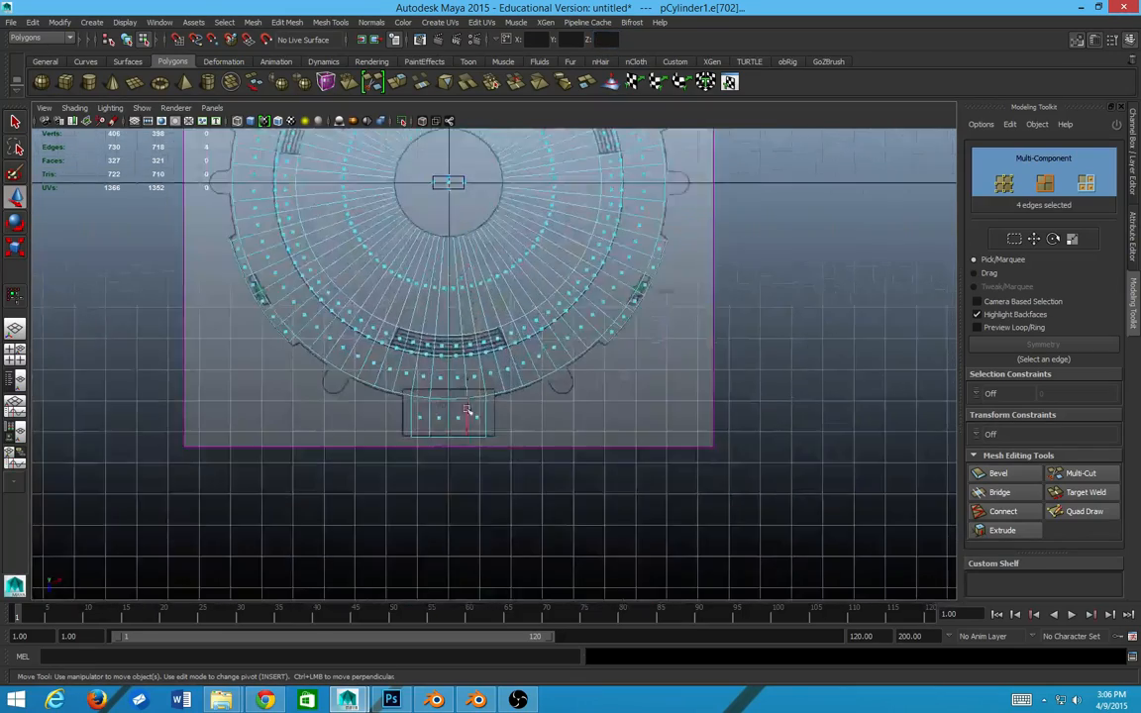
{"action": "double_click", "coordinate": [471, 482]}
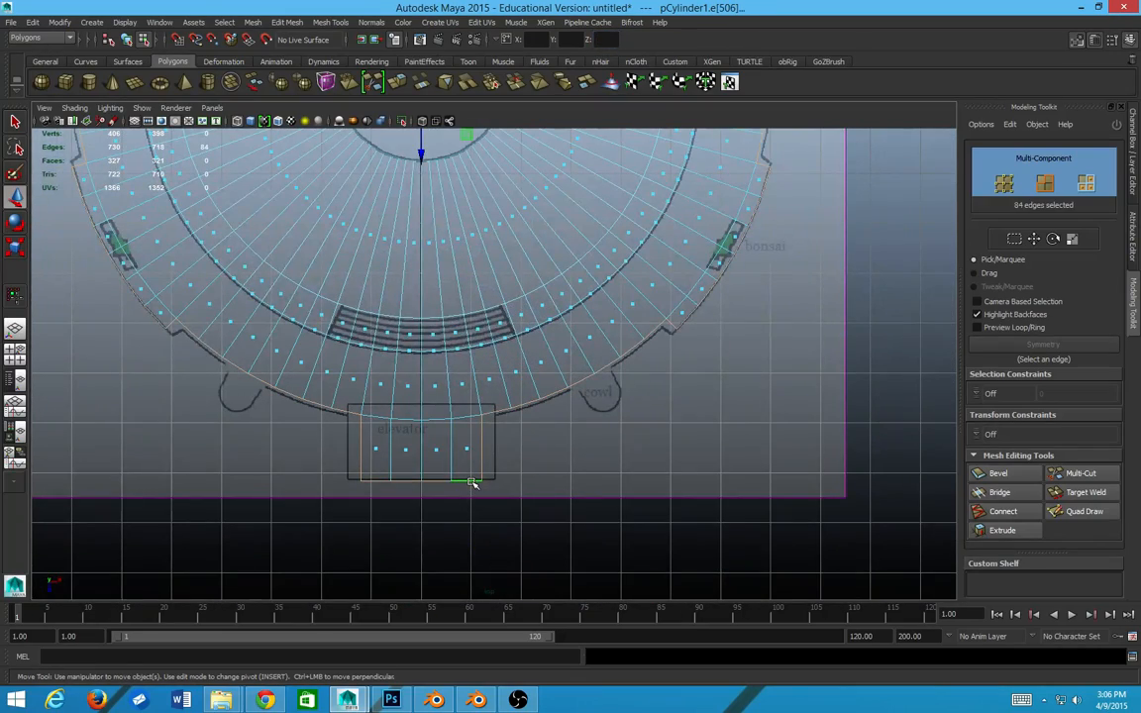
{"action": "key", "text": "ctrl+z"}
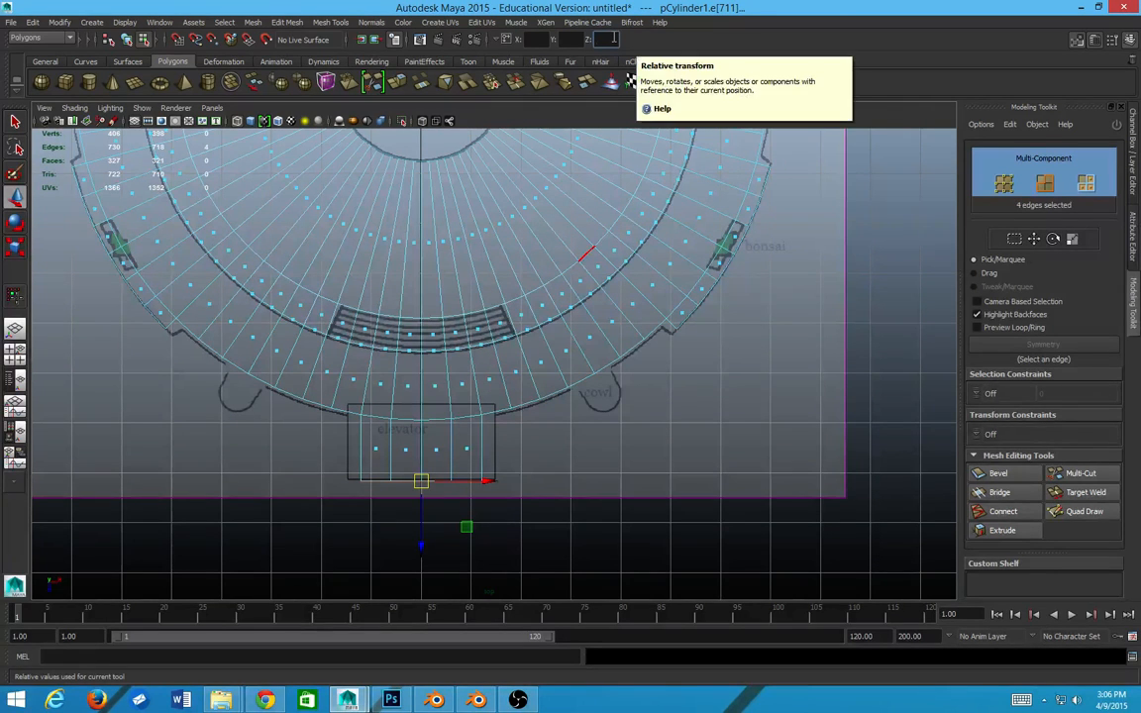
{"action": "key", "text": "Return"}
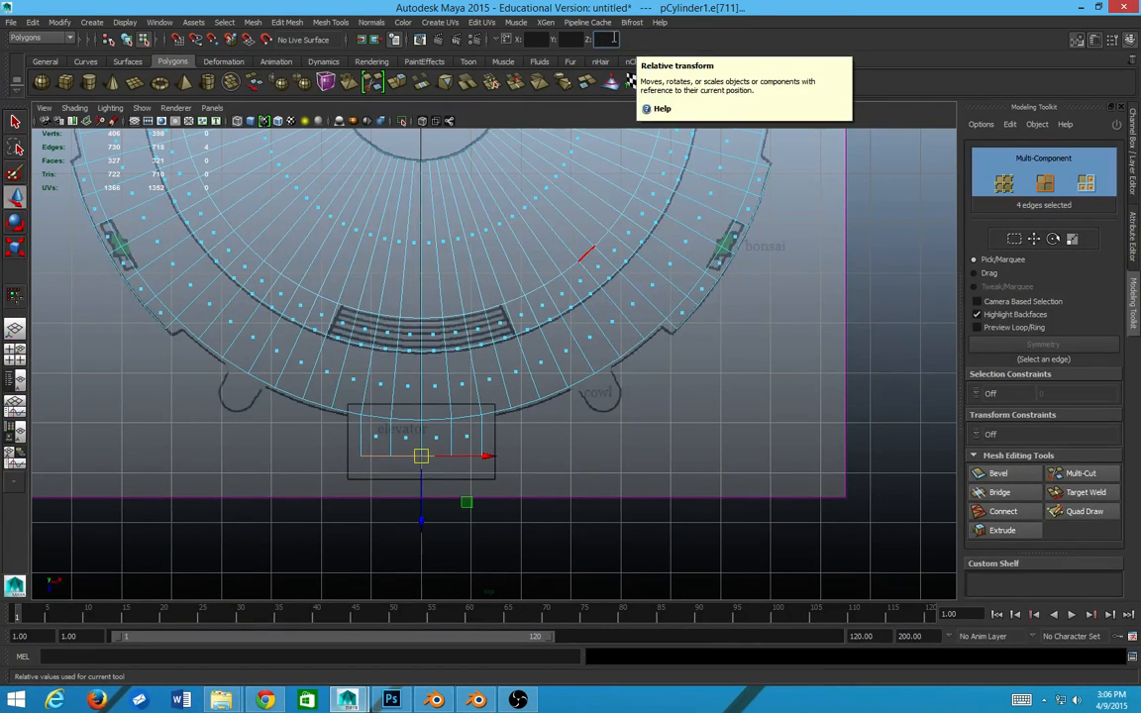
- Examine the shortened elevator and main monitor sections and the surrounding rim in the perspective view
{"action": "scroll", "coordinate": [395, 359], "scroll_direction": "up", "scroll_amount": 2}
{"action": "scroll", "coordinate": [625, 395], "scroll_direction": "down", "scroll_amount": 5}
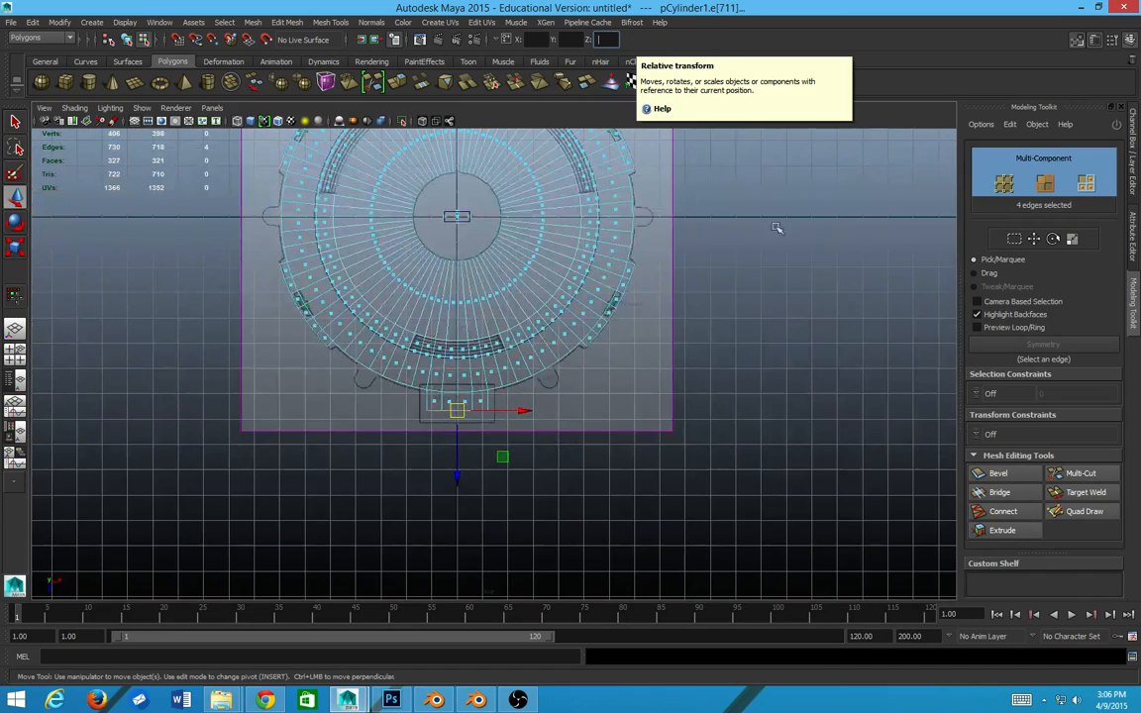
{"action": "left_click_drag", "start_coordinate": [629, 336], "coordinate": [728, 433], "text": "alt"}
{"action": "key", "text": "space"}
{"action": "key", "text": "space"}
{"action": "scroll", "coordinate": [535, 347], "scroll_direction": "down", "scroll_amount": 5}
{"action": "middle_click_drag", "start_coordinate": [727, 433], "coordinate": [585, 383], "text": "alt"}
{"action": "left_click_drag", "start_coordinate": [584, 382], "coordinate": [626, 303], "text": "alt"}
{"action": "key", "text": "space"}
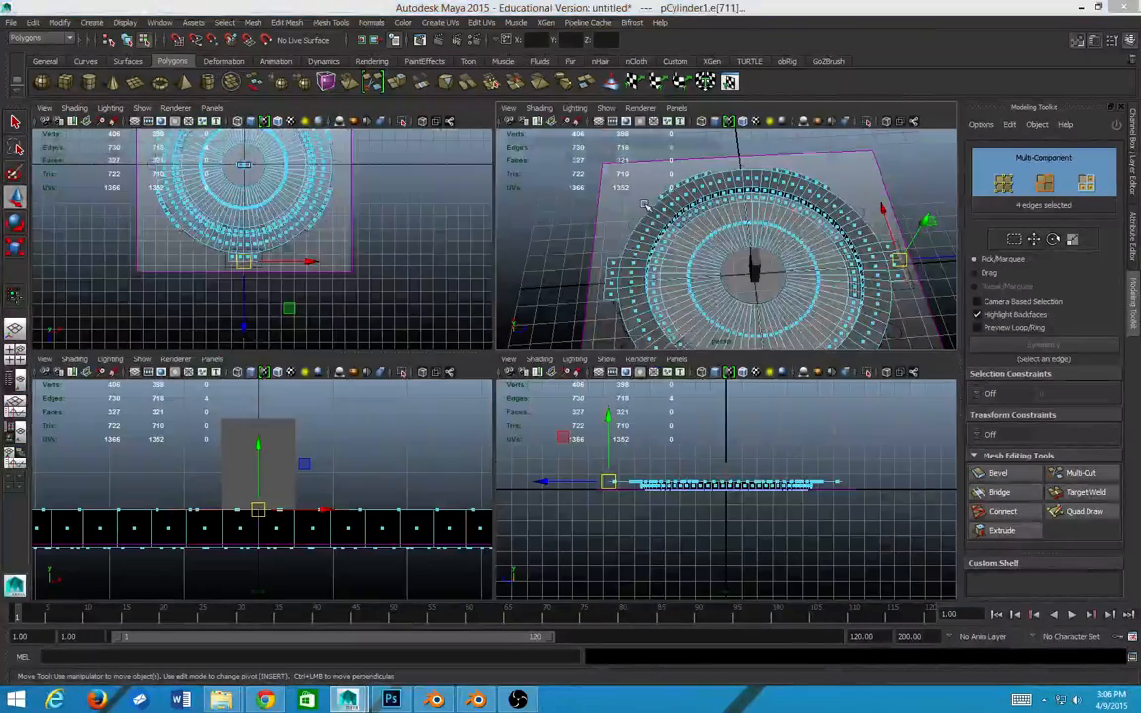
{"action": "key", "text": "space"}
{"action": "scroll", "coordinate": [644, 288], "scroll_direction": "up", "scroll_amount": 3}
{"action": "scroll", "coordinate": [662, 272], "scroll_direction": "down", "scroll_amount": 2}
{"action": "scroll", "coordinate": [662, 272], "scroll_direction": "up", "scroll_amount": 2}
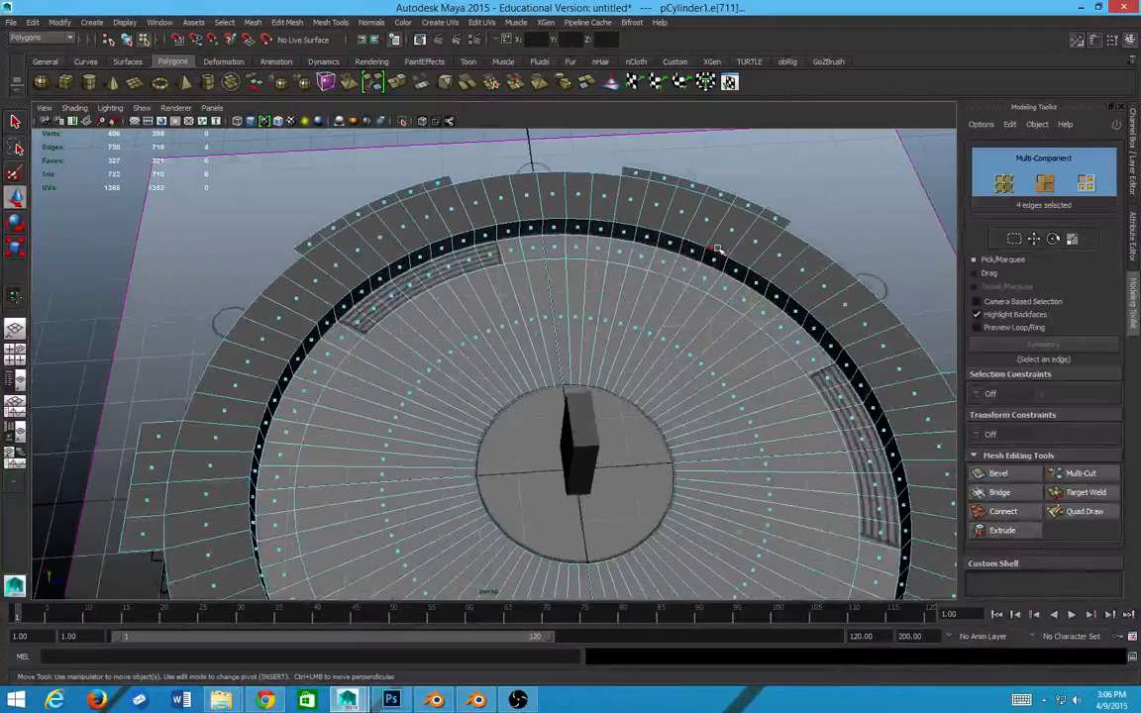
{"action": "middle_click_drag", "start_coordinate": [716, 255], "coordinate": [639, 304], "text": "alt"}
{"action": "key", "text": "space"}
{"action": "key", "text": "space"}
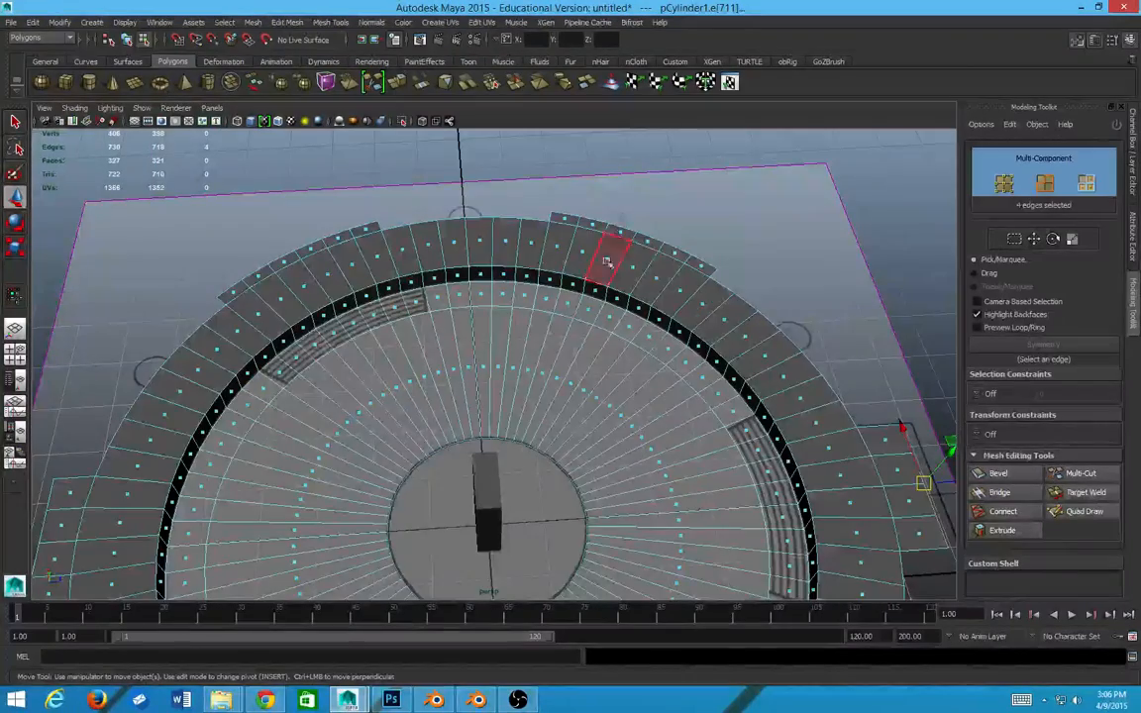
{"action": "scroll", "coordinate": [484, 382], "scroll_direction": "down", "scroll_amount": 5}
{"action": "scroll", "coordinate": [525, 394], "scroll_direction": "up", "scroll_amount": 5}
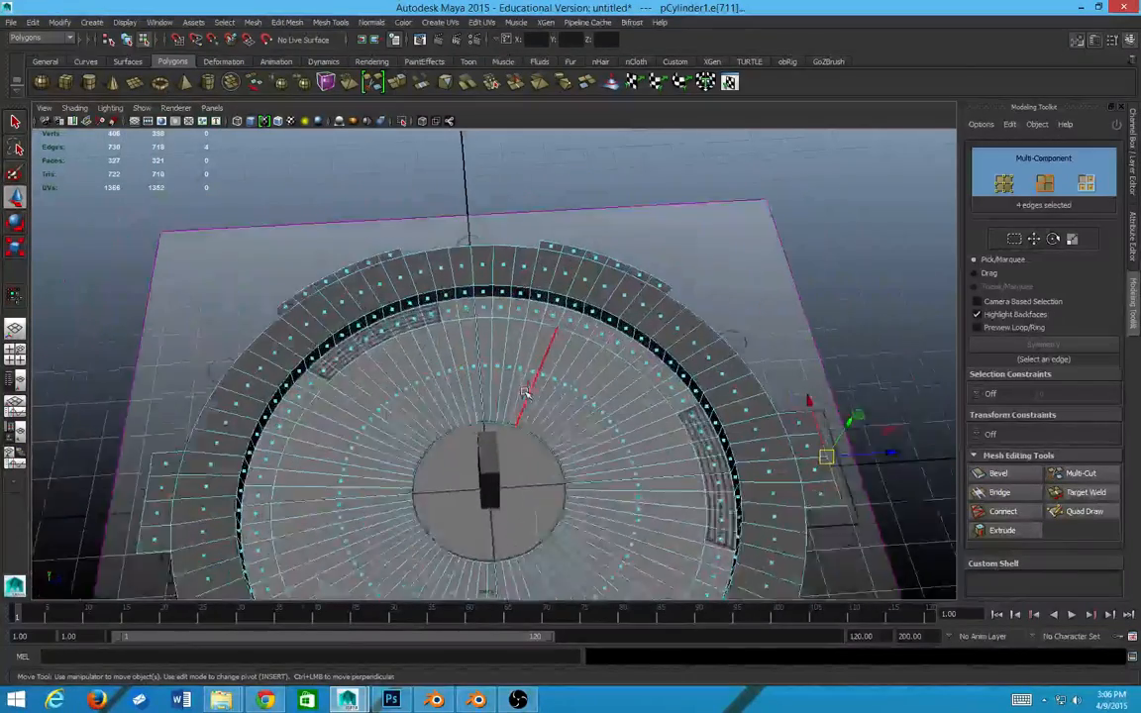
{"action": "scroll", "coordinate": [525, 393], "scroll_direction": "up", "scroll_amount": 2}
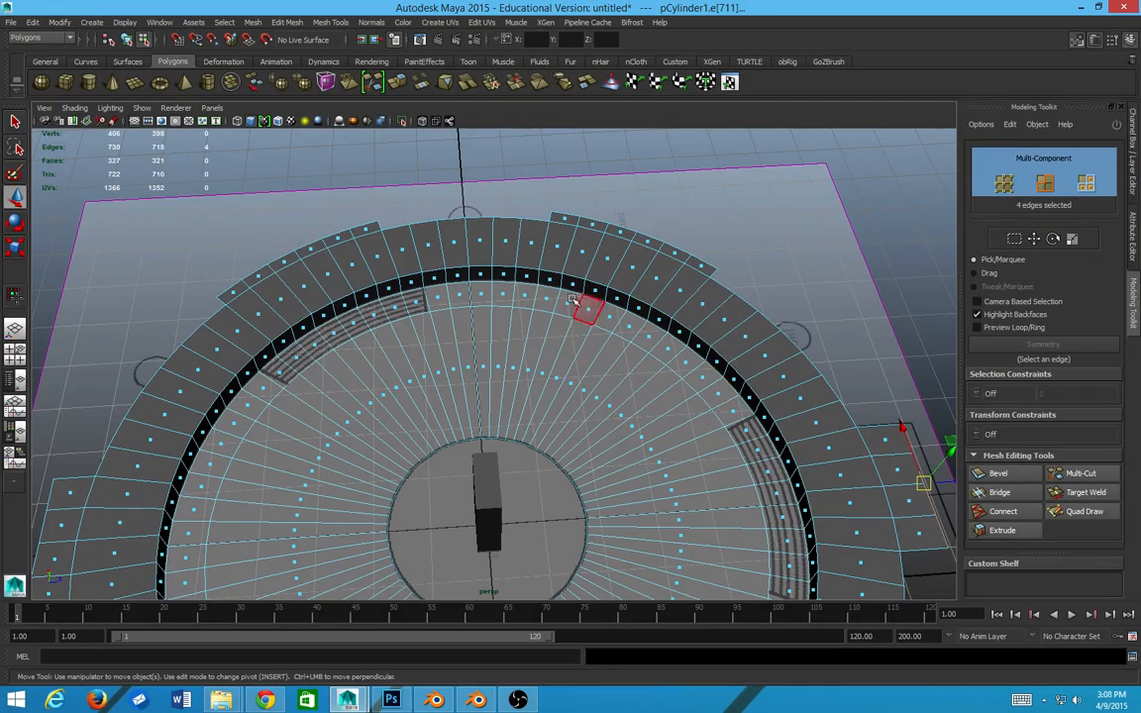
- In the top view, switch to edge selection and select the two outer rim edges at each of the two cowls flanking the elevator
{"action": "key", "text": "space"}
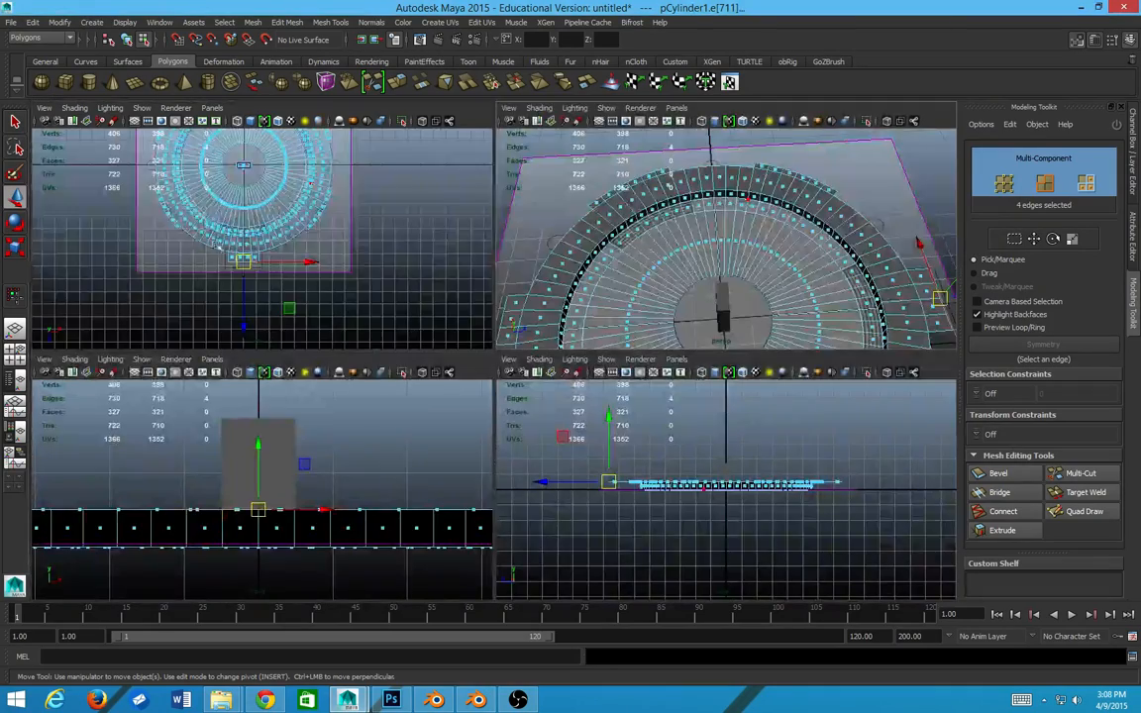
{"action": "key", "text": "space"}
{"action": "scroll", "coordinate": [294, 276], "scroll_direction": "up", "scroll_amount": 5}
{"action": "right_click_drag", "start_coordinate": [591, 376], "coordinate": [594, 342]}
{"action": "left_click", "coordinate": [605, 365]}
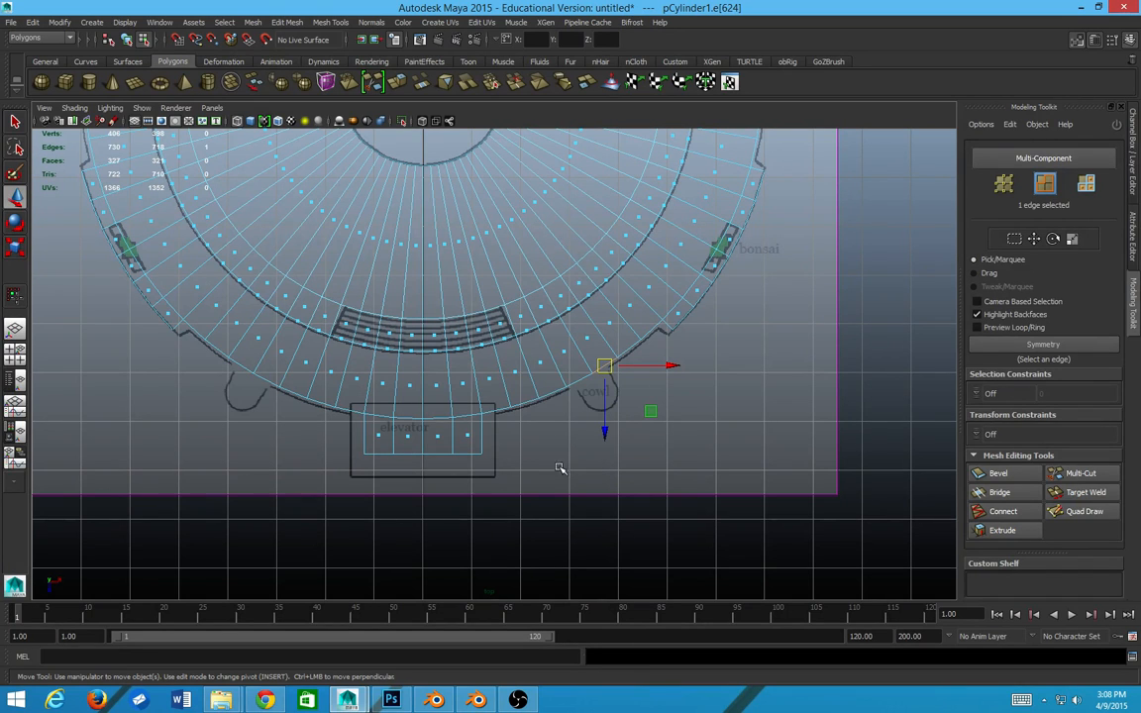
{"action": "left_click", "coordinate": [580, 379], "text": "shift"}
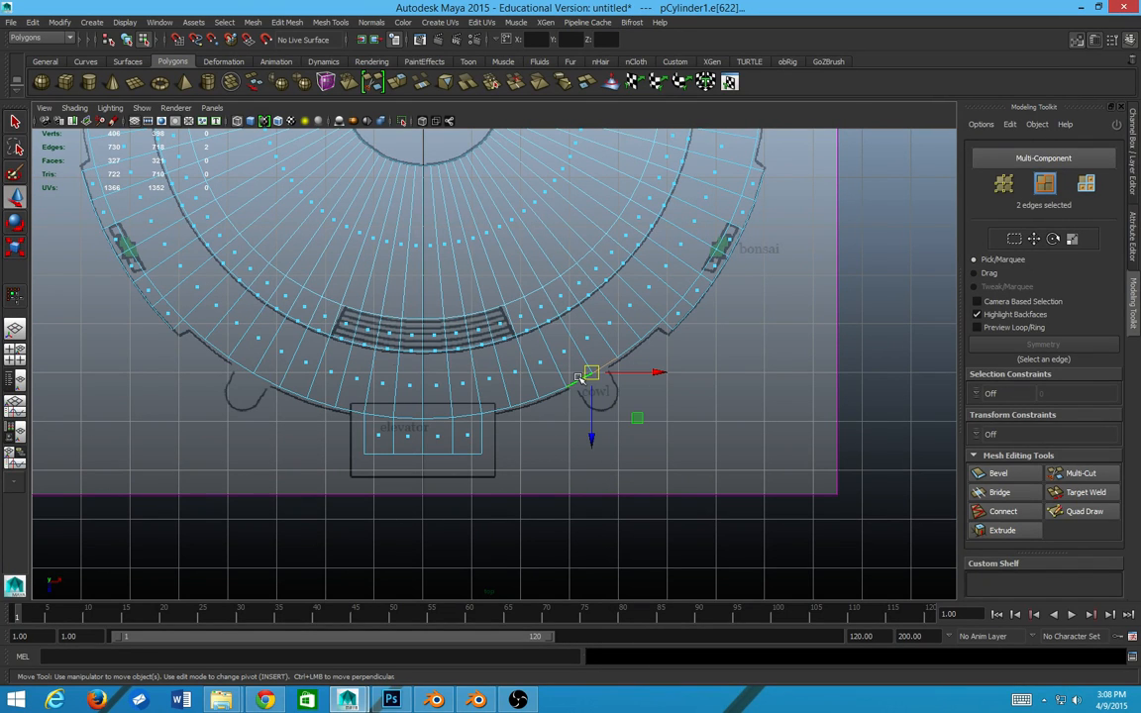
{"action": "left_click", "coordinate": [235, 370], "text": "shift"}
{"action": "left_click", "coordinate": [240, 367], "text": "shift"}
{"action": "scroll", "coordinate": [269, 367], "scroll_direction": "down", "scroll_amount": 2}
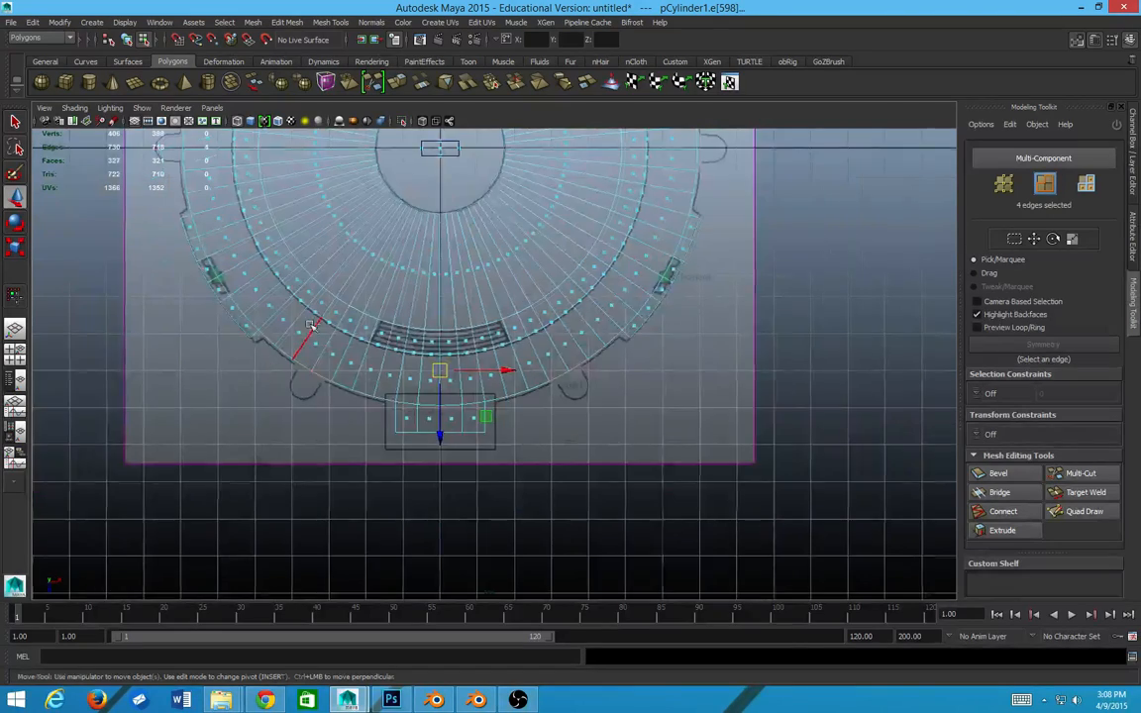
- Add the two outer rim edges at the middle-left cowl and the two at the upper-left cowl of the plan to the selection
{"action": "middle_click_drag", "start_coordinate": [313, 325], "coordinate": [305, 521], "text": "alt"}
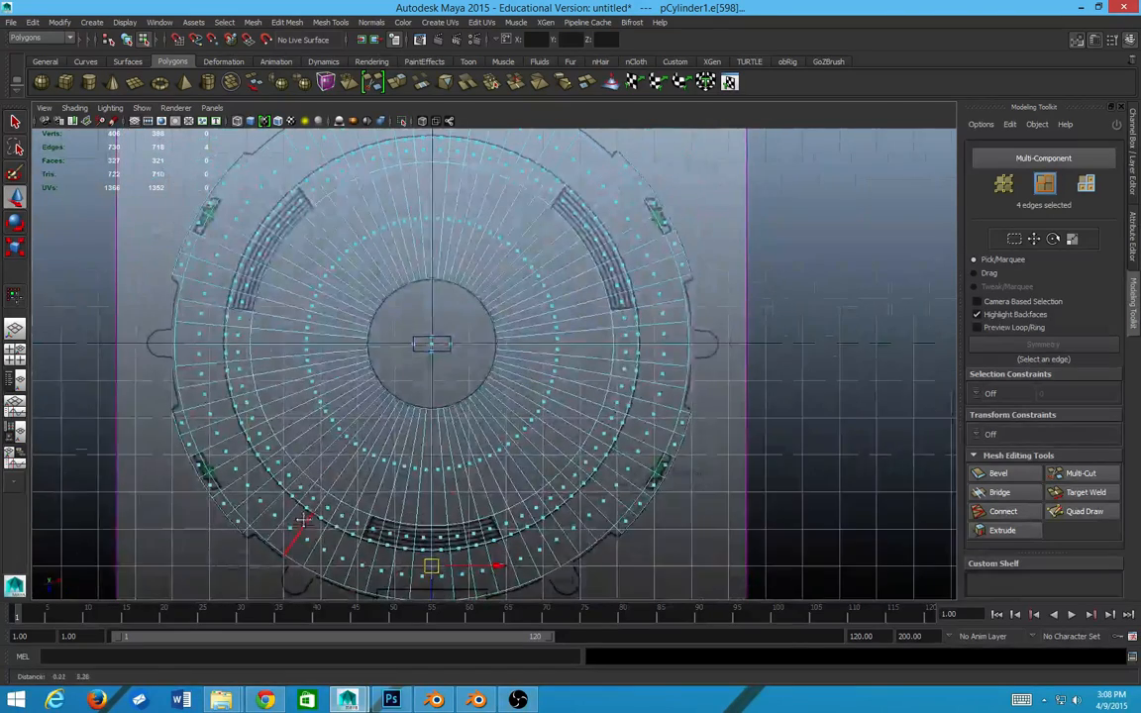
{"action": "left_click", "coordinate": [173, 339], "text": "shift"}
{"action": "left_click", "coordinate": [173, 323], "text": "shift"}
{"action": "middle_click_drag", "start_coordinate": [240, 314], "coordinate": [226, 496], "text": "alt"}
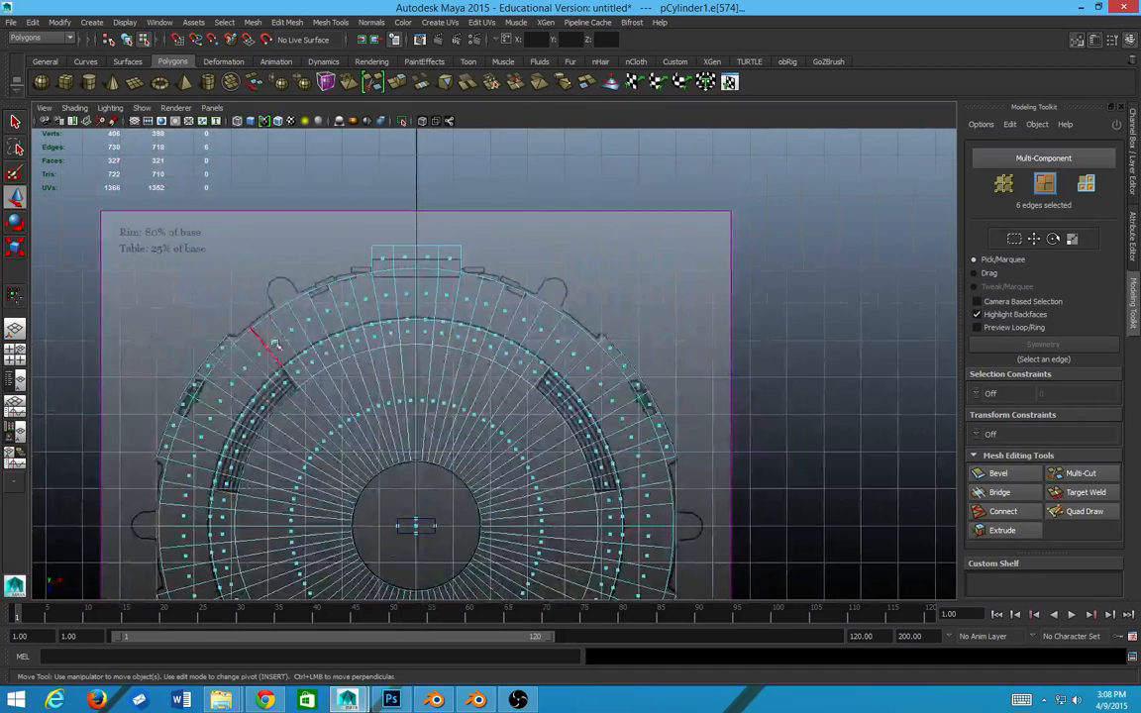
{"action": "left_click", "coordinate": [283, 308], "text": "shift"}
{"action": "left_click", "coordinate": [291, 302], "text": "shift"}
- Add the two outer rim edges at the upper-right cowl and the two at the middle-right cowl of the plan to the selection
{"action": "middle_click_drag", "start_coordinate": [441, 387], "coordinate": [325, 386], "text": "alt"}
{"action": "left_click", "coordinate": [420, 296], "text": "shift"}
{"action": "left_click", "coordinate": [438, 307], "text": "shift"}
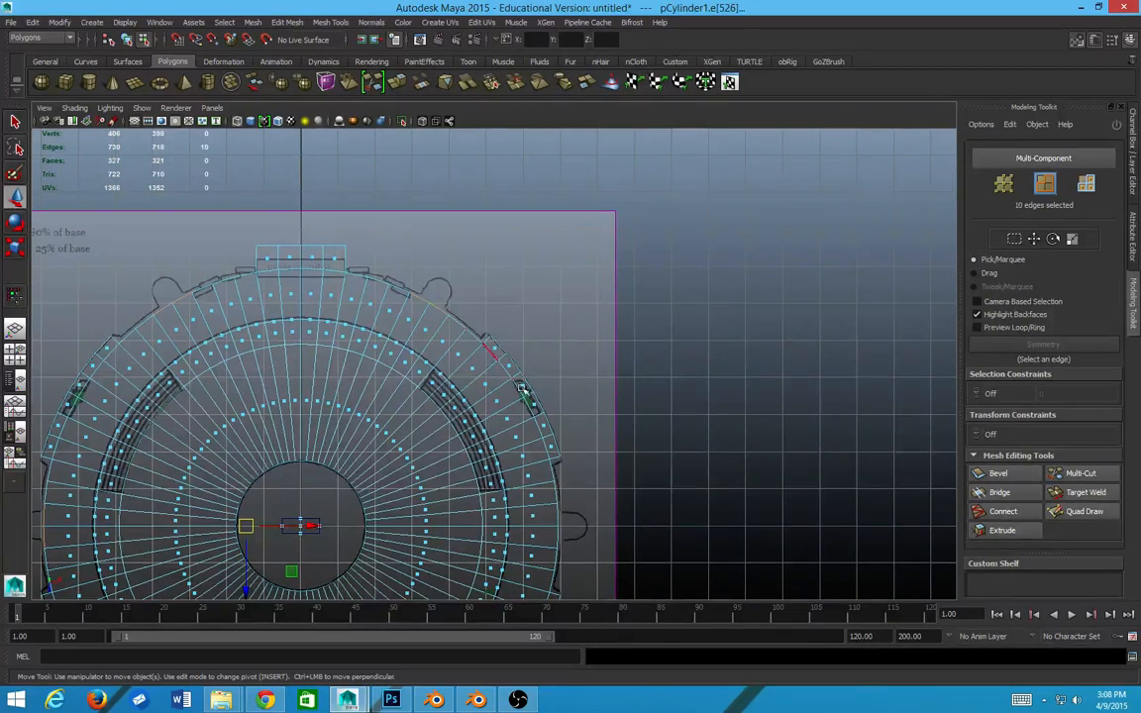
{"action": "middle_click_drag", "start_coordinate": [561, 449], "coordinate": [523, 326], "text": "alt"}
{"action": "left_click", "coordinate": [522, 396], "text": "shift"}
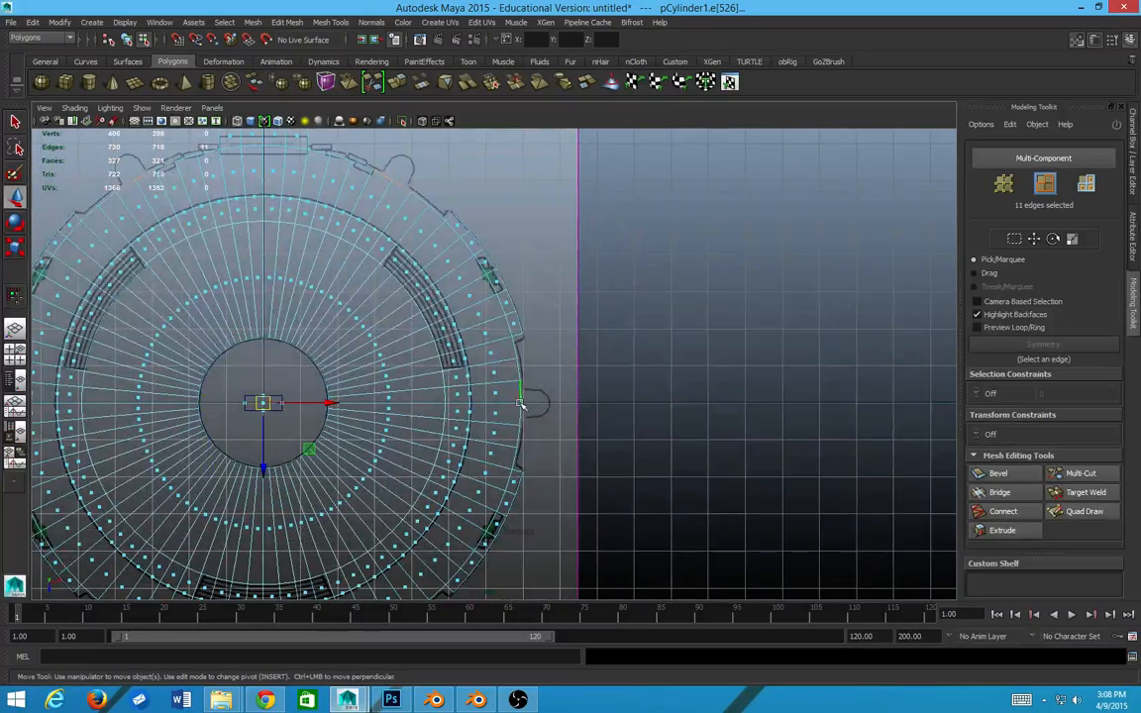
{"action": "left_click", "coordinate": [522, 417], "text": "shift"}
- Compare the selected rim edges with the cowl outlines on the reference plan, especially the labelled cowl beside the elevator
{"action": "middle_click_drag", "start_coordinate": [288, 534], "coordinate": [409, 372], "text": "alt"}
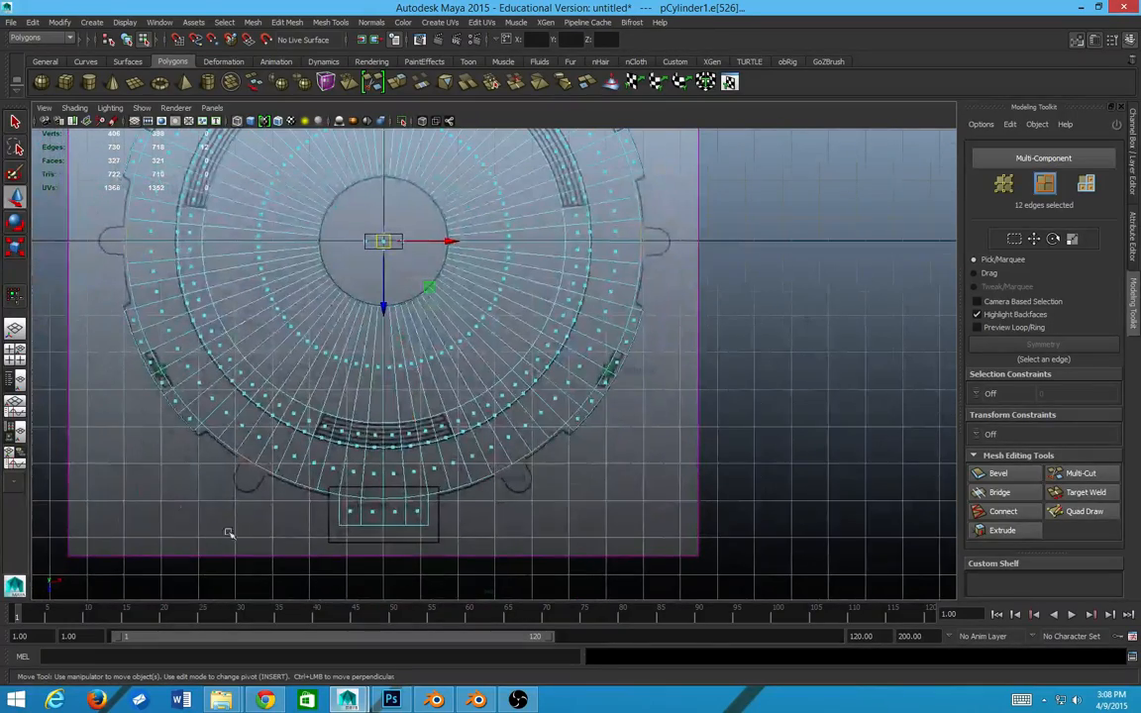
{"action": "middle_click_drag", "start_coordinate": [100, 397], "coordinate": [120, 455], "text": "alt"}
{"action": "scroll", "coordinate": [297, 382], "scroll_direction": "up", "scroll_amount": 1}
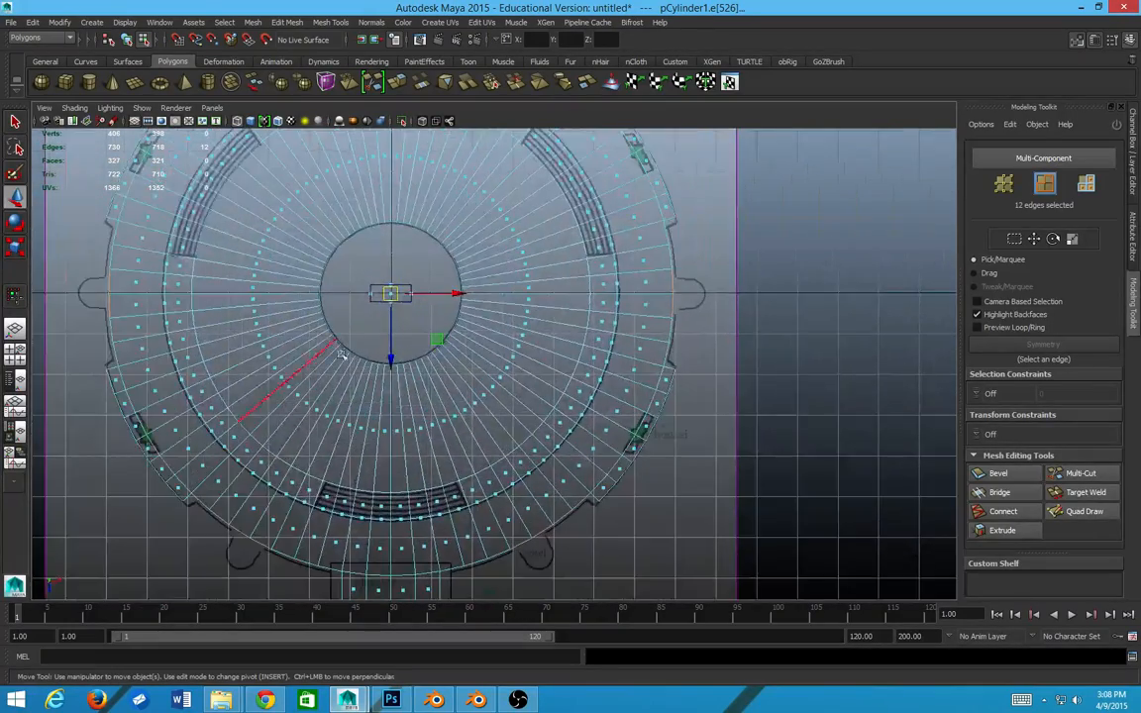
{"action": "middle_click_drag", "start_coordinate": [520, 347], "coordinate": [443, 222], "text": "alt"}
{"action": "scroll", "coordinate": [420, 459], "scroll_direction": "up", "scroll_amount": 8}
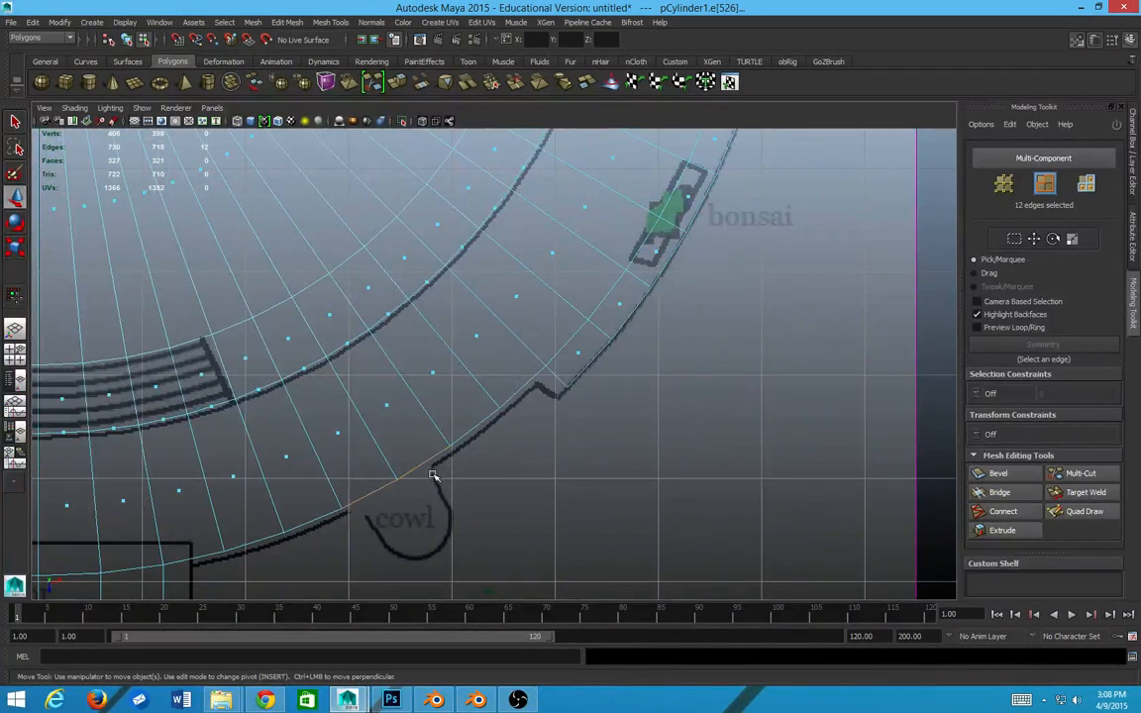
{"action": "scroll", "coordinate": [340, 401], "scroll_direction": "down", "scroll_amount": 10}
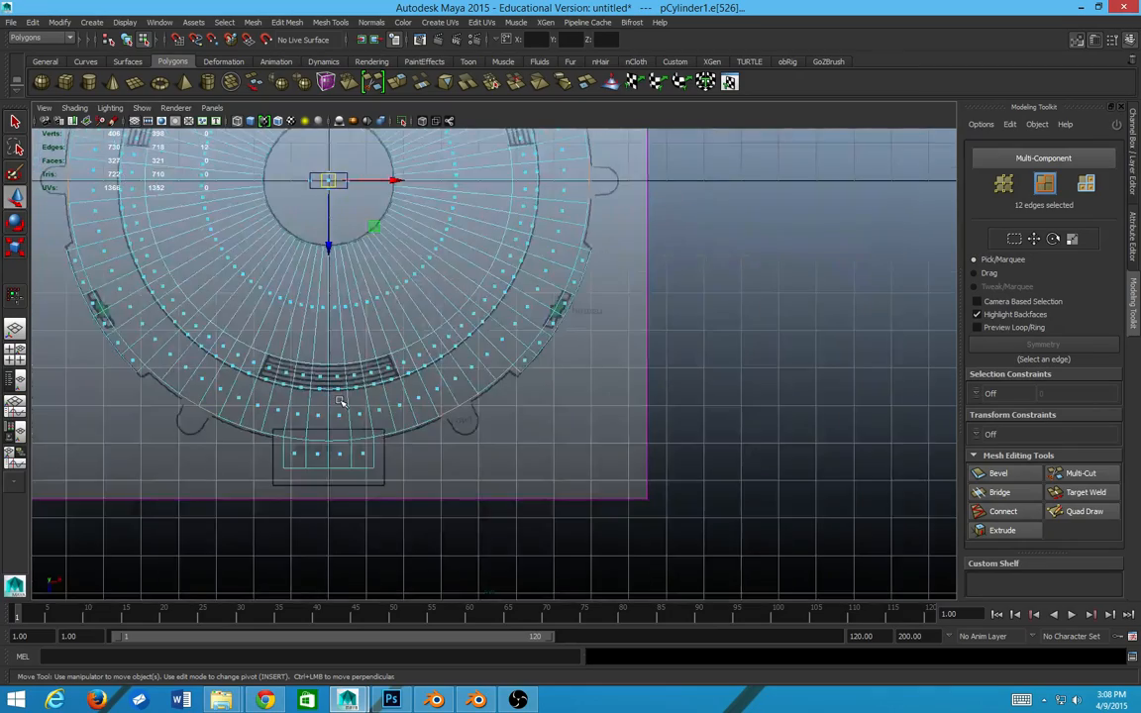
- Examine how the mesh's rim segments line up with the cowl openings around the elevator on the reference plan
{"action": "scroll", "coordinate": [340, 395], "scroll_direction": "up", "scroll_amount": 1}
{"action": "middle_click_drag", "start_coordinate": [341, 366], "coordinate": [295, 441], "text": "alt"}
{"action": "scroll", "coordinate": [295, 441], "scroll_direction": "up", "scroll_amount": 1}
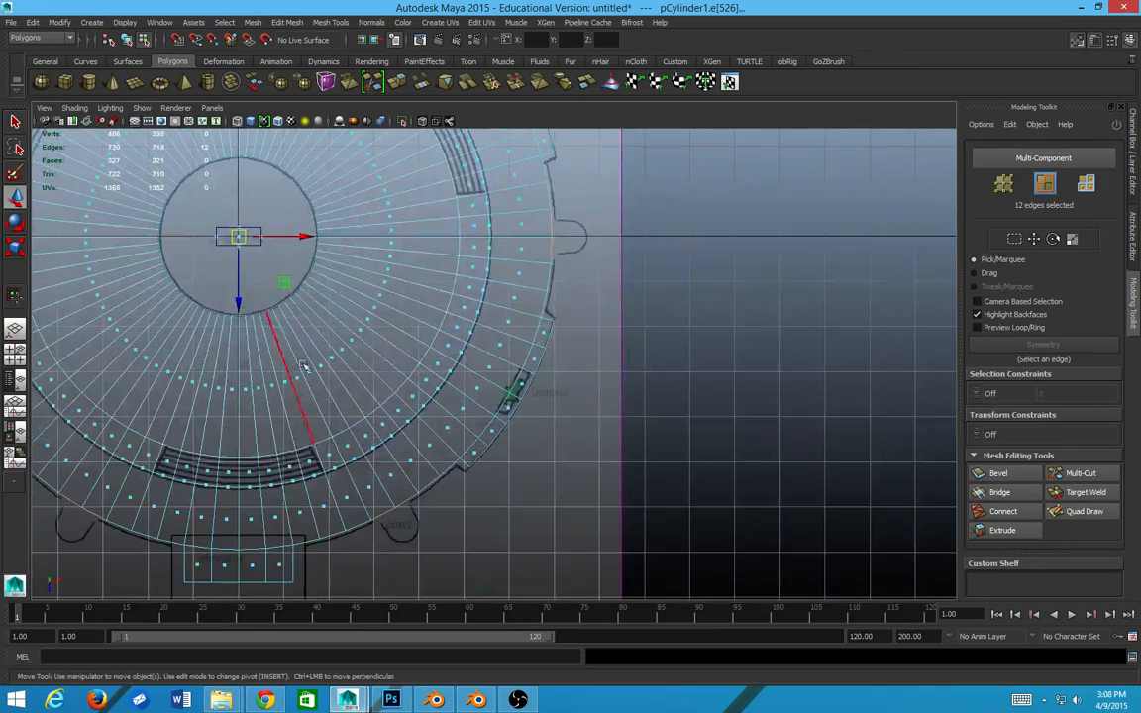
{"action": "middle_click_drag", "start_coordinate": [297, 359], "coordinate": [407, 296], "text": "alt"}
{"action": "scroll", "coordinate": [405, 290], "scroll_direction": "up", "scroll_amount": 1}
{"action": "middle_click_drag", "start_coordinate": [312, 296], "coordinate": [366, 336], "text": "alt"}
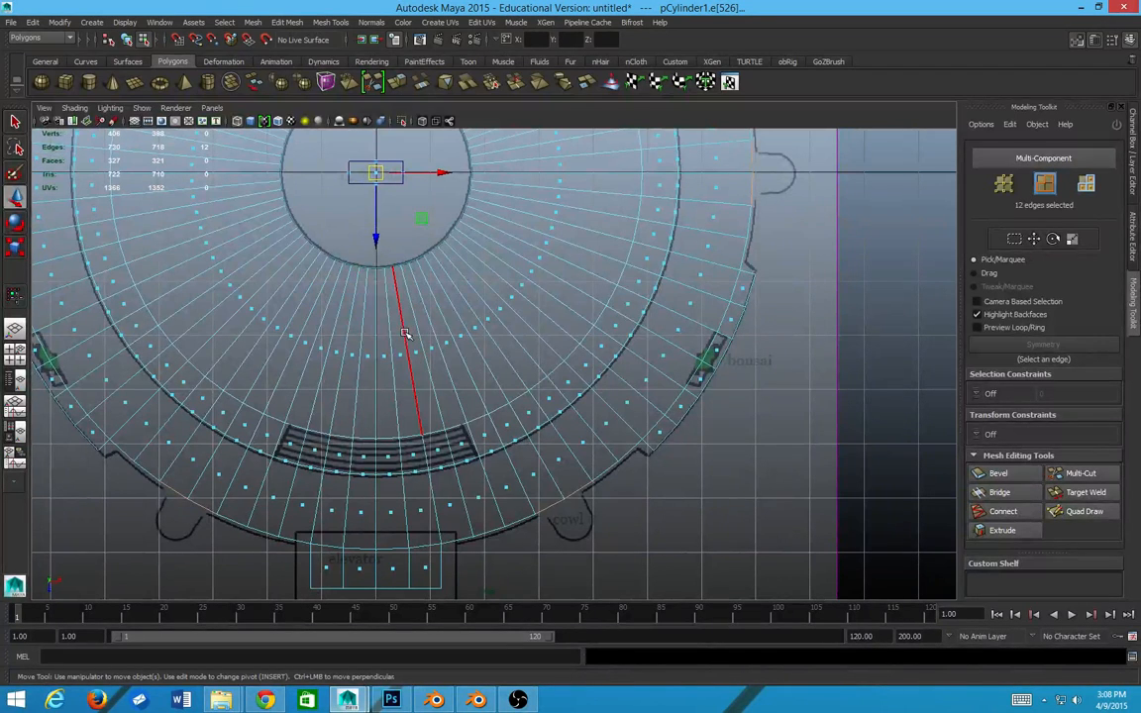
{"action": "scroll", "coordinate": [346, 149], "scroll_direction": "up", "scroll_amount": 1}
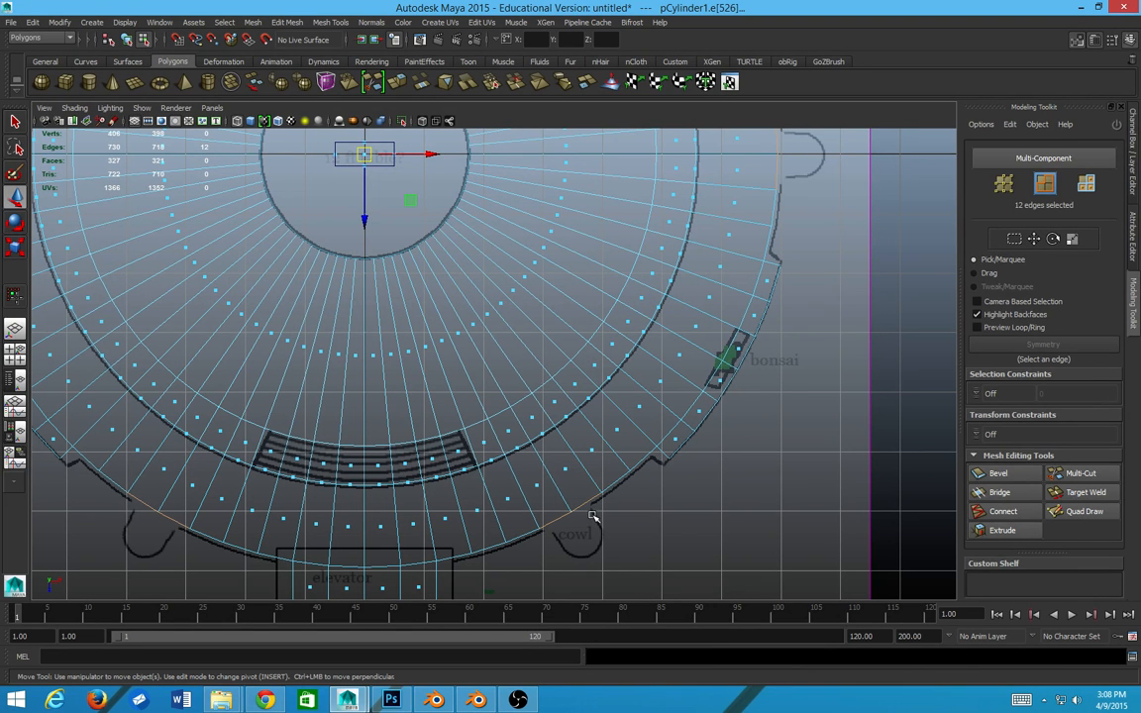
{"action": "scroll", "coordinate": [583, 548], "scroll_direction": "down", "scroll_amount": 2}
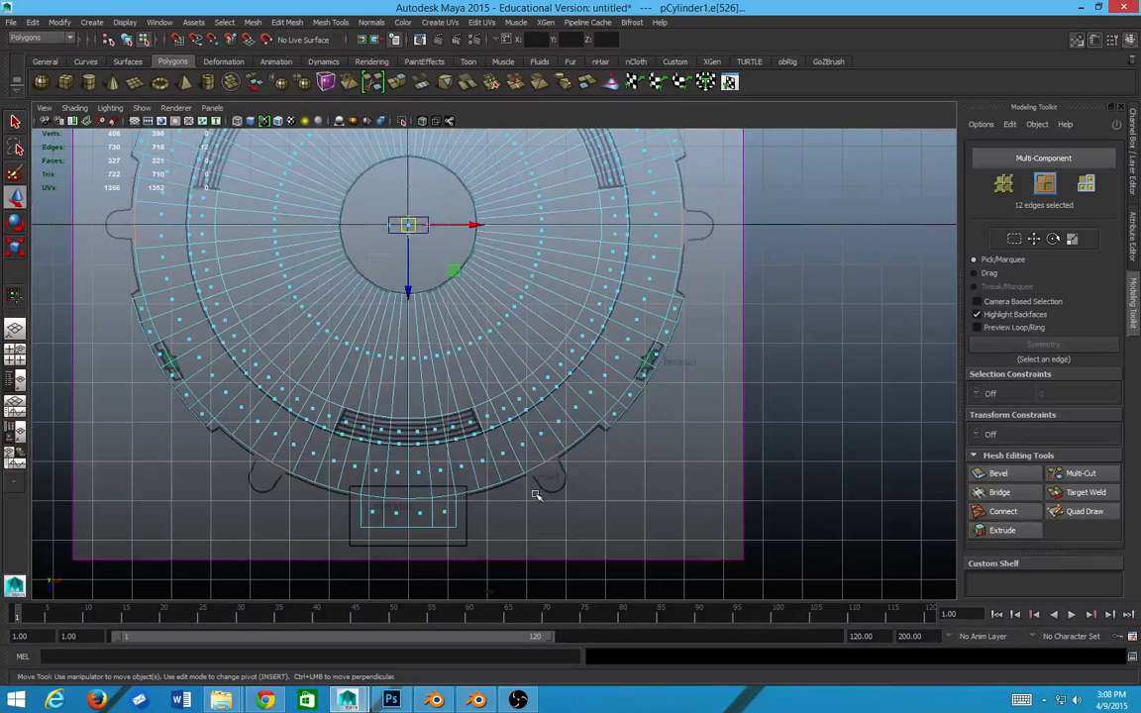
{"action": "scroll", "coordinate": [485, 364], "scroll_direction": "up", "scroll_amount": 2}
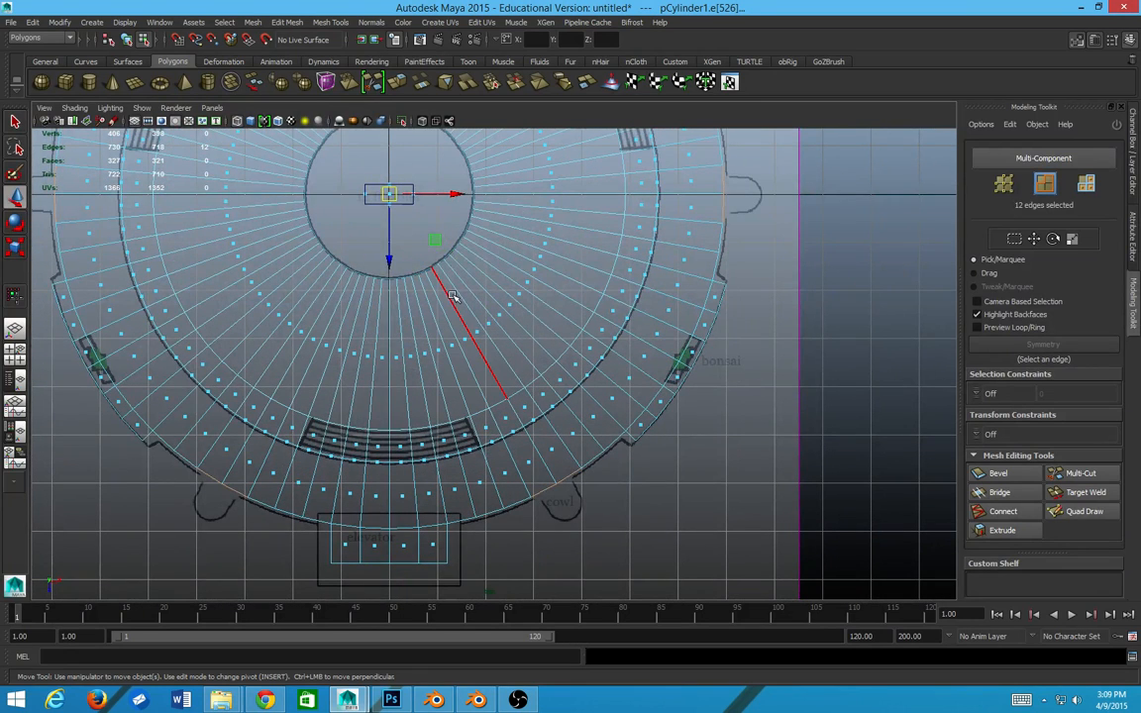
- Select all edges of the circular structure and scale them up uniformly from the centre
{"action": "right_click_drag", "start_coordinate": [452, 296], "coordinate": [451, 325]}
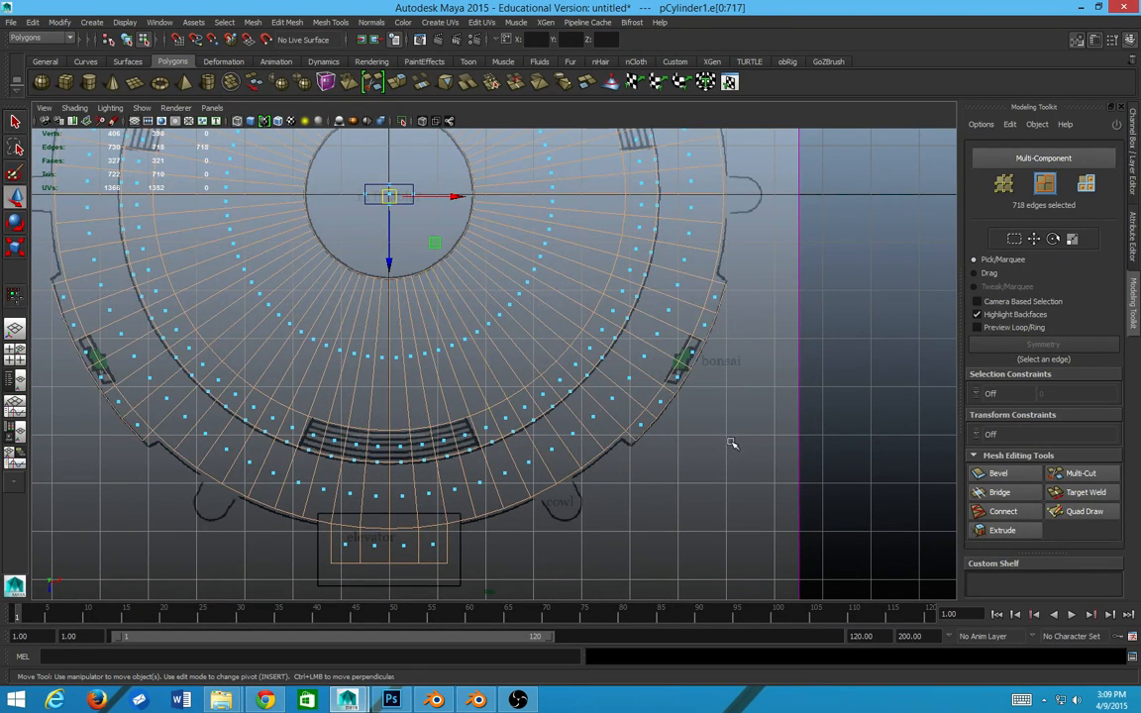
{"action": "key", "text": "e"}
{"action": "key", "text": "r"}
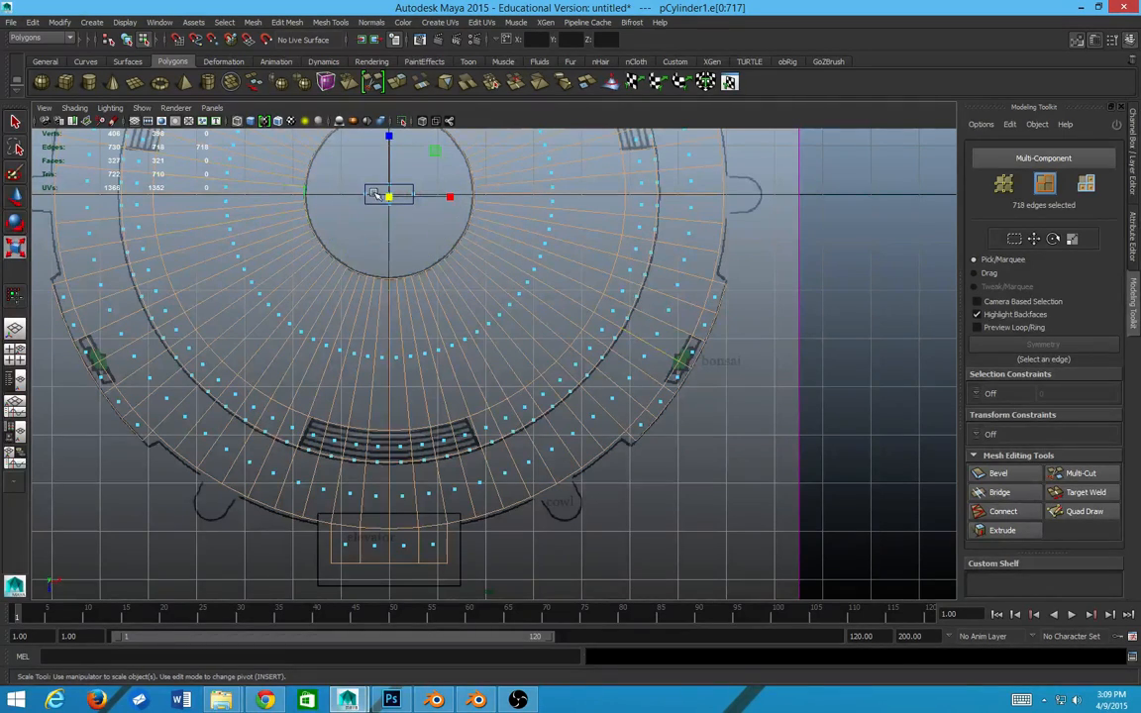
{"action": "left_click_drag", "start_coordinate": [390, 196], "coordinate": [458, 203]}
{"action": "key", "text": "ctrl+z"}
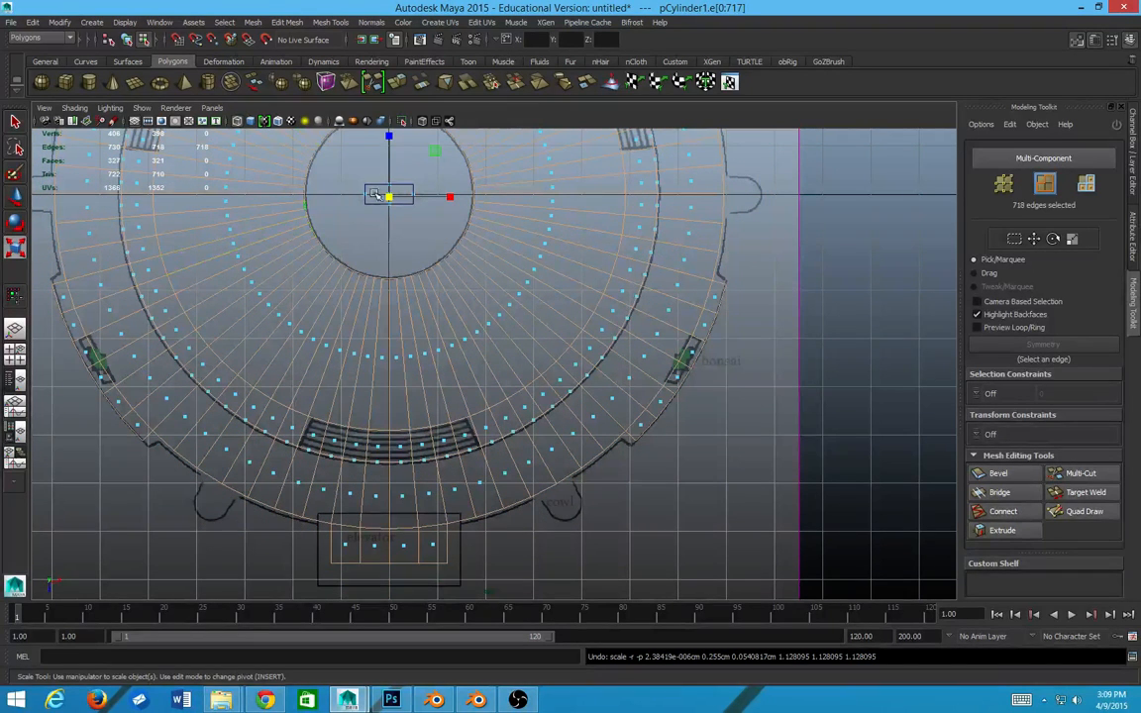
{"action": "left_click_drag", "start_coordinate": [389, 197], "coordinate": [443, 202]}
{"action": "left_click_drag", "start_coordinate": [445, 201], "coordinate": [538, 201]}
{"action": "scroll", "coordinate": [443, 272], "scroll_direction": "down", "scroll_amount": 3}
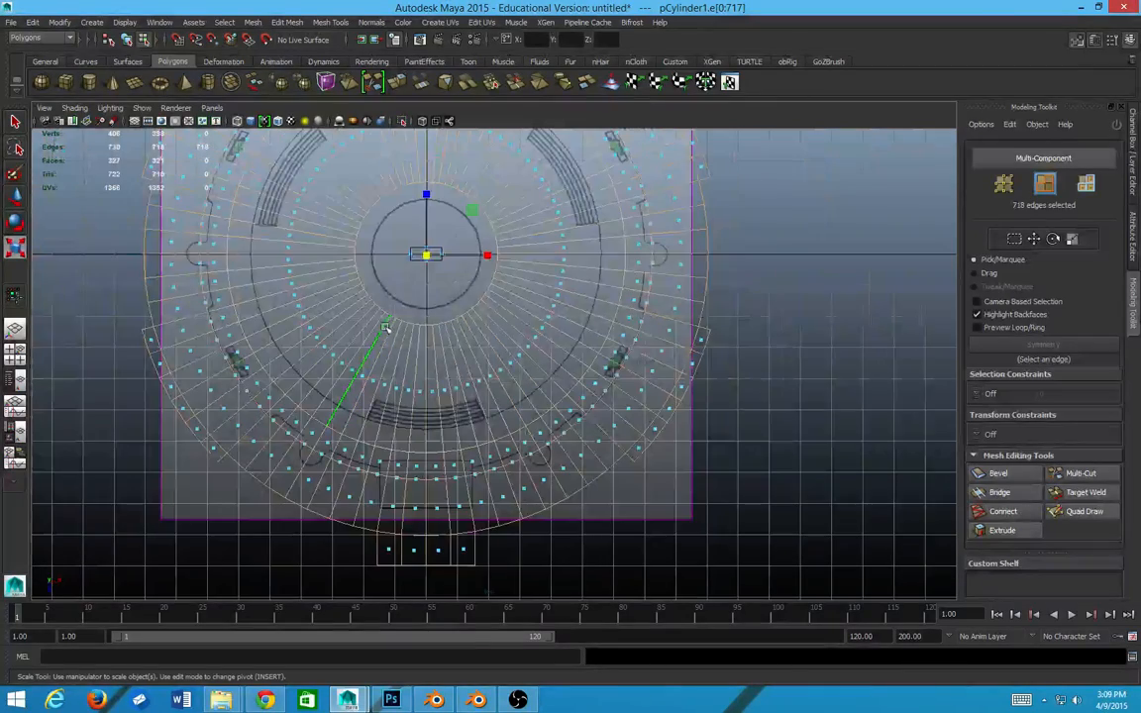
- Select imagePlane1 and scale it up uniformly to about 2.156 so the plan matches the enlarged mesh in the top view
{"action": "left_click", "coordinate": [22, 384]}
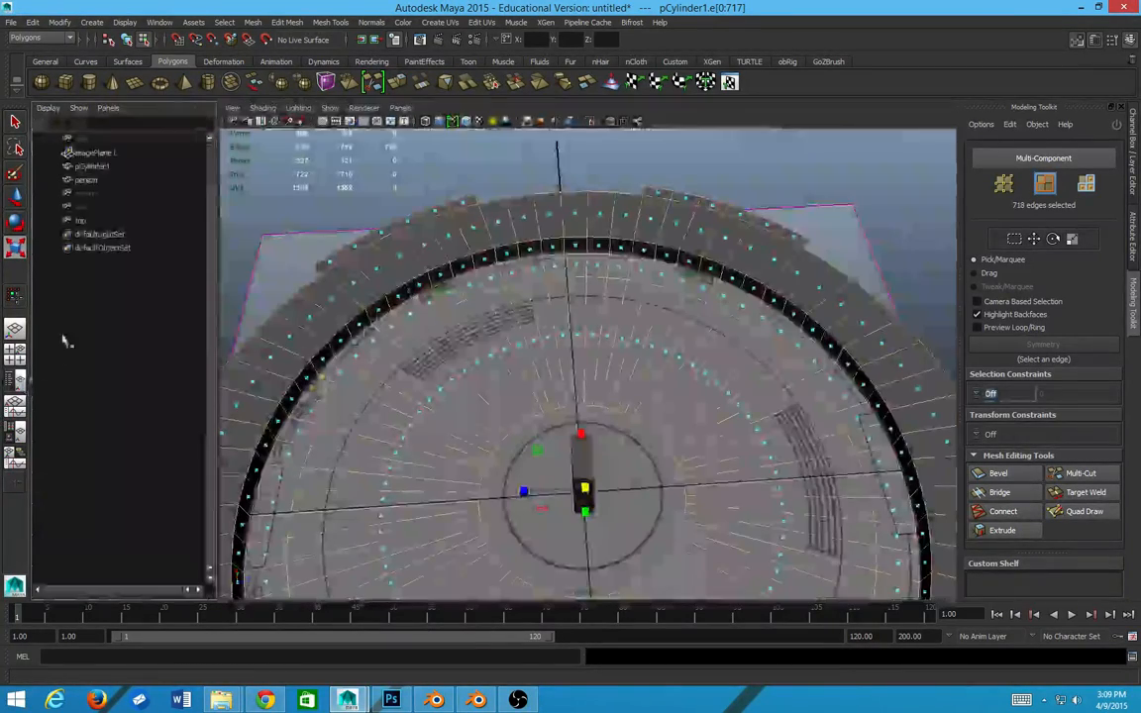
{"action": "left_click", "coordinate": [82, 152]}
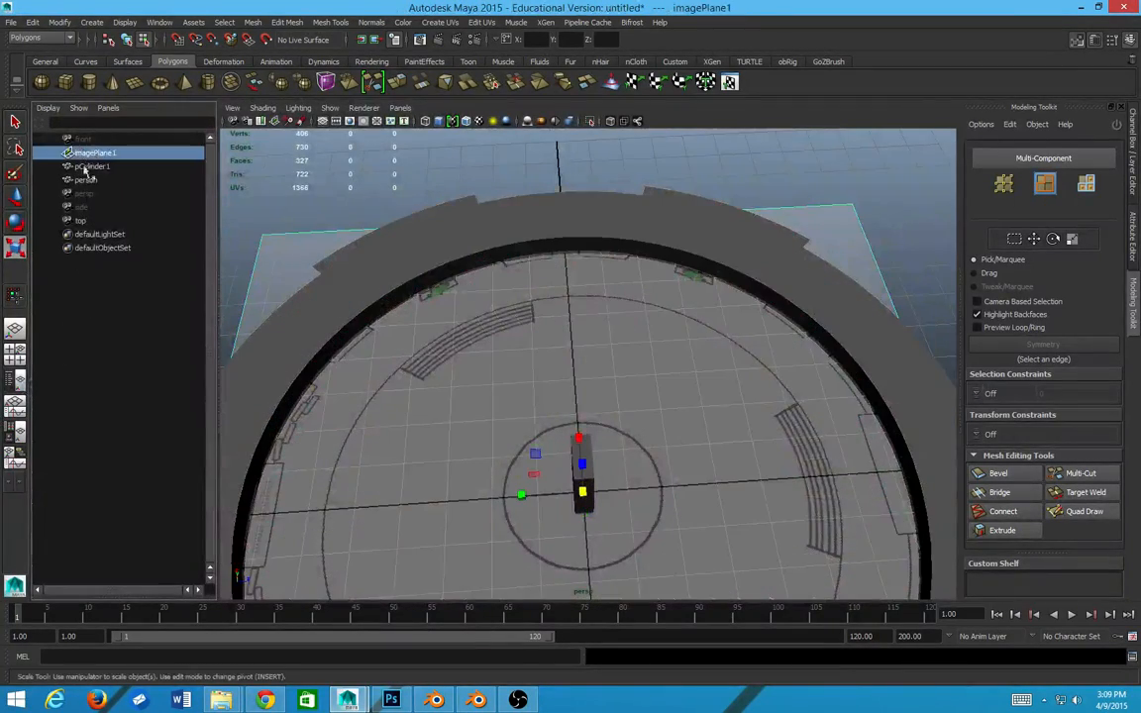
{"action": "left_click", "coordinate": [20, 363]}
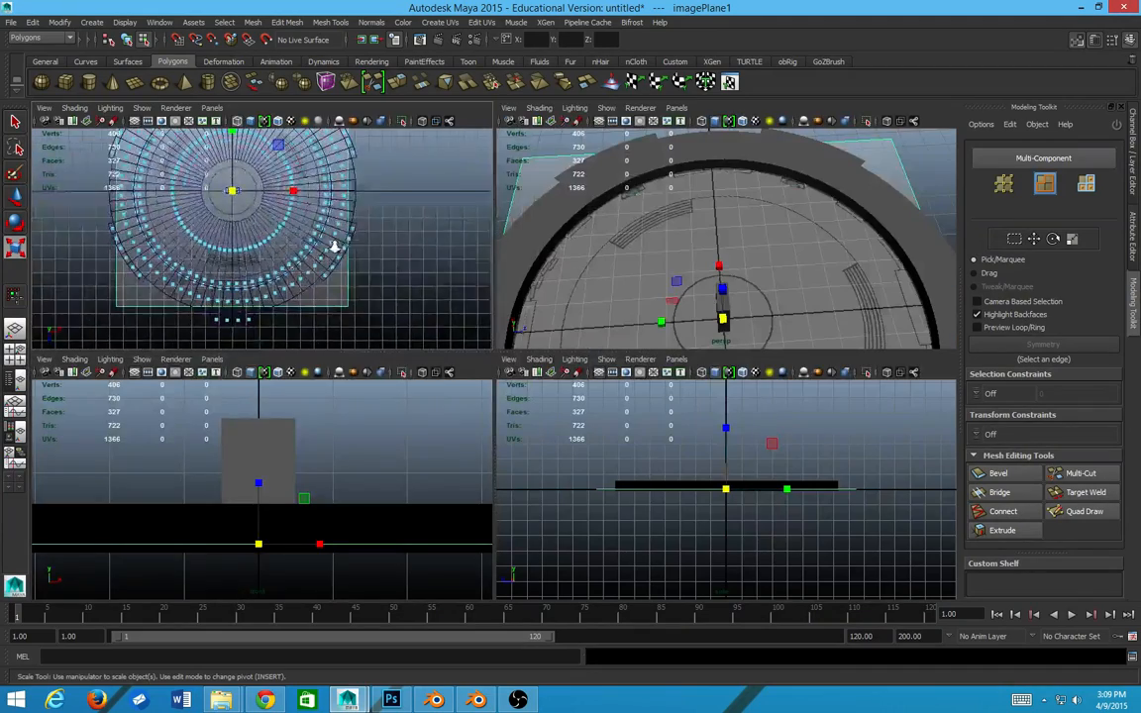
{"action": "key", "text": "space"}
{"action": "scroll", "coordinate": [425, 273], "scroll_direction": "down", "scroll_amount": 2}
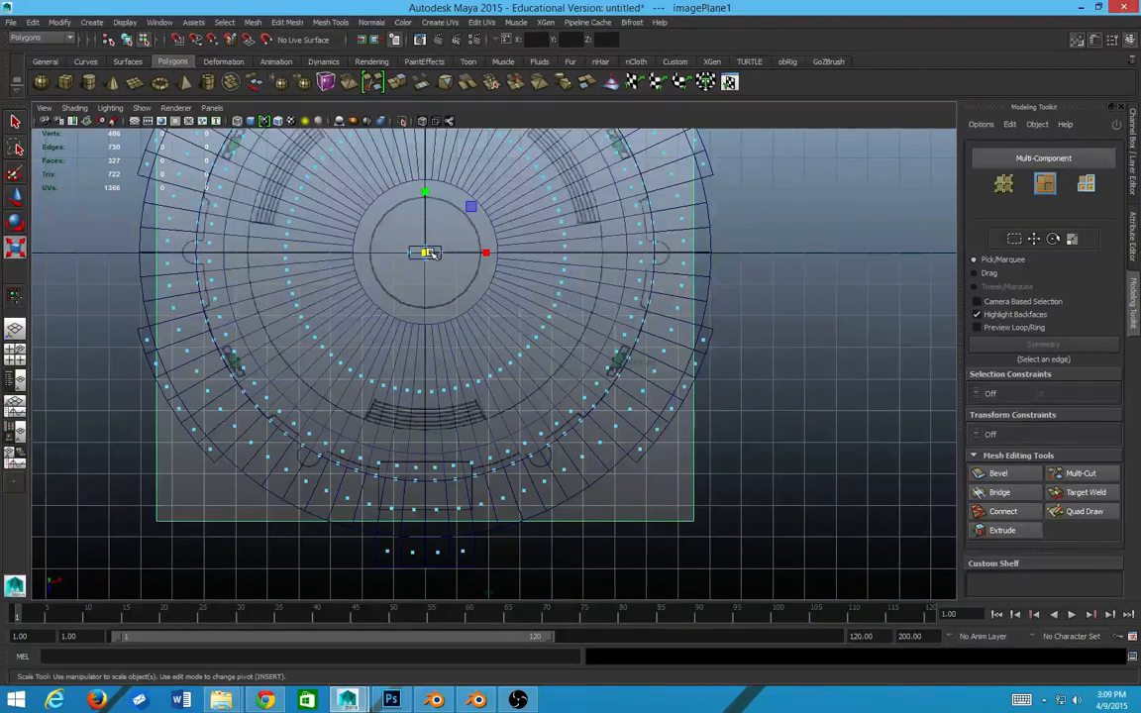
{"action": "left_click_drag", "start_coordinate": [428, 253], "coordinate": [536, 250]}
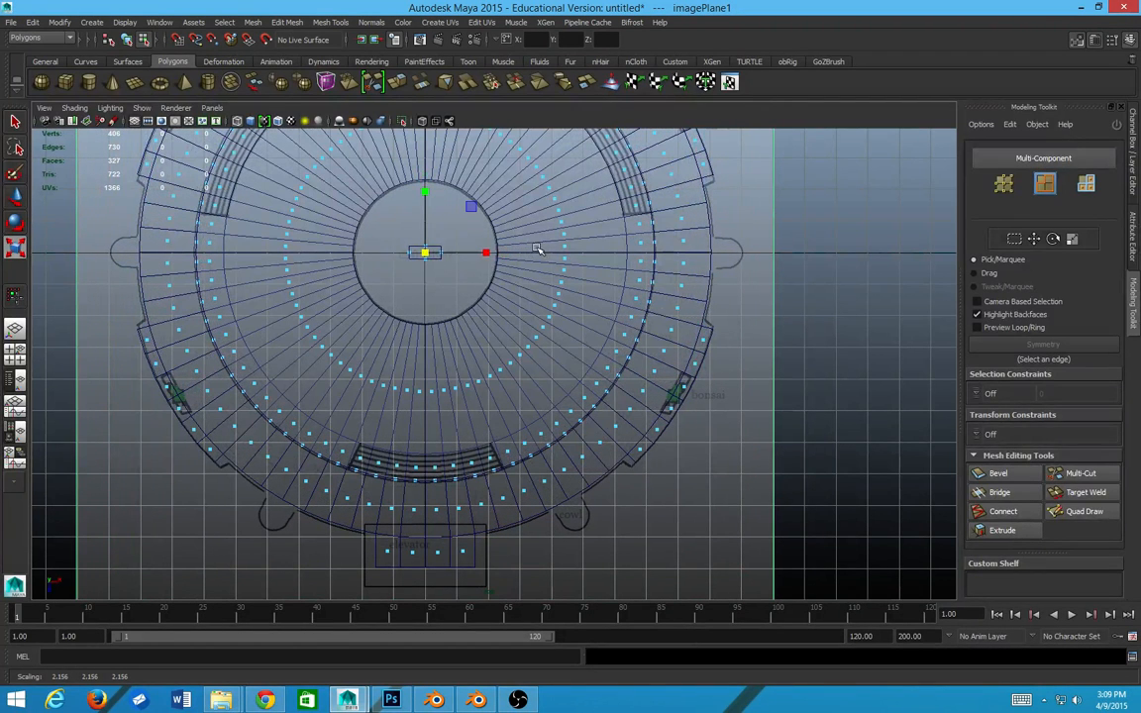
- In edge mode, select the two outer rim edges at each cowl flanking the elevator on the enlarged mesh
{"action": "right_click_drag", "start_coordinate": [496, 392], "coordinate": [496, 326]}
{"action": "left_click", "coordinate": [572, 501]}
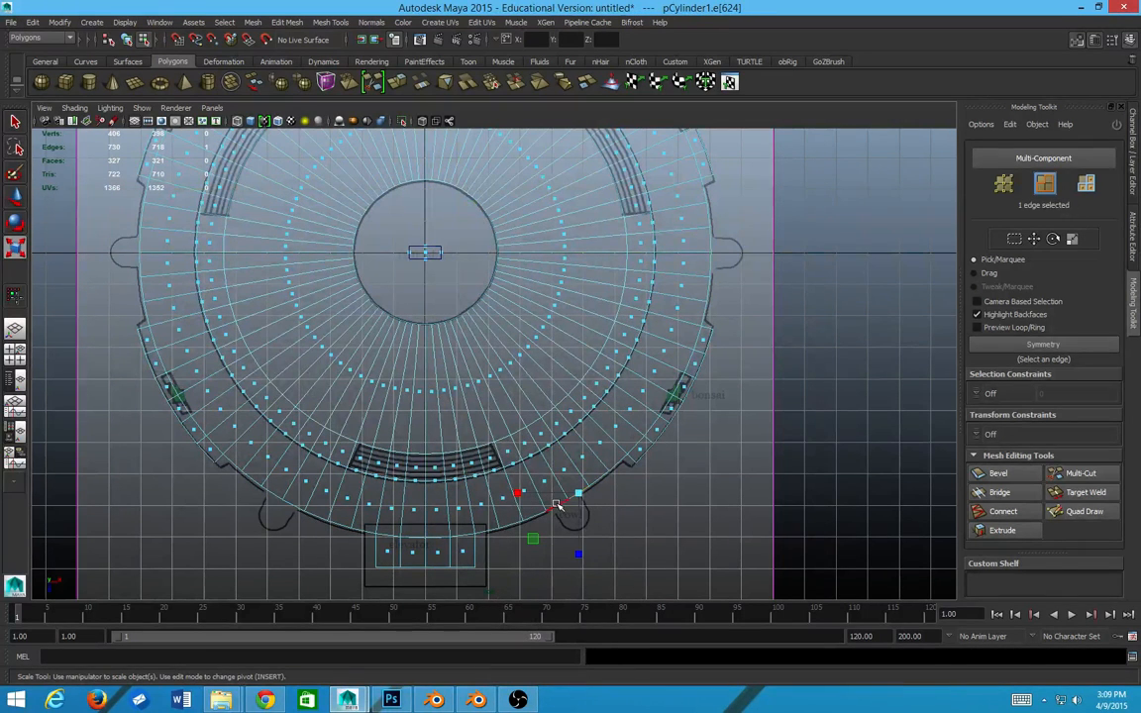
{"action": "left_click", "coordinate": [558, 505], "text": "shift"}
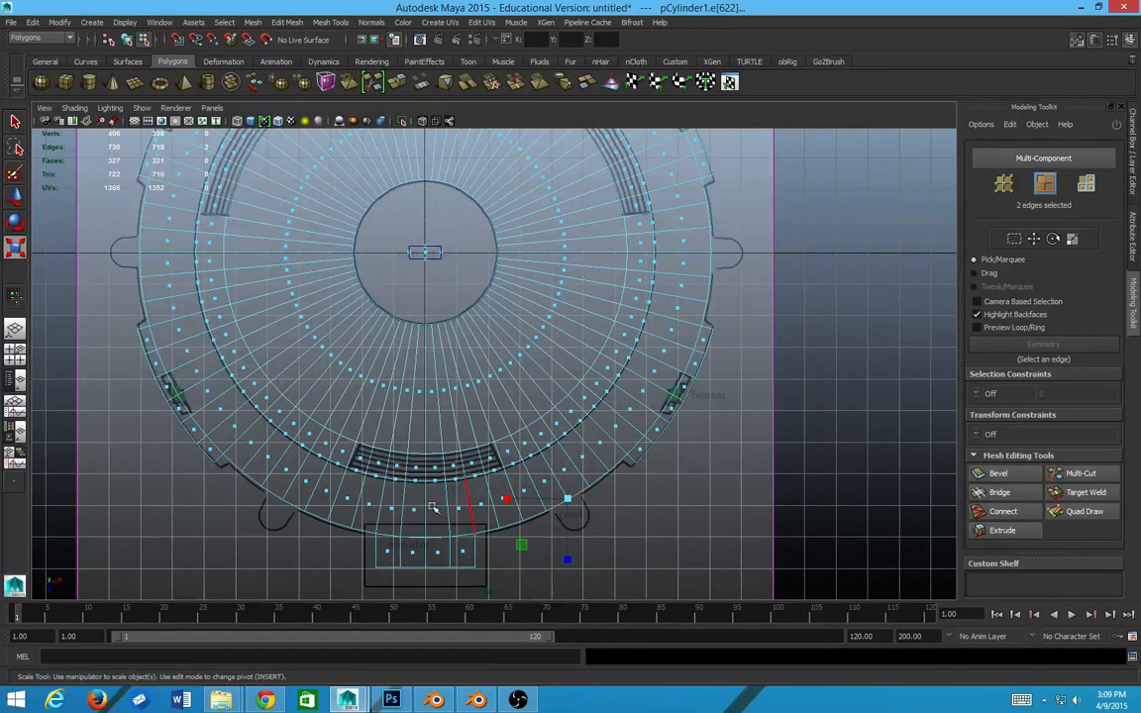
{"action": "left_click", "coordinate": [288, 502], "text": "shift"}
{"action": "left_click", "coordinate": [277, 493], "text": "shift"}
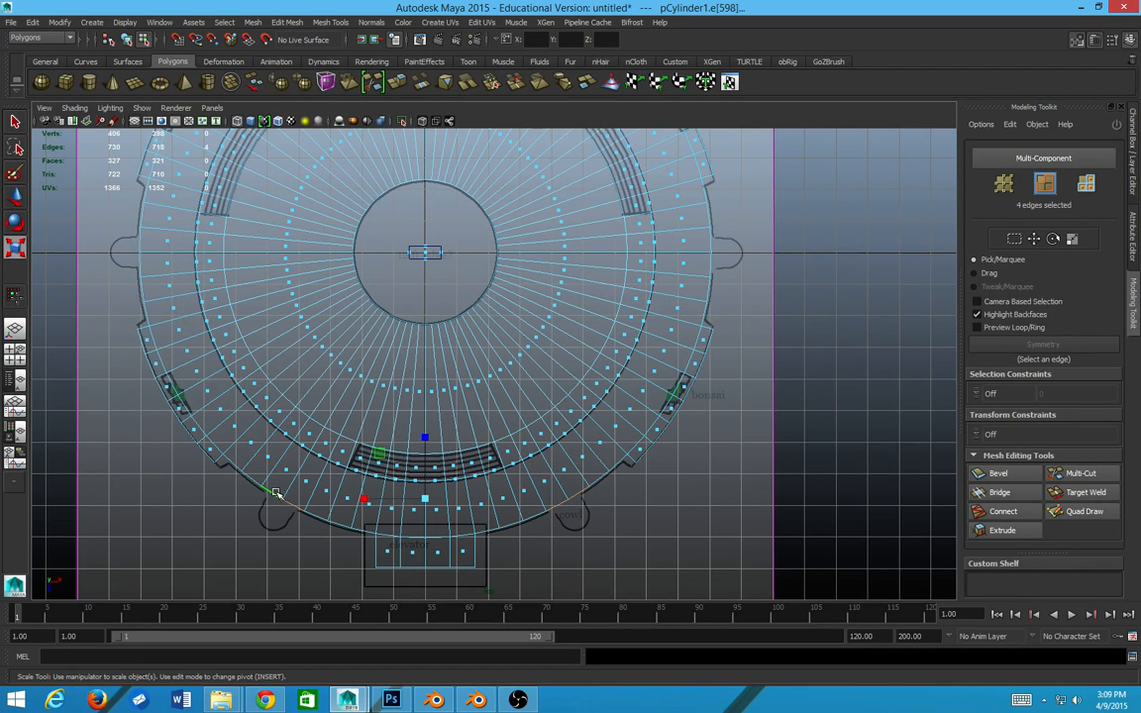
- Add the two outer rim edges at the middle-left cowl and the two at the upper-left cowl to the selection
{"action": "left_click", "coordinate": [139, 261], "text": "shift"}
{"action": "left_click", "coordinate": [138, 241], "text": "shift"}
{"action": "middle_click_drag", "start_coordinate": [182, 323], "coordinate": [157, 492], "text": "alt"}
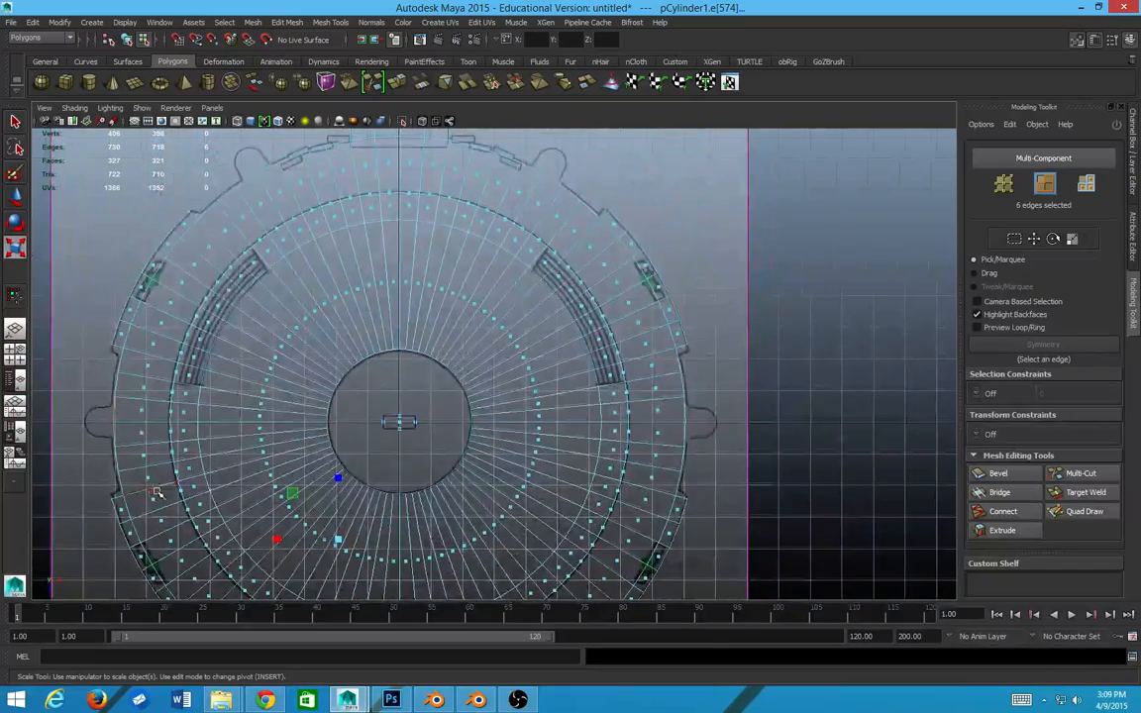
{"action": "left_click", "coordinate": [252, 178], "text": "shift"}
{"action": "left_click", "coordinate": [266, 169], "text": "shift"}
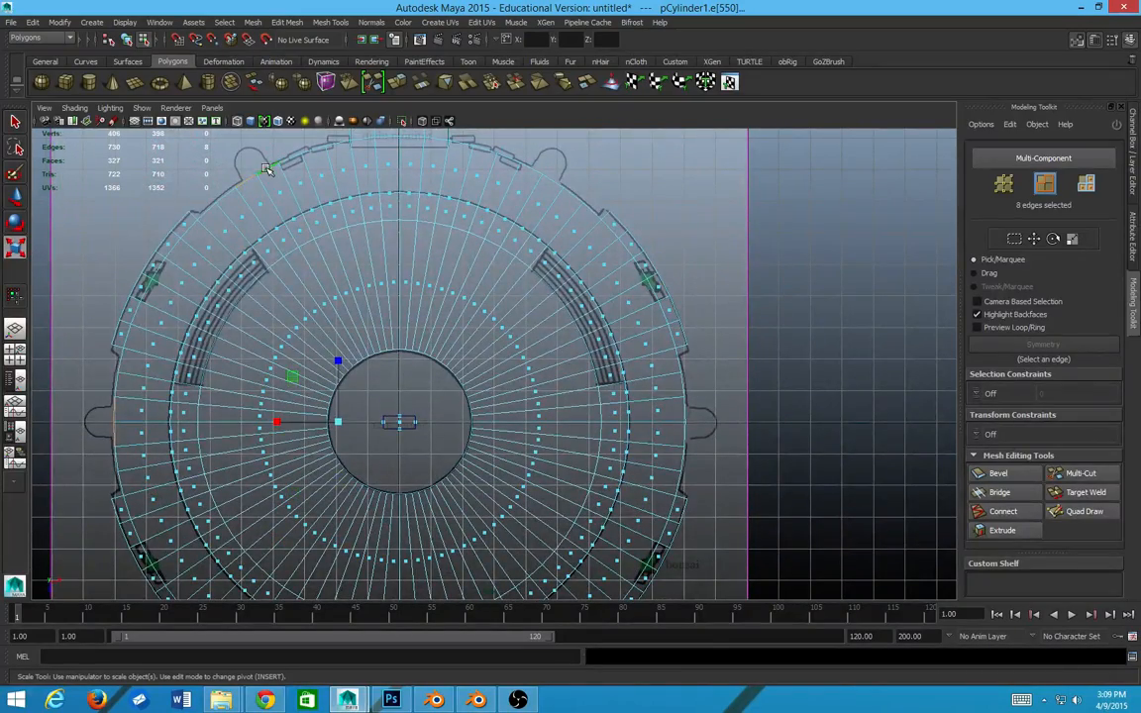
- Add the two outer rim edges at the upper-right cowl and the two at the middle-right cowl to the selection
{"action": "middle_click_drag", "start_coordinate": [458, 292], "coordinate": [420, 395], "text": "alt"}
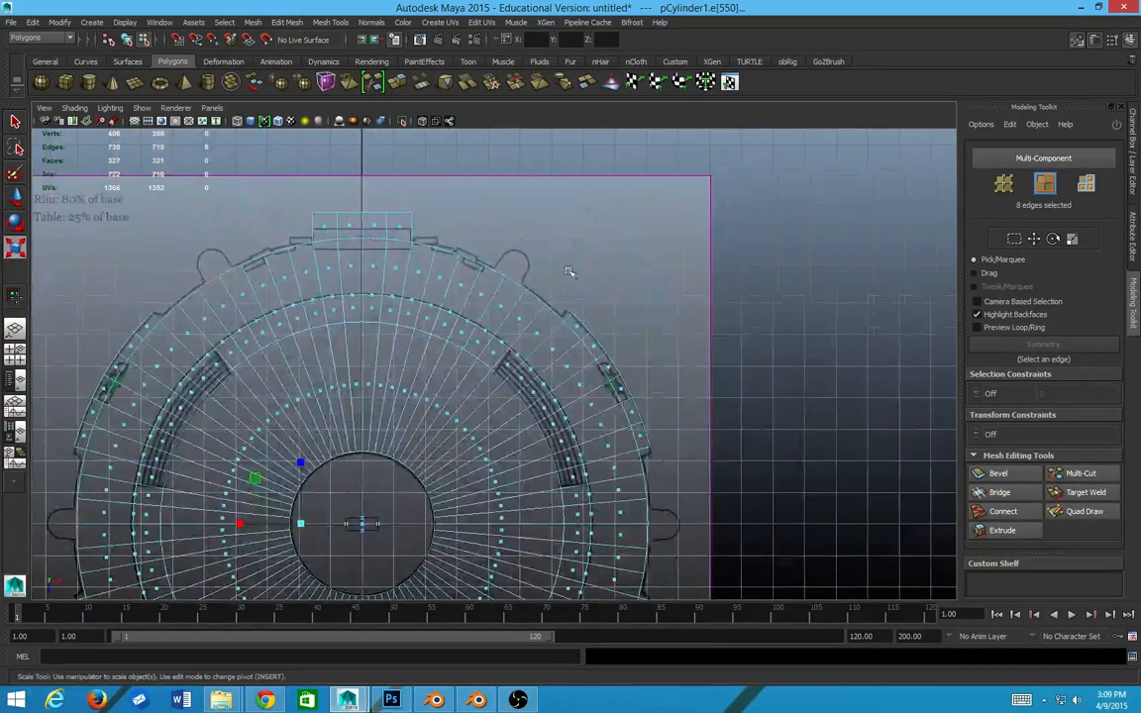
{"action": "left_click", "coordinate": [488, 273], "text": "shift"}
{"action": "left_click", "coordinate": [464, 257], "text": "shift"}
{"action": "middle_click_drag", "start_coordinate": [661, 519], "coordinate": [498, 417], "text": "alt"}
{"action": "left_click", "coordinate": [487, 412], "text": "shift"}
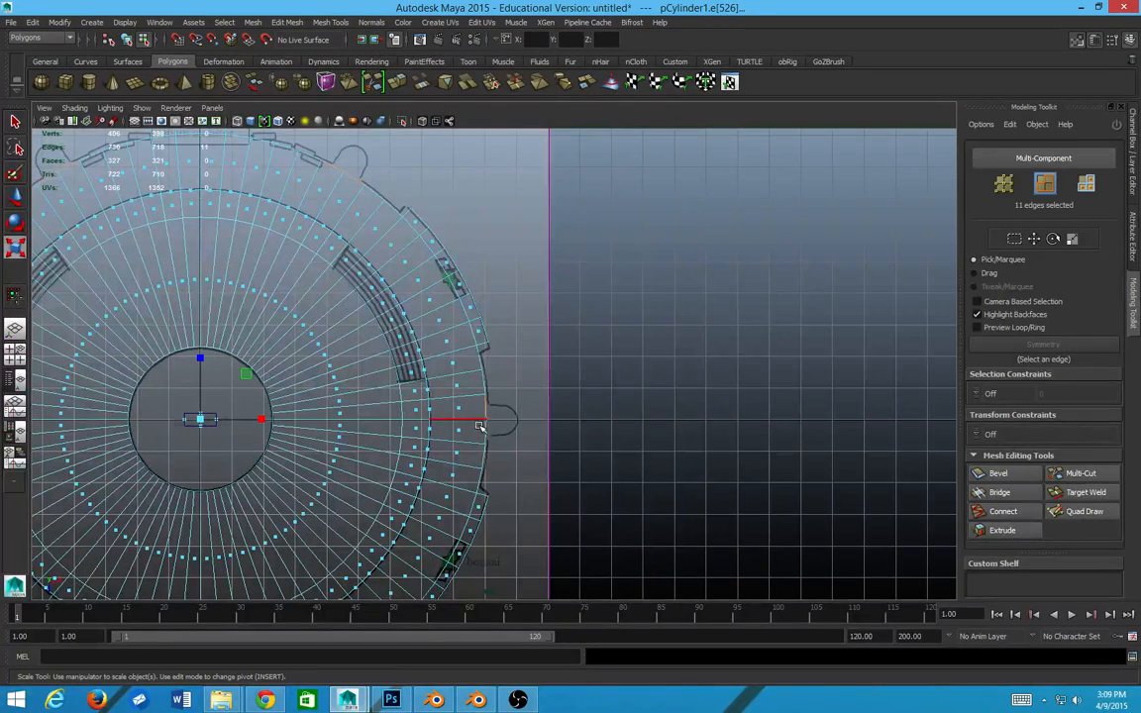
{"action": "left_click", "coordinate": [485, 430], "text": "shift"}
- Extrude the selected rim edges and scale them outward from the centre to the ends of the six cowl outlines
{"action": "scroll", "coordinate": [456, 436], "scroll_direction": "down", "scroll_amount": 2}
{"action": "middle_click_drag", "start_coordinate": [453, 432], "coordinate": [461, 261], "text": "alt"}
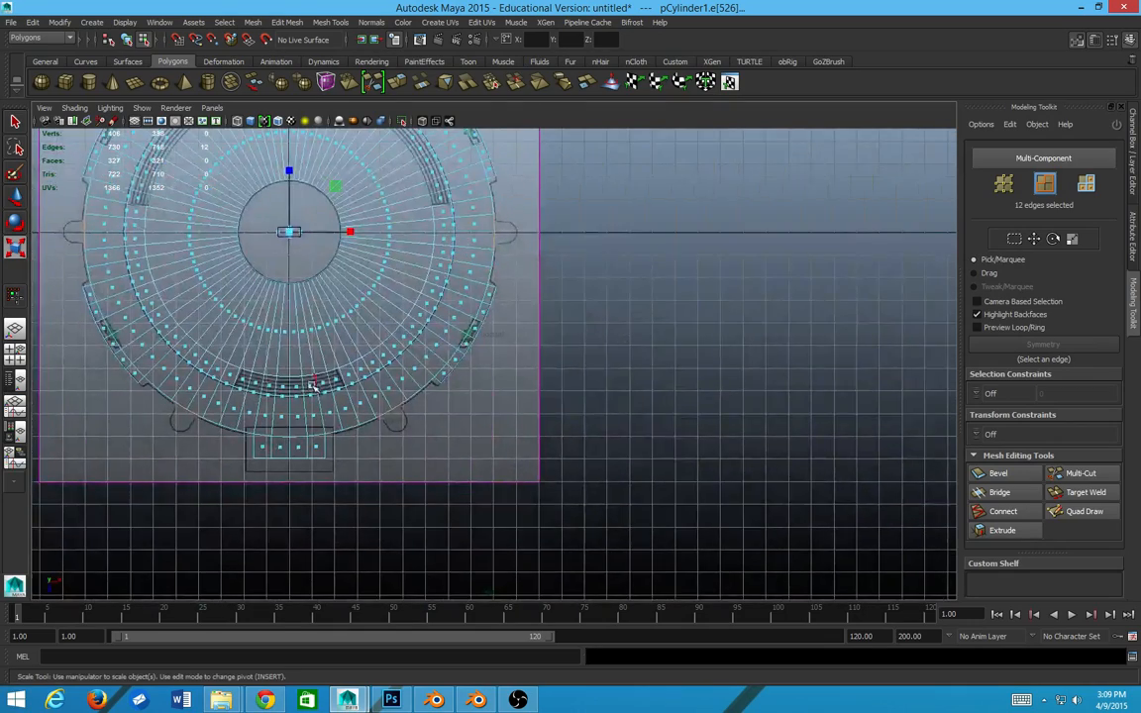
{"action": "scroll", "coordinate": [311, 384], "scroll_direction": "up", "scroll_amount": 1}
{"action": "middle_click_drag", "start_coordinate": [241, 339], "coordinate": [437, 405], "text": "alt"}
{"action": "scroll", "coordinate": [463, 397], "scroll_direction": "up", "scroll_amount": 3}
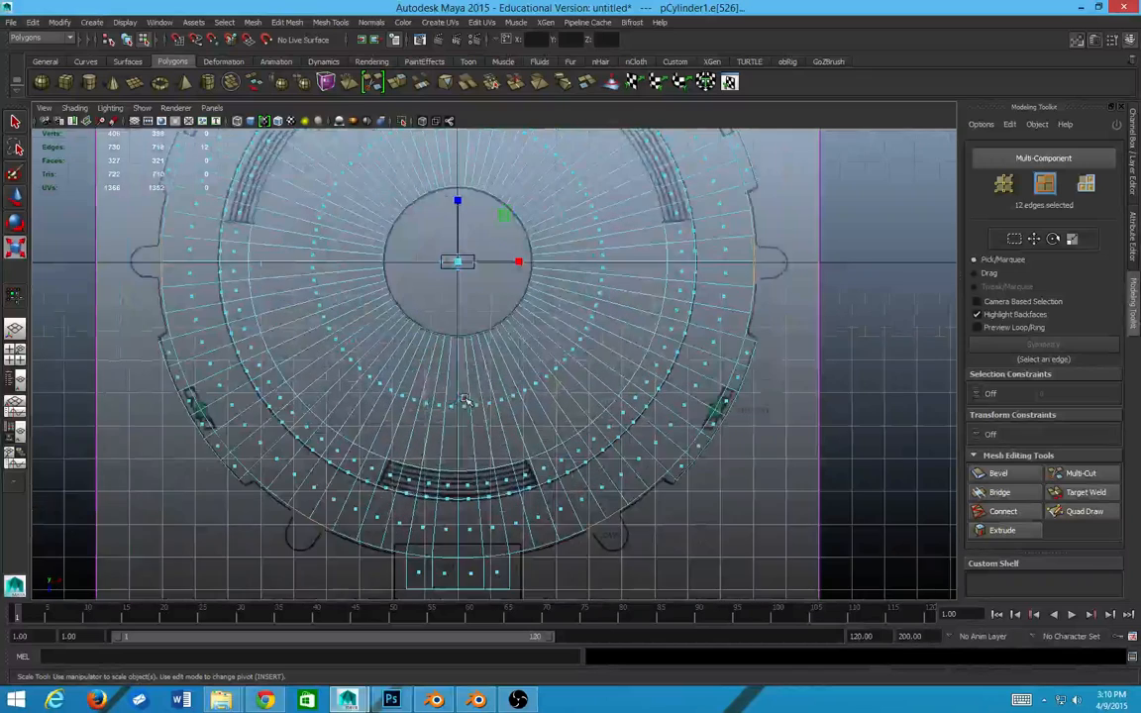
{"action": "scroll", "coordinate": [465, 399], "scroll_direction": "down", "scroll_amount": 1}
{"action": "right_click_drag", "start_coordinate": [420, 297], "coordinate": [320, 289], "text": "shift"}
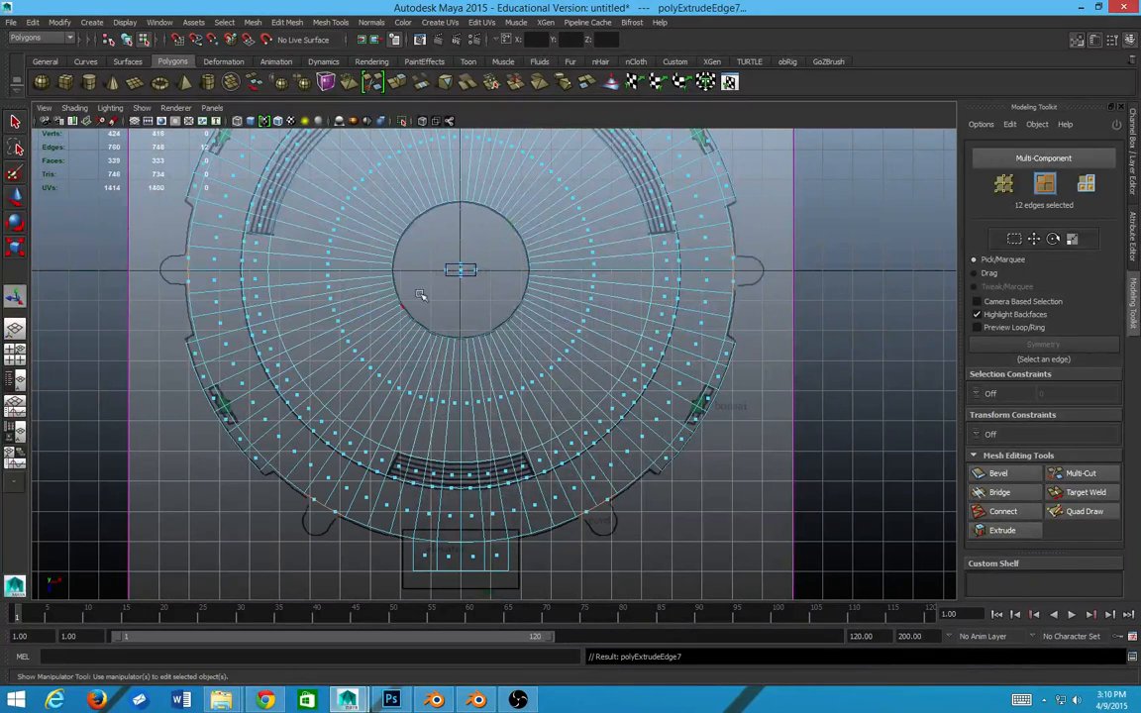
{"action": "key", "text": "r"}
{"action": "left_click_drag", "start_coordinate": [461, 272], "coordinate": [490, 290]}
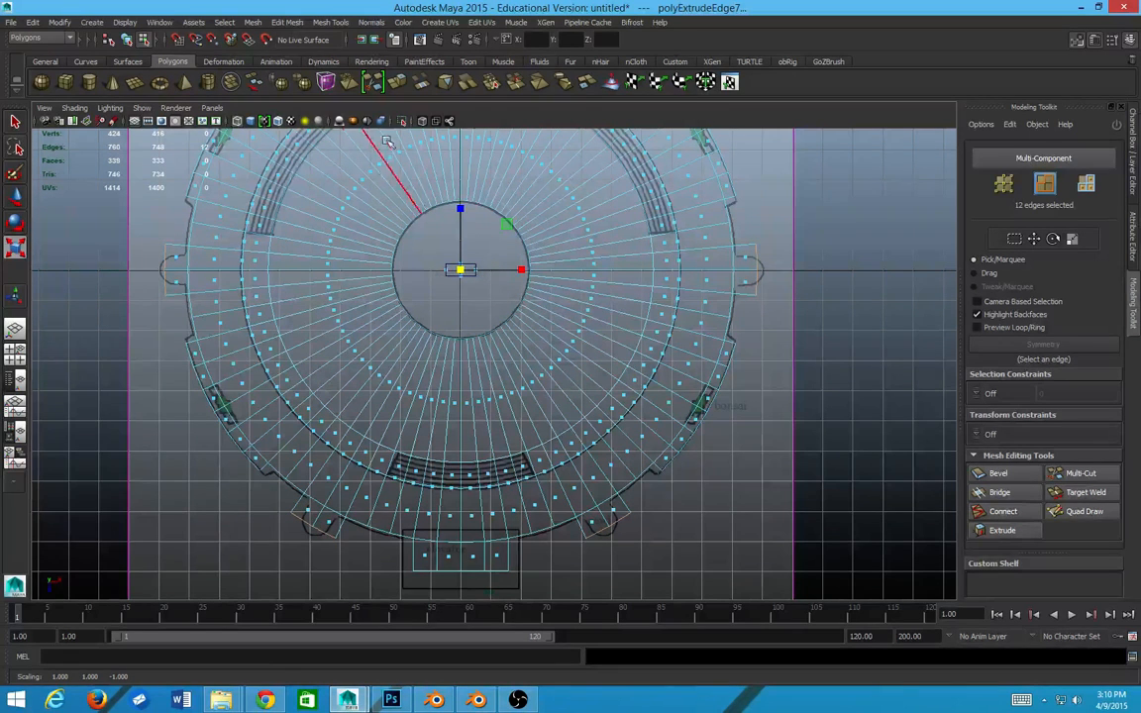
- Try scaling the extruded cowl edges with the Scale tool's axis set to Local, and undo the scale
{"action": "double_click", "coordinate": [15, 247]}
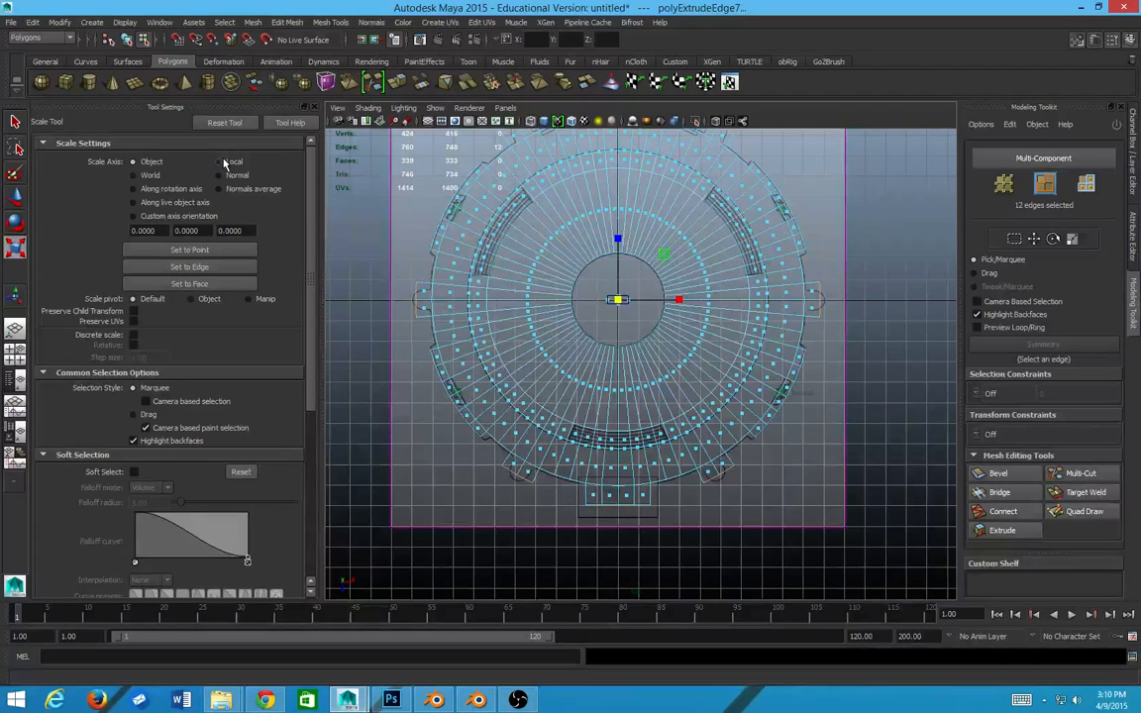
{"action": "left_click_drag", "start_coordinate": [620, 302], "coordinate": [619, 300]}
{"action": "key", "text": "ctrl+z"}
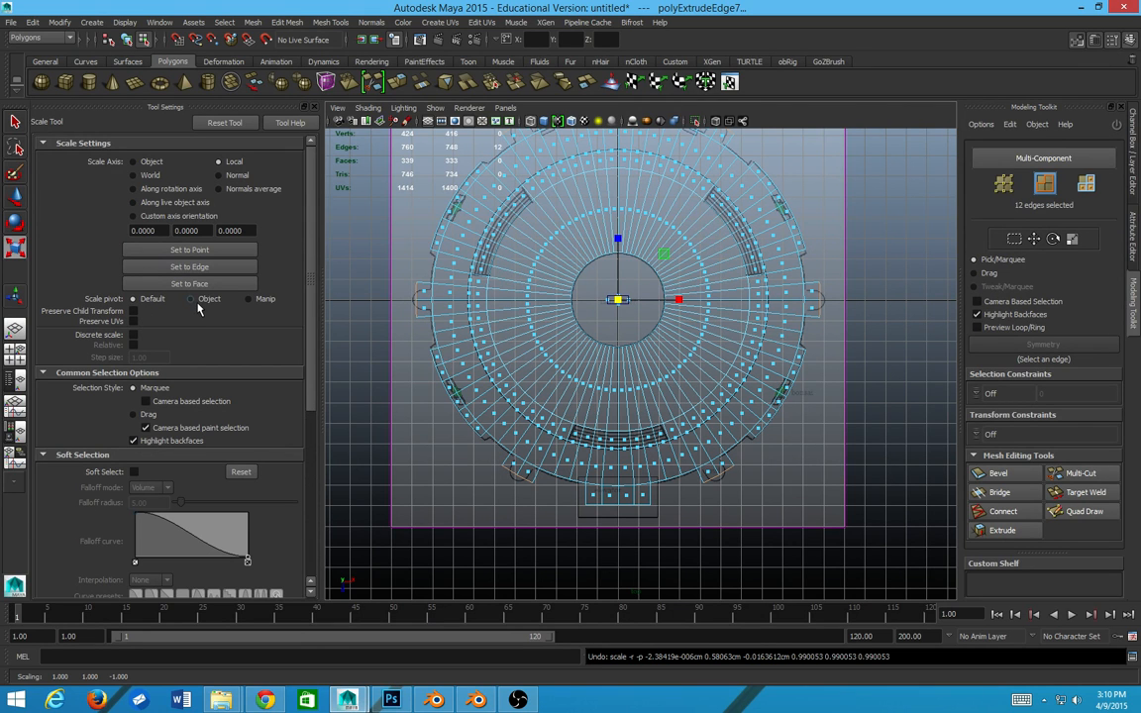
{"action": "scroll", "coordinate": [197, 310], "scroll_direction": "down", "scroll_amount": 1}
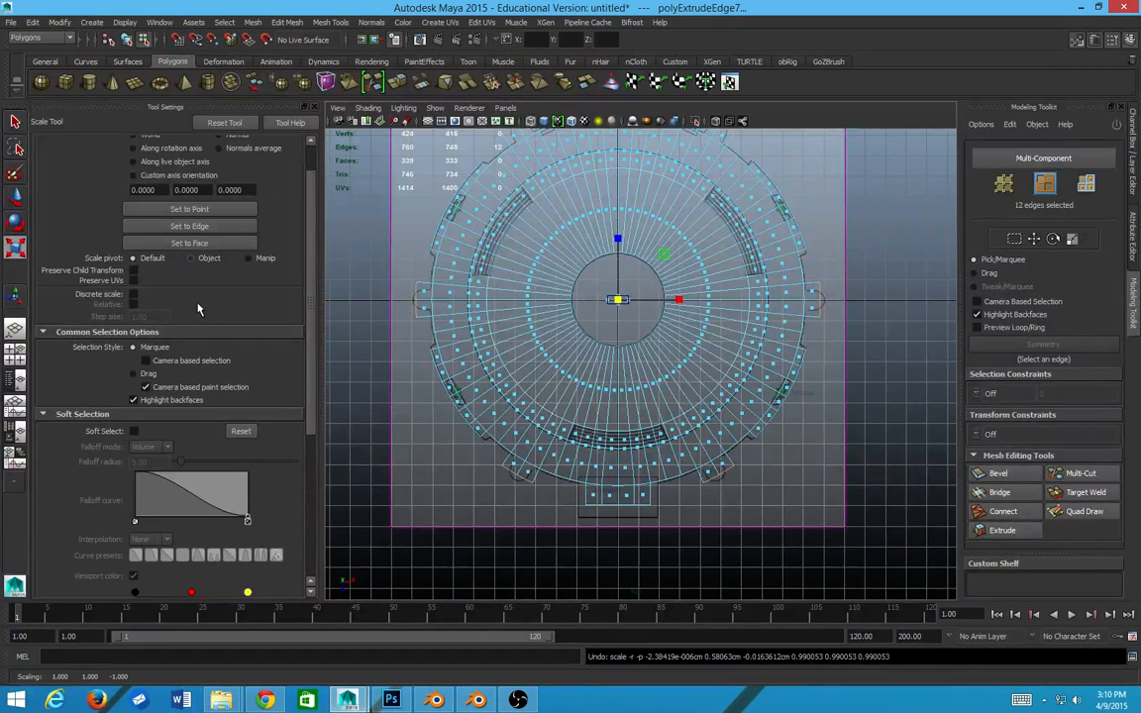
{"action": "scroll", "coordinate": [197, 310], "scroll_direction": "down", "scroll_amount": 2}
{"action": "scroll", "coordinate": [194, 313], "scroll_direction": "up", "scroll_amount": 3}
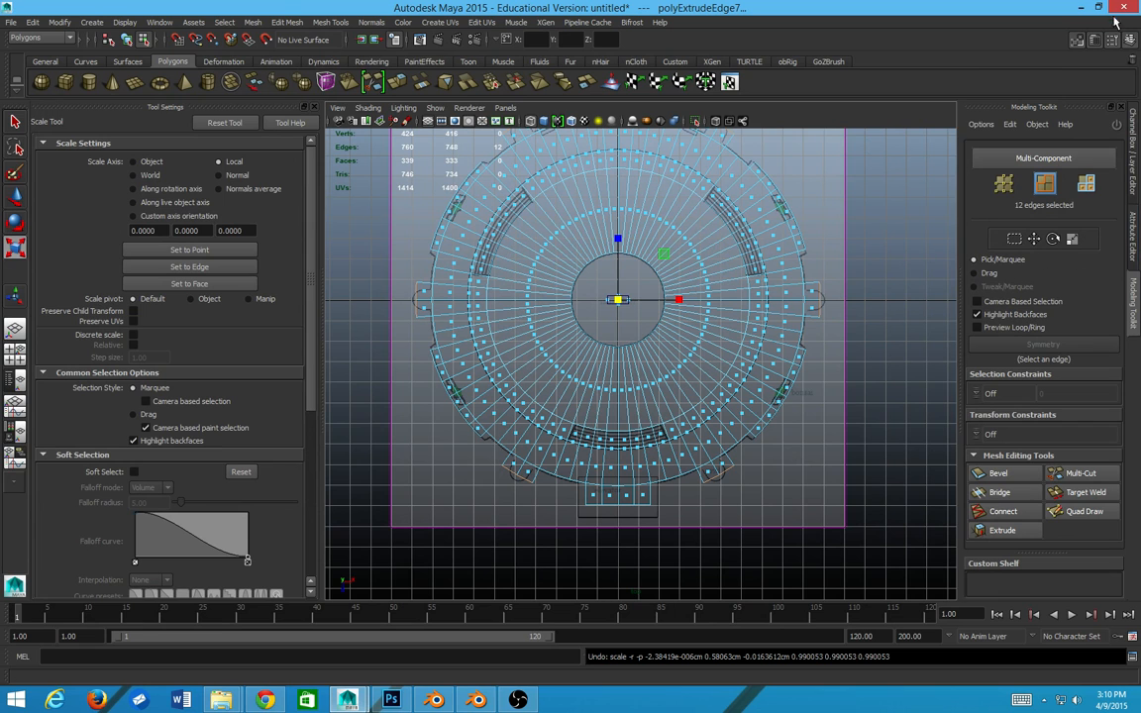
- Try the Modeling Toolkit's scale manipulator on the cowl edges and return to the Move tool
{"action": "left_click", "coordinate": [1072, 238]}
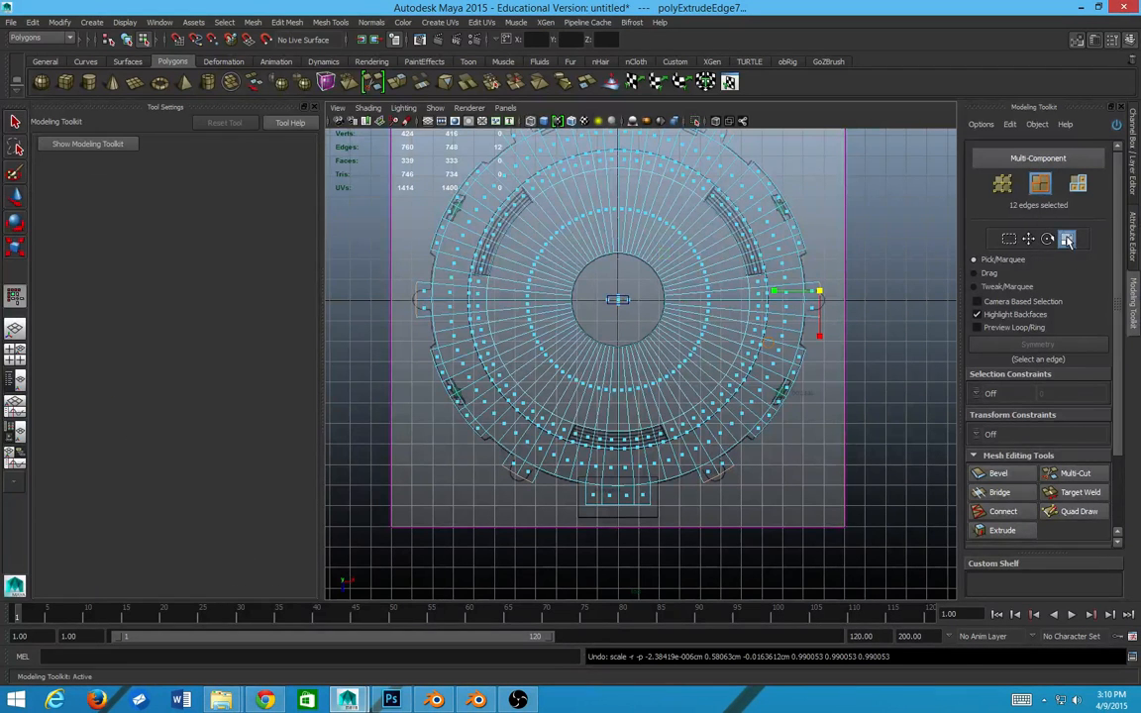
{"action": "scroll", "coordinate": [778, 271], "scroll_direction": "up", "scroll_amount": 2}
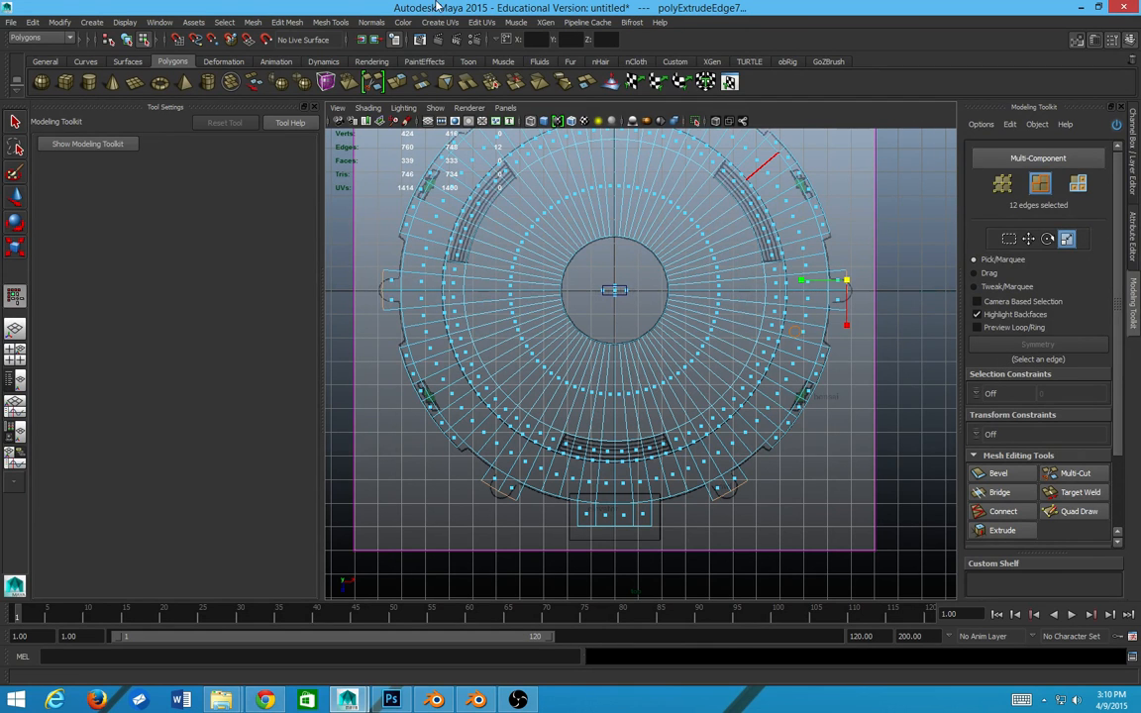
{"action": "double_click", "coordinate": [16, 120]}
{"action": "key", "text": "w"}
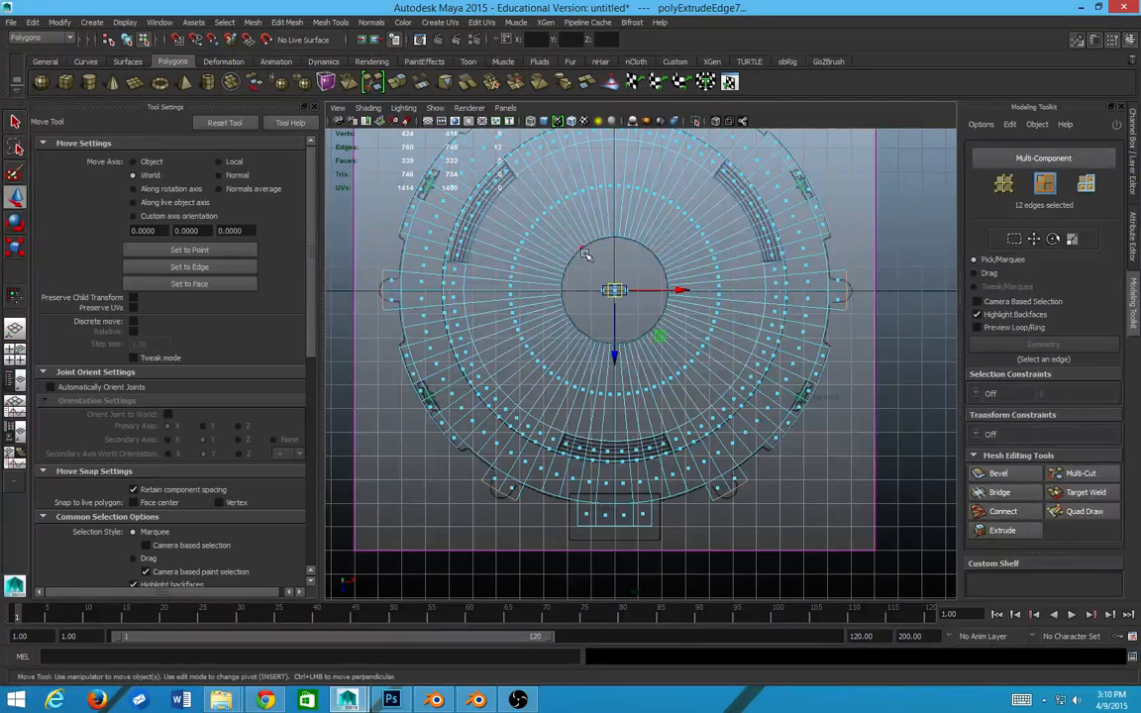
- Narrow the outer edges of the six cowls together with Transform Components, scaling them along their local X axis
{"action": "left_click", "coordinate": [255, 24]}
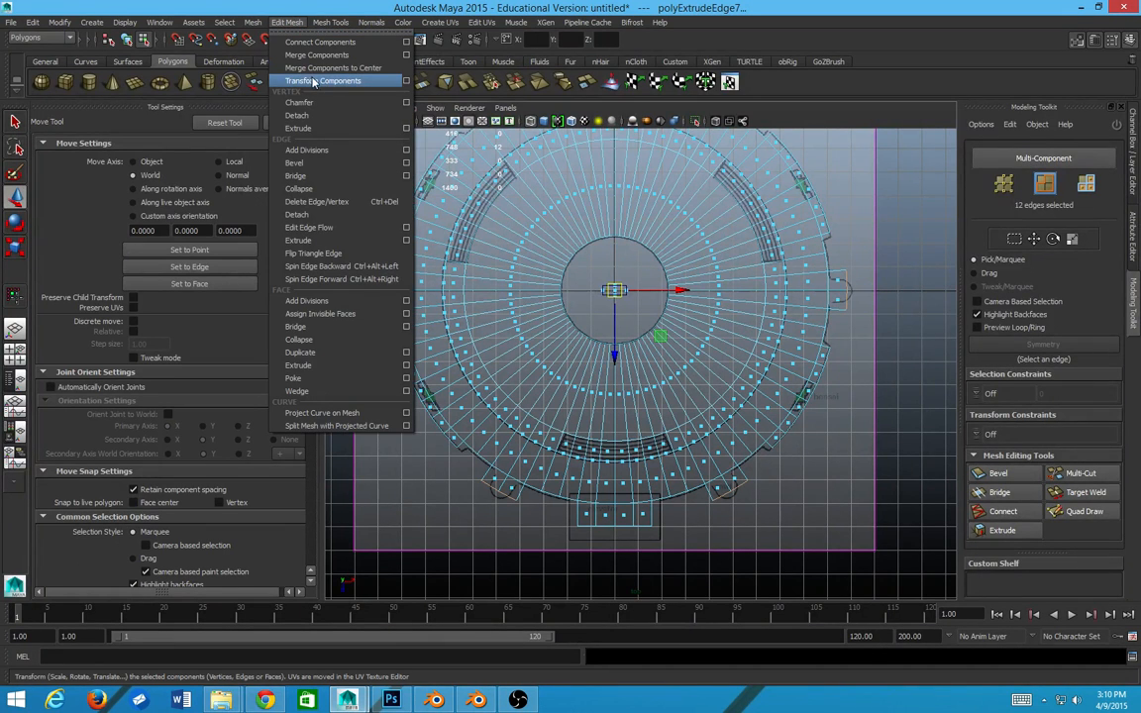
{"action": "left_click", "coordinate": [340, 79]}
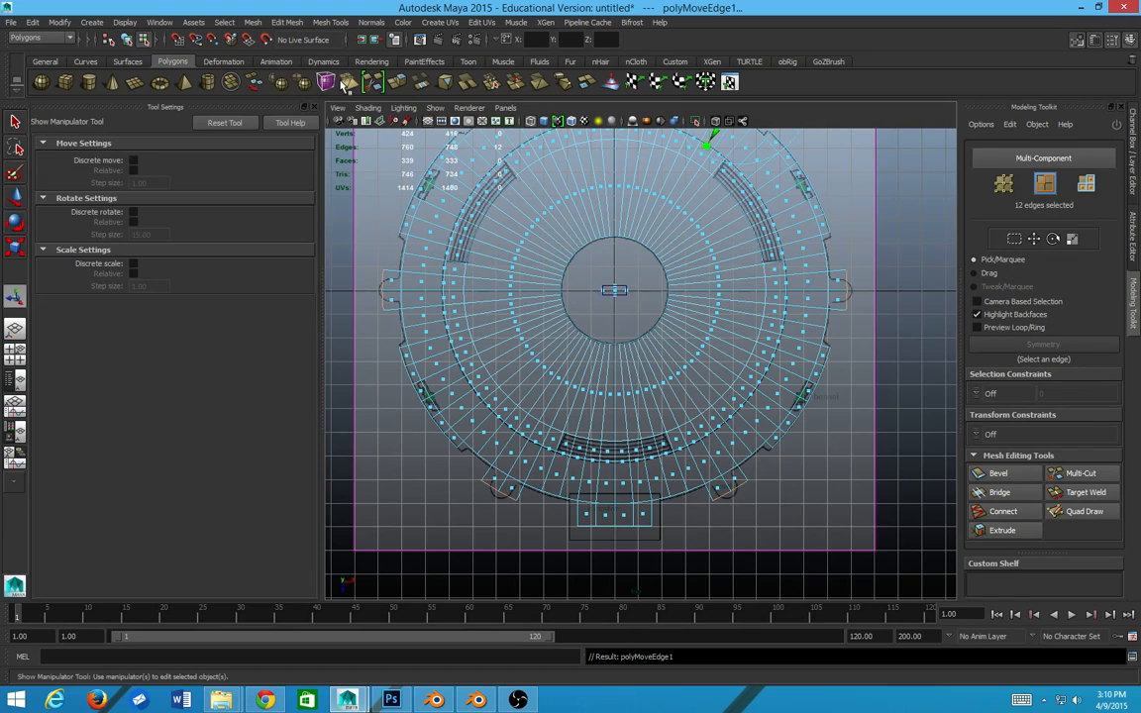
{"action": "left_click_drag", "start_coordinate": [614, 263], "coordinate": [596, 213], "text": "alt"}
{"action": "middle_click_drag", "start_coordinate": [597, 213], "coordinate": [562, 255], "text": "alt"}
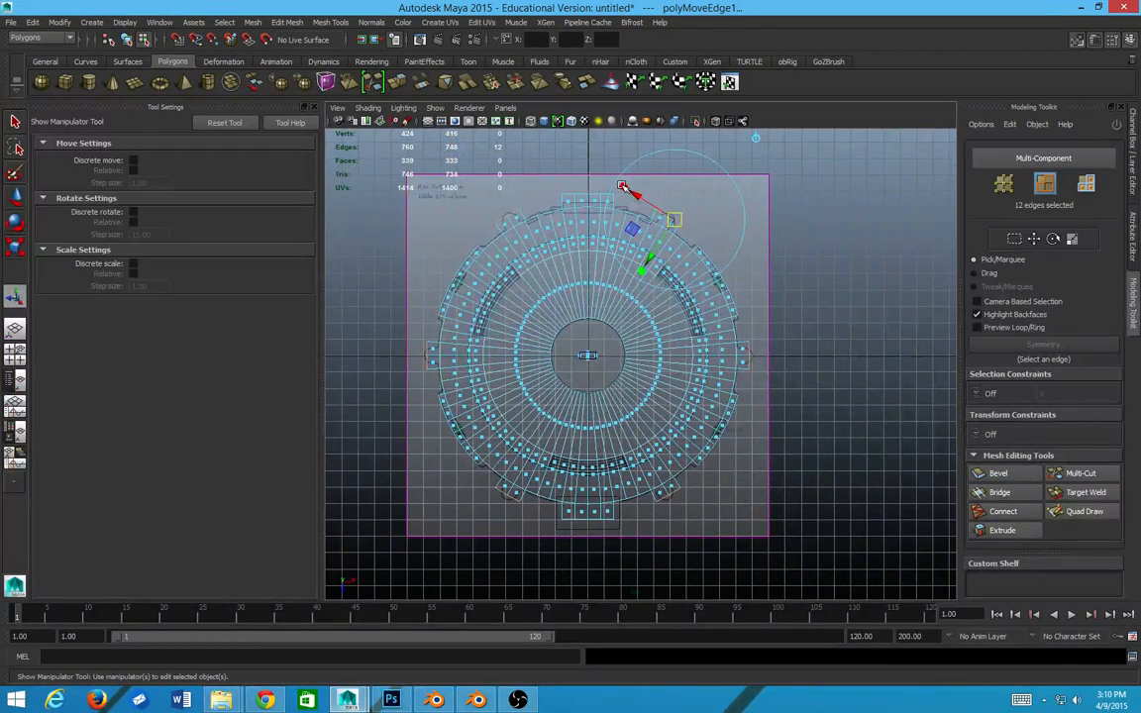
{"action": "left_click_drag", "start_coordinate": [622, 186], "coordinate": [665, 206]}
- Extrude the 12 narrowed cowl edges again and scale them slightly outward from the centre to the tips of the plan outlines
{"action": "scroll", "coordinate": [643, 269], "scroll_direction": "up", "scroll_amount": 3}
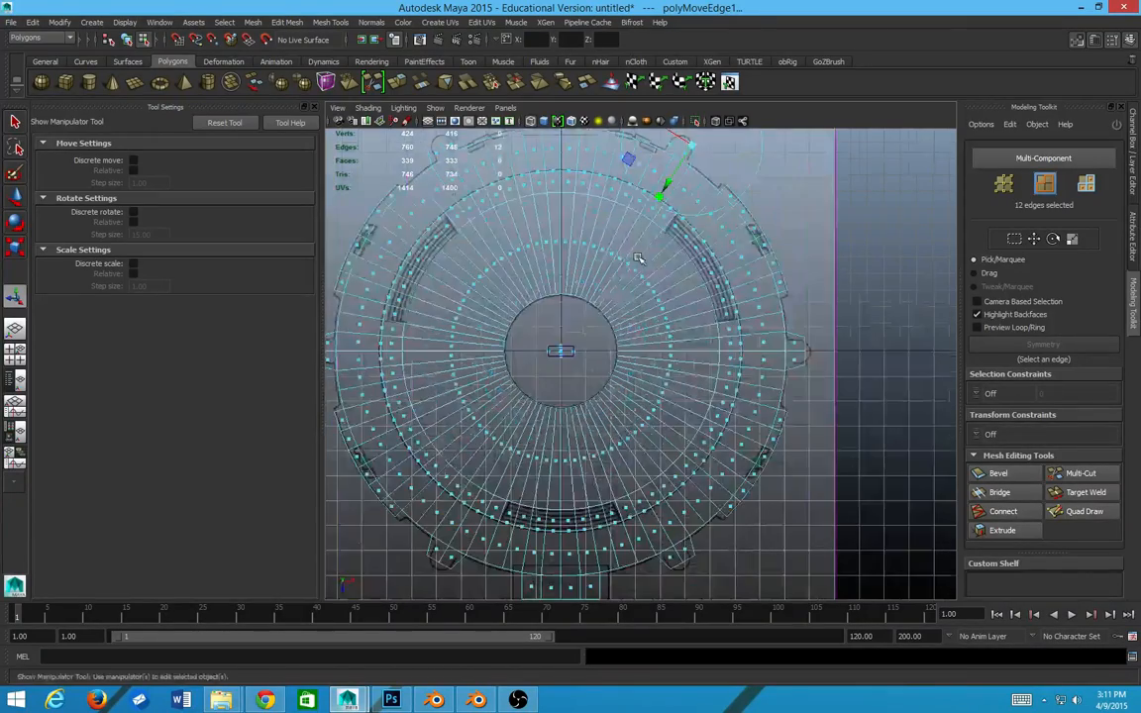
{"action": "middle_click_drag", "start_coordinate": [648, 198], "coordinate": [602, 341], "text": "alt"}
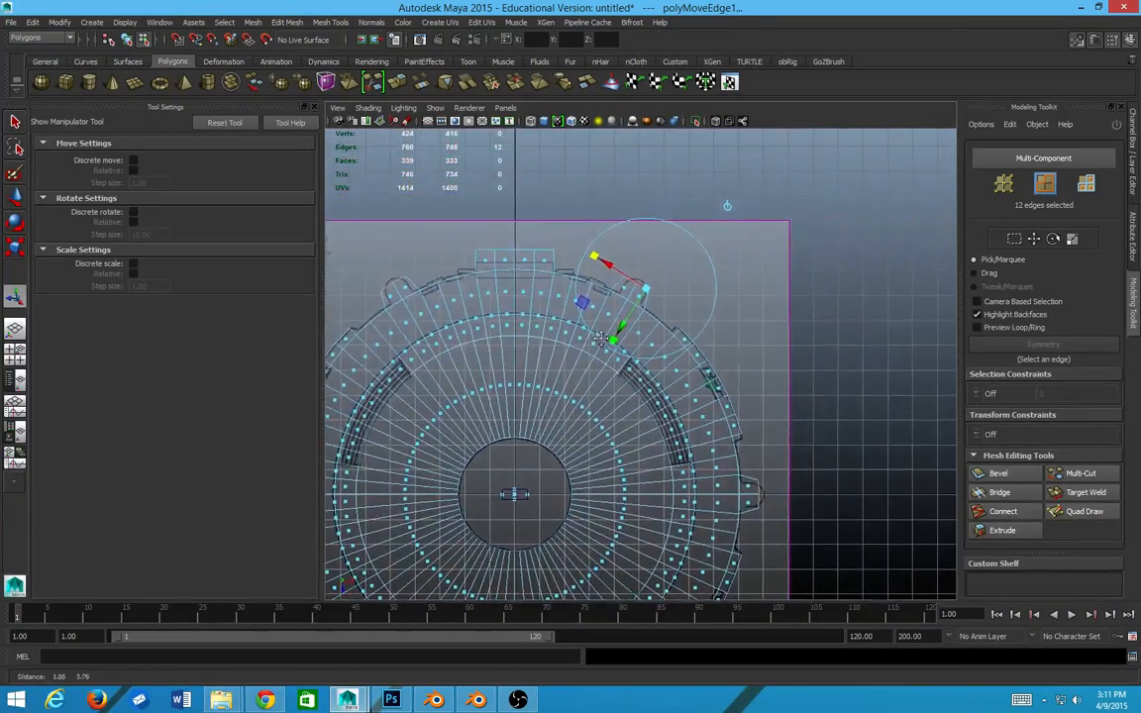
{"action": "scroll", "coordinate": [605, 327], "scroll_direction": "up", "scroll_amount": 4}
{"action": "middle_click_drag", "start_coordinate": [579, 301], "coordinate": [614, 241], "text": "alt"}
{"action": "scroll", "coordinate": [598, 242], "scroll_direction": "down", "scroll_amount": 4}
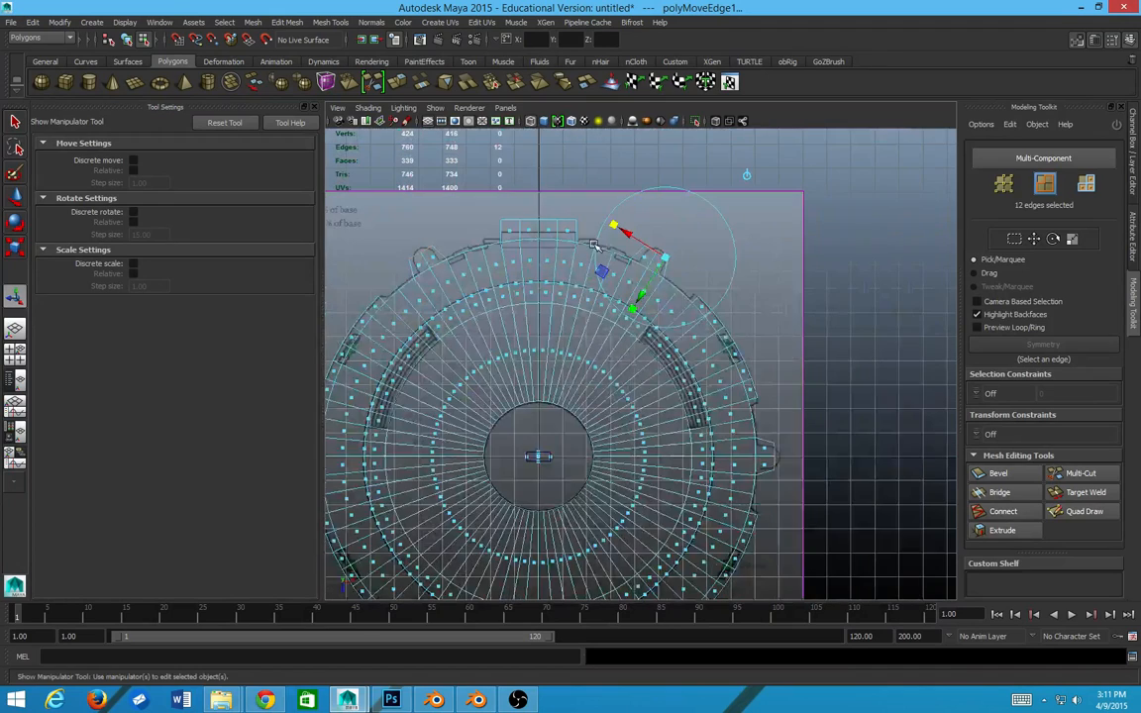
{"action": "key", "text": "w"}
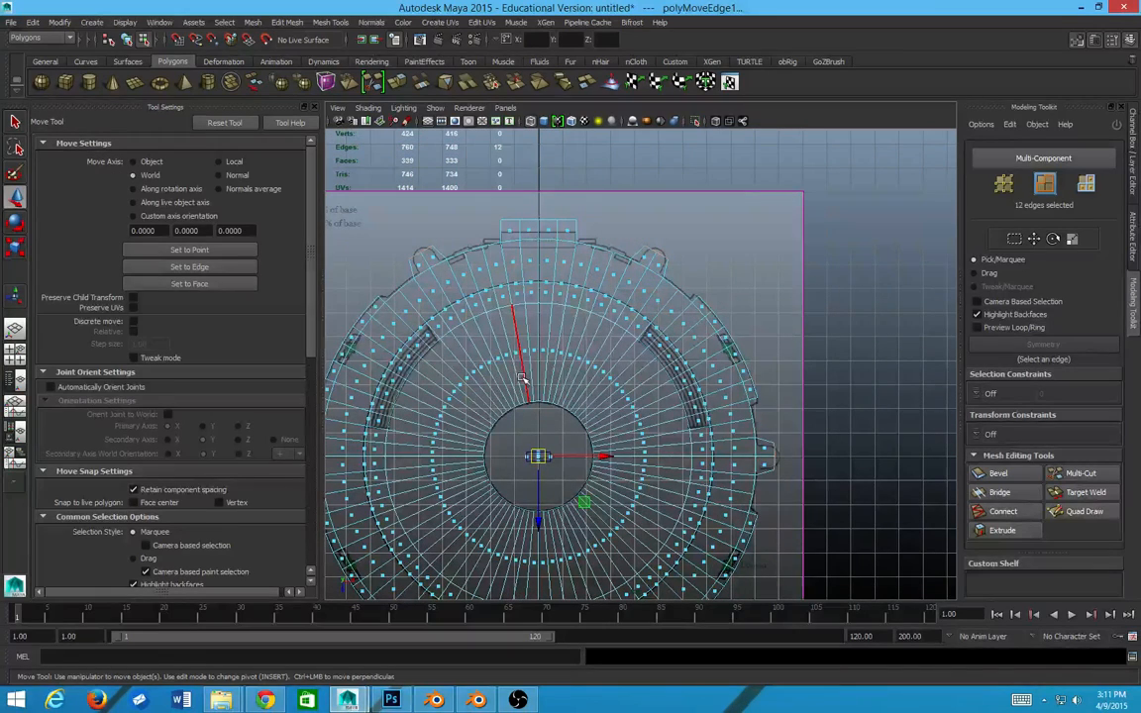
{"action": "right_click_drag", "start_coordinate": [523, 377], "coordinate": [524, 397], "text": "shift"}
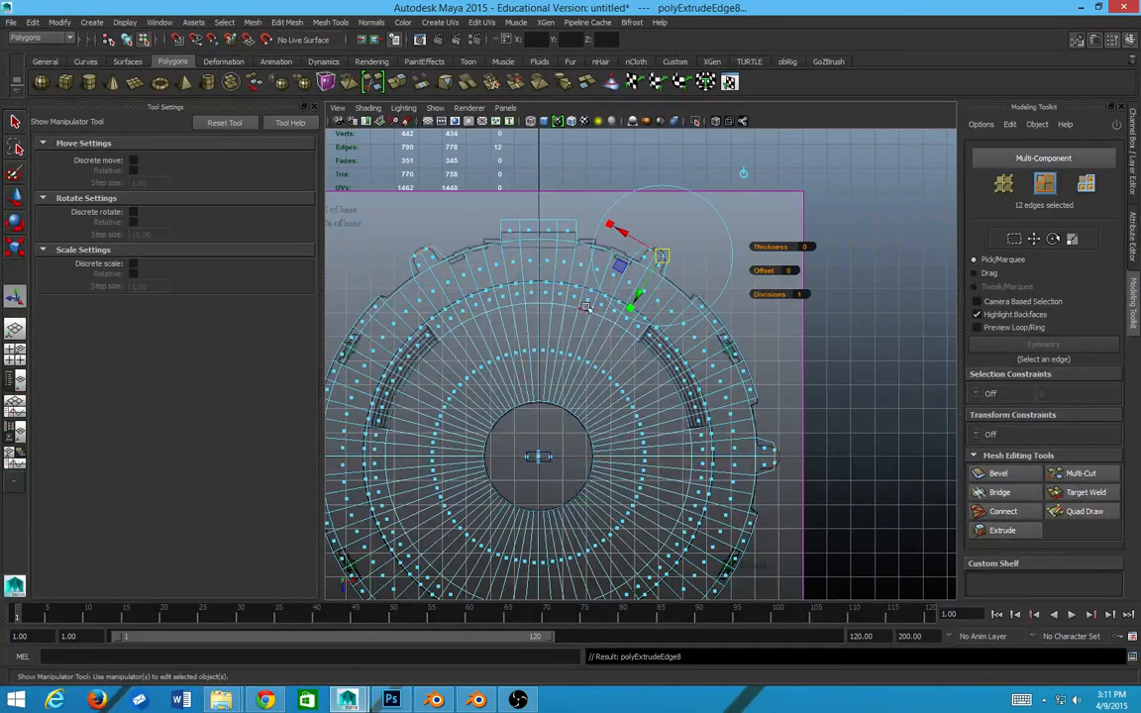
{"action": "scroll", "coordinate": [640, 250], "scroll_direction": "up", "scroll_amount": 1}
{"action": "key", "text": "e"}
{"action": "key", "text": "r"}
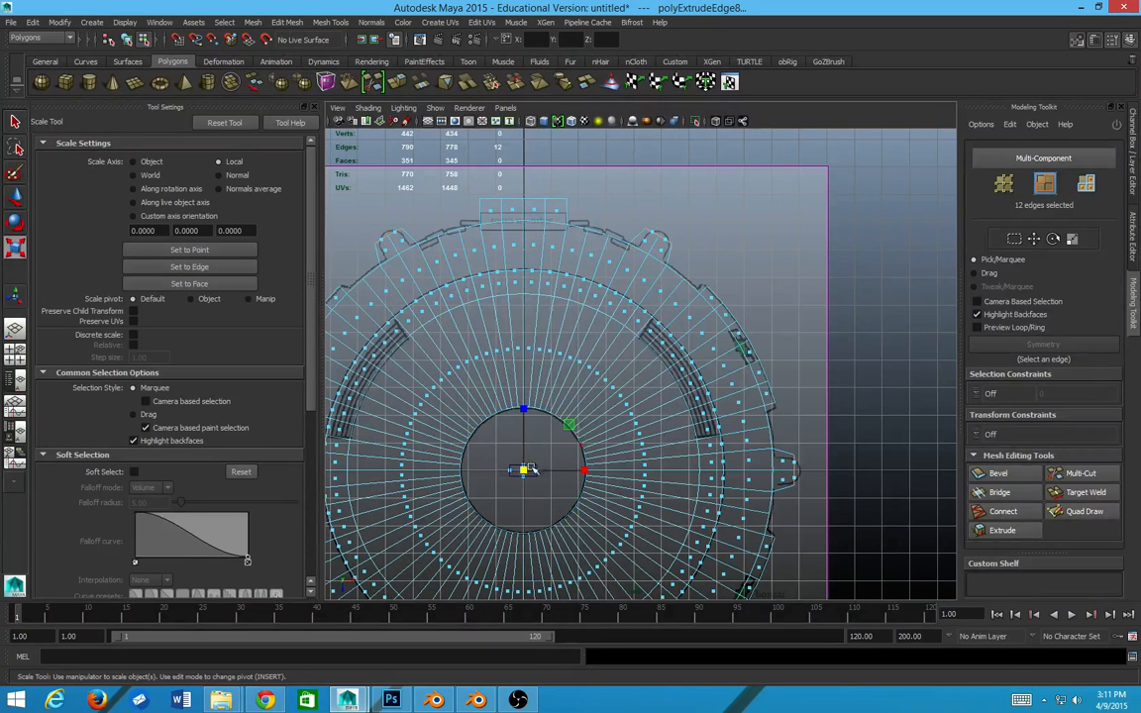
{"action": "left_click_drag", "start_coordinate": [524, 472], "coordinate": [537, 479]}
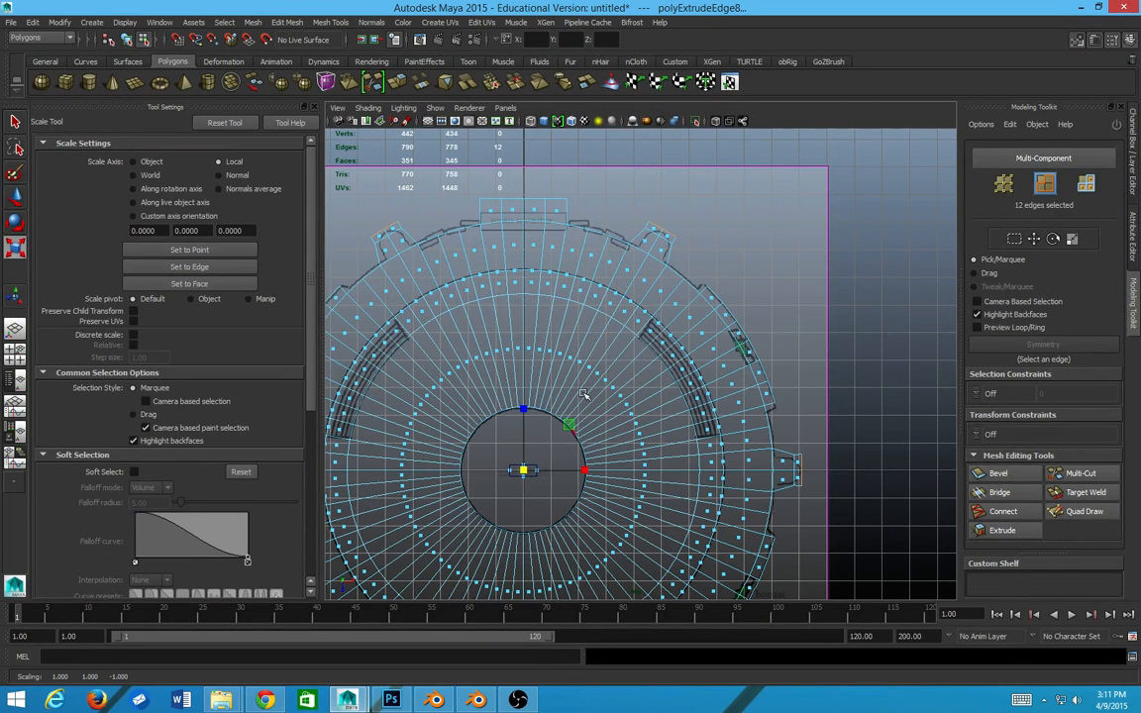
- Use Transform Components to shorten the new tip edges of the six cowls along their local X axis, tapering the ends
{"action": "left_click", "coordinate": [255, 23]}
{"action": "mouse_move", "coordinate": [288, 23]}
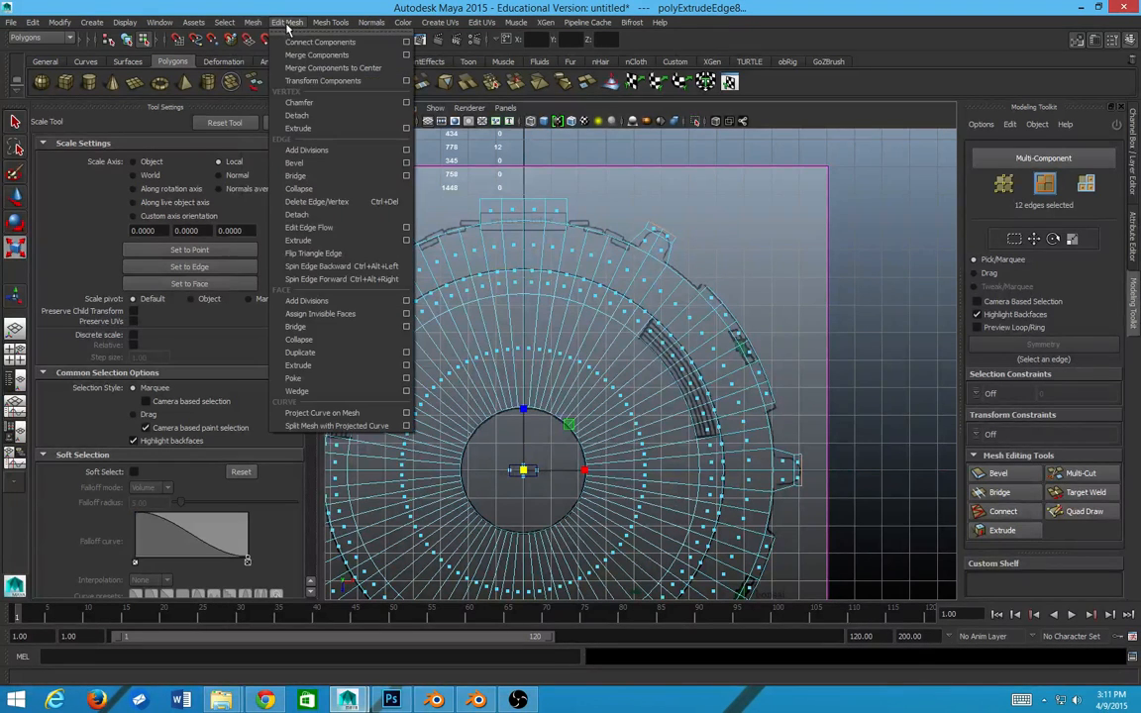
{"action": "left_click", "coordinate": [352, 80]}
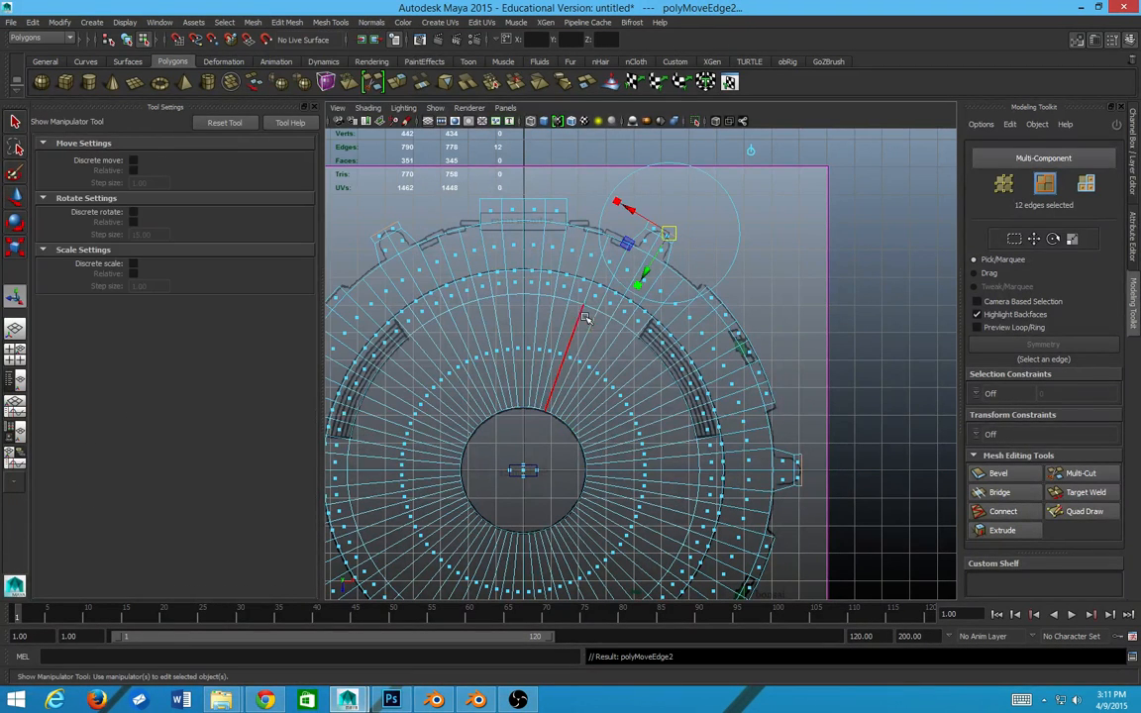
{"action": "left_click_drag", "start_coordinate": [621, 202], "coordinate": [664, 226]}
- Select the pair of cross edges just inside the tip on each of the six cowls, 12 edges in all
{"action": "left_click", "coordinate": [588, 208]}
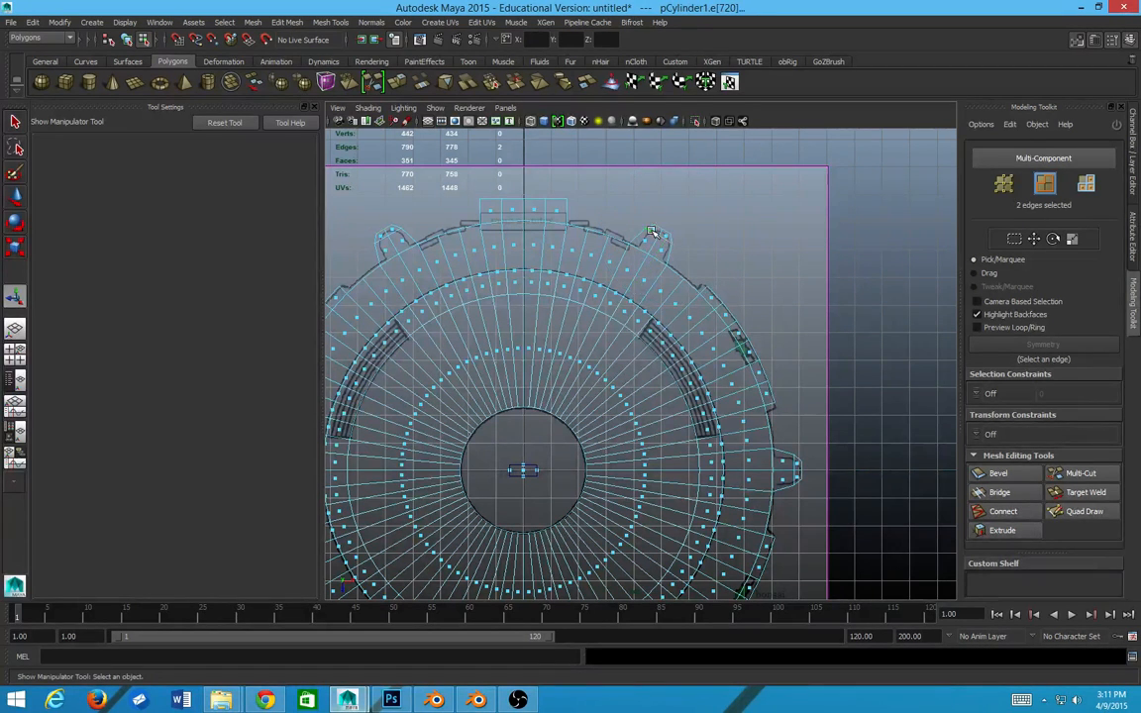
{"action": "left_click", "coordinate": [792, 463], "text": "shift"}
{"action": "middle_click_drag", "start_coordinate": [471, 433], "coordinate": [486, 196], "text": "alt"}
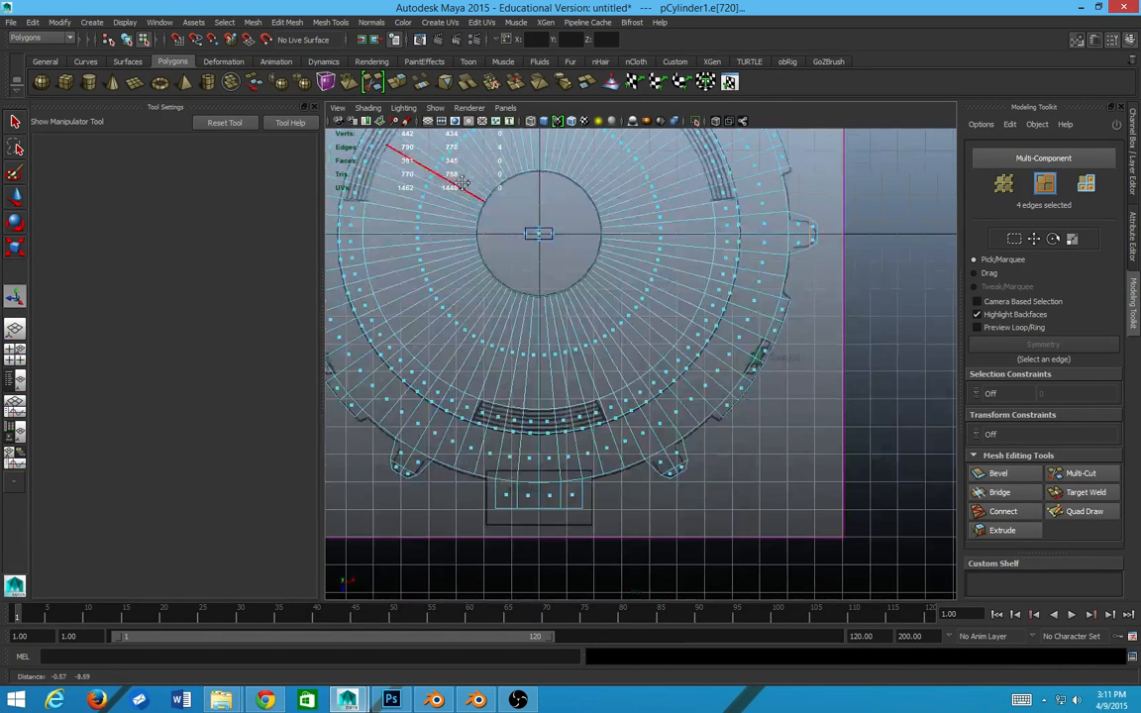
{"action": "left_click", "coordinate": [681, 463], "text": "shift"}
{"action": "left_click", "coordinate": [413, 472], "text": "shift"}
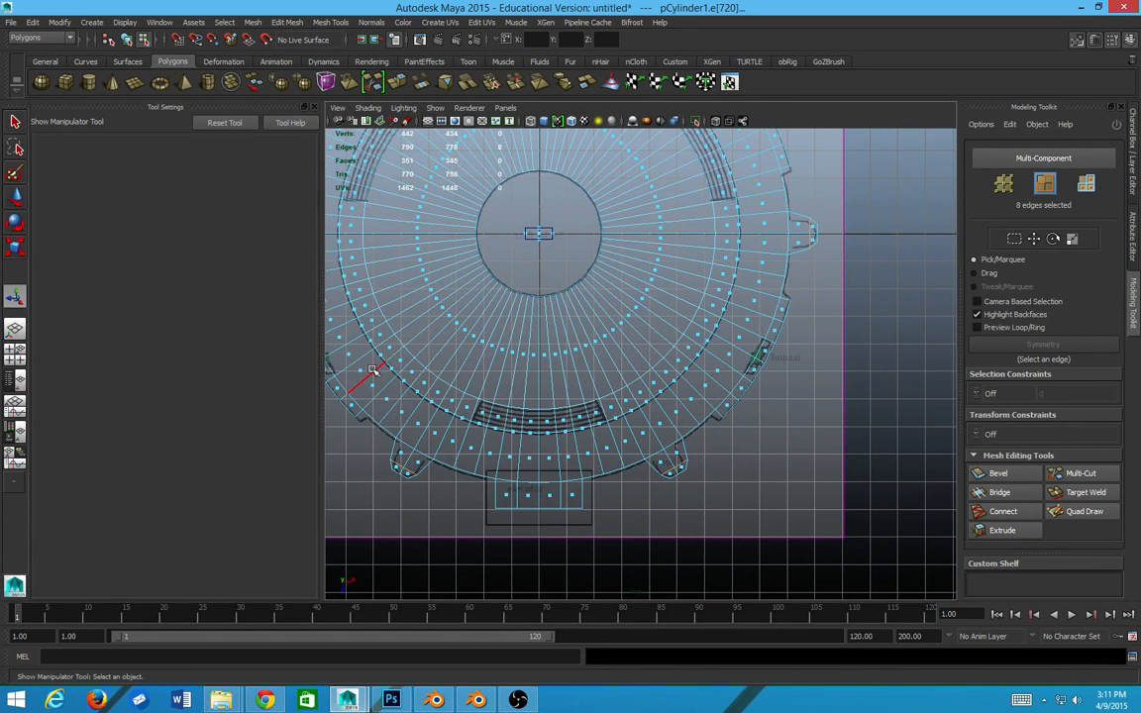
{"action": "middle_click_drag", "start_coordinate": [368, 383], "coordinate": [674, 437], "text": "alt"}
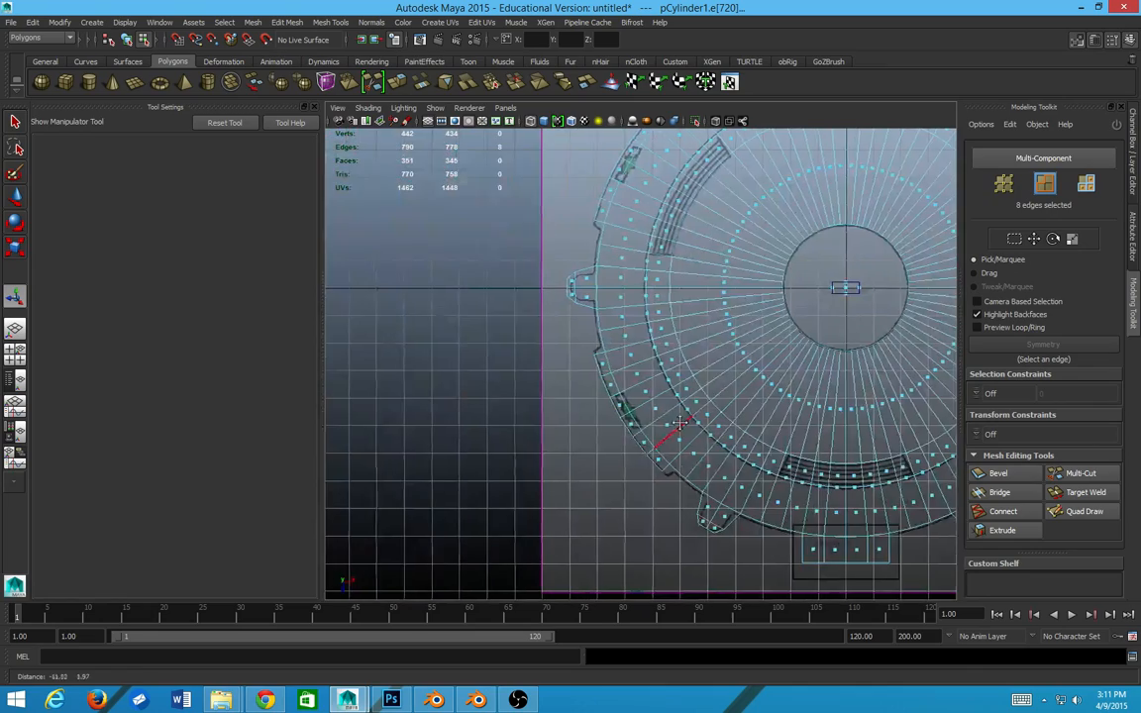
{"action": "left_click", "coordinate": [574, 297], "text": "shift"}
{"action": "middle_click_drag", "start_coordinate": [575, 297], "coordinate": [523, 447], "text": "alt"}
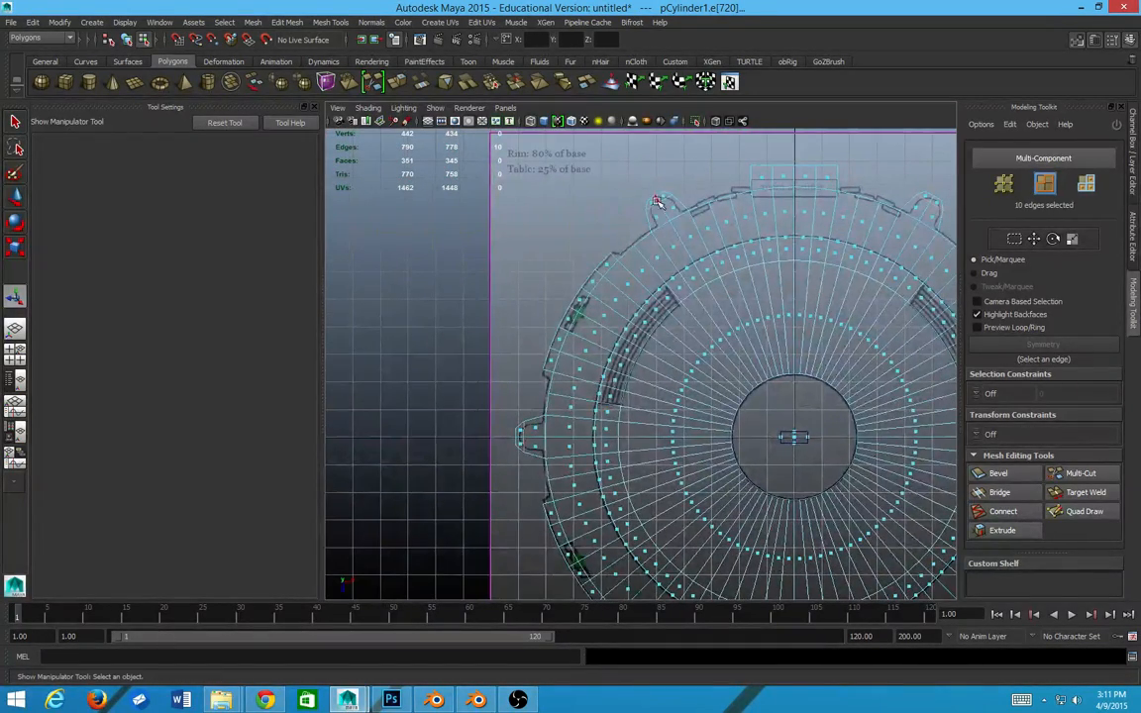
{"action": "middle_click_drag", "start_coordinate": [692, 267], "coordinate": [495, 243], "text": "alt"}
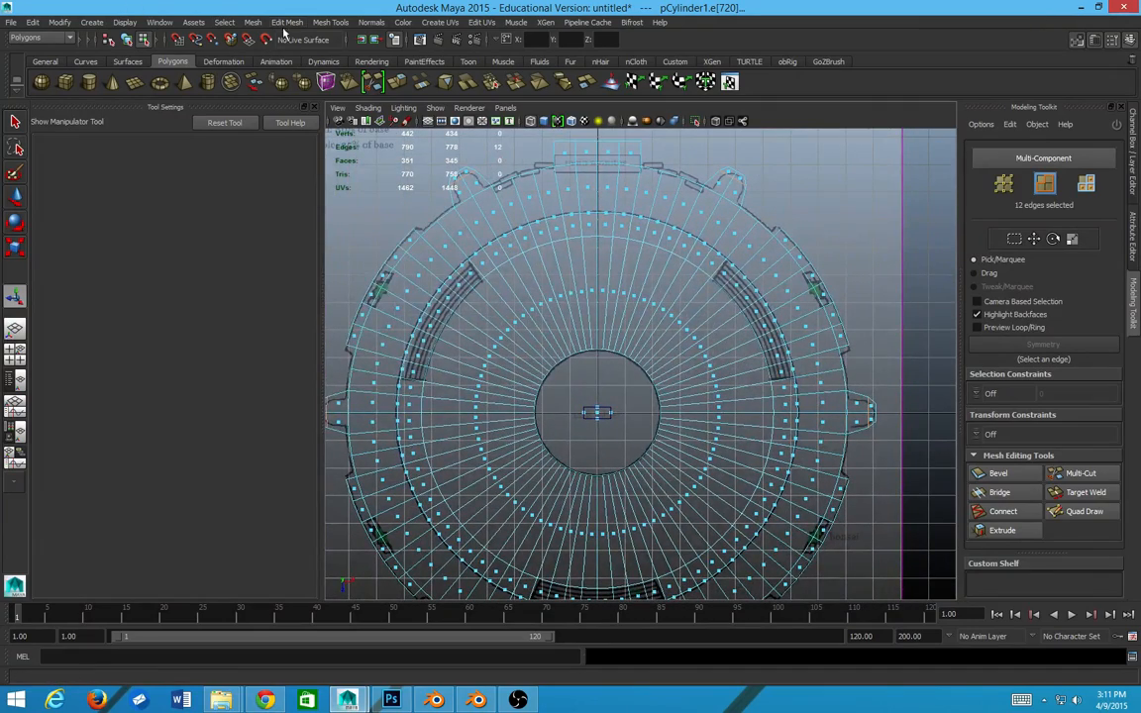
- Widen the selected cross edges on all six cowls about 1.4 times along local X with Transform Components
{"action": "left_click", "coordinate": [286, 22]}
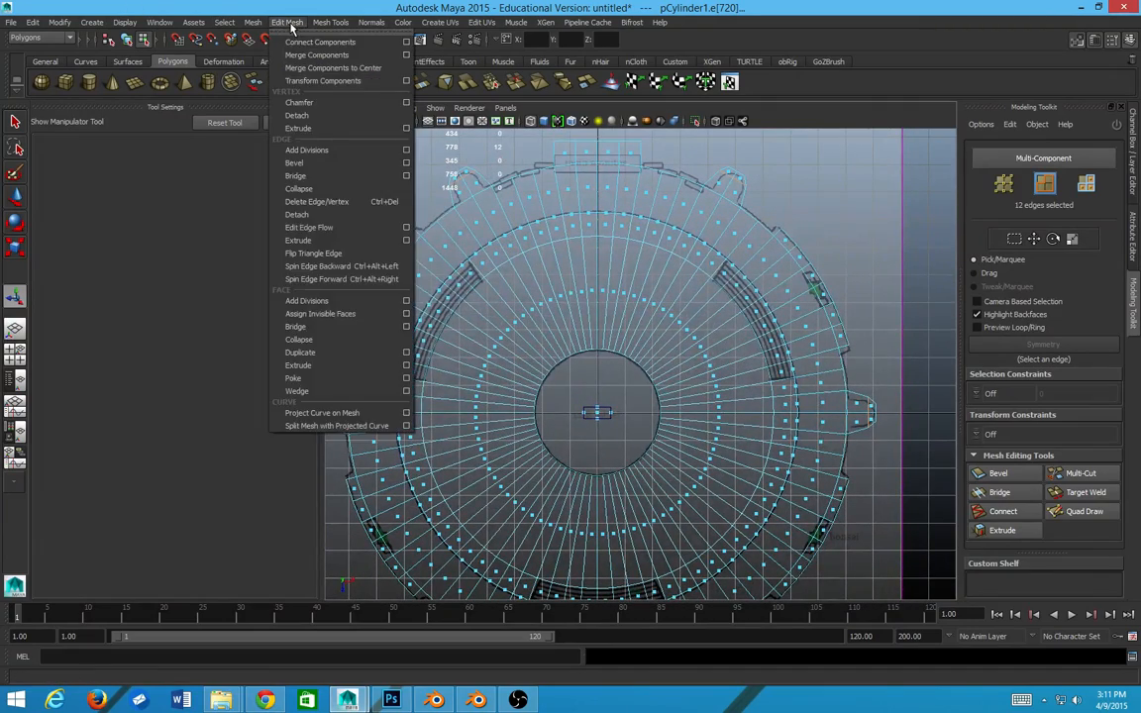
{"action": "left_click", "coordinate": [317, 81]}
{"action": "left_click_drag", "start_coordinate": [686, 151], "coordinate": [664, 143]}
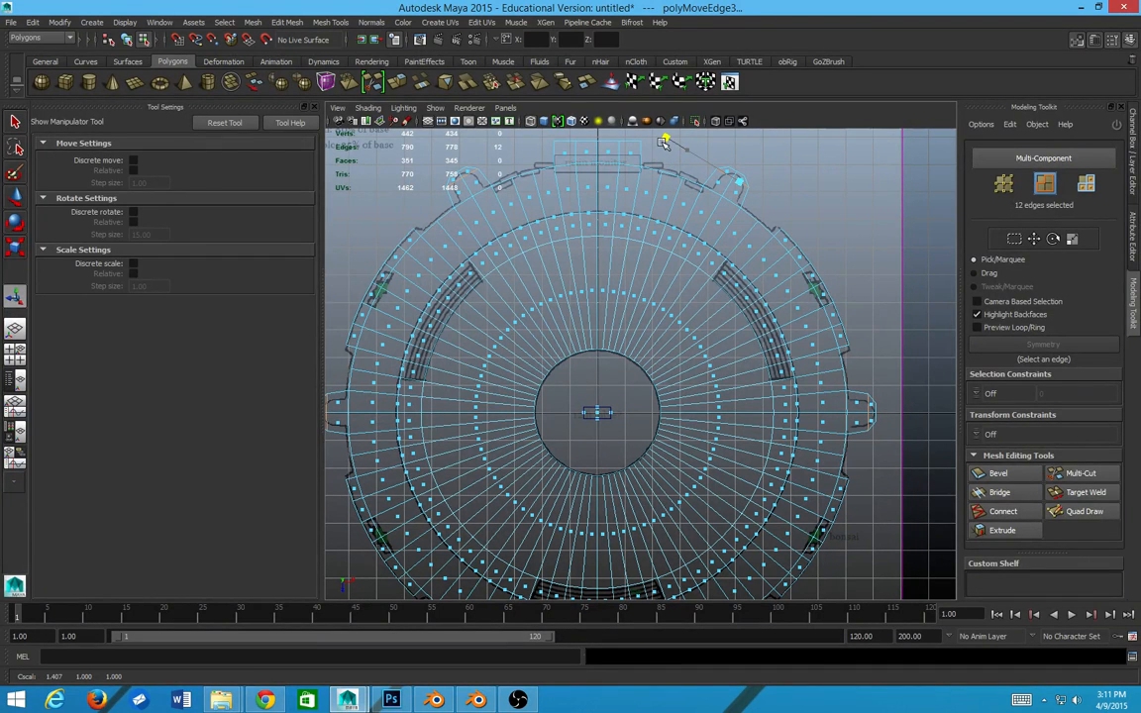
- Examine the whole structure and its six rounded cowls against the reference plan in the perspective view
{"action": "scroll", "coordinate": [693, 363], "scroll_direction": "down", "scroll_amount": 3}
{"action": "middle_click_drag", "start_coordinate": [721, 426], "coordinate": [694, 409], "text": "alt"}
{"action": "key", "text": "space"}
{"action": "key", "text": "space"}
{"action": "scroll", "coordinate": [685, 240], "scroll_direction": "down", "scroll_amount": 5}
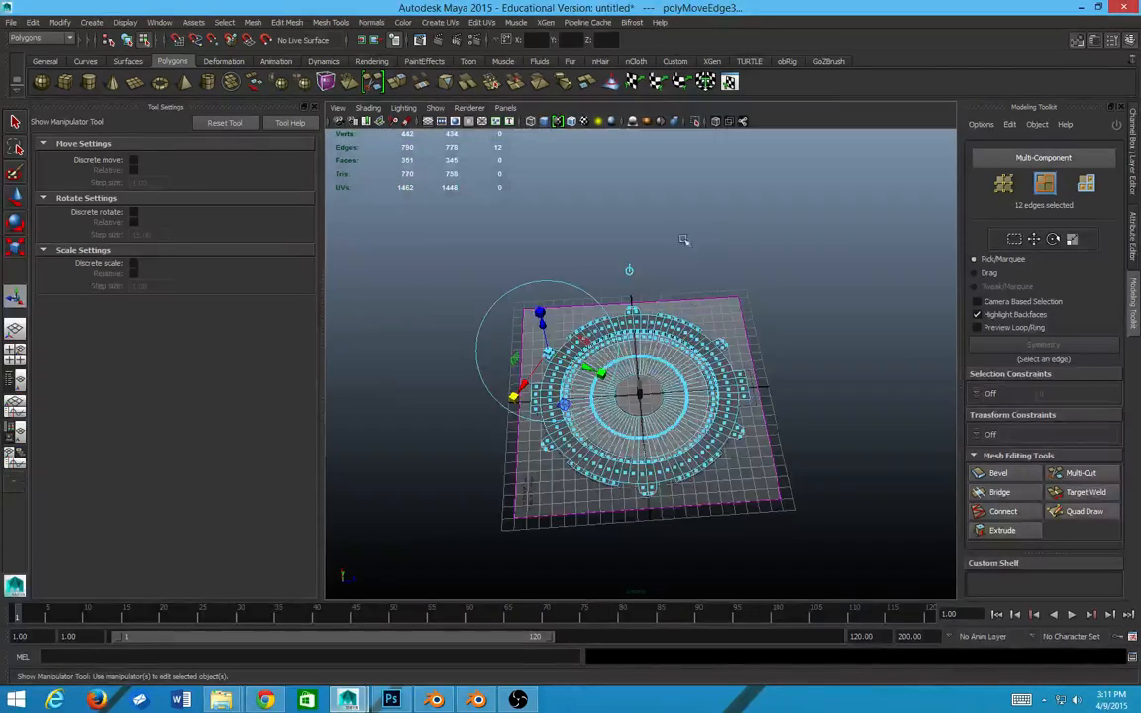
{"action": "scroll", "coordinate": [619, 394], "scroll_direction": "up", "scroll_amount": 5}
{"action": "left_click_drag", "start_coordinate": [619, 395], "coordinate": [709, 289], "text": "alt"}
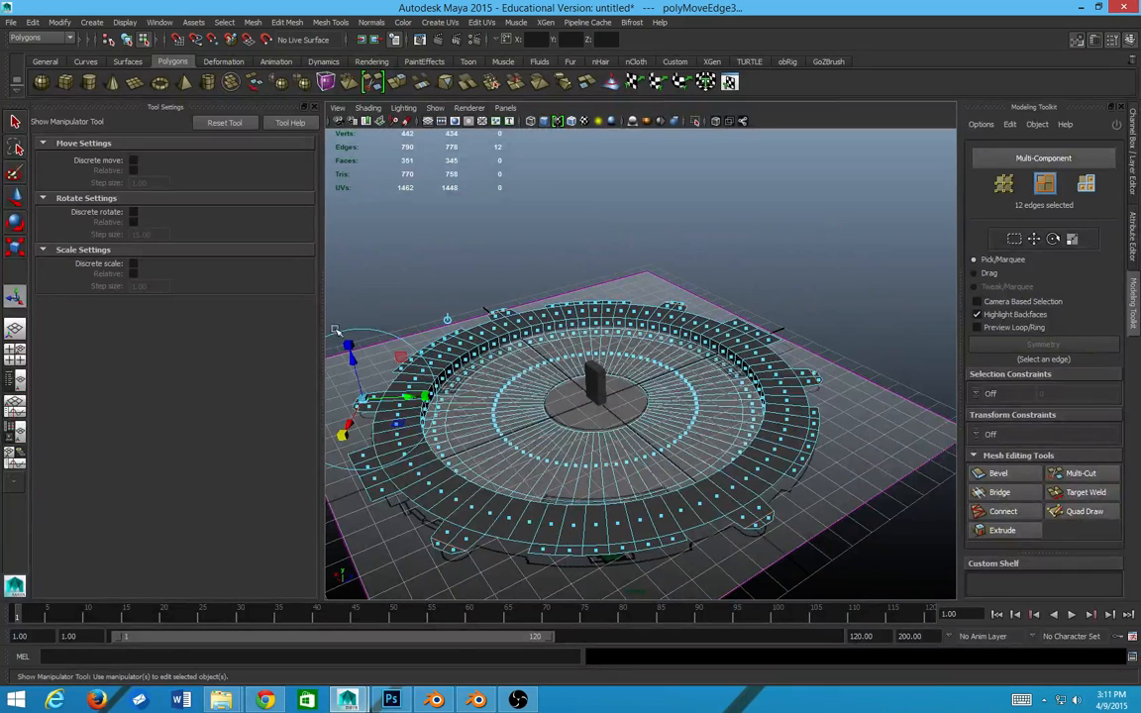
{"action": "scroll", "coordinate": [623, 281], "scroll_direction": "down", "scroll_amount": 3}
{"action": "scroll", "coordinate": [624, 276], "scroll_direction": "up", "scroll_amount": 3}
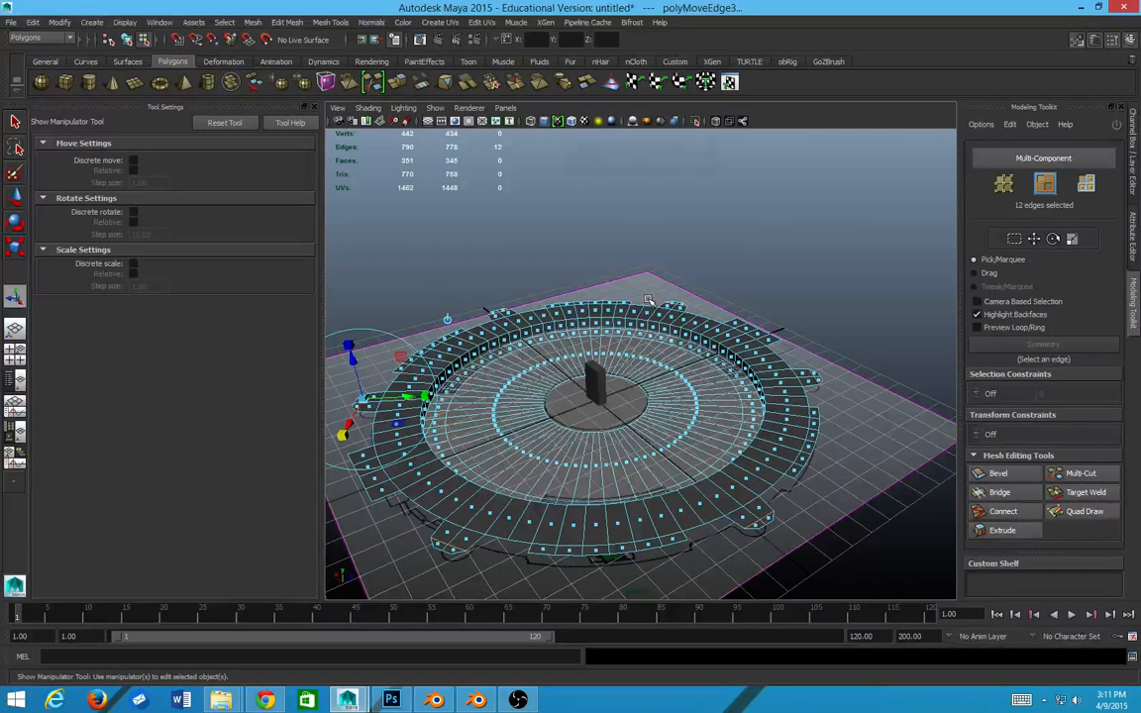
{"action": "key", "text": "F10"}
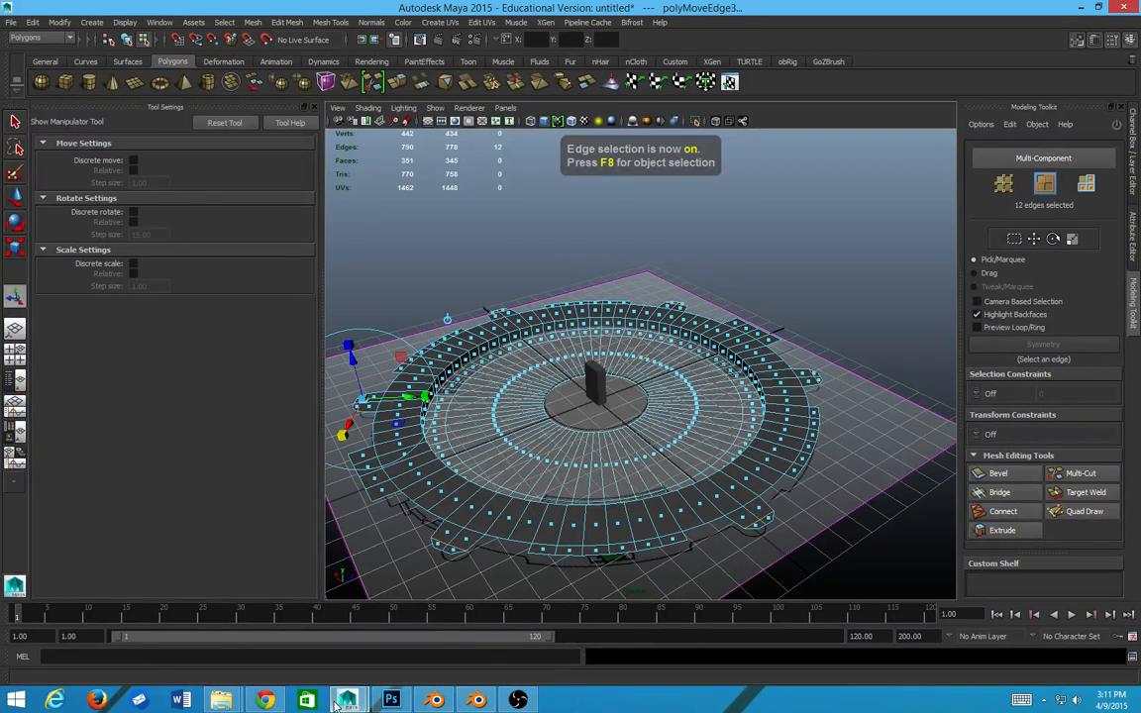
{"action": "left_click", "coordinate": [518, 700]}
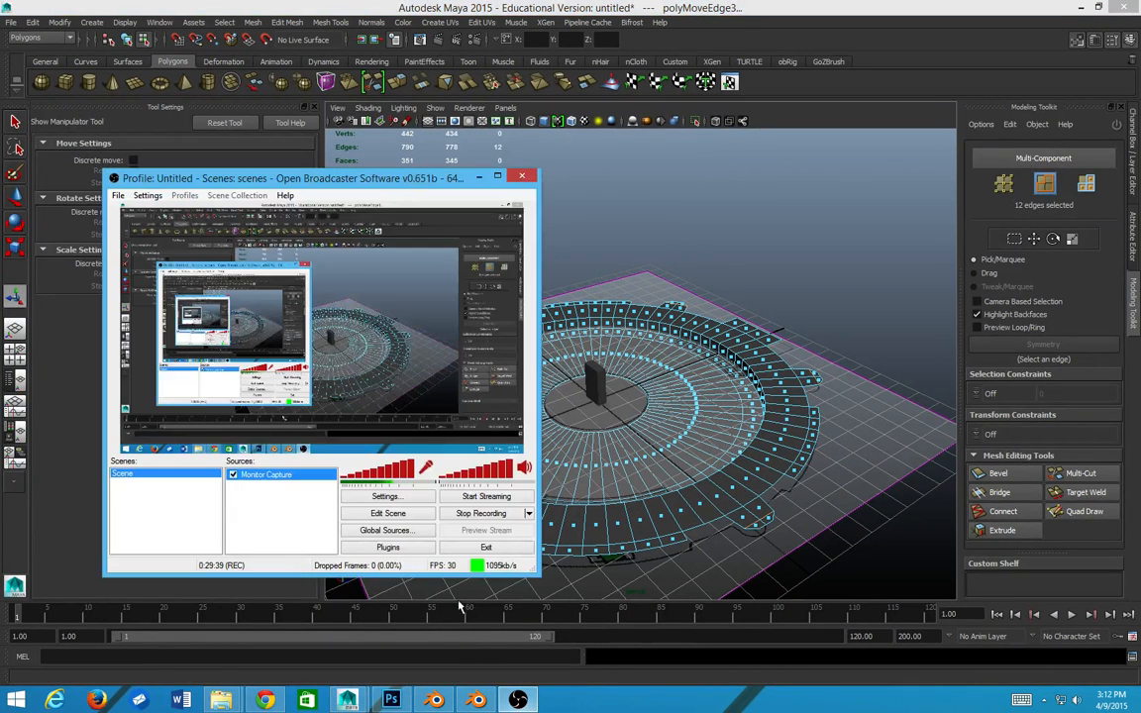